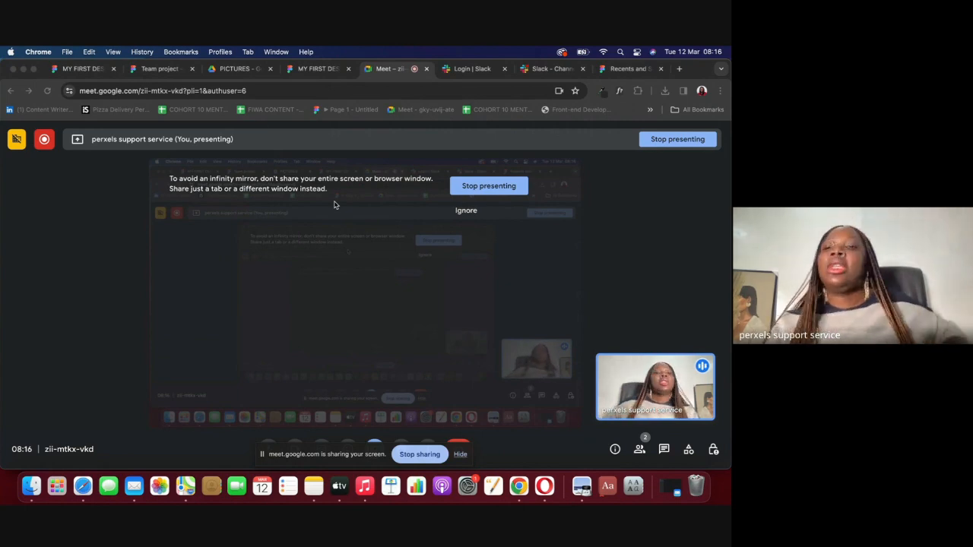
Step: Switch to Figma's Recents page and make the browser fill the whole screen
{"action": "left_click", "coordinate": [610, 69]}
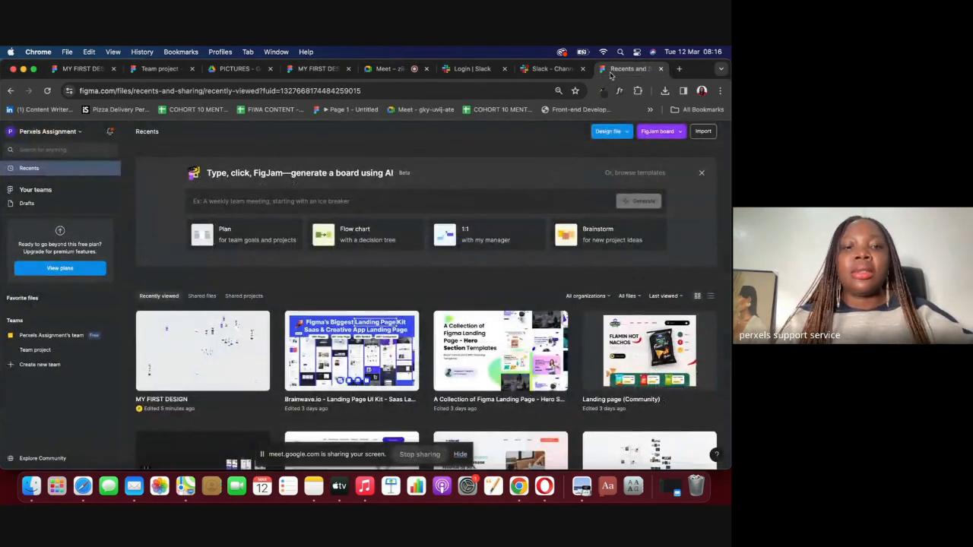
{"action": "scroll", "coordinate": [407, 275], "scroll_direction": "down", "scroll_amount": 1}
{"action": "scroll", "coordinate": [380, 228], "scroll_direction": "up", "scroll_amount": 1}
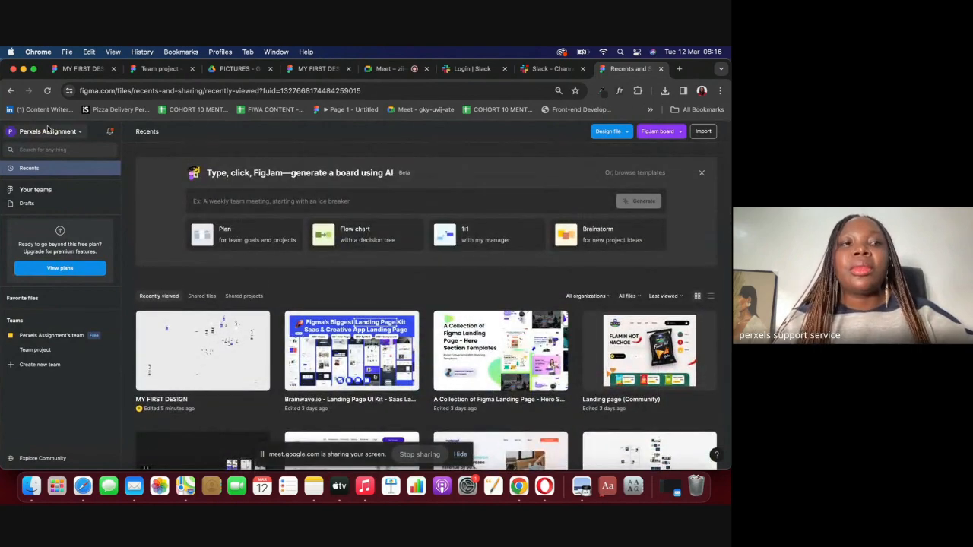
{"action": "left_click", "coordinate": [32, 69]}
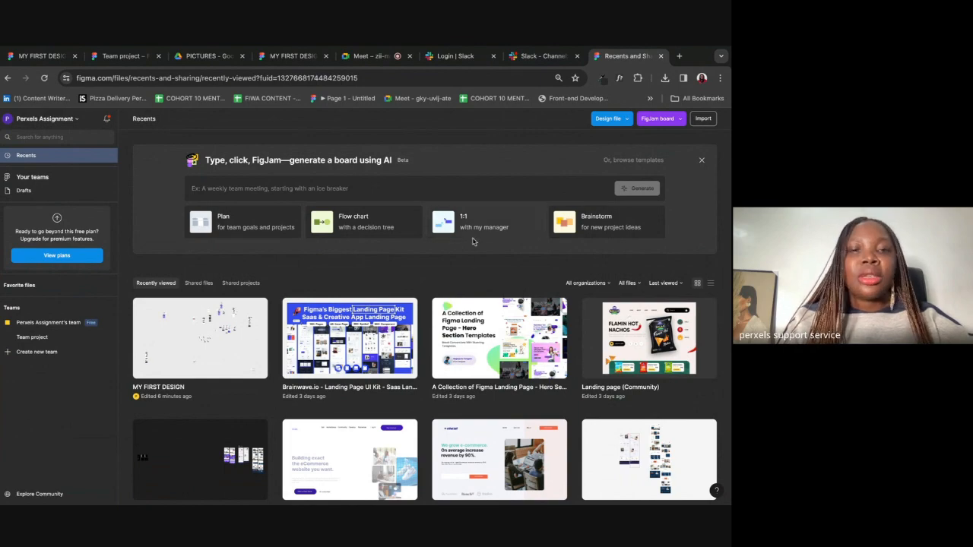
Step: Scroll through the grid of recently viewed design files
{"action": "scroll", "coordinate": [449, 152], "scroll_direction": "down", "scroll_amount": 3}
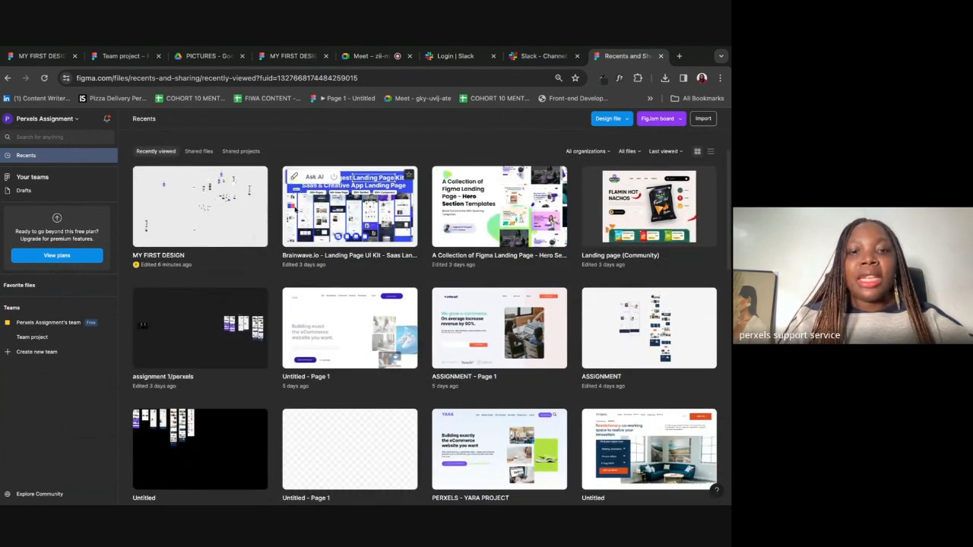
{"action": "scroll", "coordinate": [650, 350], "scroll_direction": "down", "scroll_amount": 15}
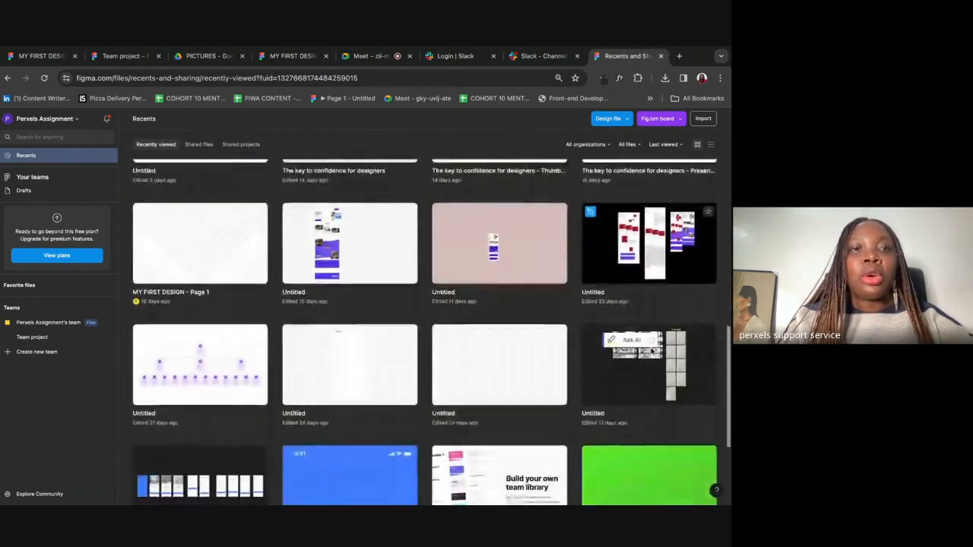
{"action": "scroll", "coordinate": [650, 351], "scroll_direction": "up", "scroll_amount": 15}
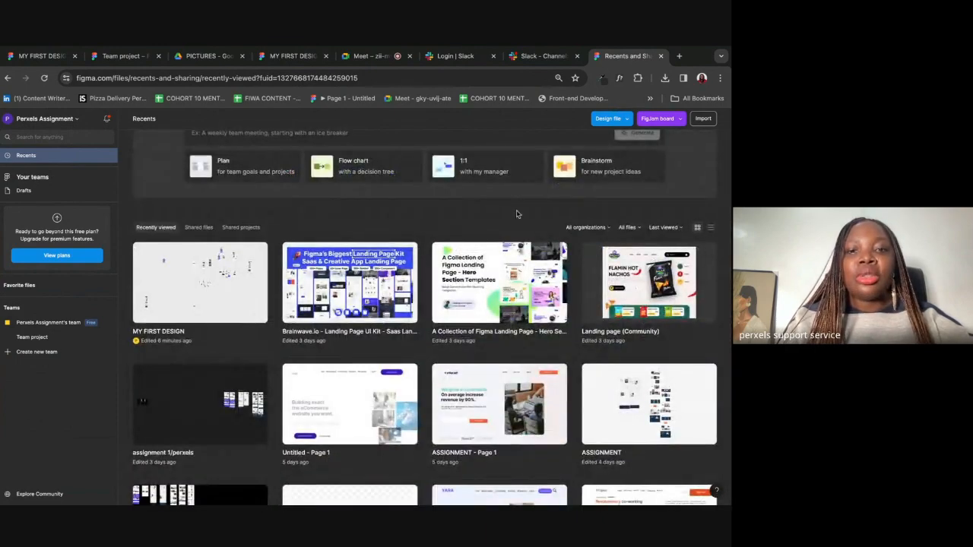
{"action": "scroll", "coordinate": [600, 371], "scroll_direction": "down", "scroll_amount": 8}
{"action": "scroll", "coordinate": [476, 270], "scroll_direction": "up", "scroll_amount": 10}
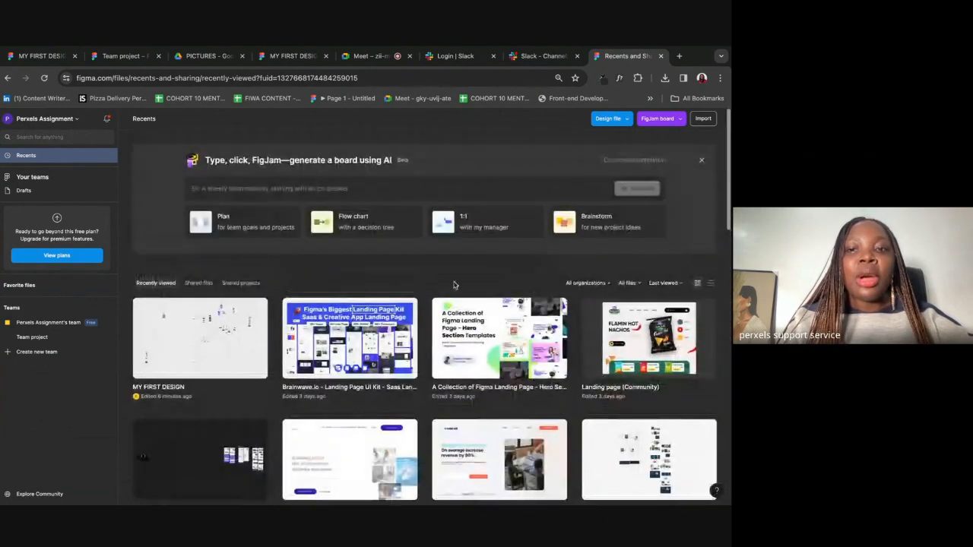
{"action": "scroll", "coordinate": [476, 271], "scroll_direction": "down", "scroll_amount": 3}
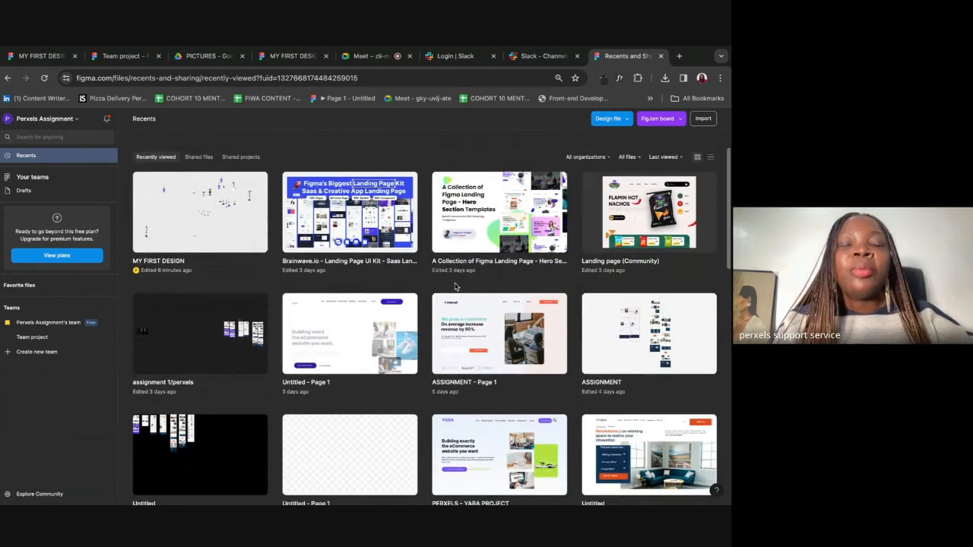
Step: Go to the Team project files page
{"action": "left_click", "coordinate": [47, 61]}
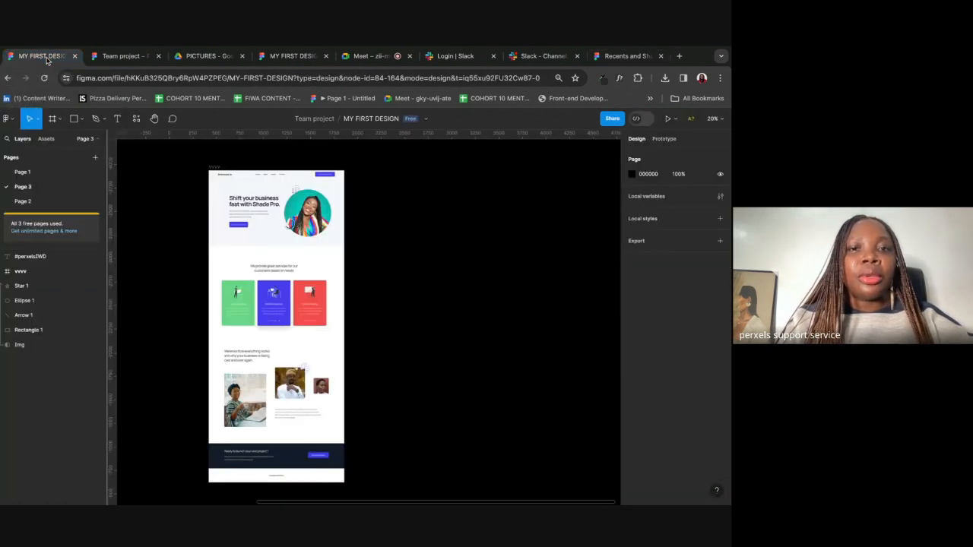
{"action": "left_click", "coordinate": [90, 58]}
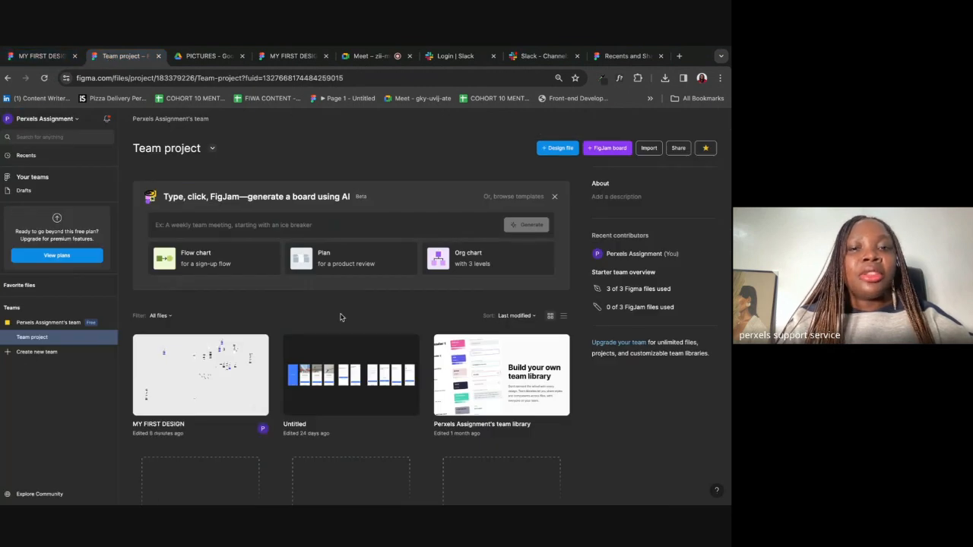
{"action": "scroll", "coordinate": [338, 312], "scroll_direction": "down", "scroll_amount": 1}
{"action": "scroll", "coordinate": [340, 318], "scroll_direction": "up", "scroll_amount": 1}
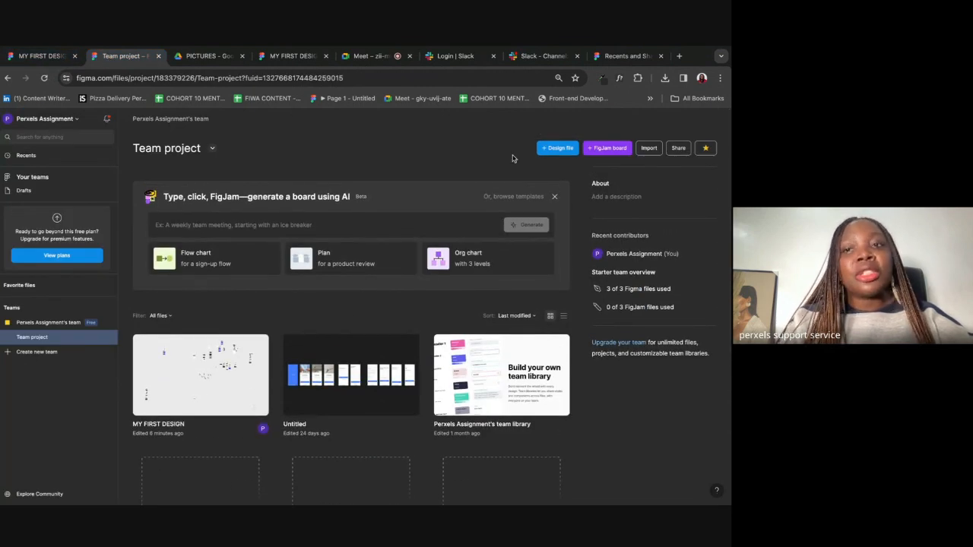
Step: Try adding a new design file, close the Need more files? prompt, and return to MY FIRST DESIGN
{"action": "left_click", "coordinate": [555, 149]}
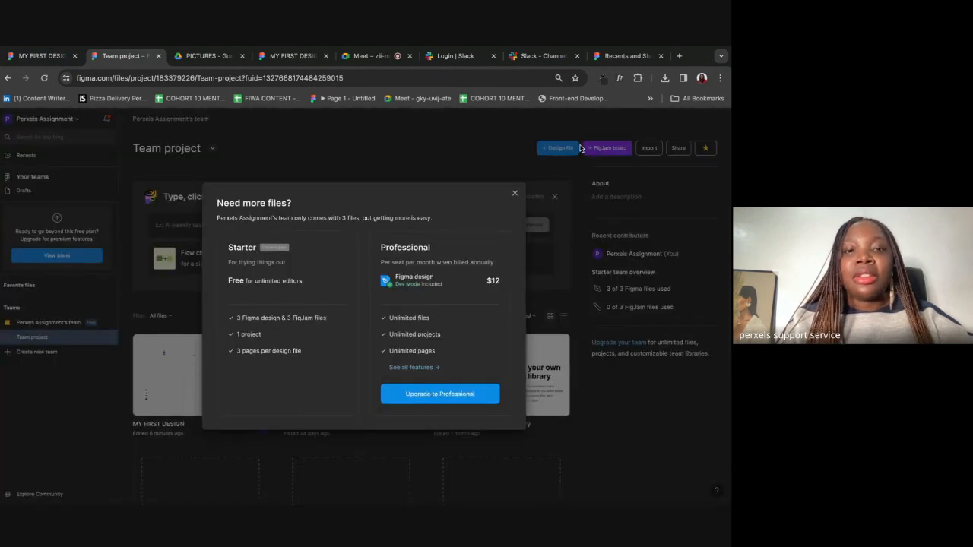
{"action": "left_click", "coordinate": [445, 140]}
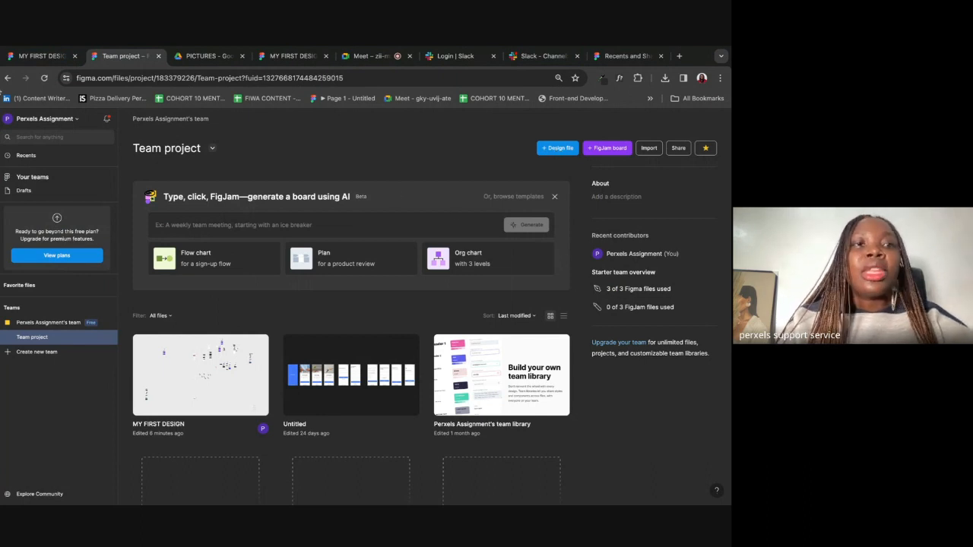
{"action": "left_click", "coordinate": [25, 64]}
{"action": "scroll", "coordinate": [312, 234], "scroll_direction": "left", "scroll_amount": 10}
{"action": "scroll", "coordinate": [303, 232], "scroll_direction": "right", "scroll_amount": 2}
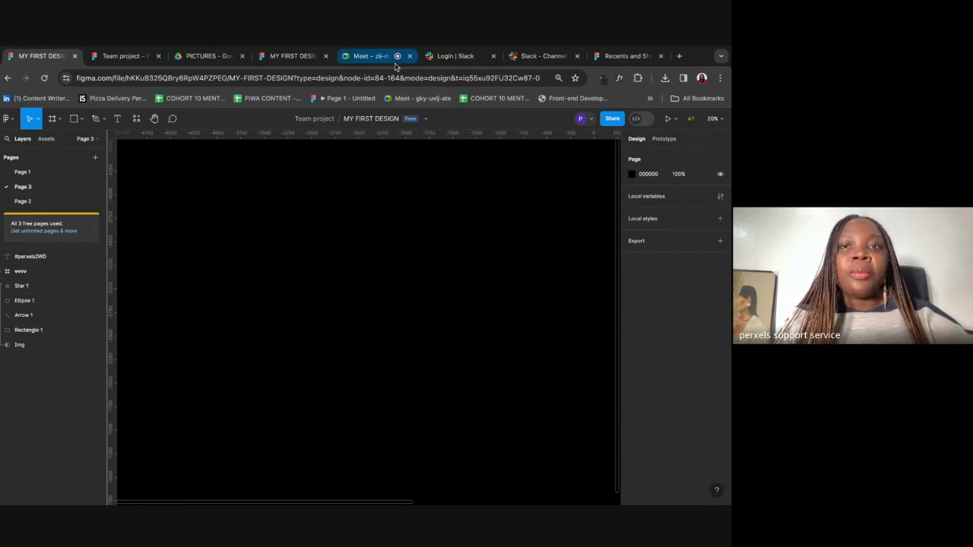
{"action": "left_click", "coordinate": [372, 56]}
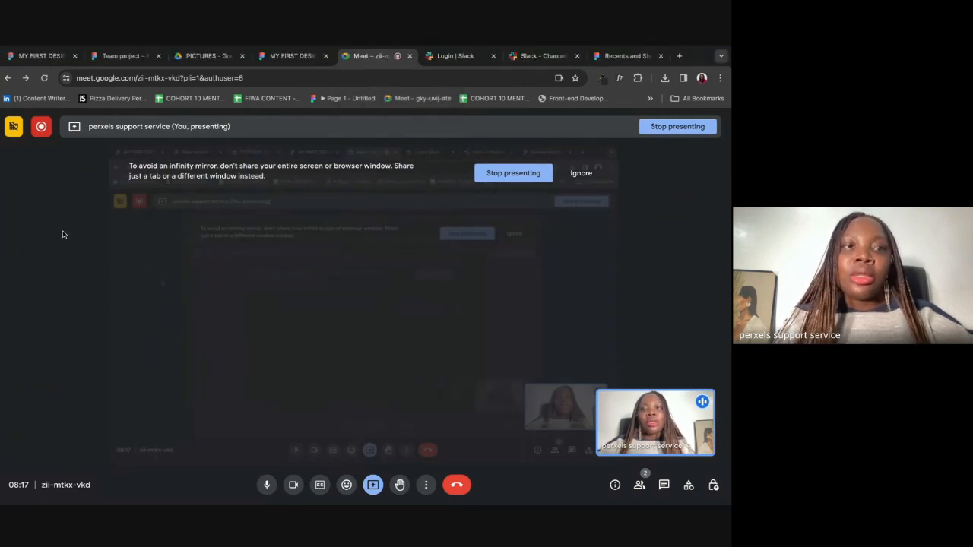
{"action": "left_click", "coordinate": [31, 59]}
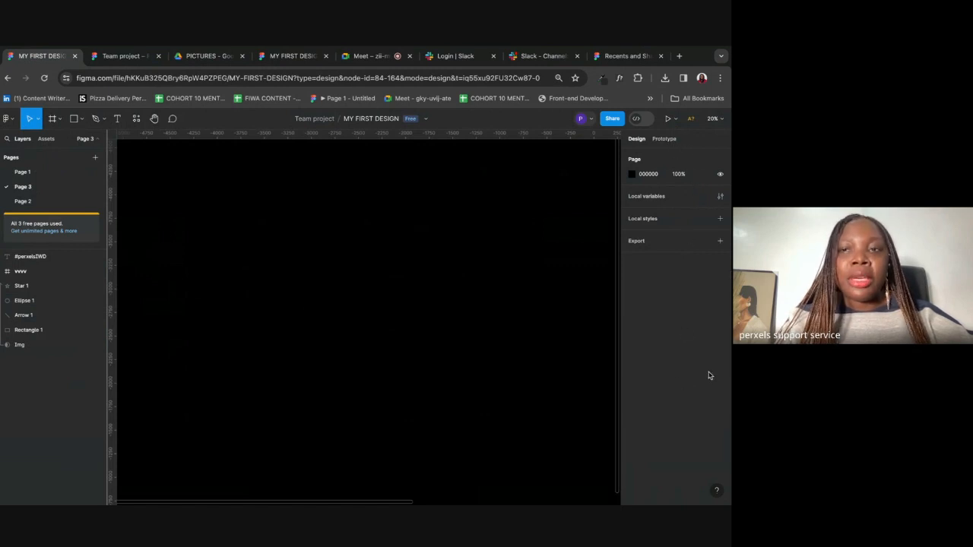
Step: Rename the design file to 'MY WORK AT PERXELS'
{"action": "double_click", "coordinate": [360, 119]}
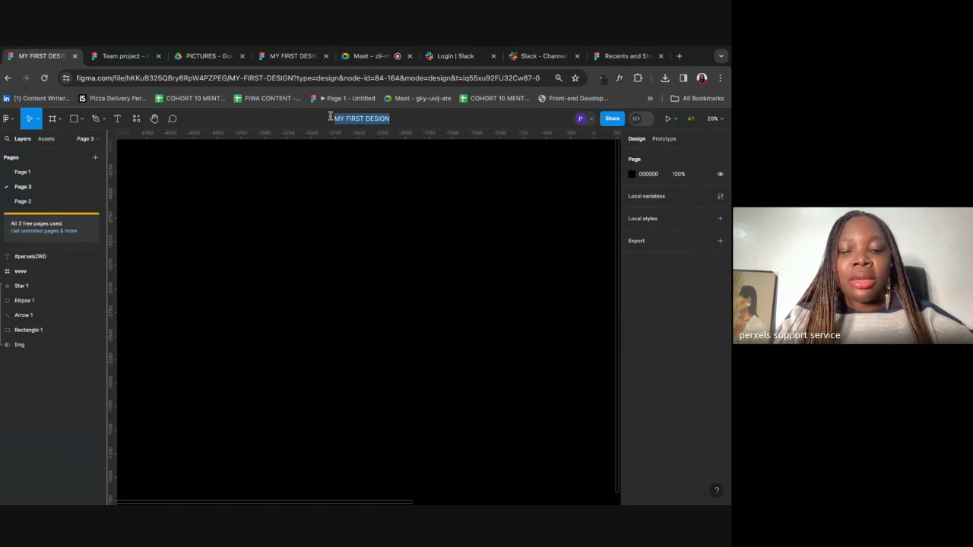
{"action": "type", "text": "MY WORK"}
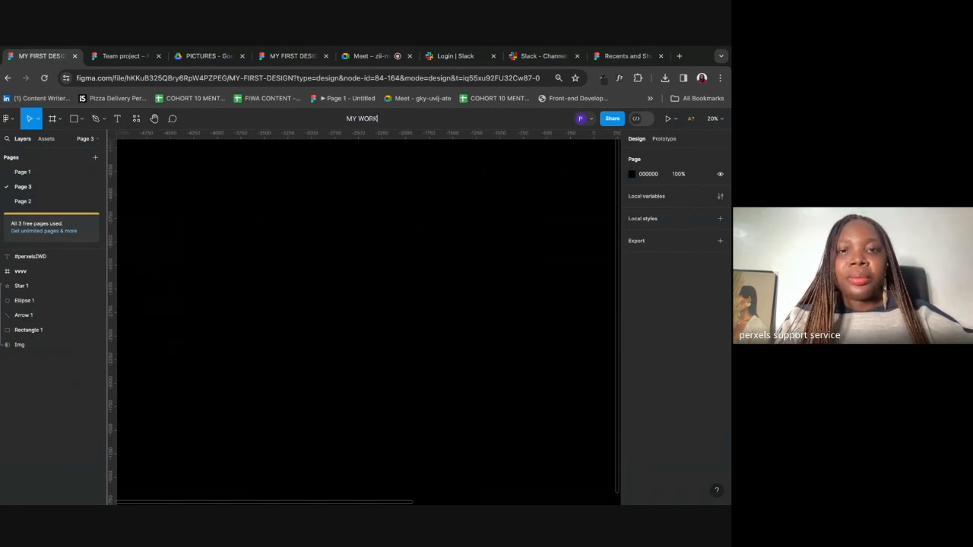
{"action": "type", "text": " AT PERXELS"}
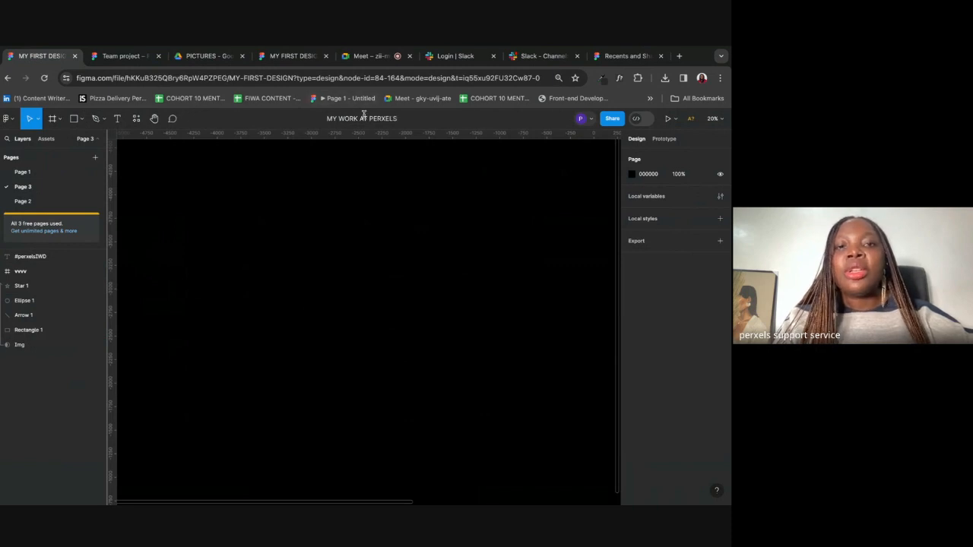
{"action": "left_click", "coordinate": [309, 219]}
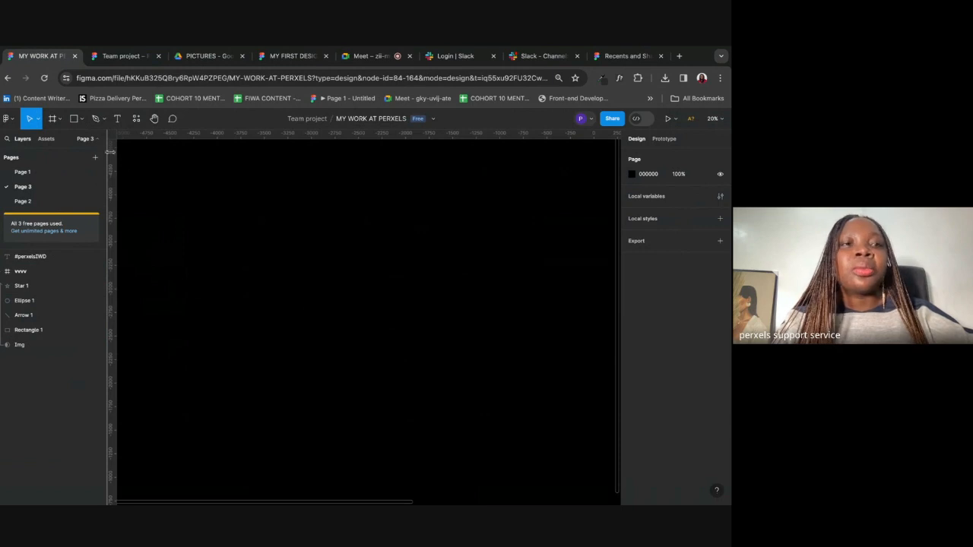
{"action": "left_click", "coordinate": [12, 122]}
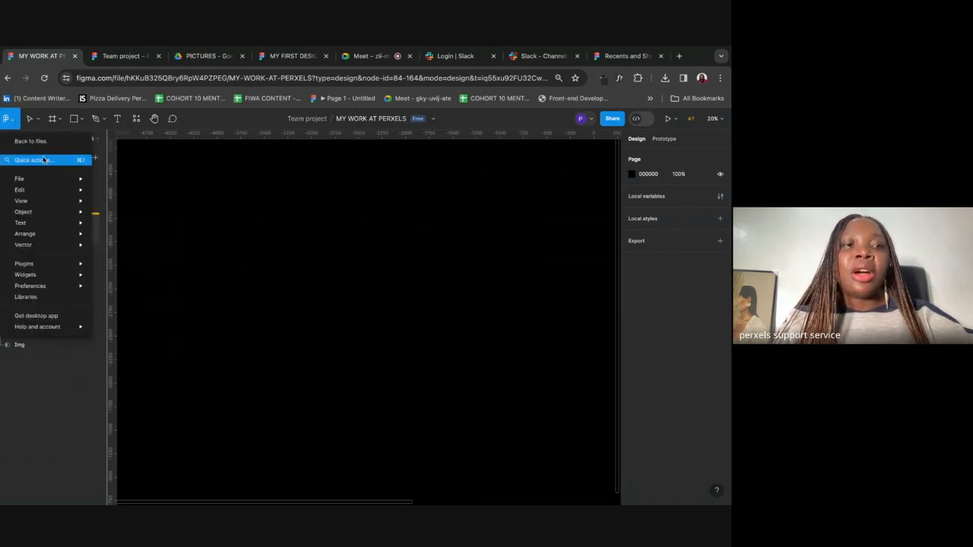
Step: Look through Figma's main menu entries, then close the menu
{"action": "mouse_move", "coordinate": [43, 178]}
{"action": "mouse_move", "coordinate": [26, 224]}
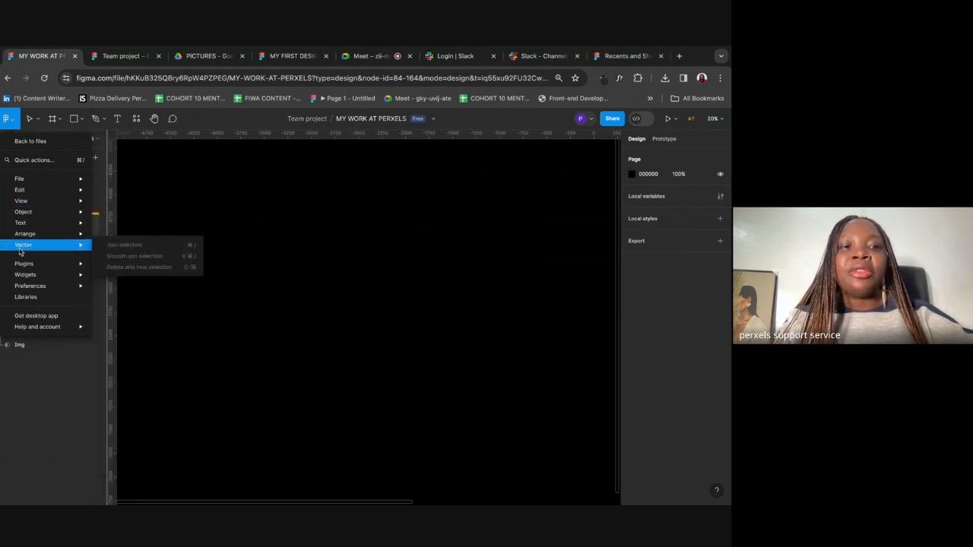
{"action": "mouse_move", "coordinate": [26, 278]}
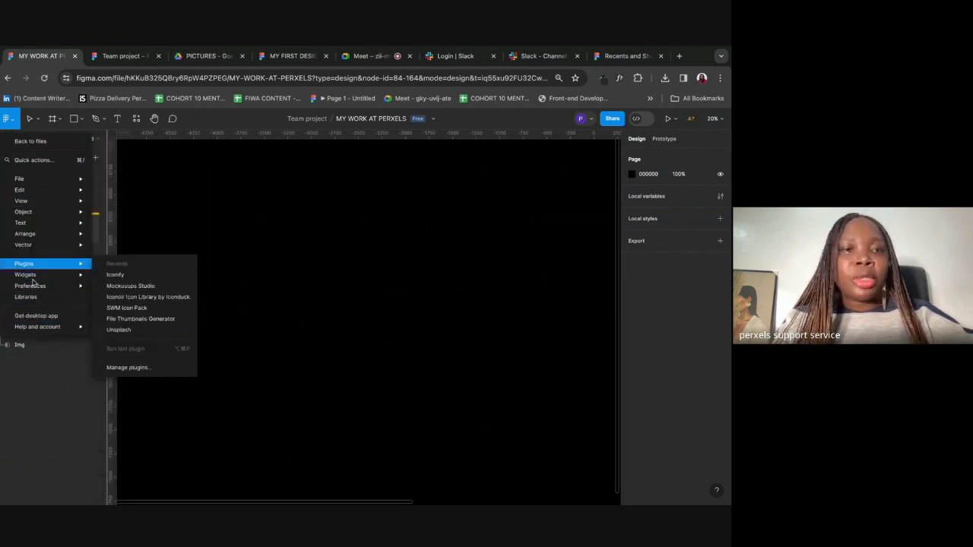
{"action": "mouse_move", "coordinate": [46, 326]}
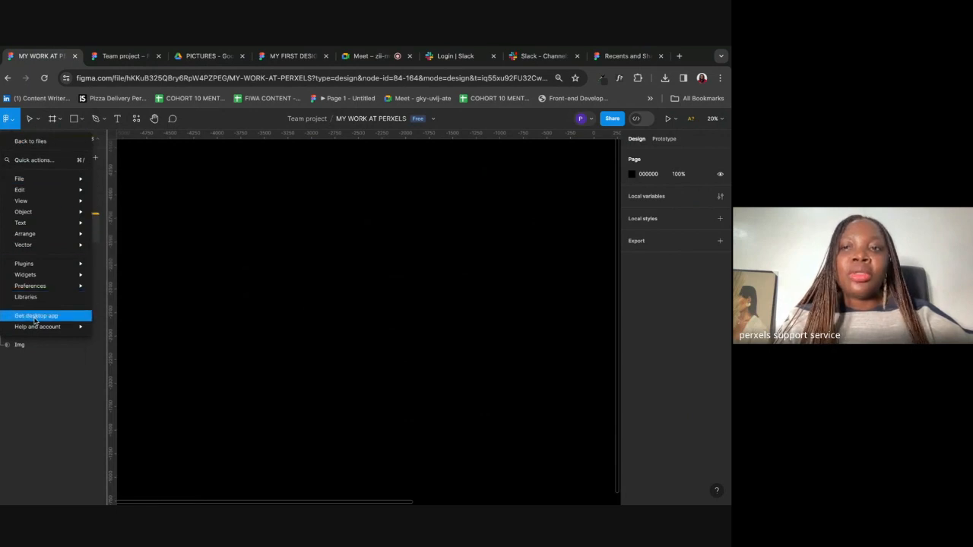
{"action": "left_click", "coordinate": [31, 119]}
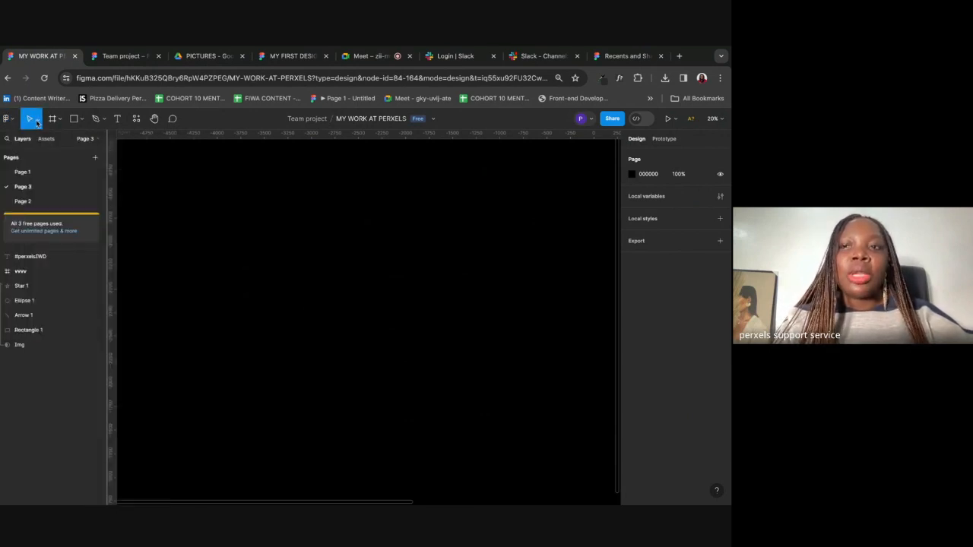
Step: Try Scale, then select the Move tool and show the Move (V) / Scale (K) choices
{"action": "left_click", "coordinate": [38, 122]}
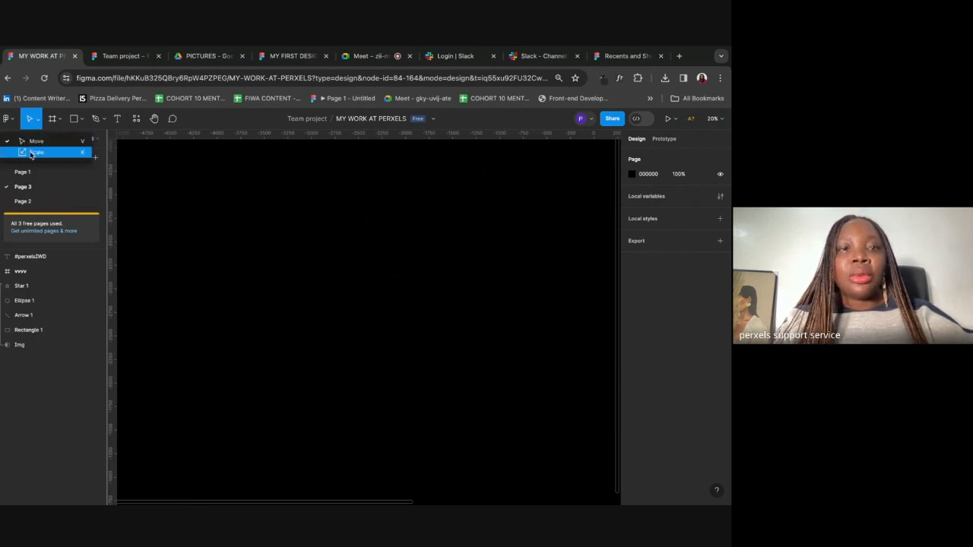
{"action": "left_click", "coordinate": [32, 143]}
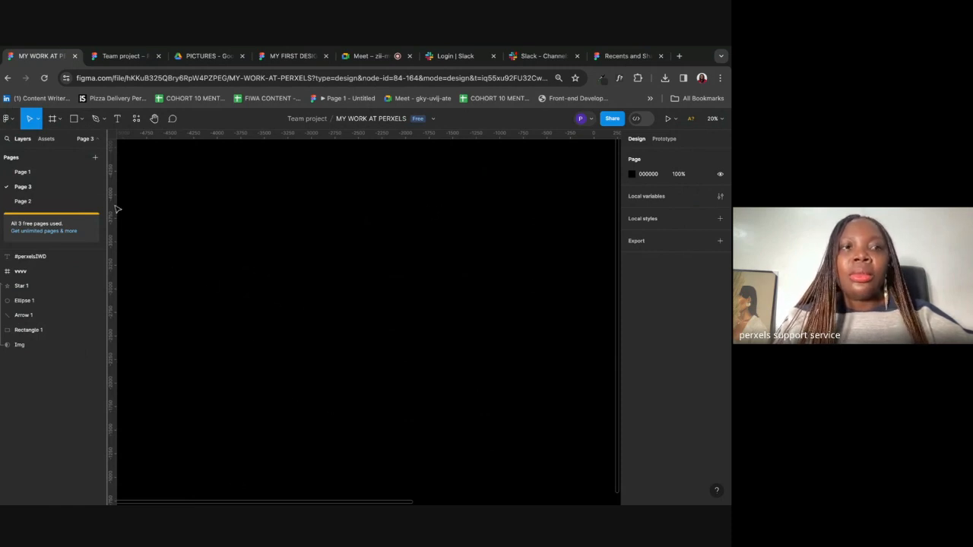
{"action": "left_click", "coordinate": [37, 120]}
{"action": "left_click", "coordinate": [35, 156]}
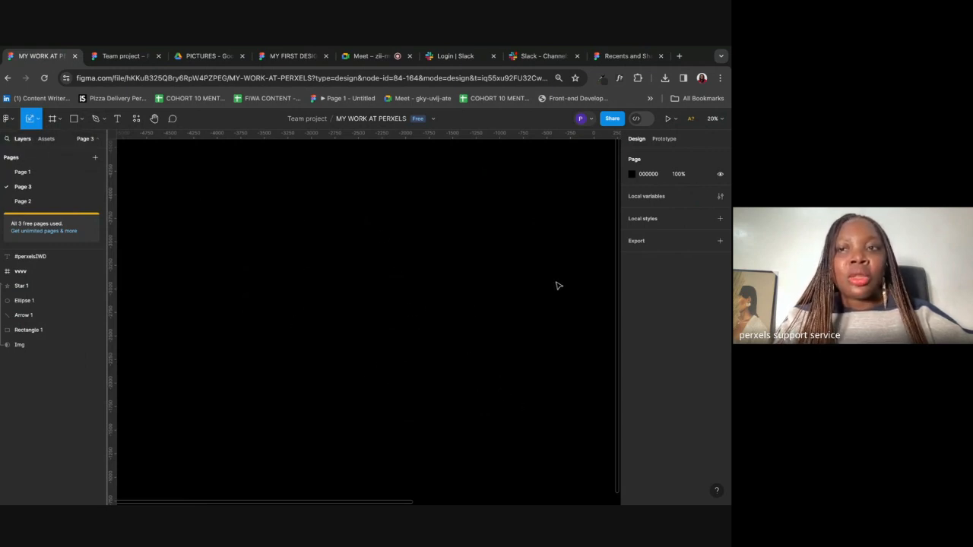
{"action": "left_click", "coordinate": [37, 120]}
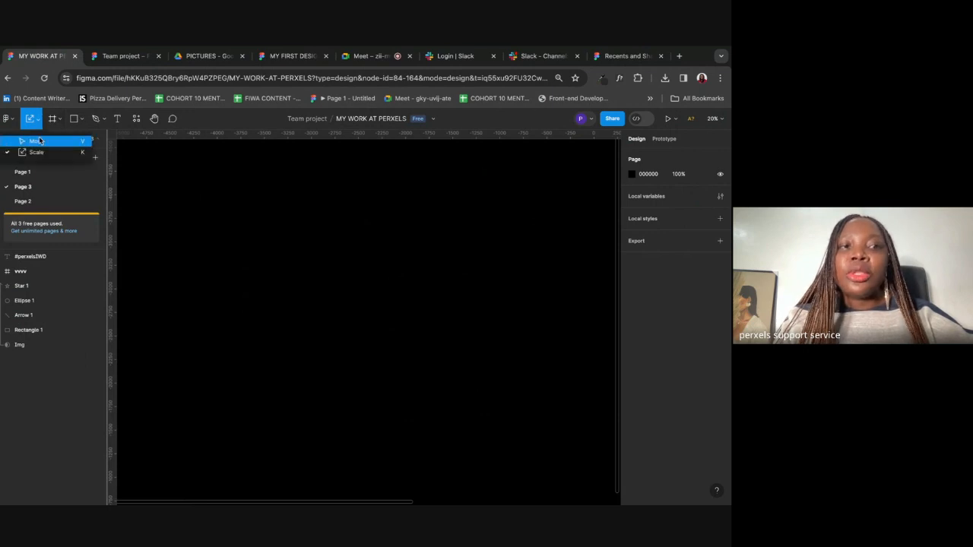
{"action": "left_click", "coordinate": [40, 142]}
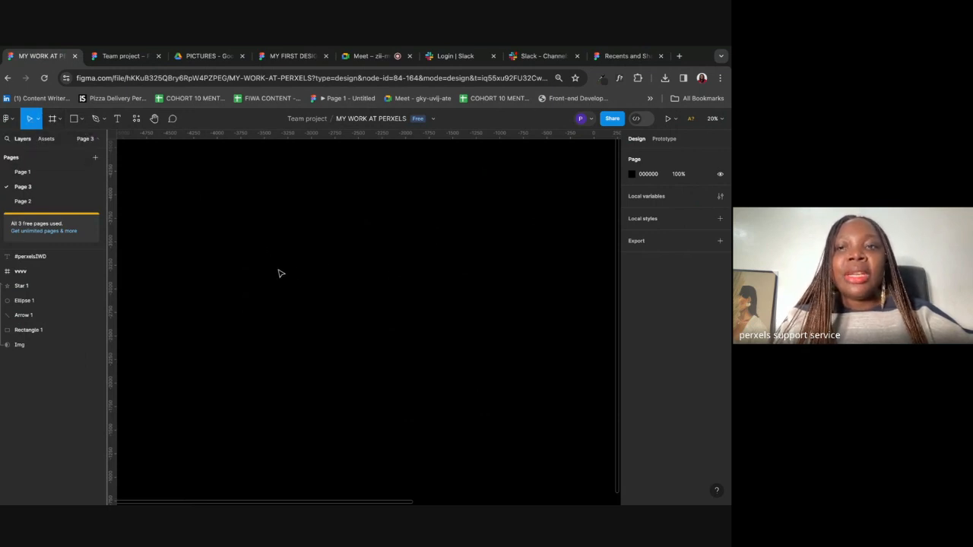
{"action": "left_click", "coordinate": [37, 120]}
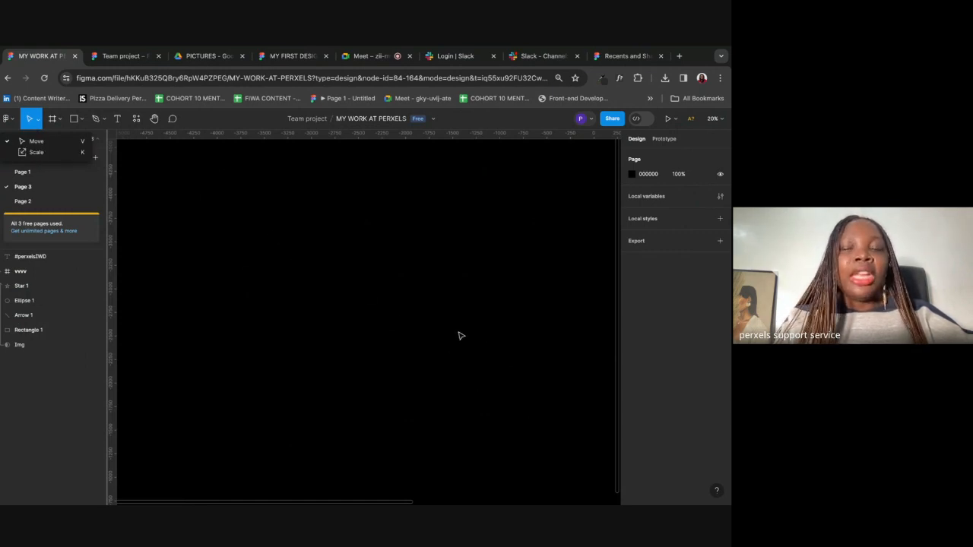
Step: Import the DSC_8074 photo onto the canvas and shrink it from its top-right corner
{"action": "mouse_move", "coordinate": [651, 51]}
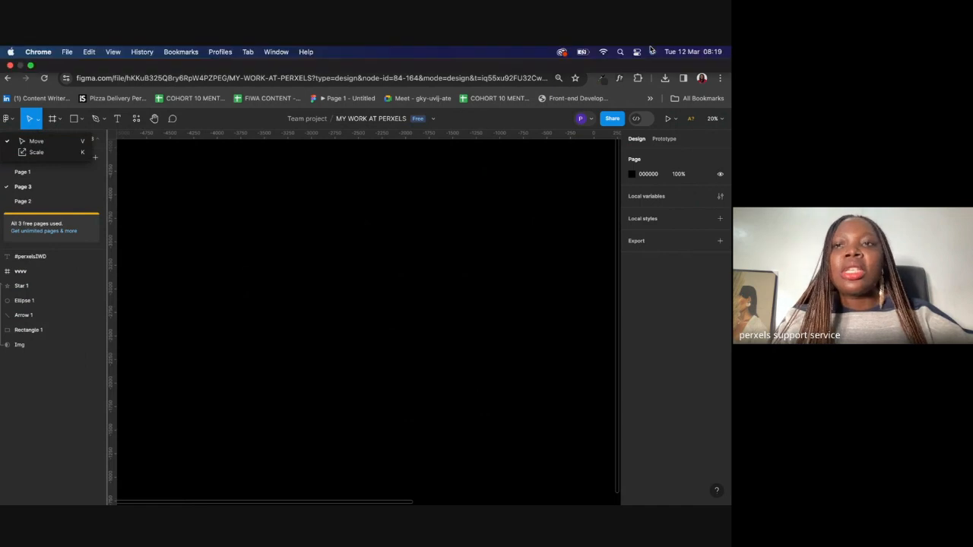
{"action": "left_click", "coordinate": [621, 52]}
{"action": "type", "text": "DSC_8074"}
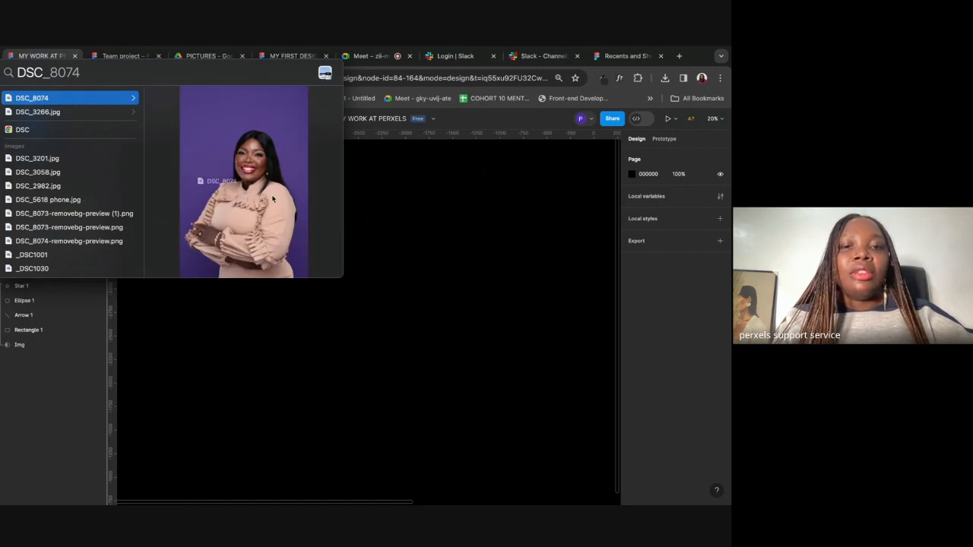
{"action": "left_click_drag", "start_coordinate": [309, 359], "coordinate": [310, 356]}
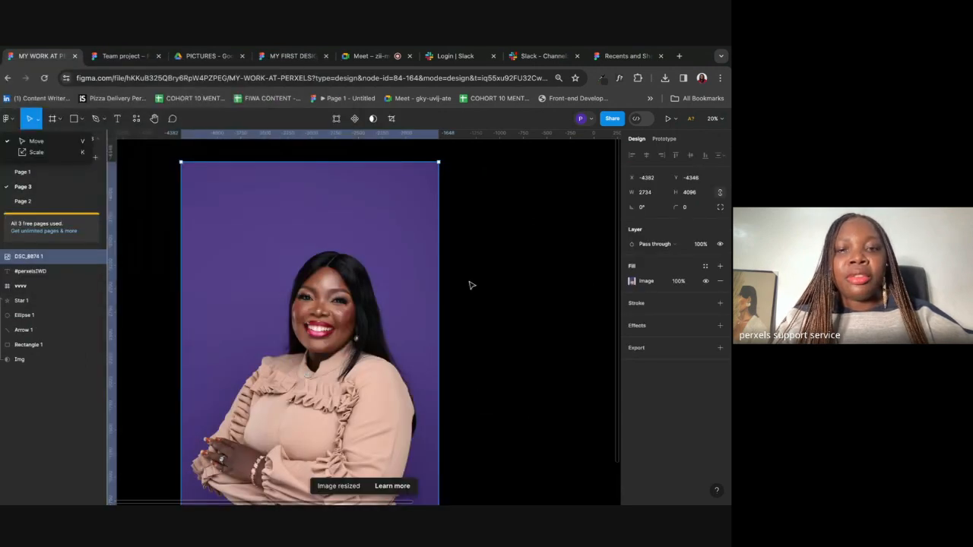
{"action": "scroll", "coordinate": [413, 270], "scroll_direction": "left", "scroll_amount": 2}
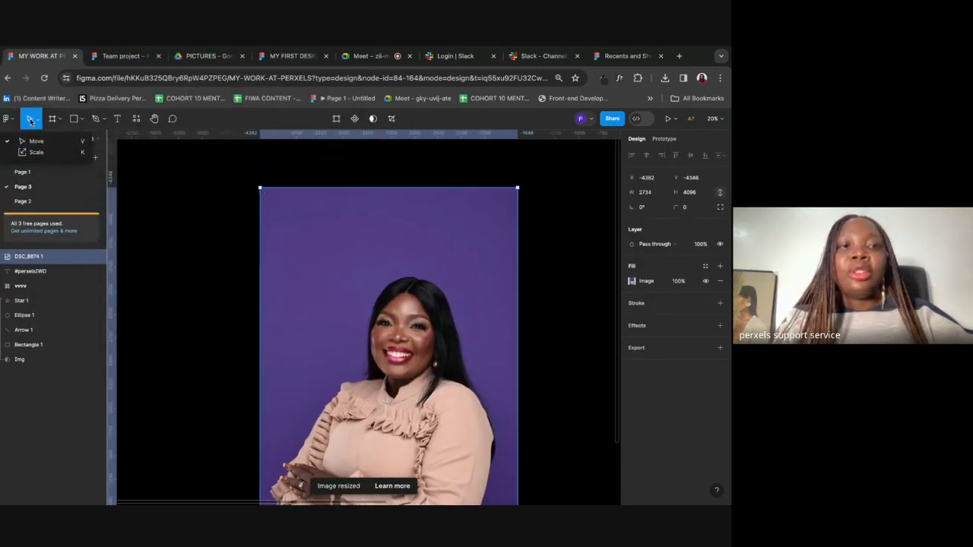
{"action": "left_click", "coordinate": [36, 142]}
{"action": "left_click_drag", "start_coordinate": [516, 188], "coordinate": [625, 263]}
Step: Try resizing the photo by its corner, undo it, and shift the vvvv frame right
{"action": "scroll", "coordinate": [483, 279], "scroll_direction": "down", "scroll_amount": 5}
{"action": "scroll", "coordinate": [485, 281], "scroll_direction": "right", "scroll_amount": 2}
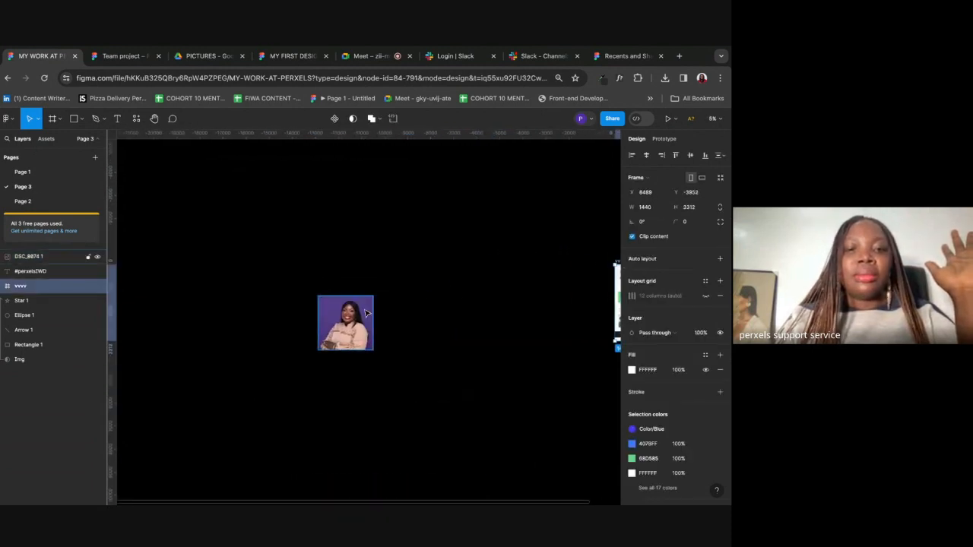
{"action": "left_click", "coordinate": [368, 314]}
{"action": "left_click_drag", "start_coordinate": [373, 297], "coordinate": [398, 281]}
{"action": "left_click_drag", "start_coordinate": [382, 320], "coordinate": [391, 297]}
{"action": "key", "text": "super+z"}
{"action": "key", "text": "super+z"}
{"action": "key", "text": "super+z"}
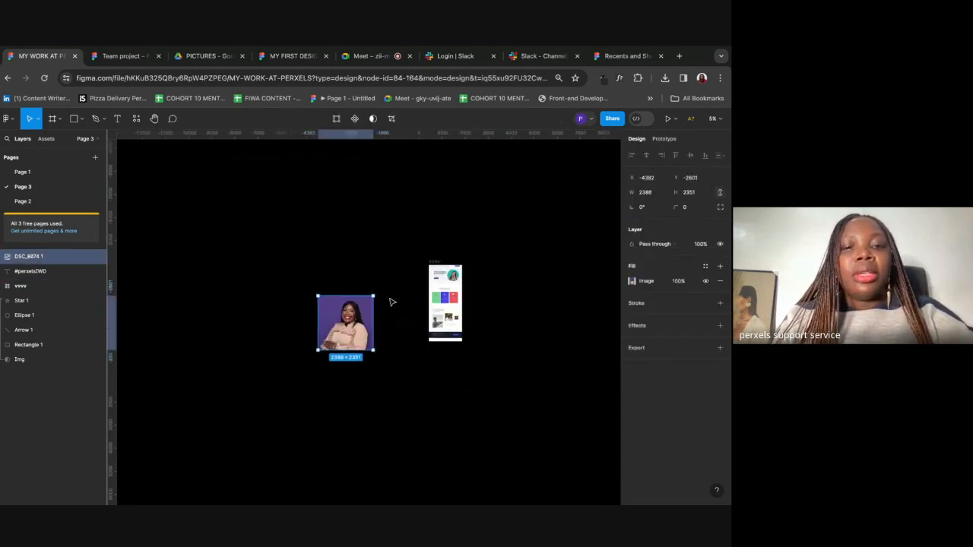
{"action": "left_click_drag", "start_coordinate": [434, 267], "coordinate": [549, 241]}
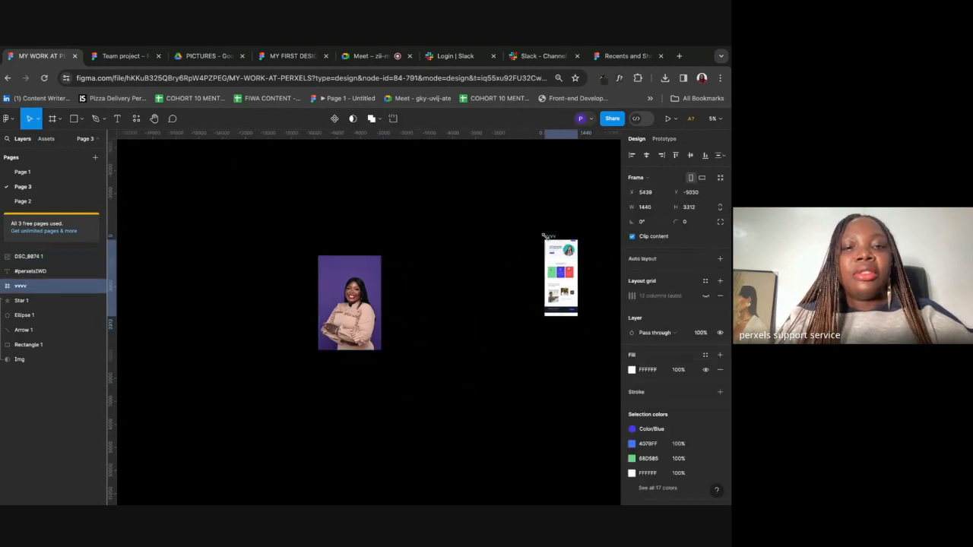
{"action": "scroll", "coordinate": [547, 243], "scroll_direction": "left", "scroll_amount": 3}
{"action": "scroll", "coordinate": [549, 241], "scroll_direction": "right", "scroll_amount": 1}
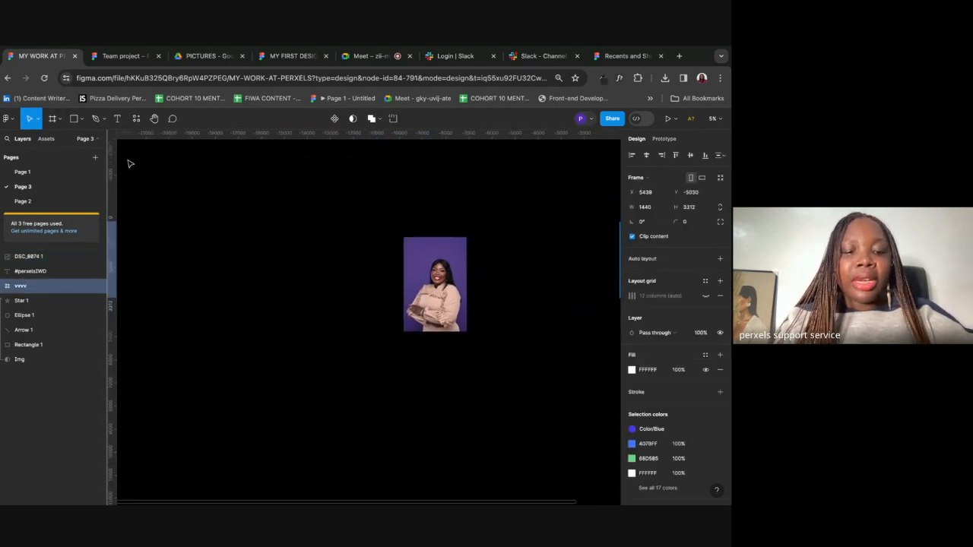
Step: Scale the photo proportionally with the Scale tool, then undo a distorted free resize
{"action": "left_click", "coordinate": [38, 119]}
{"action": "left_click", "coordinate": [32, 153]}
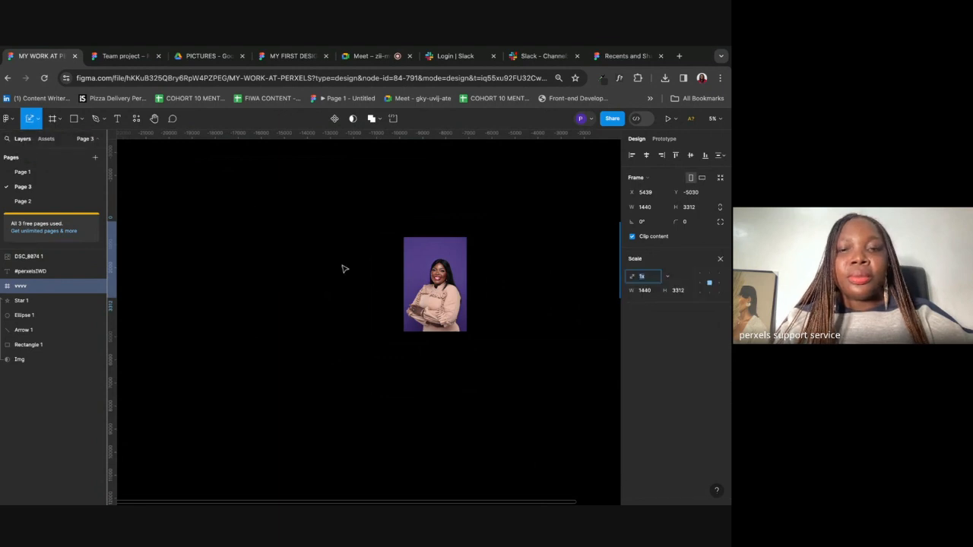
{"action": "left_click", "coordinate": [437, 280]}
{"action": "mouse_move", "coordinate": [403, 334]}
{"action": "left_mouse_down"}
{"action": "mouse_move", "coordinate": [315, 447]}
{"action": "mouse_move", "coordinate": [355, 406]}
{"action": "mouse_move", "coordinate": [459, 241]}
{"action": "mouse_move", "coordinate": [349, 390]}
{"action": "mouse_move", "coordinate": [388, 350]}
{"action": "mouse_move", "coordinate": [400, 307]}
{"action": "mouse_move", "coordinate": [352, 404]}
{"action": "mouse_move", "coordinate": [433, 278]}
{"action": "mouse_move", "coordinate": [412, 318]}
{"action": "left_mouse_up"}
{"action": "key", "text": "v"}
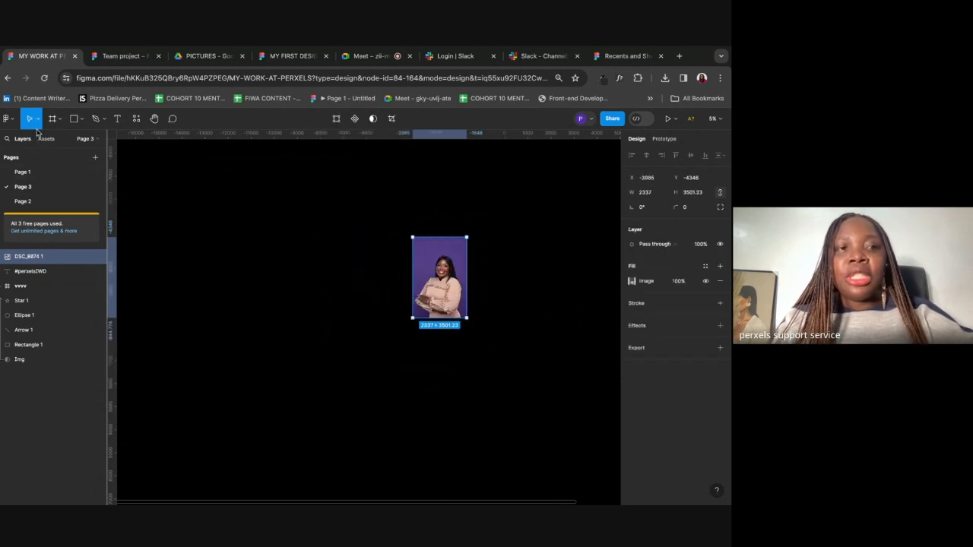
{"action": "left_click_drag", "start_coordinate": [411, 320], "coordinate": [426, 238]}
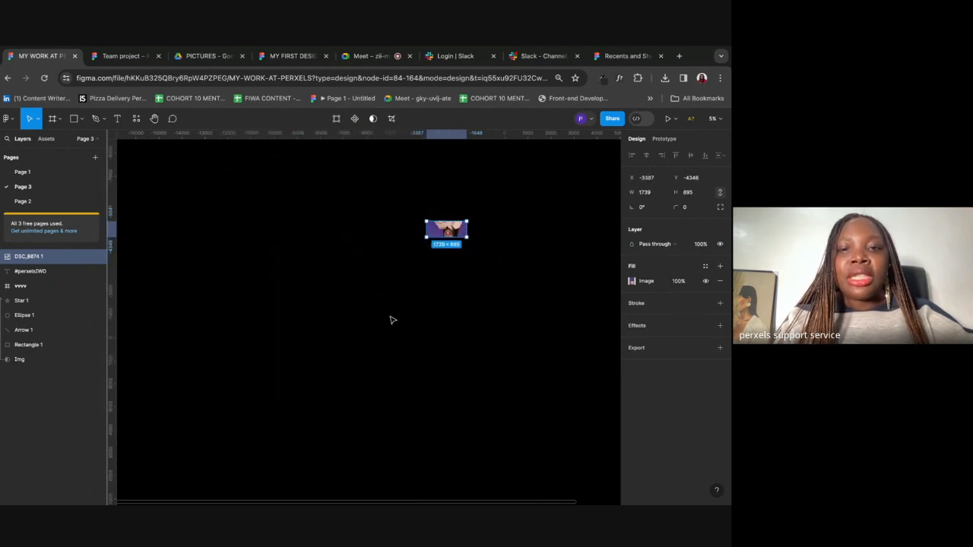
{"action": "key", "text": "ctrl+z"}
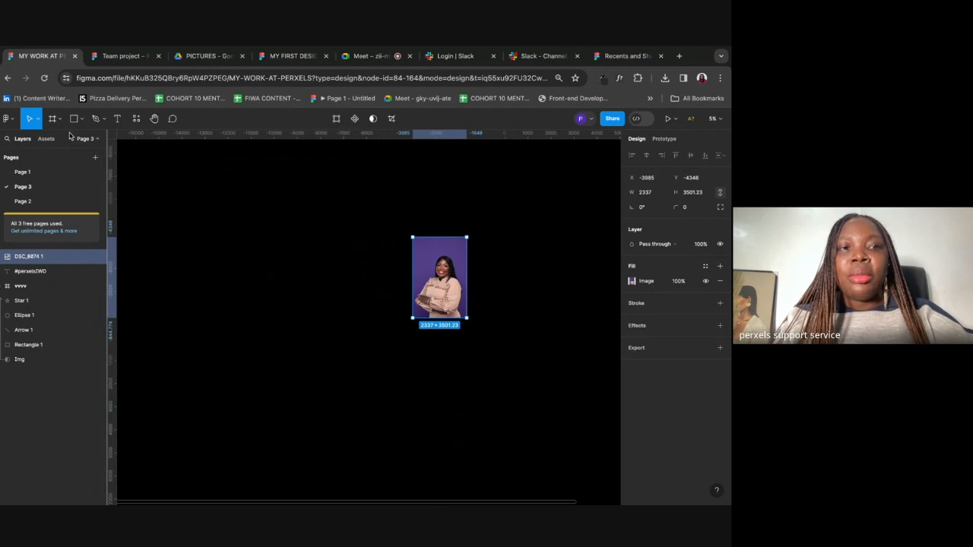
Step: Scale the photo with K to about 1.6 times, then delete it
{"action": "key", "text": "k"}
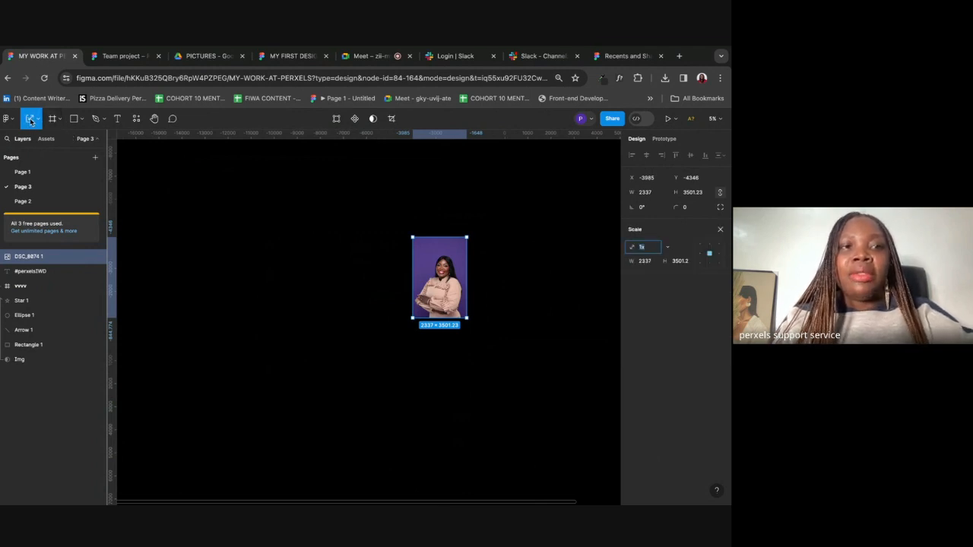
{"action": "left_click_drag", "start_coordinate": [412, 318], "coordinate": [425, 299]}
{"action": "left_click_drag", "start_coordinate": [438, 230], "coordinate": [379, 403]}
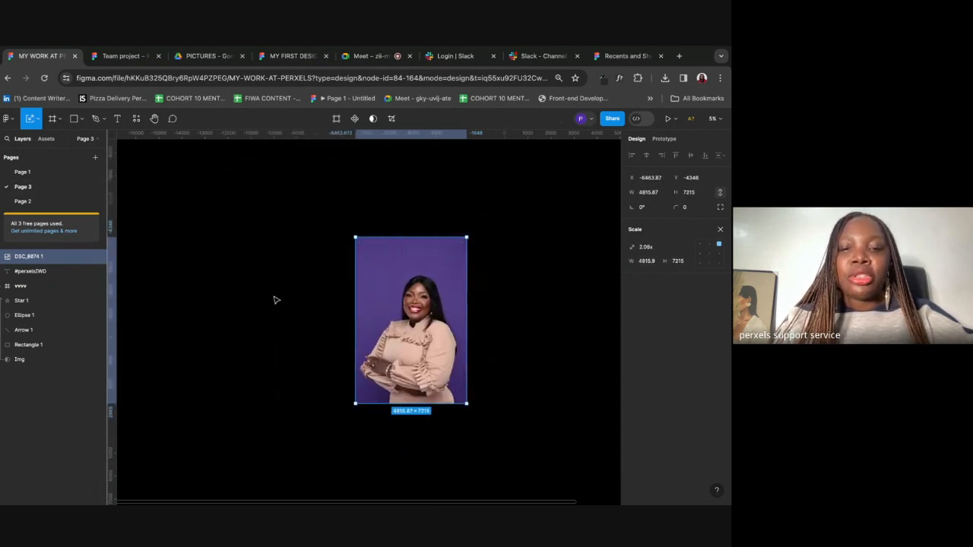
{"action": "key", "text": "Delete"}
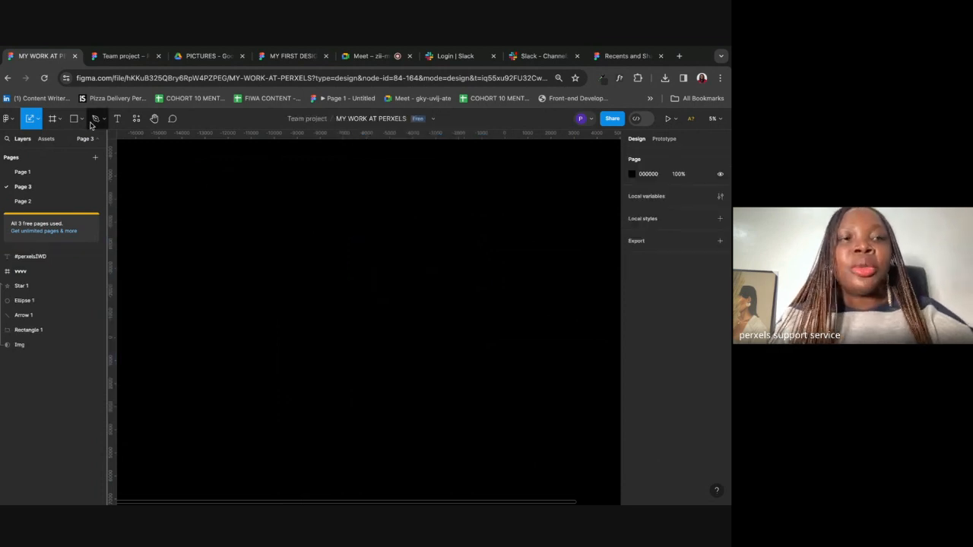
Step: Confirm the Move tool, then switch to the Frame (F) tool
{"action": "left_click", "coordinate": [37, 119]}
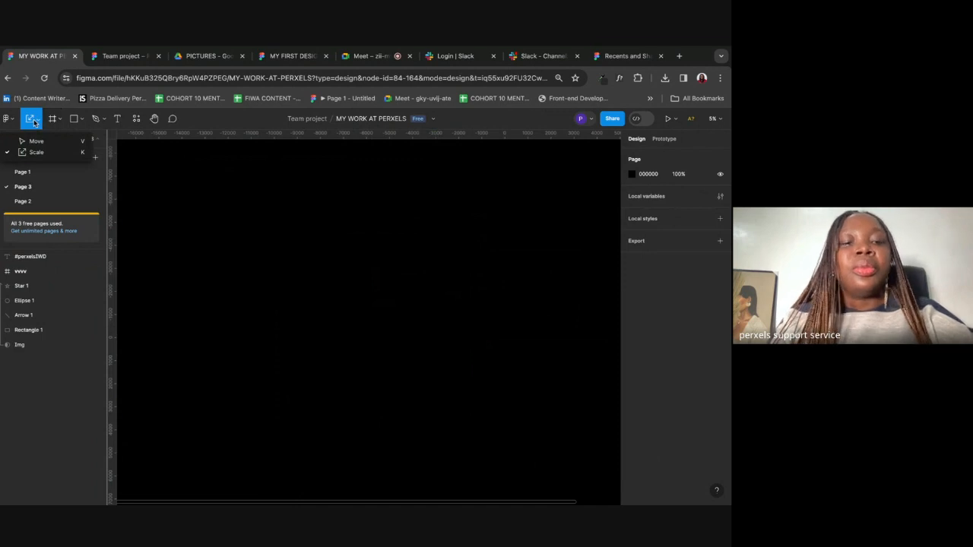
{"action": "left_click", "coordinate": [34, 141]}
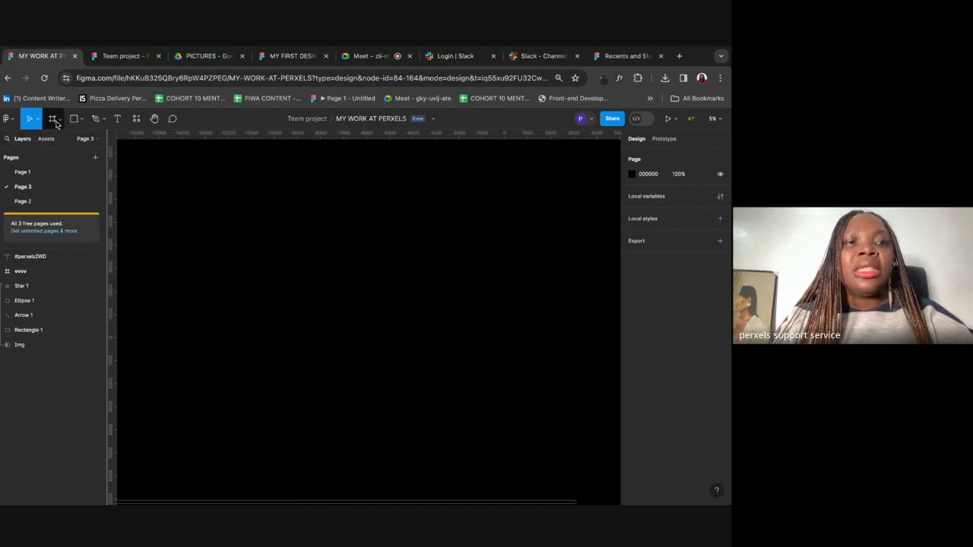
{"action": "left_click", "coordinate": [60, 119]}
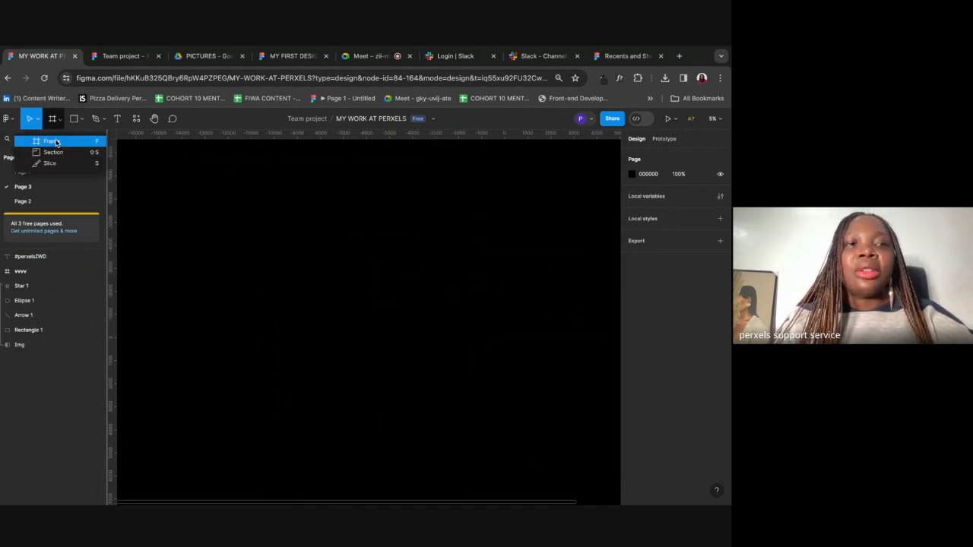
{"action": "left_click", "coordinate": [56, 142]}
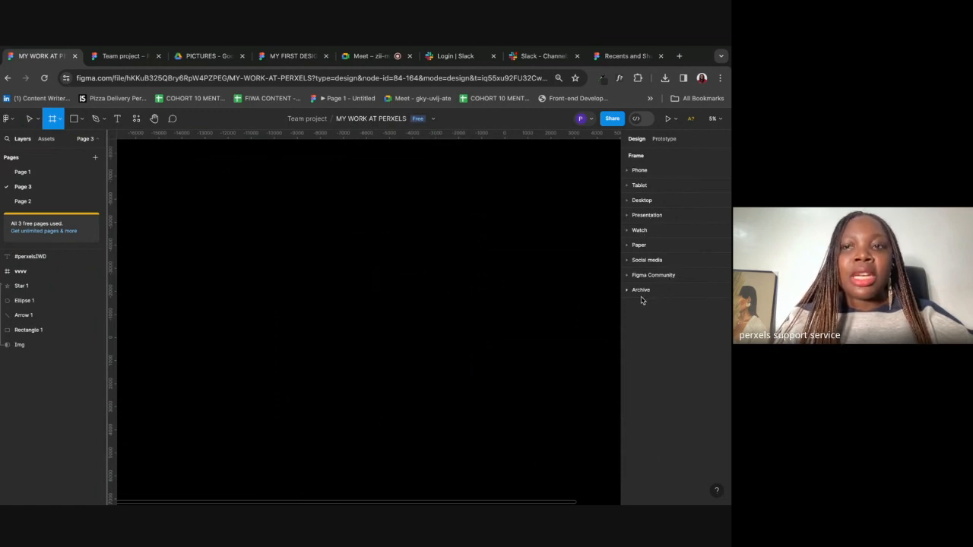
Step: Expand and collapse the Phone, Tablet, Desktop and Presentation frame presets
{"action": "left_click", "coordinate": [637, 172]}
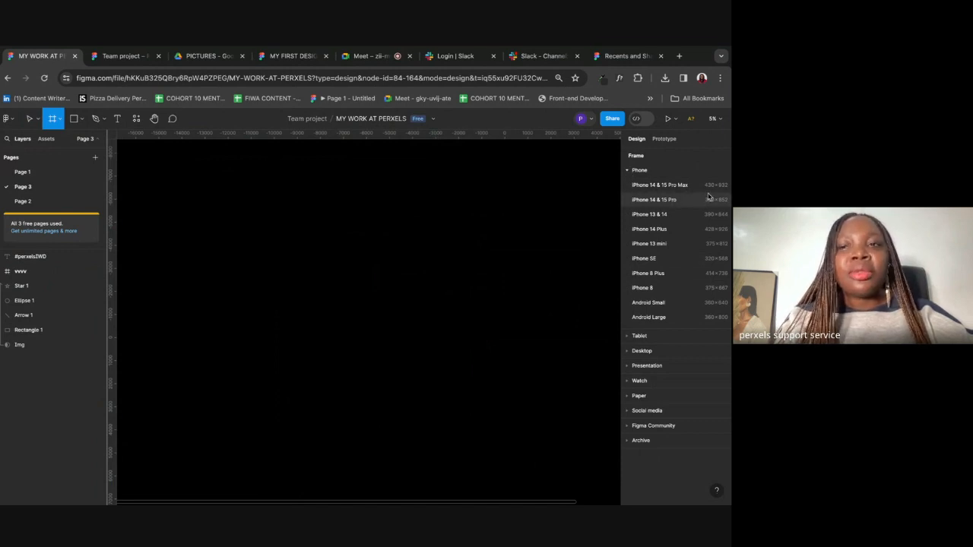
{"action": "left_click", "coordinate": [628, 172]}
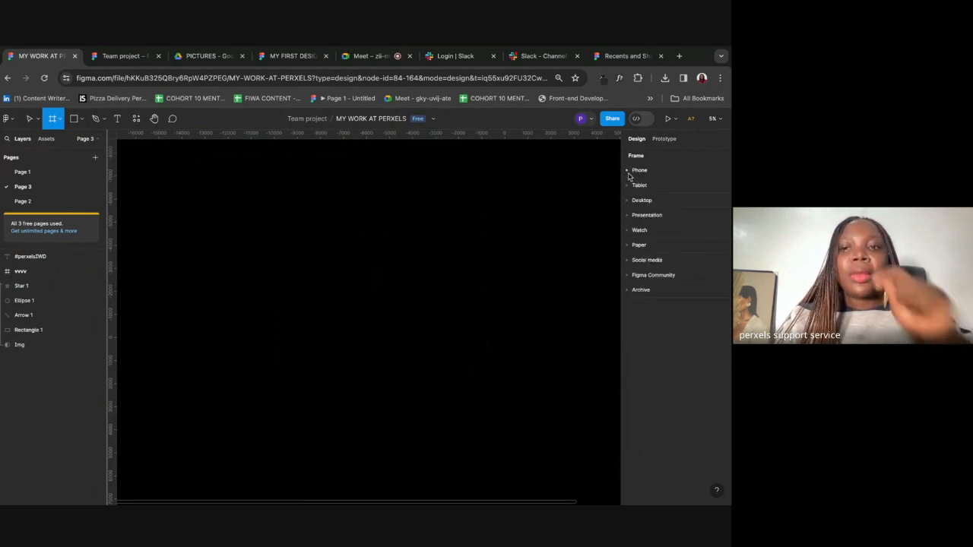
{"action": "left_click", "coordinate": [630, 186]}
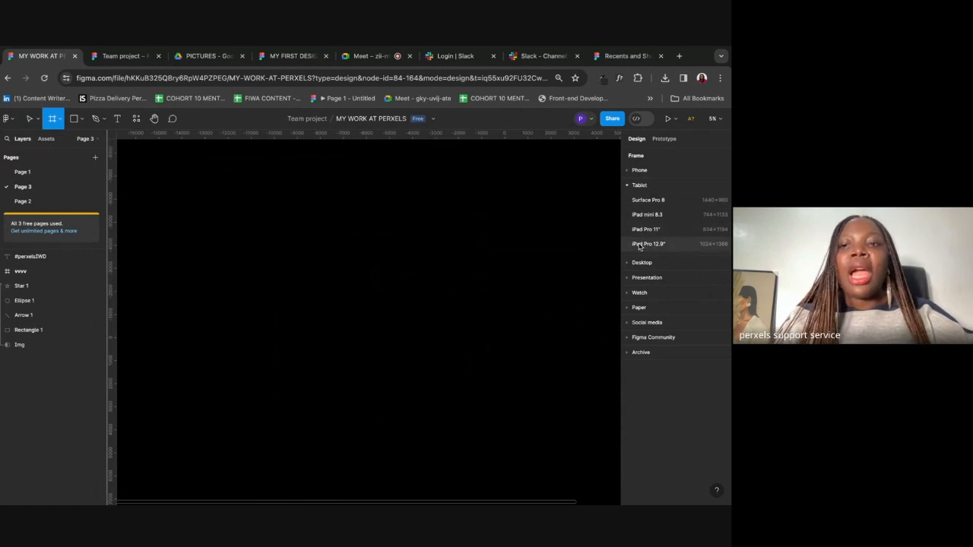
{"action": "left_click", "coordinate": [641, 185]}
{"action": "left_click", "coordinate": [632, 200]}
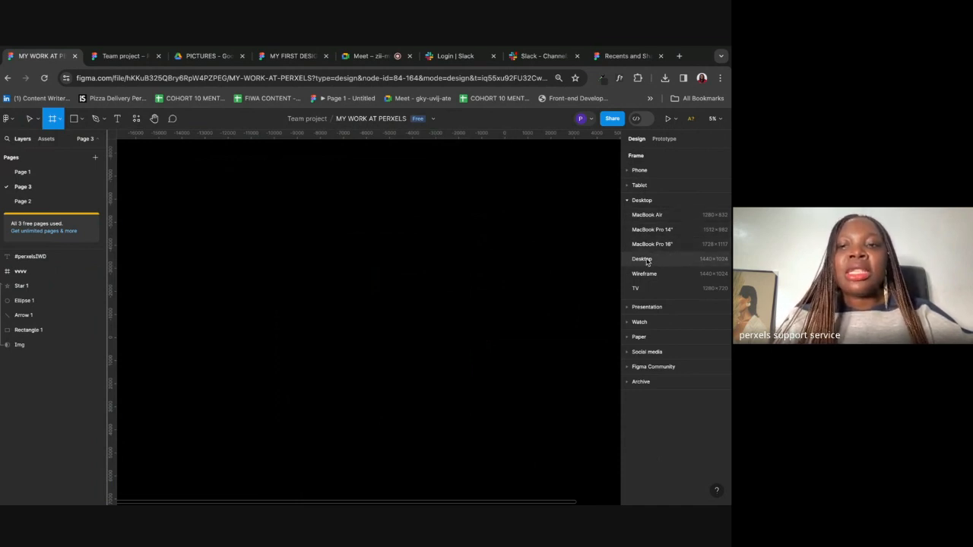
{"action": "left_click", "coordinate": [627, 202]}
{"action": "left_click", "coordinate": [647, 215]}
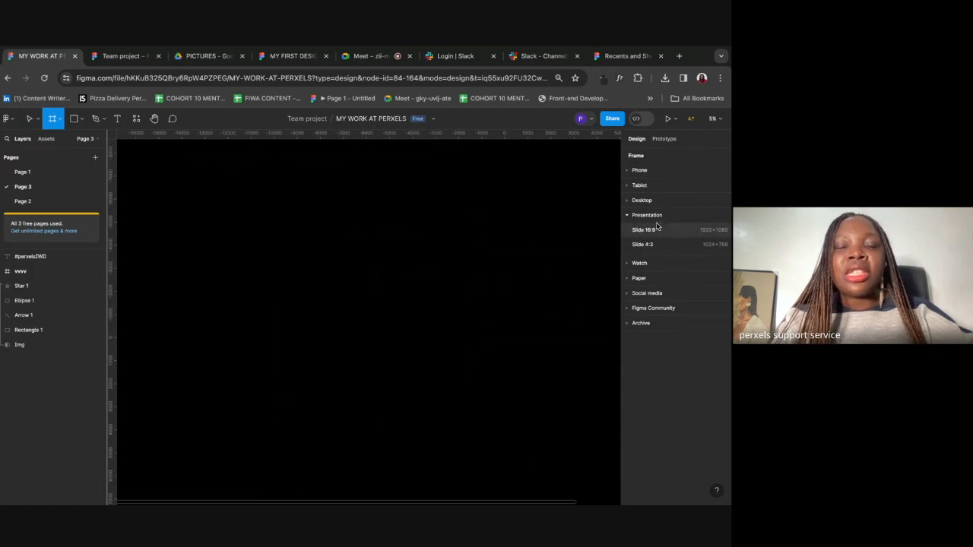
{"action": "left_click", "coordinate": [638, 215]}
Step: Expand the Watch, Paper and Social media presets, then fold Social media closed
{"action": "left_click", "coordinate": [638, 232]}
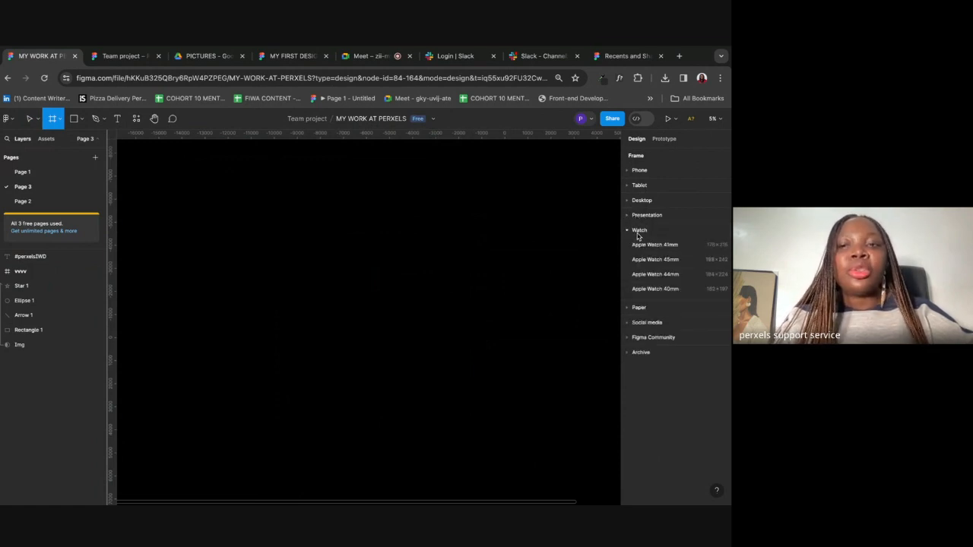
{"action": "left_click", "coordinate": [639, 307]}
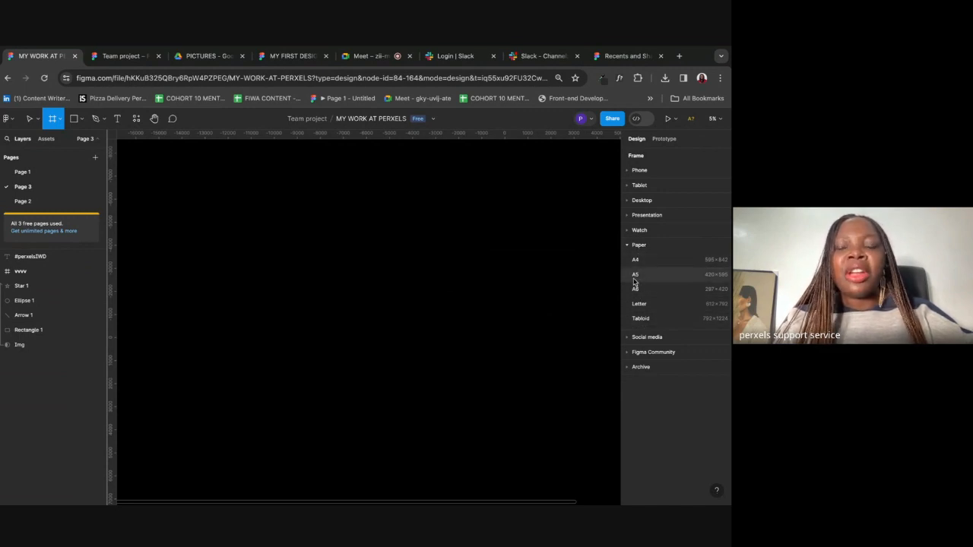
{"action": "left_click", "coordinate": [646, 337]}
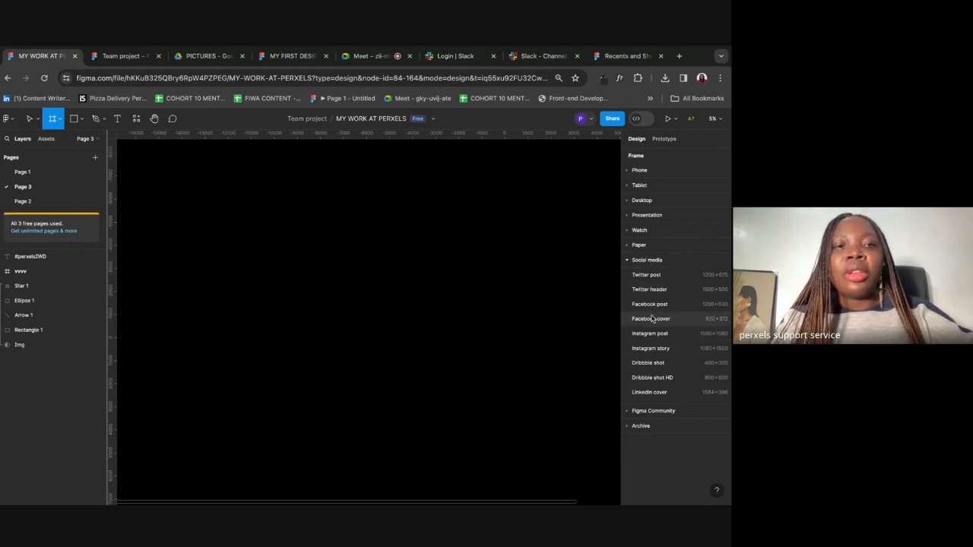
{"action": "left_click", "coordinate": [652, 261]}
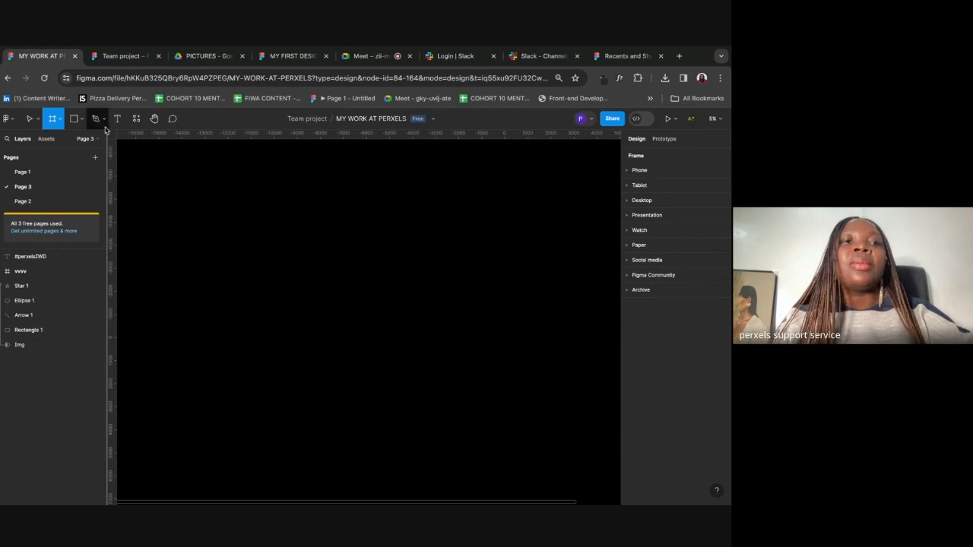
Step: Draw a rectangle and a black line across it with stroke weight 29
{"action": "left_click", "coordinate": [82, 120]}
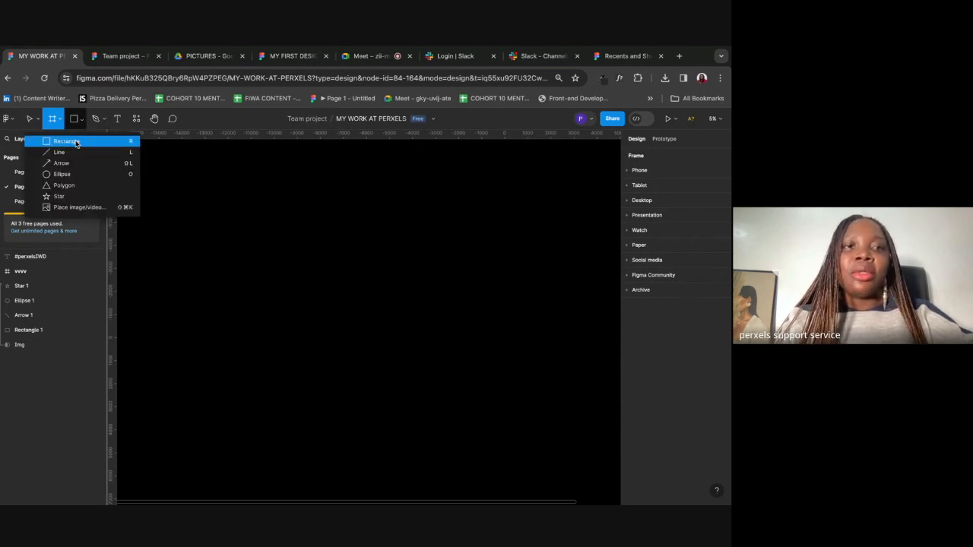
{"action": "left_click", "coordinate": [76, 142]}
{"action": "left_click_drag", "start_coordinate": [233, 207], "coordinate": [330, 318]}
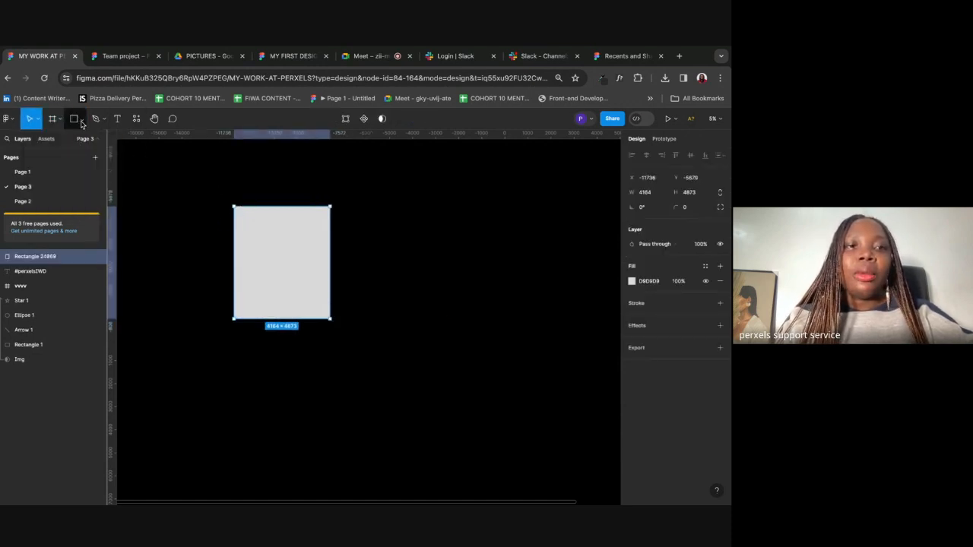
{"action": "left_click", "coordinate": [82, 120]}
{"action": "left_click", "coordinate": [61, 156]}
{"action": "left_click_drag", "start_coordinate": [301, 243], "coordinate": [411, 292]}
{"action": "left_click", "coordinate": [391, 343]}
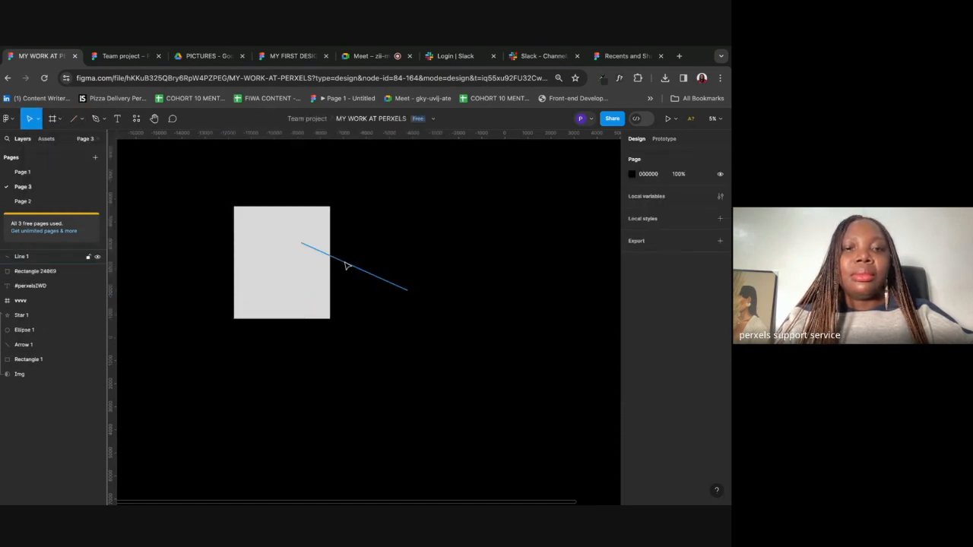
{"action": "left_click_drag", "start_coordinate": [348, 265], "coordinate": [284, 265]}
{"action": "left_click_drag", "start_coordinate": [672, 318], "coordinate": [652, 319]}
{"action": "left_click", "coordinate": [631, 304]}
{"action": "left_click_drag", "start_coordinate": [566, 290], "coordinate": [498, 484]}
{"action": "left_click", "coordinate": [441, 385]}
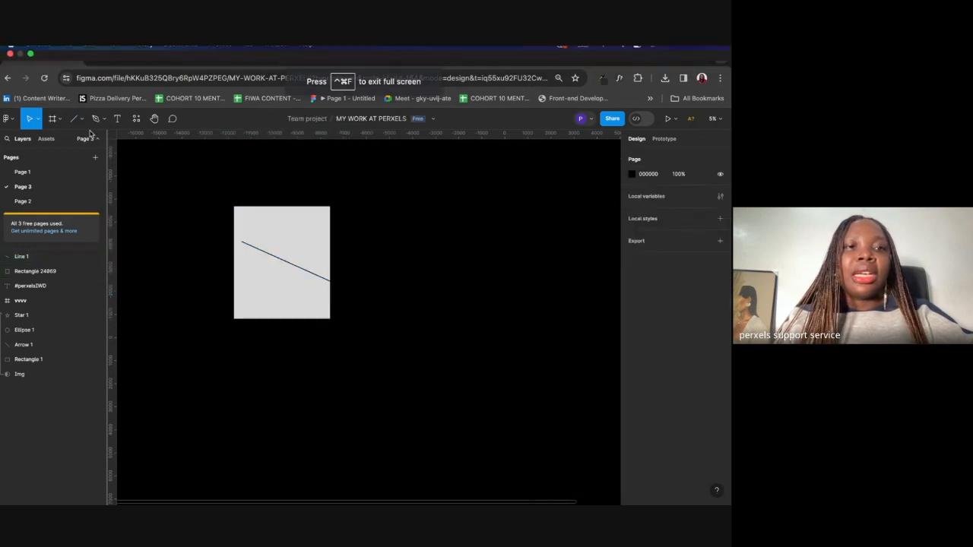
Step: Draw a thick-stroked arrow over the rectangle and a second arrow beside it
{"action": "left_click", "coordinate": [82, 120]}
{"action": "left_click", "coordinate": [62, 163]}
{"action": "mouse_move", "coordinate": [304, 225]}
{"action": "left_mouse_down"}
{"action": "mouse_move", "coordinate": [308, 312]}
{"action": "mouse_move", "coordinate": [289, 332]}
{"action": "mouse_move", "coordinate": [315, 282]}
{"action": "mouse_move", "coordinate": [338, 268]}
{"action": "mouse_move", "coordinate": [399, 280]}
{"action": "left_mouse_up"}
{"action": "left_click", "coordinate": [359, 320]}
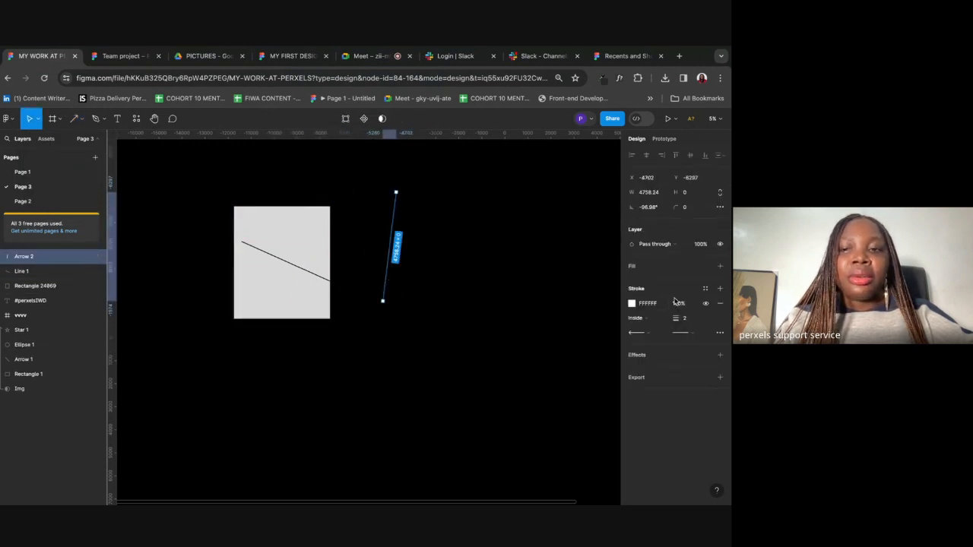
{"action": "left_click_drag", "start_coordinate": [676, 318], "coordinate": [9, 312]}
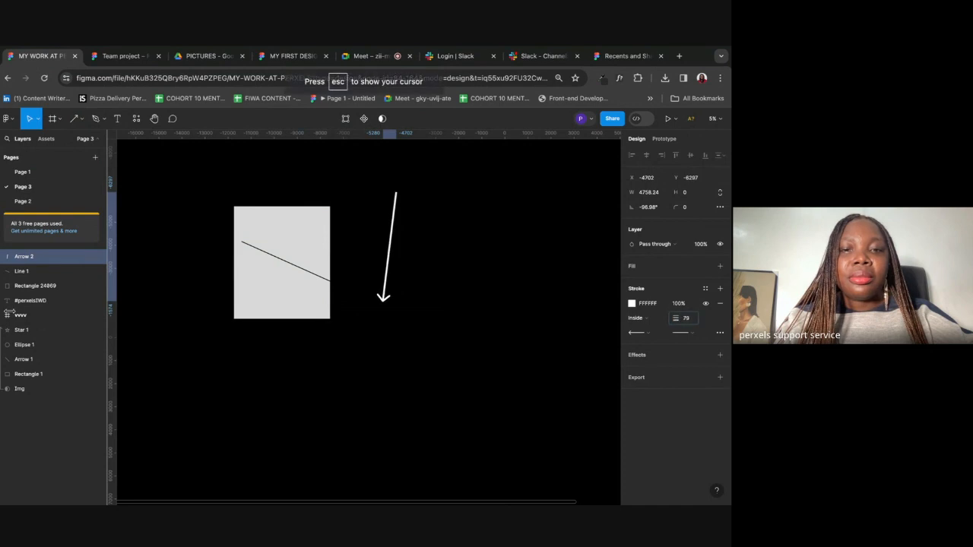
{"action": "left_click", "coordinate": [441, 323]}
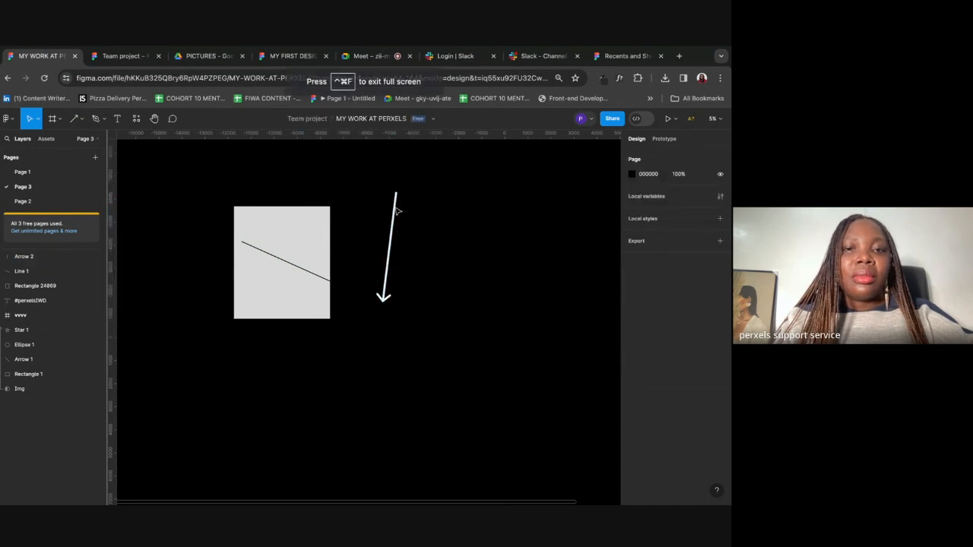
{"action": "left_click", "coordinate": [82, 122]}
{"action": "mouse_move", "coordinate": [157, 246]}
{"action": "left_mouse_down"}
{"action": "mouse_move", "coordinate": [218, 297]}
{"action": "mouse_move", "coordinate": [267, 362]}
{"action": "left_mouse_up"}
{"action": "left_click", "coordinate": [335, 373]}
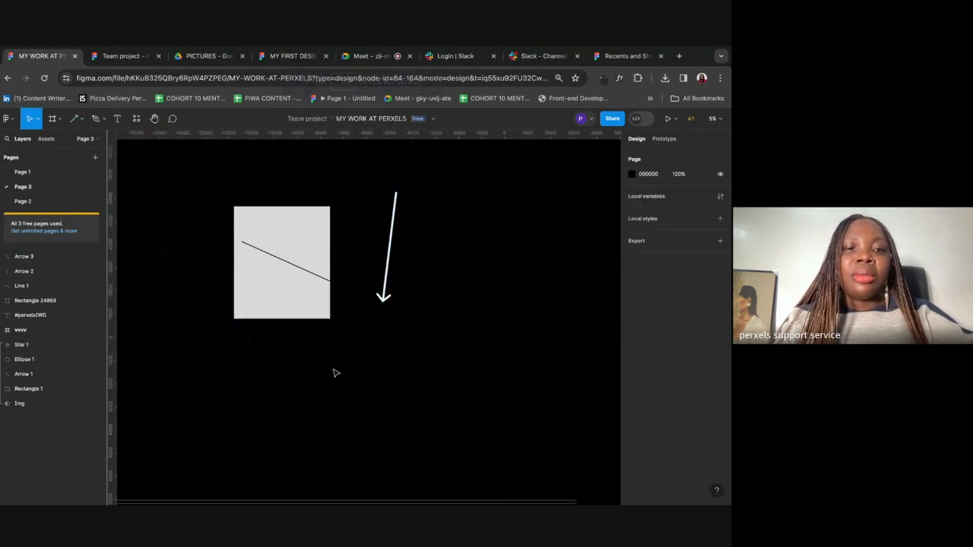
Step: Draw a triangle, a circle and a star, then marquee-select the practice shapes and delete them
{"action": "left_click", "coordinate": [82, 120]}
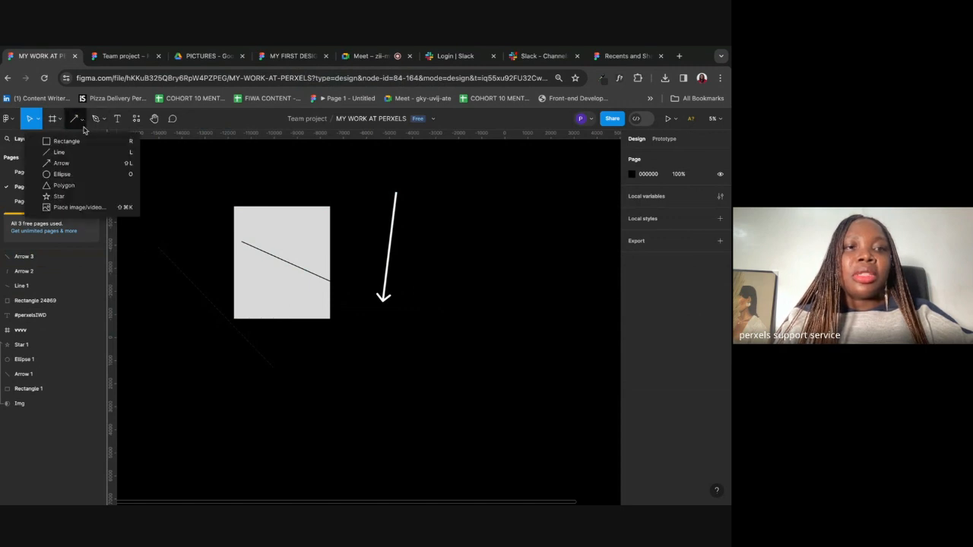
{"action": "left_click", "coordinate": [80, 187]}
{"action": "left_click_drag", "start_coordinate": [446, 228], "coordinate": [560, 344]}
{"action": "left_click", "coordinate": [79, 120]}
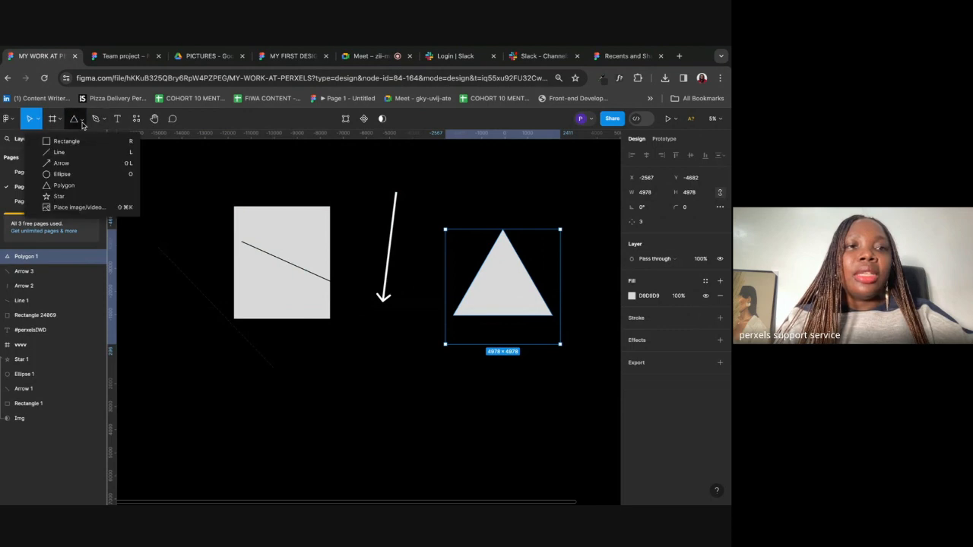
{"action": "left_click", "coordinate": [72, 180]}
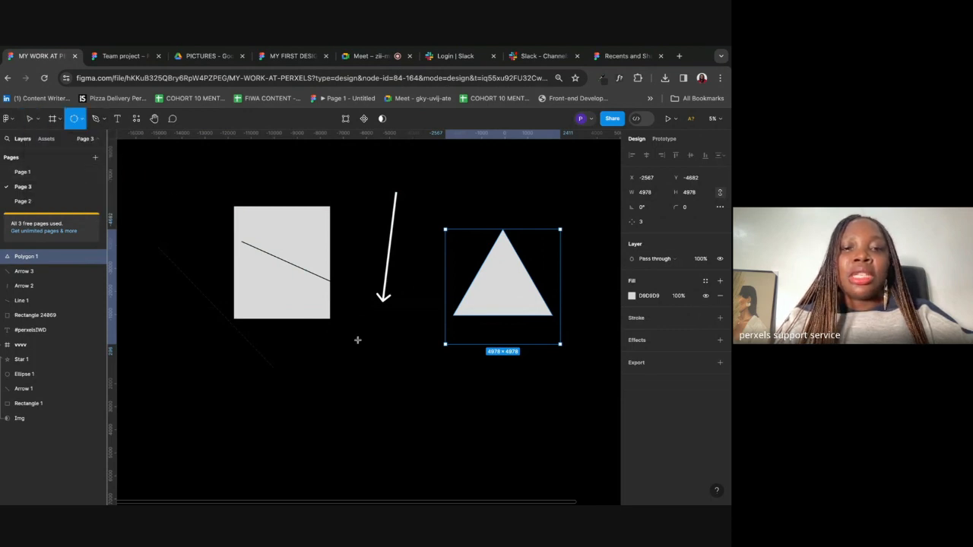
{"action": "left_click_drag", "start_coordinate": [345, 338], "coordinate": [452, 446]}
{"action": "left_click", "coordinate": [81, 121]}
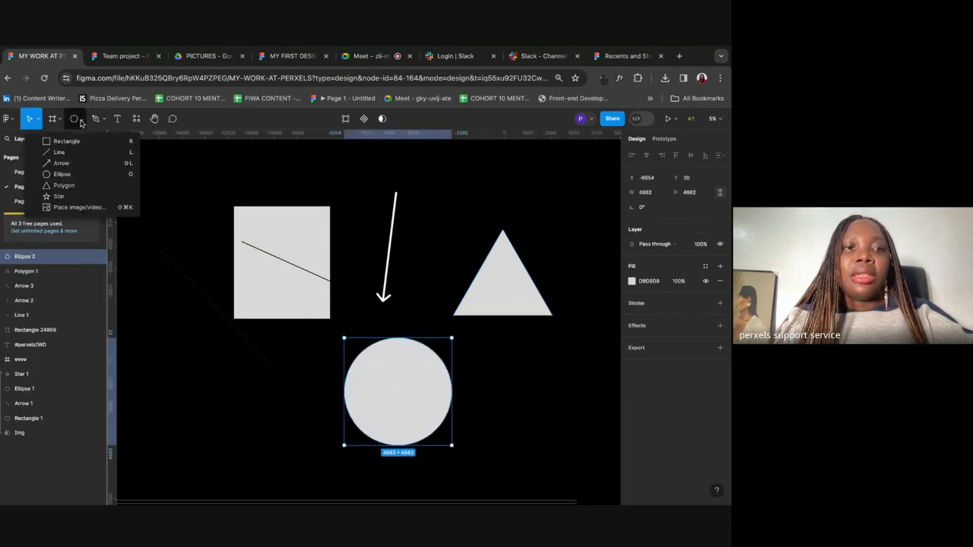
{"action": "left_click", "coordinate": [69, 197]}
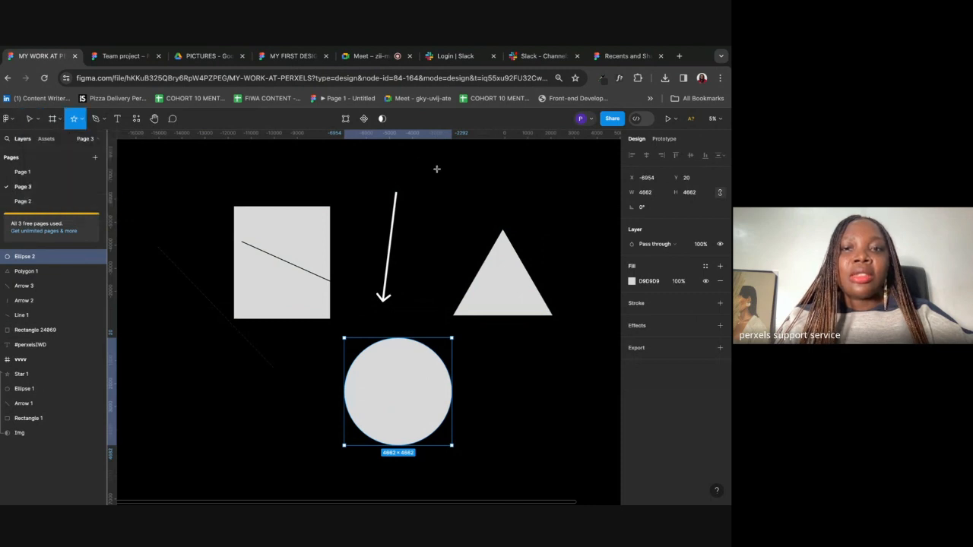
{"action": "left_click_drag", "start_coordinate": [436, 168], "coordinate": [521, 253]}
{"action": "left_click_drag", "start_coordinate": [487, 222], "coordinate": [468, 218]}
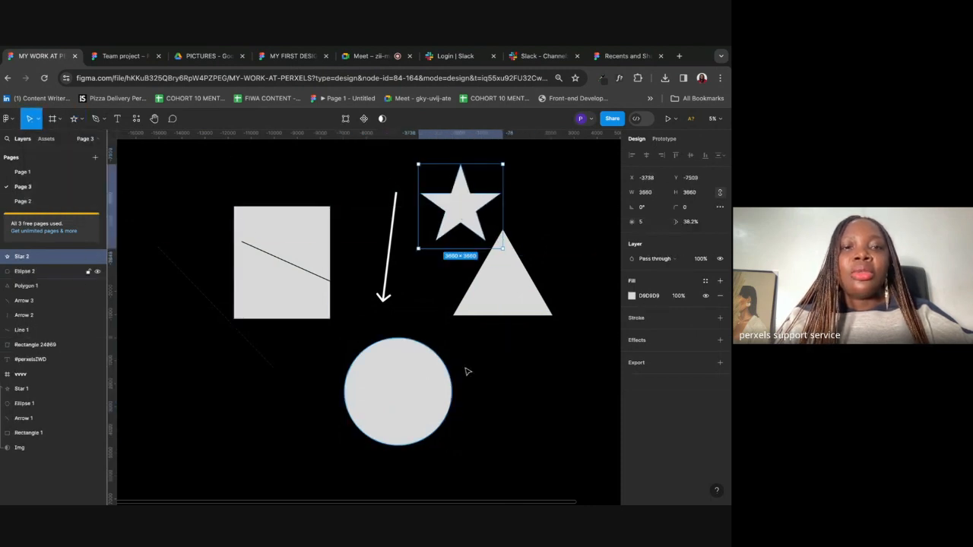
{"action": "left_click", "coordinate": [158, 190]}
{"action": "left_click_drag", "start_coordinate": [154, 183], "coordinate": [491, 441]}
{"action": "key", "text": "Delete"}
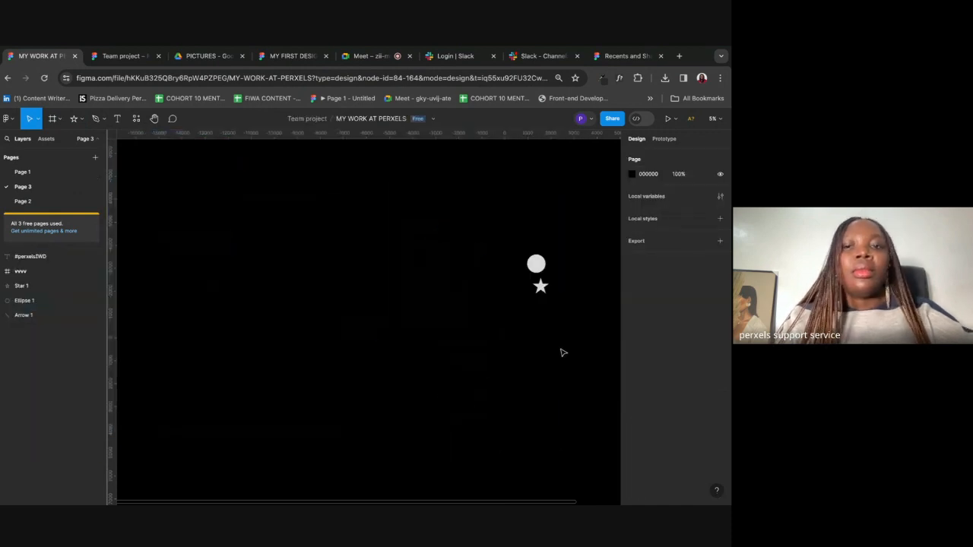
Step: Delete the leftover circle and star, then start a curved path with the Pen tool
{"action": "left_click_drag", "start_coordinate": [487, 225], "coordinate": [567, 293]}
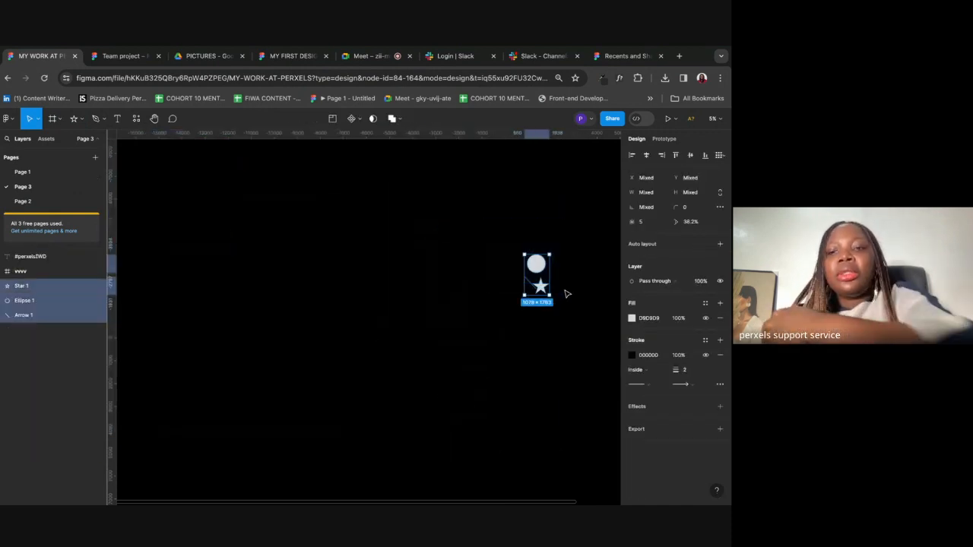
{"action": "key", "text": "Delete"}
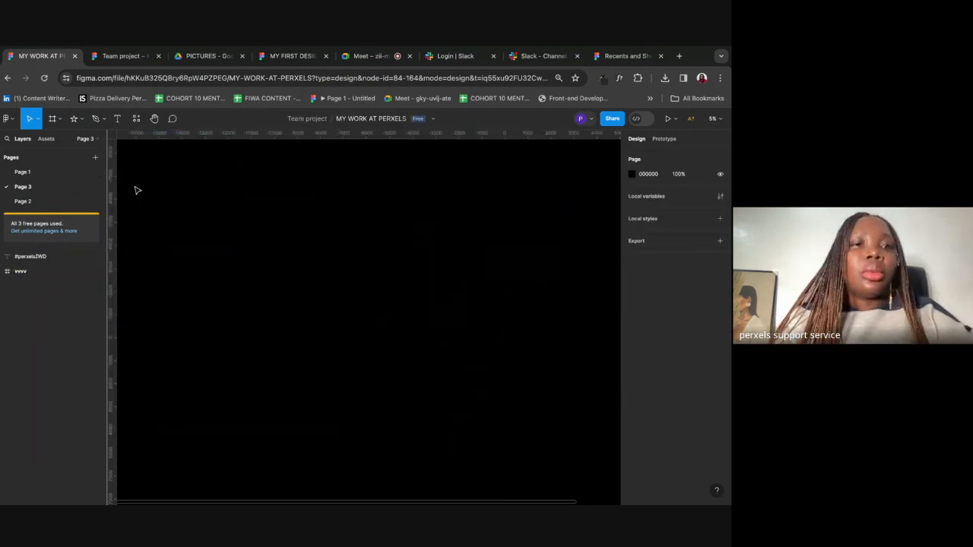
{"action": "left_click", "coordinate": [101, 119]}
{"action": "left_click", "coordinate": [103, 143]}
{"action": "left_click", "coordinate": [327, 315]}
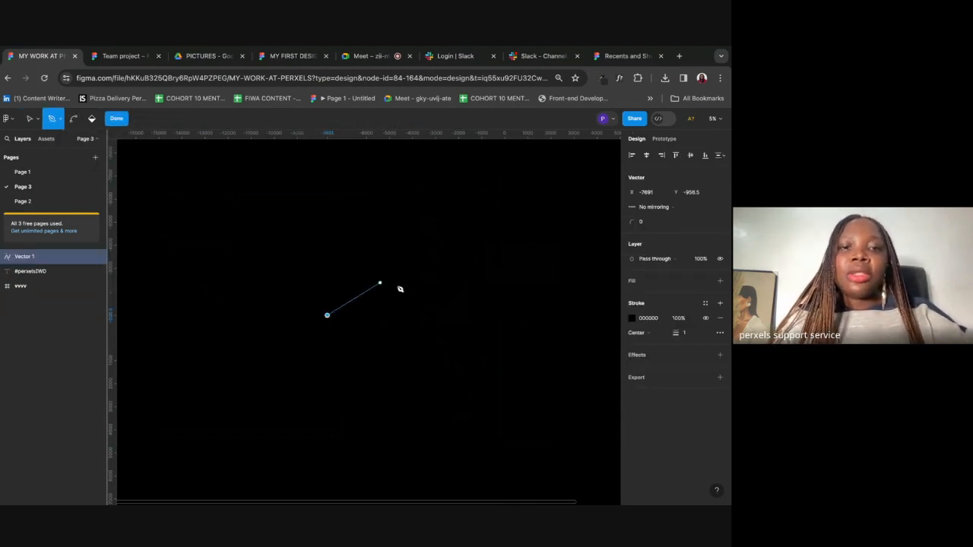
{"action": "left_click_drag", "start_coordinate": [419, 300], "coordinate": [528, 300]}
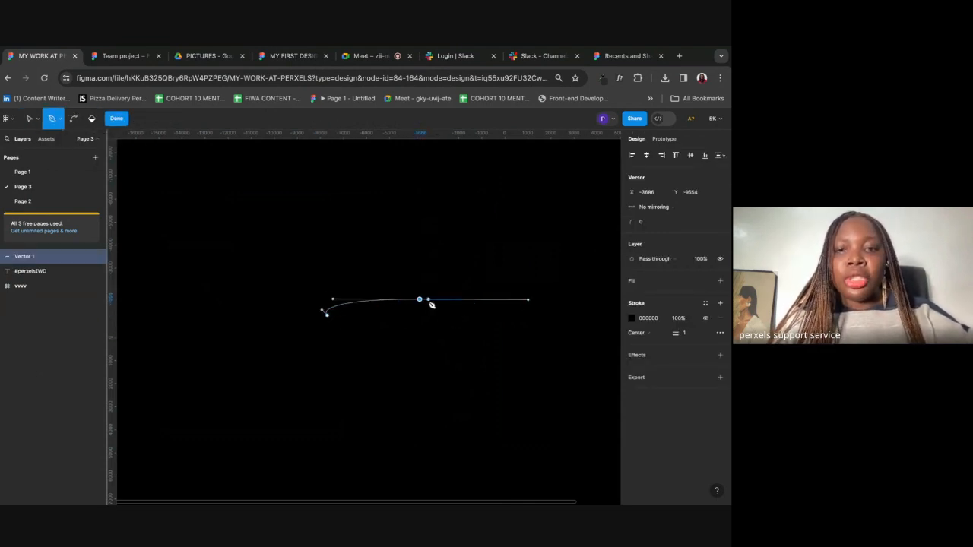
{"action": "left_click_drag", "start_coordinate": [417, 299], "coordinate": [544, 310]}
{"action": "left_click_drag", "start_coordinate": [491, 328], "coordinate": [449, 334]}
{"action": "left_click", "coordinate": [491, 328]}
Step: Add more curved points and close the path at its starting point
{"action": "right_click", "coordinate": [416, 363]}
{"action": "left_click", "coordinate": [392, 345]}
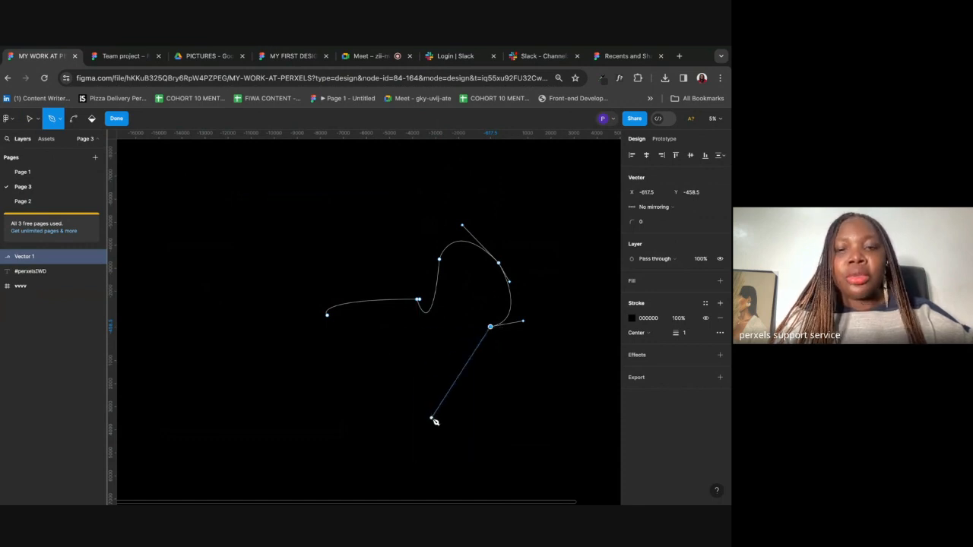
{"action": "left_click_drag", "start_coordinate": [415, 400], "coordinate": [362, 371]}
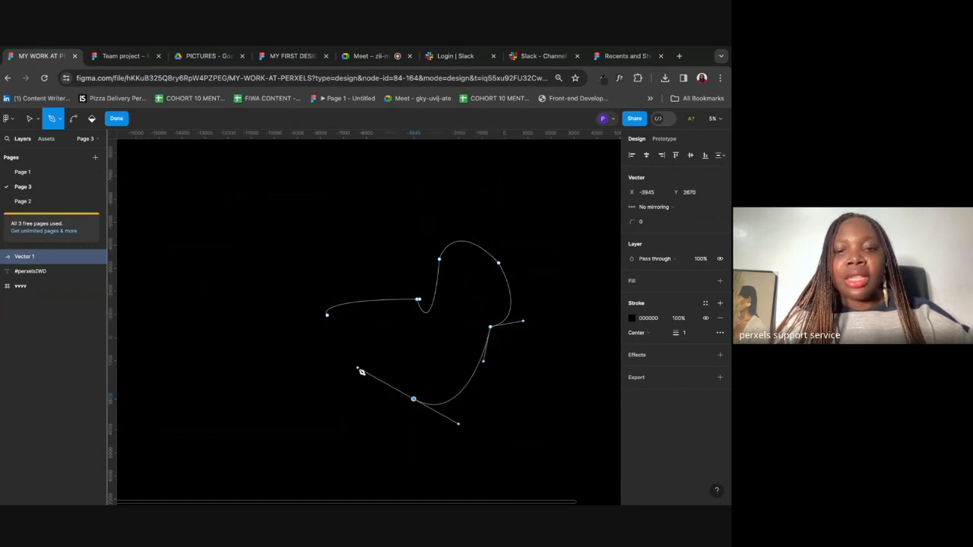
{"action": "left_click", "coordinate": [414, 400]}
{"action": "left_click_drag", "start_coordinate": [320, 372], "coordinate": [284, 335]}
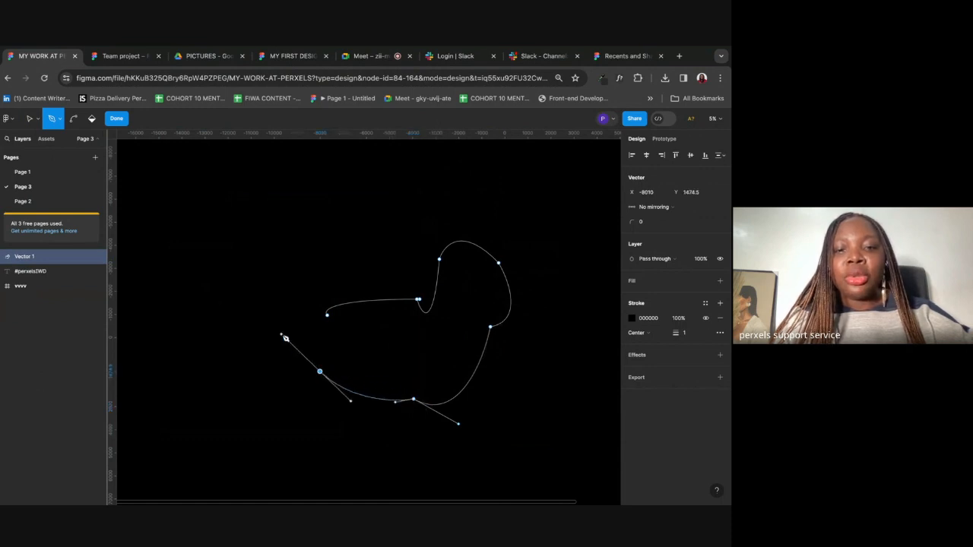
{"action": "left_click", "coordinate": [328, 316]}
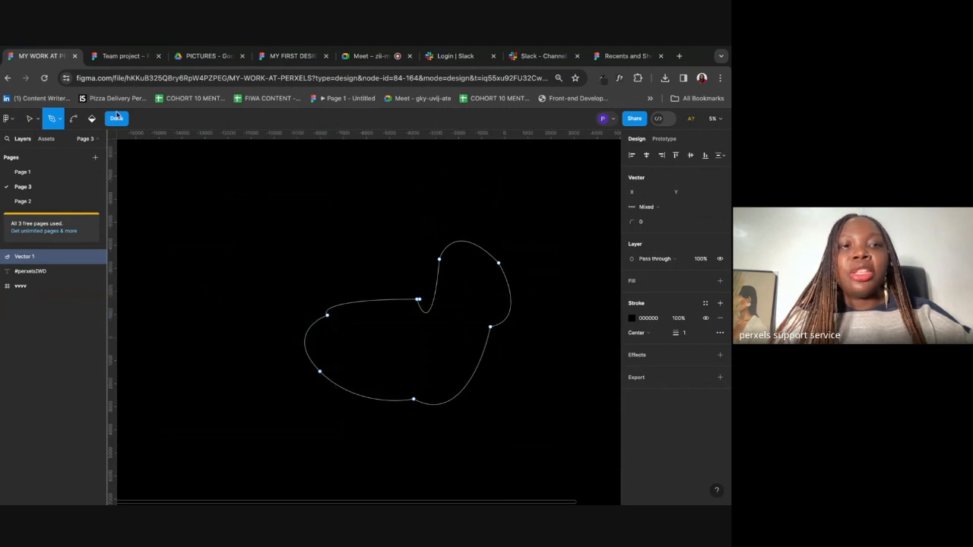
{"action": "left_click", "coordinate": [117, 118]}
Step: Give the outline a white stroke of weight 19 and move it up and left
{"action": "left_click_drag", "start_coordinate": [674, 318], "coordinate": [636, 318]}
{"action": "left_click", "coordinate": [632, 303]}
{"action": "left_click", "coordinate": [304, 271]}
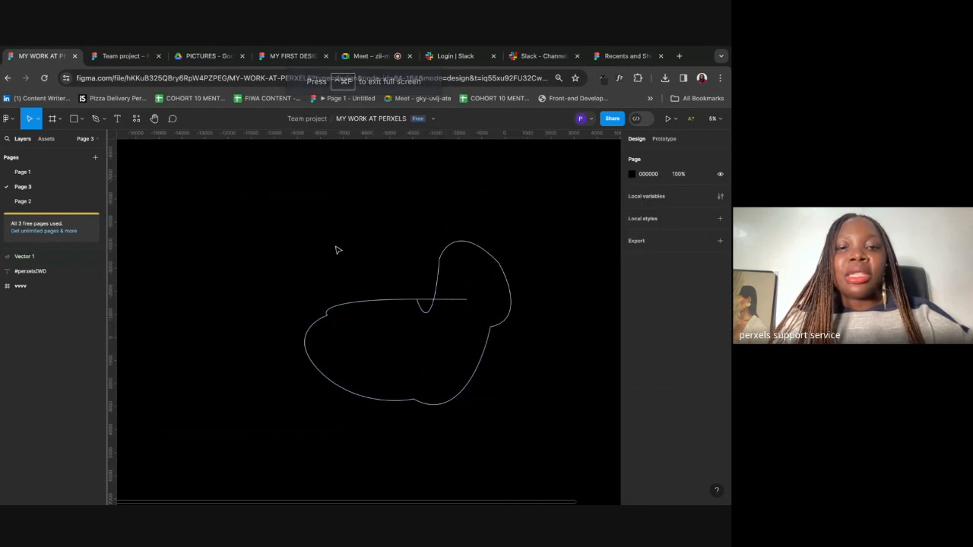
{"action": "left_click_drag", "start_coordinate": [359, 304], "coordinate": [288, 280]}
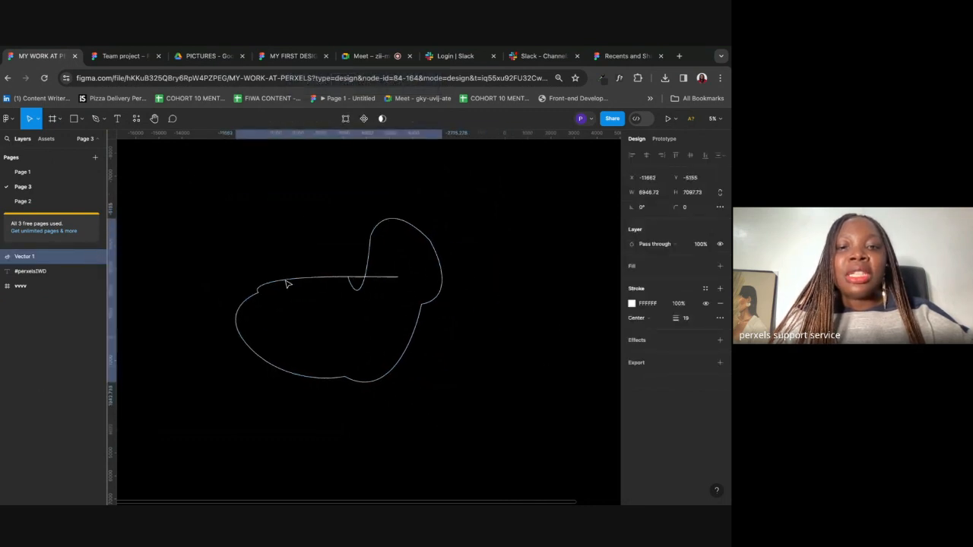
{"action": "left_click", "coordinate": [101, 122]}
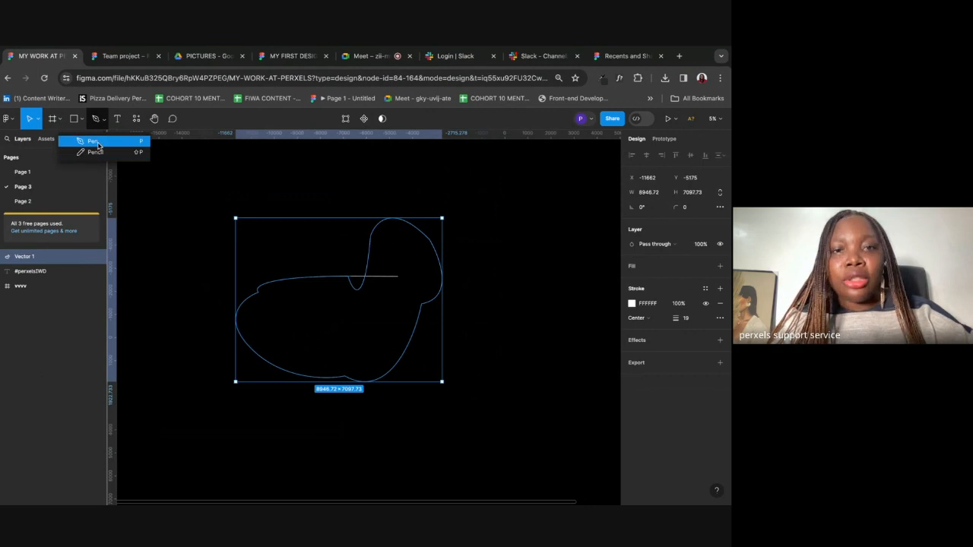
Step: Delete the selected outline and draw a looping freehand pencil scribble on the canvas
{"action": "key", "text": "Delete"}
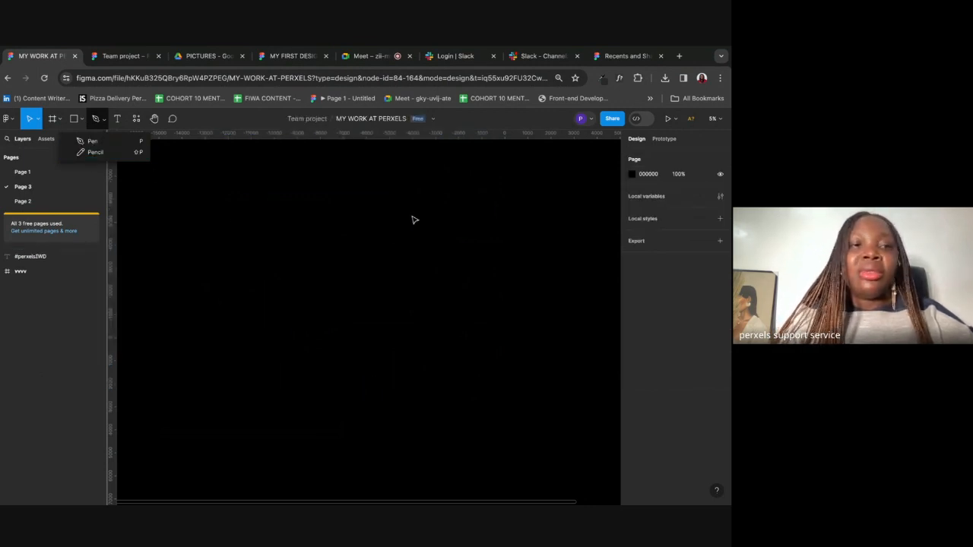
{"action": "left_click", "coordinate": [91, 152]}
{"action": "mouse_move", "coordinate": [266, 271]}
{"action": "left_mouse_down"}
{"action": "mouse_move", "coordinate": [455, 139]}
{"action": "mouse_move", "coordinate": [421, 336]}
{"action": "left_mouse_up"}
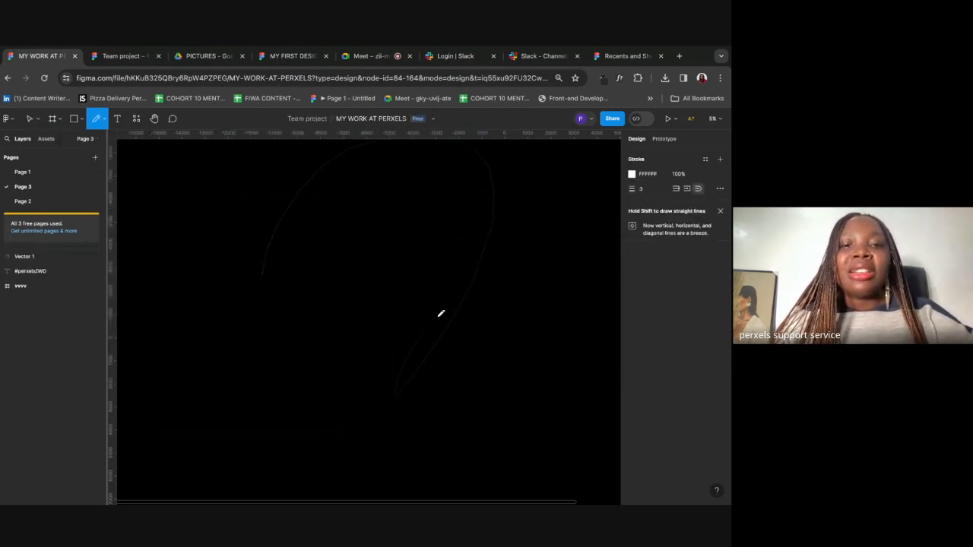
{"action": "mouse_move", "coordinate": [467, 261]}
{"action": "left_mouse_down"}
{"action": "mouse_move", "coordinate": [502, 291]}
{"action": "mouse_move", "coordinate": [365, 156]}
{"action": "left_mouse_up"}
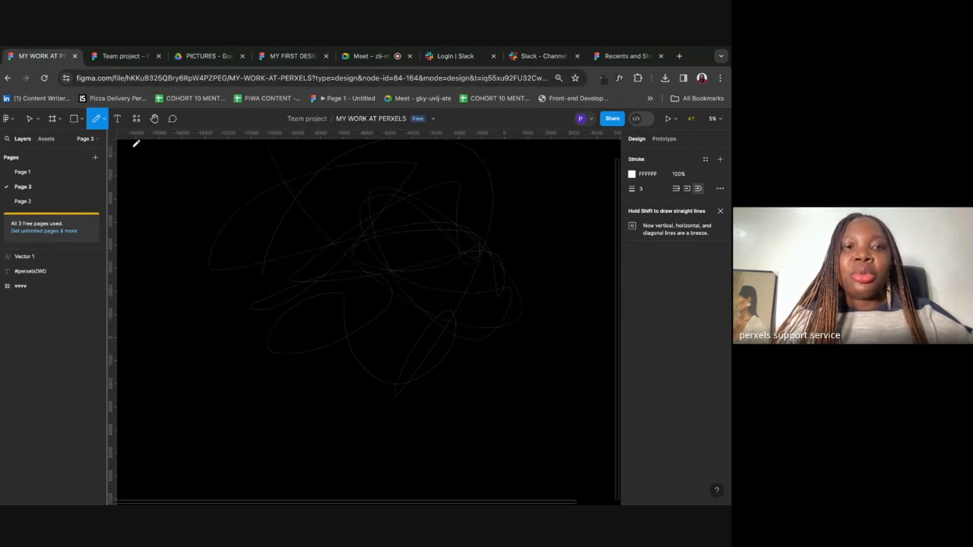
Step: Thicken the Vector 1 scribble's stroke to 38 and nudge it slightly right and down
{"action": "left_click", "coordinate": [31, 119]}
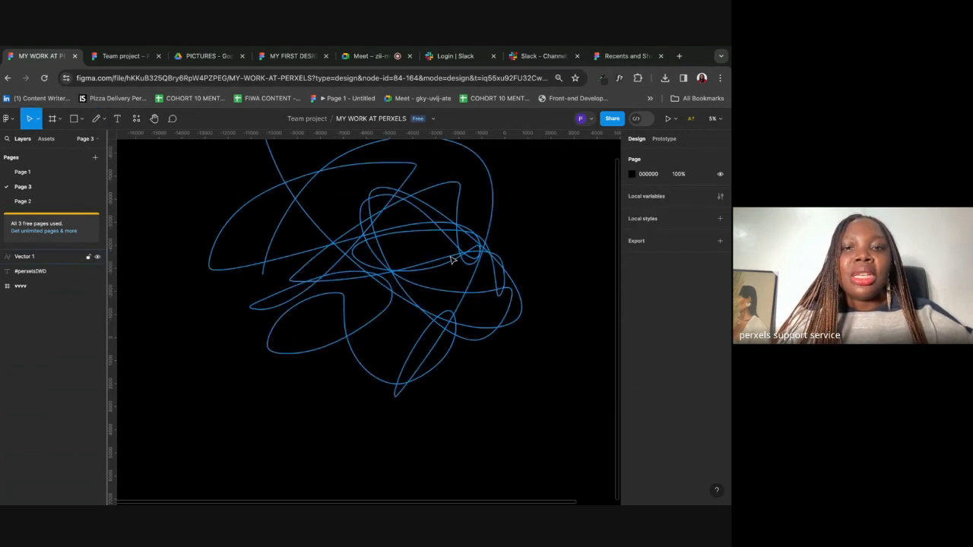
{"action": "left_click", "coordinate": [490, 260]}
{"action": "left_click_drag", "start_coordinate": [676, 319], "coordinate": [705, 319]}
{"action": "left_click_drag", "start_coordinate": [351, 258], "coordinate": [415, 271]}
Step: Delete the Vector 1 scribble so the canvas is clear
{"action": "left_click", "coordinate": [147, 247]}
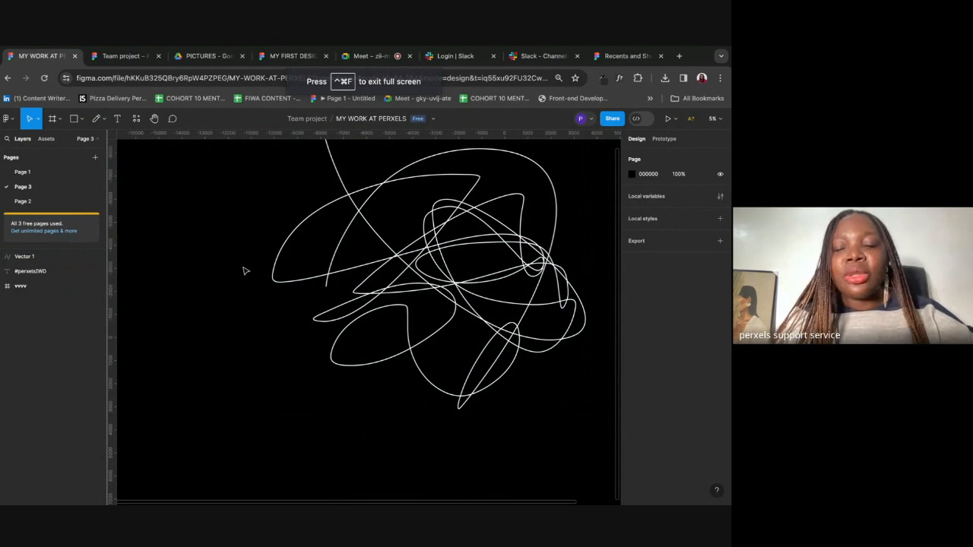
{"action": "left_click", "coordinate": [342, 242]}
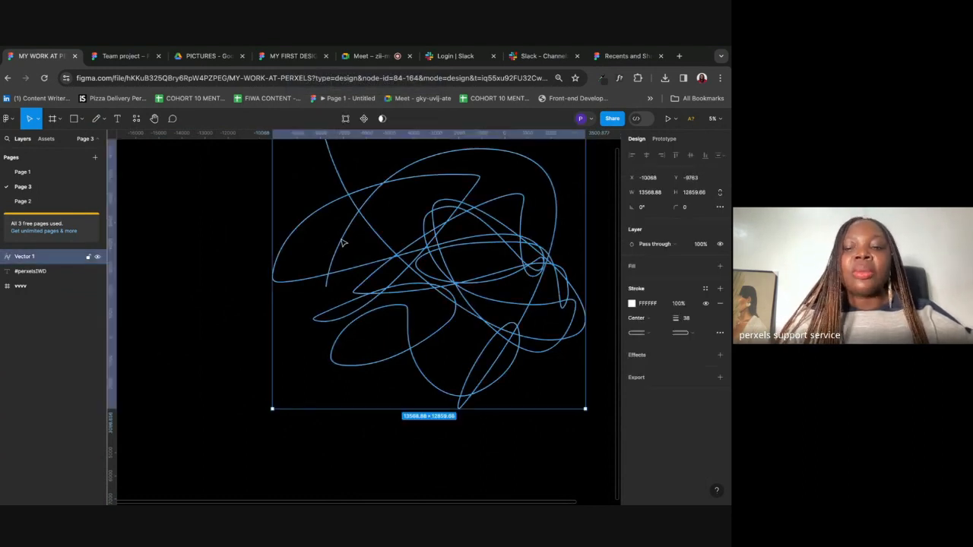
{"action": "key", "text": "Delete"}
{"action": "left_click", "coordinate": [103, 119]}
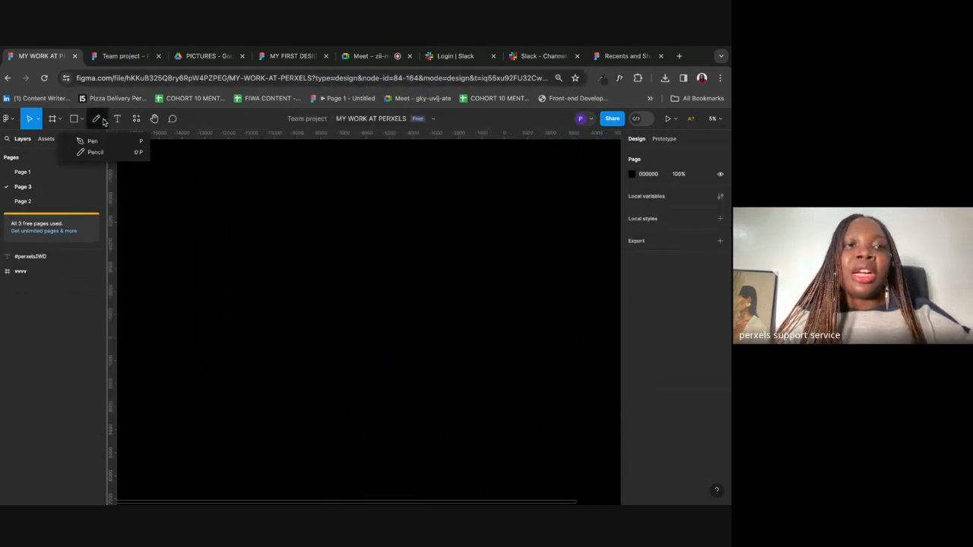
{"action": "left_click", "coordinate": [118, 121]}
{"action": "left_click", "coordinate": [310, 273]}
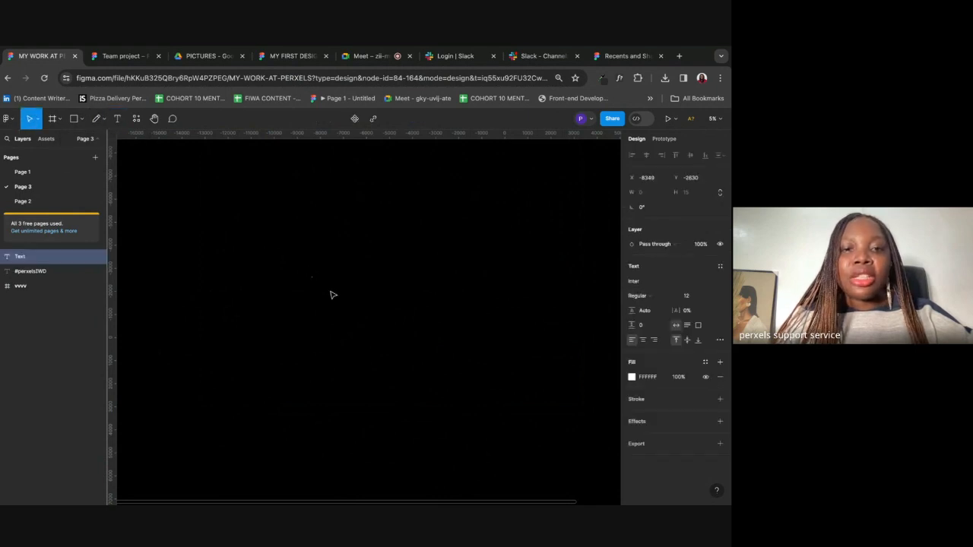
{"action": "left_click", "coordinate": [687, 297]}
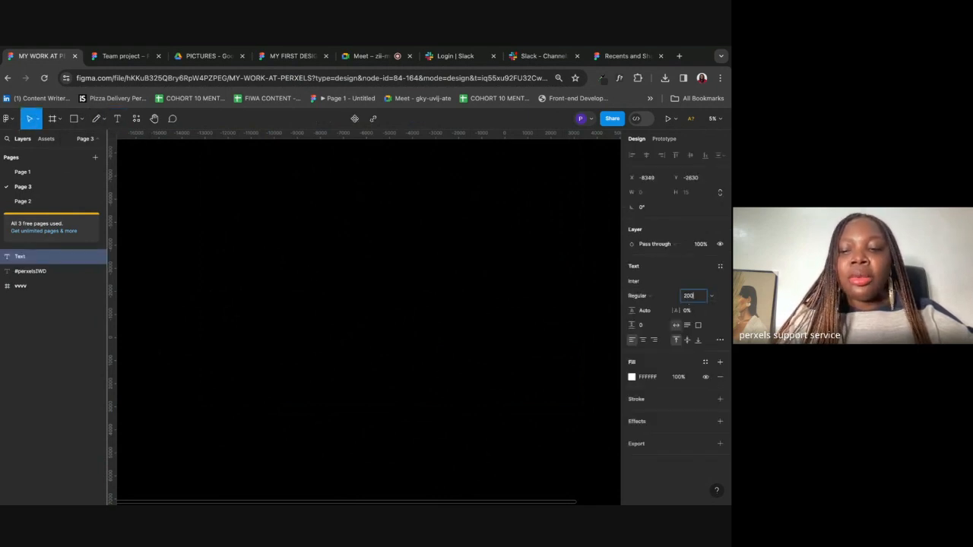
{"action": "left_click", "coordinate": [170, 237]}
{"action": "left_click", "coordinate": [118, 120]}
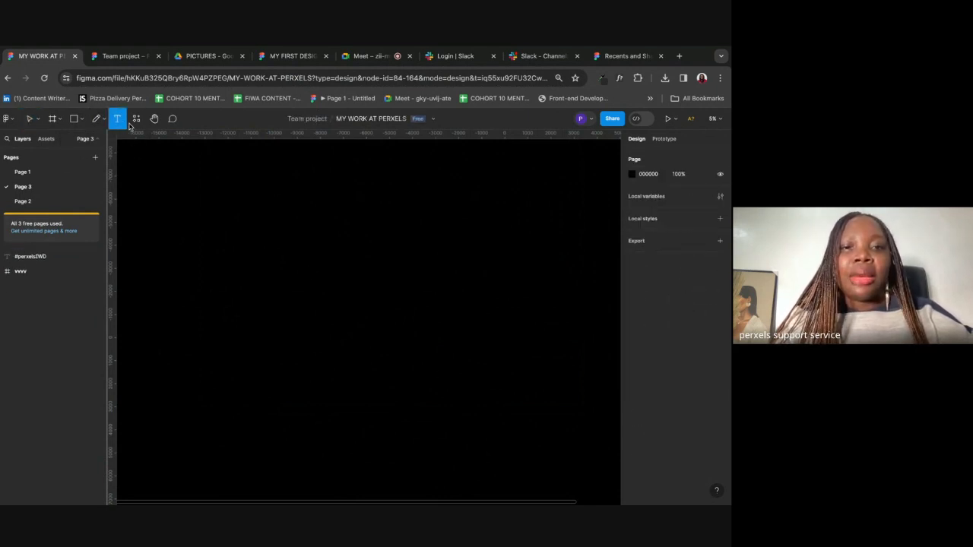
{"action": "left_click", "coordinate": [304, 257]}
{"action": "type", "text": "gvhbjknlm;scdvsfbgnymrmgf"}
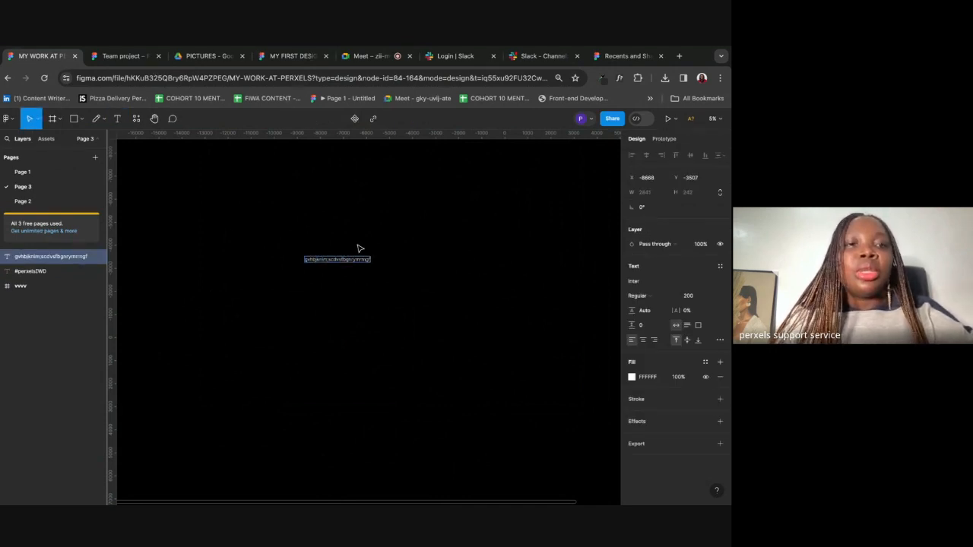
{"action": "scroll", "coordinate": [300, 220], "scroll_direction": "up", "scroll_amount": 5}
{"action": "key", "text": "t"}
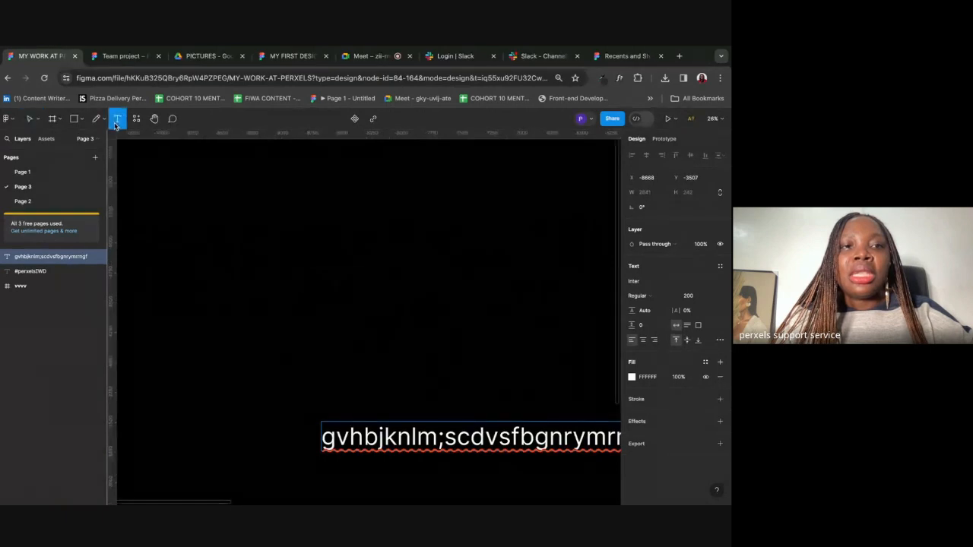
{"action": "left_click", "coordinate": [328, 288]}
{"action": "type", "text": "sdfwerhrnymuilo;poimnfd"}
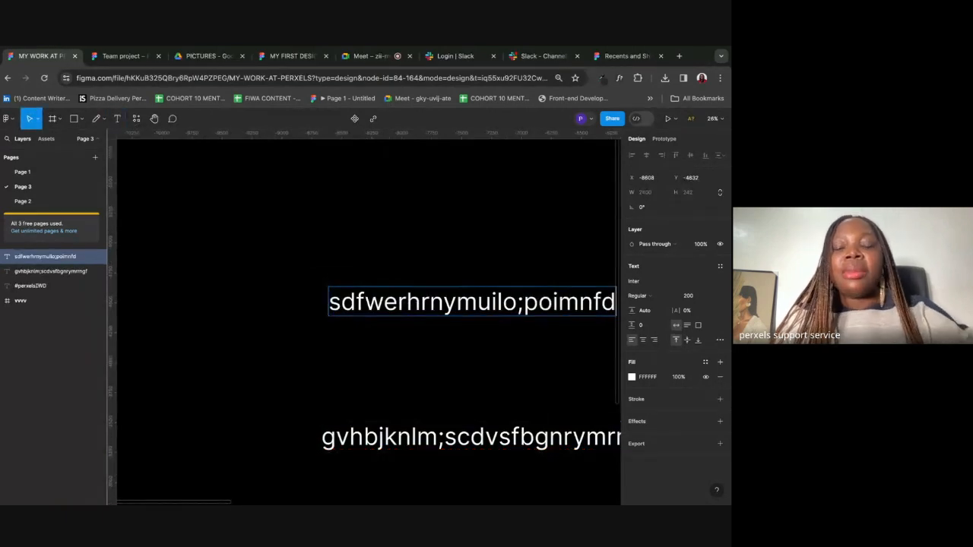
{"action": "left_click", "coordinate": [354, 217]}
{"action": "key", "text": "super+a"}
{"action": "key", "text": "Delete"}
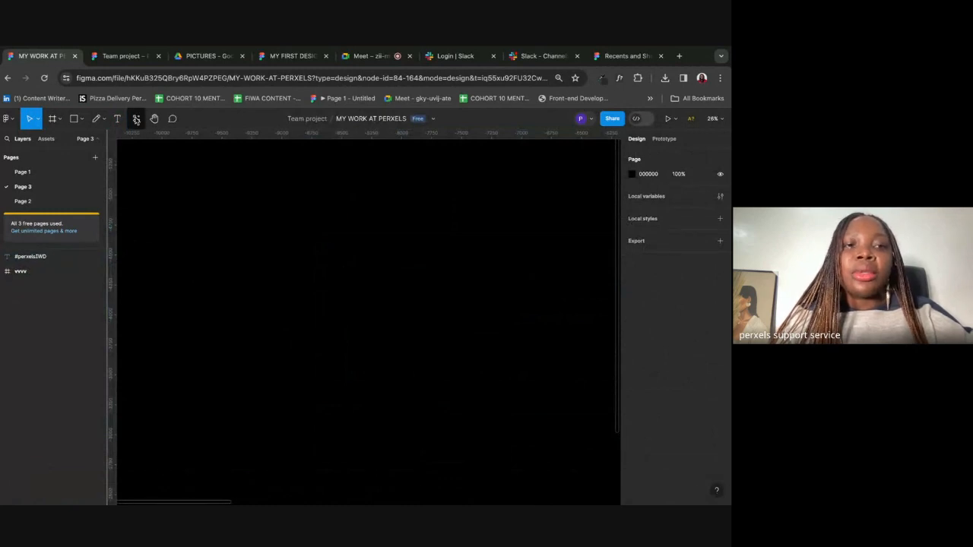
Step: Browse the Resources panel, pan across the canvas with the Hand tool, then activate the Comment tool
{"action": "left_click", "coordinate": [136, 119]}
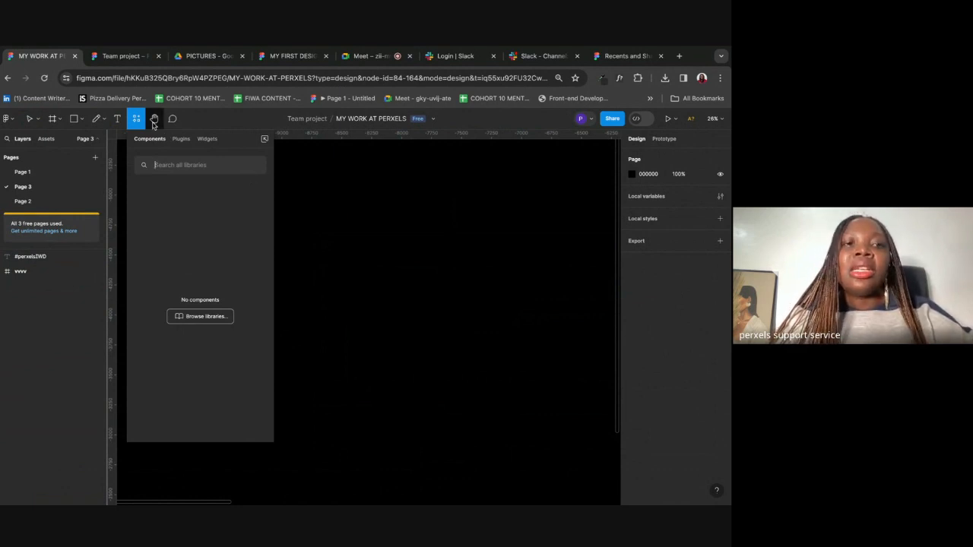
{"action": "left_click", "coordinate": [154, 120]}
{"action": "left_click_drag", "start_coordinate": [540, 272], "coordinate": [216, 265]}
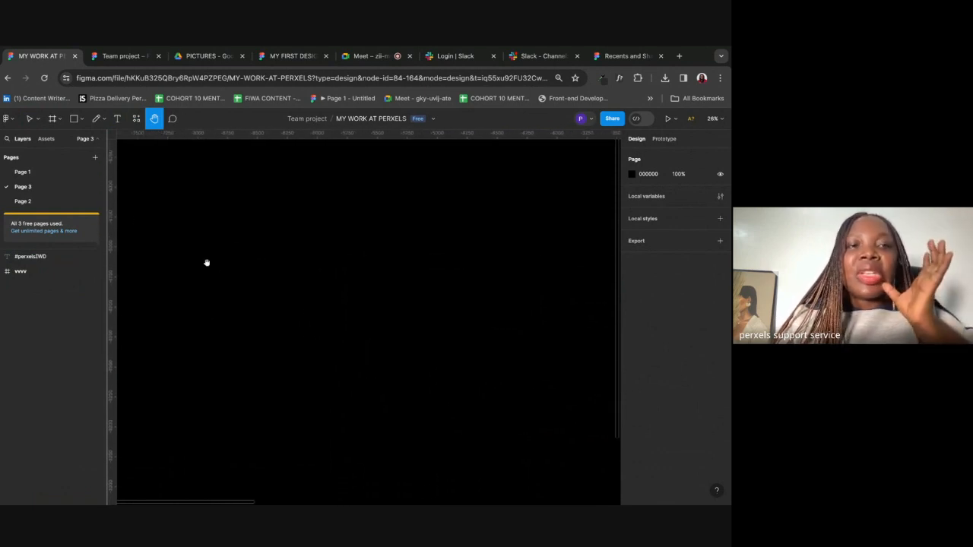
{"action": "left_click", "coordinate": [173, 118]}
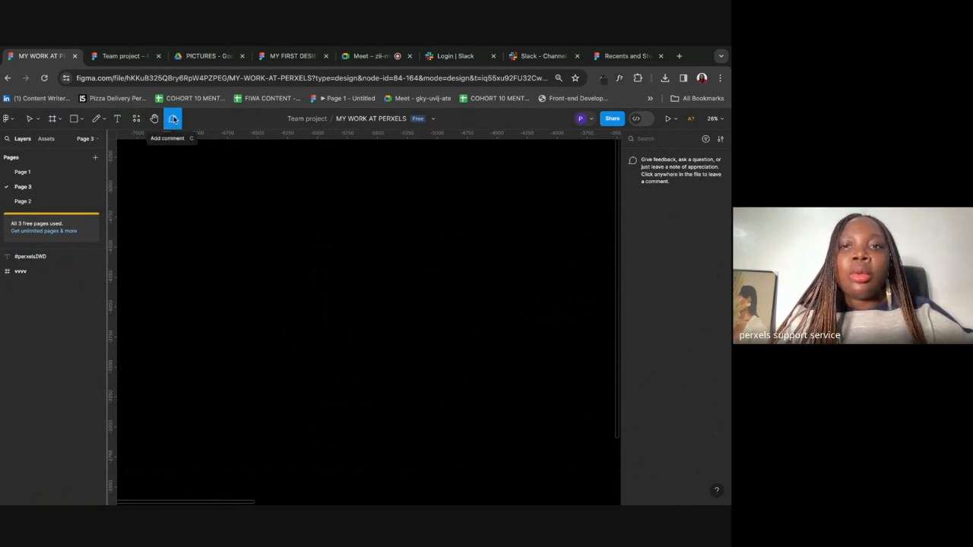
Step: Pin and post a feedback comment on the canvas about improving a design section
{"action": "left_click", "coordinate": [364, 270]}
{"action": "type", "text": "H"}
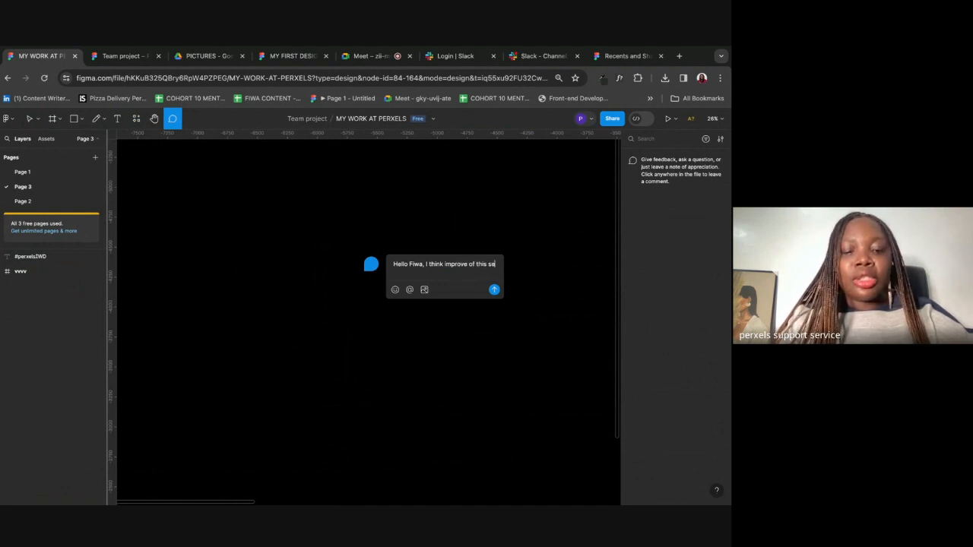
{"action": "type", "text": "ction of your design"}
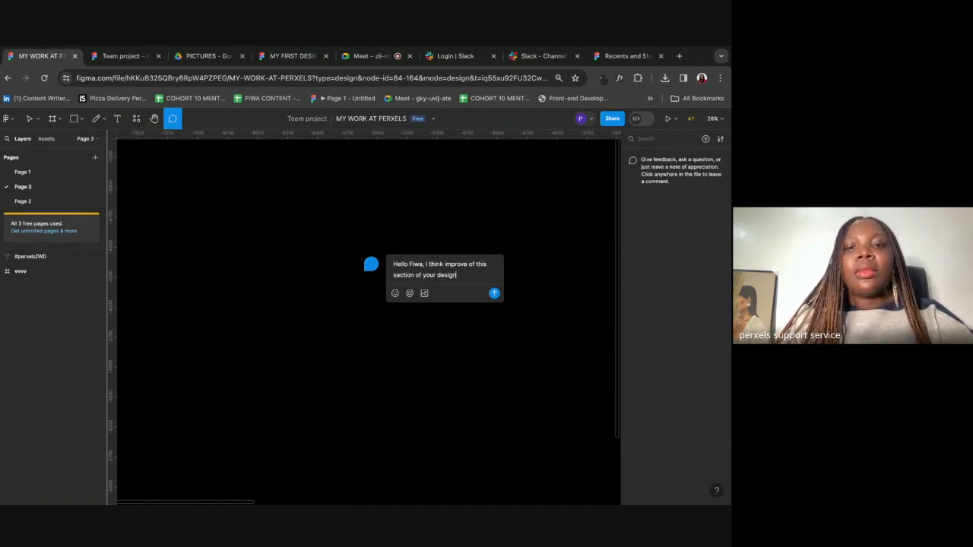
{"action": "left_click", "coordinate": [495, 293]}
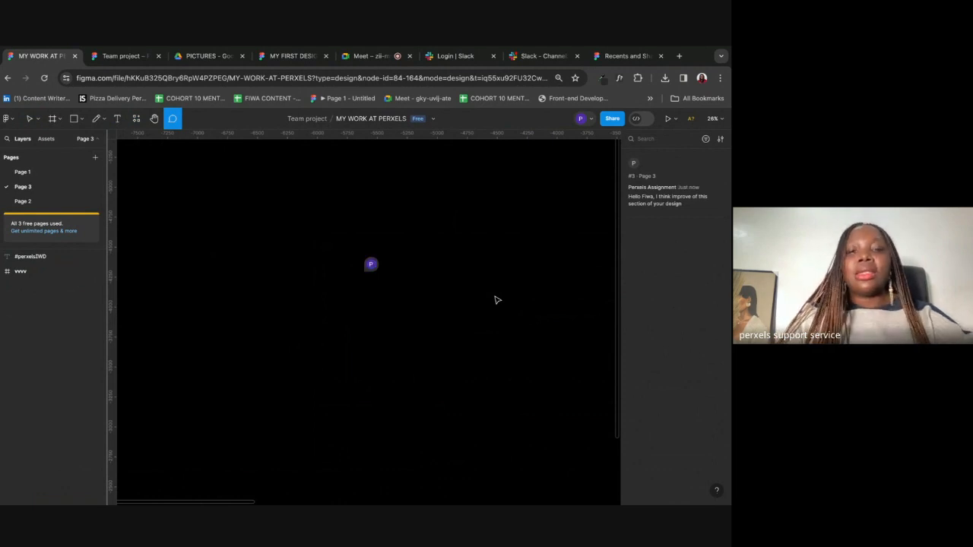
Step: Delete the posted comment thread and confirm the deletion
{"action": "scroll", "coordinate": [491, 292], "scroll_direction": "down", "scroll_amount": 2}
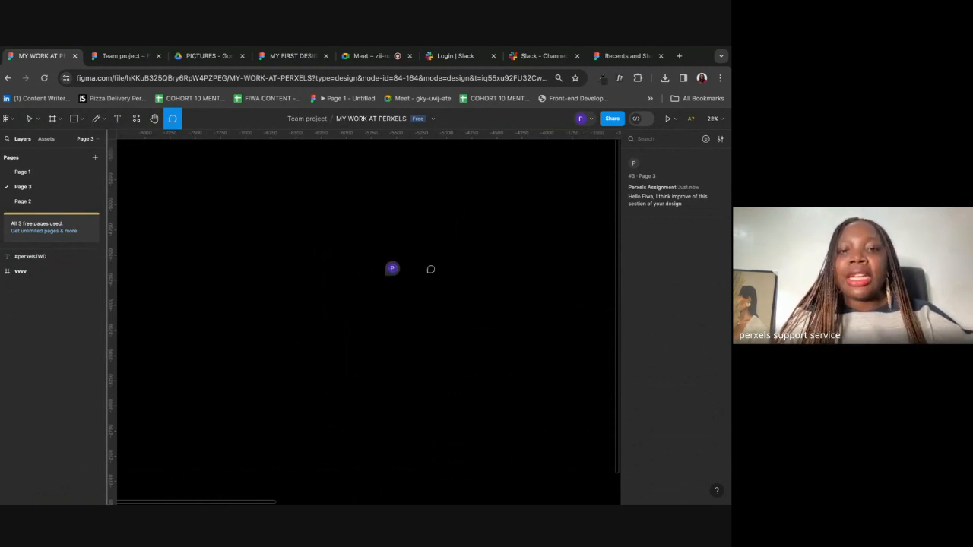
{"action": "mouse_move", "coordinate": [390, 274]}
{"action": "scroll", "coordinate": [390, 273], "scroll_direction": "down", "scroll_amount": 5}
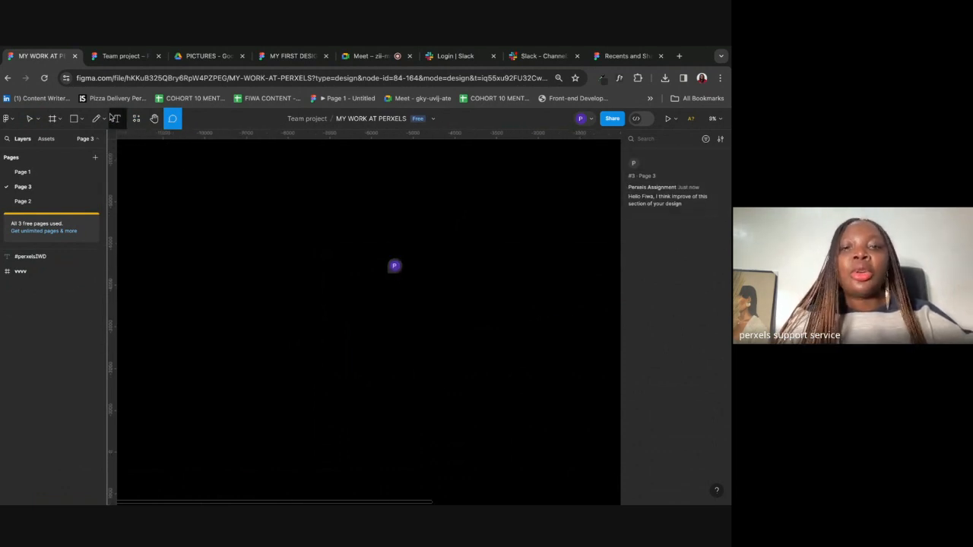
{"action": "left_click", "coordinate": [30, 119]}
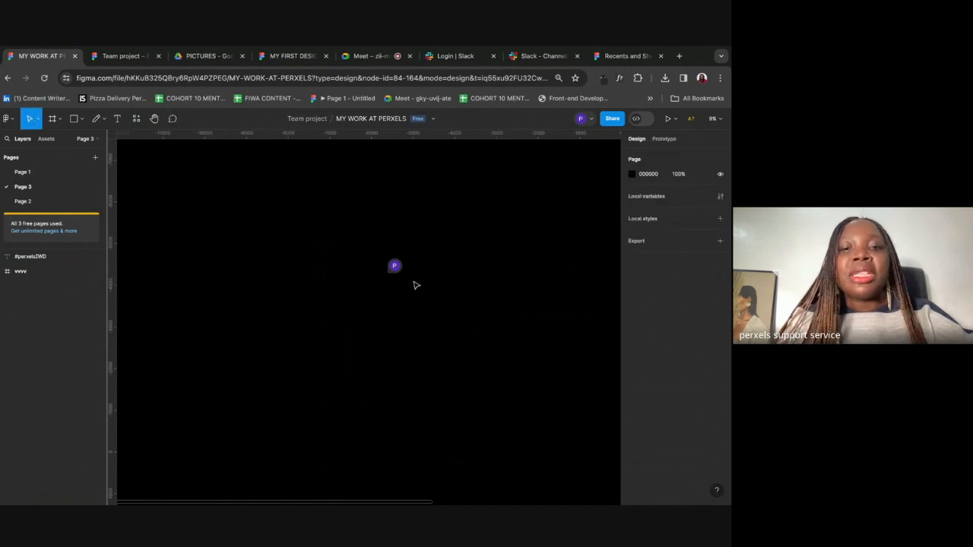
{"action": "left_click", "coordinate": [394, 266]}
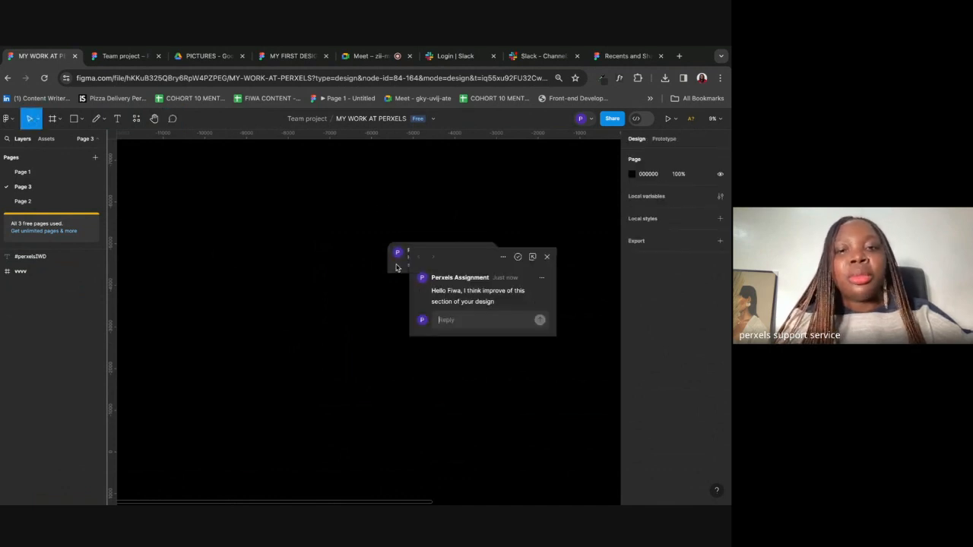
{"action": "left_click", "coordinate": [503, 257]}
{"action": "left_click", "coordinate": [511, 302]}
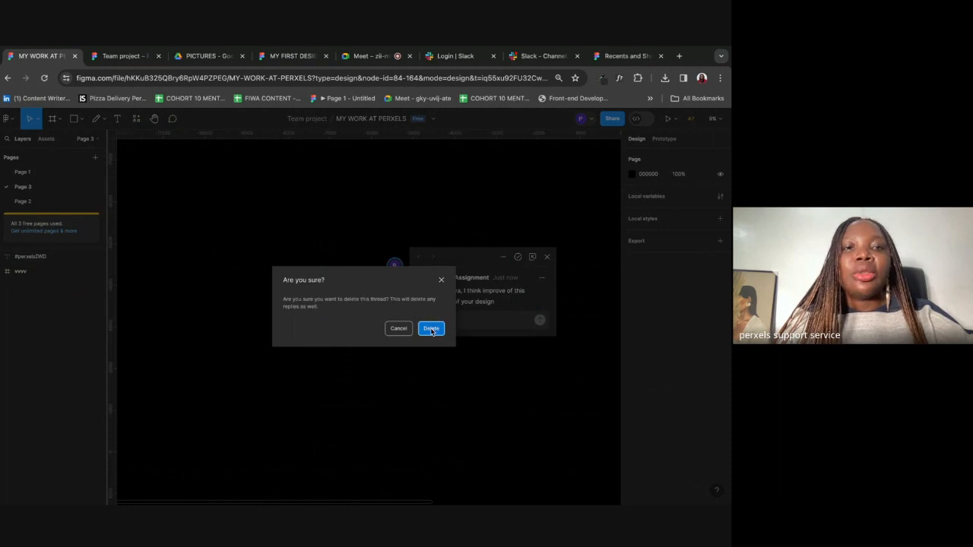
{"action": "left_click", "coordinate": [431, 329]}
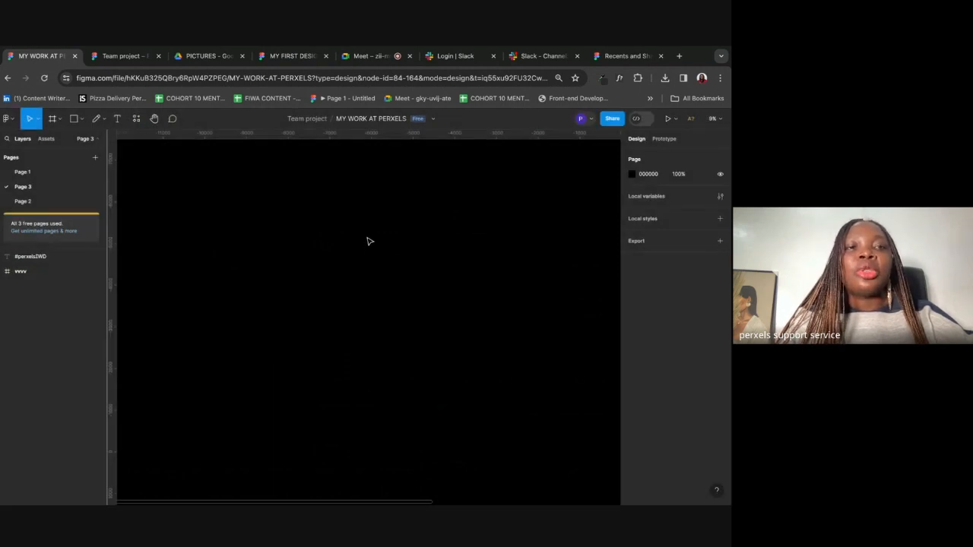
Step: Draw a rectangle above the design frame and fill it white with the eyedropper
{"action": "scroll", "coordinate": [369, 241], "scroll_direction": "right", "scroll_amount": 10}
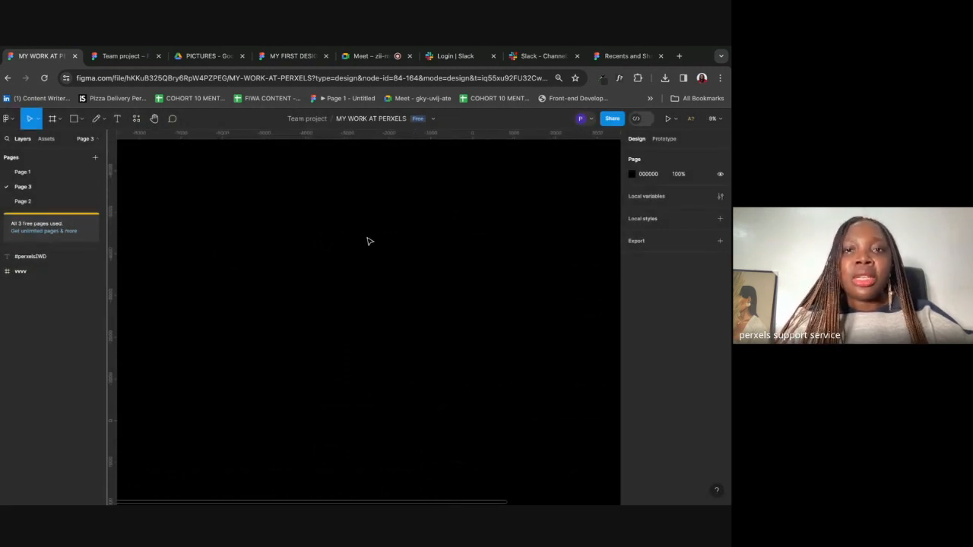
{"action": "scroll", "coordinate": [535, 264], "scroll_direction": "up", "scroll_amount": 3}
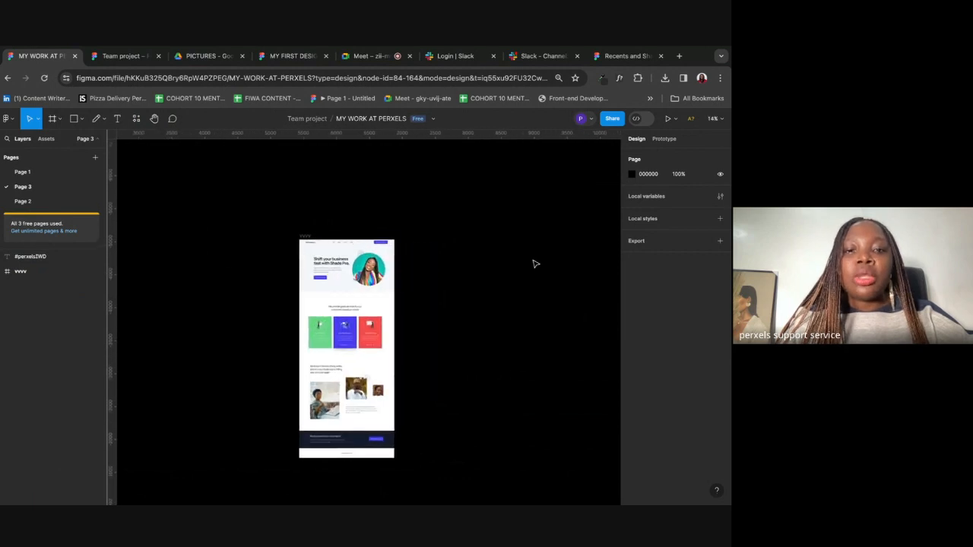
{"action": "scroll", "coordinate": [532, 266], "scroll_direction": "right", "scroll_amount": 3}
{"action": "scroll", "coordinate": [270, 225], "scroll_direction": "up", "scroll_amount": 5}
{"action": "scroll", "coordinate": [271, 225], "scroll_direction": "down", "scroll_amount": 2}
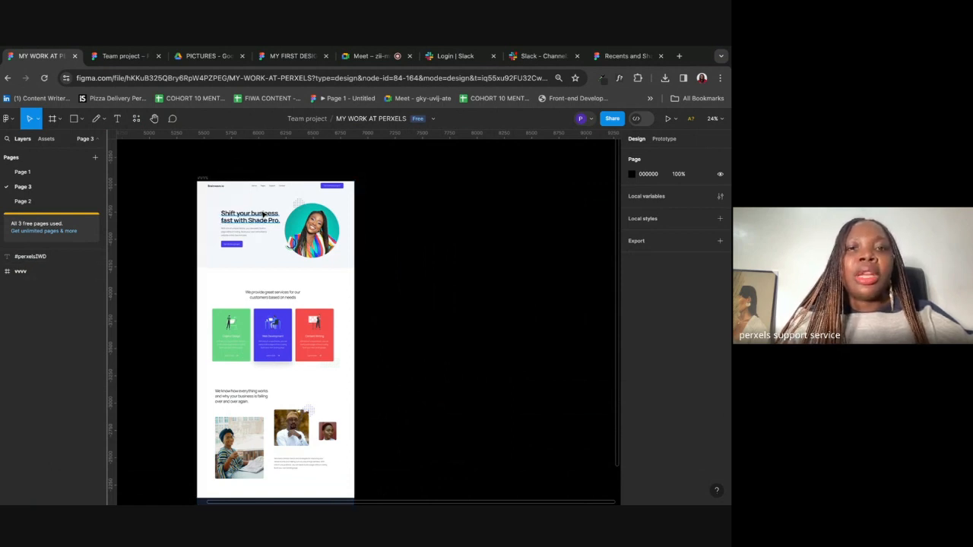
{"action": "scroll", "coordinate": [228, 198], "scroll_direction": "up", "scroll_amount": 2}
{"action": "left_click", "coordinate": [74, 119]}
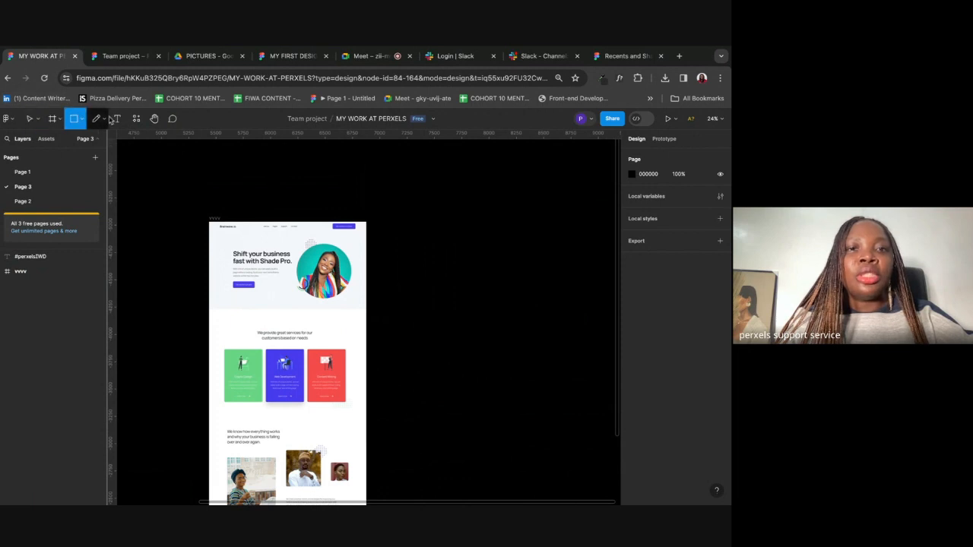
{"action": "left_click_drag", "start_coordinate": [202, 157], "coordinate": [366, 193]}
{"action": "key", "text": "i"}
{"action": "left_click", "coordinate": [361, 246]}
{"action": "left_click", "coordinate": [155, 162]}
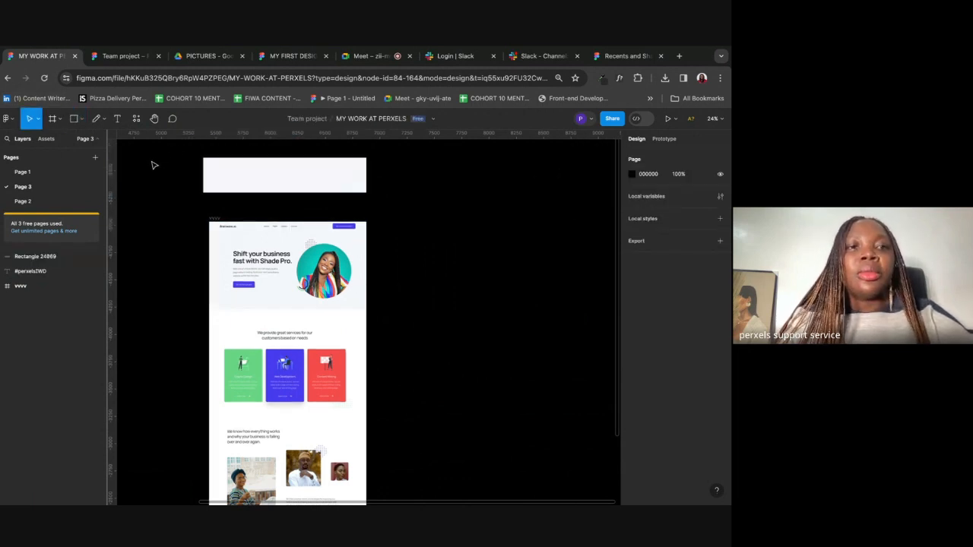
Step: Add a text layer containing the phone number
{"action": "left_click", "coordinate": [118, 119]}
{"action": "left_click", "coordinate": [219, 174]}
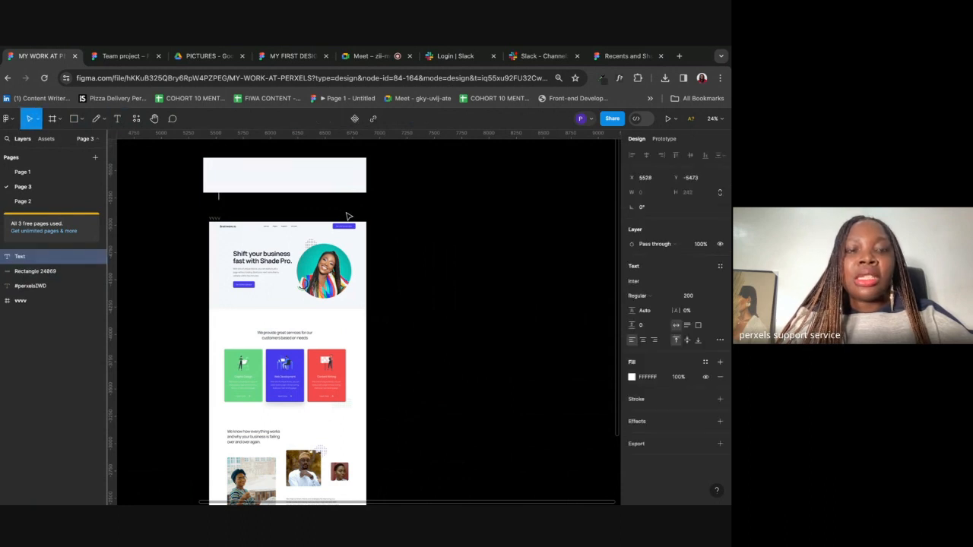
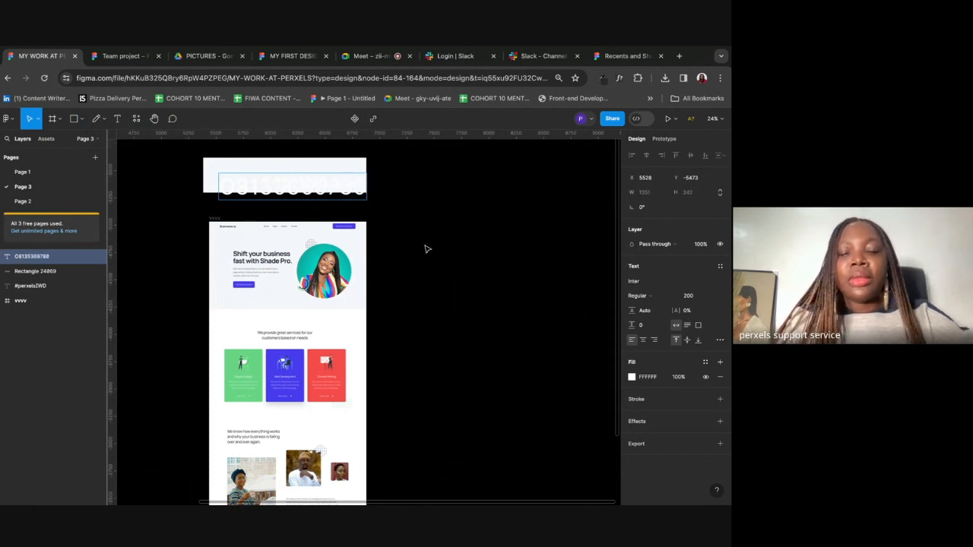
{"action": "left_click", "coordinate": [463, 289]}
Step: Move the phone number into the white box and correct a wrong 7 digit to 6
{"action": "left_click_drag", "start_coordinate": [324, 190], "coordinate": [318, 177]}
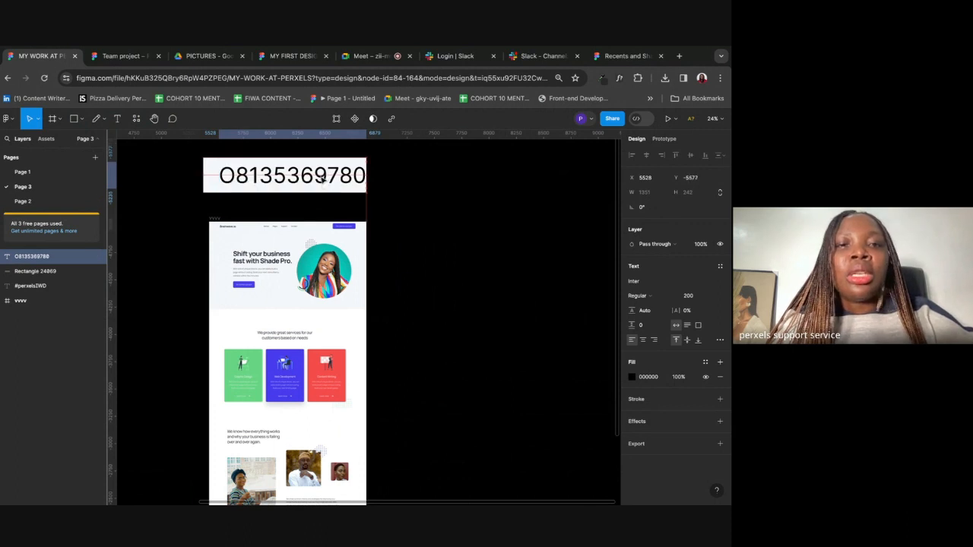
{"action": "double_click", "coordinate": [318, 178]}
{"action": "left_click", "coordinate": [335, 177]}
{"action": "key", "text": "BackSpace"}
{"action": "type", "text": "6"}
{"action": "key", "text": "Escape"}
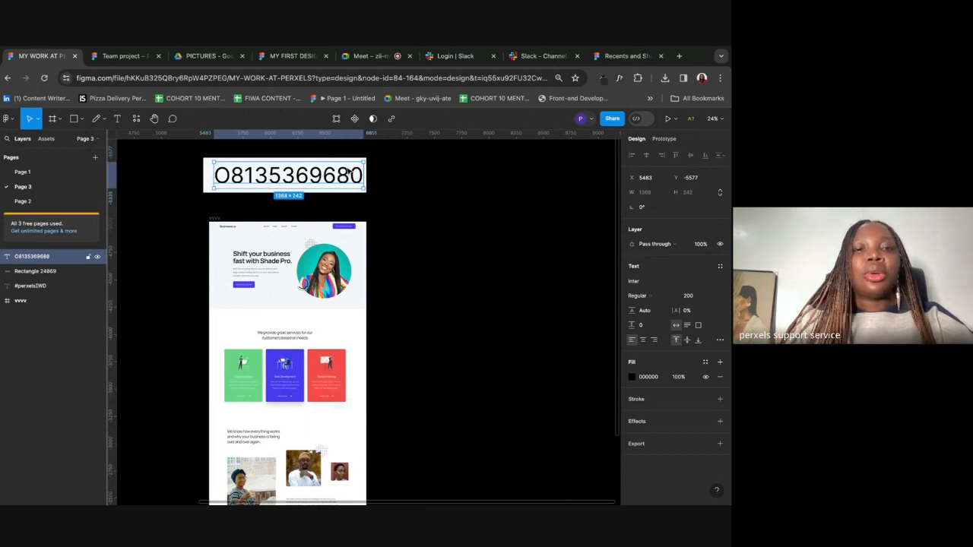
{"action": "scroll", "coordinate": [346, 173], "scroll_direction": "up", "scroll_amount": 5}
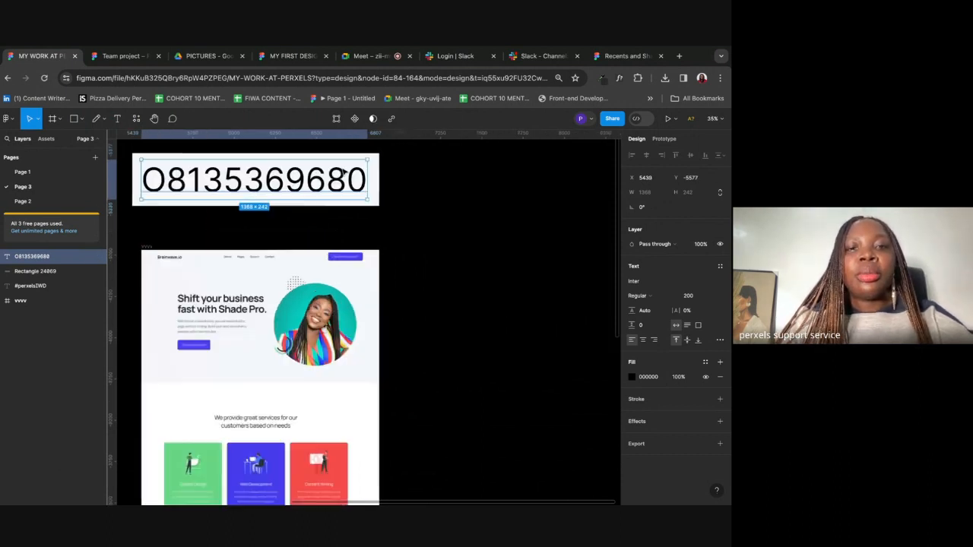
{"action": "scroll", "coordinate": [344, 172], "scroll_direction": "up", "scroll_amount": 1}
Step: Extend the white box upward and type a Perxels text above the number
{"action": "double_click", "coordinate": [341, 204]}
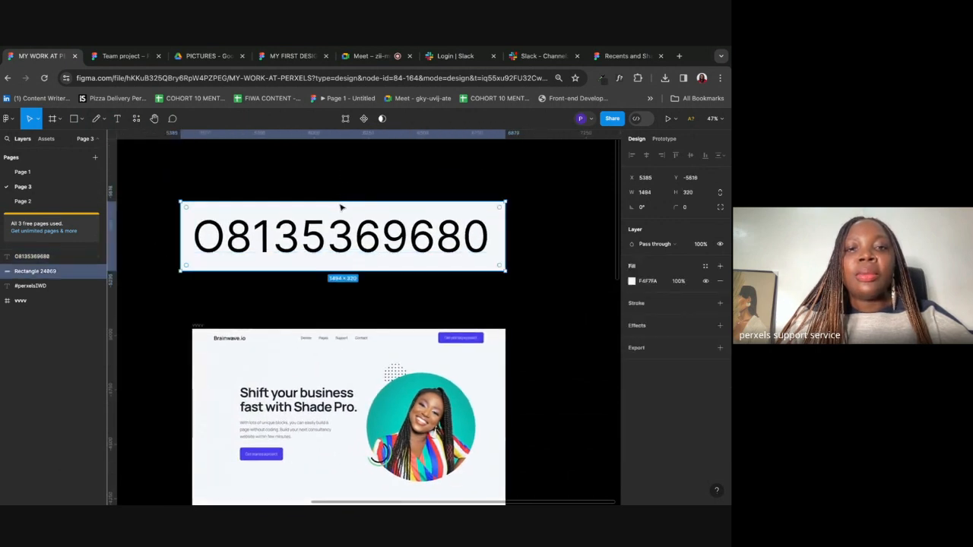
{"action": "left_click", "coordinate": [115, 119]}
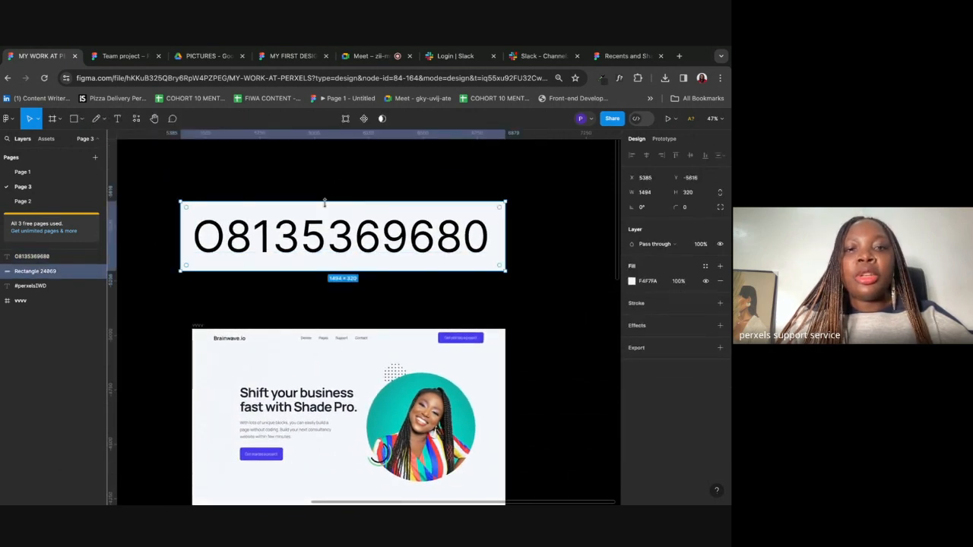
{"action": "left_click_drag", "start_coordinate": [327, 201], "coordinate": [324, 161]}
{"action": "key", "text": "t"}
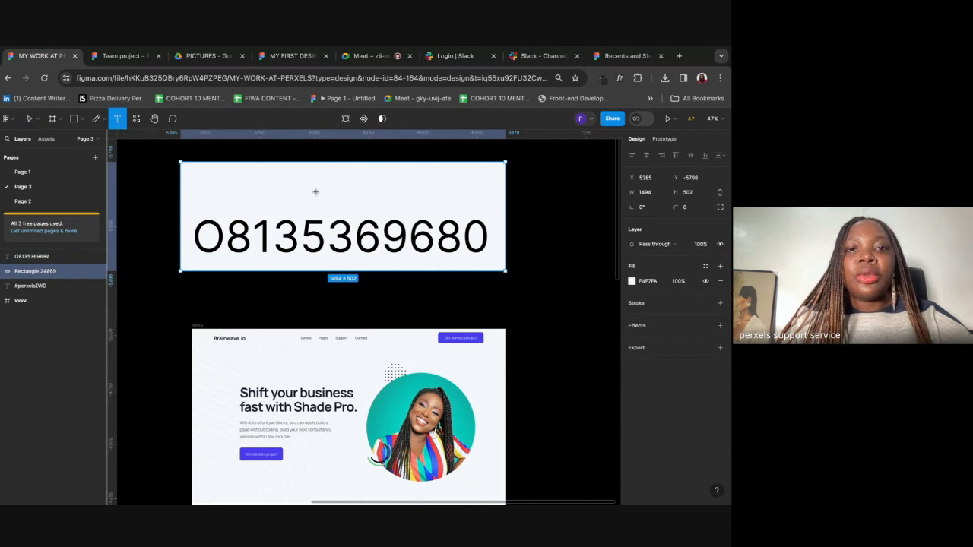
{"action": "left_click", "coordinate": [367, 207]}
{"action": "type", "text": "P"}
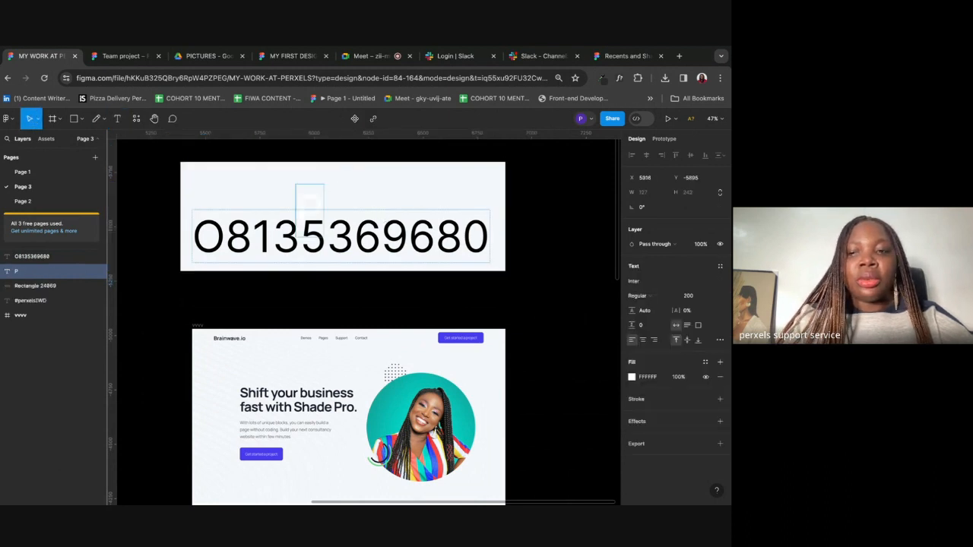
{"action": "type", "text": "erxels"}
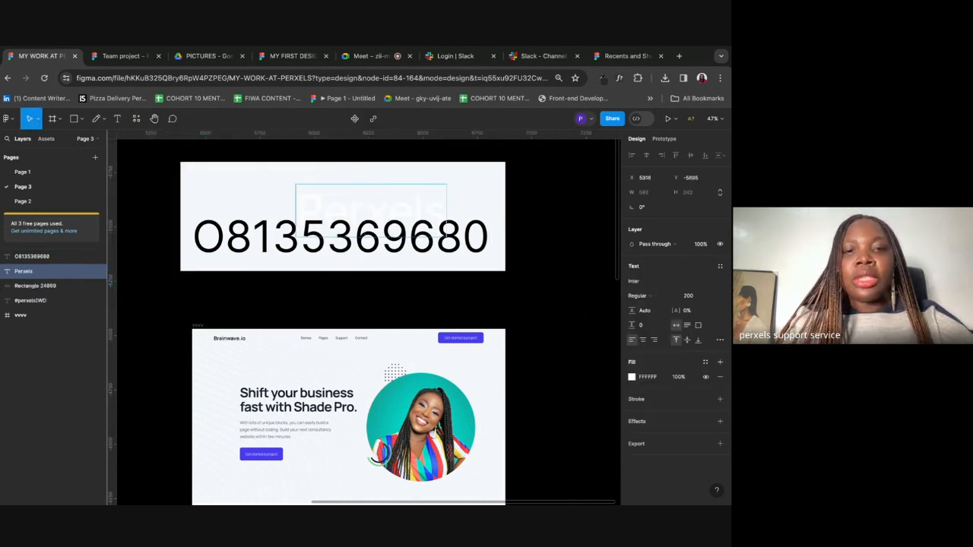
{"action": "key", "text": "Escape"}
Step: Make Perxels black at font size 100 and centre it above the number
{"action": "key", "text": "i"}
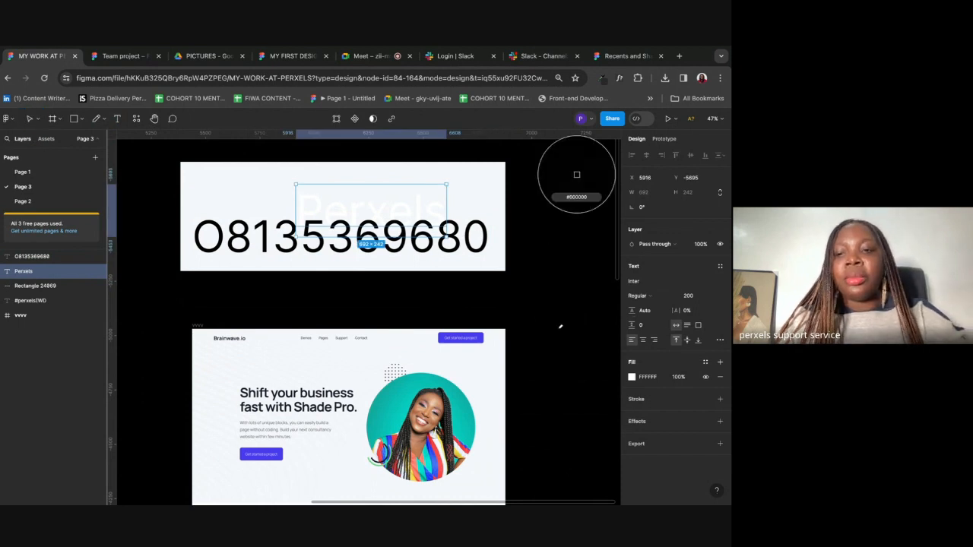
{"action": "left_click", "coordinate": [575, 169]}
{"action": "left_click", "coordinate": [689, 296]}
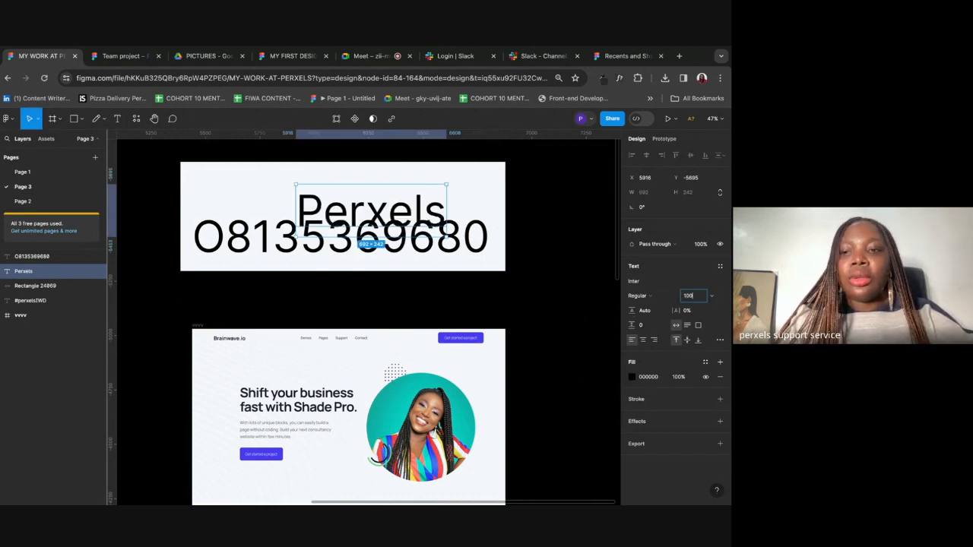
{"action": "type", "text": "100"}
{"action": "key", "text": "Return"}
{"action": "left_click_drag", "start_coordinate": [325, 204], "coordinate": [332, 197]}
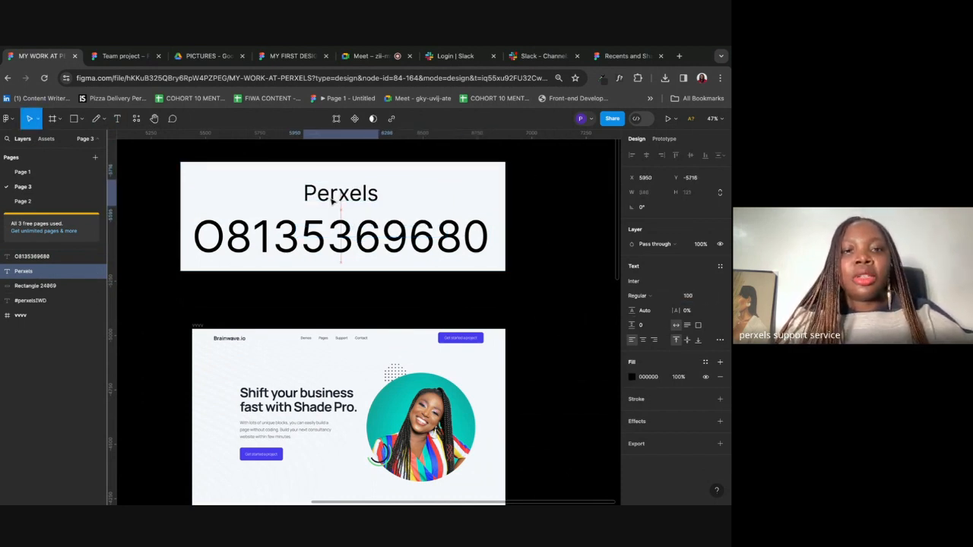
Step: Stretch the white box taller at the bottom and duplicate Perxels below the number
{"action": "scroll", "coordinate": [332, 197], "scroll_direction": "down", "scroll_amount": 5}
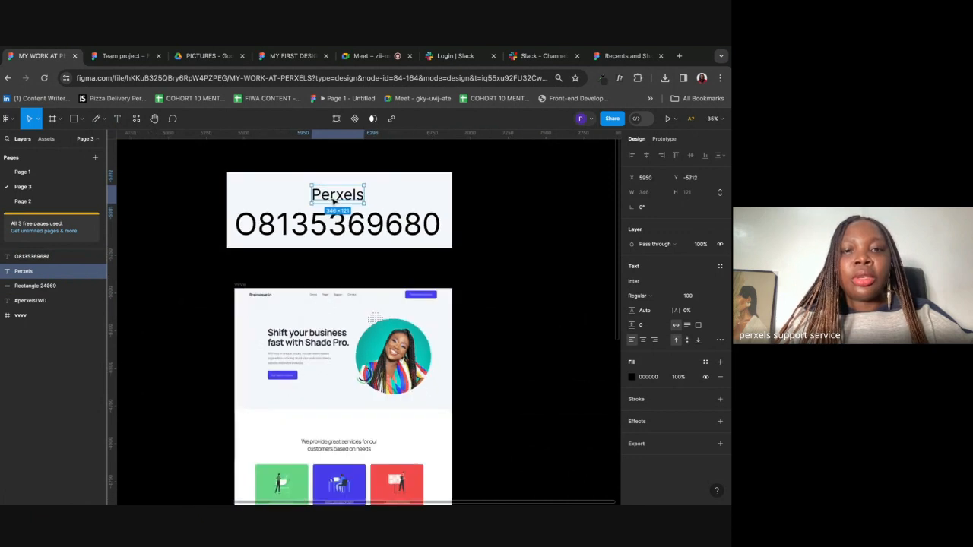
{"action": "left_click", "coordinate": [472, 219]}
{"action": "left_click", "coordinate": [335, 197]}
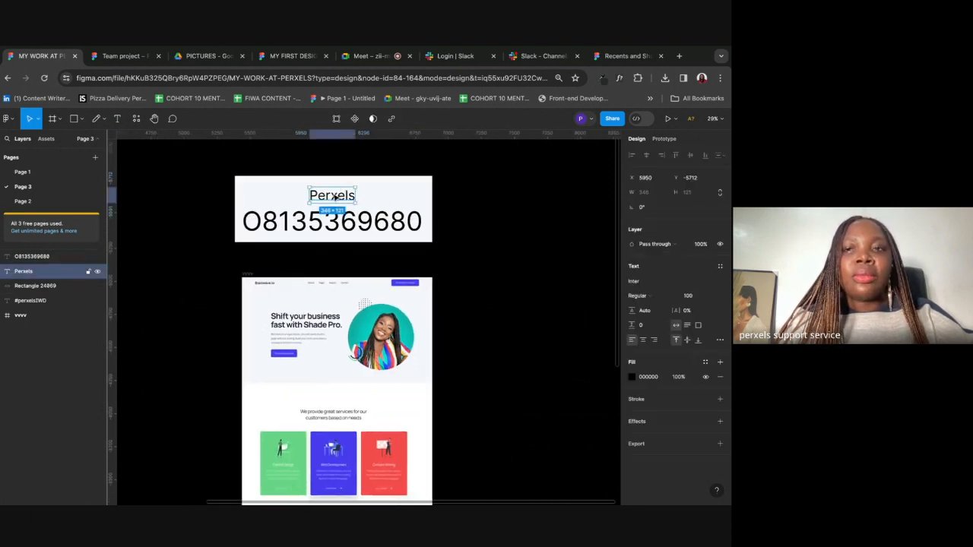
{"action": "left_click", "coordinate": [393, 190]}
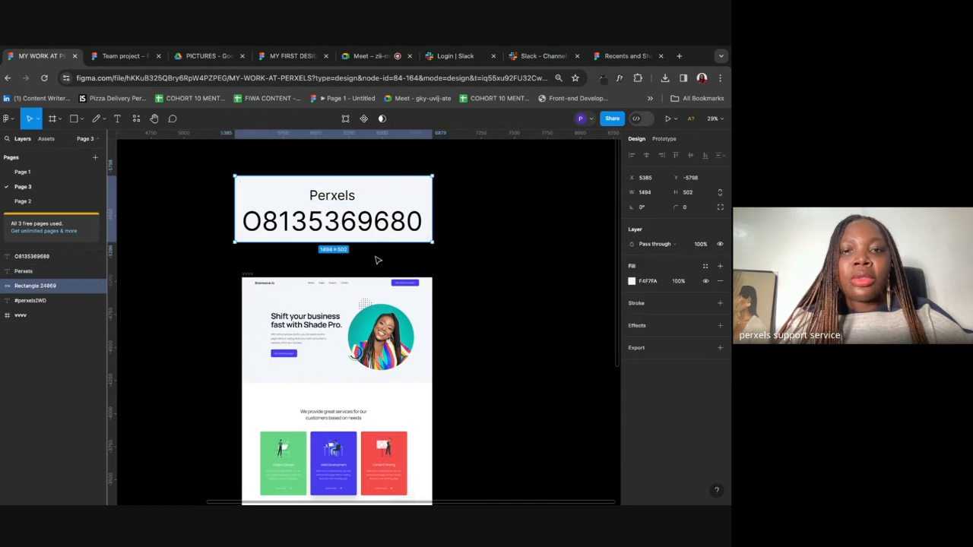
{"action": "left_click_drag", "start_coordinate": [374, 245], "coordinate": [373, 263]}
{"action": "left_click", "coordinate": [330, 196]}
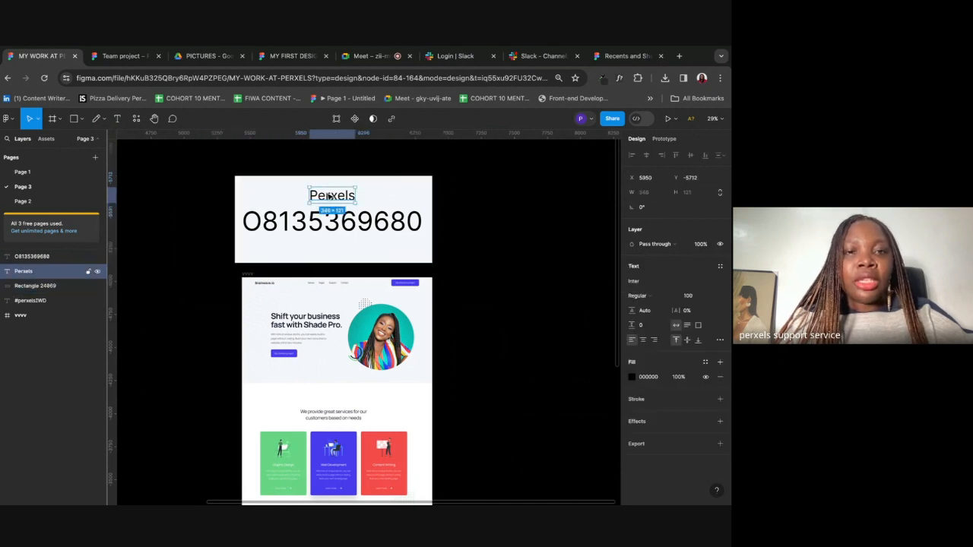
{"action": "left_click_drag", "start_coordinate": [331, 196], "coordinate": [332, 242]}
{"action": "double_click", "coordinate": [330, 230]}
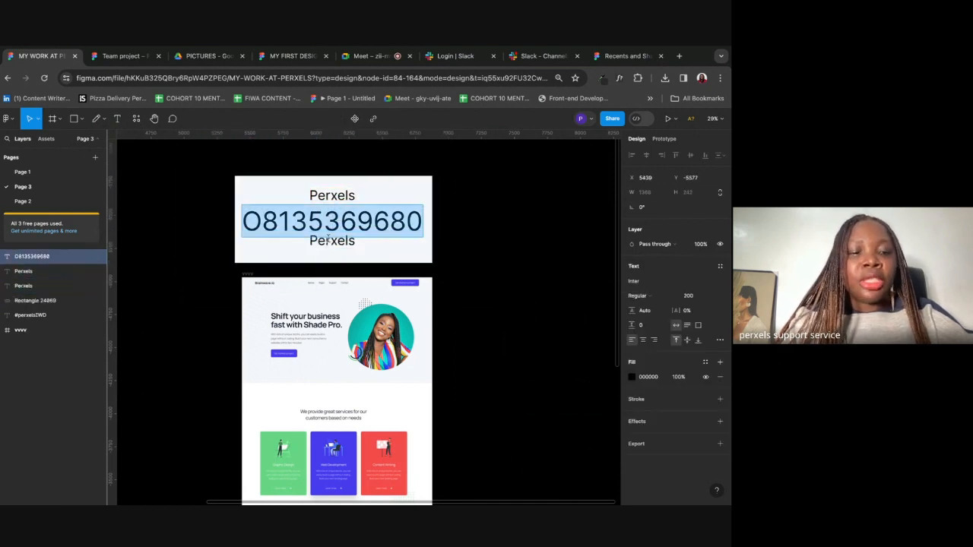
{"action": "double_click", "coordinate": [329, 244]}
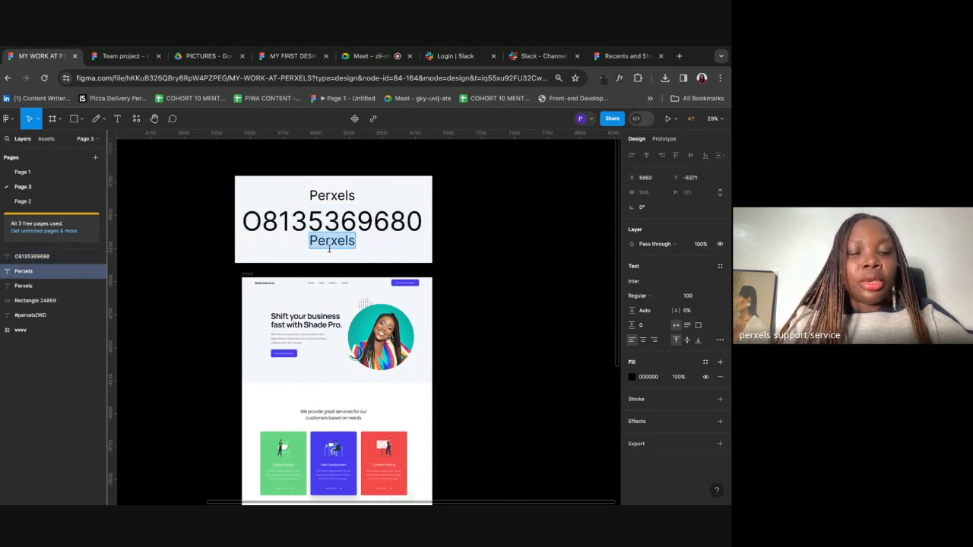
Step: Change the lower copy to perxels.com, centre it under the number, and select all four layers
{"action": "type", "text": "www.pe"}
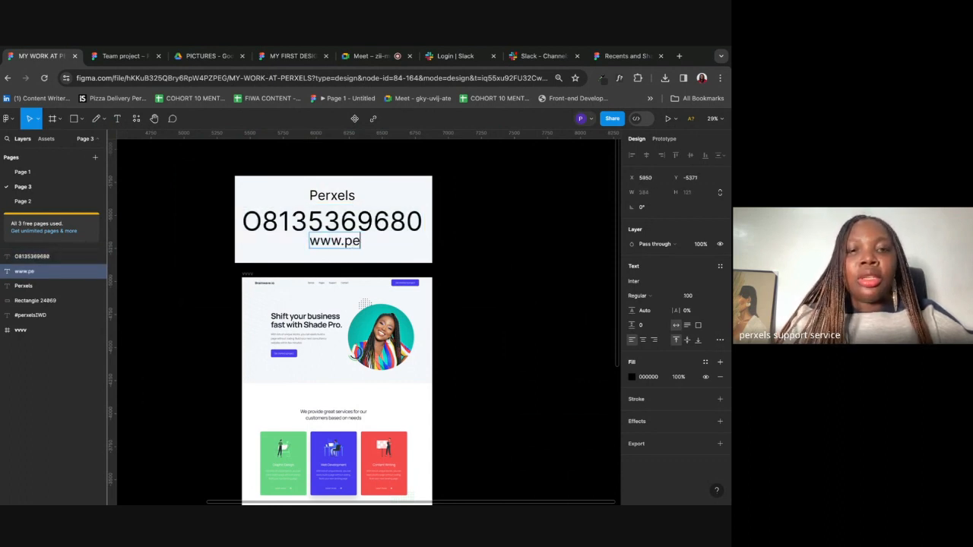
{"action": "type", "text": "rxels.com"}
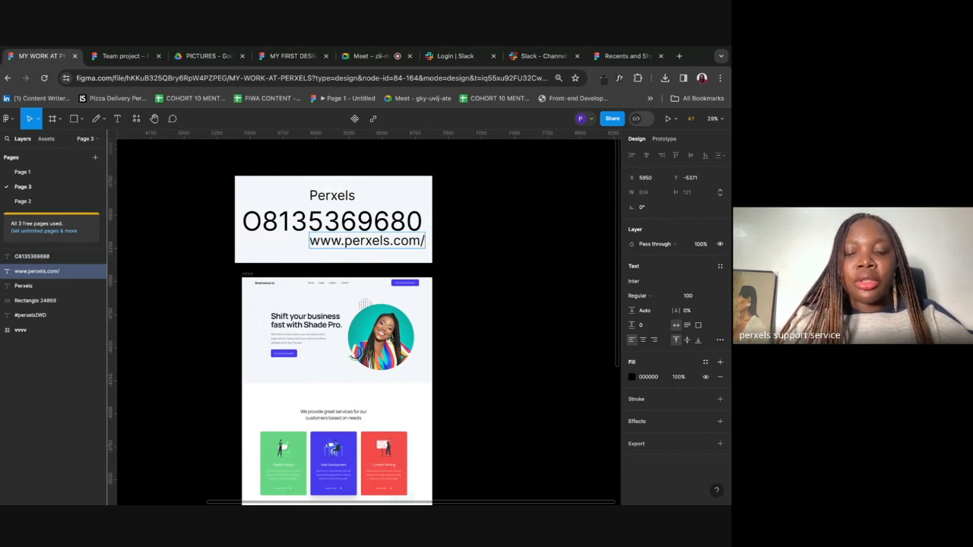
{"action": "type", "text": "/en"}
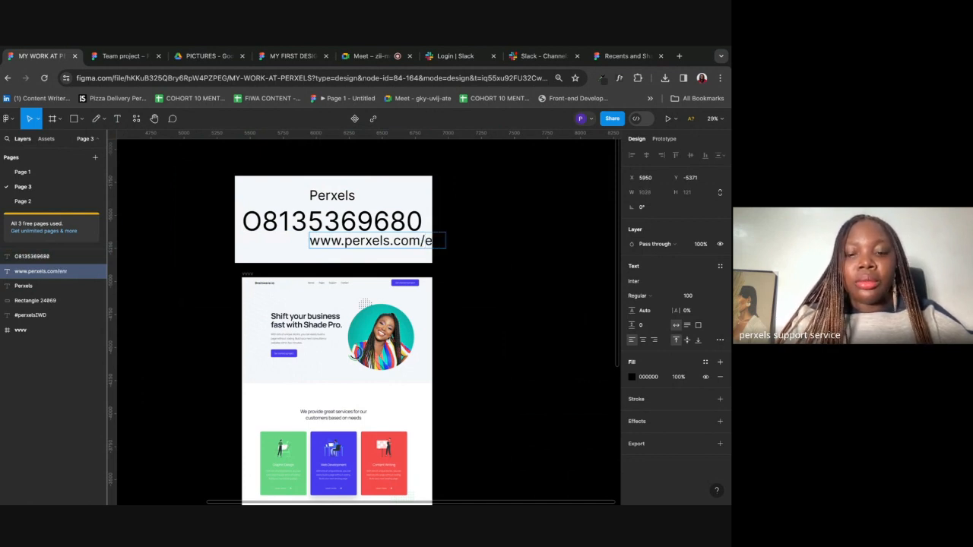
{"action": "key", "text": "BackSpace"}
{"action": "key", "text": "BackSpace"}
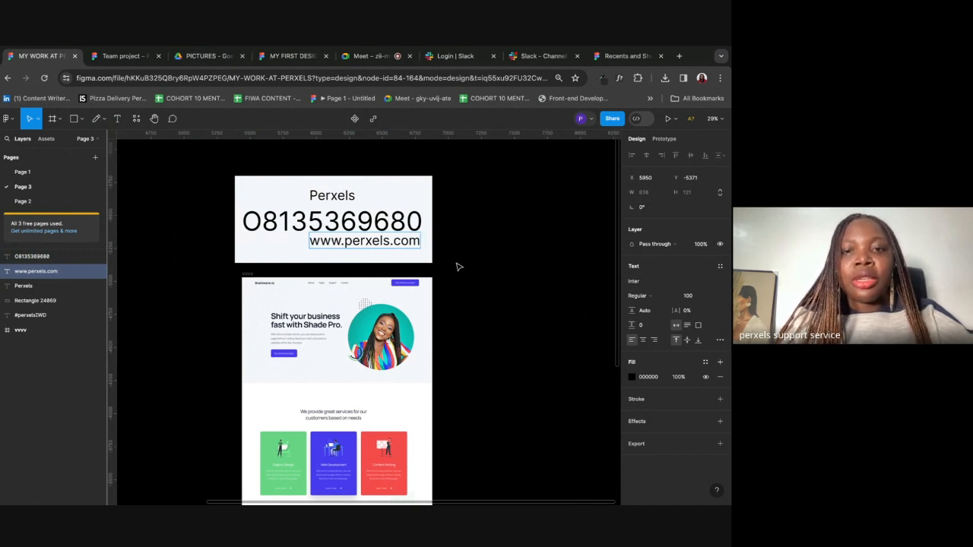
{"action": "left_click_drag", "start_coordinate": [341, 243], "coordinate": [210, 248]}
{"action": "key", "text": "BackSpace"}
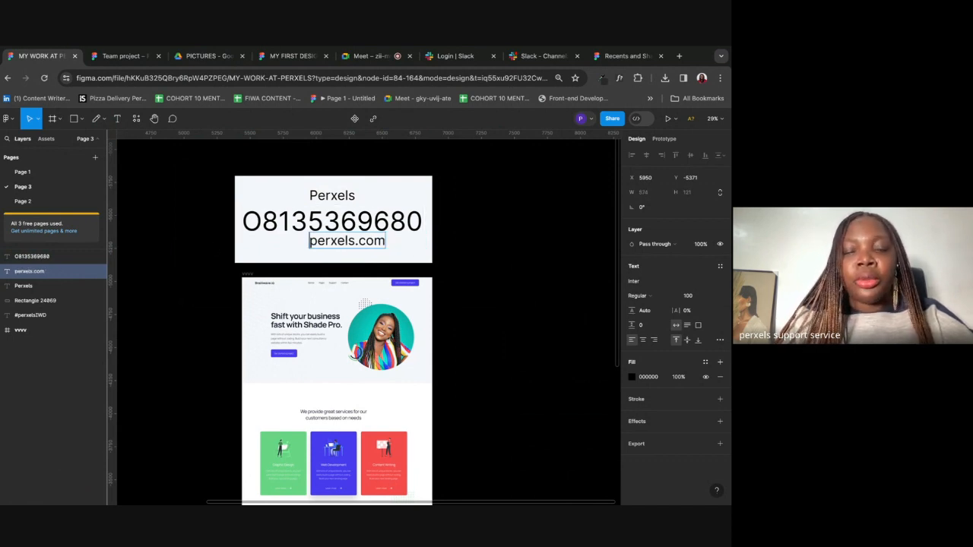
{"action": "key", "text": "Escape"}
{"action": "left_click_drag", "start_coordinate": [362, 243], "coordinate": [349, 246]}
{"action": "left_click_drag", "start_coordinate": [350, 169], "coordinate": [332, 260]}
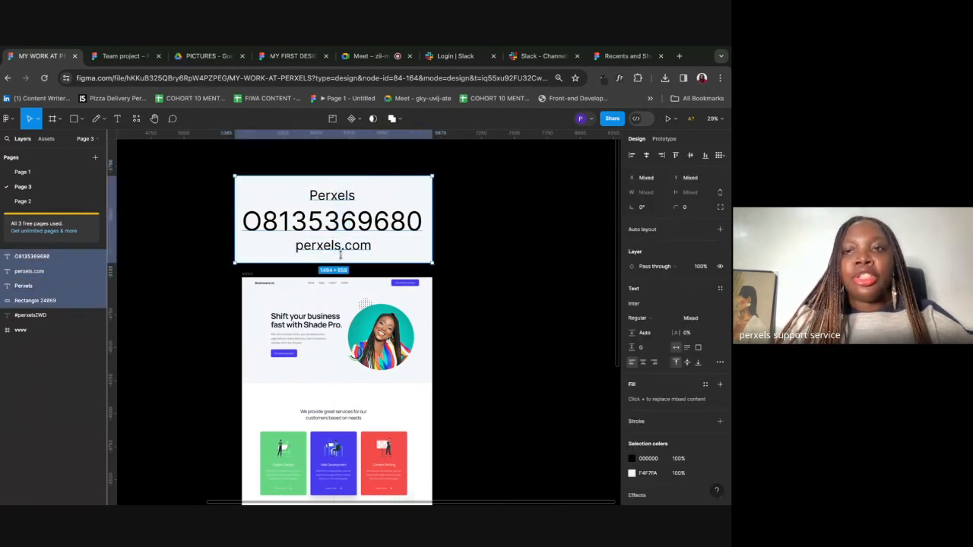
Step: Marquee-select the four contact-card layers and drag them far to the left
{"action": "left_click", "coordinate": [525, 256]}
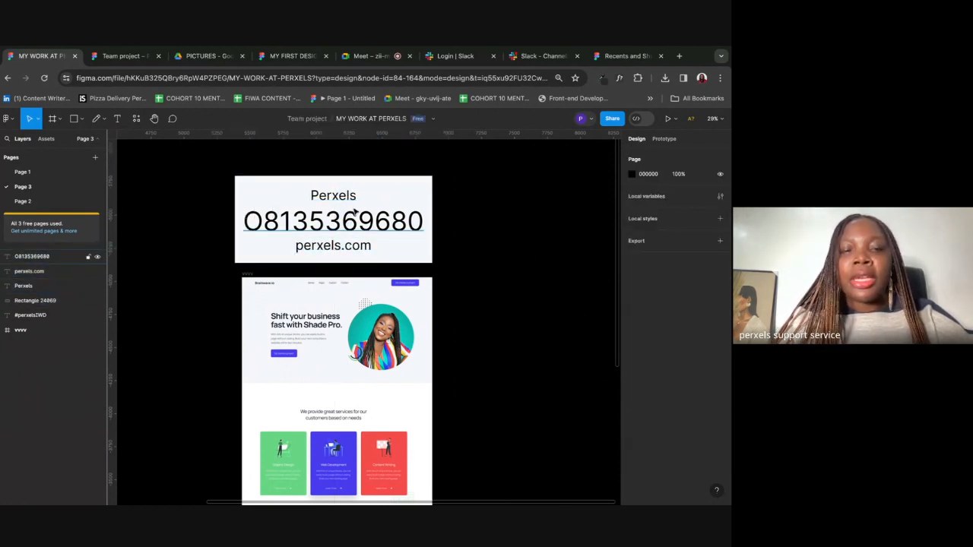
{"action": "left_click_drag", "start_coordinate": [458, 182], "coordinate": [257, 255]}
{"action": "left_click_drag", "start_coordinate": [335, 236], "coordinate": [112, 227]}
{"action": "scroll", "coordinate": [187, 226], "scroll_direction": "down", "scroll_amount": 5}
{"action": "scroll", "coordinate": [187, 227], "scroll_direction": "left", "scroll_amount": 3}
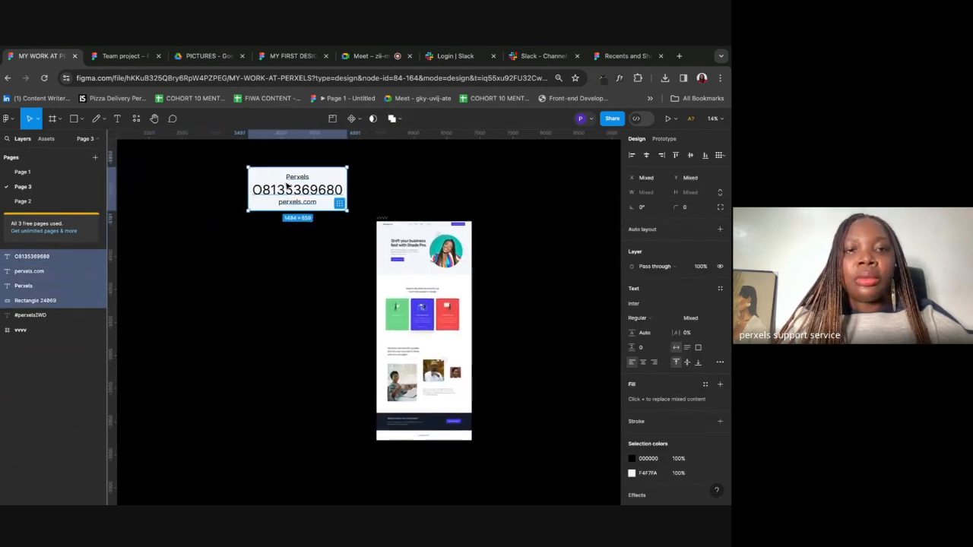
{"action": "left_click_drag", "start_coordinate": [290, 188], "coordinate": [169, 198]}
{"action": "scroll", "coordinate": [380, 247], "scroll_direction": "up", "scroll_amount": 5}
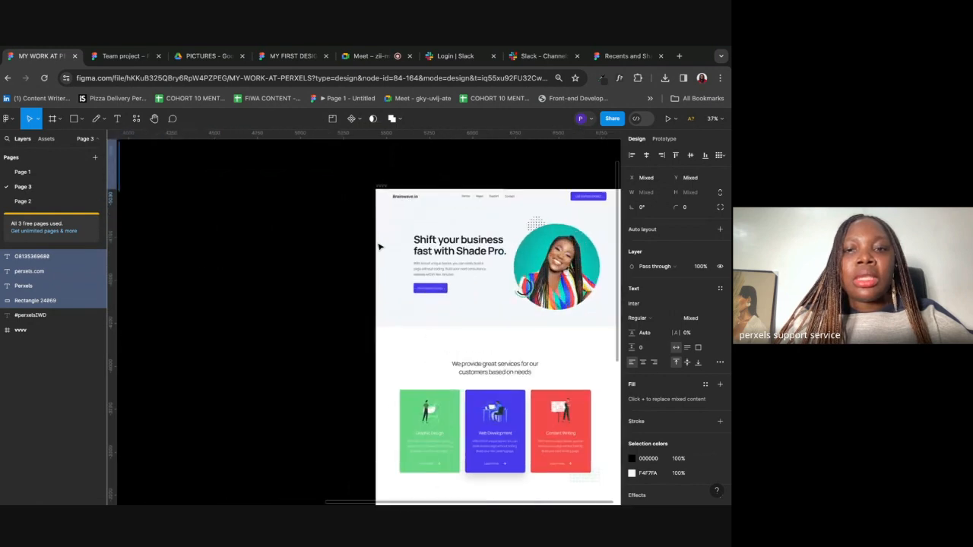
{"action": "scroll", "coordinate": [380, 247], "scroll_direction": "right", "scroll_amount": 3}
{"action": "left_click", "coordinate": [540, 234]}
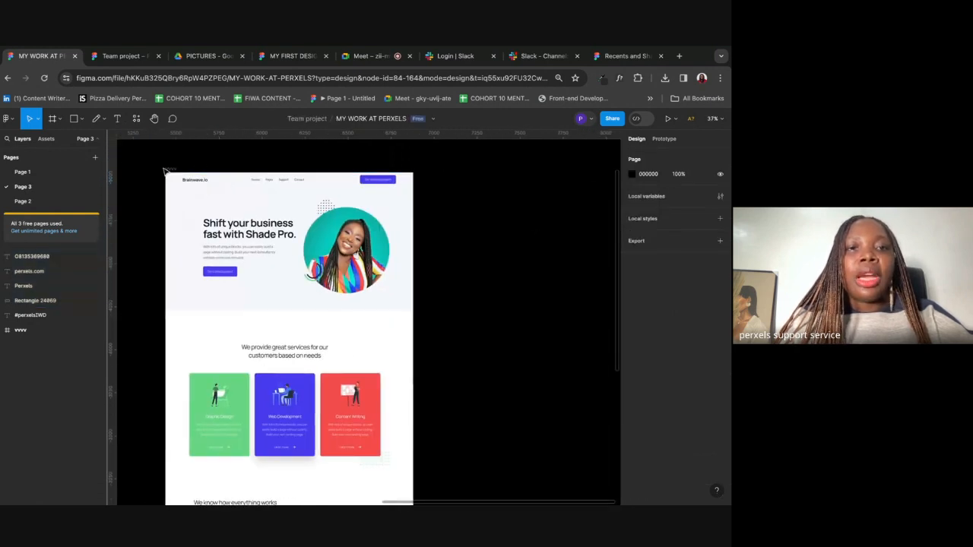
Step: Scroll through the Brainwave.io landing page in the vvvv frame to inspect it
{"action": "scroll", "coordinate": [346, 402], "scroll_direction": "down", "scroll_amount": 2}
{"action": "scroll", "coordinate": [341, 395], "scroll_direction": "up", "scroll_amount": 3}
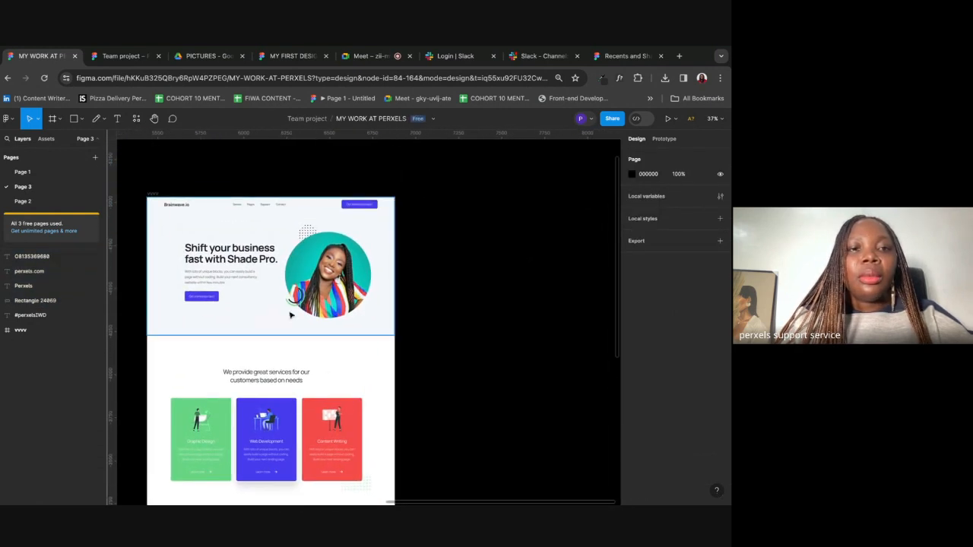
{"action": "scroll", "coordinate": [220, 228], "scroll_direction": "down", "scroll_amount": 10}
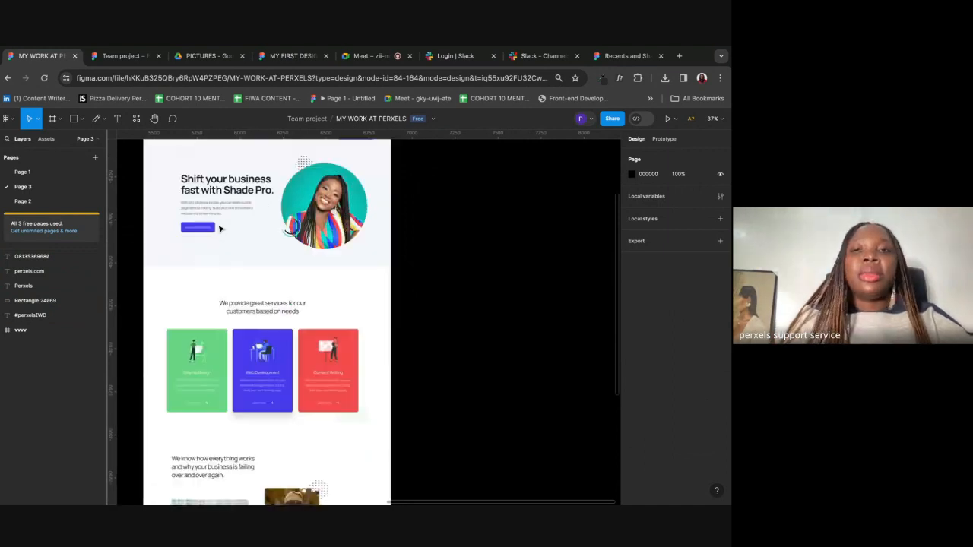
{"action": "scroll", "coordinate": [222, 230], "scroll_direction": "up", "scroll_amount": 15}
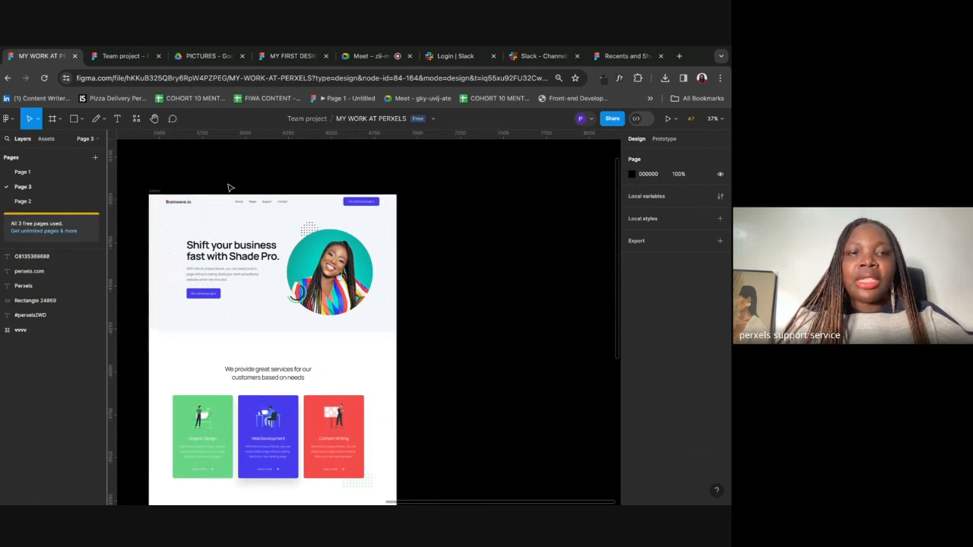
{"action": "scroll", "coordinate": [151, 190], "scroll_direction": "up", "scroll_amount": 3}
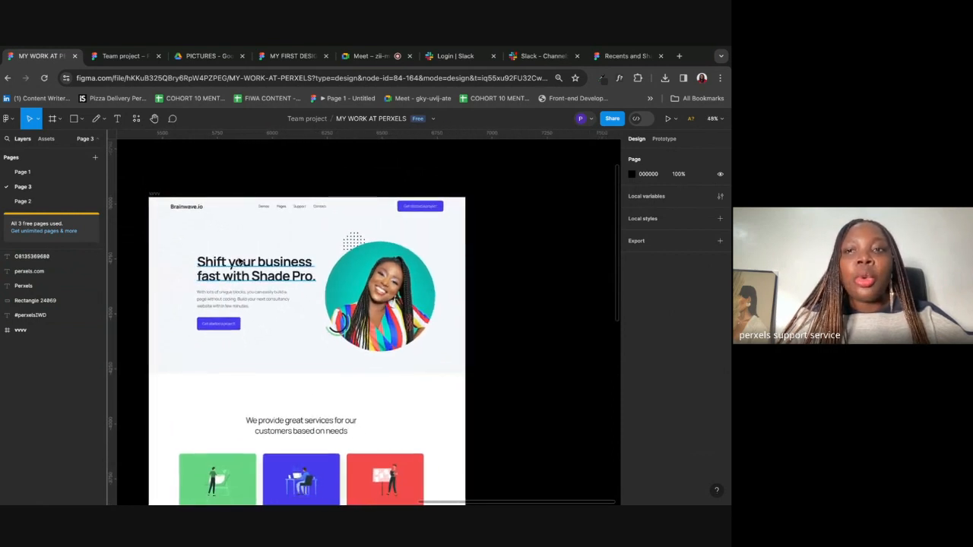
{"action": "scroll", "coordinate": [239, 262], "scroll_direction": "up", "scroll_amount": 2}
{"action": "scroll", "coordinate": [239, 261], "scroll_direction": "down", "scroll_amount": 15}
{"action": "scroll", "coordinate": [240, 262], "scroll_direction": "up", "scroll_amount": 12}
{"action": "scroll", "coordinate": [252, 296], "scroll_direction": "up", "scroll_amount": 1}
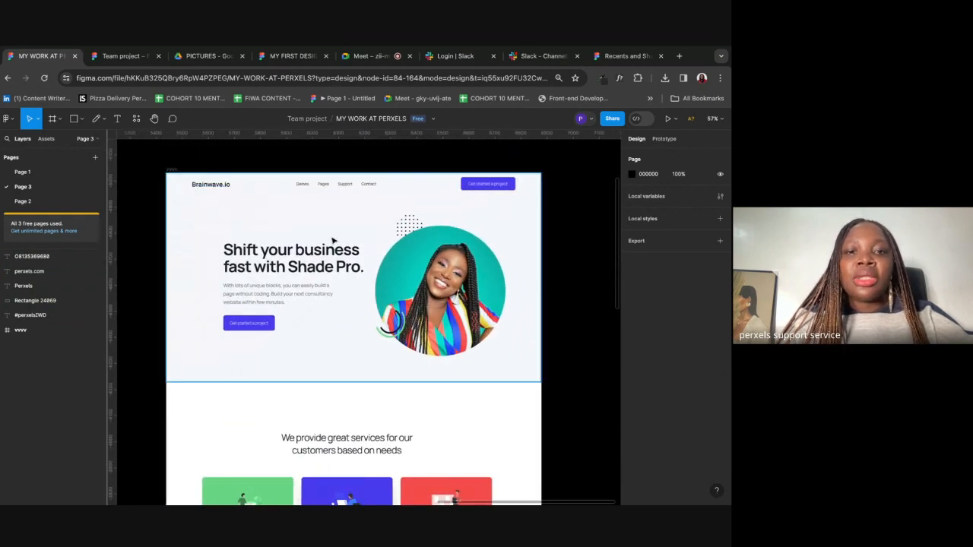
{"action": "scroll", "coordinate": [527, 295], "scroll_direction": "down", "scroll_amount": 5}
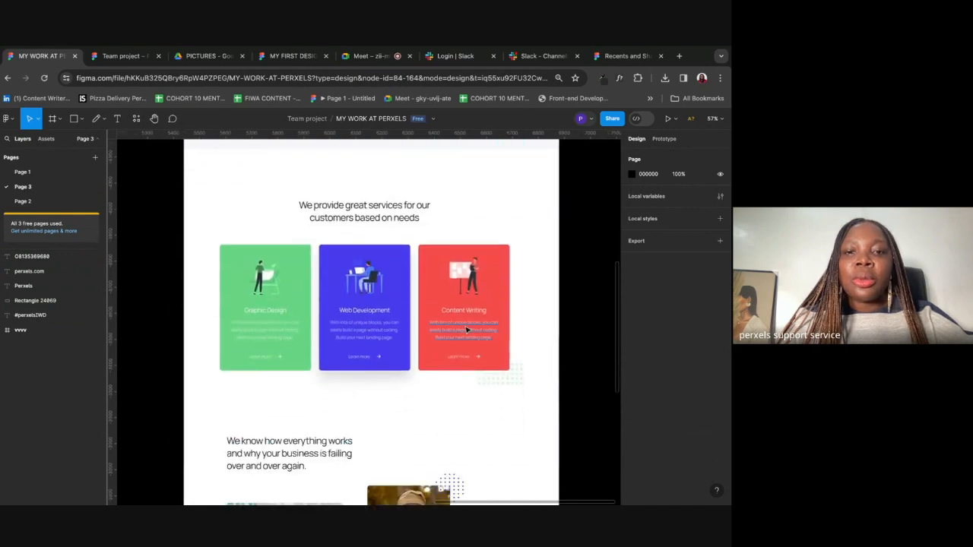
{"action": "scroll", "coordinate": [392, 367], "scroll_direction": "down", "scroll_amount": 7}
{"action": "scroll", "coordinate": [392, 367], "scroll_direction": "up", "scroll_amount": 4}
{"action": "scroll", "coordinate": [392, 366], "scroll_direction": "down", "scroll_amount": 4}
{"action": "scroll", "coordinate": [392, 363], "scroll_direction": "up", "scroll_amount": 5}
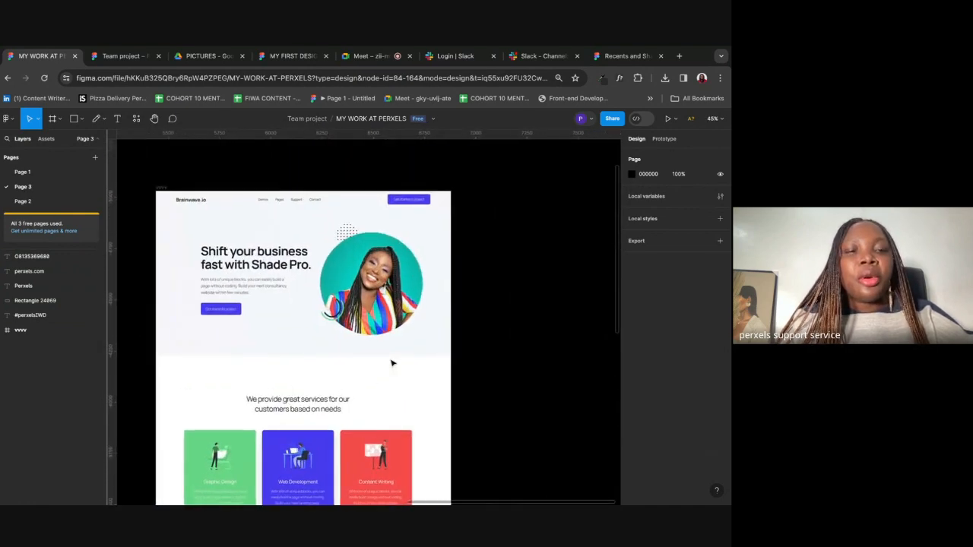
{"action": "scroll", "coordinate": [237, 239], "scroll_direction": "up", "scroll_amount": 3}
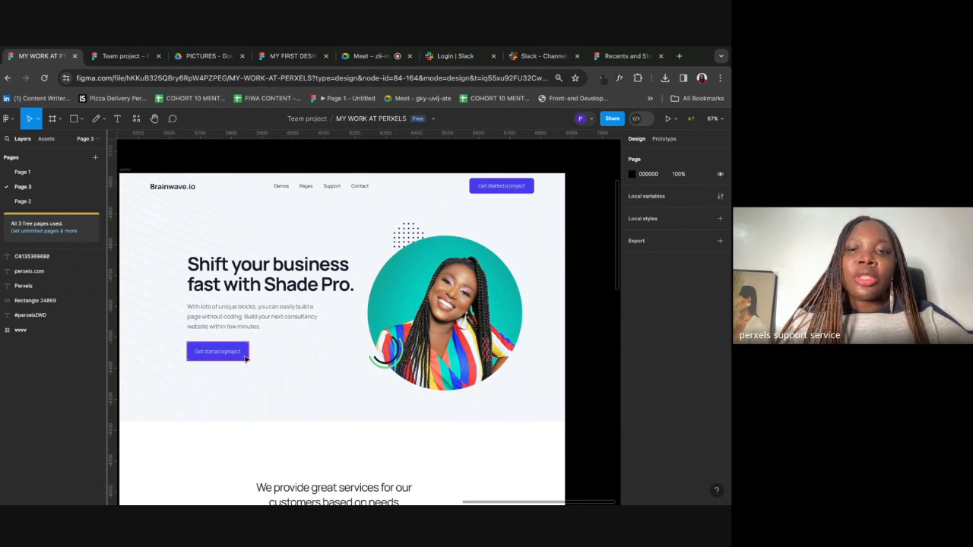
{"action": "scroll", "coordinate": [426, 303], "scroll_direction": "down", "scroll_amount": 5}
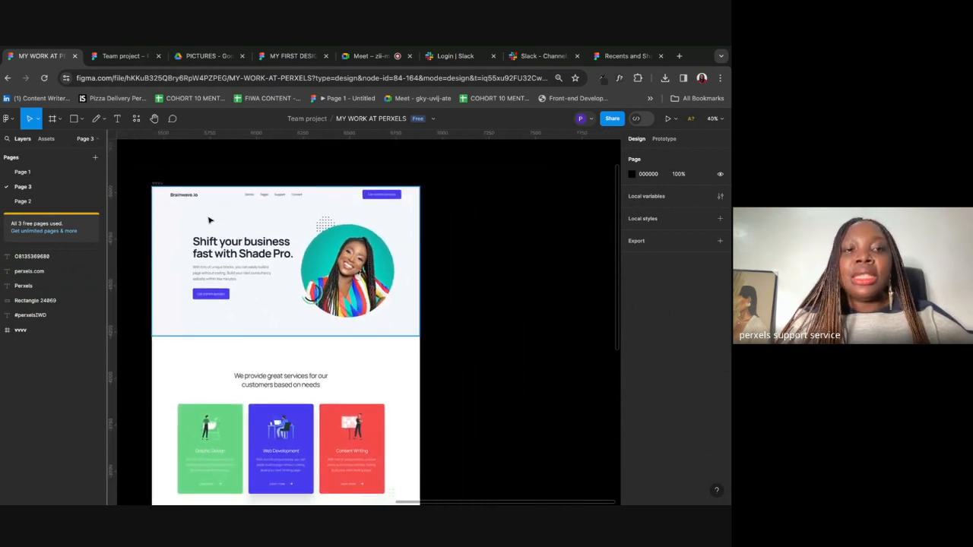
Step: Create a 1440×1024 Desktop frame from the presets, then delete it
{"action": "left_click", "coordinate": [59, 120]}
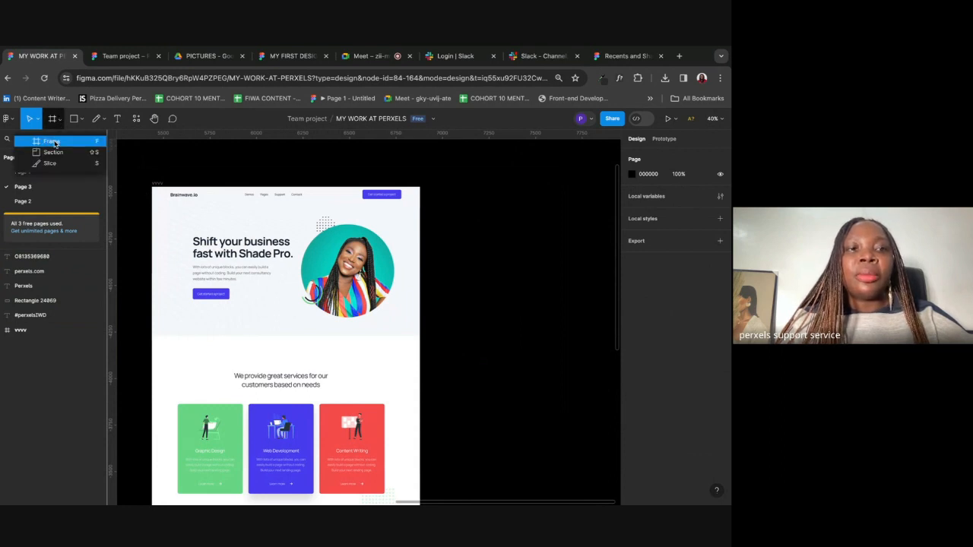
{"action": "left_click", "coordinate": [51, 141]}
{"action": "left_click", "coordinate": [645, 201]}
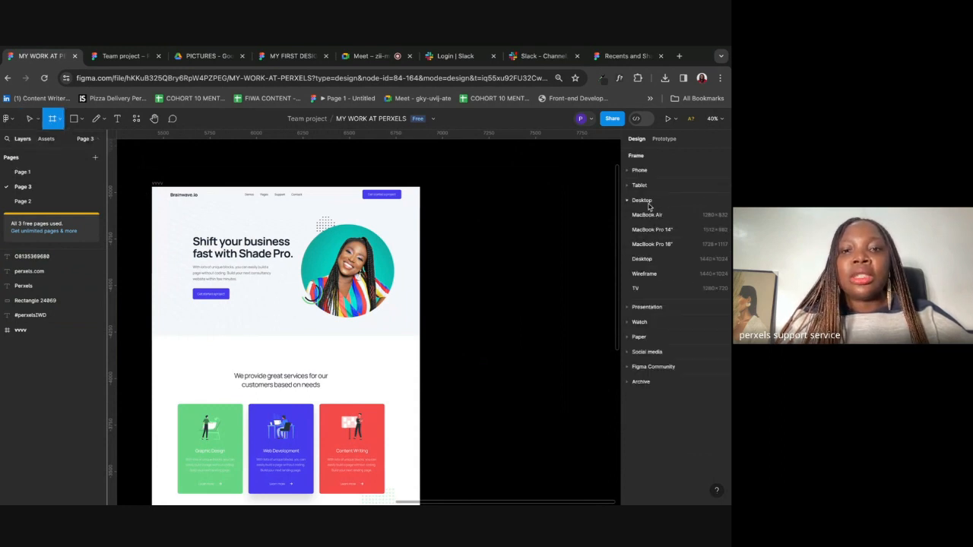
{"action": "left_click", "coordinate": [639, 261]}
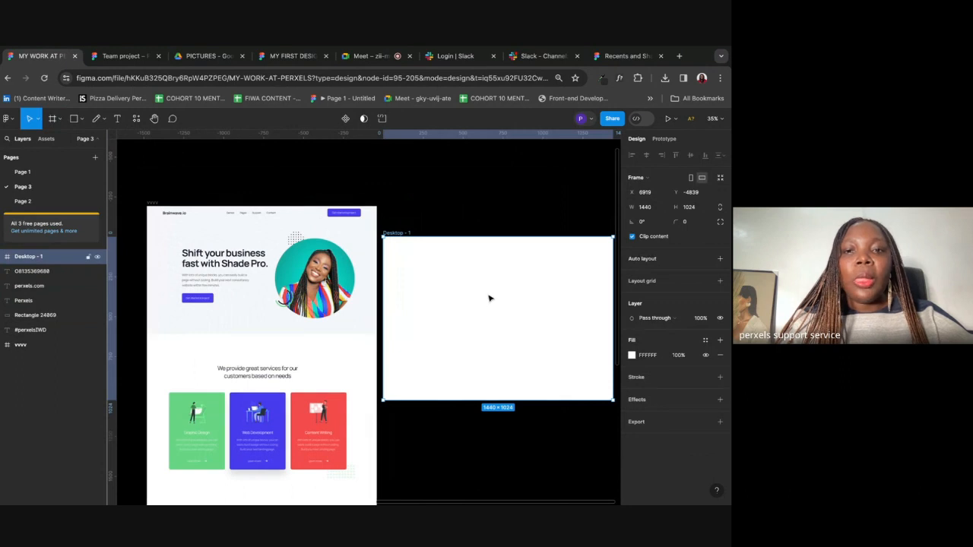
{"action": "key", "text": "Delete"}
{"action": "scroll", "coordinate": [500, 269], "scroll_direction": "down", "scroll_amount": 3}
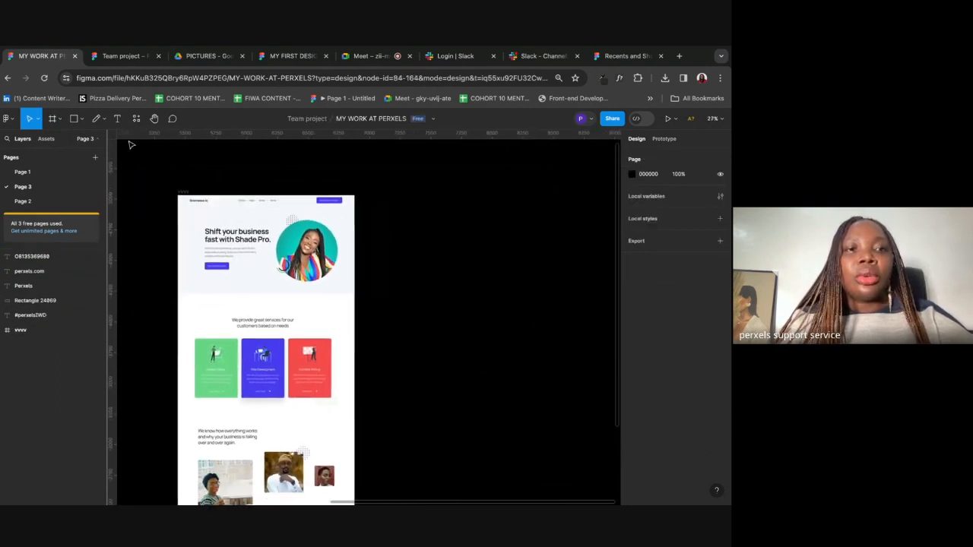
Step: Recreate the 1440×1024 Desktop - 1 frame and position it beside the landing page
{"action": "left_click", "coordinate": [59, 119]}
{"action": "left_click", "coordinate": [55, 143]}
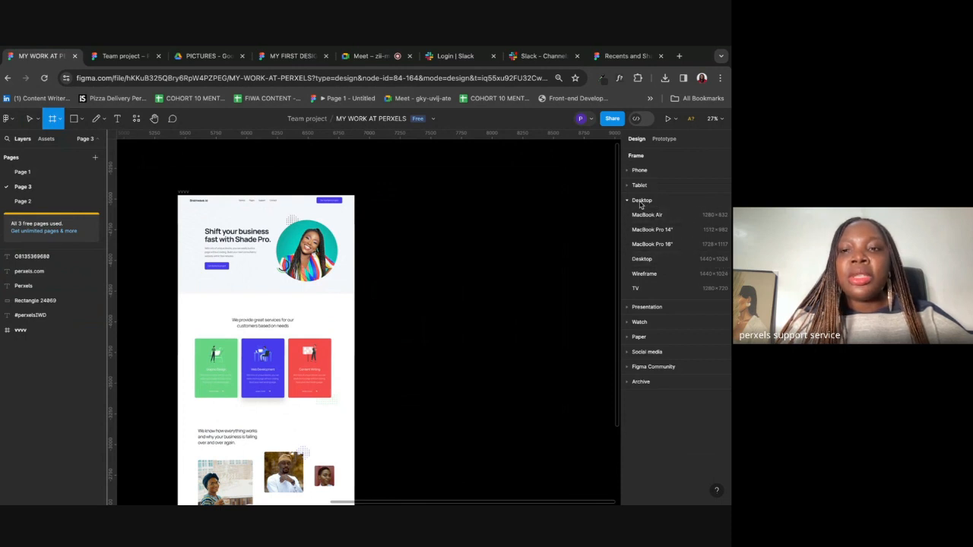
{"action": "left_click", "coordinate": [652, 262]}
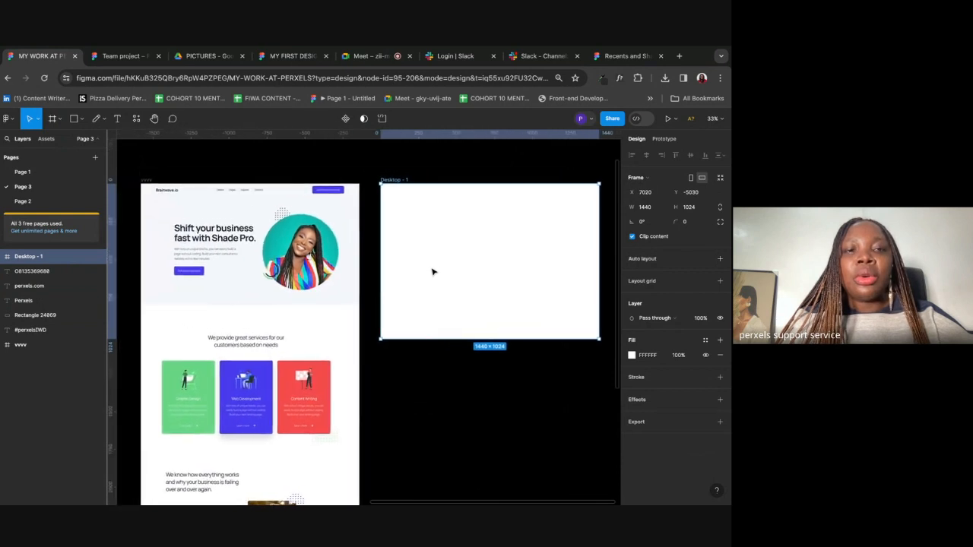
{"action": "left_click_drag", "start_coordinate": [465, 228], "coordinate": [450, 228]}
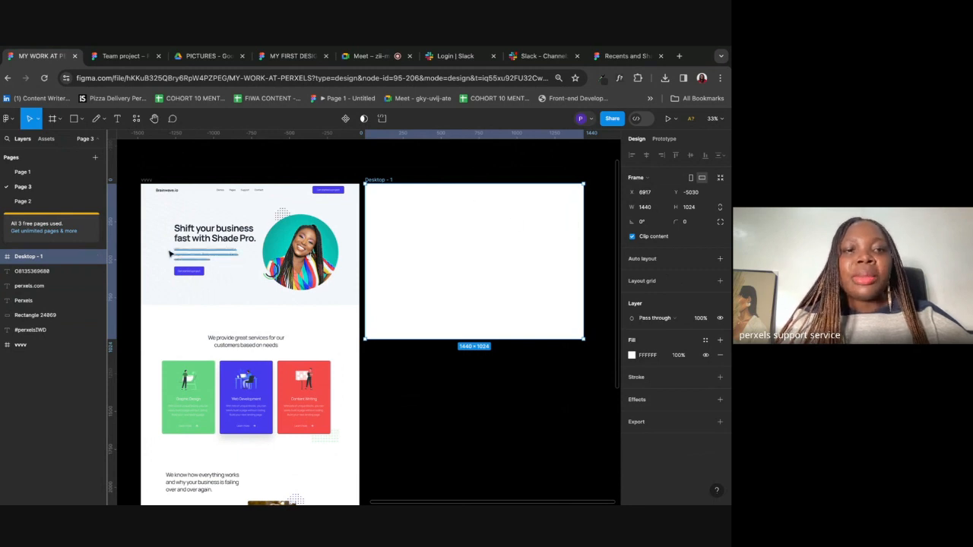
{"action": "scroll", "coordinate": [172, 355], "scroll_direction": "down", "scroll_amount": 5}
{"action": "scroll", "coordinate": [171, 355], "scroll_direction": "up", "scroll_amount": 6}
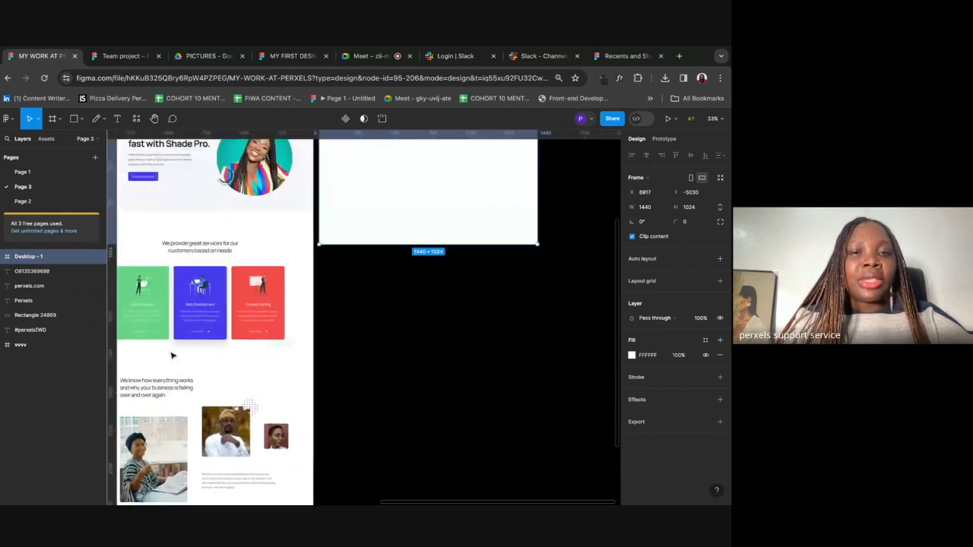
{"action": "scroll", "coordinate": [172, 355], "scroll_direction": "down", "scroll_amount": 2}
{"action": "scroll", "coordinate": [172, 355], "scroll_direction": "left", "scroll_amount": 1}
{"action": "left_click", "coordinate": [316, 169]}
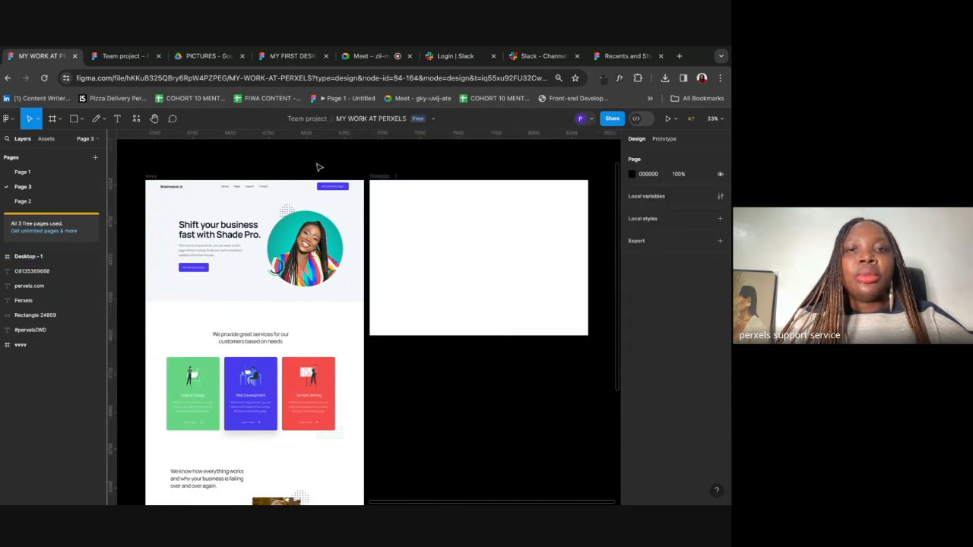
{"action": "left_click", "coordinate": [388, 177]}
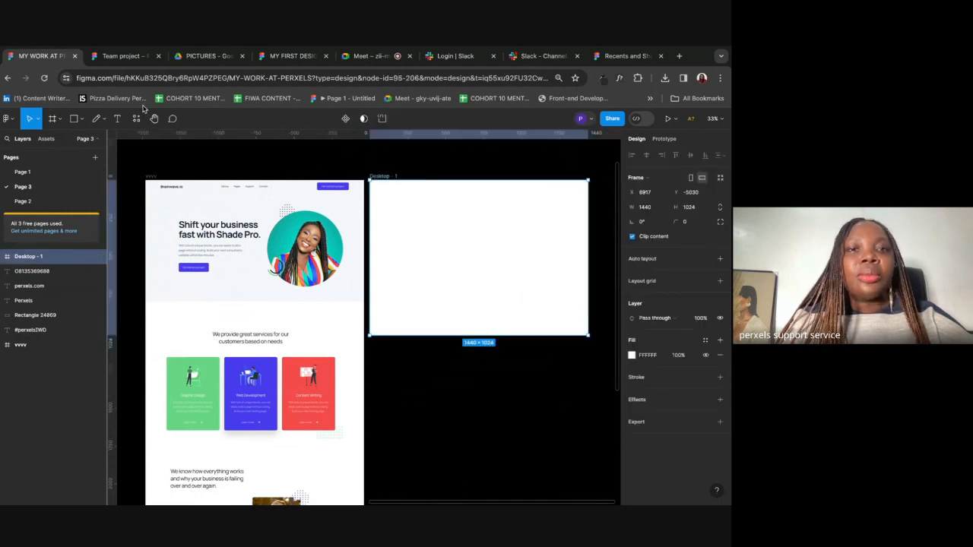
Step: Add a Columns layout grid to Desktop - 1 with count 12 and margin 100
{"action": "left_click", "coordinate": [650, 285]}
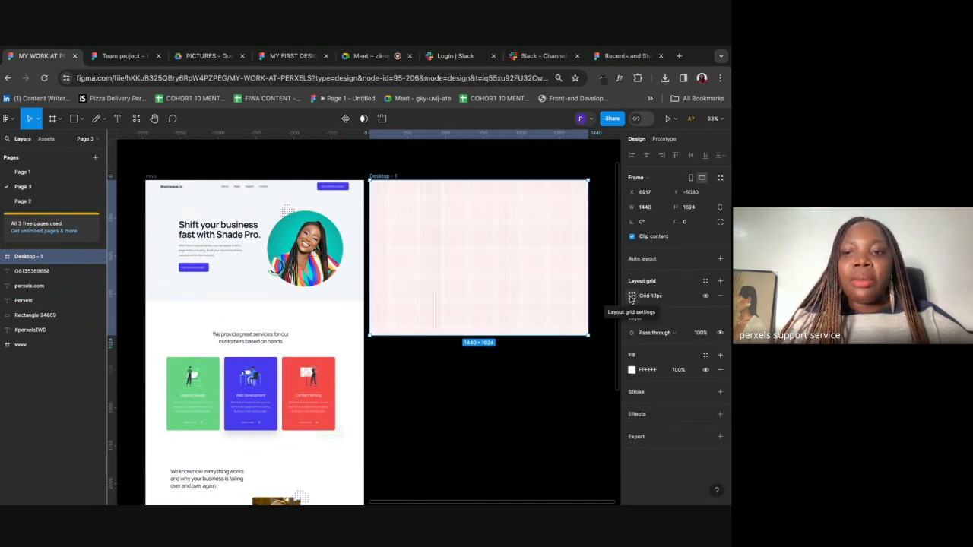
{"action": "left_click", "coordinate": [632, 297]}
{"action": "left_click", "coordinate": [548, 300]}
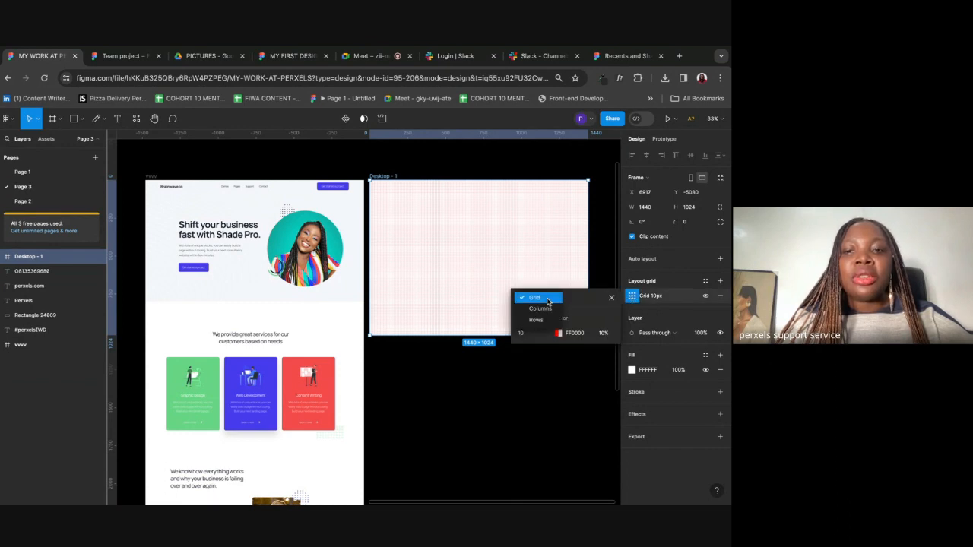
{"action": "left_click", "coordinate": [541, 310]}
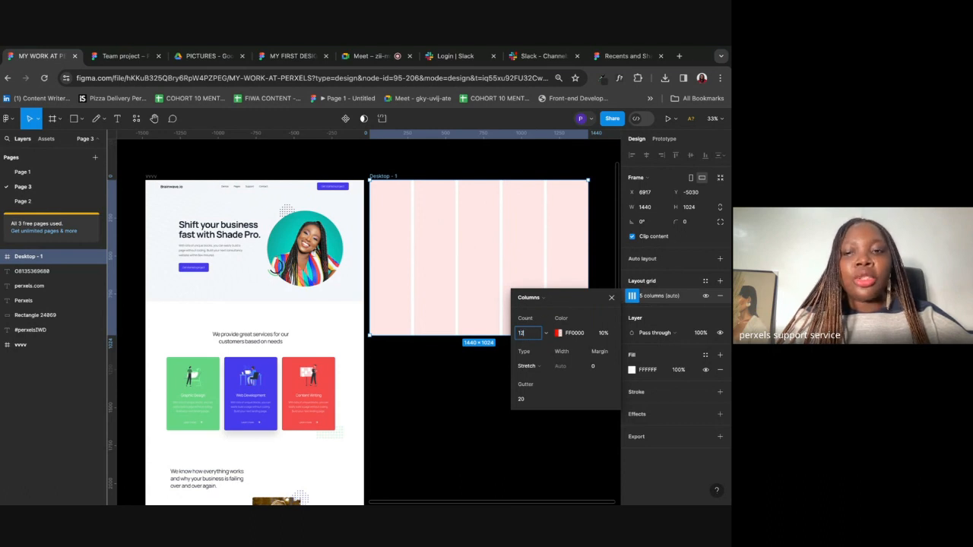
{"action": "key", "text": "Return"}
{"action": "left_click", "coordinate": [595, 369]}
{"action": "type", "text": "100"}
{"action": "key", "text": "Return"}
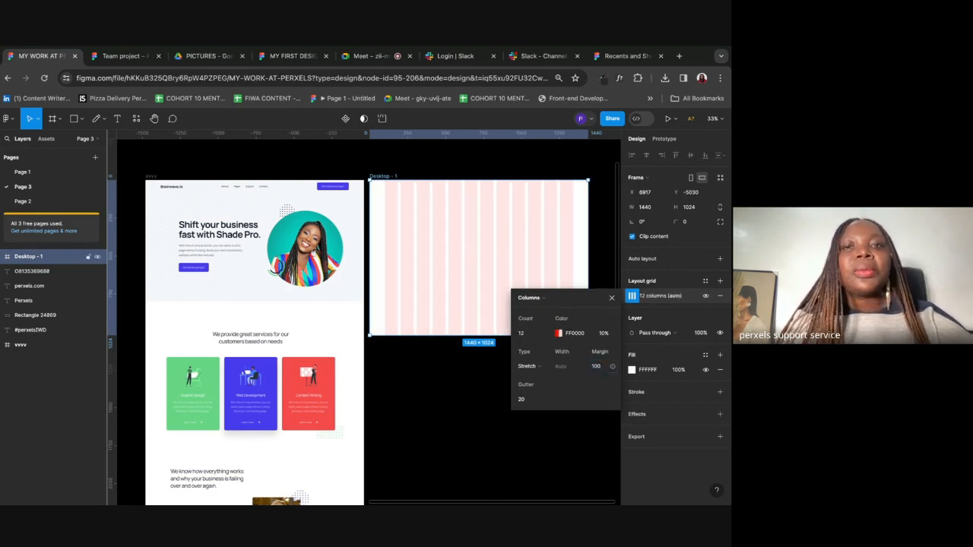
{"action": "left_click", "coordinate": [612, 298]}
Step: Preview the grid, then remove the column layout grid from Desktop - 1
{"action": "left_click", "coordinate": [596, 311]}
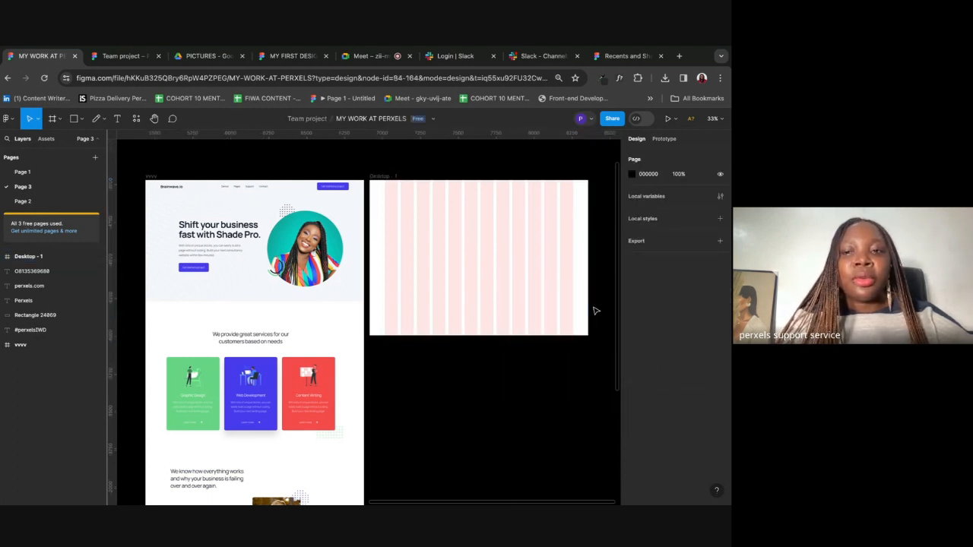
{"action": "left_click", "coordinate": [381, 178]}
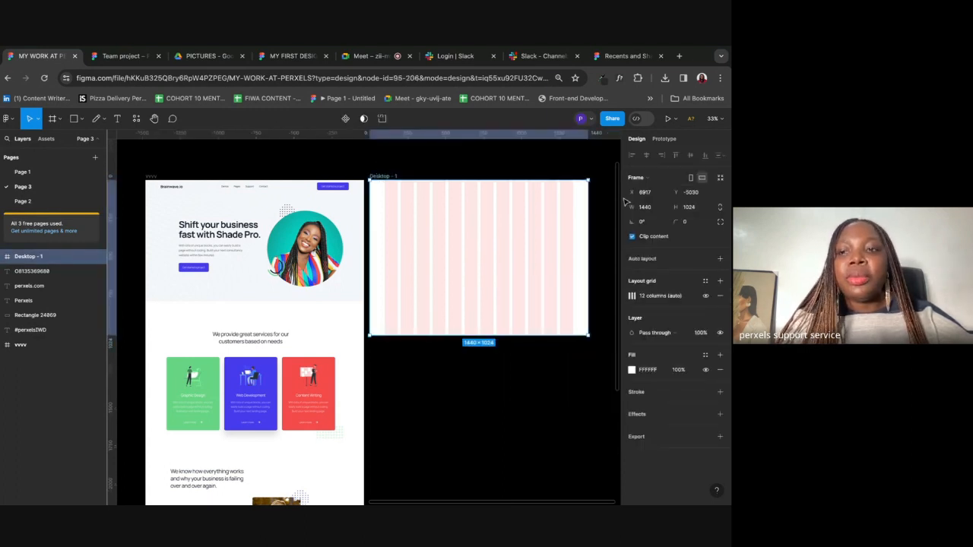
{"action": "left_click", "coordinate": [720, 298]}
Step: Select the empty Desktop - 1 frame and add a layout grid to it
{"action": "left_click", "coordinate": [488, 436]}
{"action": "scroll", "coordinate": [469, 165], "scroll_direction": "up", "scroll_amount": 5}
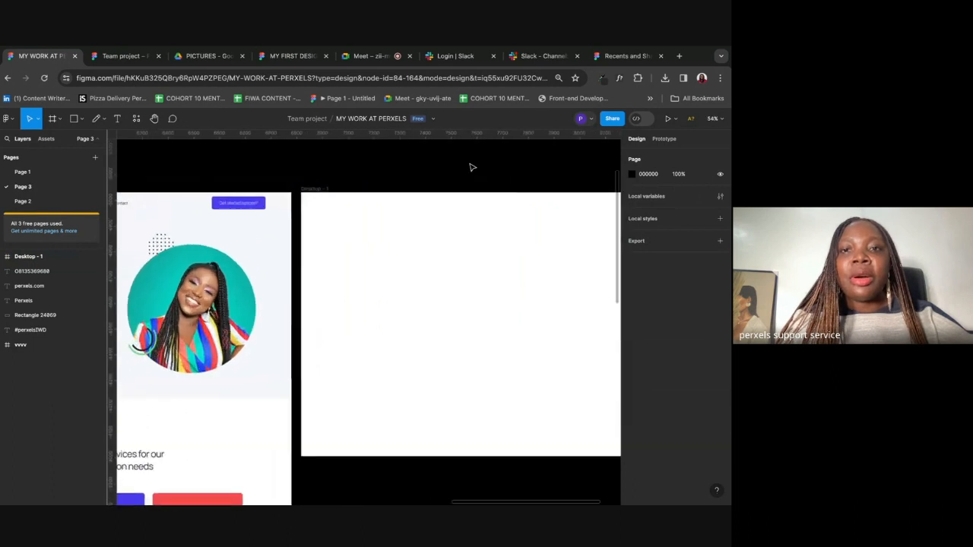
{"action": "scroll", "coordinate": [470, 167], "scroll_direction": "right", "scroll_amount": 3}
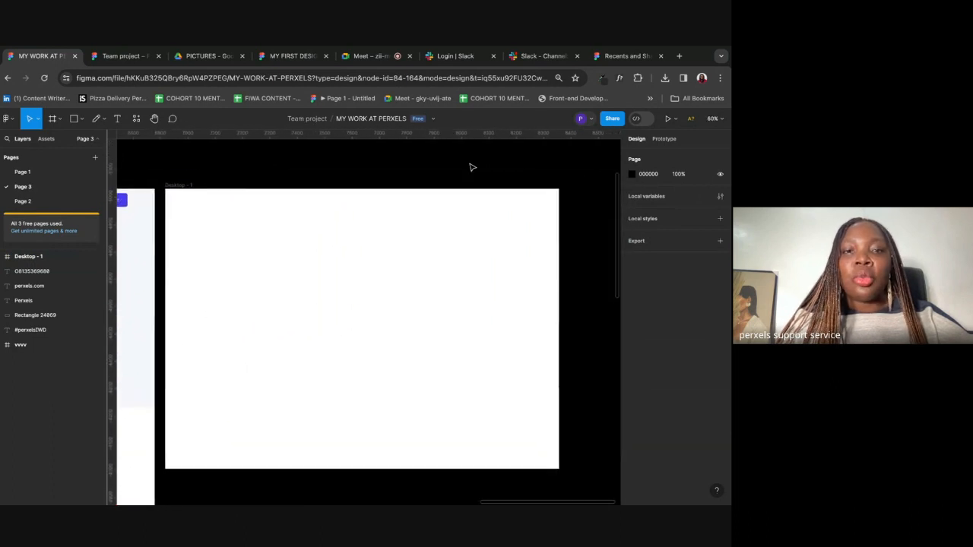
{"action": "left_click", "coordinate": [186, 189]}
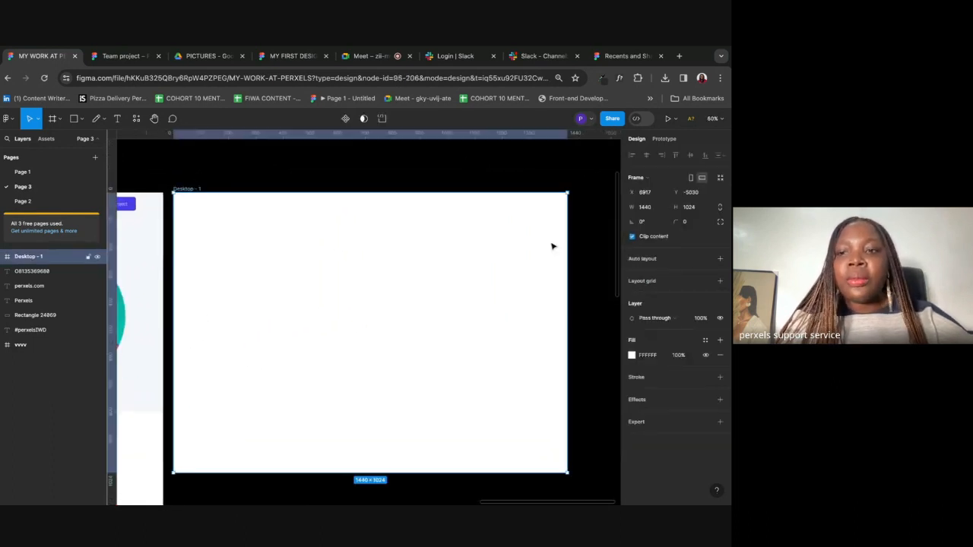
{"action": "left_click", "coordinate": [639, 281]}
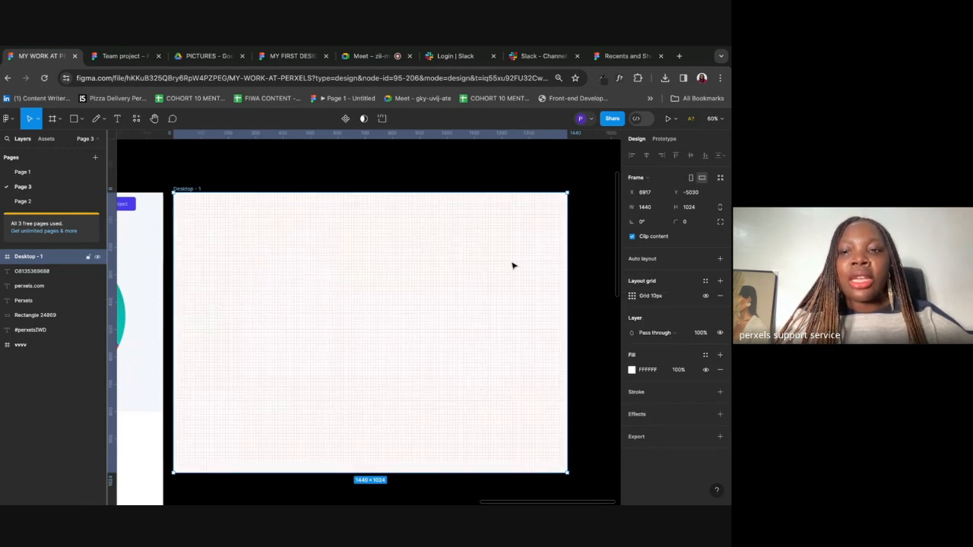
Step: Change the layout grid to 12 columns with a margin of 100
{"action": "left_click", "coordinate": [631, 297]}
{"action": "left_click", "coordinate": [538, 299]}
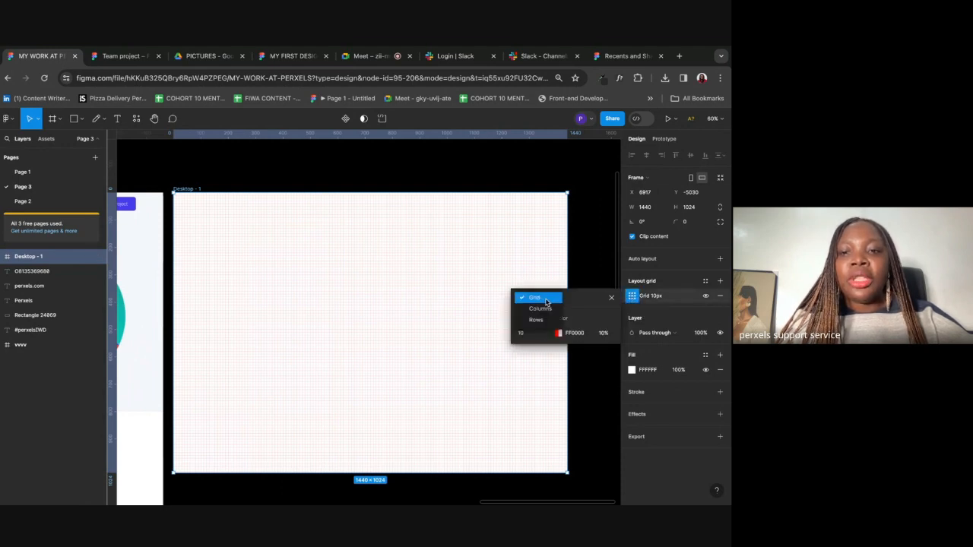
{"action": "left_click", "coordinate": [542, 310]}
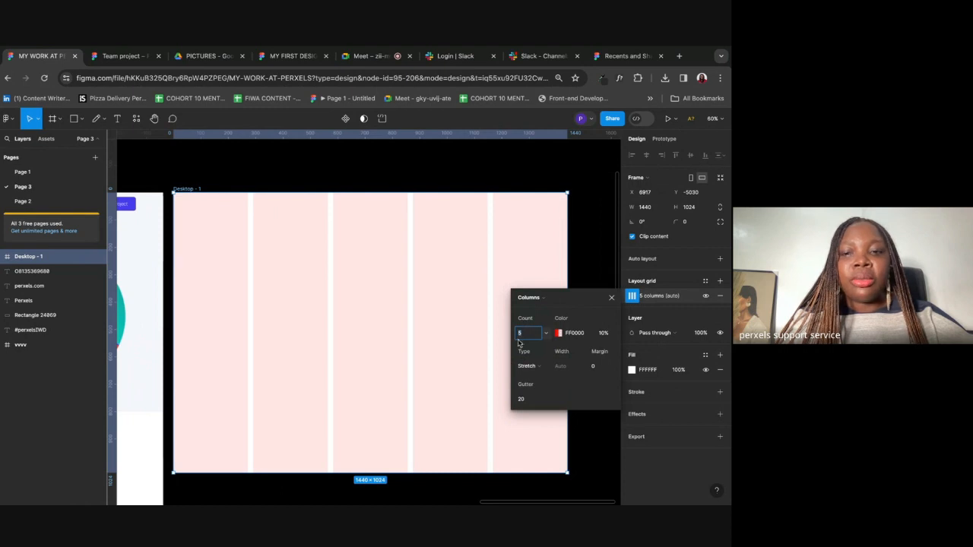
{"action": "type", "text": "12"}
{"action": "left_click", "coordinate": [602, 370]}
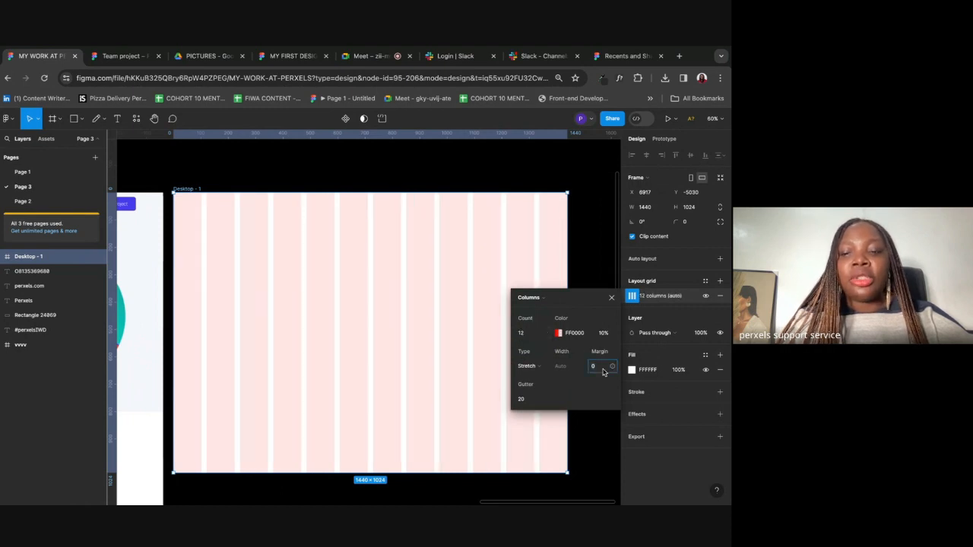
{"action": "type", "text": "100"}
{"action": "key", "text": "Return"}
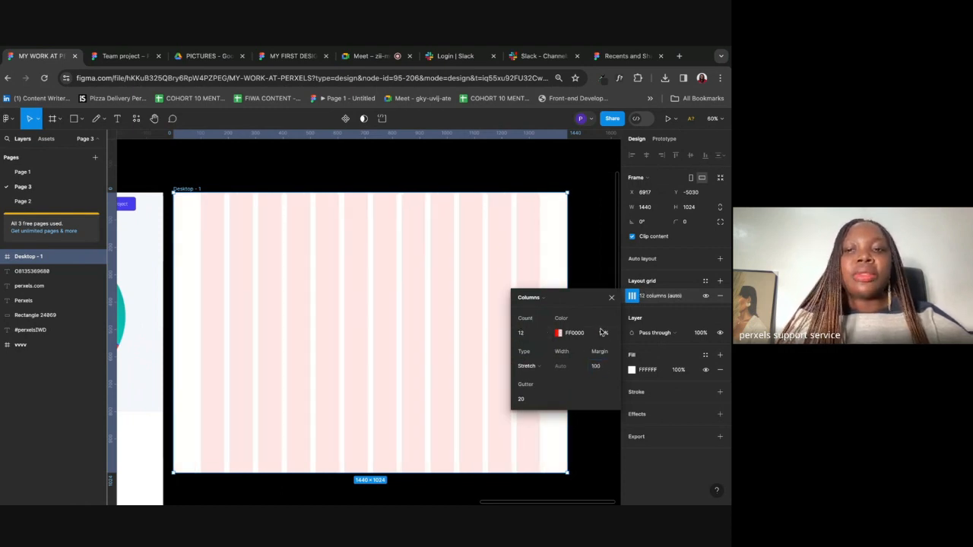
{"action": "left_click", "coordinate": [611, 299]}
{"action": "left_click", "coordinate": [597, 296]}
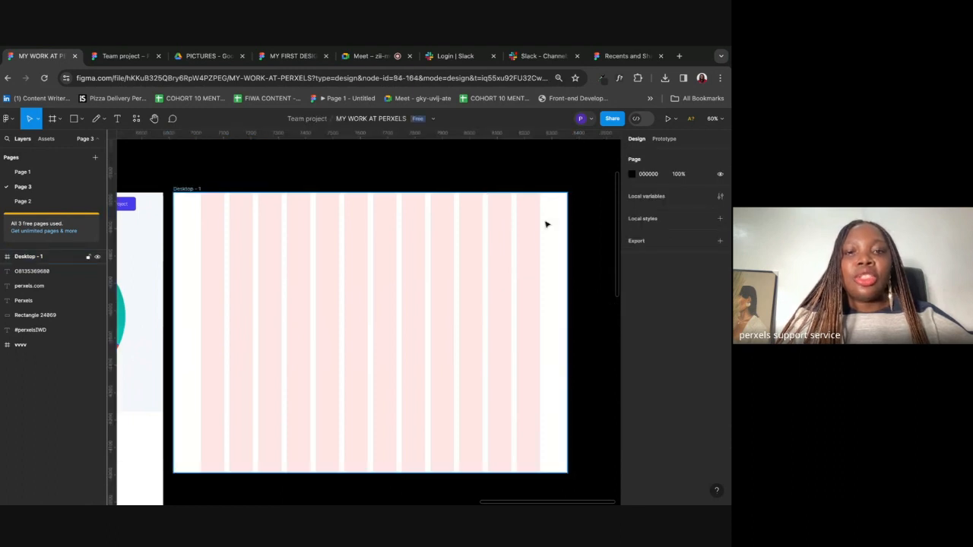
Step: Inspect the styling of the reference logo text in the vvvv frame
{"action": "scroll", "coordinate": [473, 303], "scroll_direction": "down", "scroll_amount": 3}
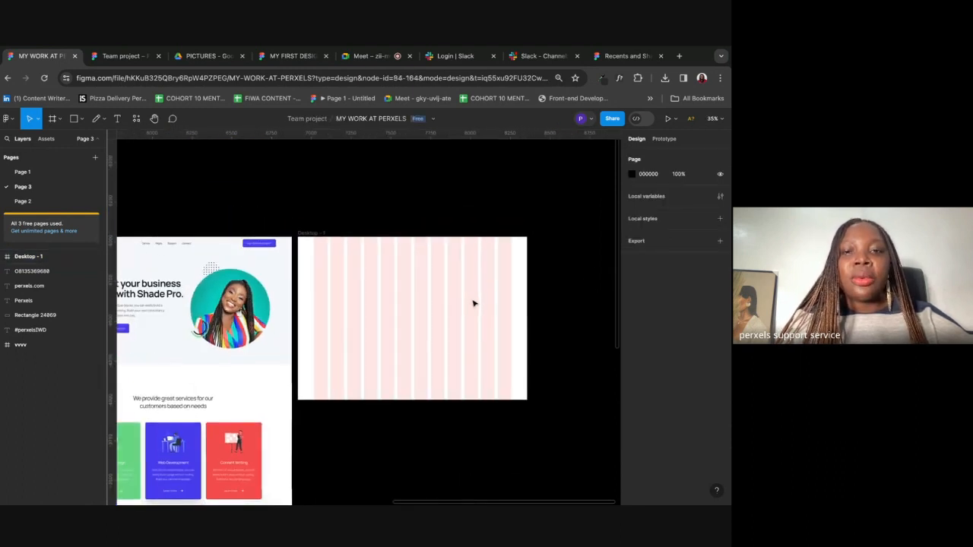
{"action": "scroll", "coordinate": [472, 304], "scroll_direction": "left", "scroll_amount": 3}
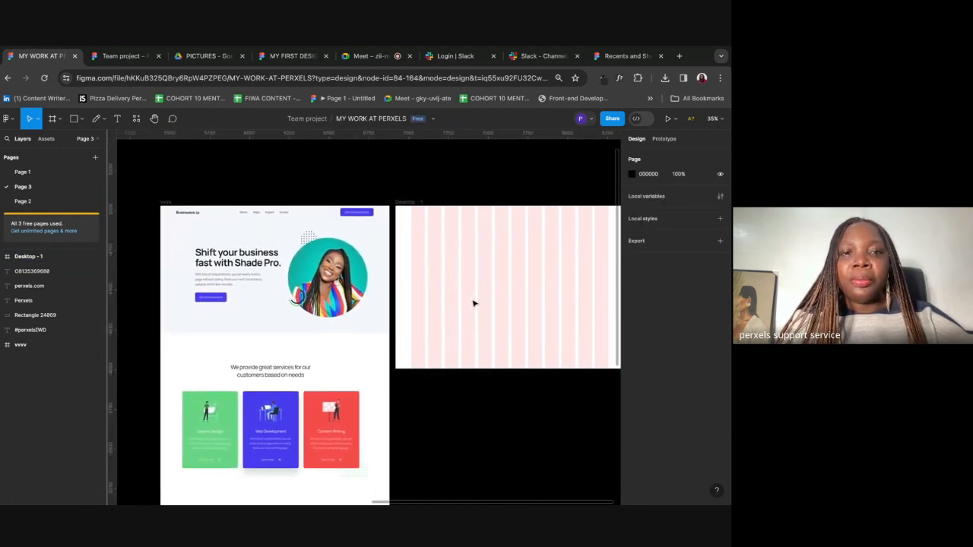
{"action": "scroll", "coordinate": [473, 304], "scroll_direction": "right", "scroll_amount": 1}
{"action": "scroll", "coordinate": [473, 303], "scroll_direction": "down", "scroll_amount": 1}
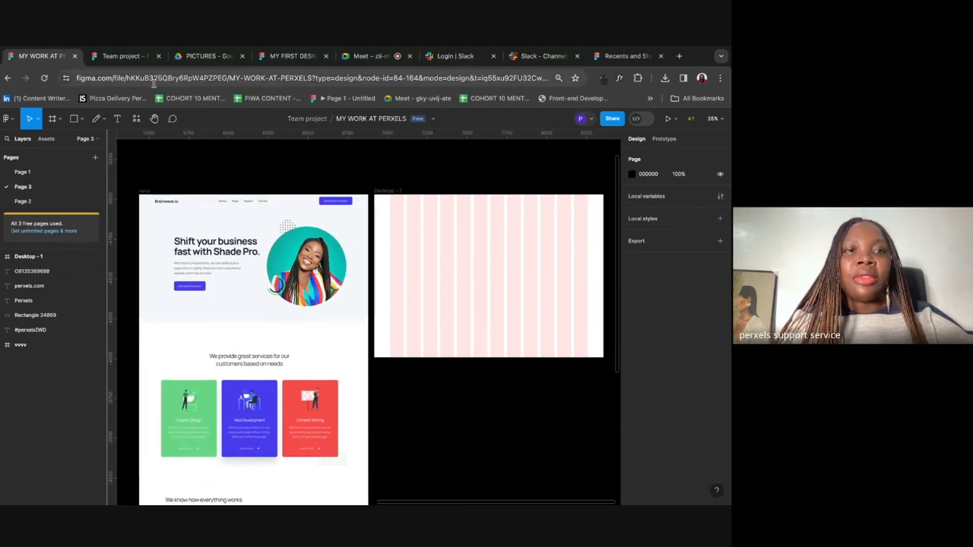
{"action": "left_click", "coordinate": [164, 202]}
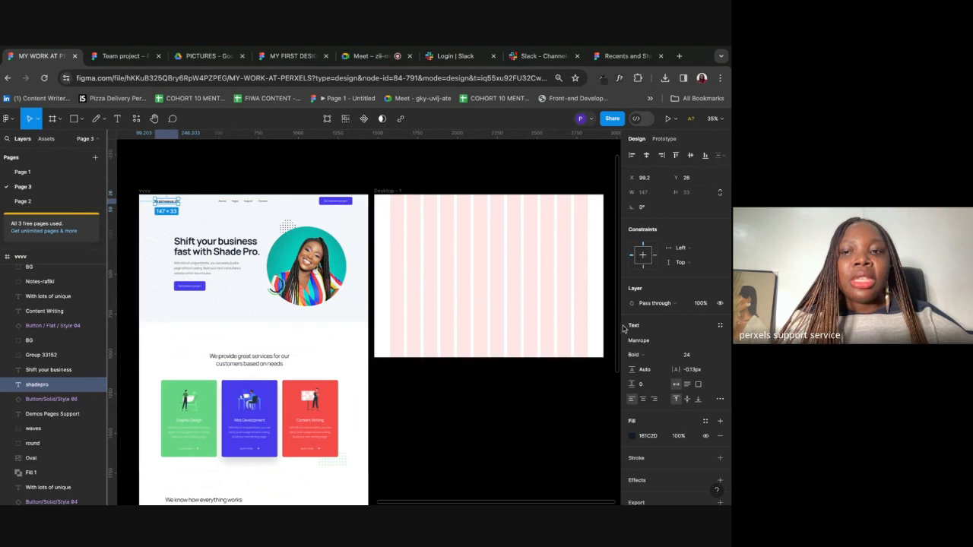
{"action": "left_click", "coordinate": [437, 183]}
Step: Type a Brainwave.io text at the frame's top-left and set its font size to 28
{"action": "left_click", "coordinate": [120, 119]}
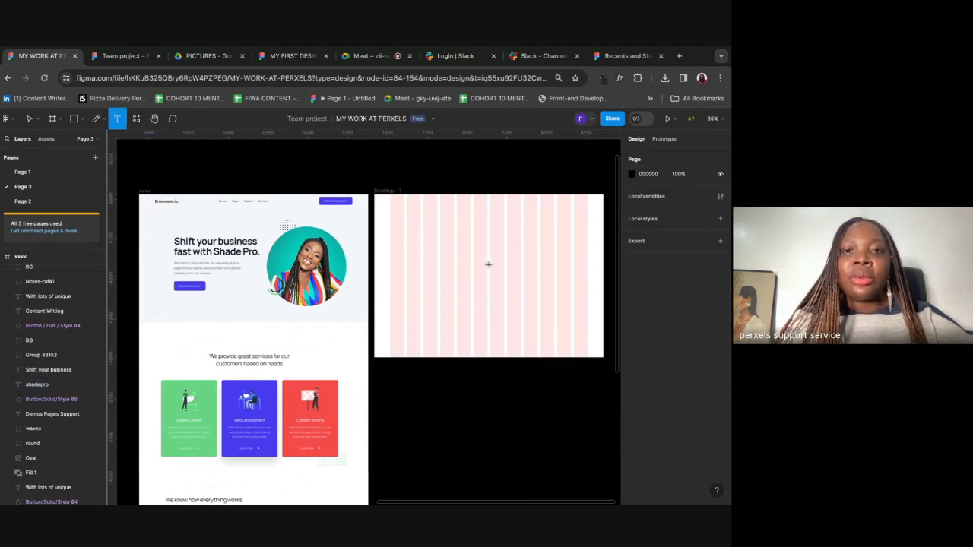
{"action": "left_click", "coordinate": [391, 203]}
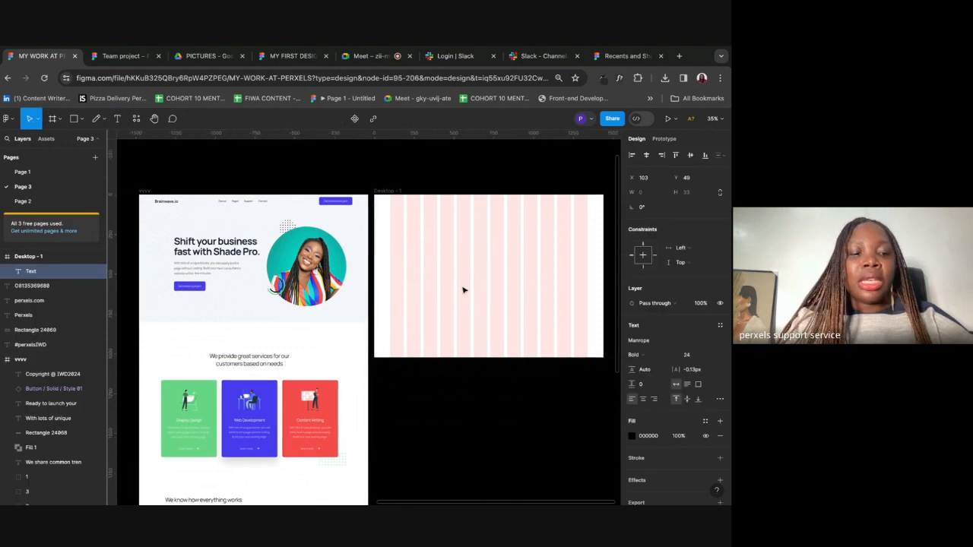
{"action": "type", "text": "8"}
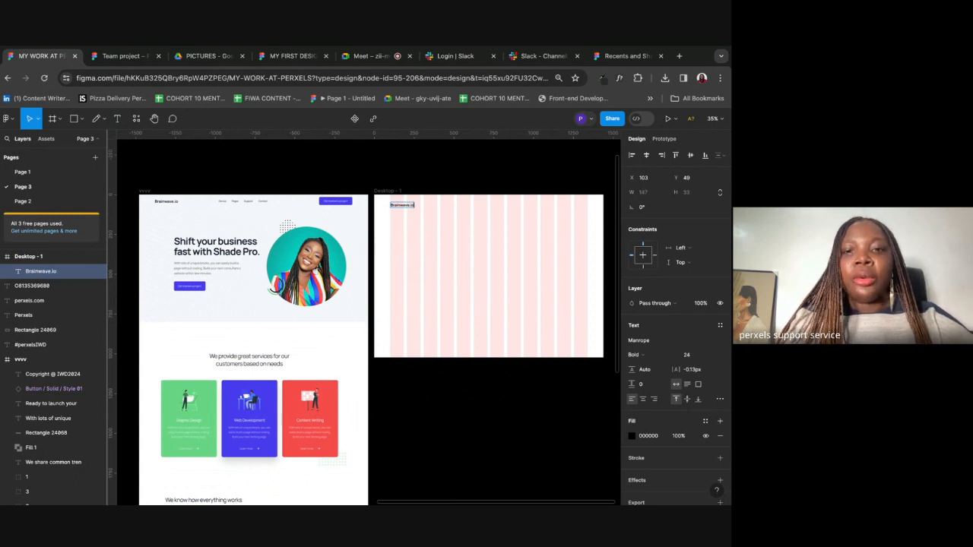
{"action": "left_click", "coordinate": [508, 279]}
{"action": "left_click", "coordinate": [694, 358]}
{"action": "type", "text": "28"}
{"action": "key", "text": "Return"}
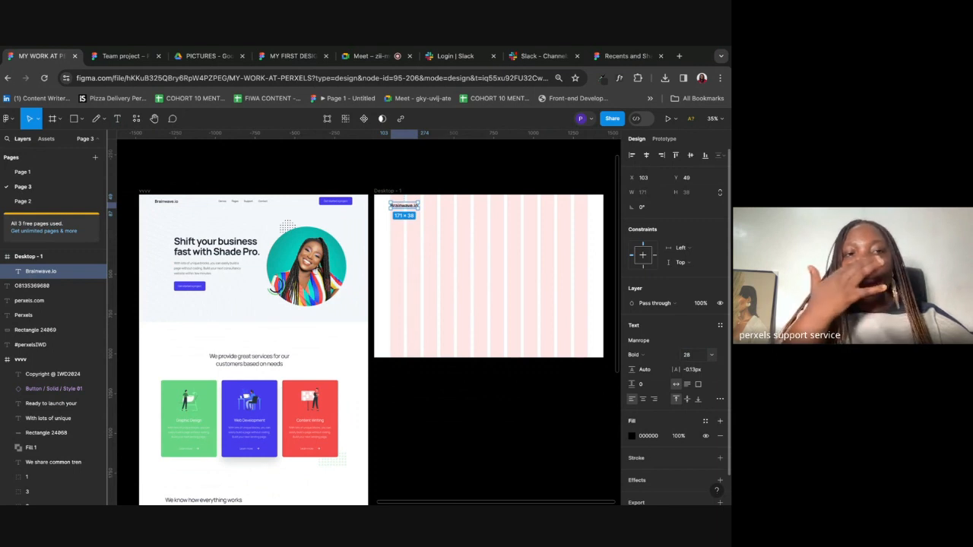
{"action": "left_click", "coordinate": [526, 246]}
{"action": "scroll", "coordinate": [526, 245], "scroll_direction": "down", "scroll_amount": 1}
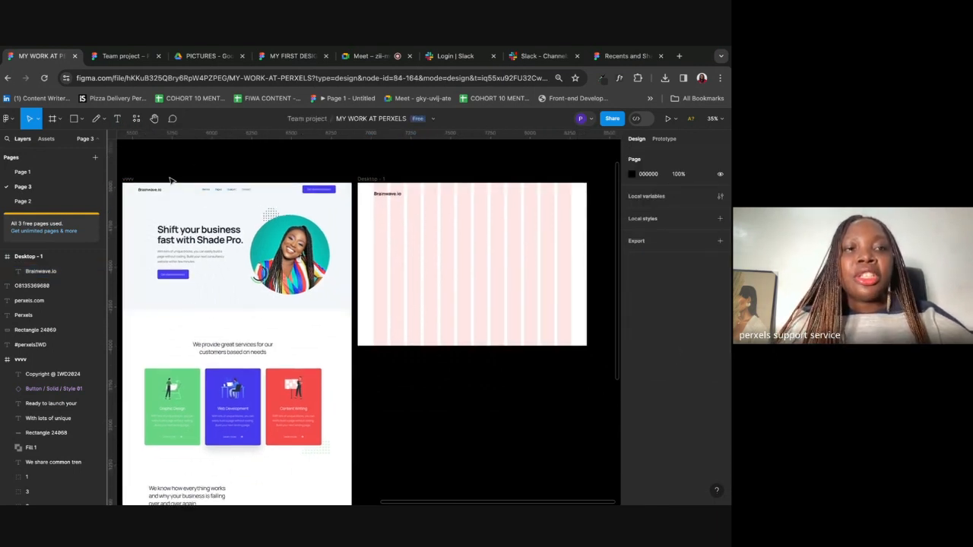
Step: Add a Demos text right of the logo with font size 18
{"action": "left_click", "coordinate": [118, 122]}
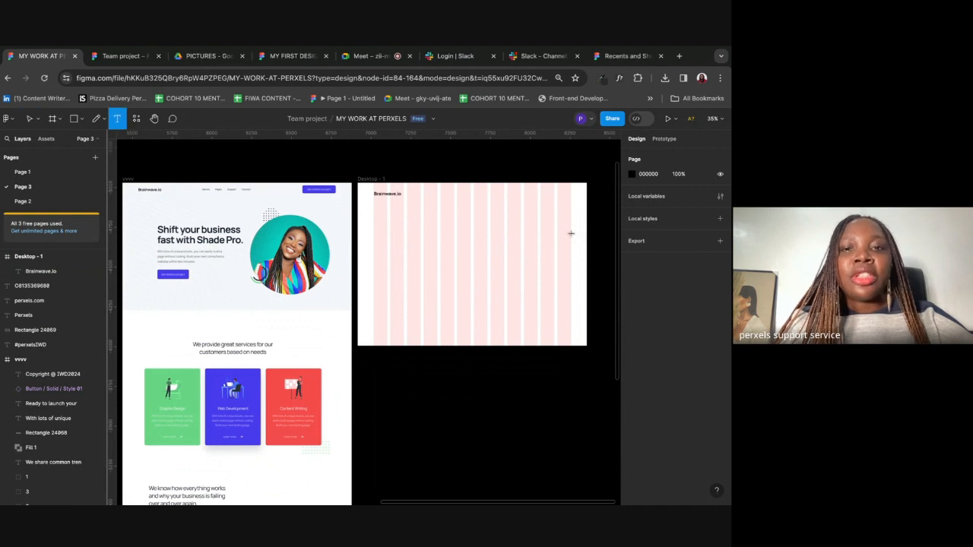
{"action": "left_click", "coordinate": [444, 194]}
{"action": "type", "text": "F"}
{"action": "type", "text": "Demos"}
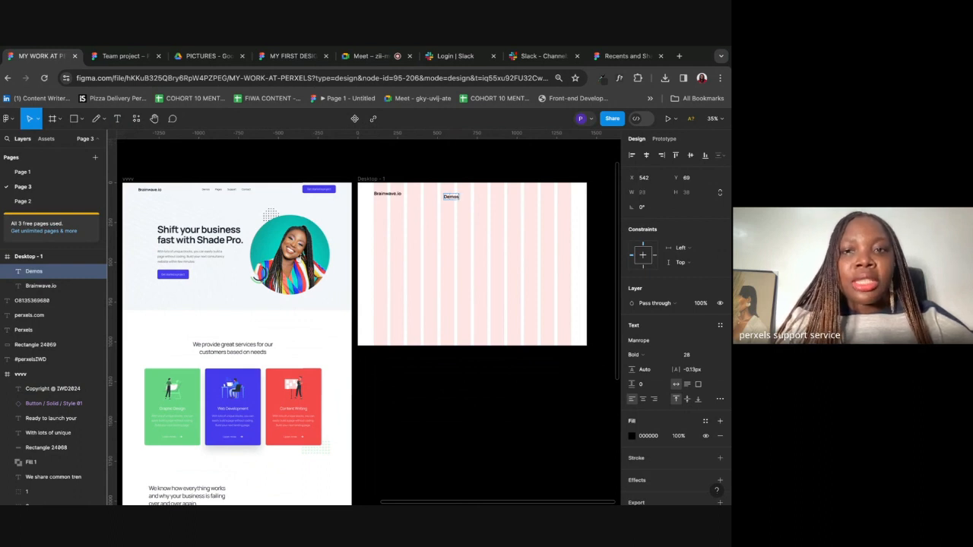
{"action": "key", "text": "Escape"}
{"action": "left_click", "coordinate": [688, 354]}
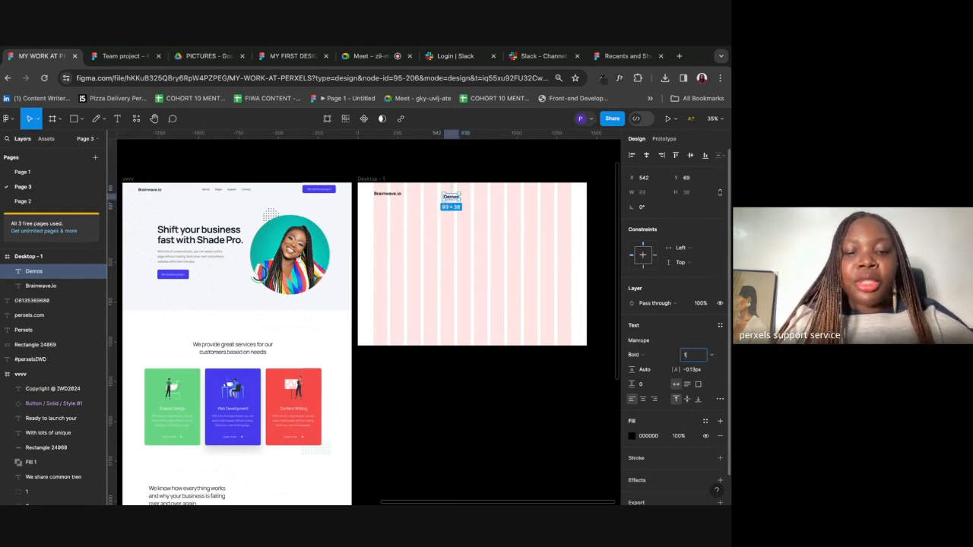
{"action": "type", "text": "18"}
{"action": "key", "text": "Return"}
Step: Nudge Demos up so it lines up with the Brainwave.io logo
{"action": "left_click", "coordinate": [510, 265]}
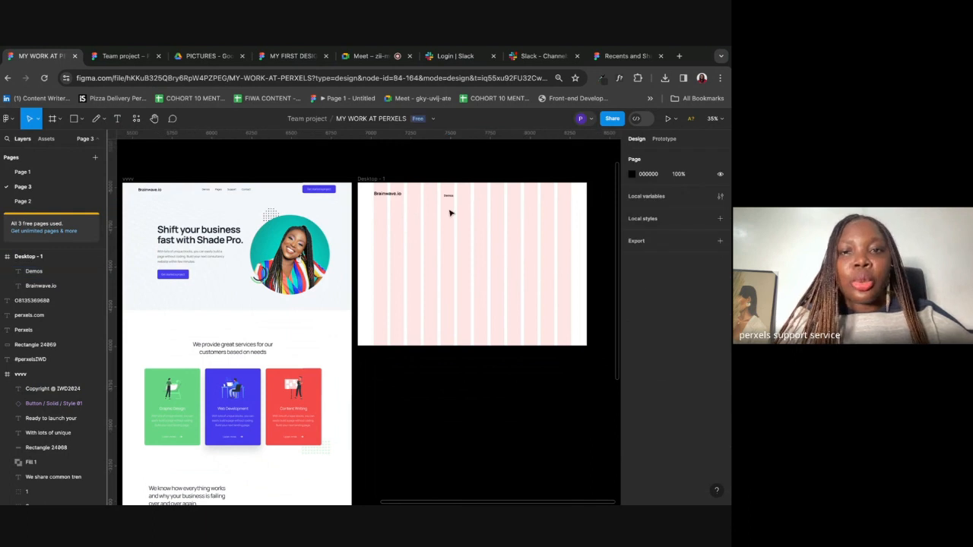
{"action": "left_click_drag", "start_coordinate": [449, 199], "coordinate": [451, 196]}
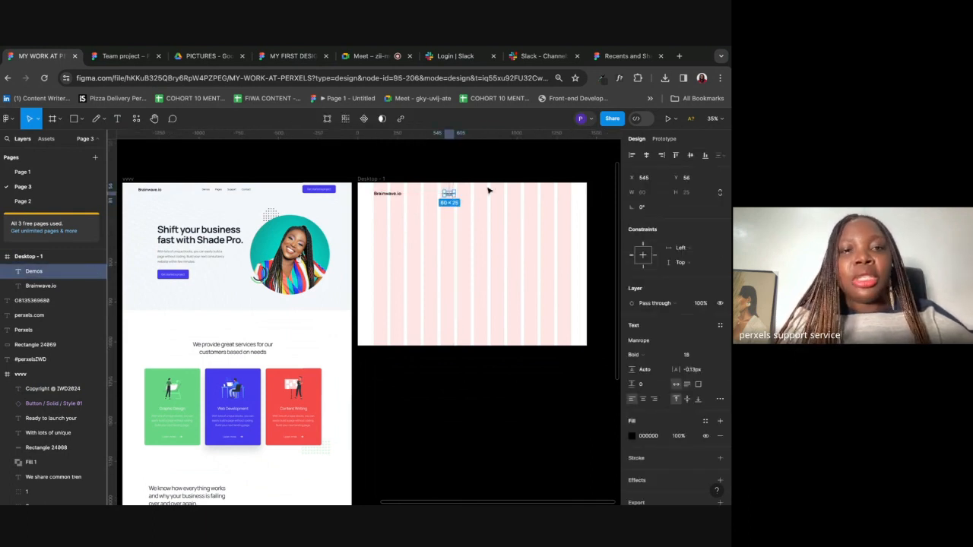
{"action": "scroll", "coordinate": [488, 191], "scroll_direction": "up", "scroll_amount": 5}
{"action": "scroll", "coordinate": [489, 190], "scroll_direction": "right", "scroll_amount": 4}
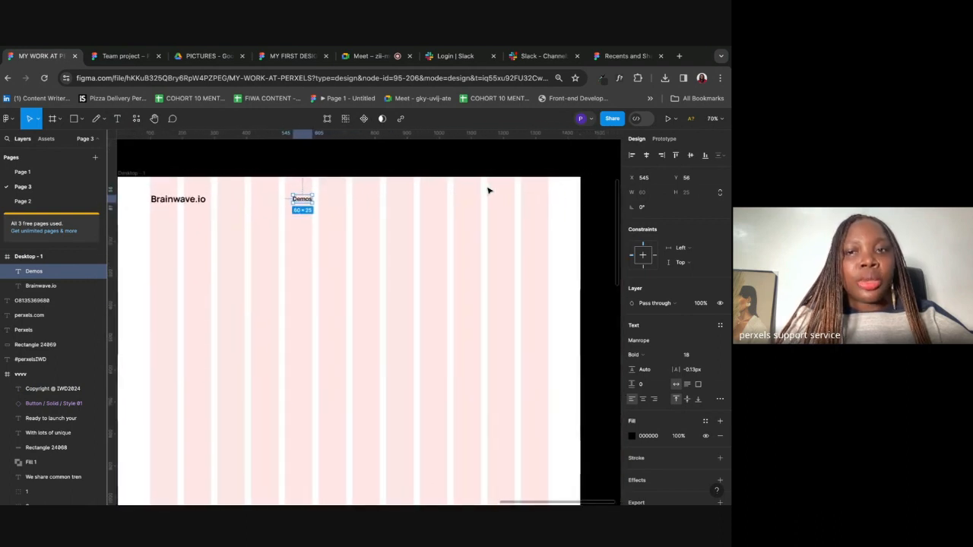
{"action": "left_click", "coordinate": [478, 206]}
{"action": "scroll", "coordinate": [478, 206], "scroll_direction": "left", "scroll_amount": 2}
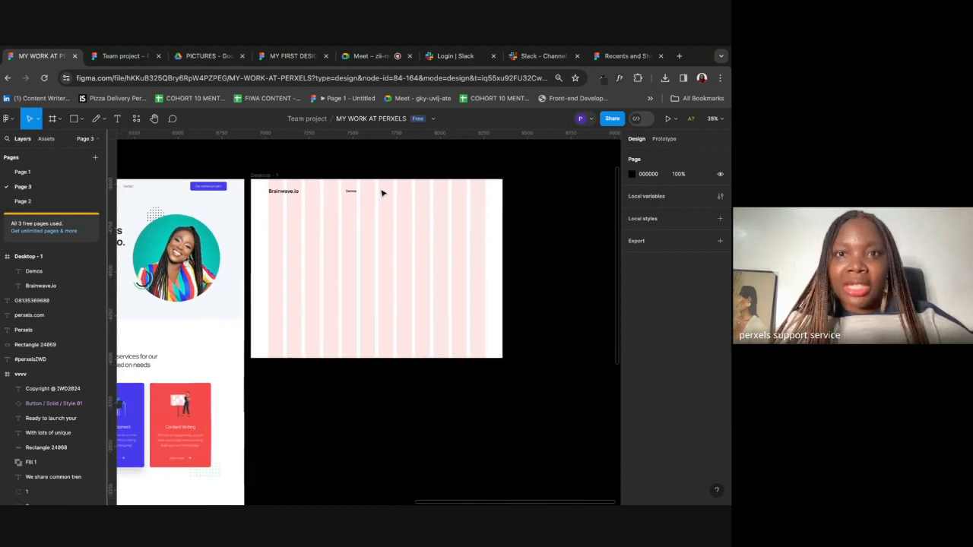
{"action": "scroll", "coordinate": [380, 191], "scroll_direction": "left", "scroll_amount": 5}
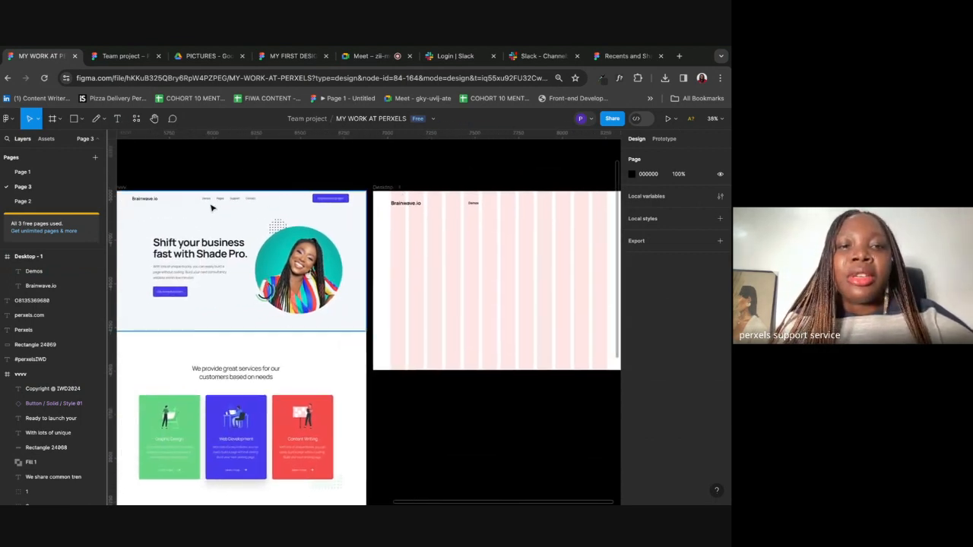
{"action": "scroll", "coordinate": [521, 180], "scroll_direction": "up", "scroll_amount": 2}
{"action": "scroll", "coordinate": [521, 180], "scroll_direction": "up", "scroll_amount": 5}
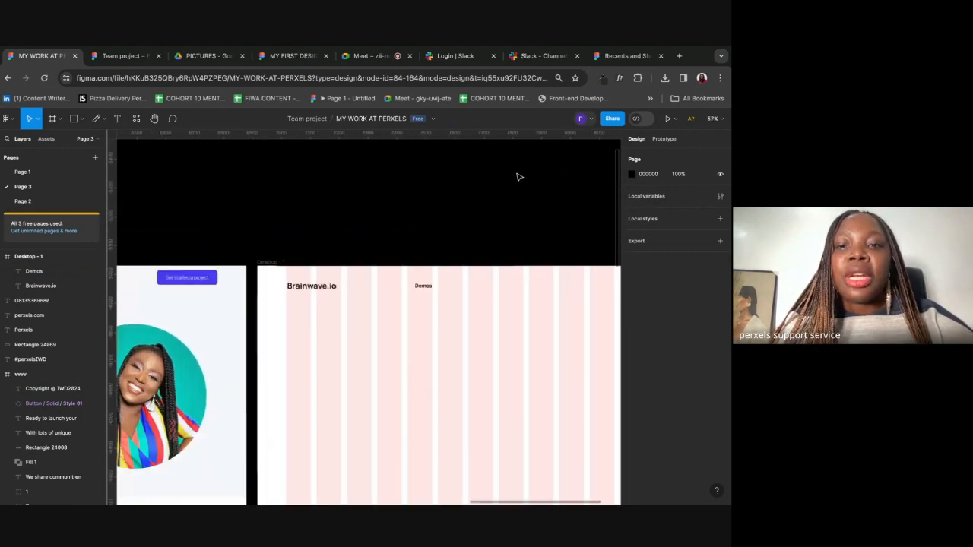
Step: Edit the Demos text in the header
{"action": "double_click", "coordinate": [359, 210]}
{"action": "left_click", "coordinate": [368, 210]}
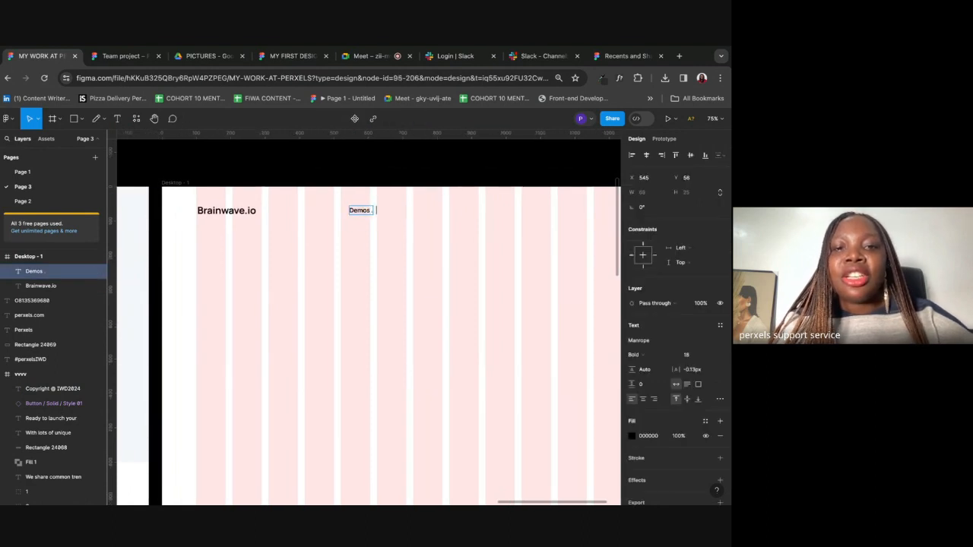
{"action": "type", "text": ". sdsfg"}
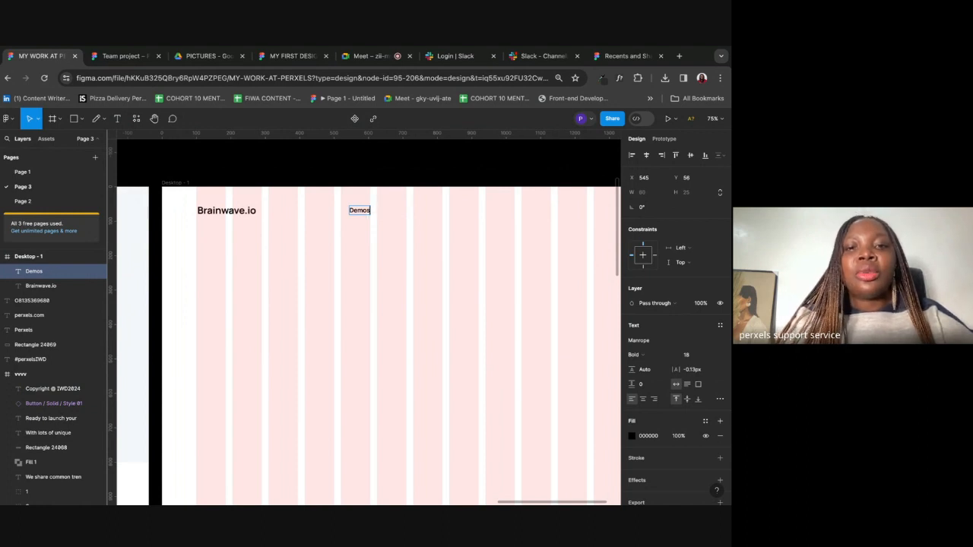
{"action": "key", "text": "Escape"}
Step: Duplicate Demos, move the copy right, and rename it Pages
{"action": "scroll", "coordinate": [403, 225], "scroll_direction": "down", "scroll_amount": 5}
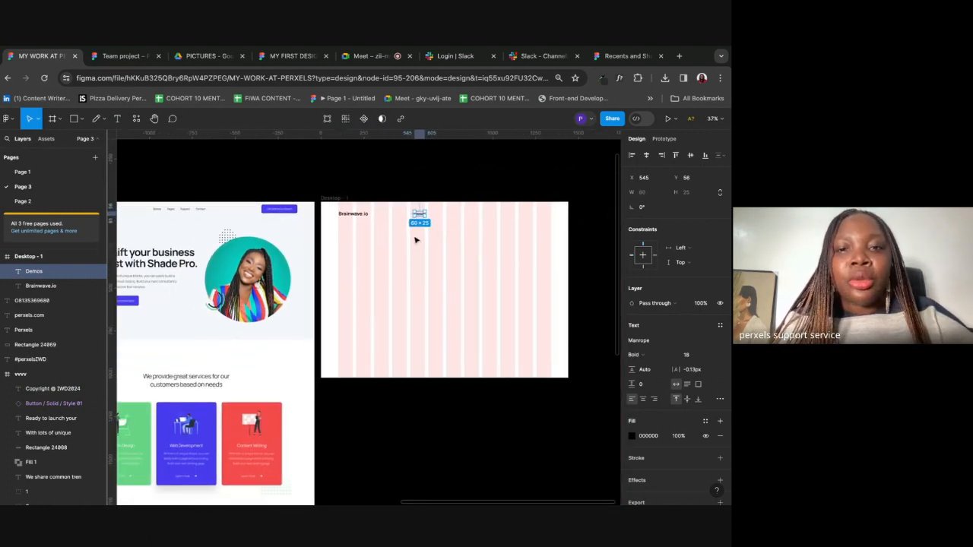
{"action": "key", "text": "super+d"}
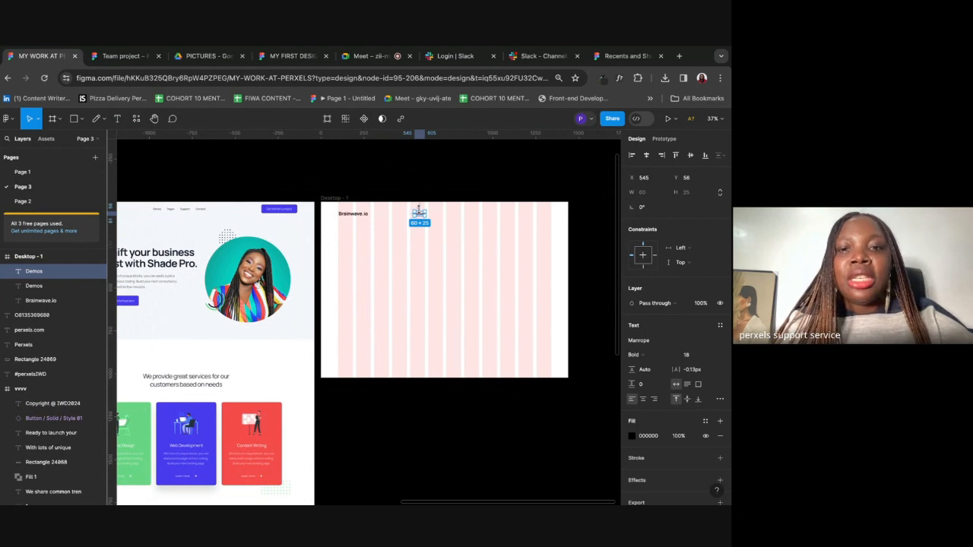
{"action": "left_click_drag", "start_coordinate": [421, 215], "coordinate": [437, 214]}
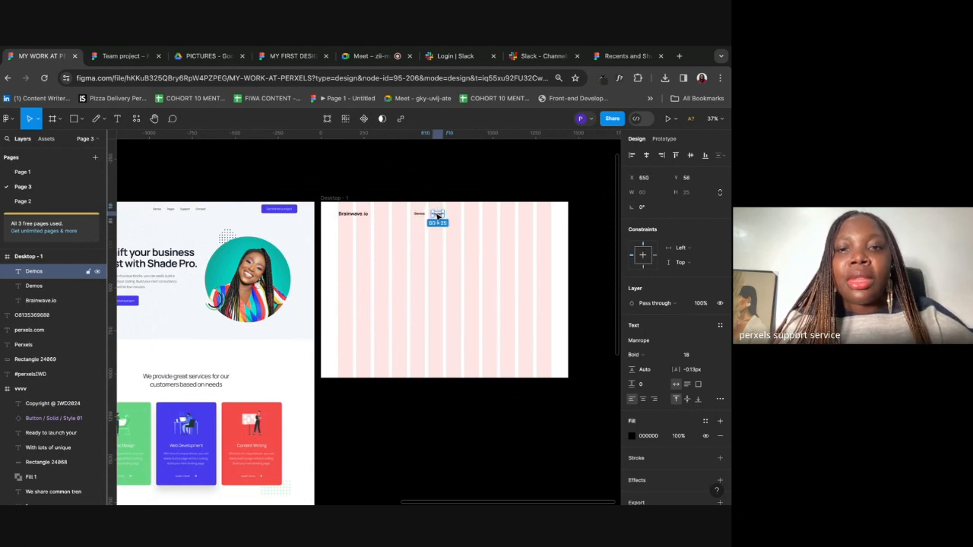
{"action": "type", "text": "Pages"}
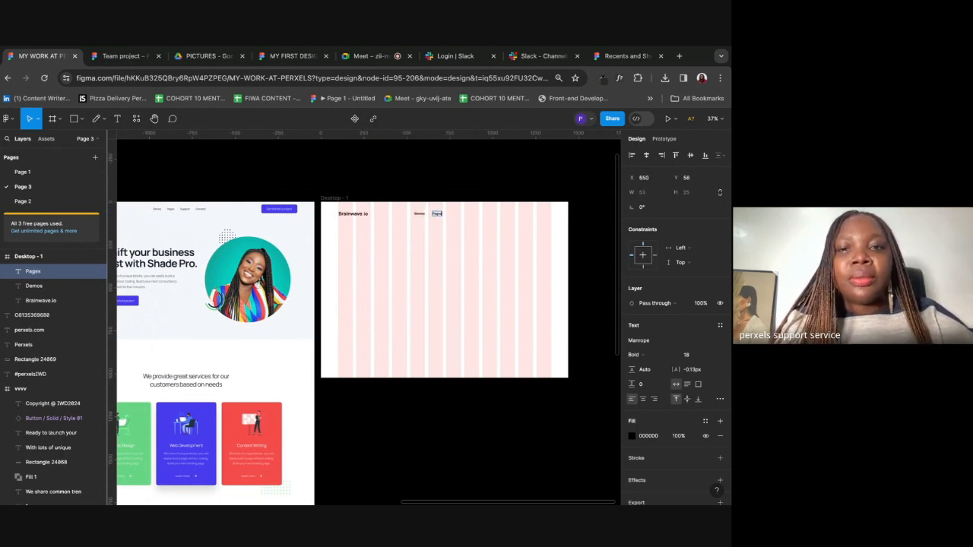
{"action": "key", "text": "Escape"}
{"action": "scroll", "coordinate": [465, 251], "scroll_direction": "up", "scroll_amount": 5}
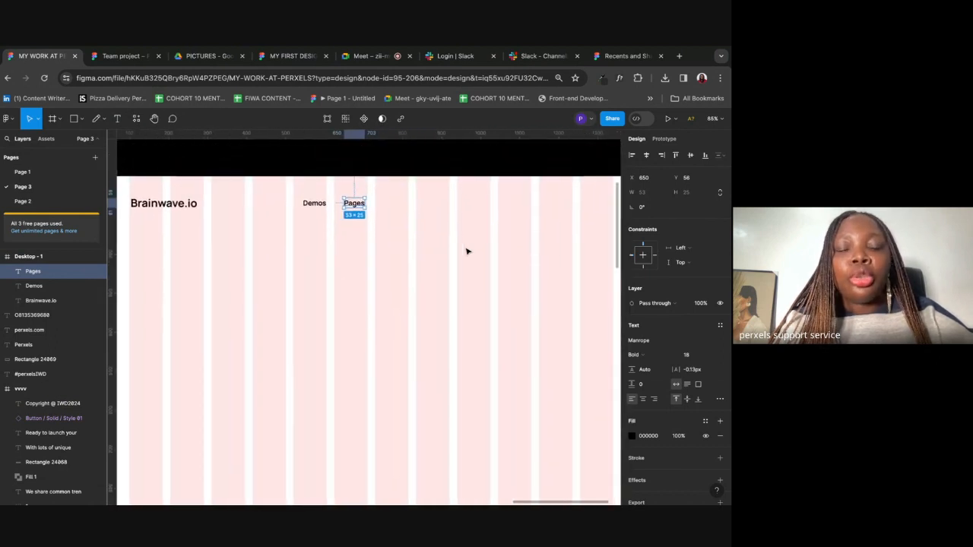
Step: Duplicate Pages, place it further right, and rename it Support
{"action": "key", "text": "ctrl+d"}
{"action": "left_click_drag", "start_coordinate": [361, 205], "coordinate": [392, 206]}
{"action": "double_click", "coordinate": [393, 203]}
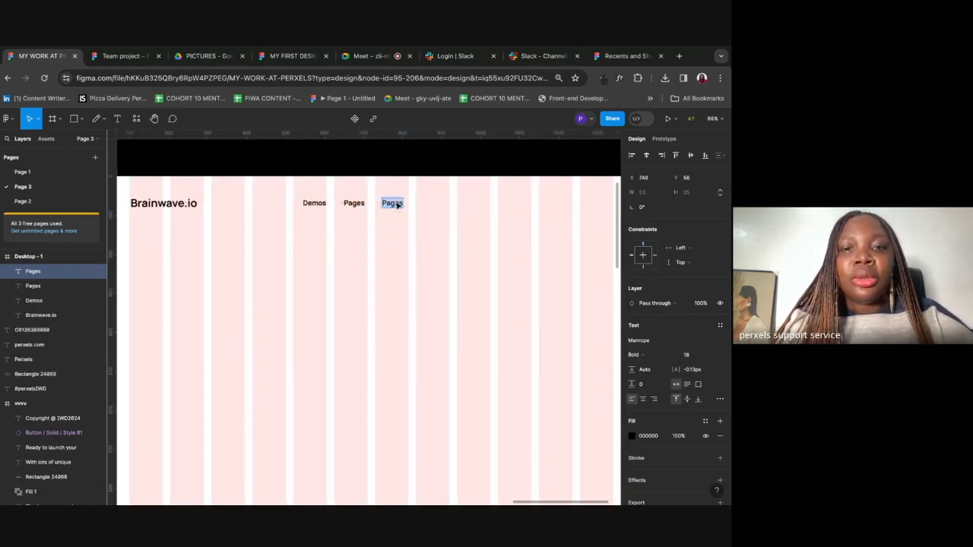
{"action": "scroll", "coordinate": [394, 202], "scroll_direction": "down", "scroll_amount": 5}
{"action": "scroll", "coordinate": [395, 202], "scroll_direction": "left", "scroll_amount": 5}
{"action": "scroll", "coordinate": [394, 202], "scroll_direction": "up", "scroll_amount": 1}
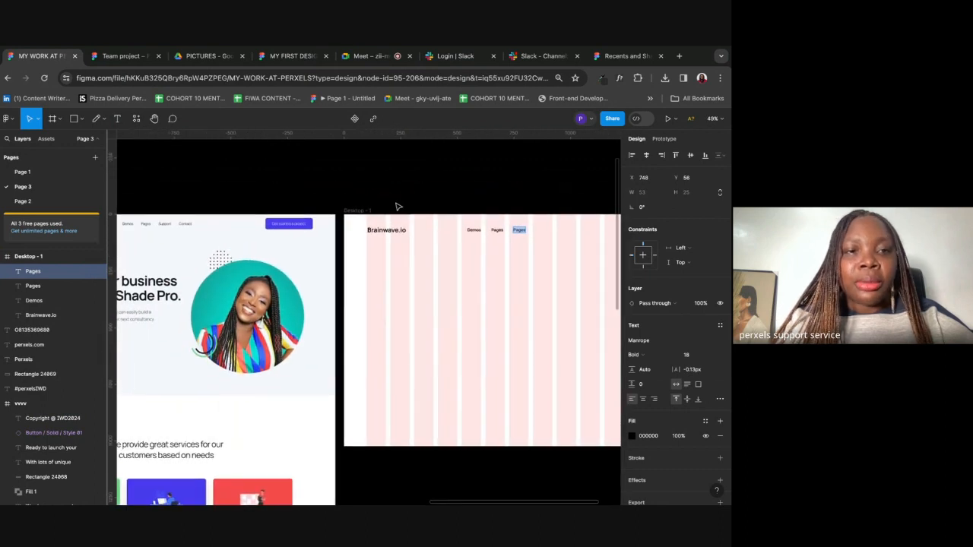
{"action": "type", "text": "Suppo"}
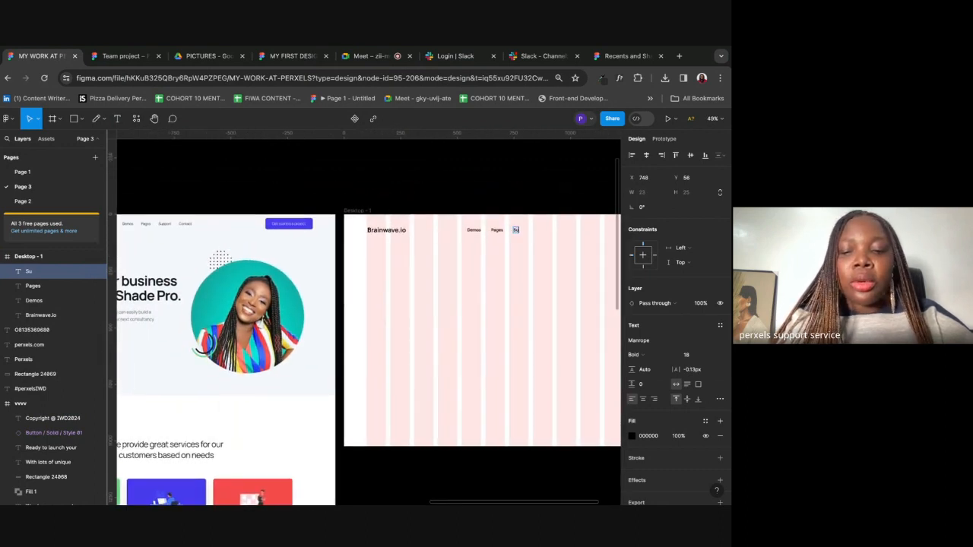
{"action": "key", "text": "Escape"}
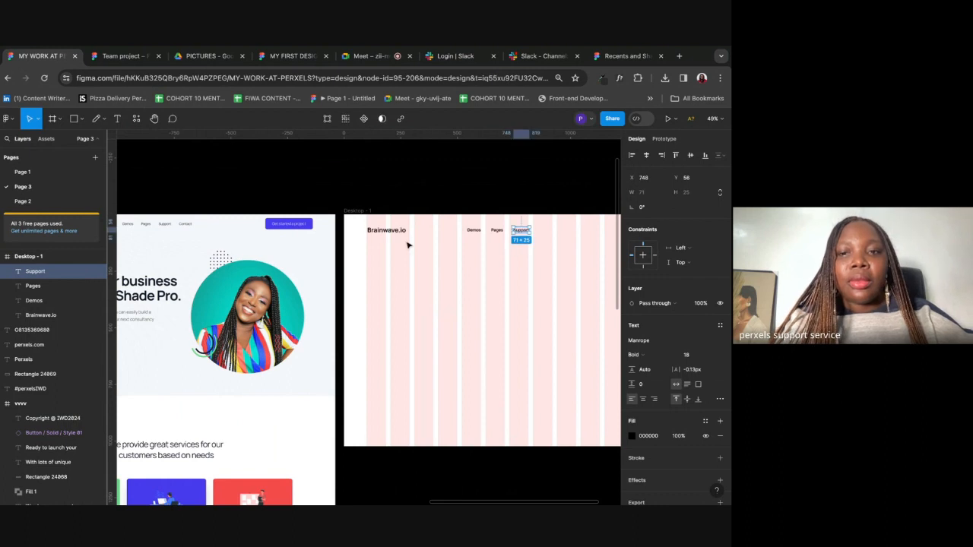
Step: Duplicate Support, place it further right, and rename it Contact
{"action": "scroll", "coordinate": [406, 243], "scroll_direction": "right", "scroll_amount": 3}
{"action": "scroll", "coordinate": [406, 243], "scroll_direction": "down", "scroll_amount": 1}
{"action": "key", "text": "ctrl+d"}
{"action": "left_click_drag", "start_coordinate": [454, 213], "coordinate": [487, 215]}
{"action": "double_click", "coordinate": [482, 210]}
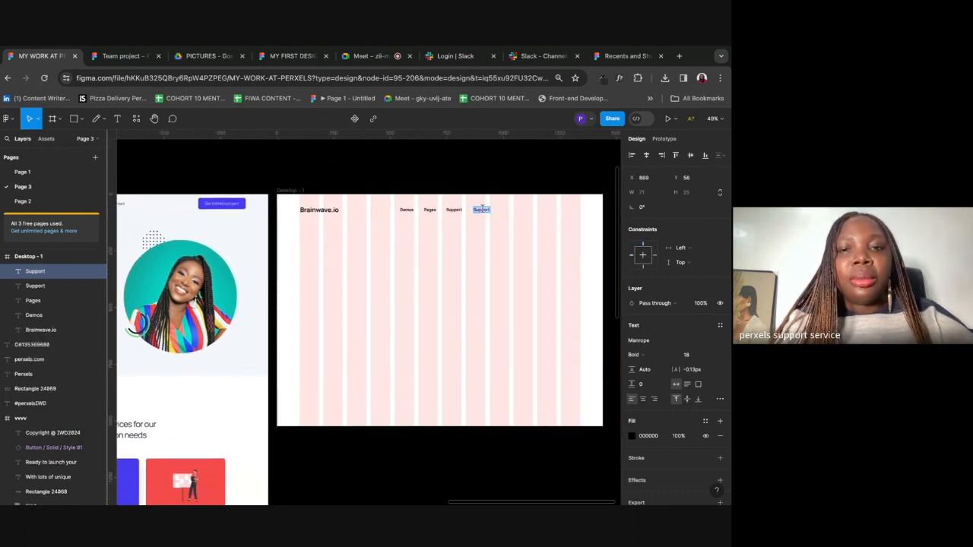
{"action": "scroll", "coordinate": [483, 209], "scroll_direction": "left", "scroll_amount": 2}
{"action": "type", "text": "Contact"}
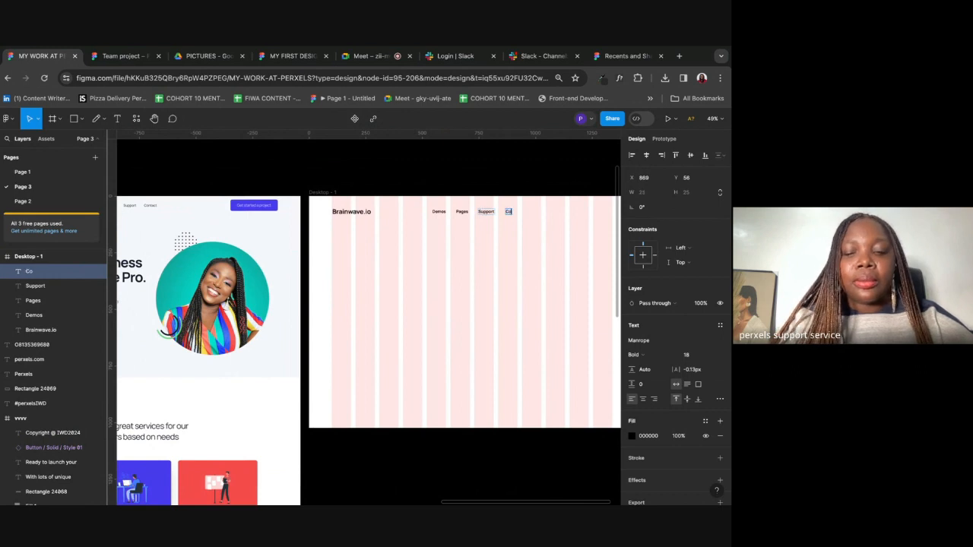
{"action": "left_click", "coordinate": [548, 295]}
Step: Select all four nav links together to check the row
{"action": "scroll", "coordinate": [548, 295], "scroll_direction": "right", "scroll_amount": 1}
{"action": "scroll", "coordinate": [401, 176], "scroll_direction": "up", "scroll_amount": 2}
{"action": "left_click_drag", "start_coordinate": [386, 261], "coordinate": [495, 221]}
{"action": "left_click", "coordinate": [504, 276]}
{"action": "scroll", "coordinate": [505, 276], "scroll_direction": "up", "scroll_amount": 4}
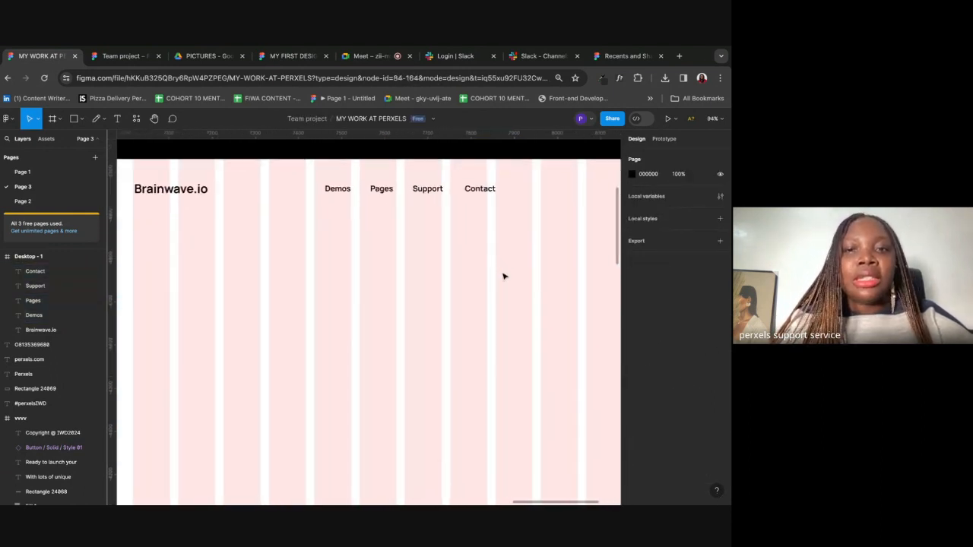
{"action": "scroll", "coordinate": [504, 276], "scroll_direction": "up", "scroll_amount": 1}
{"action": "scroll", "coordinate": [504, 276], "scroll_direction": "right", "scroll_amount": 1}
{"action": "left_click", "coordinate": [318, 214]}
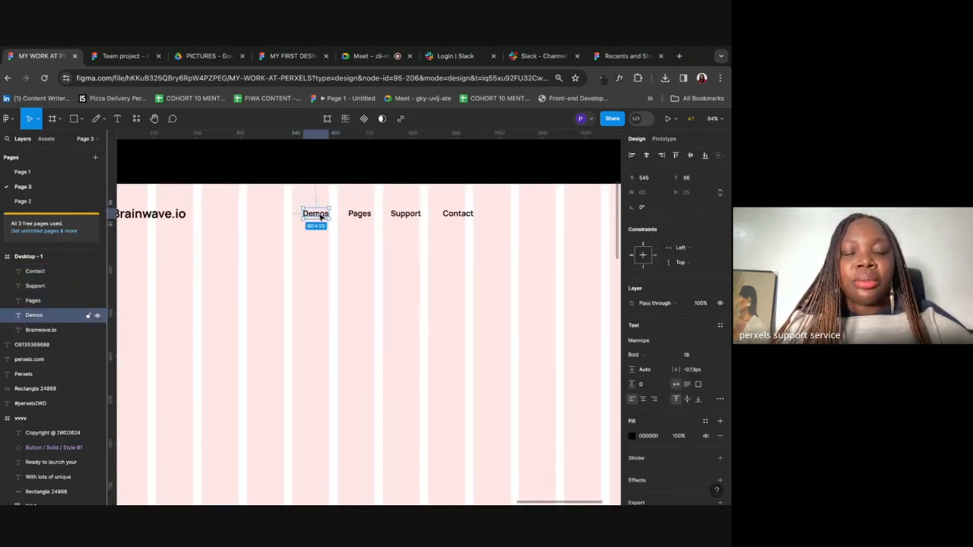
{"action": "left_click", "coordinate": [359, 216]}
{"action": "left_click", "coordinate": [405, 215]}
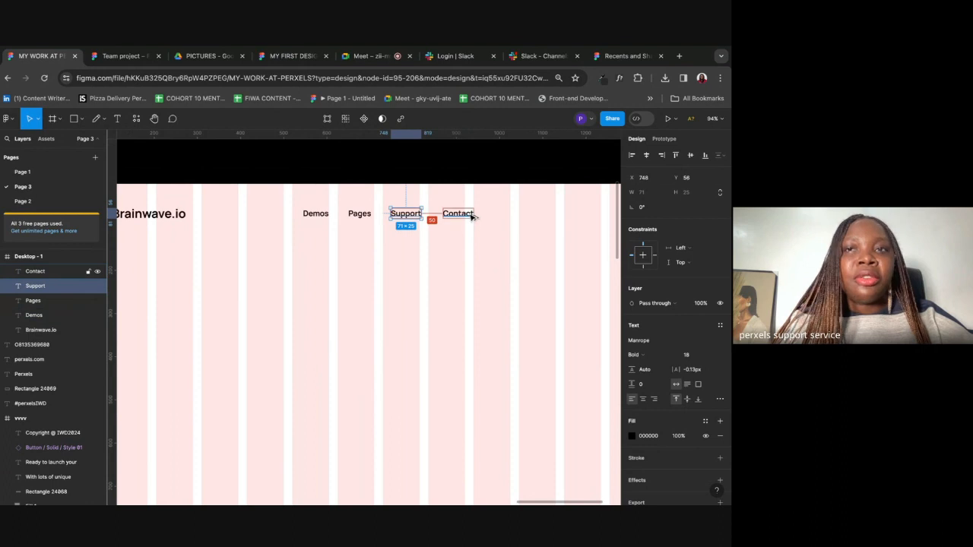
{"action": "left_click_drag", "start_coordinate": [404, 237], "coordinate": [459, 209]}
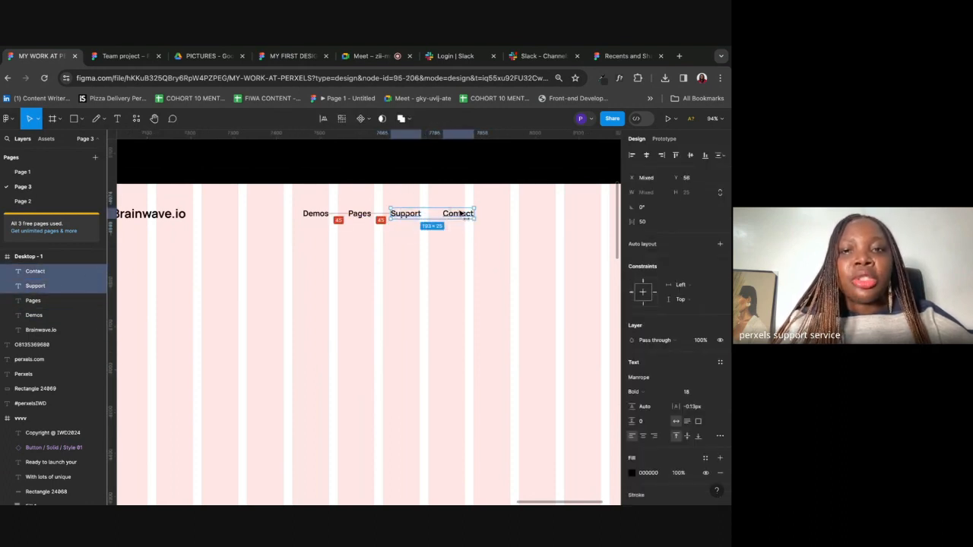
{"action": "left_click", "coordinate": [438, 269]}
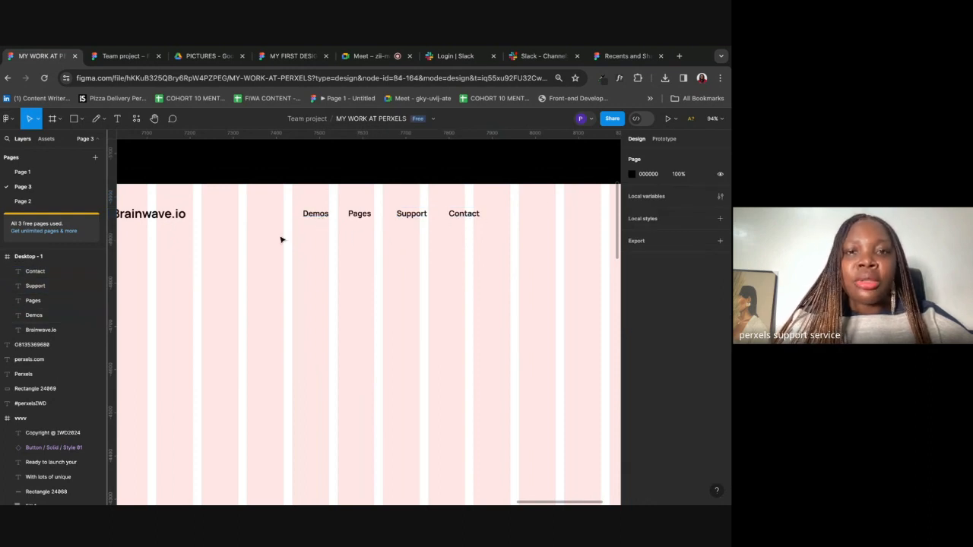
{"action": "left_click", "coordinate": [310, 218]}
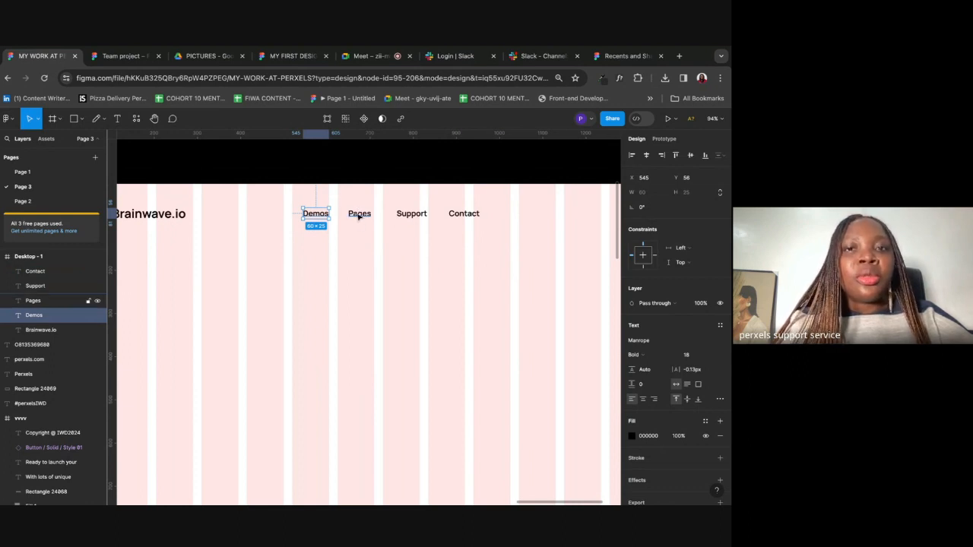
{"action": "key", "text": "alt"}
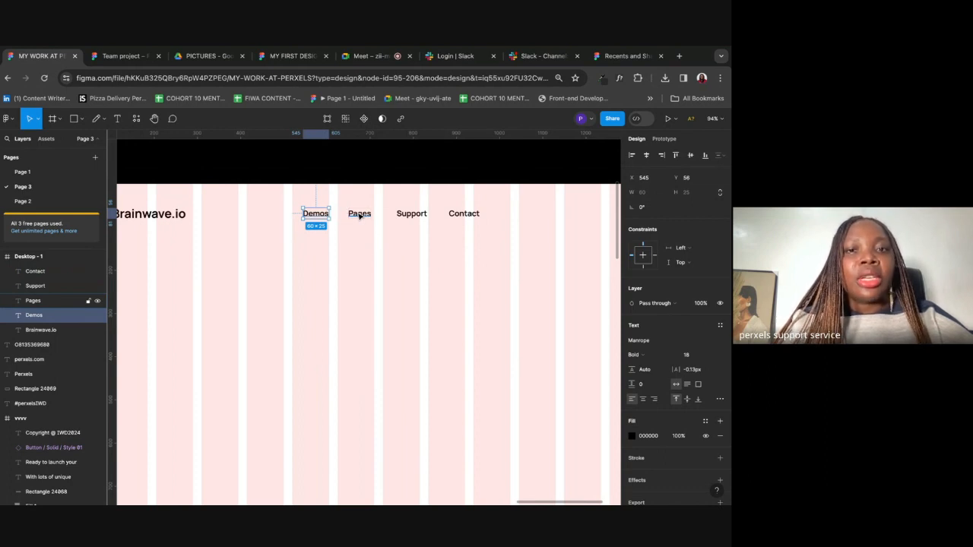
{"action": "left_click", "coordinate": [360, 214]}
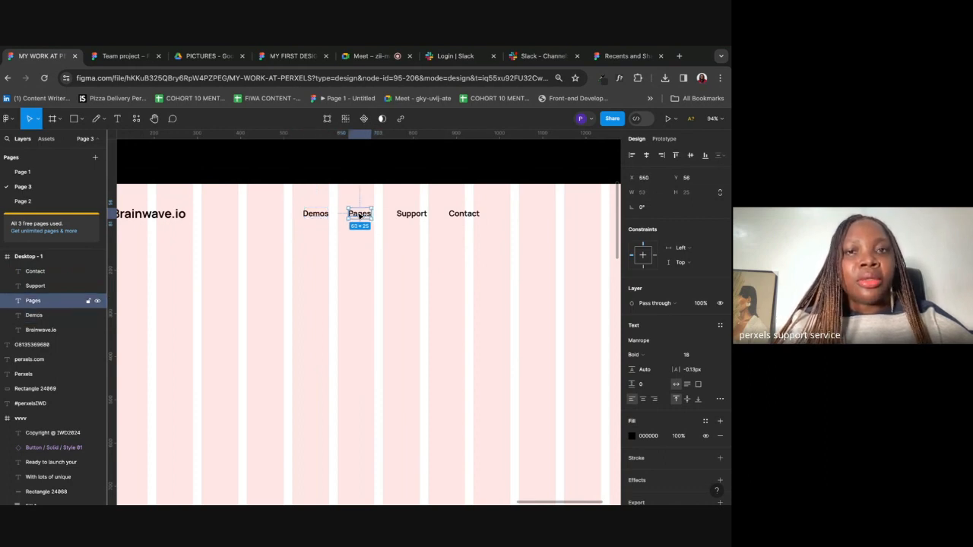
{"action": "key", "text": "alt"}
{"action": "left_click", "coordinate": [413, 216]}
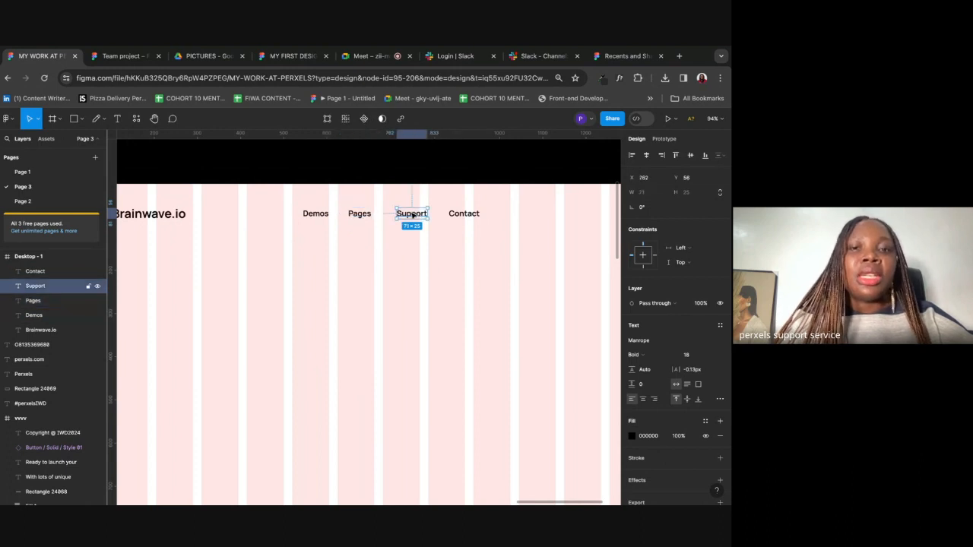
{"action": "key", "text": "alt"}
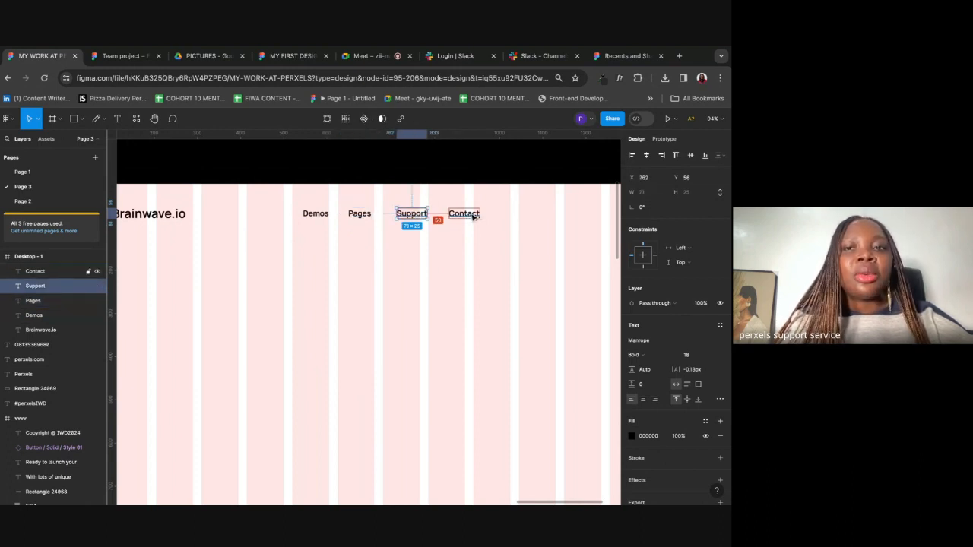
{"action": "left_click", "coordinate": [308, 218]}
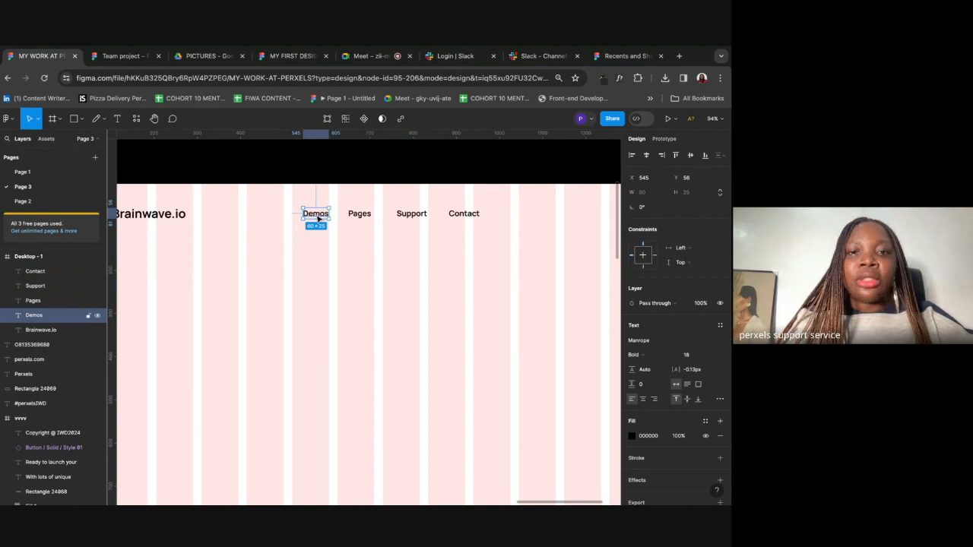
{"action": "scroll", "coordinate": [309, 215], "scroll_direction": "up", "scroll_amount": 5}
{"action": "scroll", "coordinate": [309, 214], "scroll_direction": "up", "scroll_amount": 2}
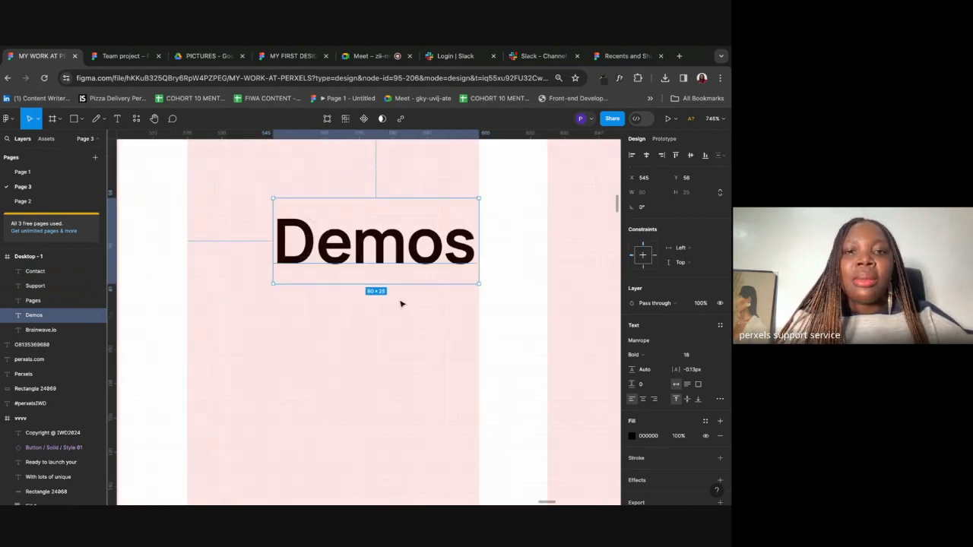
{"action": "scroll", "coordinate": [402, 304], "scroll_direction": "down", "scroll_amount": 4}
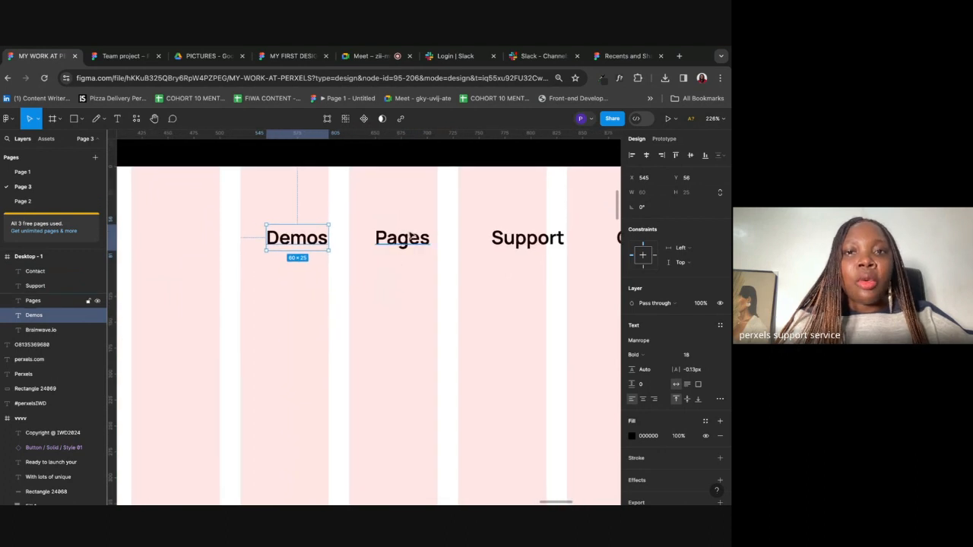
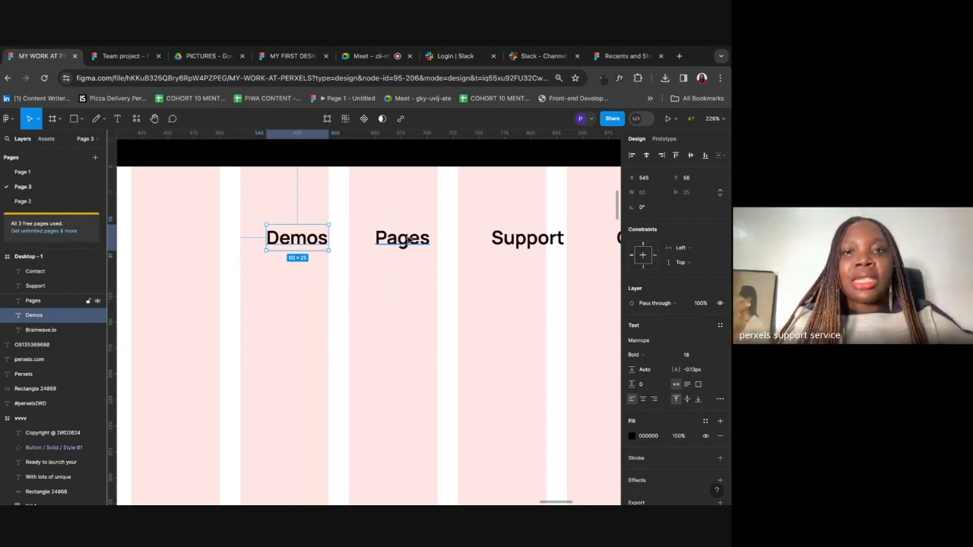
Step: Measure the gaps between Demos, Pages, Support and Contact with Alt
{"action": "key", "text": "alt"}
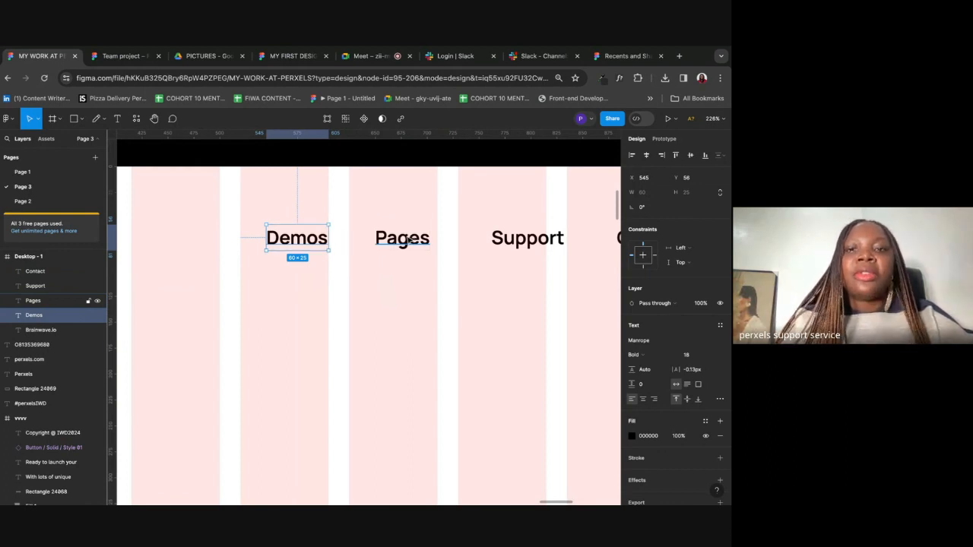
{"action": "scroll", "coordinate": [409, 240], "scroll_direction": "down", "scroll_amount": 5}
{"action": "left_click", "coordinate": [322, 226]}
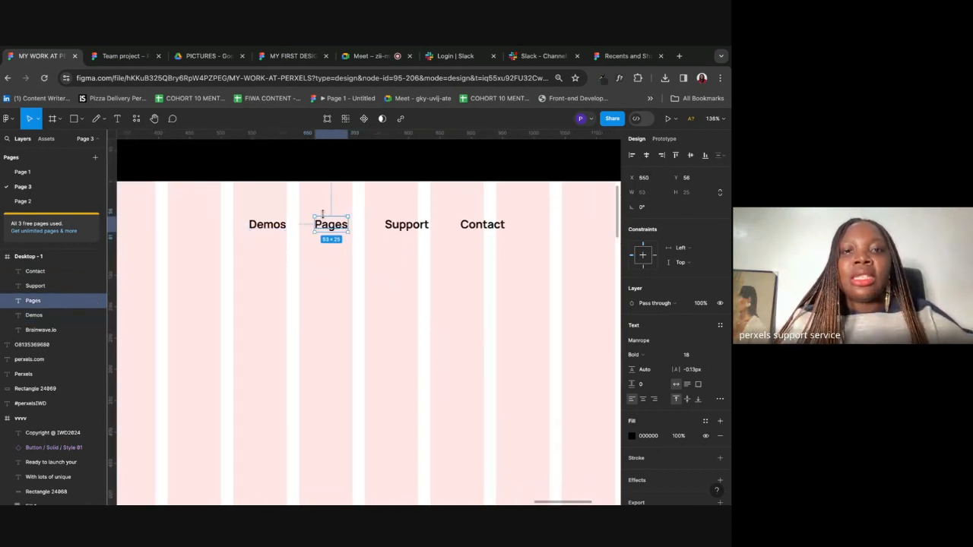
{"action": "key", "text": "alt"}
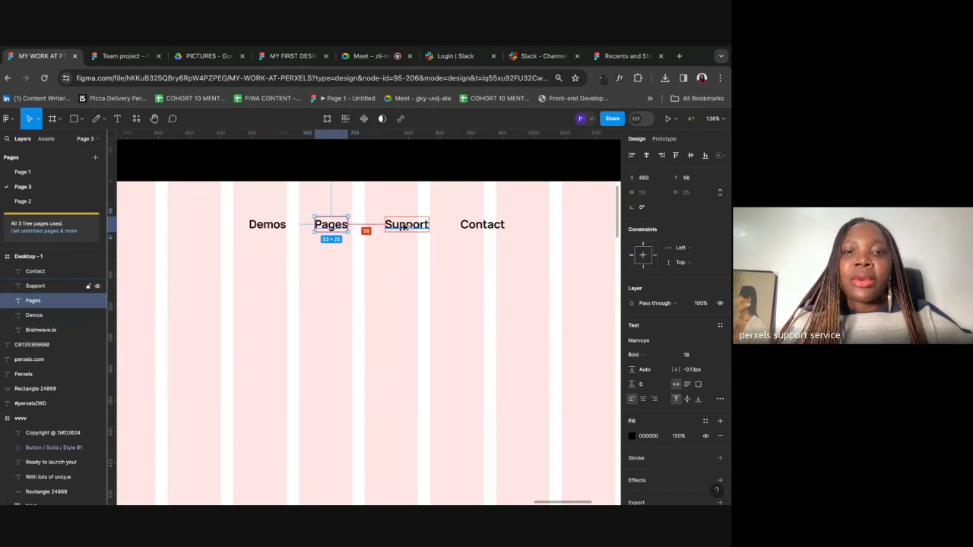
{"action": "left_click", "coordinate": [403, 226]}
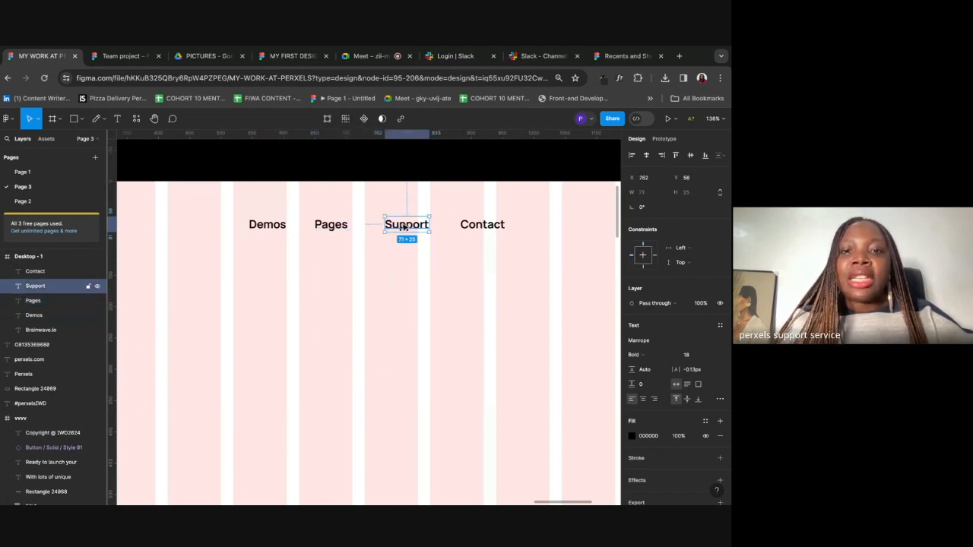
{"action": "key", "text": "alt"}
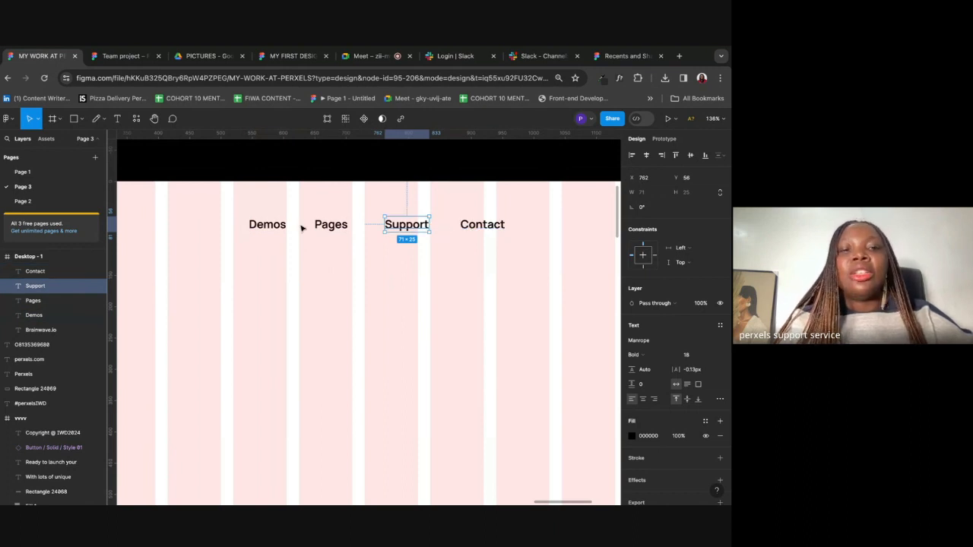
Step: Recheck the Demos–Pages, Pages–Support and Support–Contact spacing in the nav row
{"action": "left_click", "coordinate": [268, 225]}
{"action": "key", "text": "alt"}
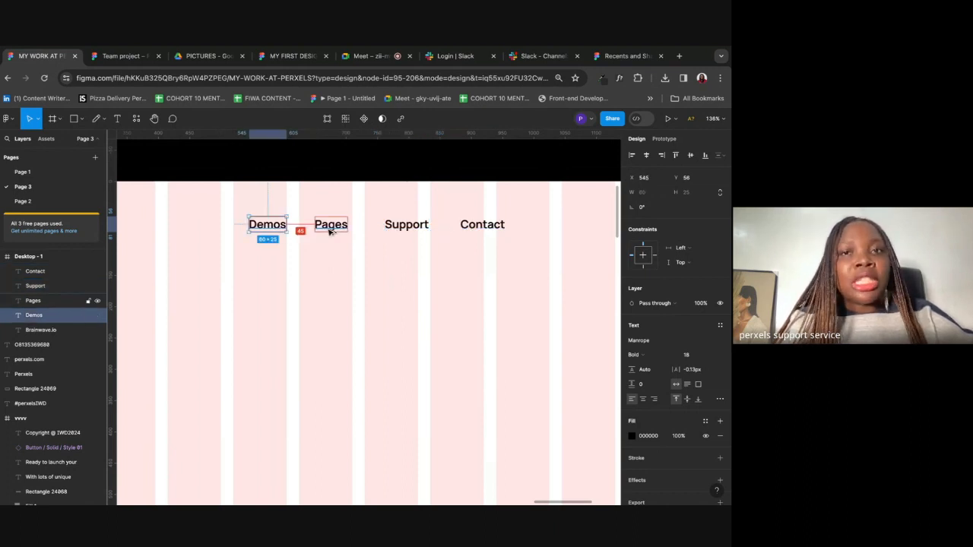
{"action": "left_click", "coordinate": [331, 226]}
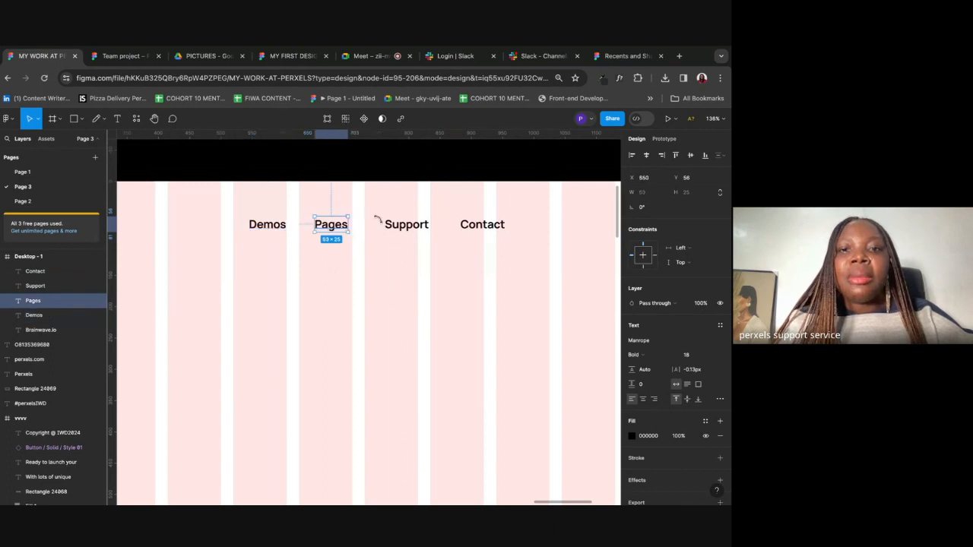
{"action": "left_click", "coordinate": [406, 226]}
{"action": "key", "text": "alt"}
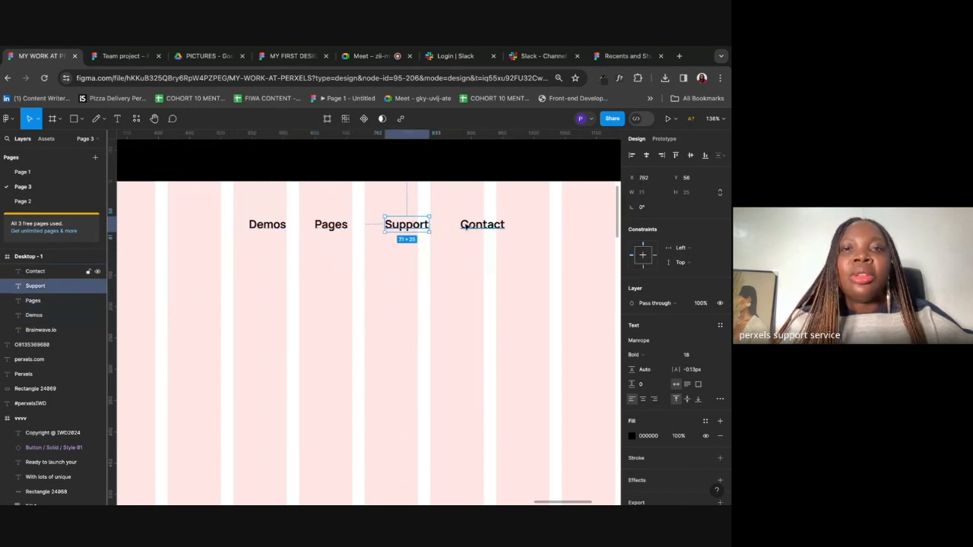
{"action": "left_click", "coordinate": [346, 230]}
{"action": "key", "text": "alt"}
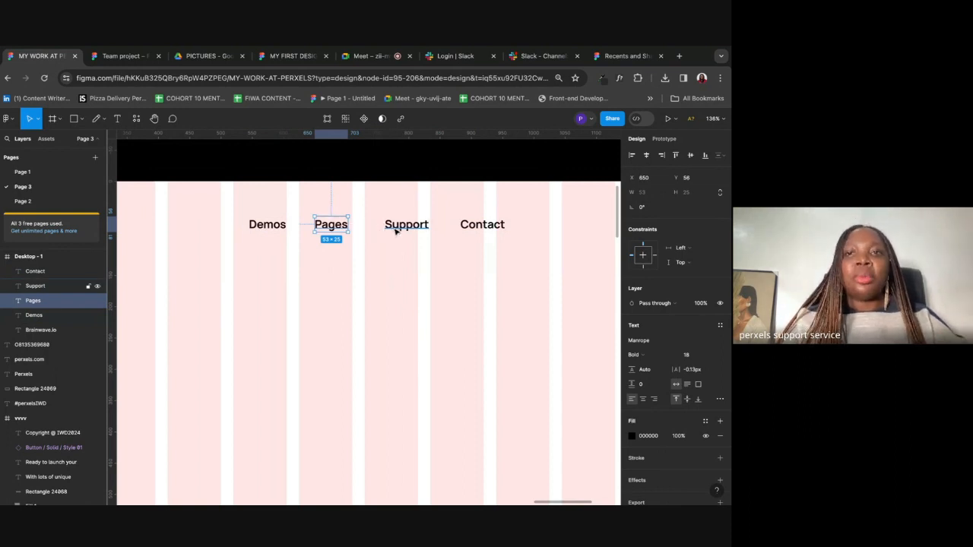
{"action": "key", "text": "alt"}
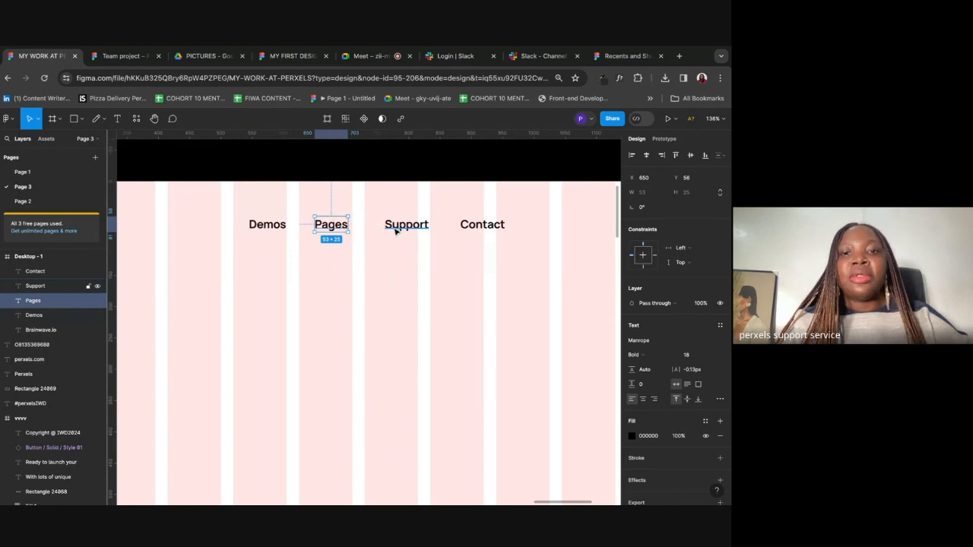
{"action": "left_click", "coordinate": [395, 232]}
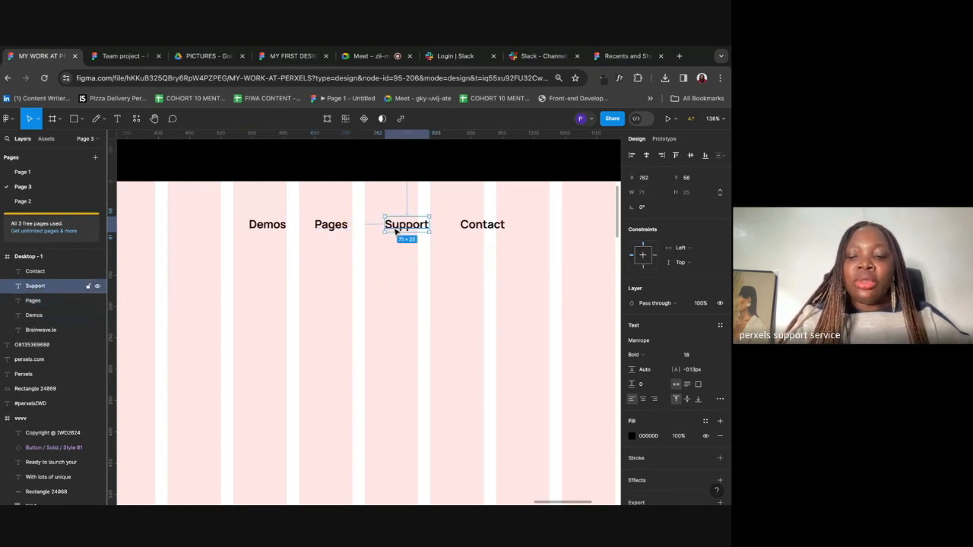
Step: Search Google Images for 'arrow on keyboard' and preview Computer Hope's arrow keys picture
{"action": "left_click", "coordinate": [679, 55]}
{"action": "type", "text": "ar"}
{"action": "key", "text": "Return"}
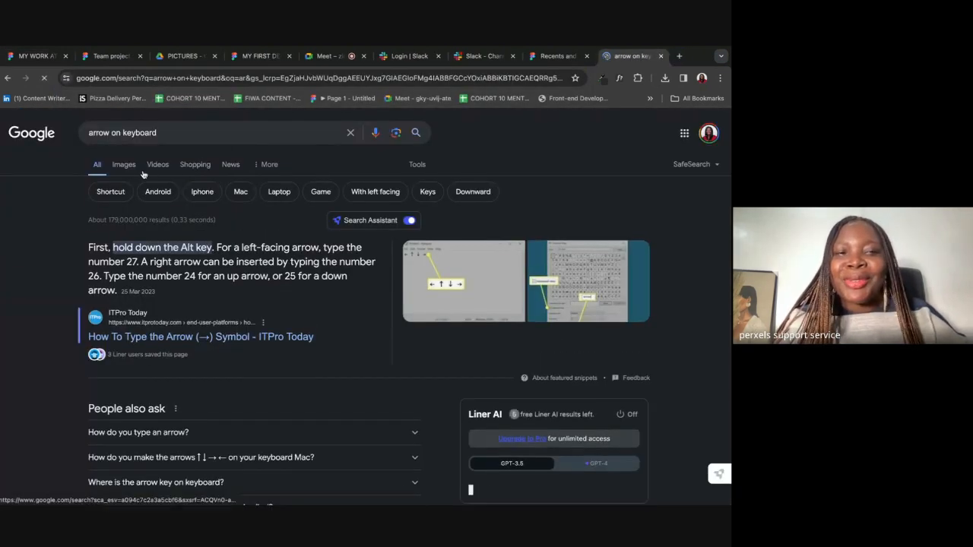
{"action": "left_click", "coordinate": [124, 164]}
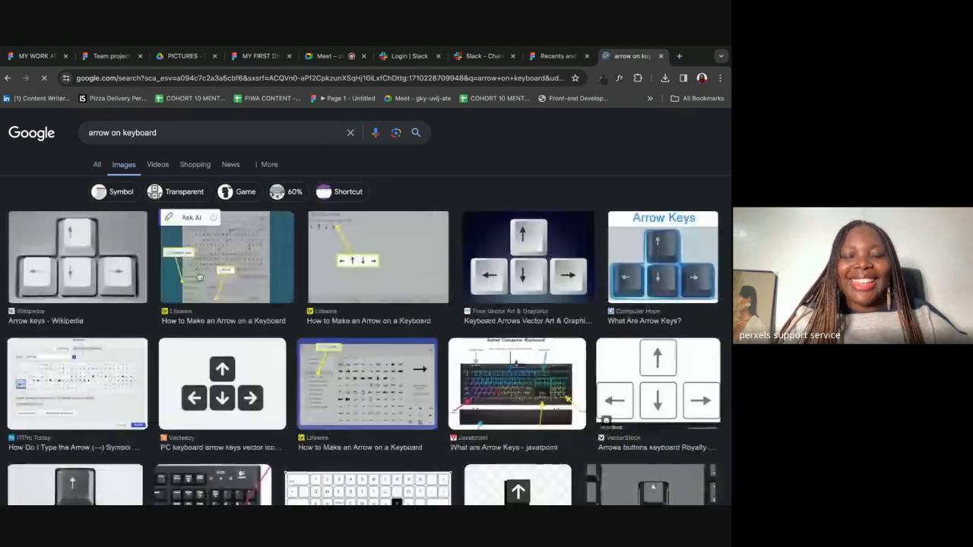
{"action": "left_click", "coordinate": [88, 272]}
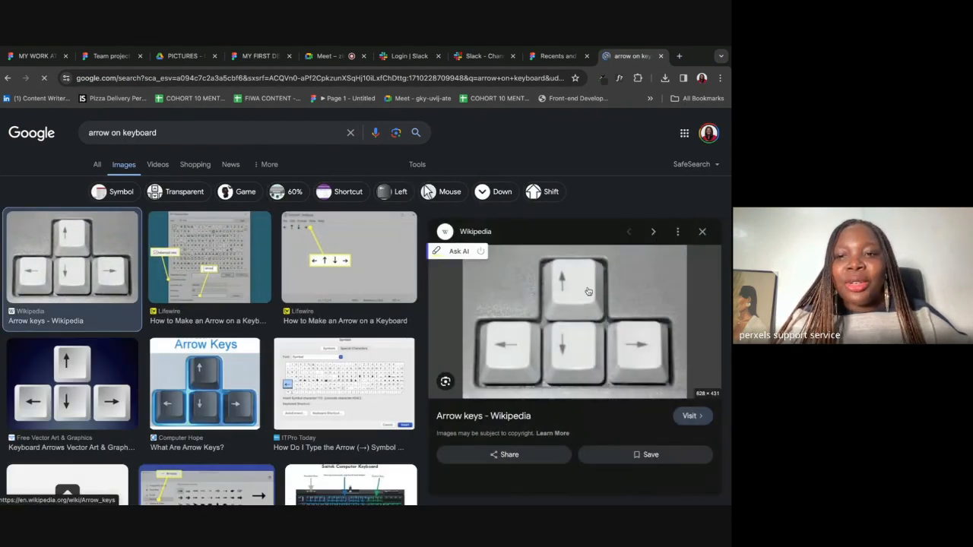
{"action": "left_click", "coordinate": [204, 384]}
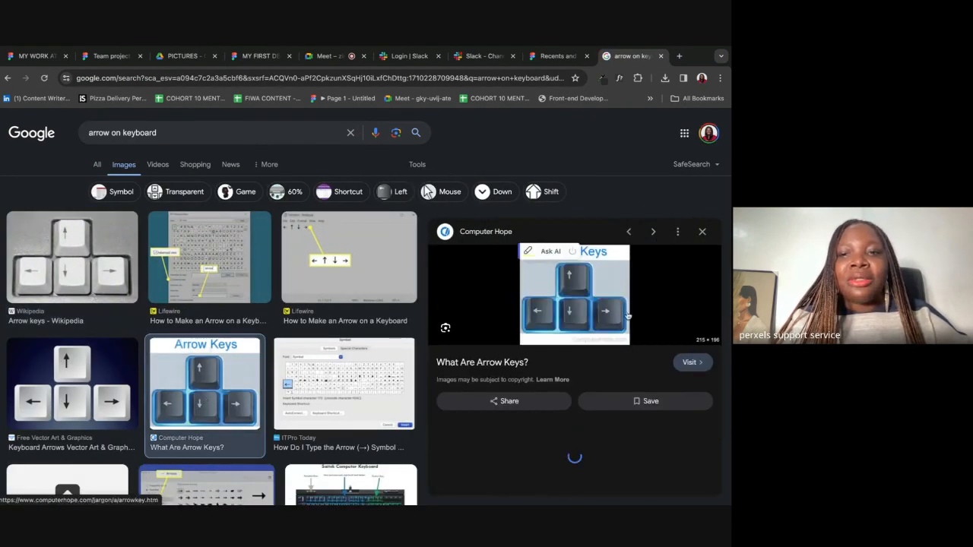
{"action": "scroll", "coordinate": [554, 335], "scroll_direction": "down", "scroll_amount": 1}
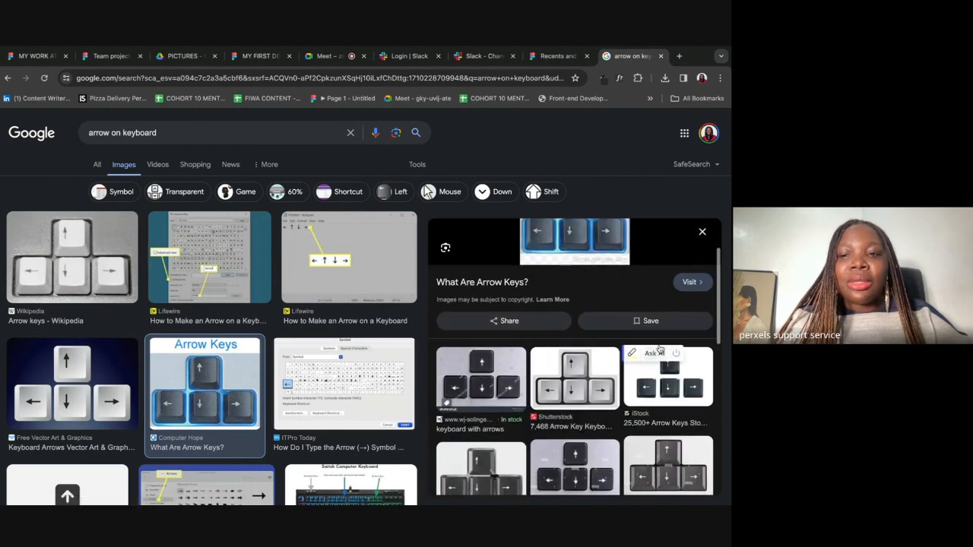
{"action": "left_click", "coordinate": [253, 56]}
Step: Return to the MY WORK AT PERXELS file and measure the Pages-to-Support gap
{"action": "left_click", "coordinate": [557, 57]}
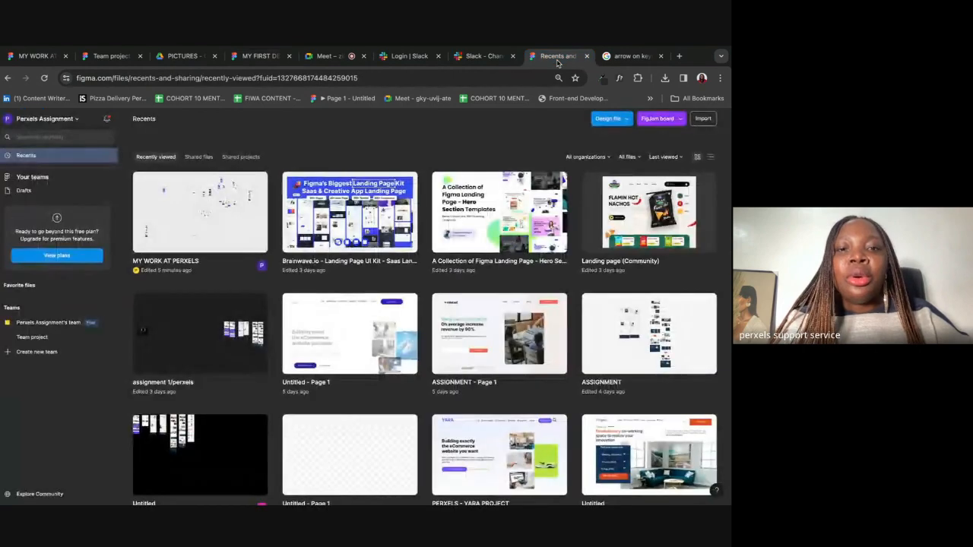
{"action": "left_click", "coordinate": [105, 58]}
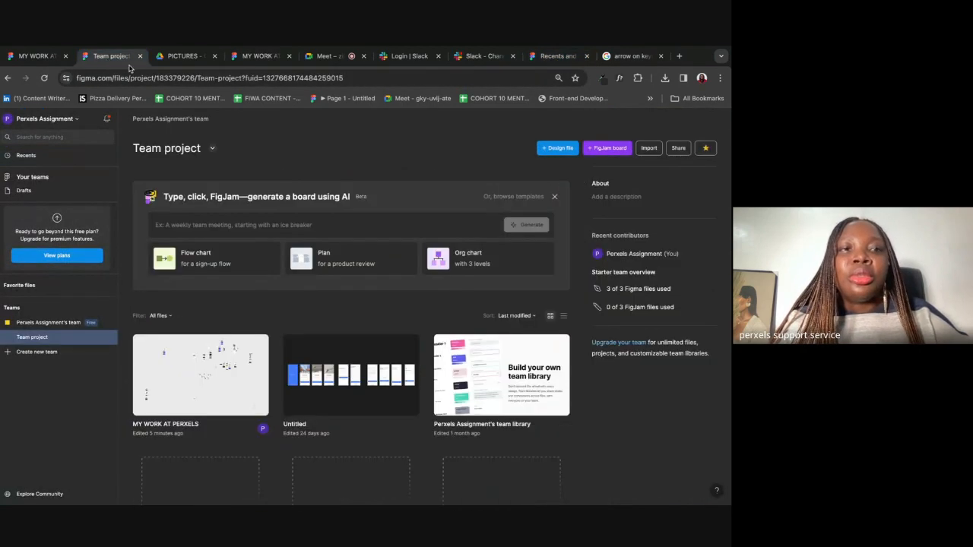
{"action": "left_click", "coordinate": [30, 58]}
{"action": "left_click", "coordinate": [446, 315]}
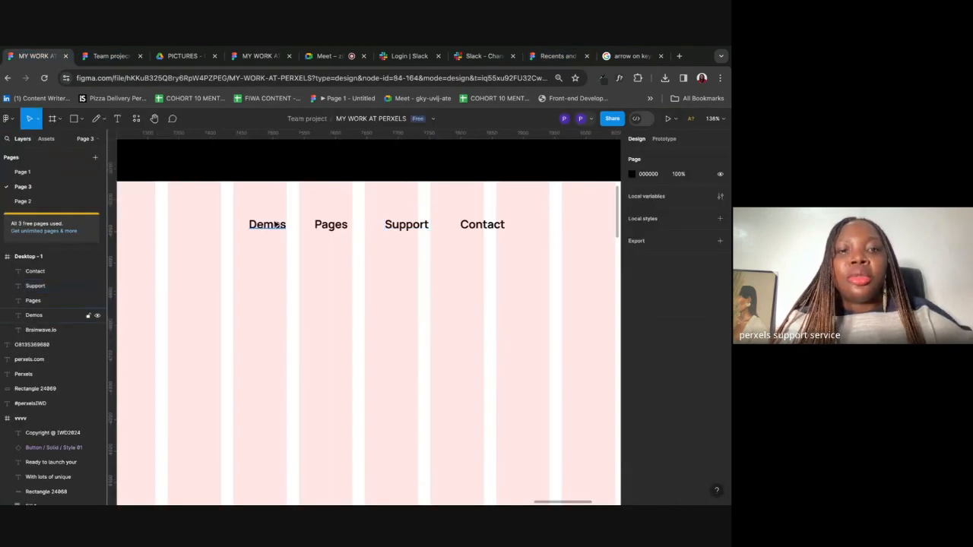
{"action": "left_click", "coordinate": [34, 315]}
{"action": "left_click", "coordinate": [331, 224]}
{"action": "key", "text": "alt"}
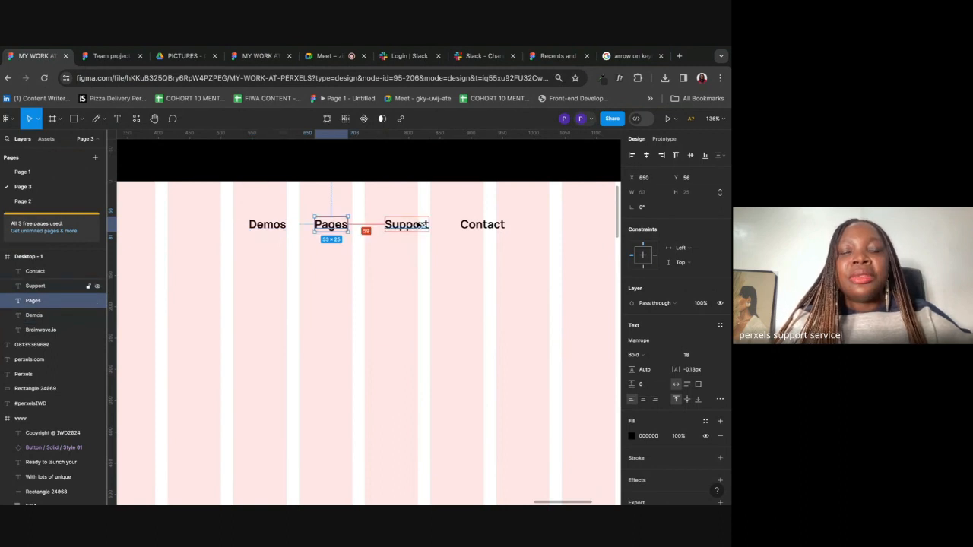
Step: Nudge Support left until it sits 45 px from Pages
{"action": "left_click", "coordinate": [419, 225]}
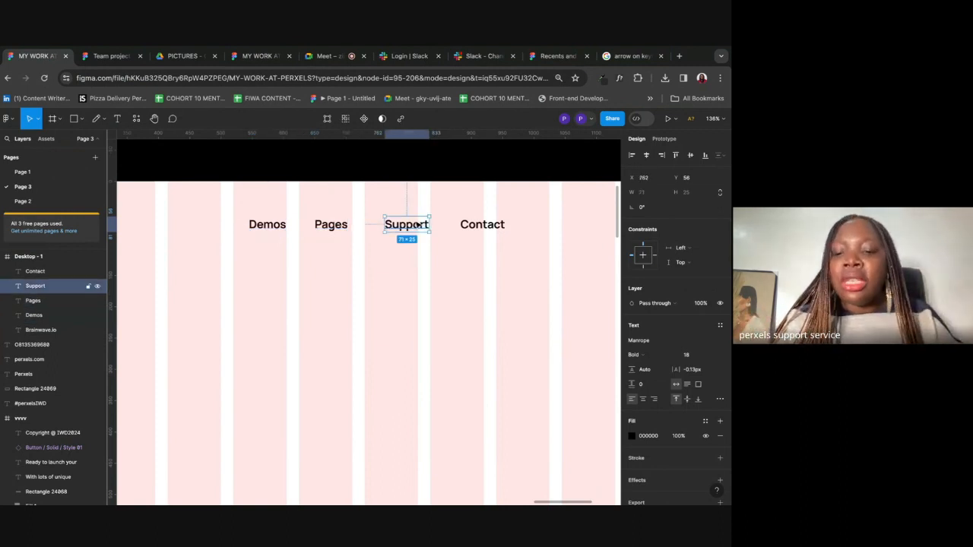
{"action": "left_click_drag", "start_coordinate": [418, 225], "coordinate": [418, 224]}
{"action": "key", "text": "Left"}
{"action": "key", "text": "Left"}
{"action": "key", "text": "Left"}
{"action": "key", "text": "Left"}
{"action": "key", "text": "Left"}
{"action": "key", "text": "Left"}
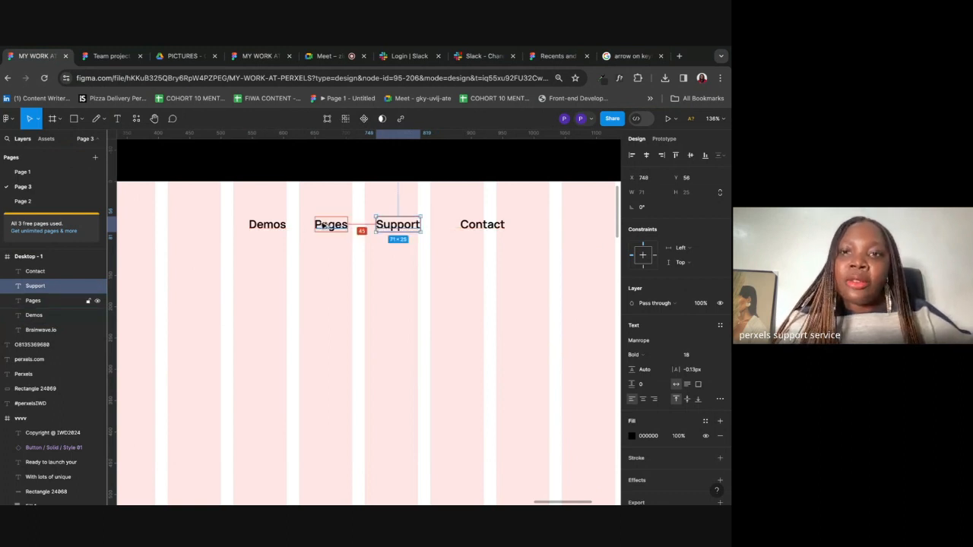
Step: Move Contact left to x 864, 45 px after Support
{"action": "left_click", "coordinate": [488, 220]}
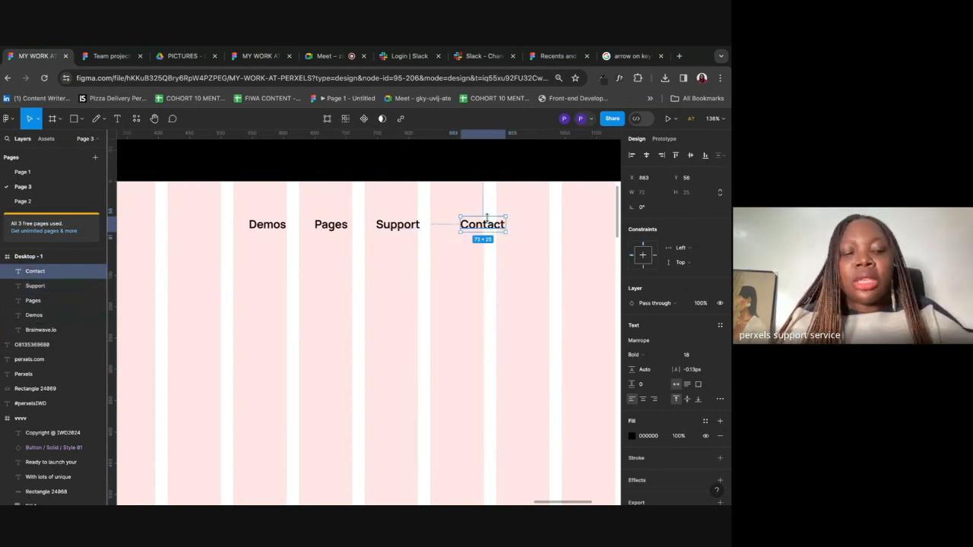
{"action": "left_click_drag", "start_coordinate": [487, 218], "coordinate": [474, 218]}
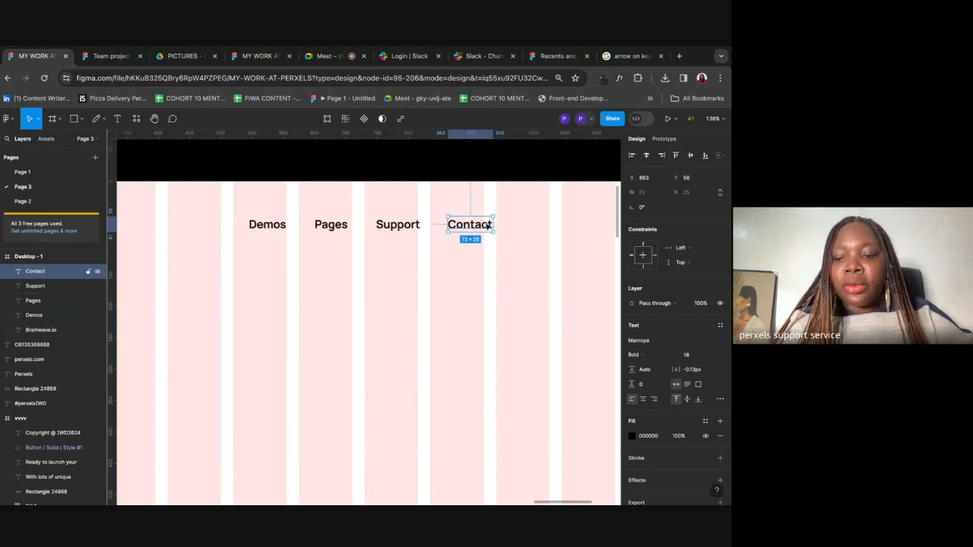
{"action": "left_click_drag", "start_coordinate": [489, 226], "coordinate": [489, 226]}
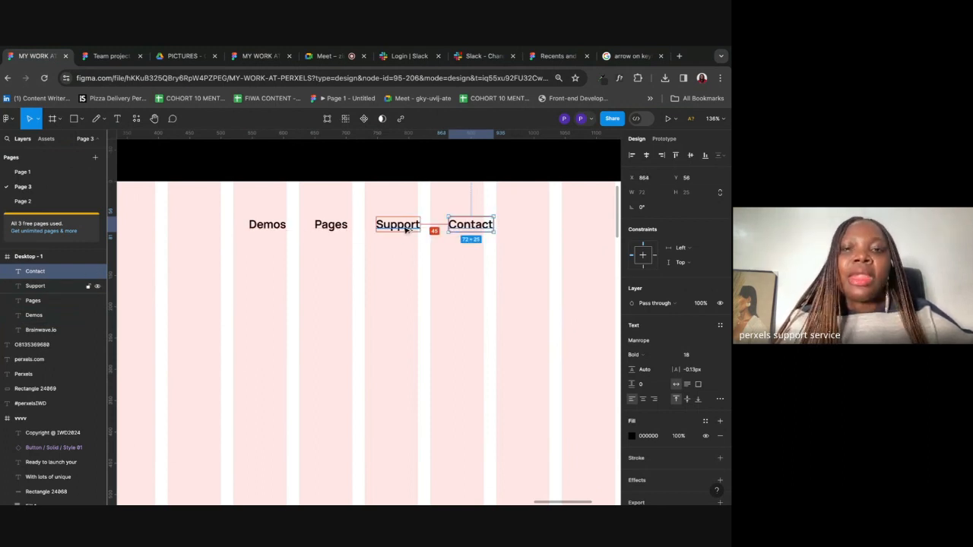
{"action": "left_click", "coordinate": [436, 280]}
{"action": "scroll", "coordinate": [435, 280], "scroll_direction": "down", "scroll_amount": 5}
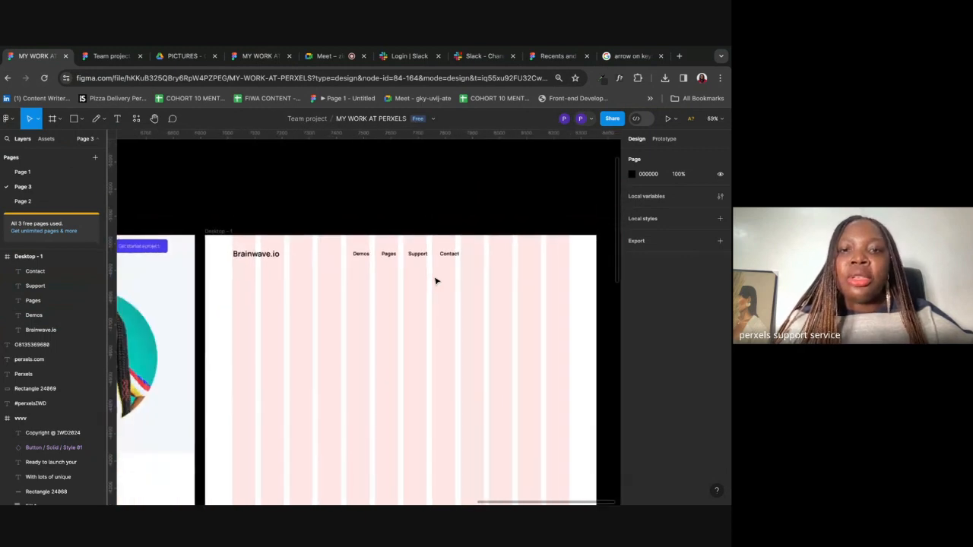
Step: Confirm the Pages–Support and Support–Contact gaps both read 45 px
{"action": "left_click", "coordinate": [360, 254]}
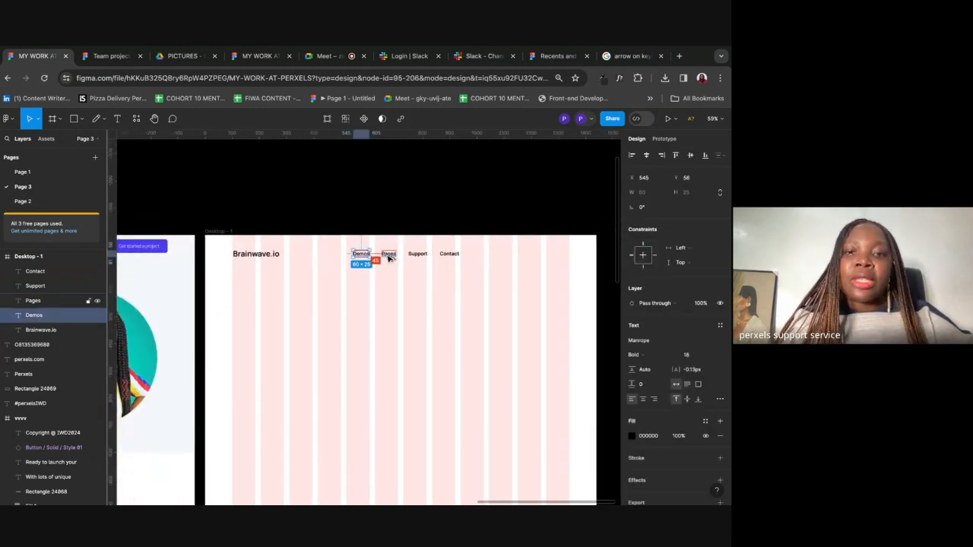
{"action": "left_click", "coordinate": [389, 256]}
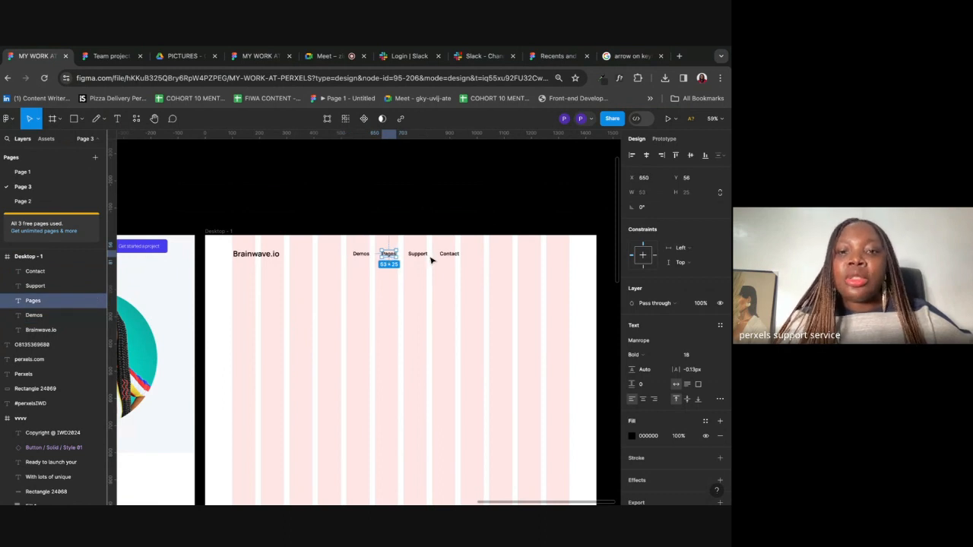
{"action": "key", "text": "alt"}
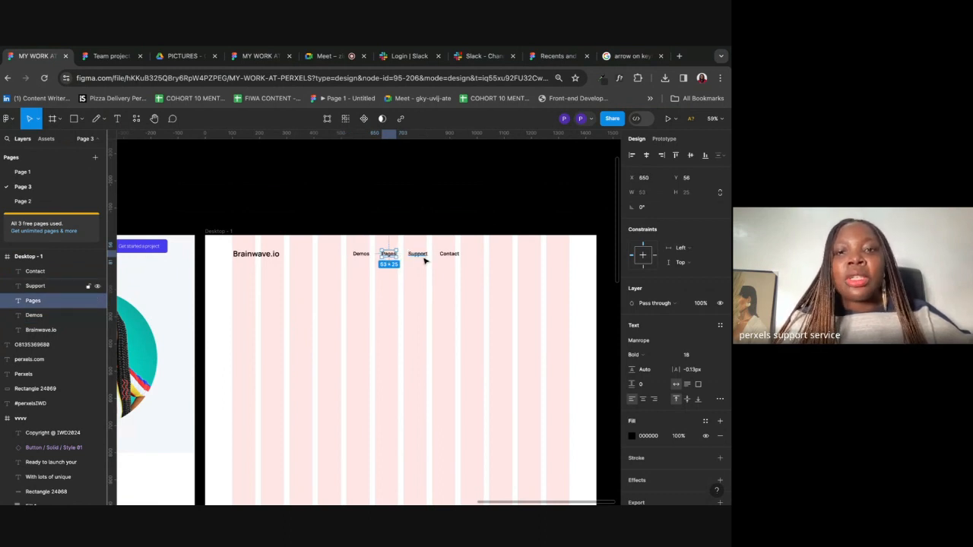
{"action": "left_click", "coordinate": [425, 260]}
{"action": "key", "text": "alt"}
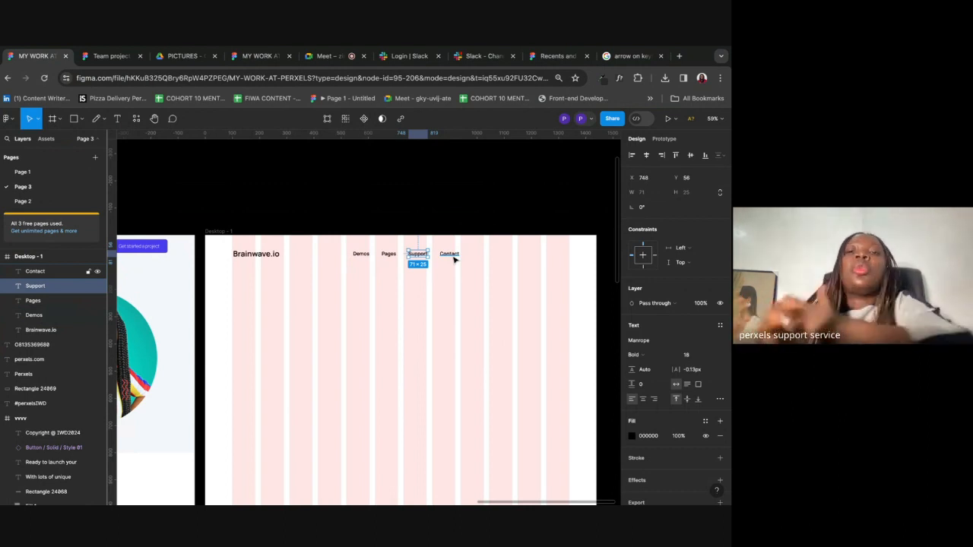
{"action": "left_click", "coordinate": [471, 308]}
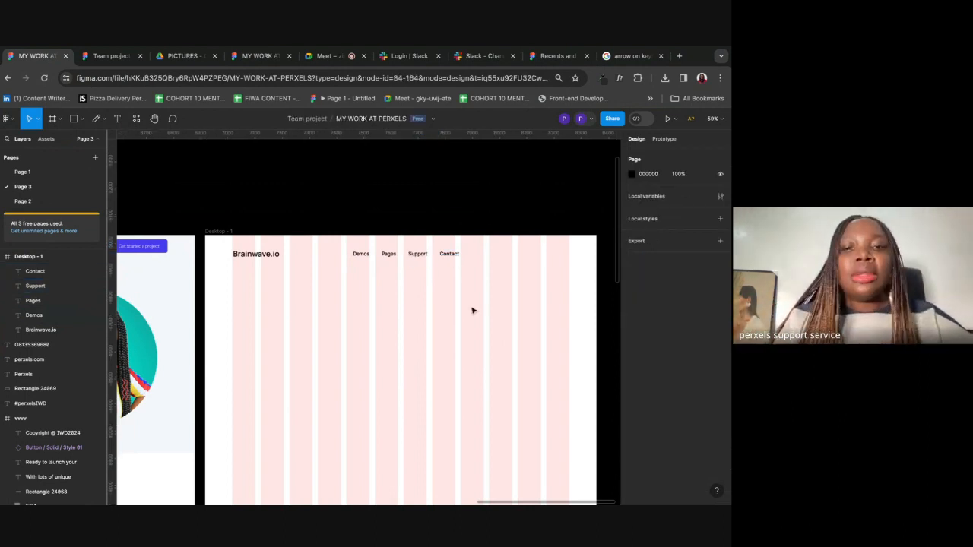
{"action": "scroll", "coordinate": [471, 309], "scroll_direction": "down", "scroll_amount": 3}
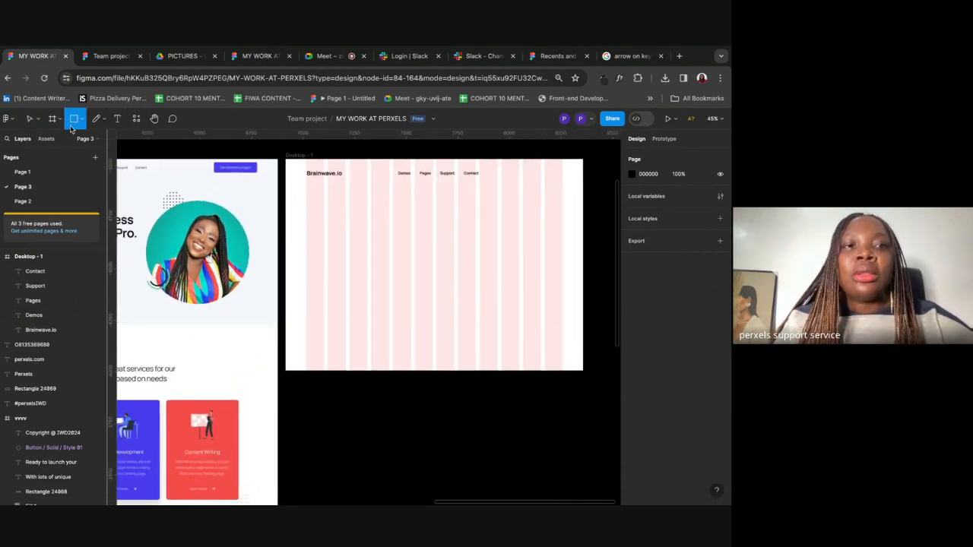
Step: Draw a first rectangle at the nav's right end and try a corner radius of 1
{"action": "left_click_drag", "start_coordinate": [512, 168], "coordinate": [562, 181]}
{"action": "left_click", "coordinate": [690, 210]}
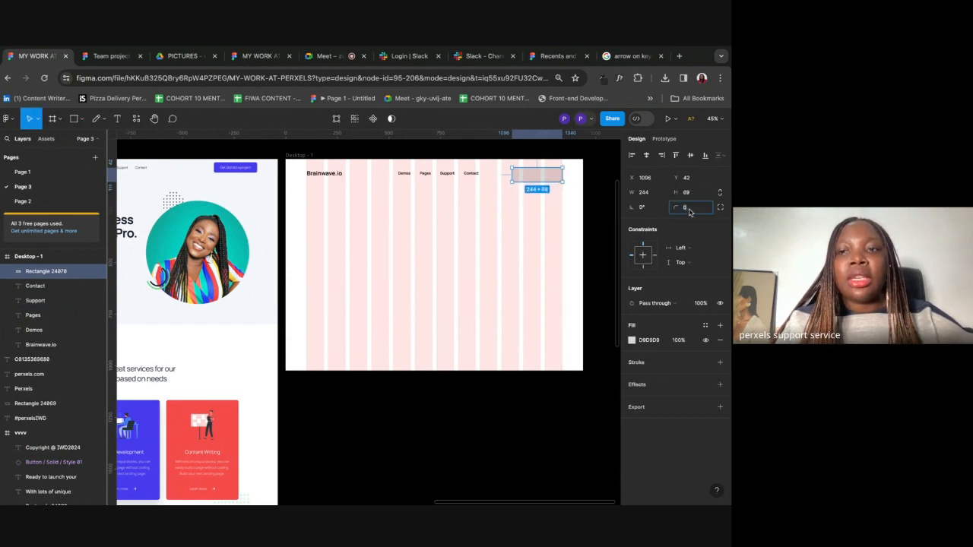
{"action": "type", "text": "1"}
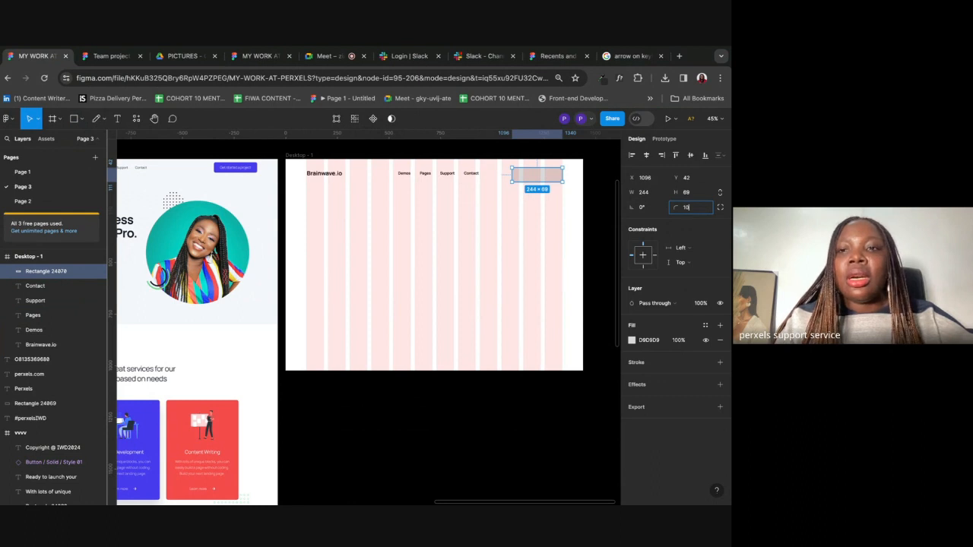
{"action": "left_click", "coordinate": [578, 209]}
{"action": "scroll", "coordinate": [578, 208], "scroll_direction": "up", "scroll_amount": 5}
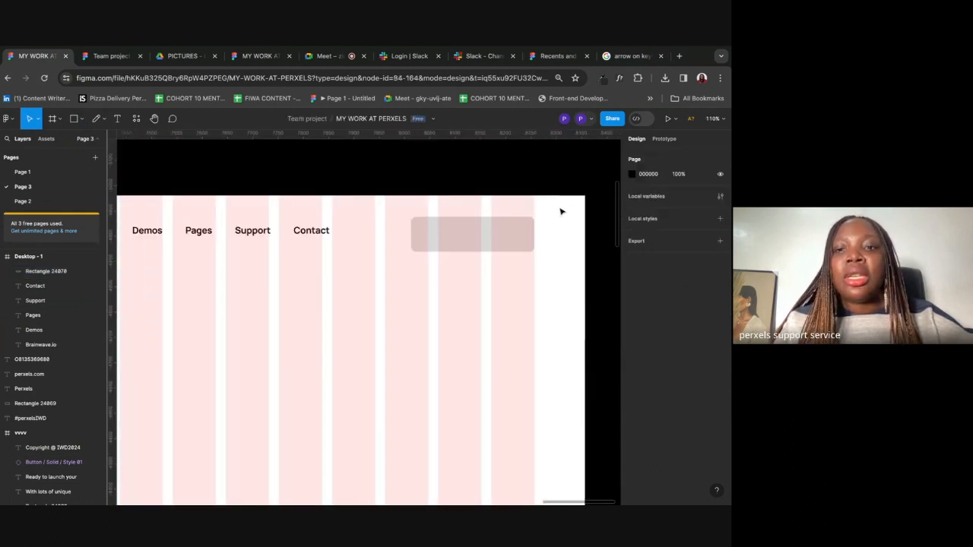
{"action": "left_click", "coordinate": [524, 228]}
{"action": "left_click", "coordinate": [686, 208]}
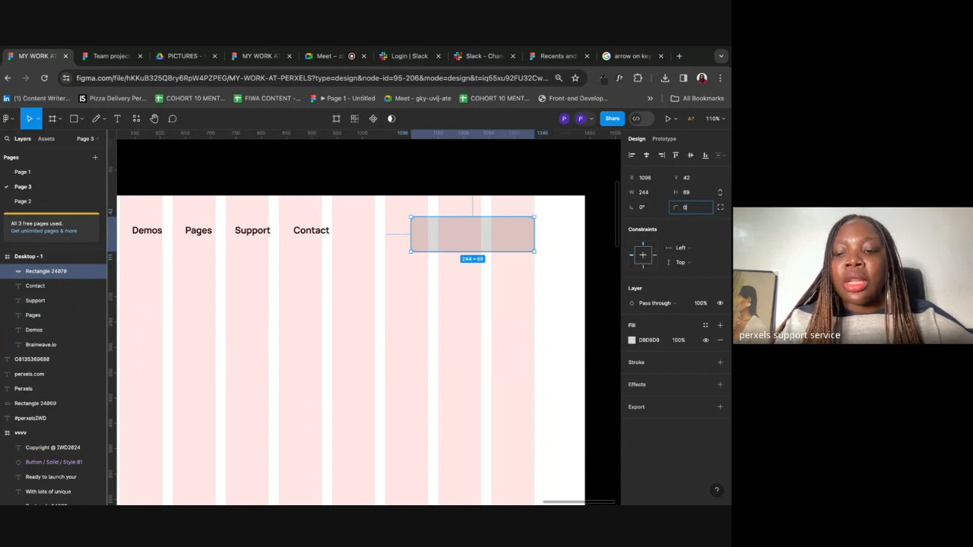
{"action": "left_click", "coordinate": [517, 202]}
{"action": "scroll", "coordinate": [518, 203], "scroll_direction": "up", "scroll_amount": 5}
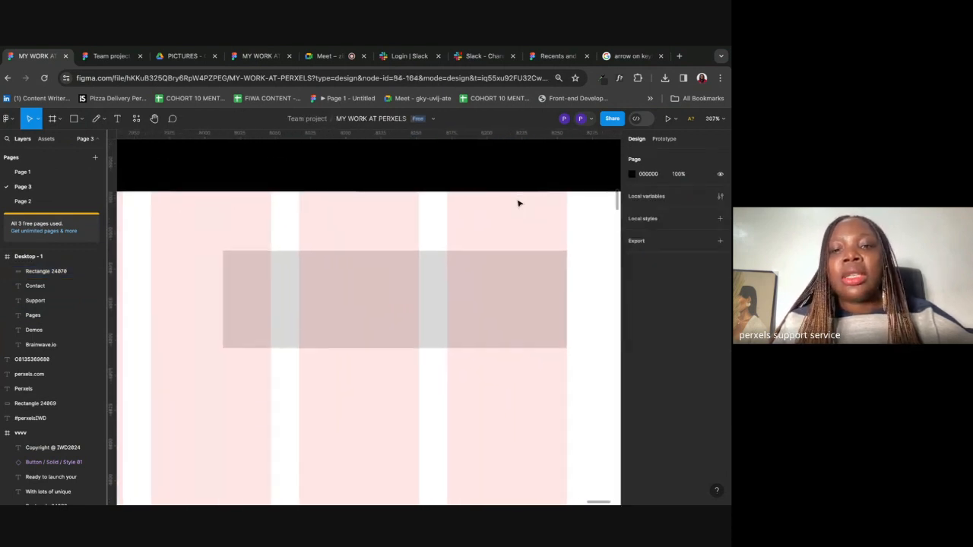
{"action": "scroll", "coordinate": [518, 202], "scroll_direction": "down", "scroll_amount": 1}
{"action": "scroll", "coordinate": [517, 202], "scroll_direction": "right", "scroll_amount": 1}
Step: Replace it with a newly drawn rectangle and give it a corner radius of 2
{"action": "left_click", "coordinate": [511, 250]}
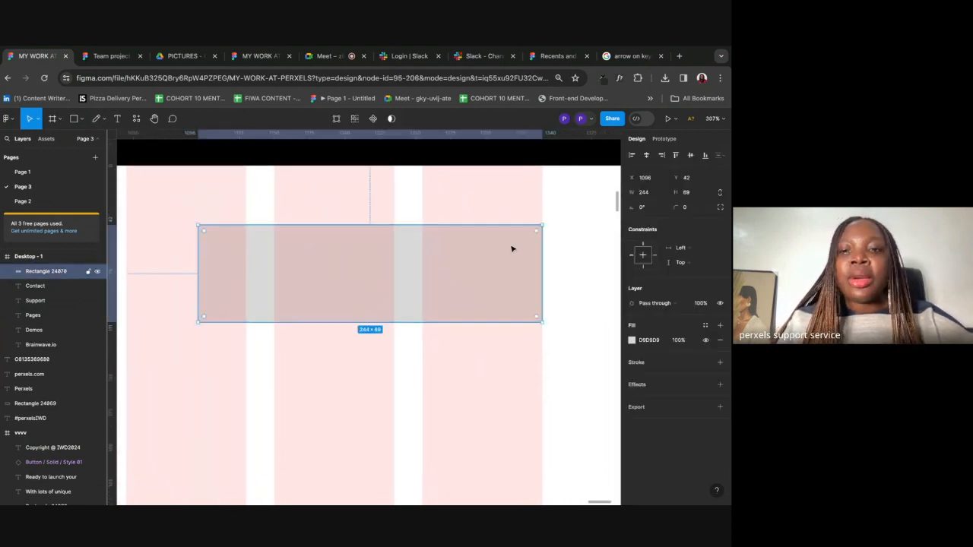
{"action": "key", "text": "Delete"}
{"action": "left_click", "coordinate": [74, 119]}
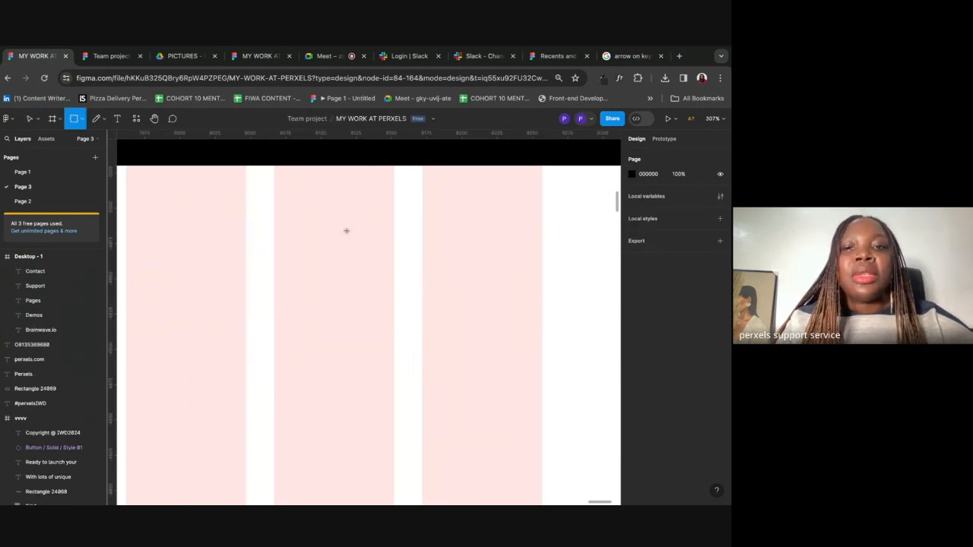
{"action": "left_click_drag", "start_coordinate": [237, 219], "coordinate": [542, 293]}
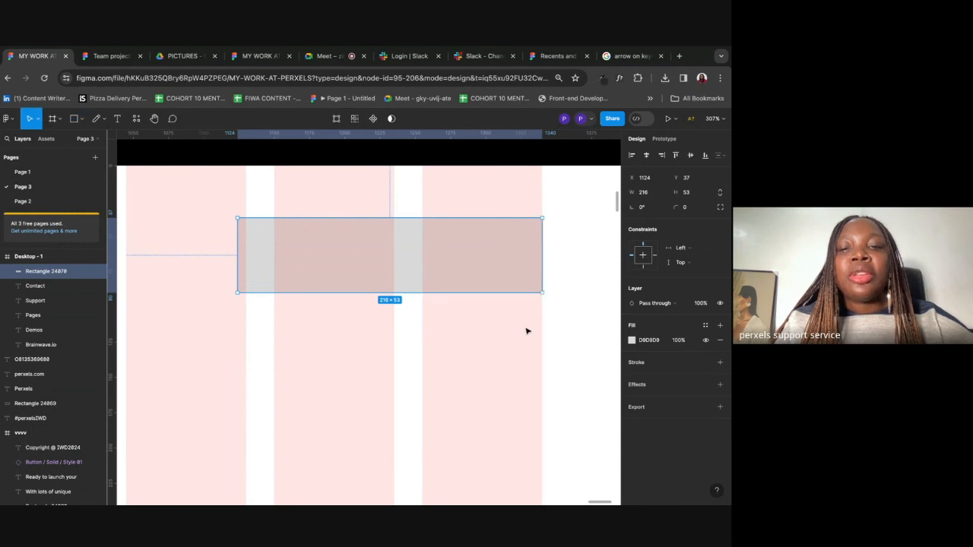
{"action": "left_click", "coordinate": [528, 330]}
{"action": "left_click", "coordinate": [487, 256]}
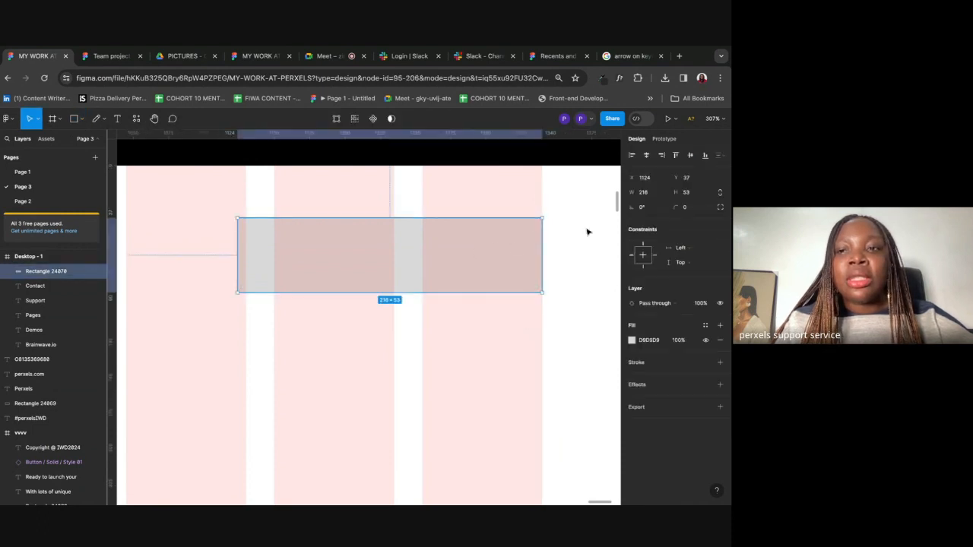
{"action": "left_click", "coordinate": [684, 211]}
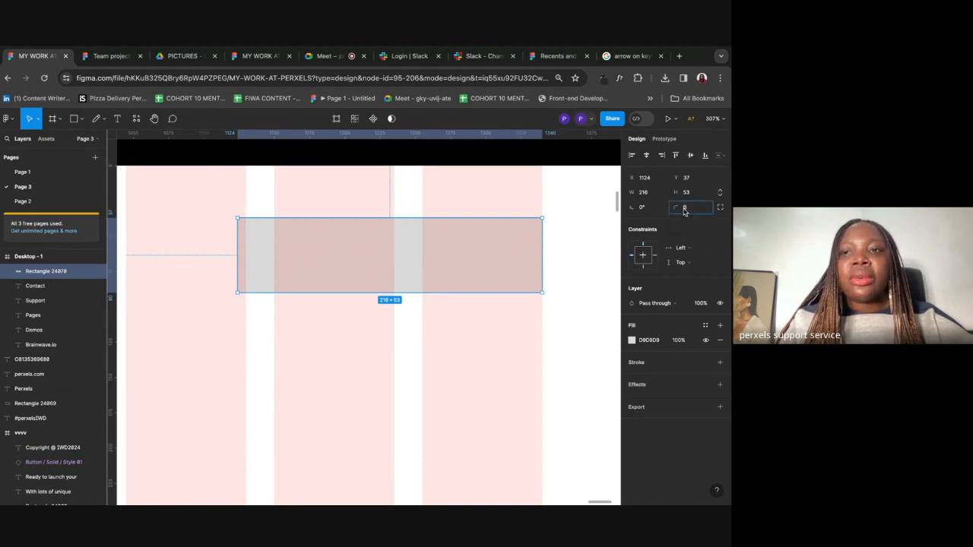
{"action": "type", "text": "2"}
{"action": "key", "text": "Return"}
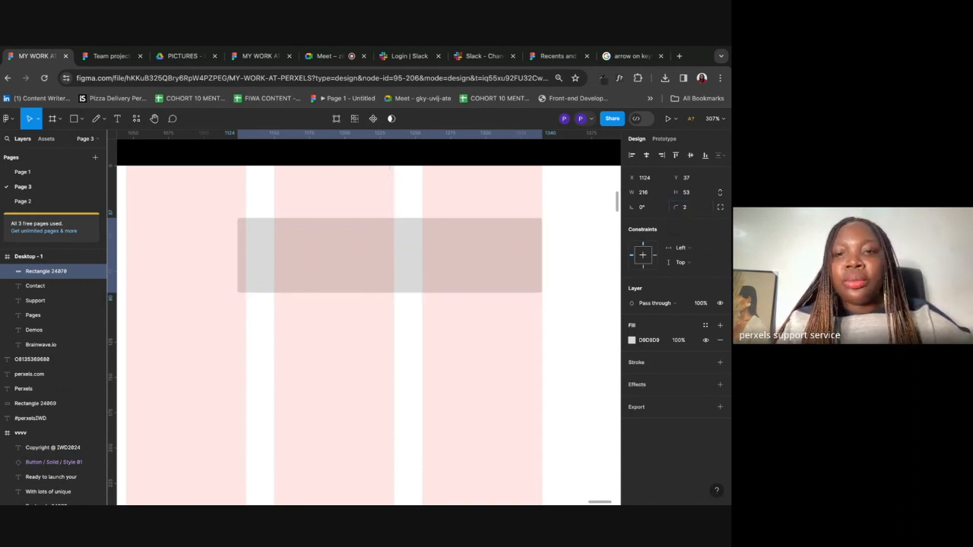
{"action": "left_click", "coordinate": [601, 236]}
Step: Try corner radii of 10 and 100, settling on 10 for the 216×53 rectangle
{"action": "scroll", "coordinate": [561, 234], "scroll_direction": "up", "scroll_amount": 4}
{"action": "scroll", "coordinate": [560, 234], "scroll_direction": "up", "scroll_amount": 2}
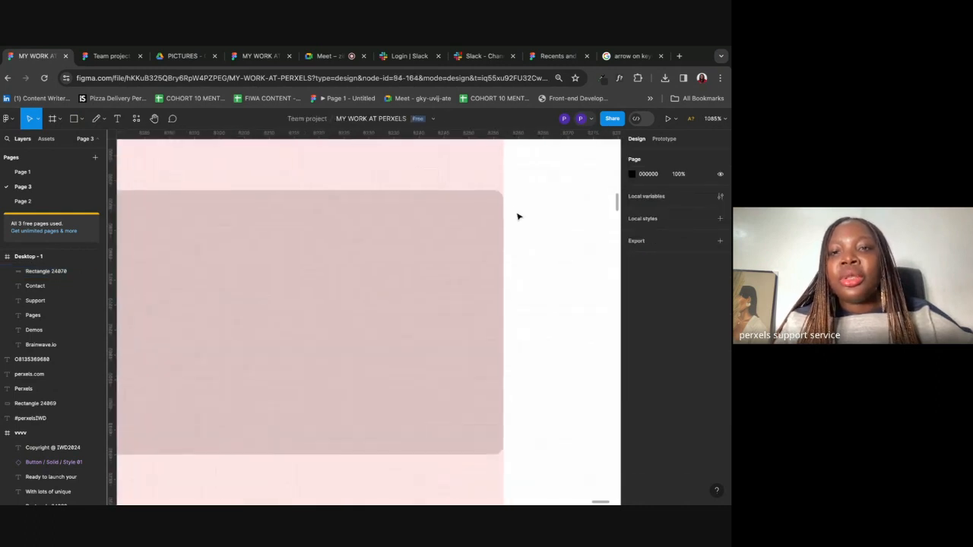
{"action": "scroll", "coordinate": [528, 225], "scroll_direction": "down", "scroll_amount": 5}
{"action": "left_click", "coordinate": [491, 223]}
{"action": "left_click", "coordinate": [693, 212]}
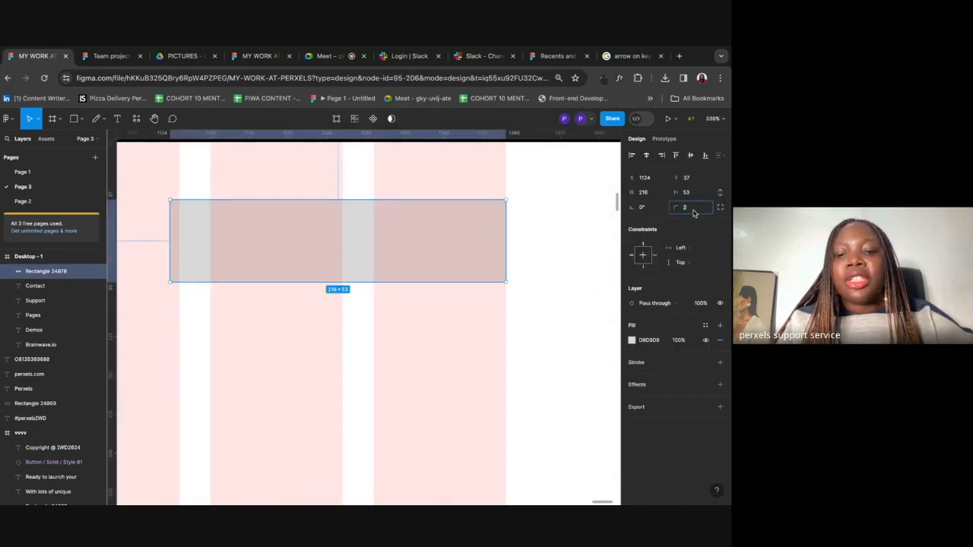
{"action": "key", "text": "Return"}
{"action": "left_click", "coordinate": [545, 212]}
{"action": "left_click", "coordinate": [473, 229]}
{"action": "left_click", "coordinate": [687, 207]}
{"action": "type", "text": "100"}
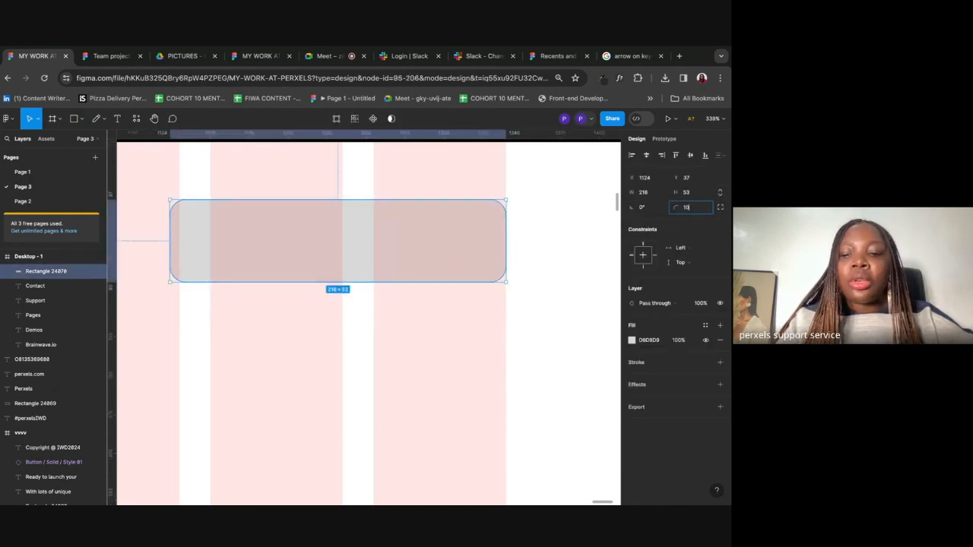
{"action": "key", "text": "Return"}
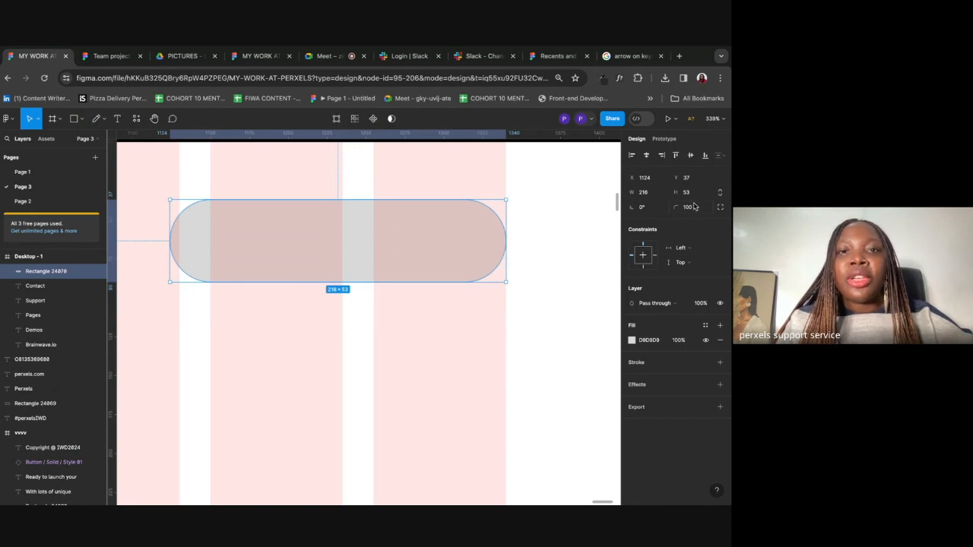
{"action": "left_click", "coordinate": [692, 210]}
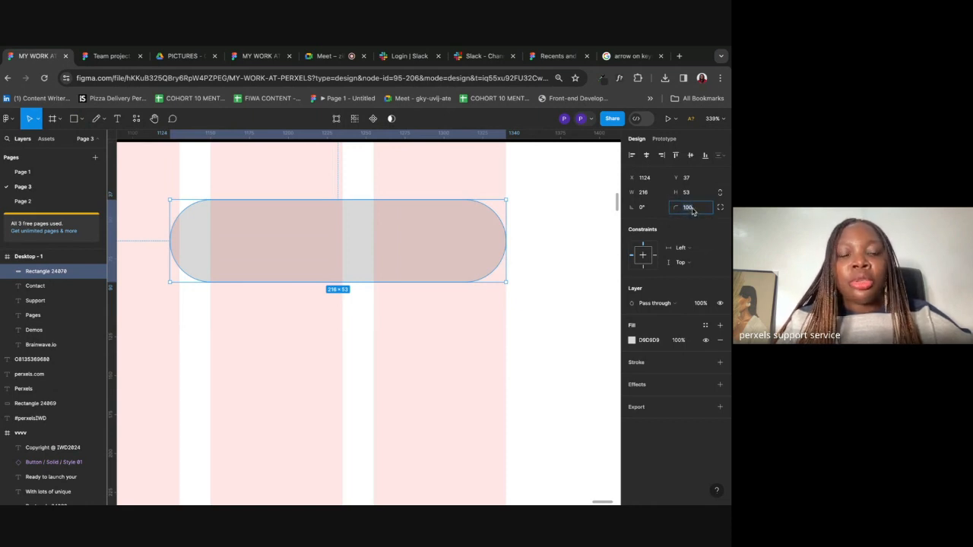
{"action": "type", "text": "10"}
{"action": "key", "text": "Return"}
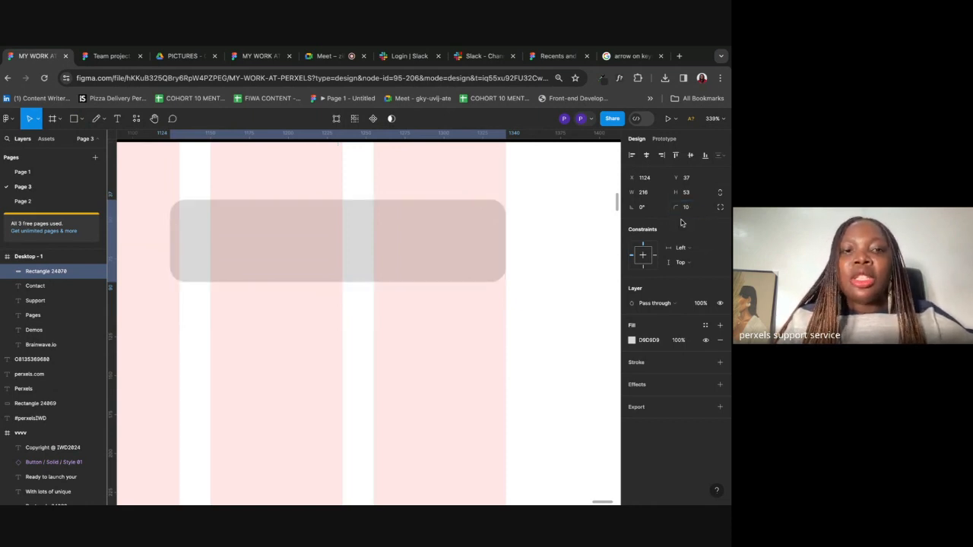
Step: Pan and zoom to compare the header and grey button placeholder against the reference page
{"action": "scroll", "coordinate": [555, 342], "scroll_direction": "down", "scroll_amount": 10}
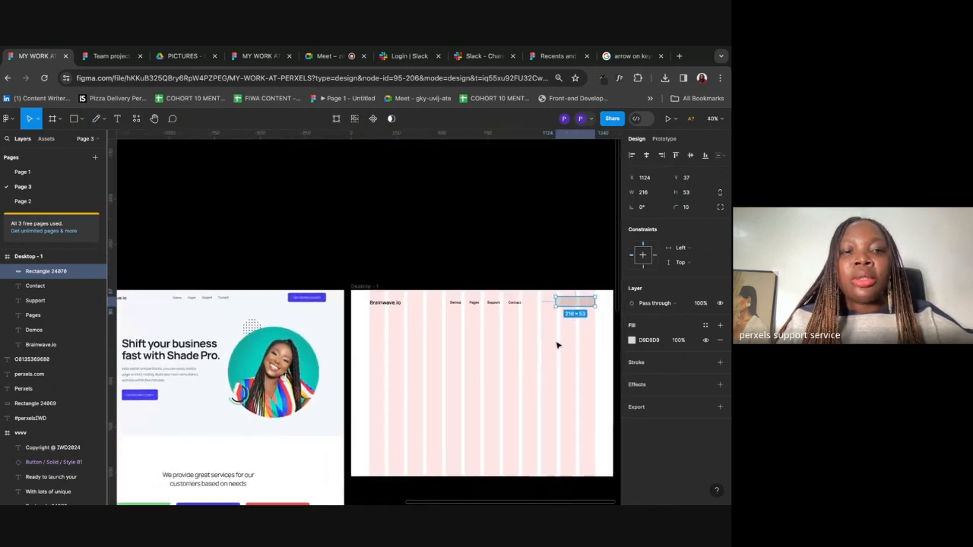
{"action": "scroll", "coordinate": [301, 302], "scroll_direction": "up", "scroll_amount": 5}
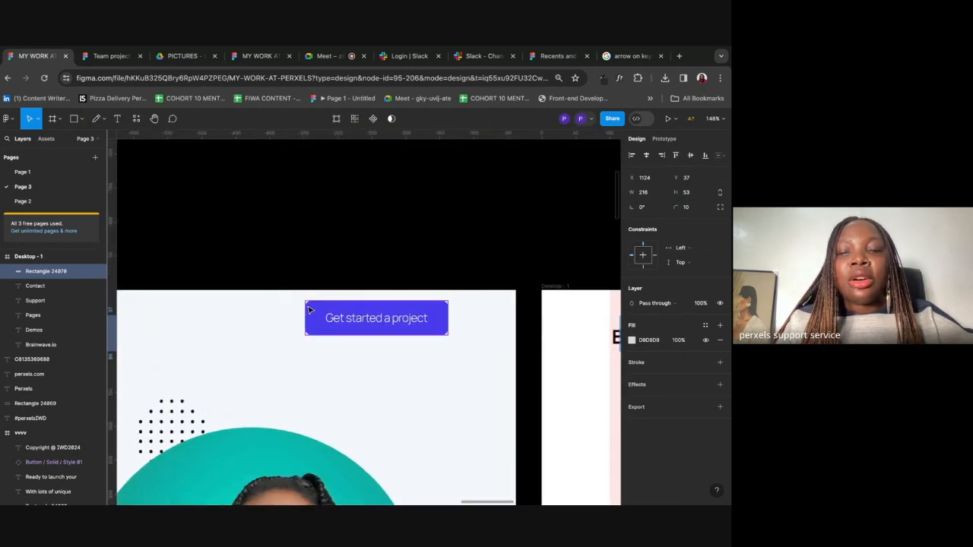
{"action": "scroll", "coordinate": [310, 310], "scroll_direction": "right", "scroll_amount": 5}
{"action": "left_click", "coordinate": [419, 323]}
{"action": "scroll", "coordinate": [419, 323], "scroll_direction": "right", "scroll_amount": 2}
{"action": "scroll", "coordinate": [419, 324], "scroll_direction": "down", "scroll_amount": 3}
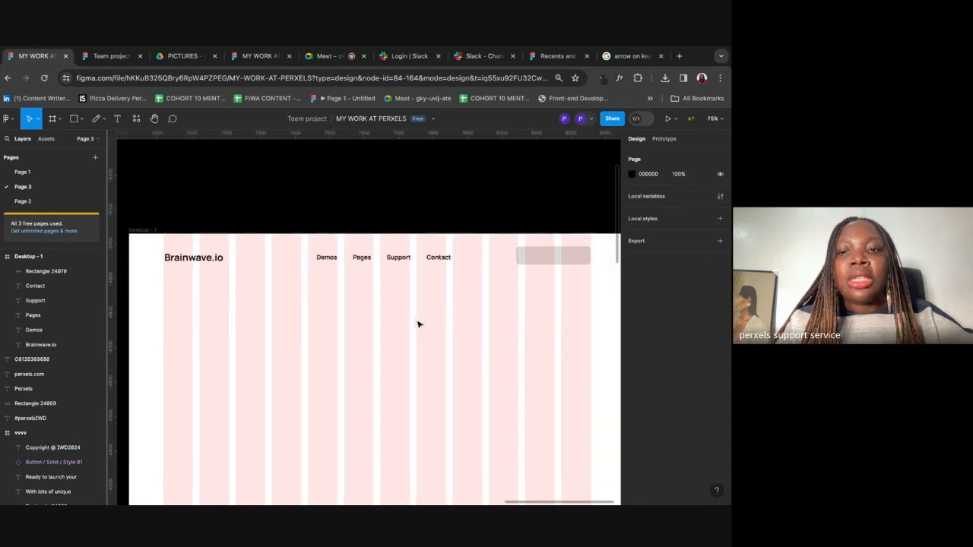
{"action": "left_click", "coordinate": [551, 257]}
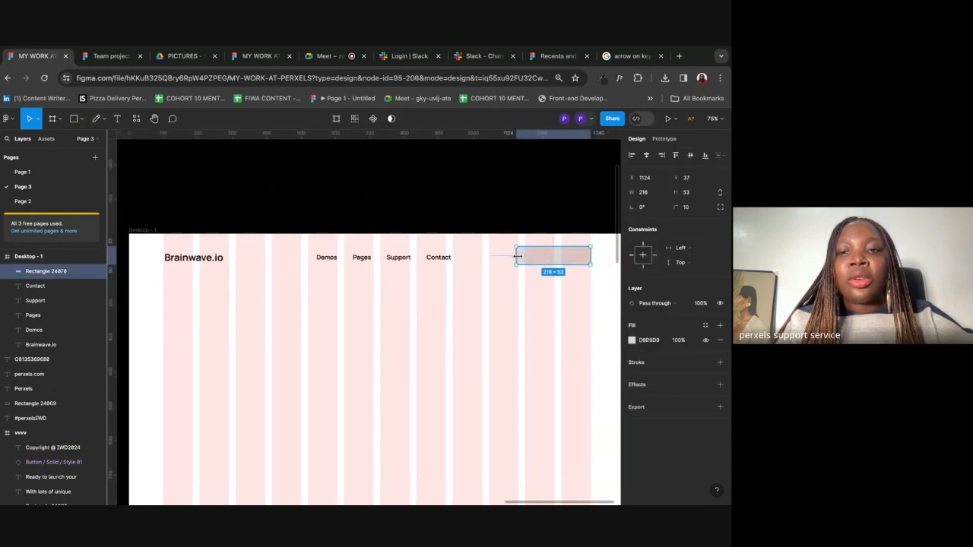
{"action": "scroll", "coordinate": [525, 258], "scroll_direction": "down", "scroll_amount": 5}
{"action": "left_click", "coordinate": [509, 299]}
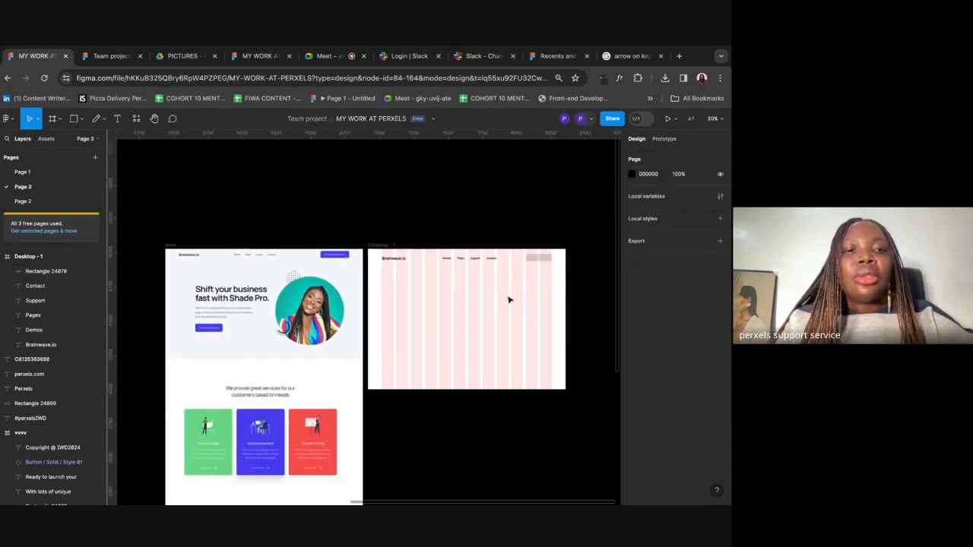
{"action": "scroll", "coordinate": [510, 299], "scroll_direction": "up", "scroll_amount": 3}
{"action": "scroll", "coordinate": [509, 299], "scroll_direction": "down", "scroll_amount": 1}
{"action": "scroll", "coordinate": [509, 299], "scroll_direction": "down", "scroll_amount": 1}
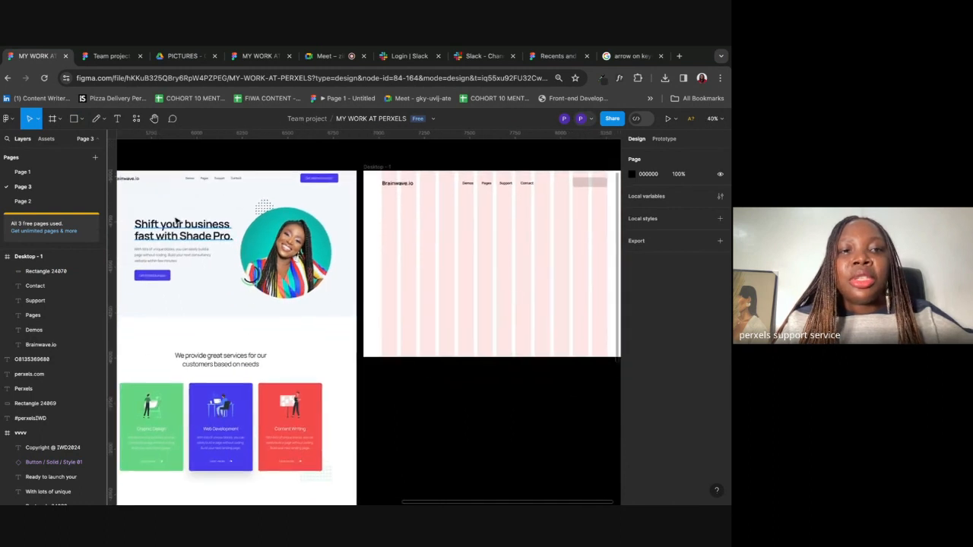
{"action": "scroll", "coordinate": [479, 256], "scroll_direction": "down", "scroll_amount": 3}
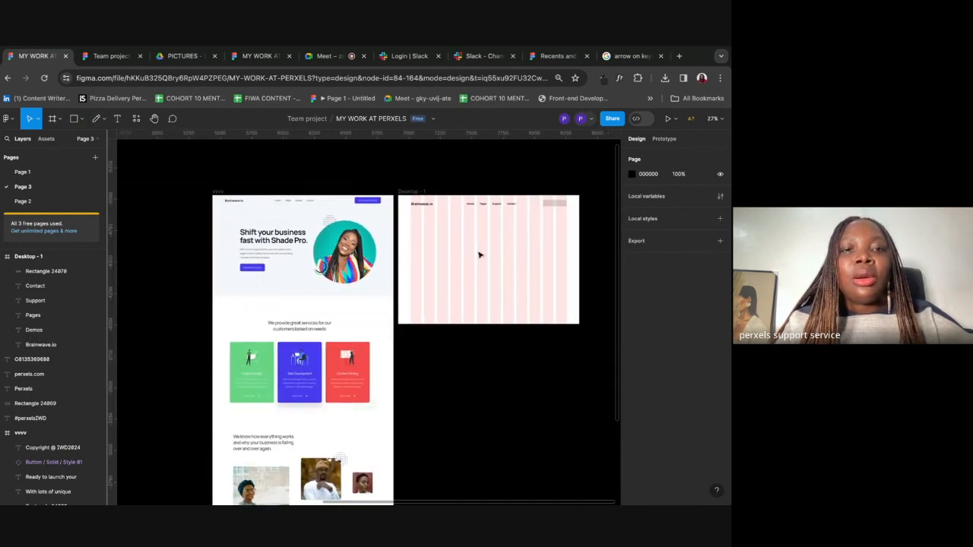
{"action": "scroll", "coordinate": [480, 256], "scroll_direction": "up", "scroll_amount": 2}
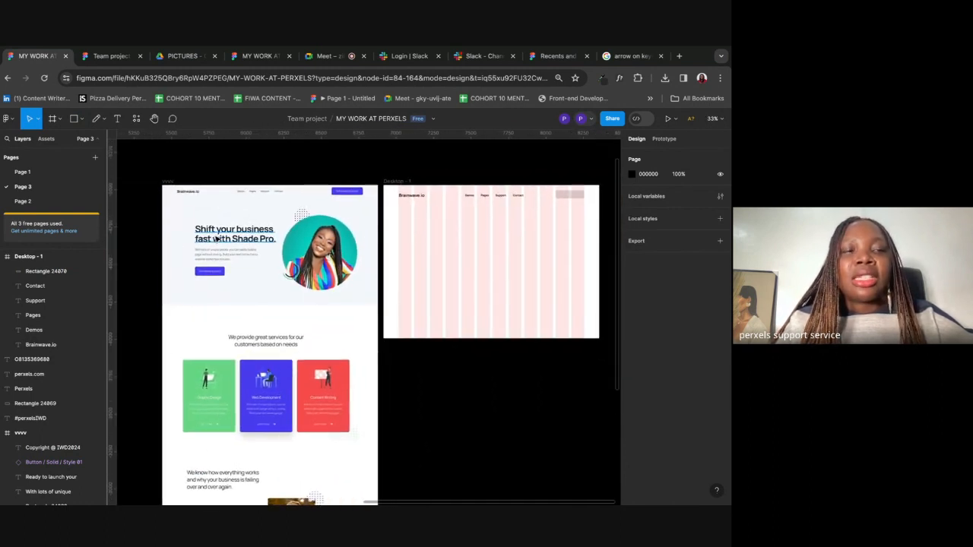
{"action": "left_click", "coordinate": [116, 119]}
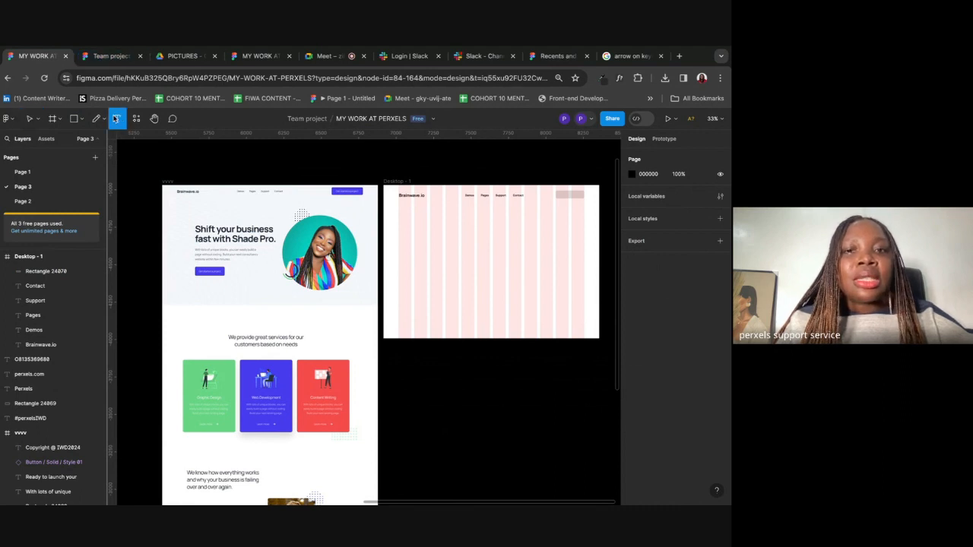
Step: Type the two-line hero heading 'Shift your business fast with Shade Pro.' at size 45
{"action": "left_click", "coordinate": [427, 229]}
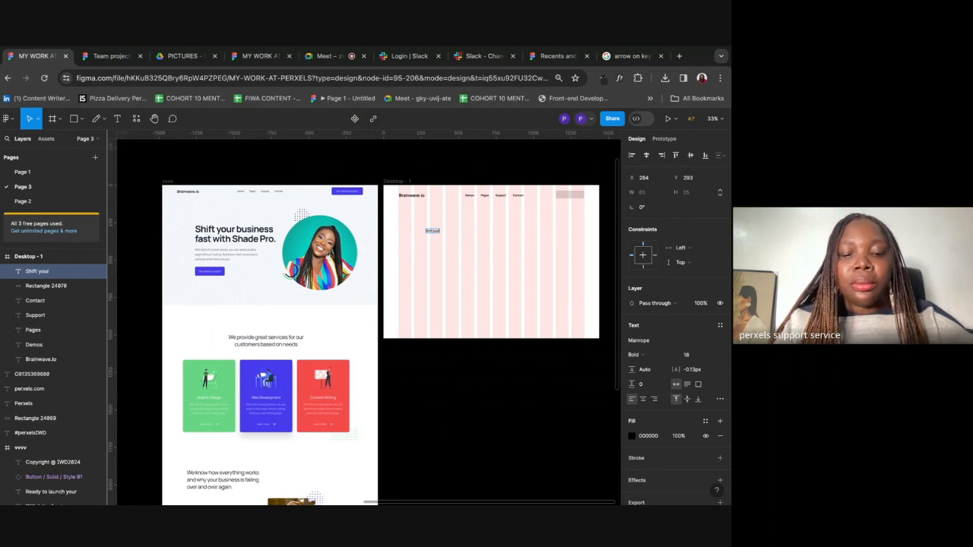
{"action": "key", "text": "Return"}
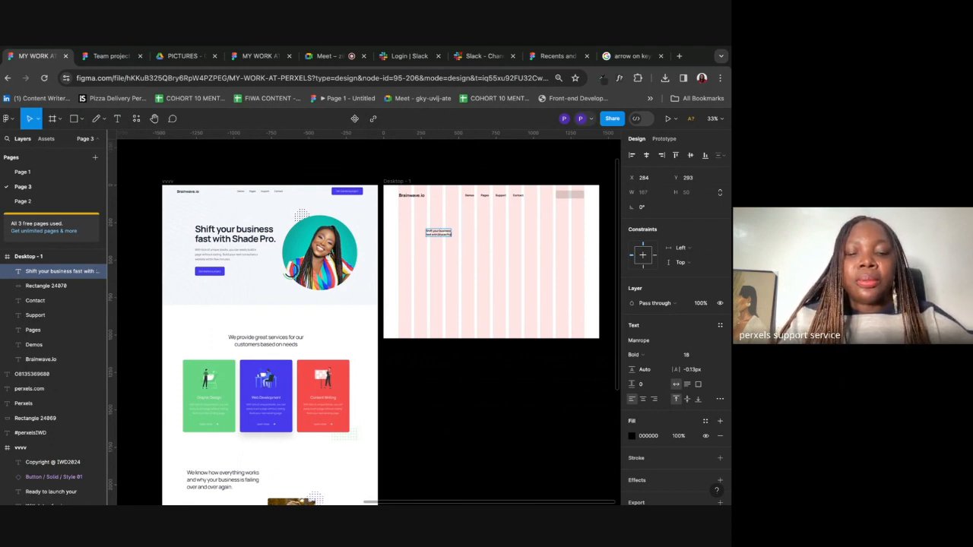
{"action": "key", "text": "Escape"}
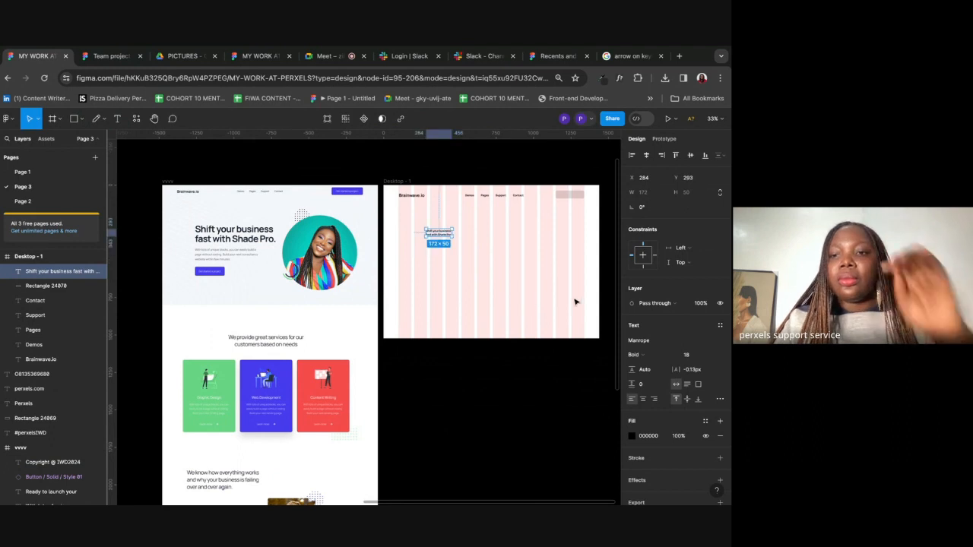
{"action": "left_click", "coordinate": [688, 356]}
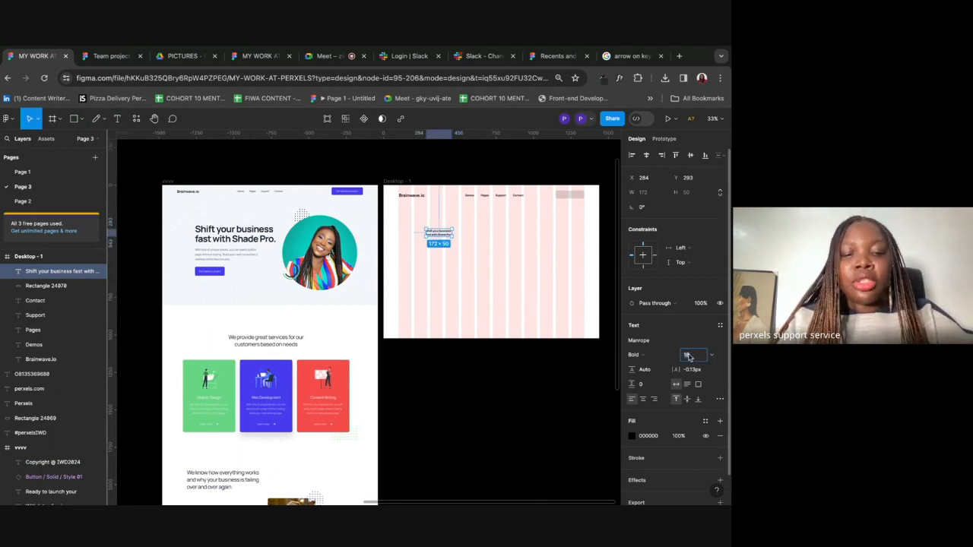
{"action": "type", "text": "45"}
{"action": "key", "text": "Return"}
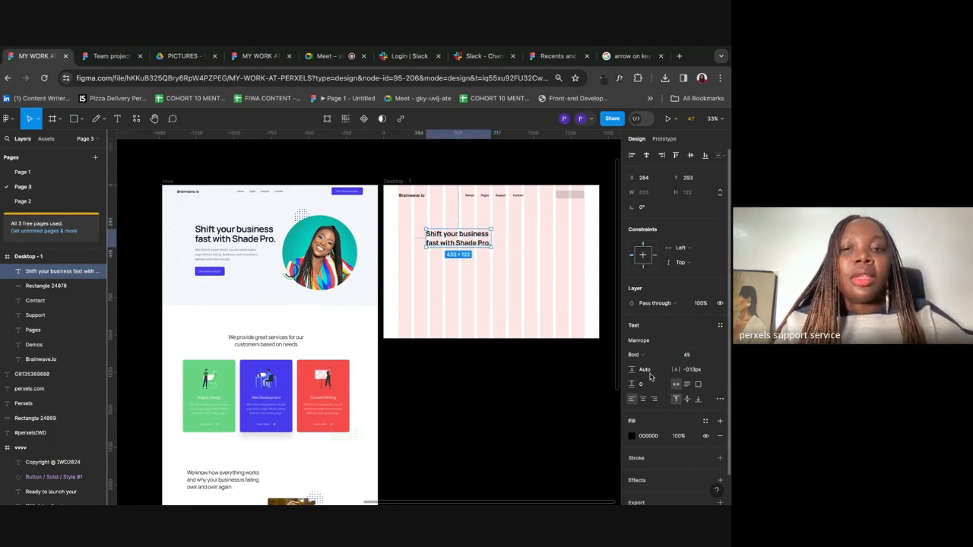
{"action": "left_click", "coordinate": [569, 310]}
Step: Enlarge the heading to font size 60 and shift it slightly left
{"action": "left_click", "coordinate": [449, 231]}
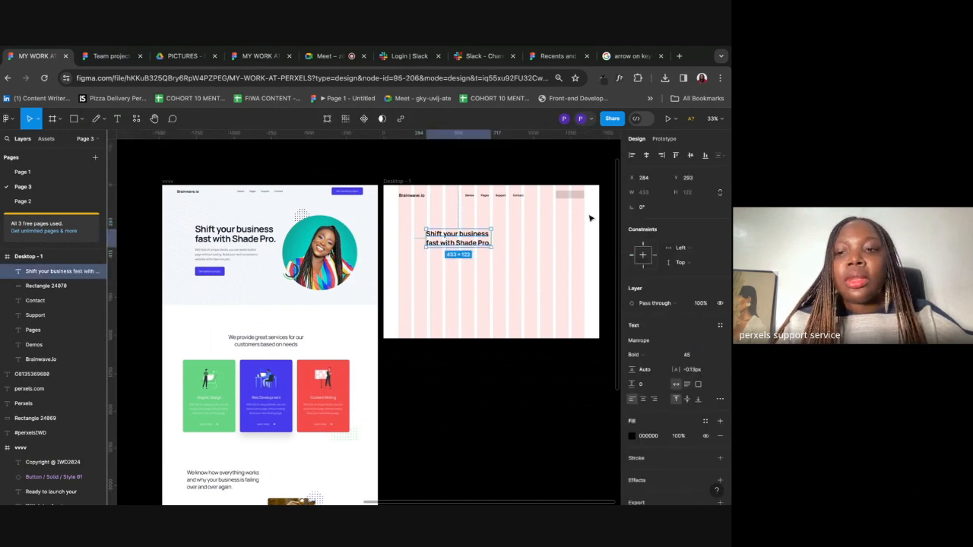
{"action": "left_click", "coordinate": [694, 356]}
{"action": "type", "text": "60"}
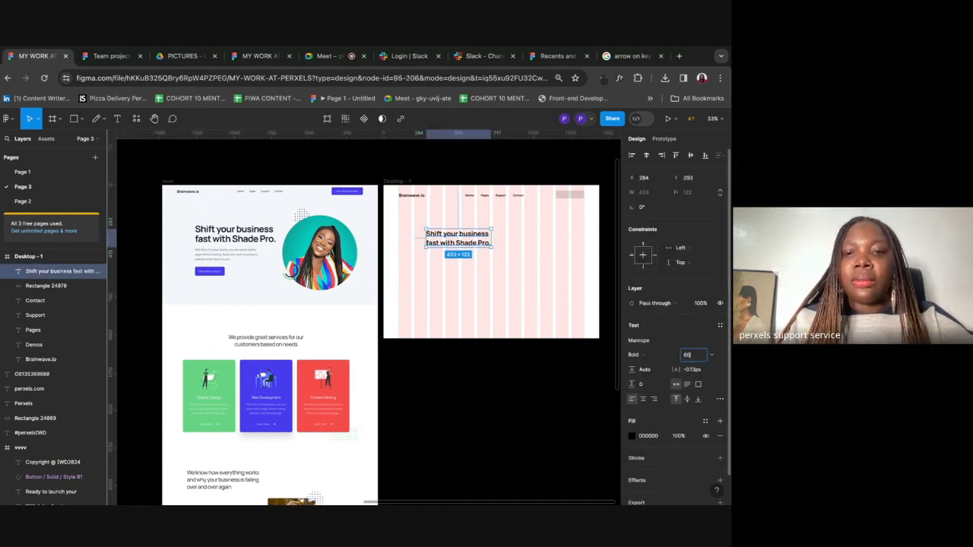
{"action": "key", "text": "Return"}
{"action": "left_click", "coordinate": [529, 313]}
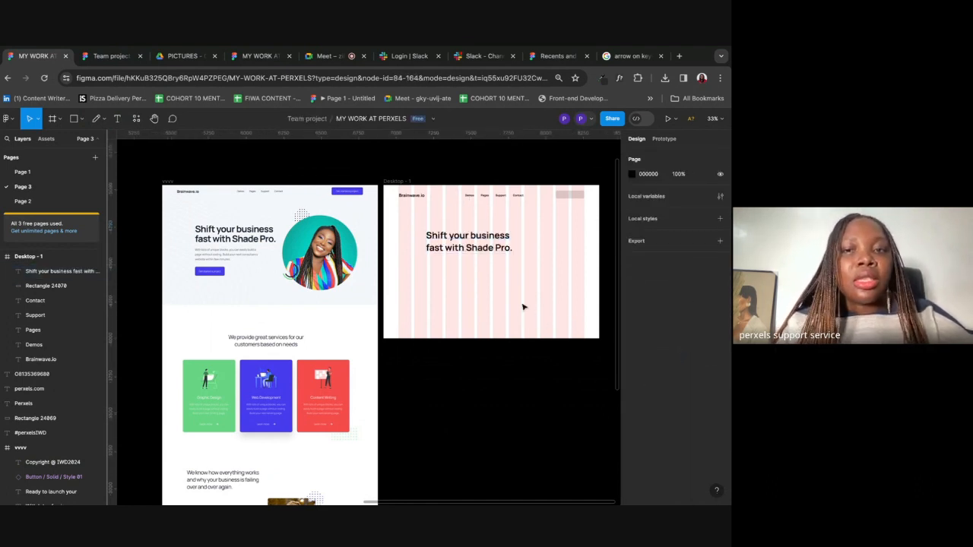
{"action": "left_click", "coordinate": [468, 249]}
{"action": "left_click_drag", "start_coordinate": [469, 250], "coordinate": [455, 247]}
{"action": "left_click", "coordinate": [459, 298]}
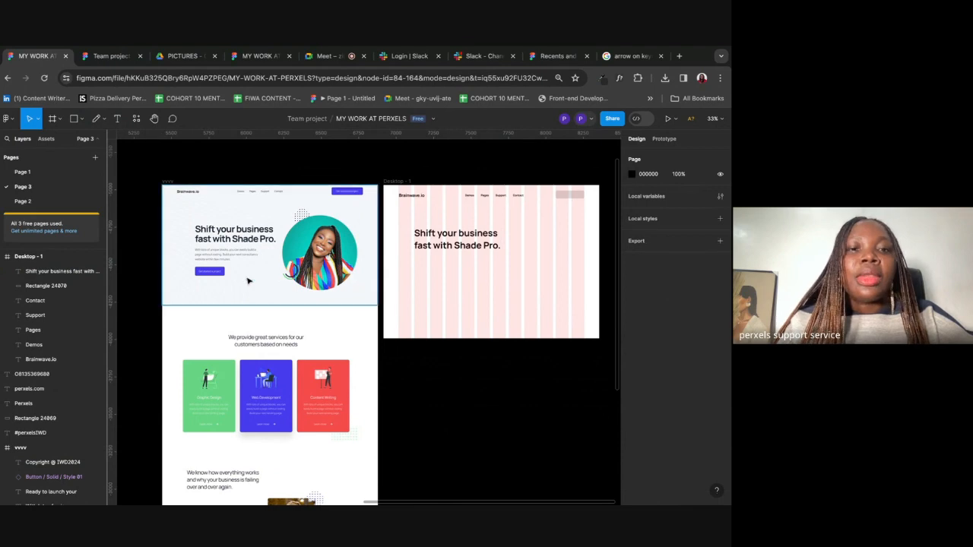
Step: Place a copy of the Demos nav text below the hero heading
{"action": "scroll", "coordinate": [204, 258], "scroll_direction": "up", "scroll_amount": 5}
{"action": "scroll", "coordinate": [199, 262], "scroll_direction": "down", "scroll_amount": 5}
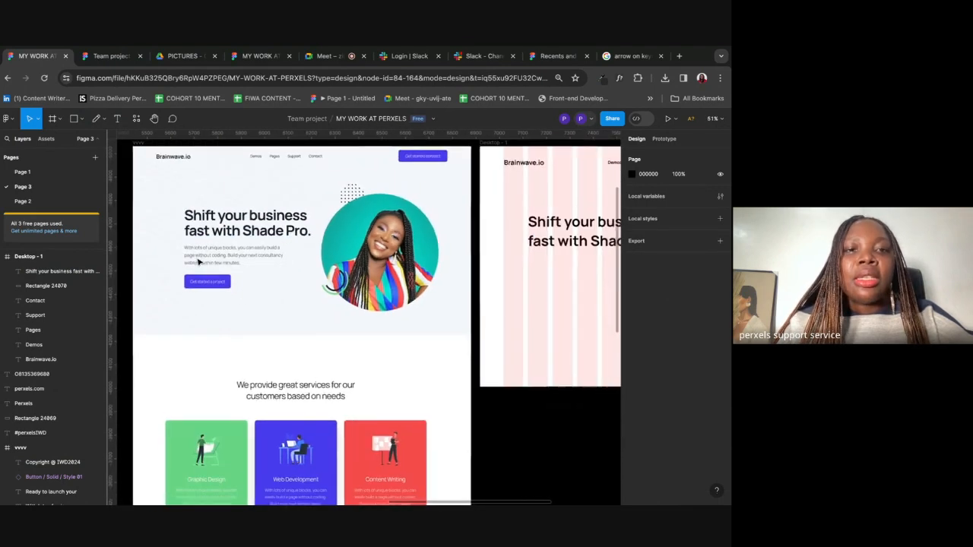
{"action": "left_click", "coordinate": [504, 187]}
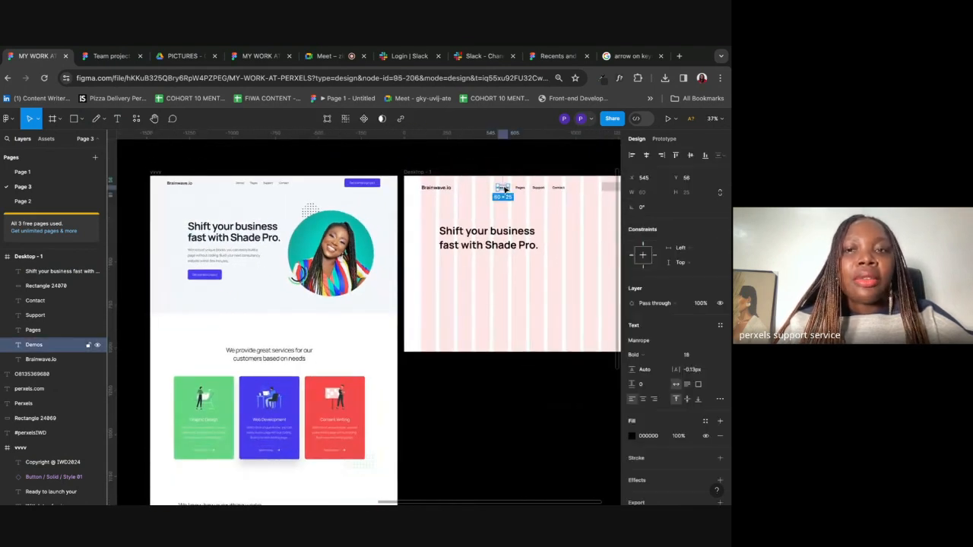
{"action": "left_click", "coordinate": [526, 213]}
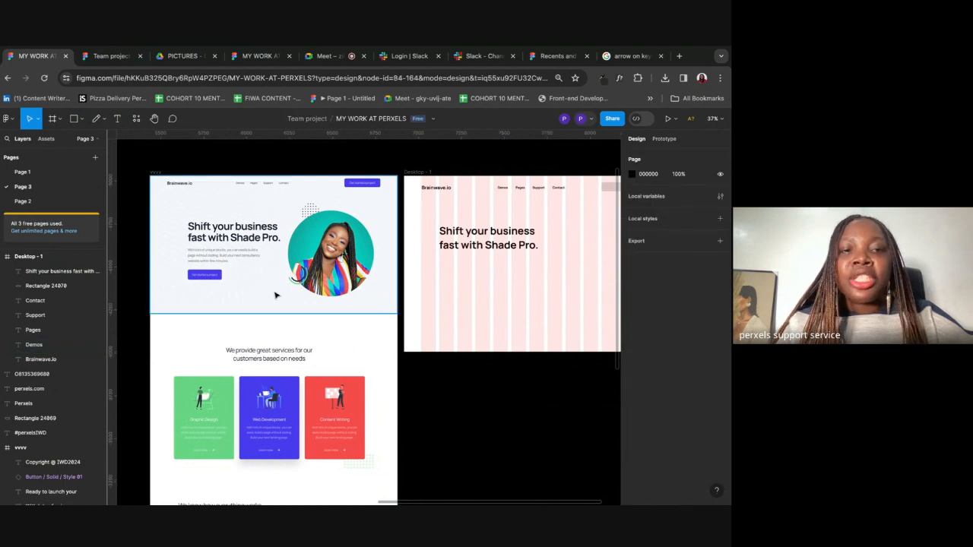
{"action": "scroll", "coordinate": [564, 220], "scroll_direction": "right", "scroll_amount": 3}
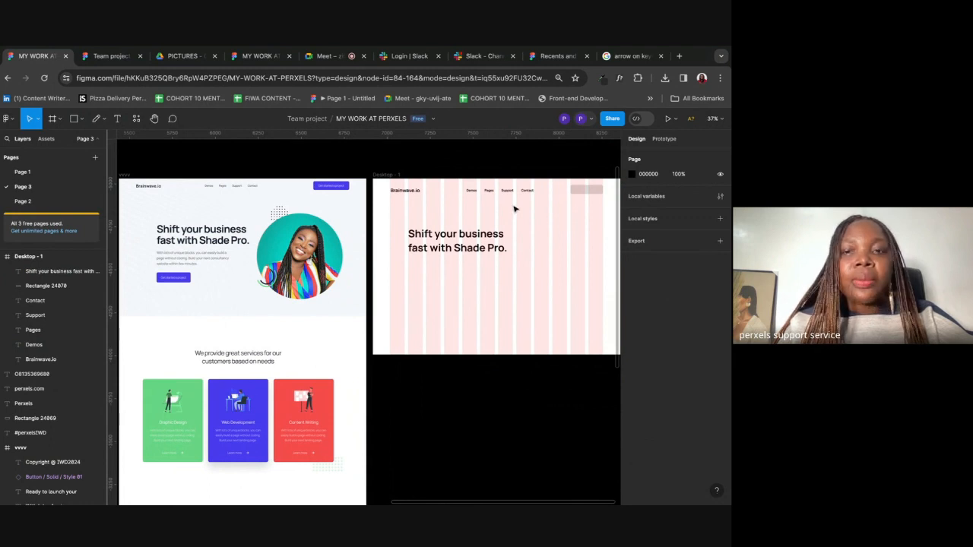
{"action": "left_click", "coordinate": [474, 193]}
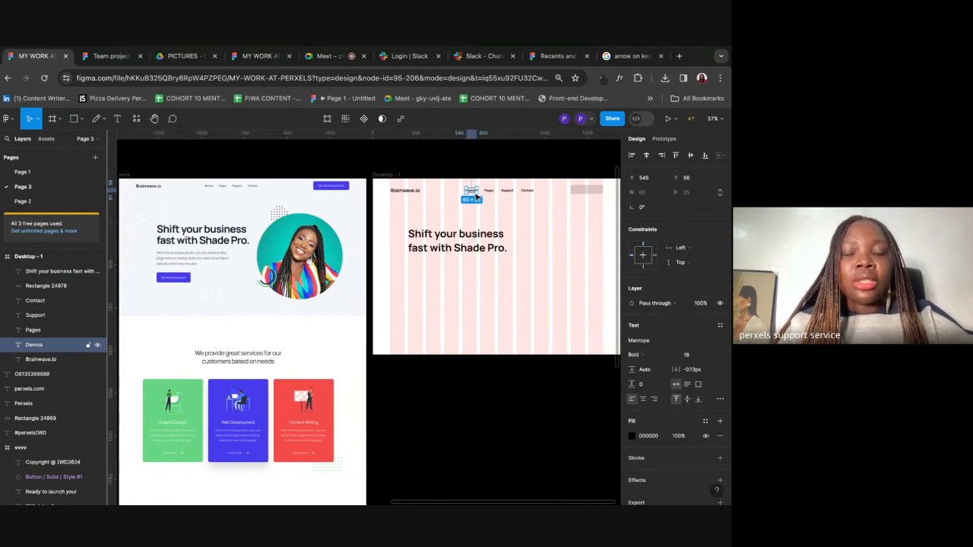
{"action": "left_click_drag", "start_coordinate": [475, 196], "coordinate": [413, 267]}
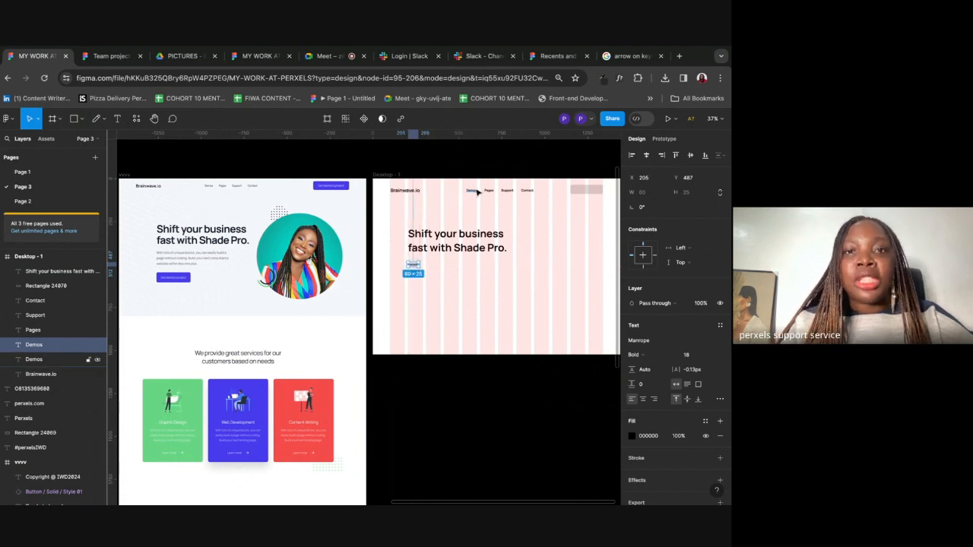
{"action": "scroll", "coordinate": [477, 191], "scroll_direction": "up", "scroll_amount": 1}
{"action": "scroll", "coordinate": [477, 191], "scroll_direction": "left", "scroll_amount": 1}
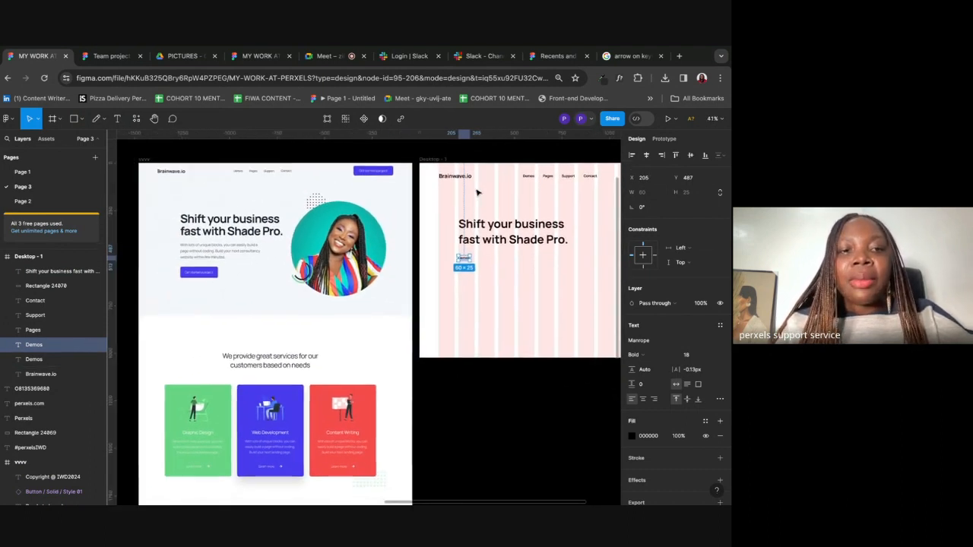
{"action": "scroll", "coordinate": [534, 278], "scroll_direction": "right", "scroll_amount": 3}
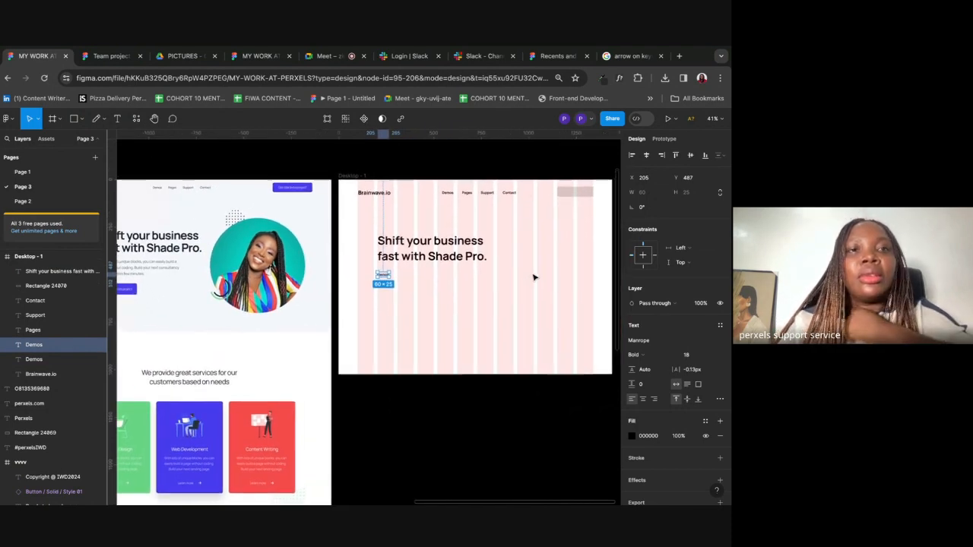
Step: Open the COPIES document from the IWD 2024 Drive folder
{"action": "left_click", "coordinate": [183, 55]}
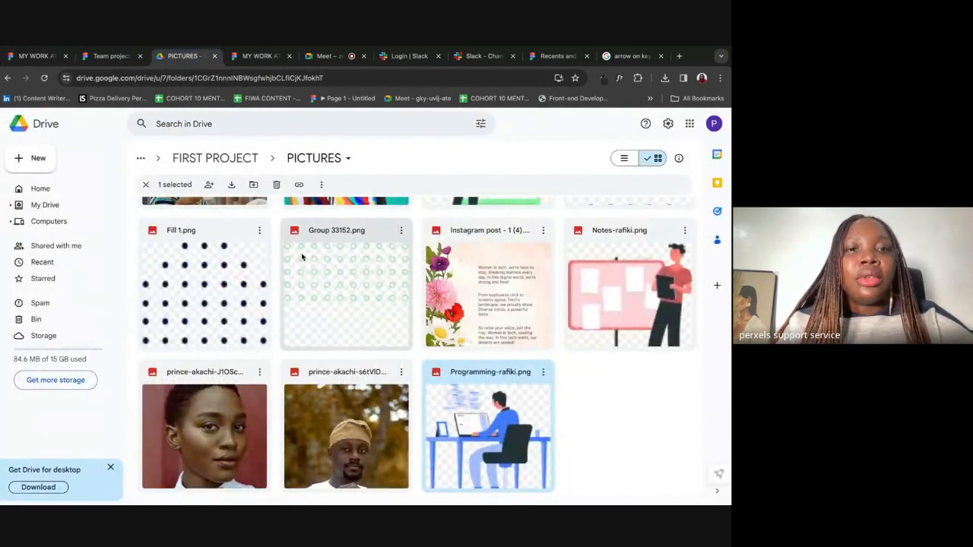
{"action": "scroll", "coordinate": [302, 259], "scroll_direction": "up", "scroll_amount": 5}
{"action": "left_click", "coordinate": [7, 78]}
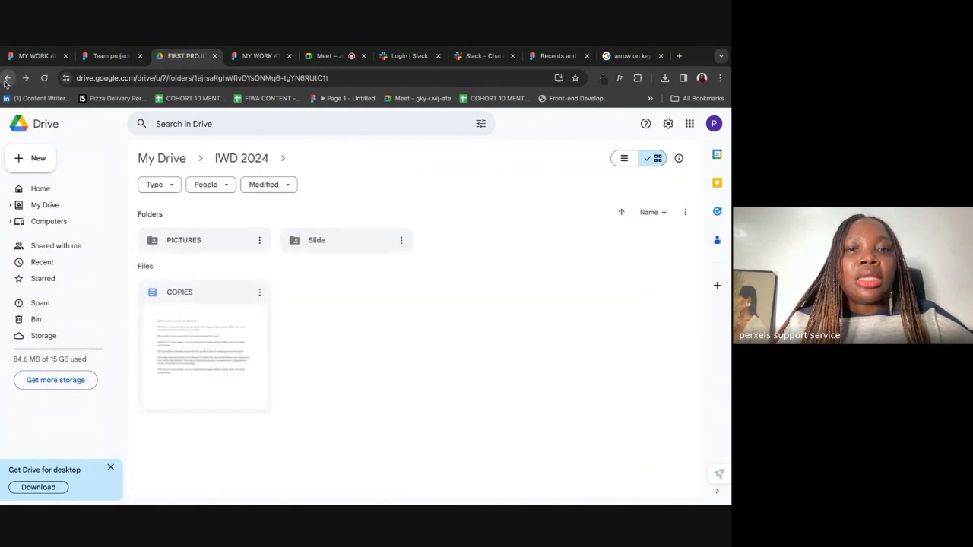
{"action": "double_click", "coordinate": [220, 359]}
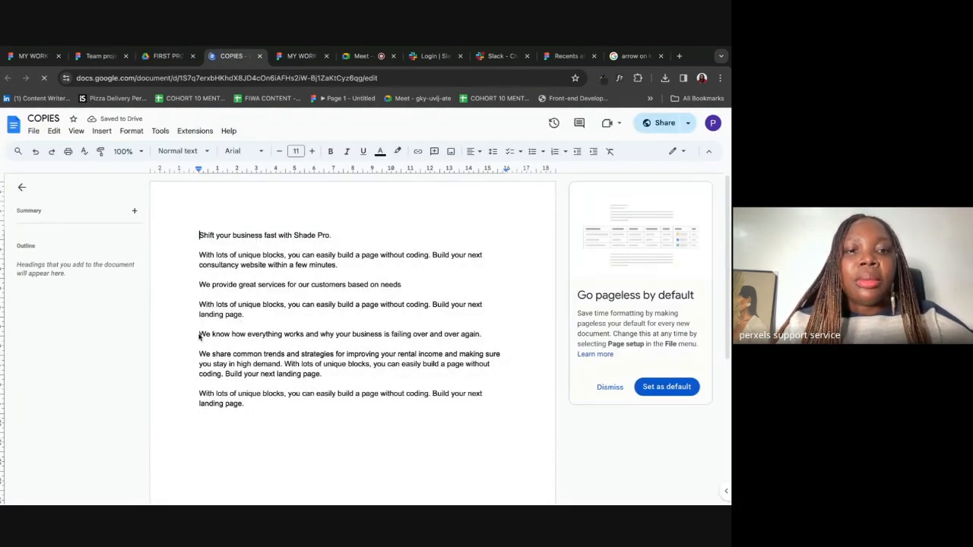
Step: Copy the 'With lots of unique blocks' paragraph and paste it over Figma's Demos copy
{"action": "left_click", "coordinate": [196, 251]}
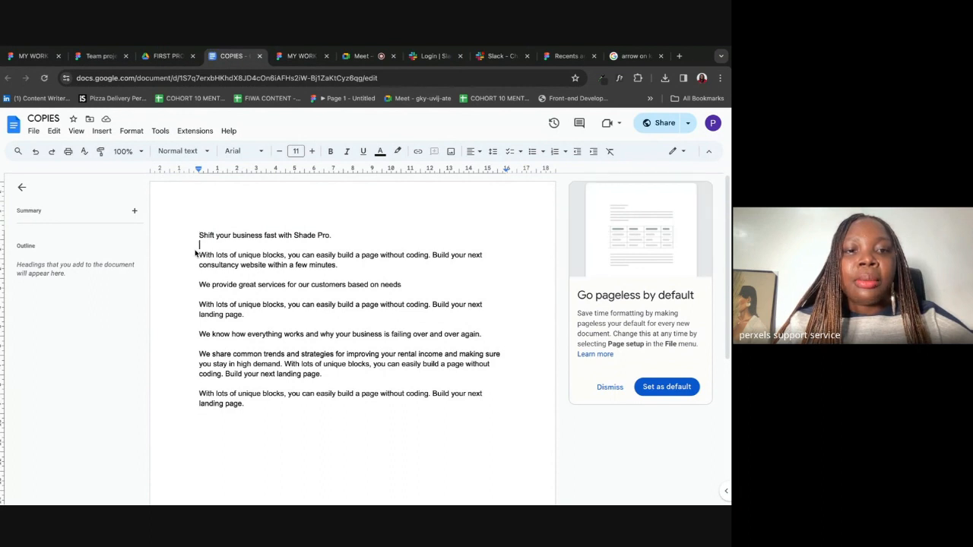
{"action": "left_click_drag", "start_coordinate": [196, 254], "coordinate": [393, 269]}
{"action": "key", "text": "ctrl+c"}
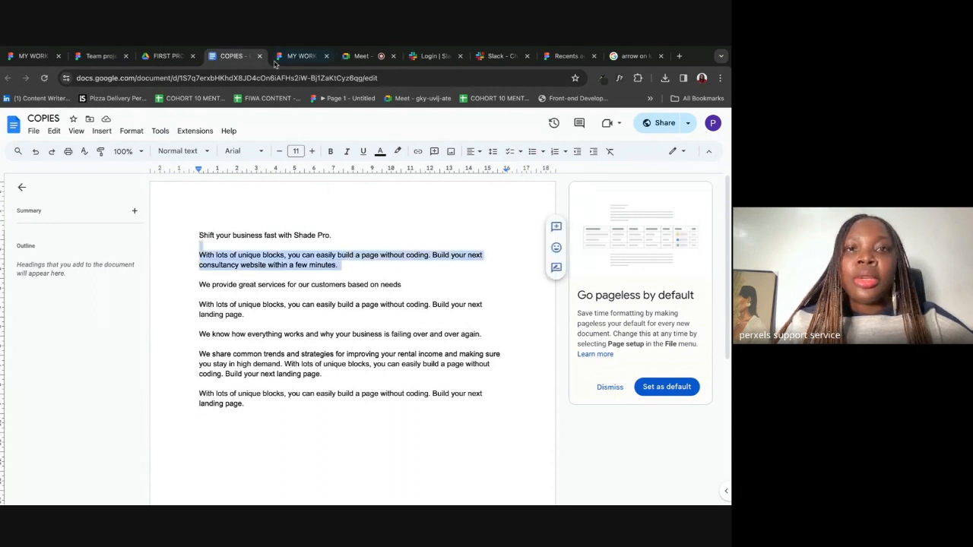
{"action": "left_click", "coordinate": [19, 62]}
{"action": "key", "text": "ctrl+v"}
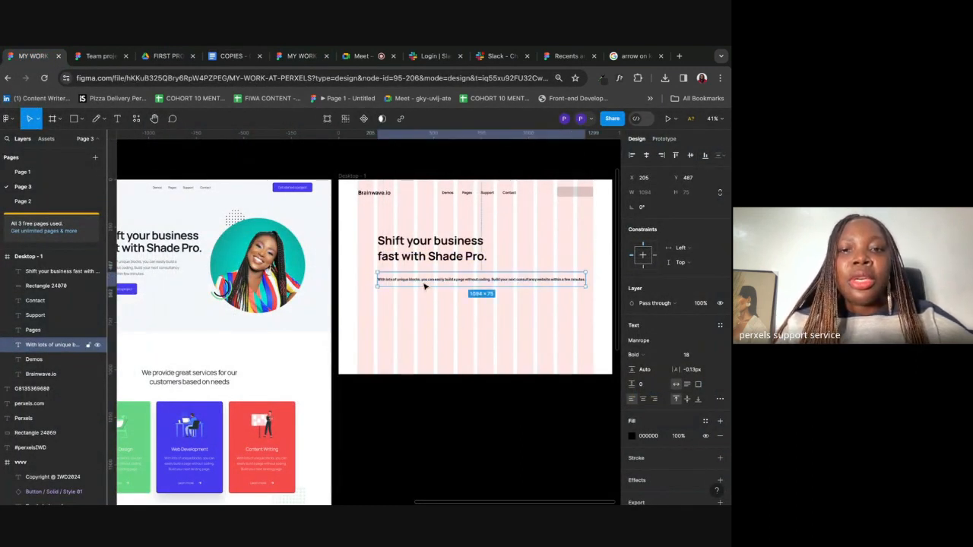
Step: Remove the pasted paragraph's blank lines and narrow it to 445 px, wrapping onto three lines
{"action": "double_click", "coordinate": [385, 279]}
{"action": "left_click", "coordinate": [378, 280]}
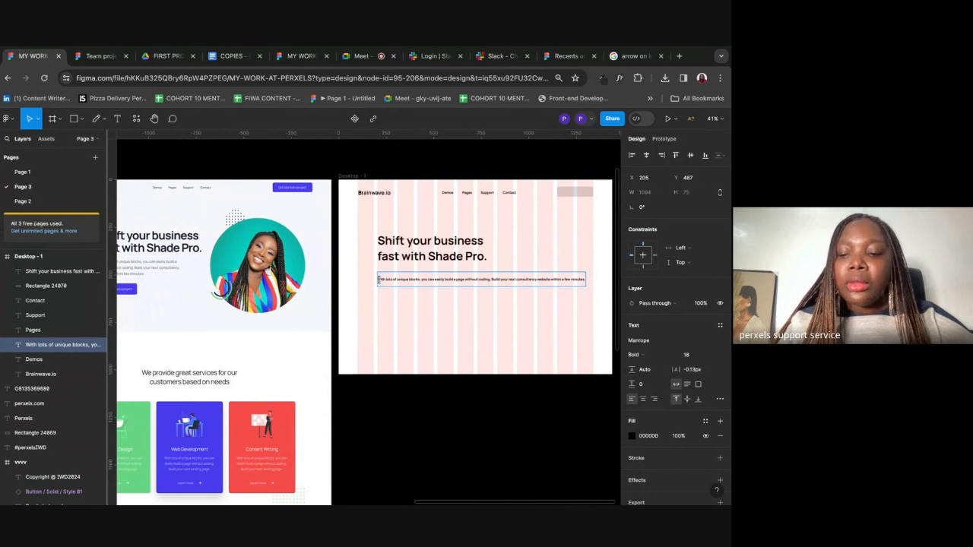
{"action": "key", "text": "BackSpace"}
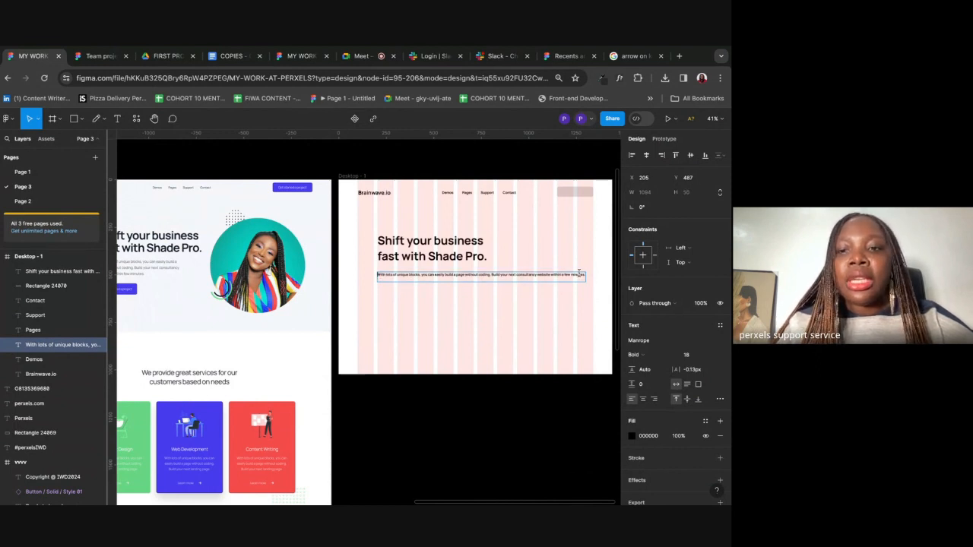
{"action": "key", "text": "BackSpace"}
{"action": "key", "text": "BackSpace"}
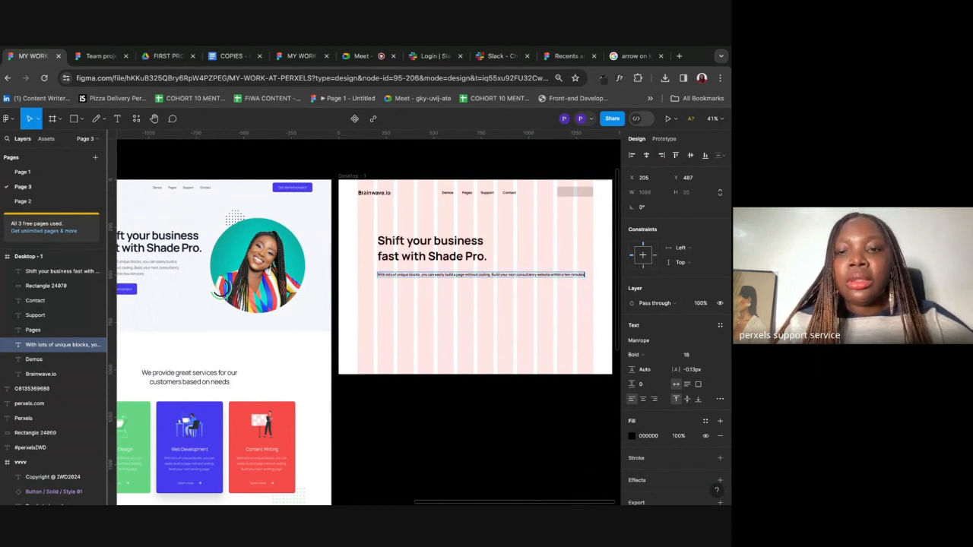
{"action": "key", "text": "Escape"}
{"action": "left_click_drag", "start_coordinate": [586, 276], "coordinate": [468, 279]}
{"action": "scroll", "coordinate": [470, 281], "scroll_direction": "left", "scroll_amount": 3}
{"action": "scroll", "coordinate": [470, 281], "scroll_direction": "down", "scroll_amount": 1}
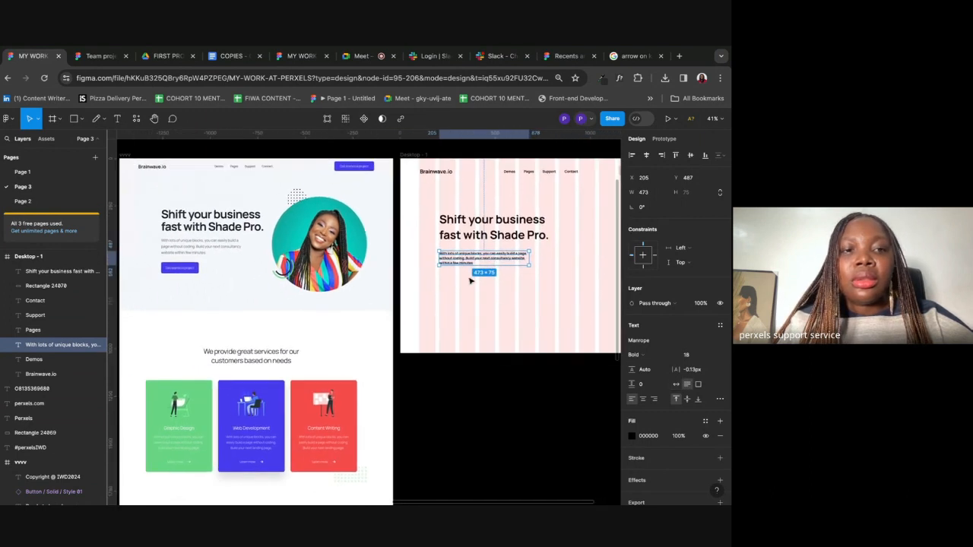
{"action": "left_click_drag", "start_coordinate": [530, 255], "coordinate": [499, 261]}
Step: Make the grey rectangle at the frame's top right slightly taller
{"action": "left_click", "coordinate": [537, 268]}
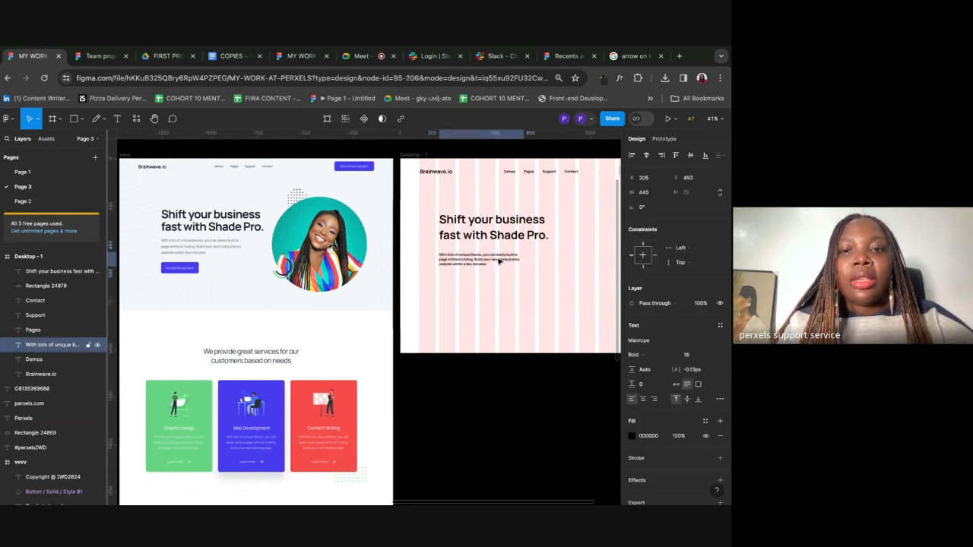
{"action": "left_click", "coordinate": [488, 302]}
{"action": "scroll", "coordinate": [486, 300], "scroll_direction": "right", "scroll_amount": 1}
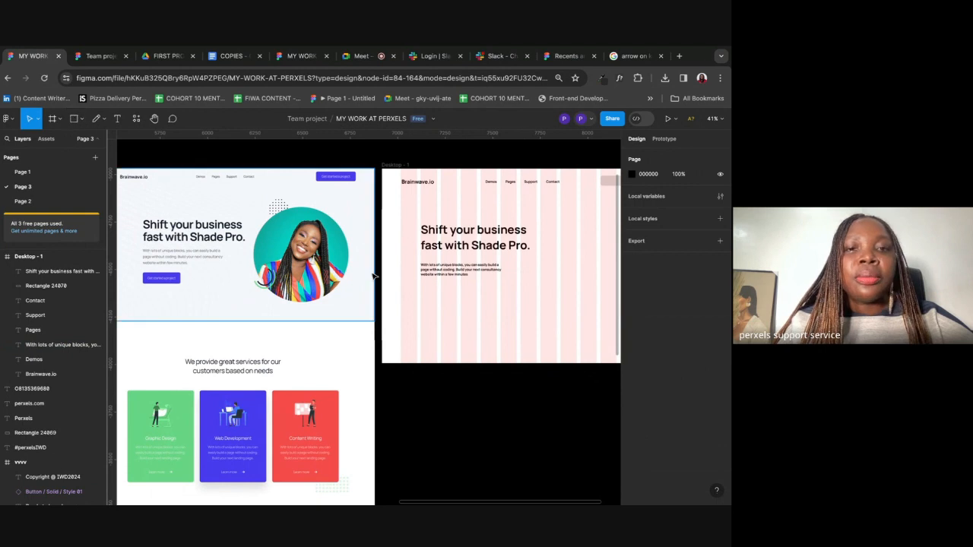
{"action": "scroll", "coordinate": [532, 213], "scroll_direction": "right", "scroll_amount": 1}
{"action": "left_click", "coordinate": [545, 192]}
{"action": "scroll", "coordinate": [542, 214], "scroll_direction": "up", "scroll_amount": 2}
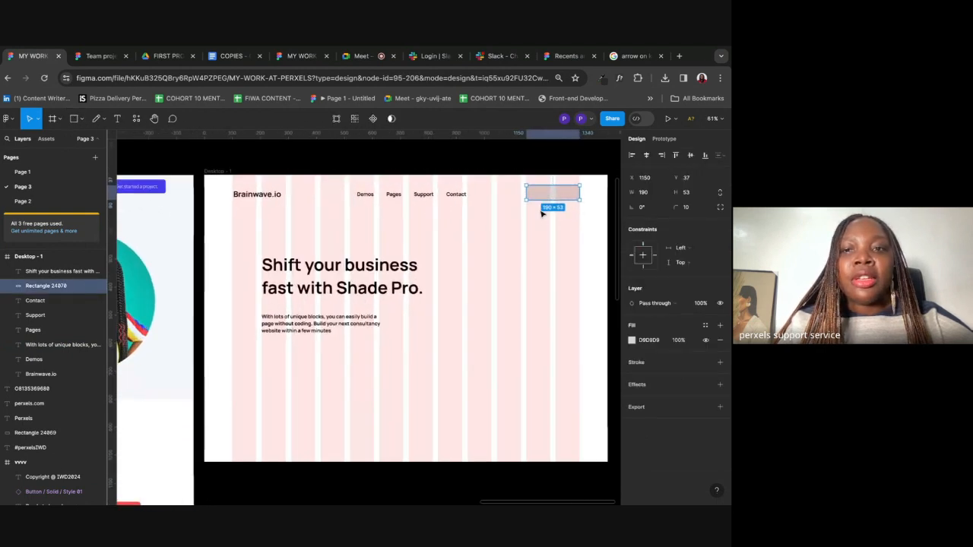
{"action": "scroll", "coordinate": [542, 213], "scroll_direction": "up", "scroll_amount": 2}
{"action": "left_click_drag", "start_coordinate": [541, 196], "coordinate": [541, 200]}
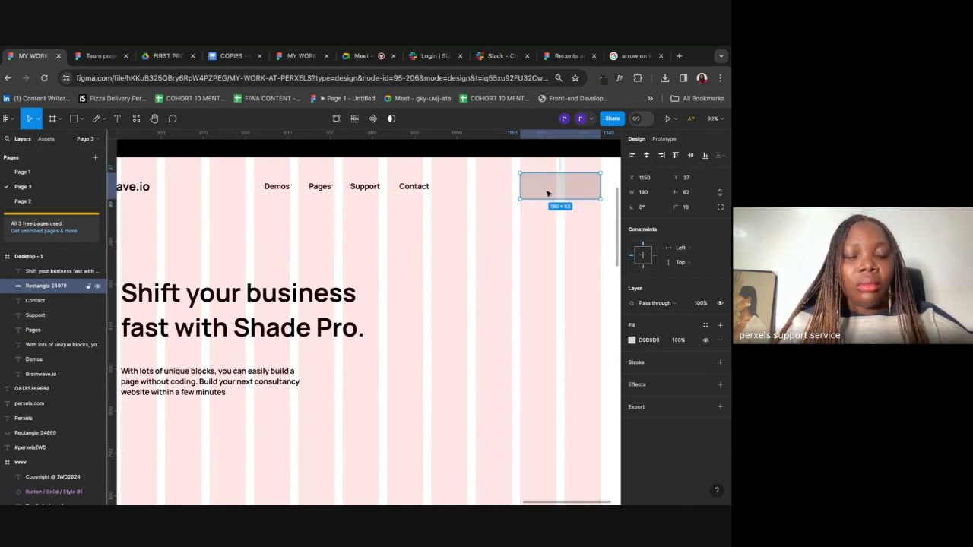
Step: Duplicate that rectangle and place the 190×62 copy under the hero paragraph at x 205, y 604
{"action": "scroll", "coordinate": [548, 193], "scroll_direction": "down", "scroll_amount": 4}
{"action": "key", "text": "super+d"}
{"action": "left_click_drag", "start_coordinate": [549, 193], "coordinate": [372, 302]}
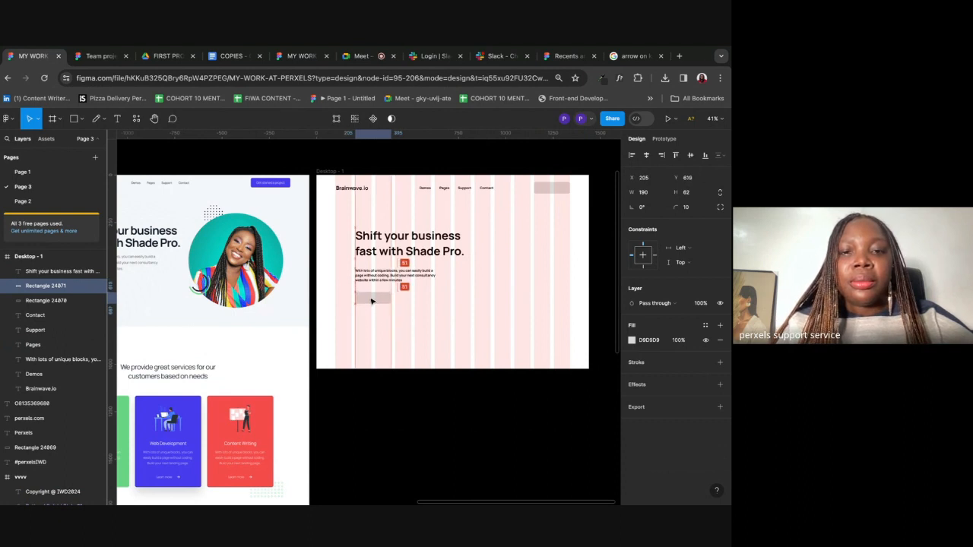
{"action": "scroll", "coordinate": [372, 302], "scroll_direction": "left", "scroll_amount": 3}
{"action": "left_click", "coordinate": [484, 270]}
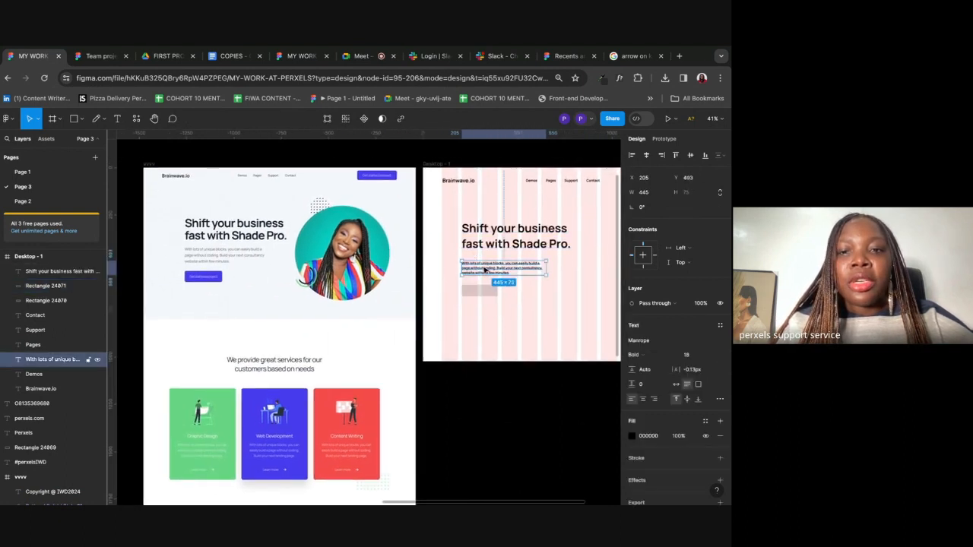
{"action": "left_click", "coordinate": [470, 296]}
{"action": "left_click_drag", "start_coordinate": [469, 296], "coordinate": [470, 289]}
{"action": "left_click", "coordinate": [530, 302]}
{"action": "scroll", "coordinate": [530, 302], "scroll_direction": "right", "scroll_amount": 2}
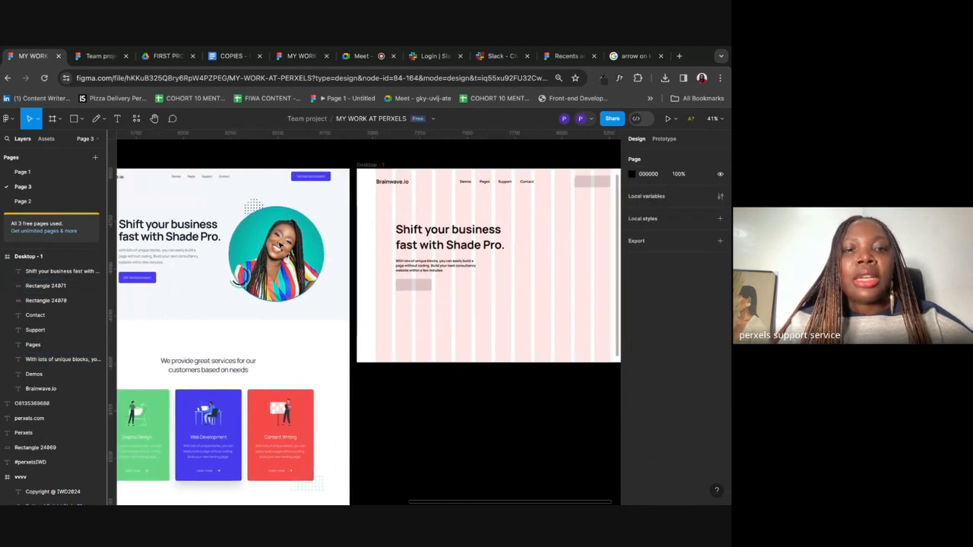
{"action": "scroll", "coordinate": [272, 245], "scroll_direction": "right", "scroll_amount": 3}
{"action": "scroll", "coordinate": [272, 245], "scroll_direction": "down", "scroll_amount": 2}
{"action": "scroll", "coordinate": [272, 245], "scroll_direction": "left", "scroll_amount": 3}
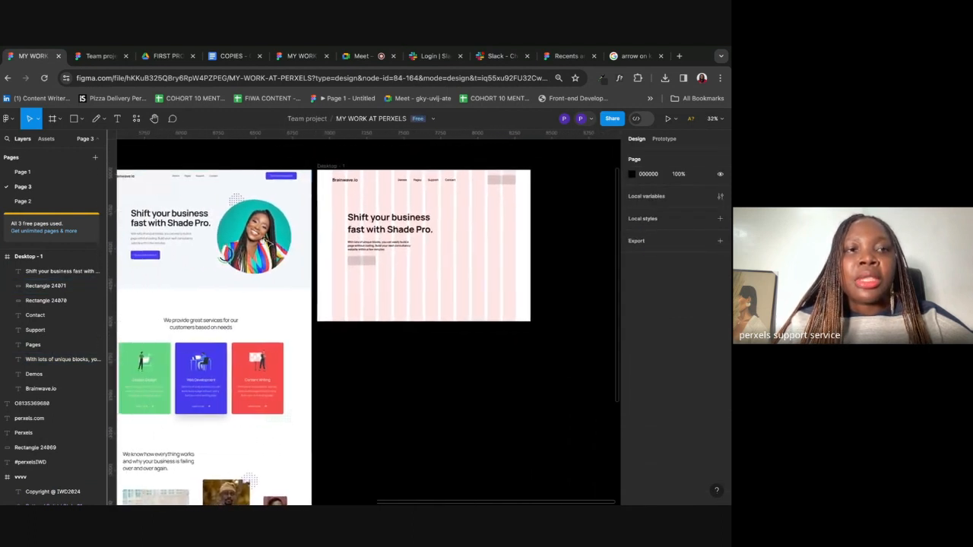
Step: Draw a grey ellipse, enlarge it to 474×474 and place it beside the headline at x 866, y 238
{"action": "left_click", "coordinate": [83, 121]}
{"action": "left_click", "coordinate": [71, 179]}
{"action": "left_click_drag", "start_coordinate": [456, 217], "coordinate": [489, 246]}
{"action": "left_click_drag", "start_coordinate": [509, 214], "coordinate": [519, 203]}
{"action": "left_click_drag", "start_coordinate": [484, 243], "coordinate": [485, 244]}
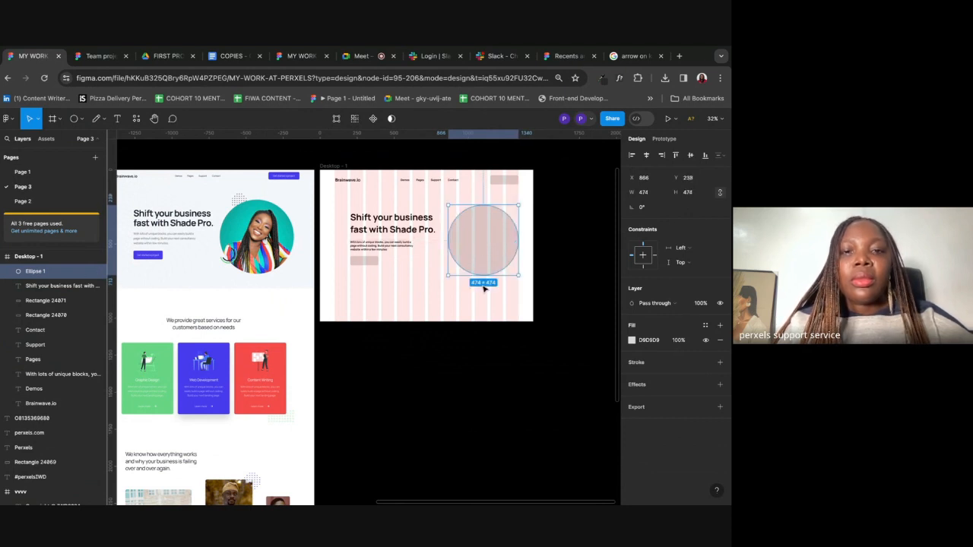
{"action": "left_click", "coordinate": [483, 289]}
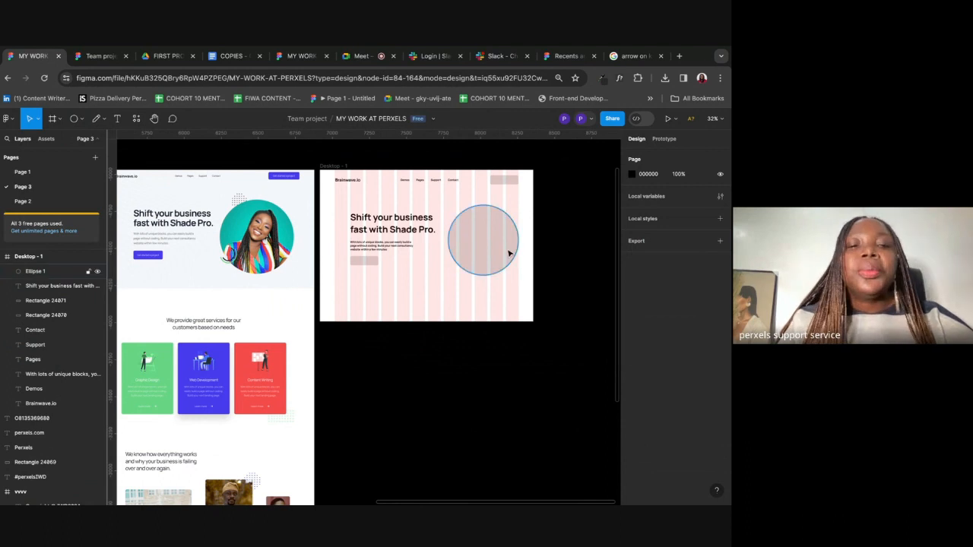
{"action": "scroll", "coordinate": [508, 252], "scroll_direction": "left", "scroll_amount": 2}
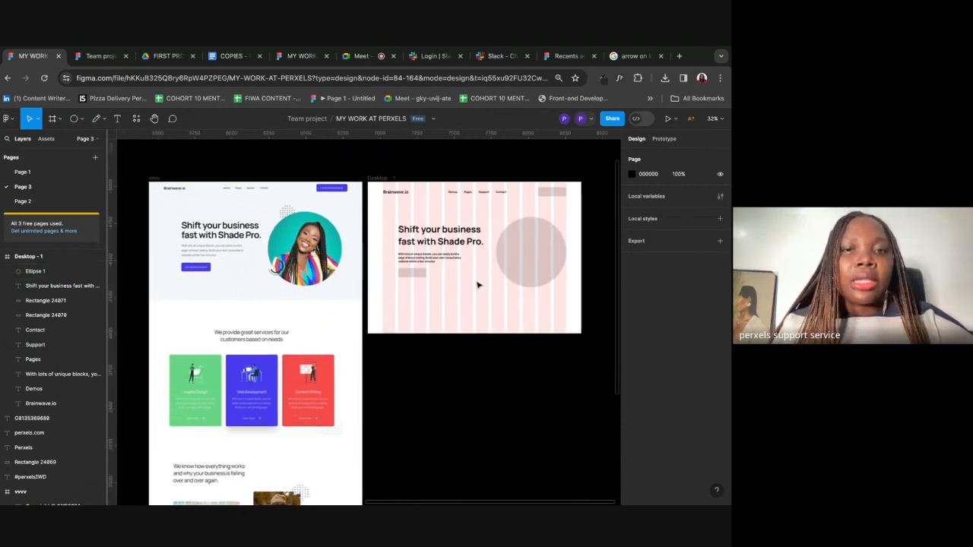
Step: Lengthen the Desktop - 1 frame to about 1892 tall, keeping its width at 1440
{"action": "left_click", "coordinate": [389, 177]}
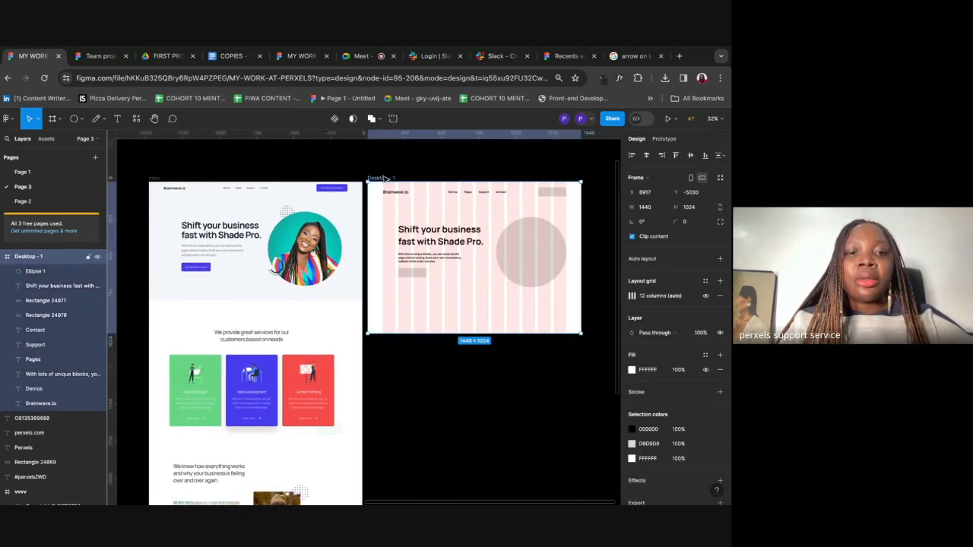
{"action": "left_click_drag", "start_coordinate": [496, 333], "coordinate": [504, 454]}
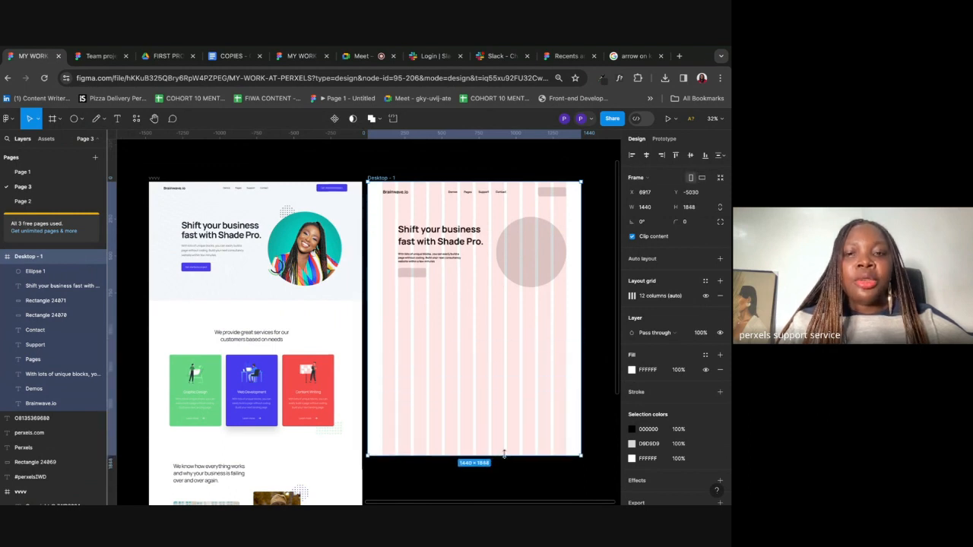
{"action": "scroll", "coordinate": [505, 453], "scroll_direction": "down", "scroll_amount": 2}
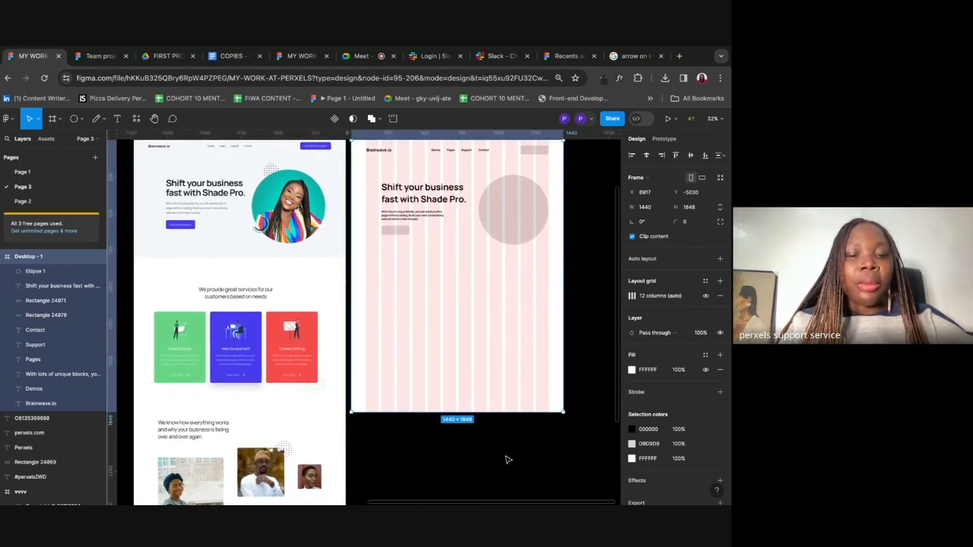
{"action": "key", "text": "super+z"}
{"action": "scroll", "coordinate": [507, 459], "scroll_direction": "down", "scroll_amount": 3}
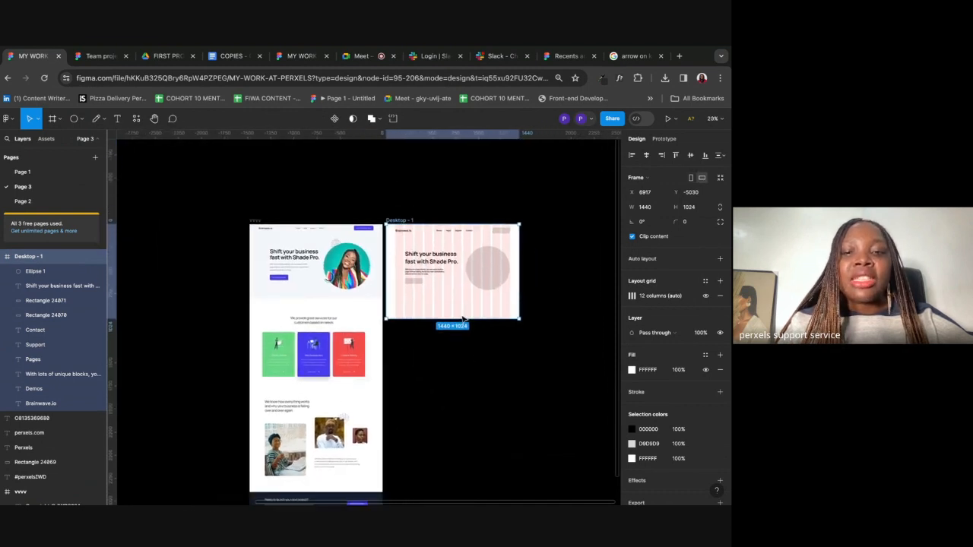
{"action": "left_click_drag", "start_coordinate": [458, 318], "coordinate": [460, 398]}
{"action": "left_click_drag", "start_coordinate": [517, 321], "coordinate": [545, 298]}
{"action": "key", "text": "ctrl+z"}
Step: Stretch the frame further to 1440×3518, then switch to the COPIES document
{"action": "mouse_move", "coordinate": [450, 403]}
{"action": "left_mouse_down"}
{"action": "mouse_move", "coordinate": [463, 348]}
{"action": "mouse_move", "coordinate": [462, 389]}
{"action": "left_mouse_up"}
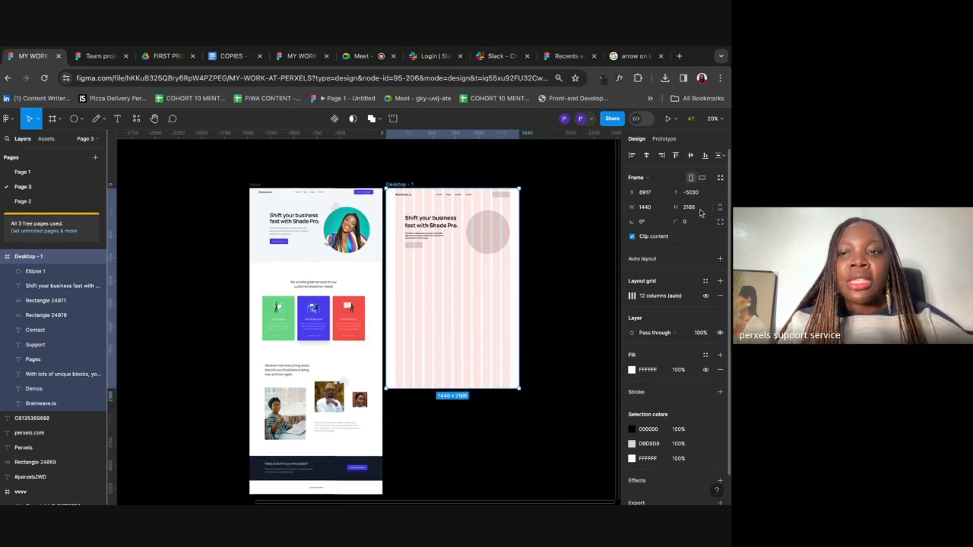
{"action": "left_click_drag", "start_coordinate": [425, 400], "coordinate": [447, 484]}
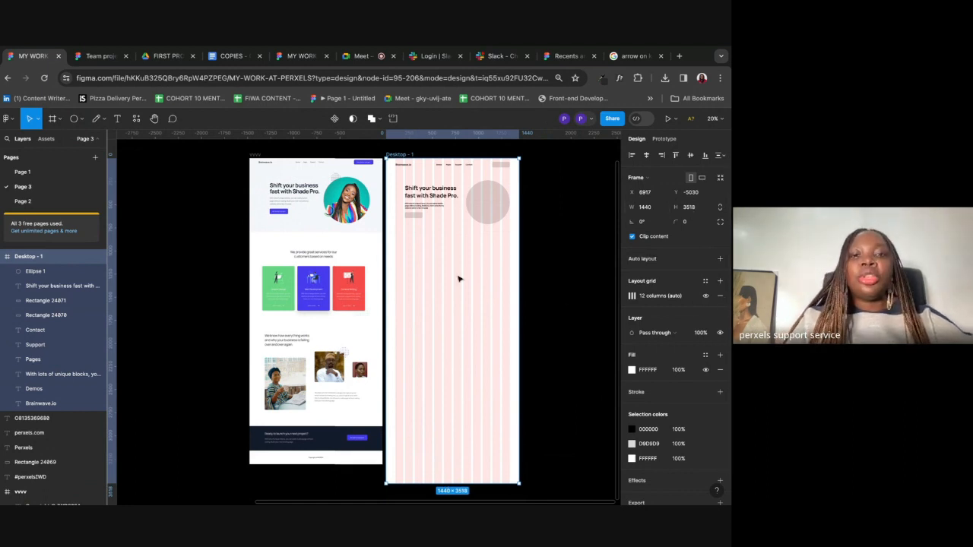
{"action": "scroll", "coordinate": [439, 252], "scroll_direction": "up", "scroll_amount": 3}
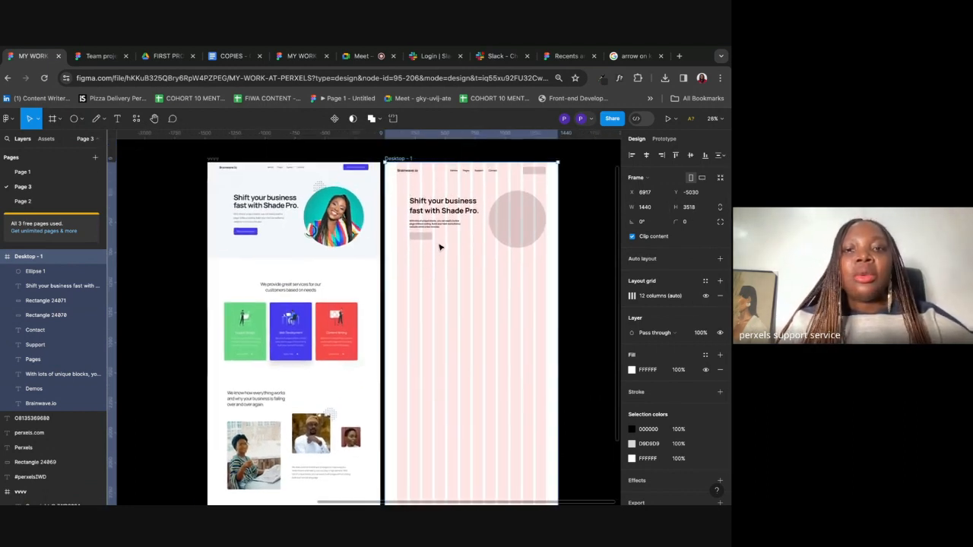
{"action": "key", "text": "Escape"}
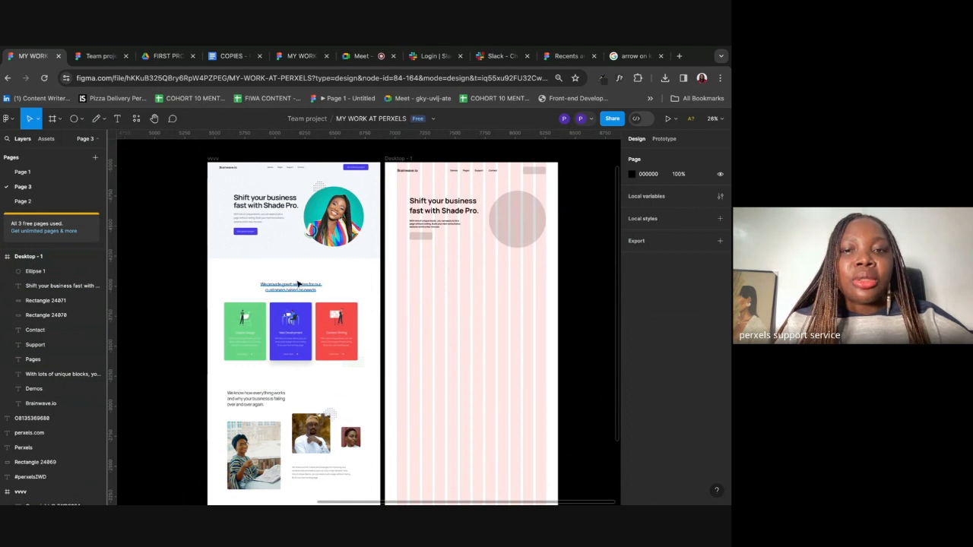
{"action": "left_click", "coordinate": [419, 204]}
{"action": "key", "text": "Escape"}
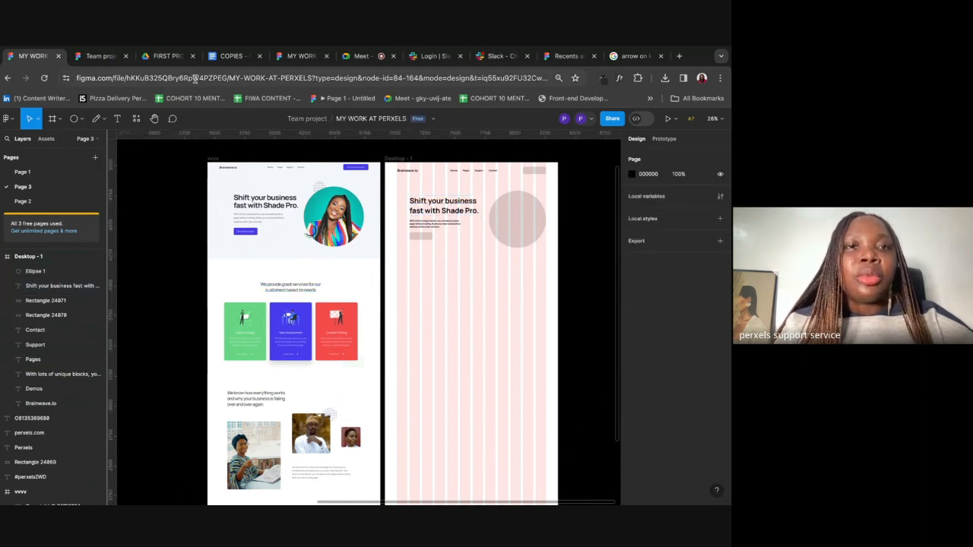
{"action": "left_click", "coordinate": [232, 55]}
Step: Copy 'We provide great services for our customers based on needs' from COPIES, then return to Figma
{"action": "left_click", "coordinate": [208, 297]}
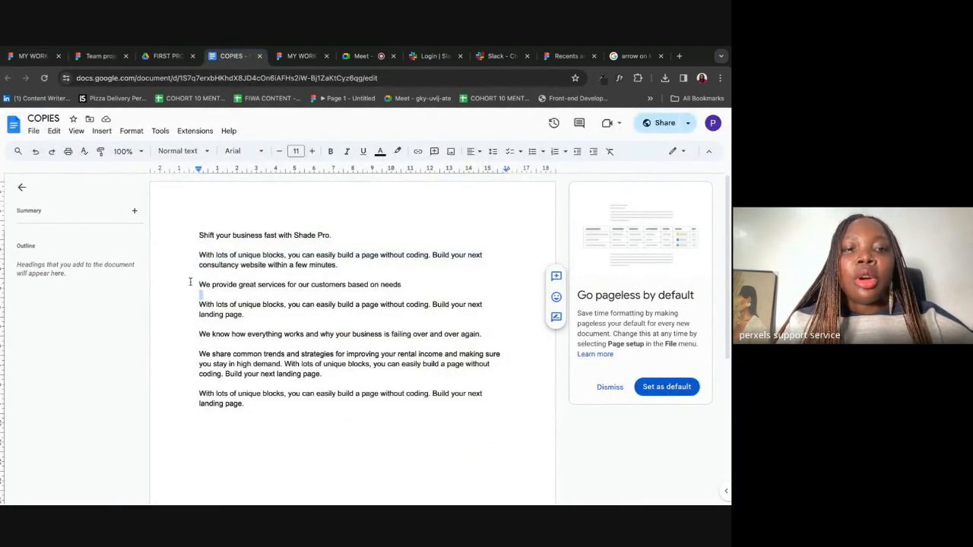
{"action": "left_click_drag", "start_coordinate": [200, 283], "coordinate": [405, 282]}
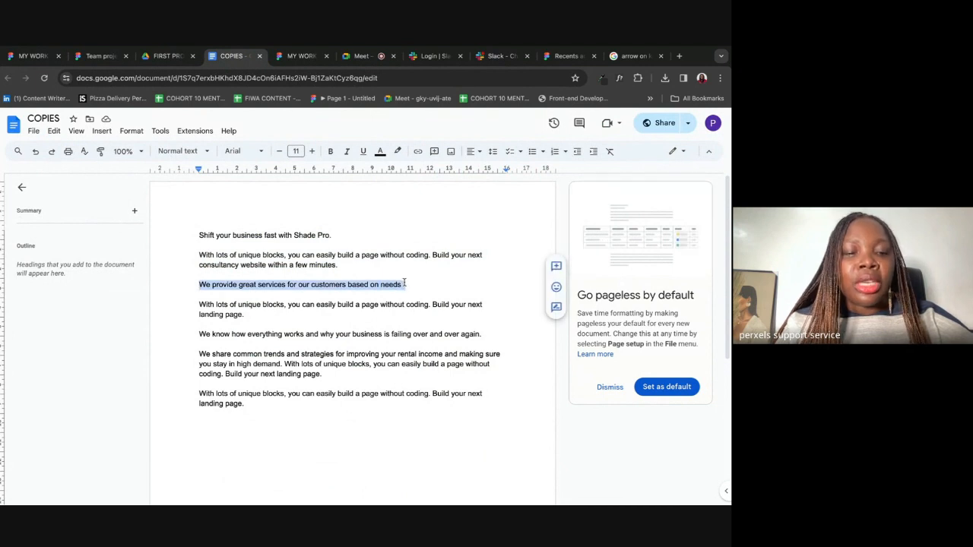
{"action": "left_click", "coordinate": [28, 56]}
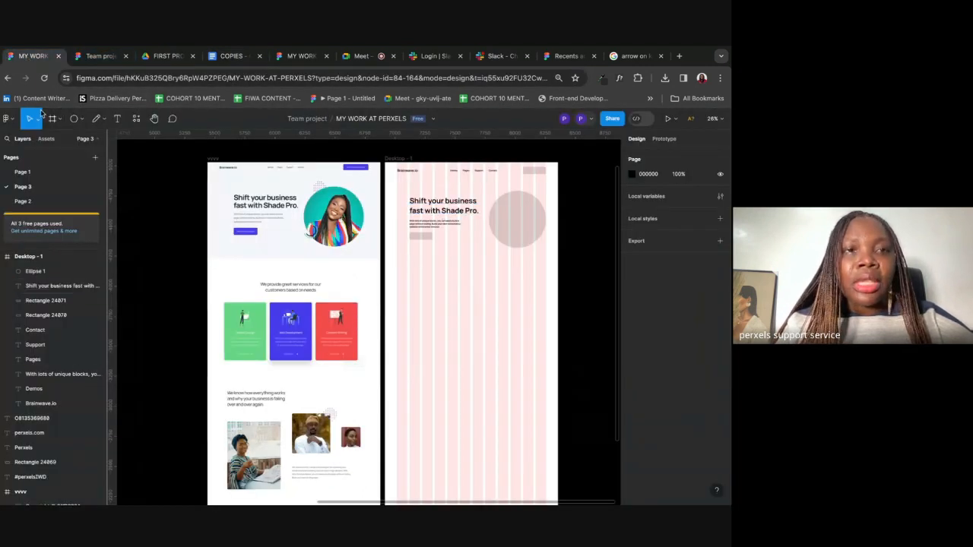
Step: Paste the services line as a new heading below the hero, at 40 size and 600 wide
{"action": "left_click", "coordinate": [117, 118]}
{"action": "left_click", "coordinate": [433, 268]}
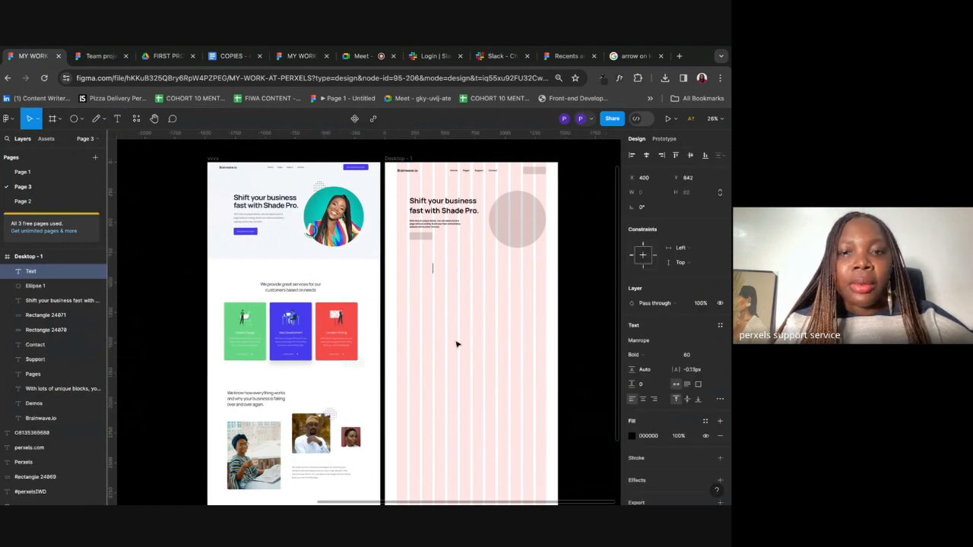
{"action": "key", "text": "ctrl+v"}
{"action": "key", "text": "BackSpace"}
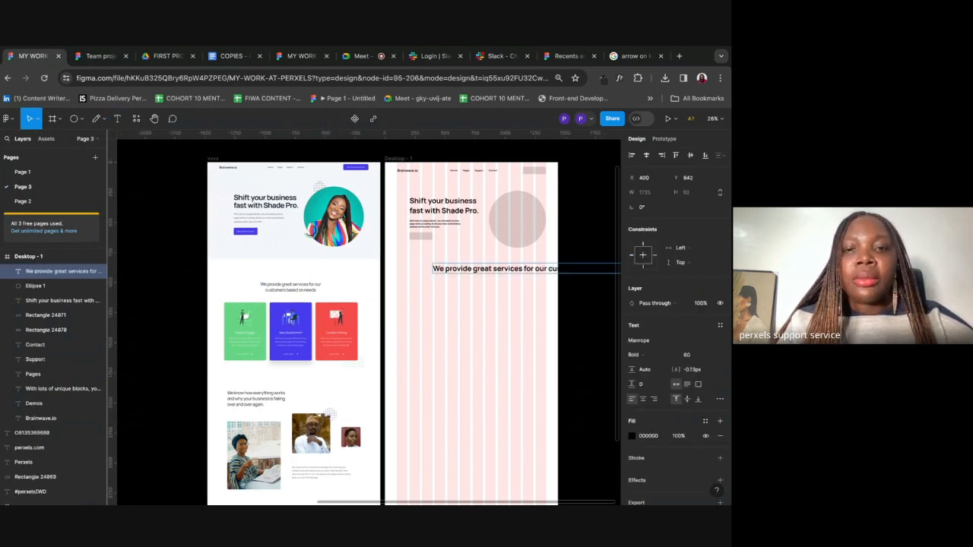
{"action": "left_click", "coordinate": [692, 357]}
{"action": "type", "text": "4"}
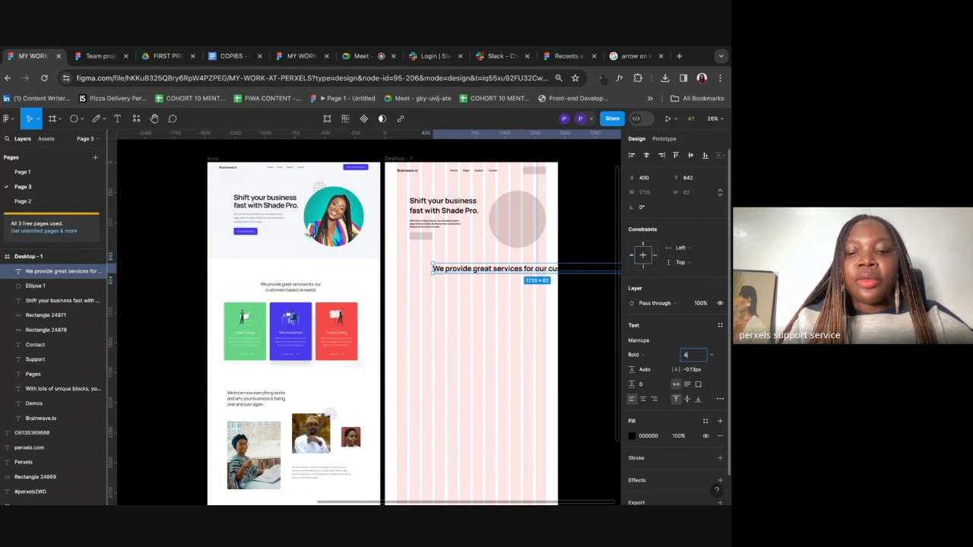
{"action": "type", "text": "0"}
{"action": "key", "text": "Return"}
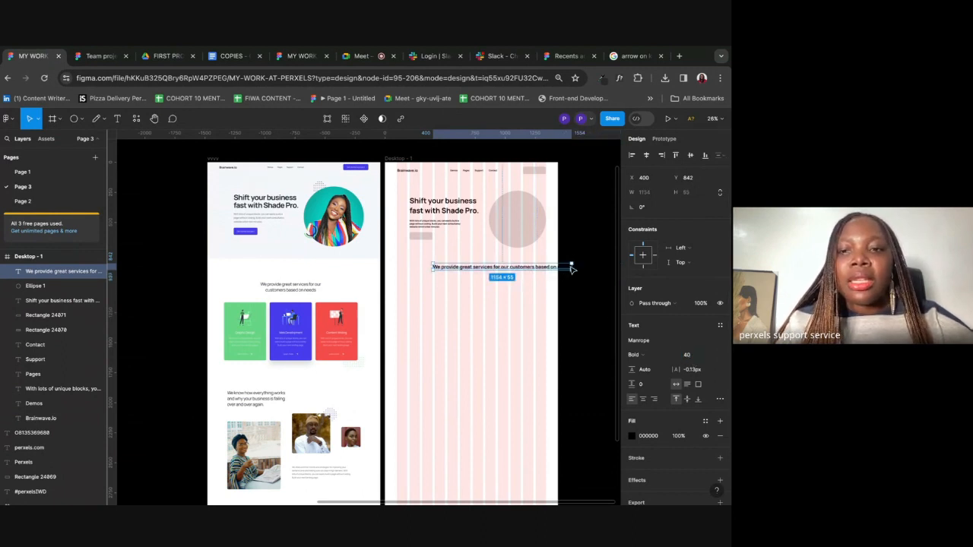
{"action": "left_click_drag", "start_coordinate": [571, 265], "coordinate": [505, 267]}
Step: Centre-align the services heading text
{"action": "scroll", "coordinate": [505, 267], "scroll_direction": "up", "scroll_amount": 5}
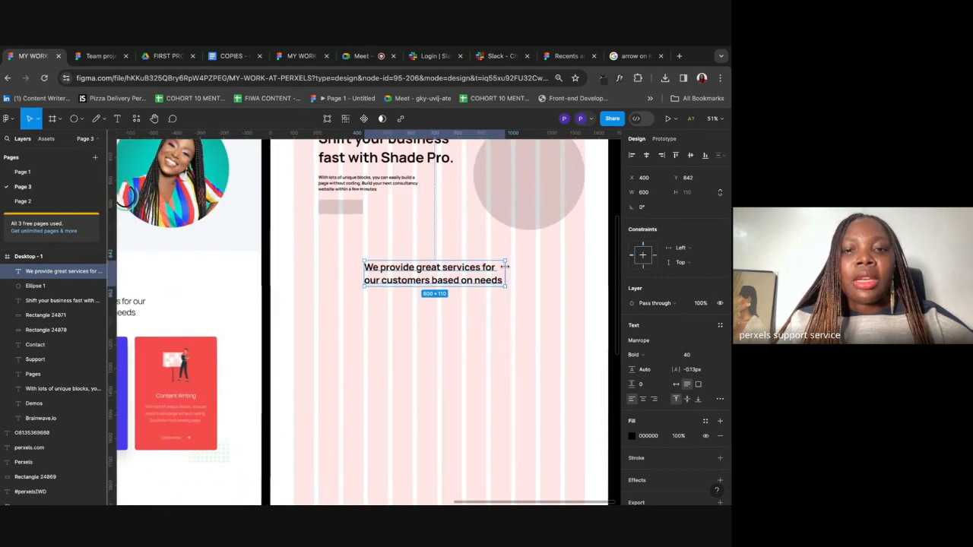
{"action": "scroll", "coordinate": [508, 271], "scroll_direction": "left", "scroll_amount": 4}
{"action": "scroll", "coordinate": [285, 301], "scroll_direction": "up", "scroll_amount": 6}
{"action": "scroll", "coordinate": [286, 301], "scroll_direction": "right", "scroll_amount": 3}
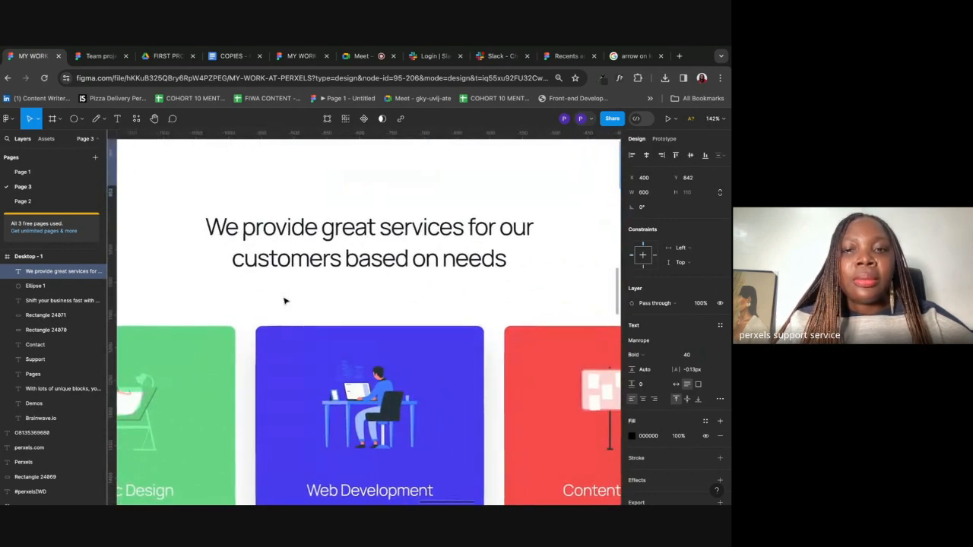
{"action": "scroll", "coordinate": [222, 233], "scroll_direction": "down", "scroll_amount": 5}
{"action": "scroll", "coordinate": [322, 246], "scroll_direction": "down", "scroll_amount": 2}
{"action": "scroll", "coordinate": [321, 246], "scroll_direction": "right", "scroll_amount": 5}
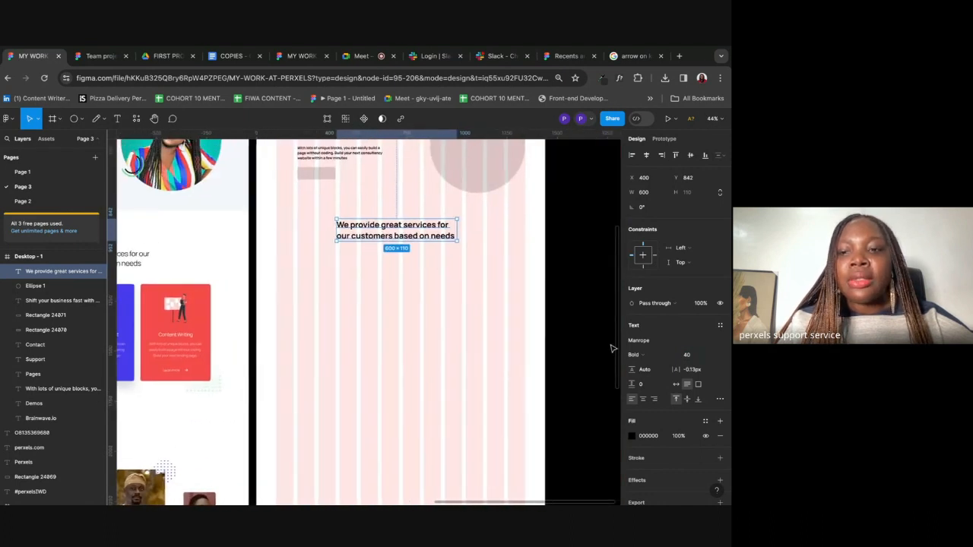
{"action": "scroll", "coordinate": [661, 379], "scroll_direction": "down", "scroll_amount": 1}
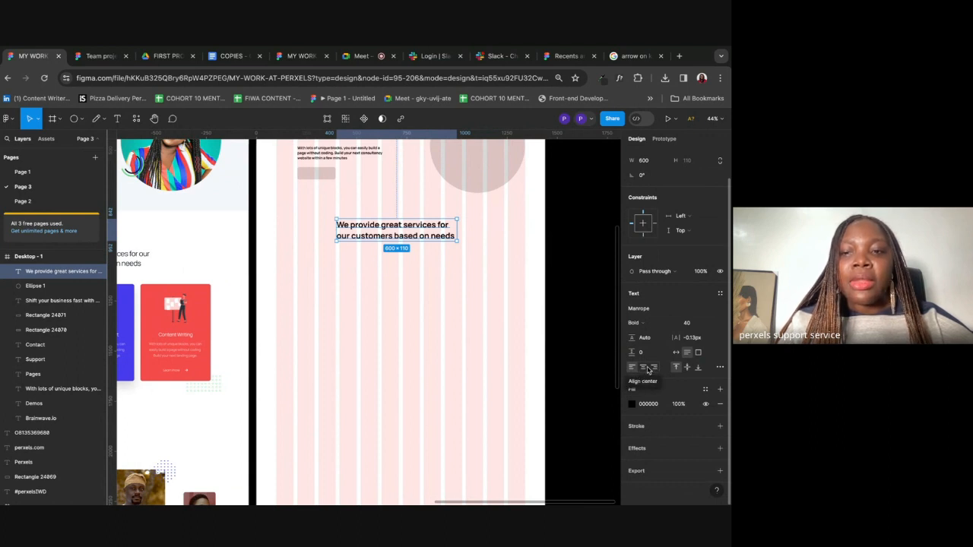
{"action": "left_click", "coordinate": [644, 369]}
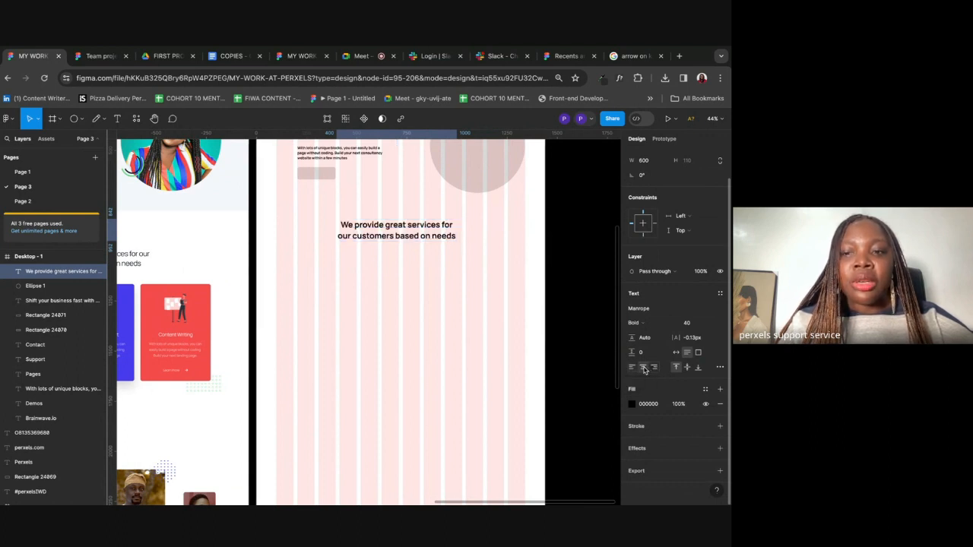
{"action": "left_click", "coordinate": [654, 369]}
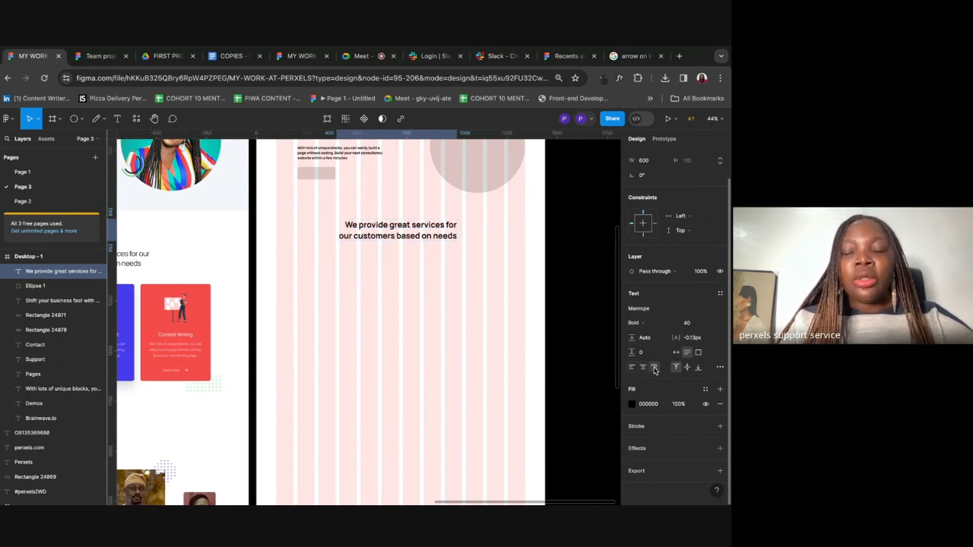
{"action": "left_click", "coordinate": [643, 368]}
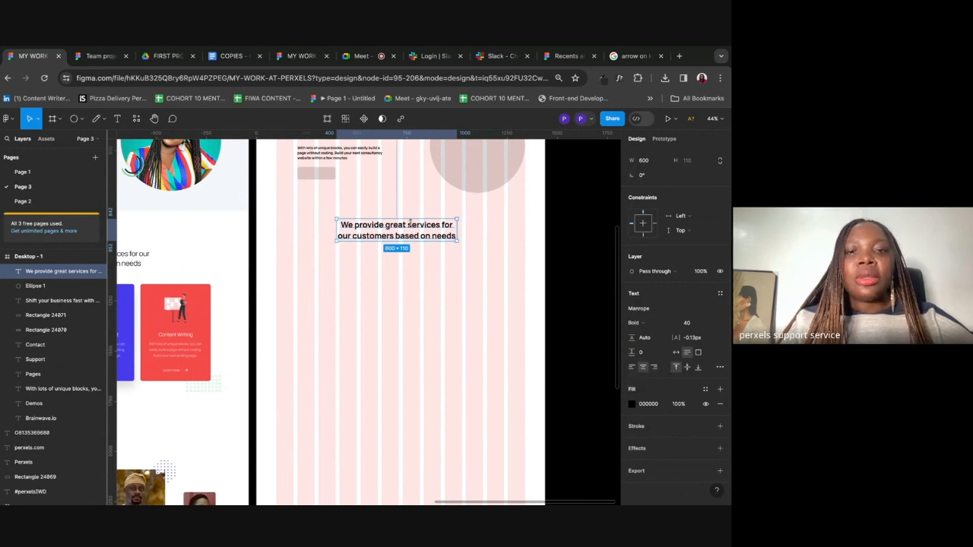
{"action": "scroll", "coordinate": [413, 222], "scroll_direction": "down", "scroll_amount": 5}
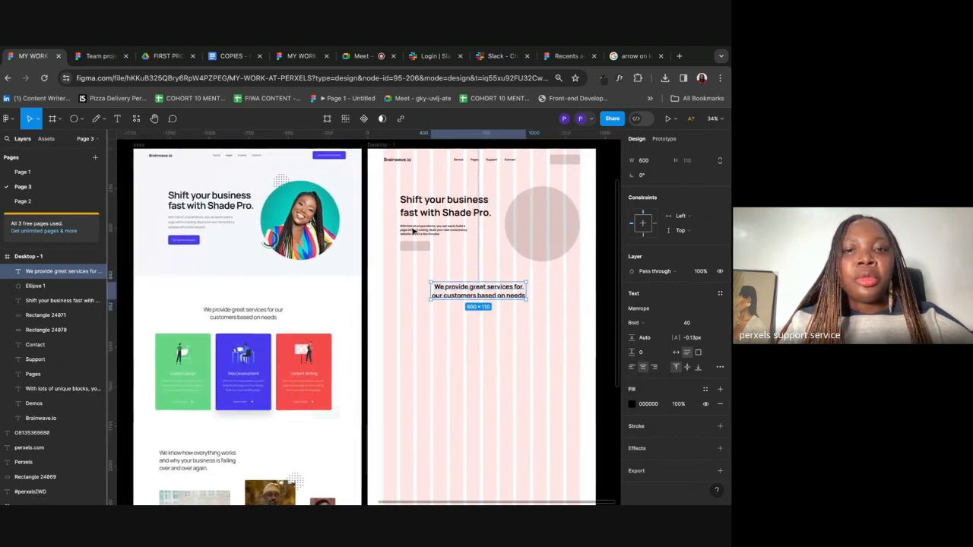
{"action": "left_click", "coordinate": [493, 331]}
{"action": "scroll", "coordinate": [492, 332], "scroll_direction": "up", "scroll_amount": 1}
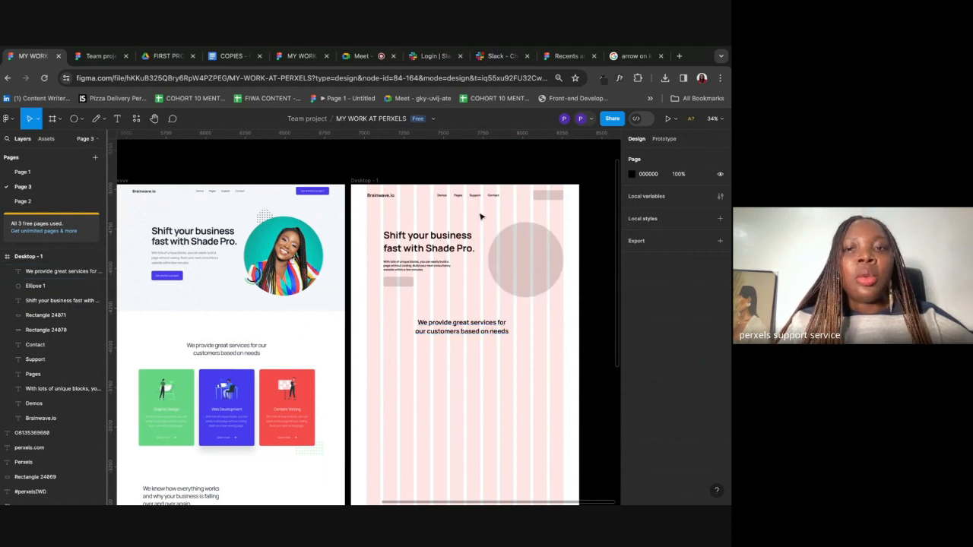
Step: Select all four nav links (Demos, Pages, Support, Contact) together in the gridded frame
{"action": "left_click", "coordinate": [445, 197]}
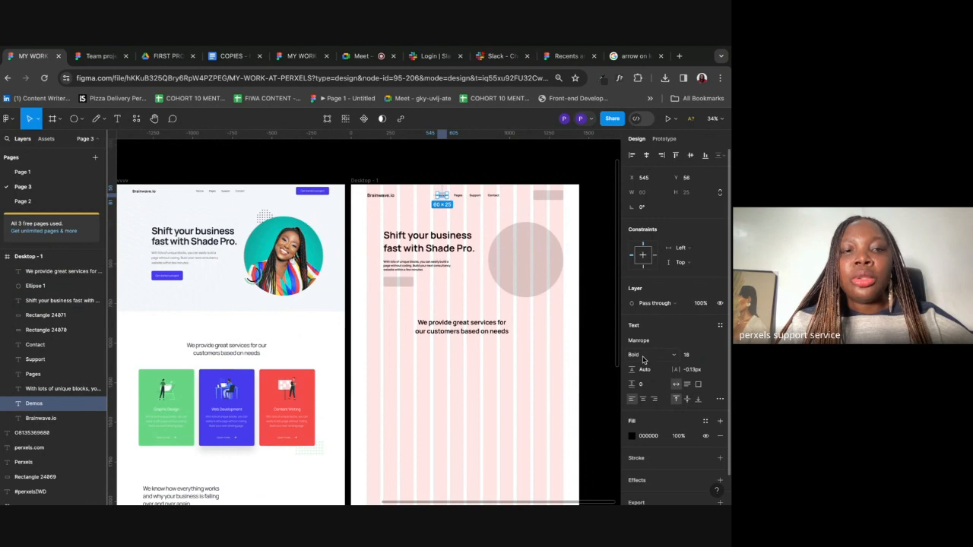
{"action": "scroll", "coordinate": [220, 192], "scroll_direction": "up", "scroll_amount": 10}
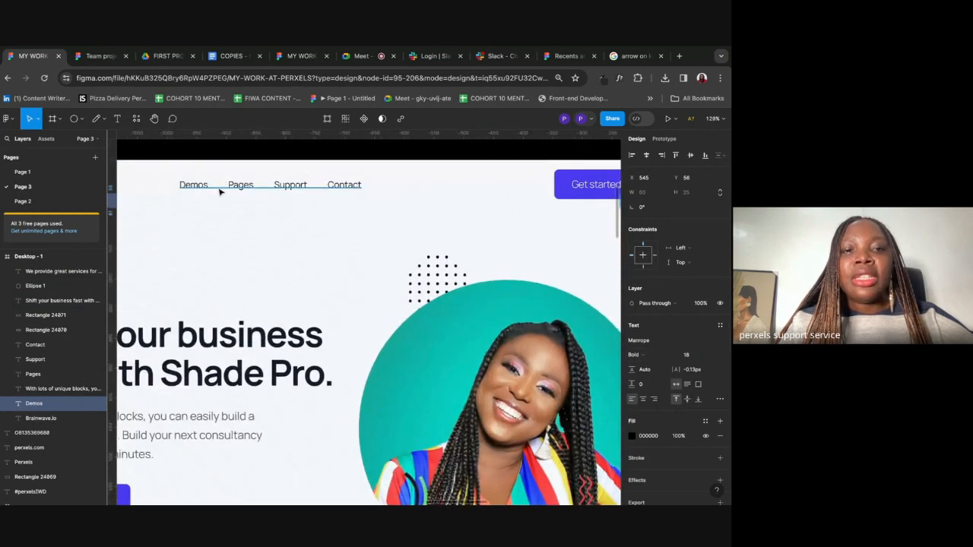
{"action": "scroll", "coordinate": [220, 192], "scroll_direction": "up", "scroll_amount": 5}
{"action": "scroll", "coordinate": [260, 200], "scroll_direction": "down", "scroll_amount": 10}
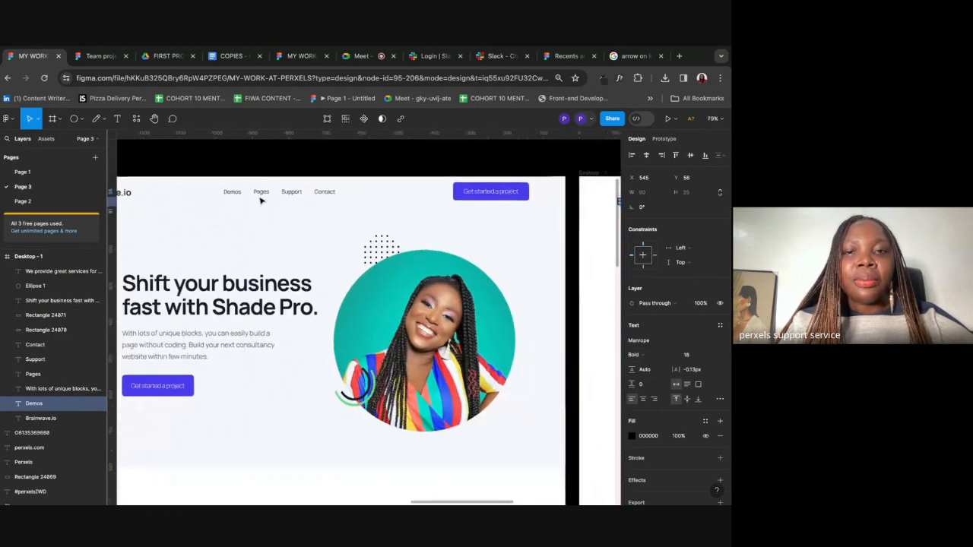
{"action": "scroll", "coordinate": [260, 200], "scroll_direction": "down", "scroll_amount": 5}
{"action": "scroll", "coordinate": [456, 288], "scroll_direction": "right", "scroll_amount": 5}
{"action": "scroll", "coordinate": [390, 243], "scroll_direction": "up", "scroll_amount": 5}
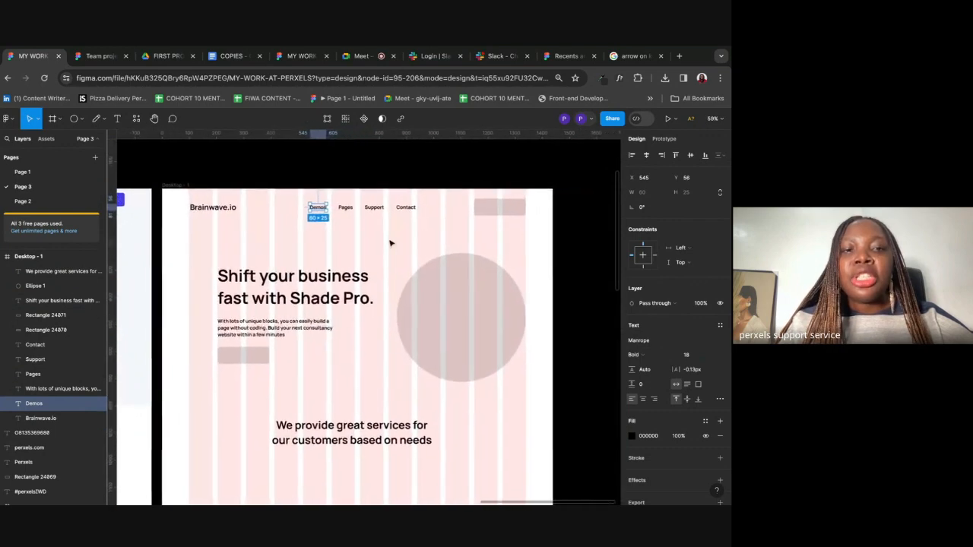
{"action": "left_click_drag", "start_coordinate": [298, 169], "coordinate": [435, 194]}
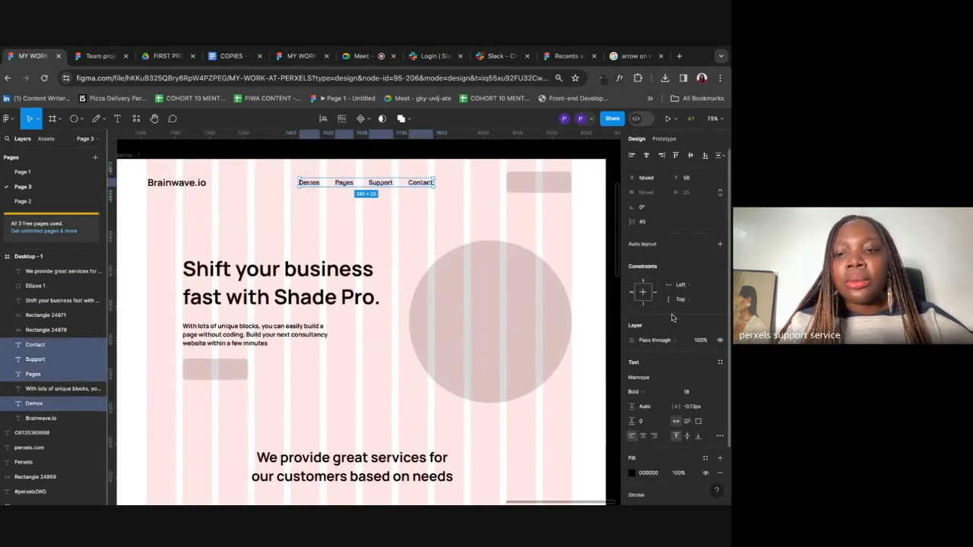
{"action": "left_click", "coordinate": [658, 392]}
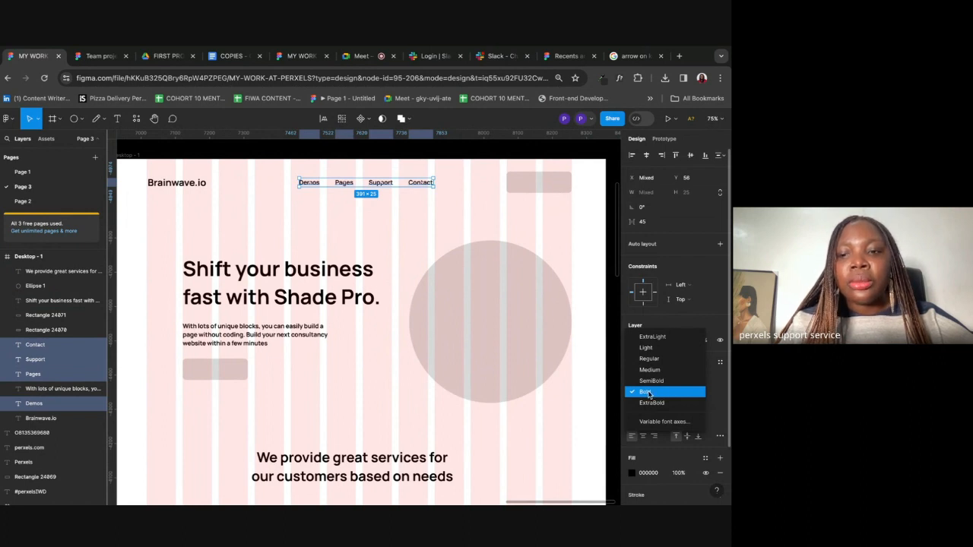
{"action": "left_click", "coordinate": [649, 393]}
Step: Set the nav links to Regular weight after briefly trying ExtraLight and ExtraBold
{"action": "scroll", "coordinate": [641, 384], "scroll_direction": "down", "scroll_amount": 2}
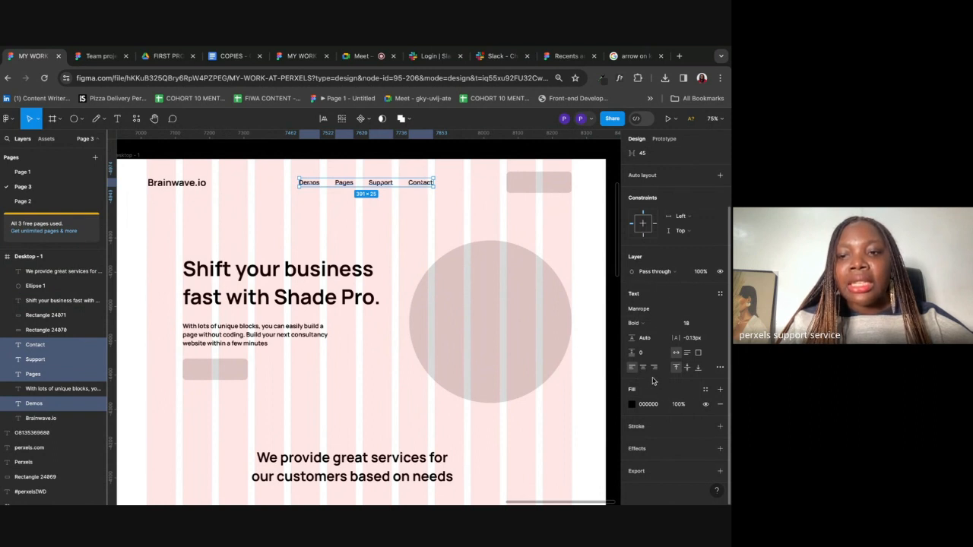
{"action": "left_click", "coordinate": [673, 326]}
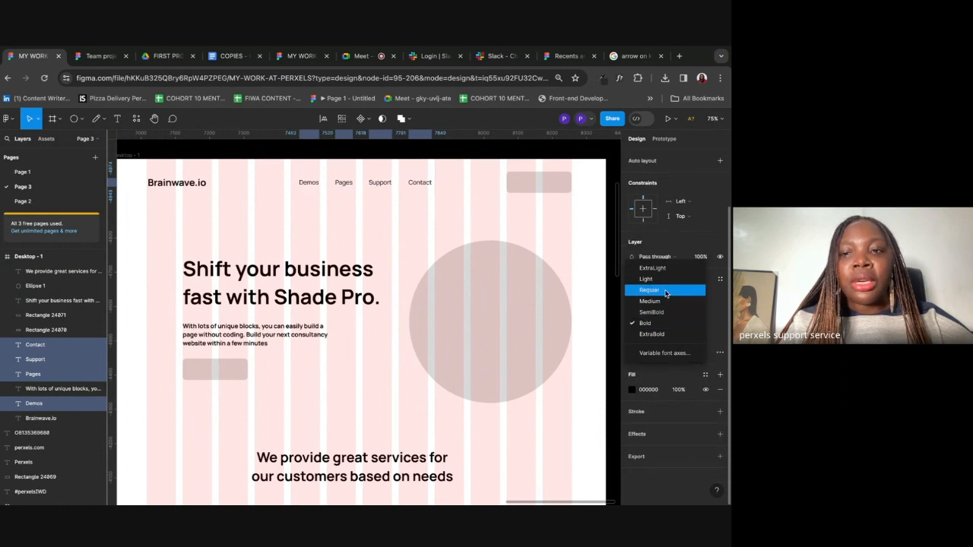
{"action": "left_click", "coordinate": [666, 292]}
{"action": "left_click", "coordinate": [663, 309]}
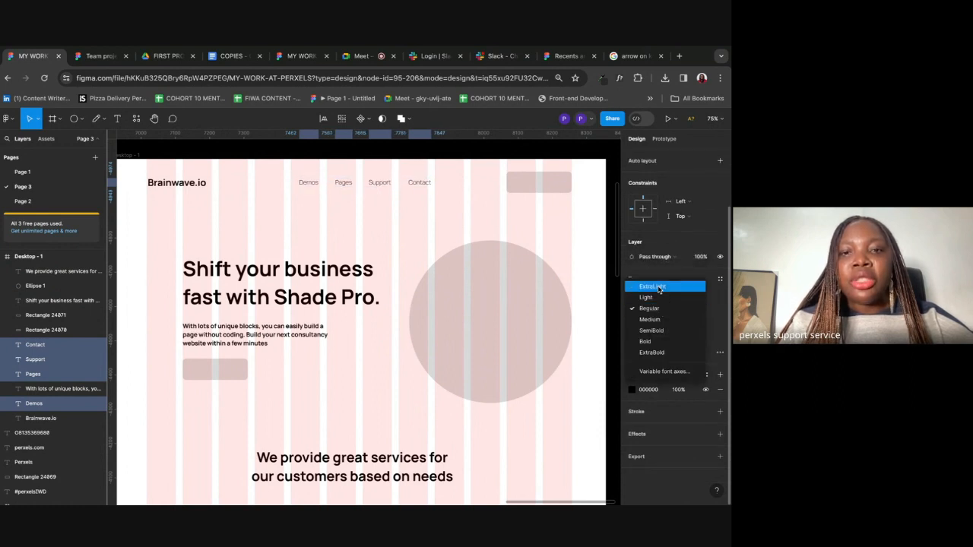
{"action": "left_click", "coordinate": [659, 287]}
{"action": "left_click", "coordinate": [656, 307]}
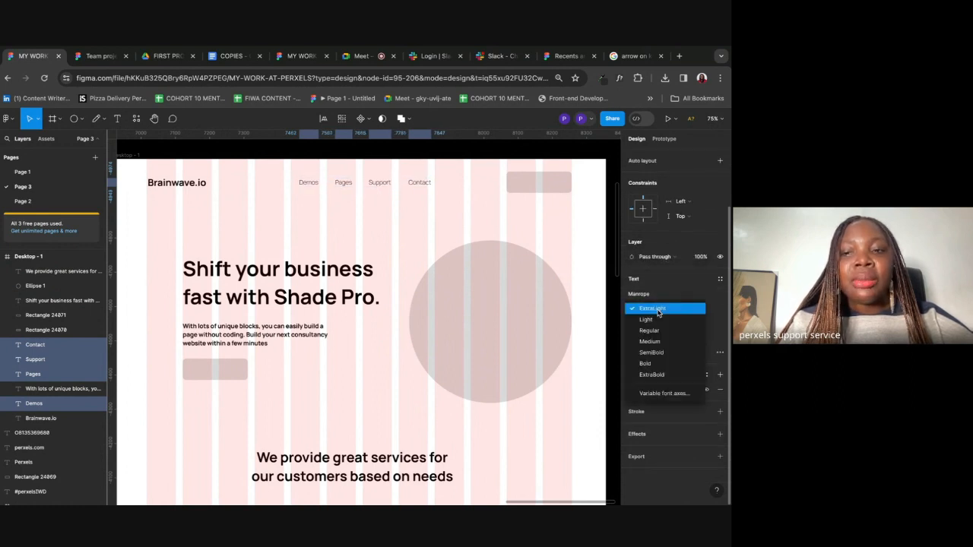
{"action": "left_click", "coordinate": [650, 376]}
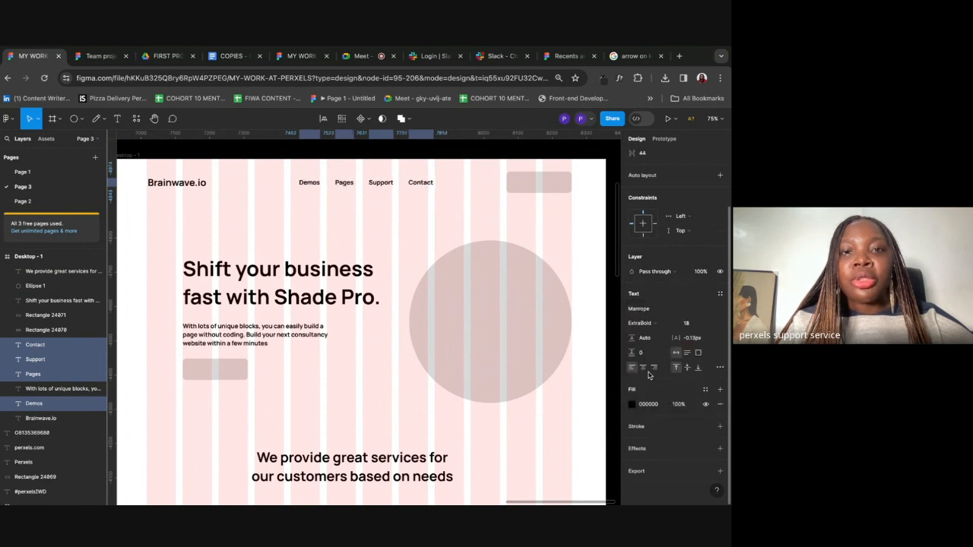
{"action": "left_click", "coordinate": [654, 324]}
{"action": "left_click", "coordinate": [651, 280]}
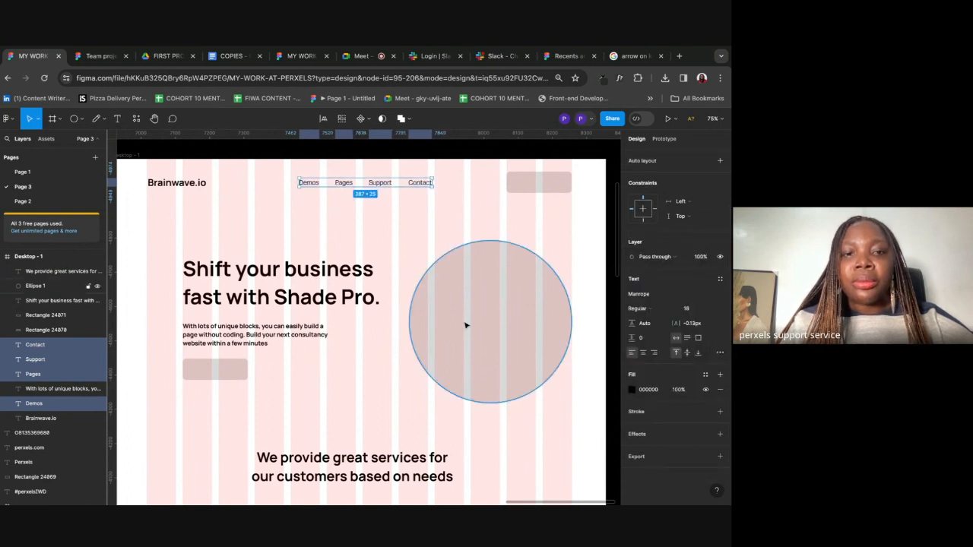
Step: Set the hero paragraph and the services heading to Regular weight
{"action": "left_click", "coordinate": [262, 341]}
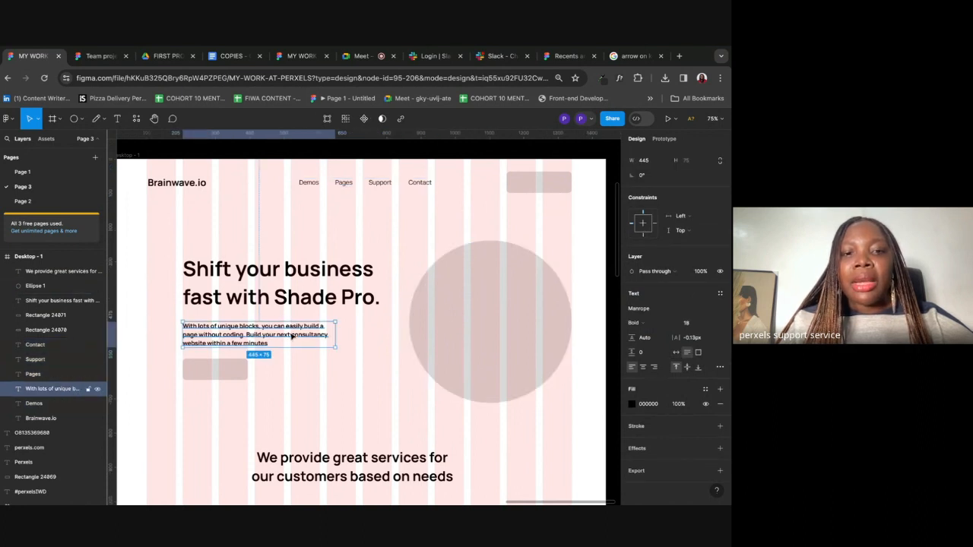
{"action": "left_click", "coordinate": [651, 324]}
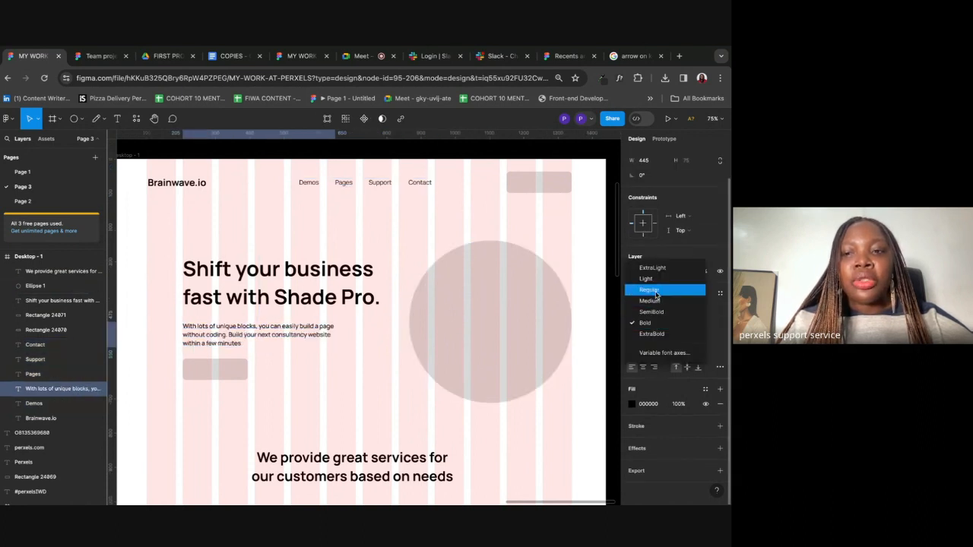
{"action": "left_click", "coordinate": [656, 295]}
{"action": "scroll", "coordinate": [376, 326], "scroll_direction": "down", "scroll_amount": 3}
{"action": "scroll", "coordinate": [376, 326], "scroll_direction": "down", "scroll_amount": 5}
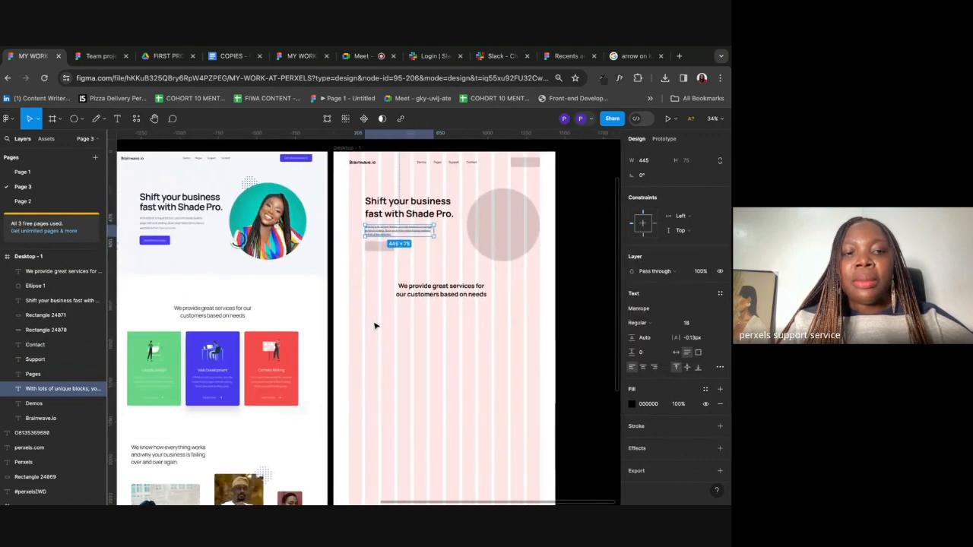
{"action": "left_click", "coordinate": [463, 278]}
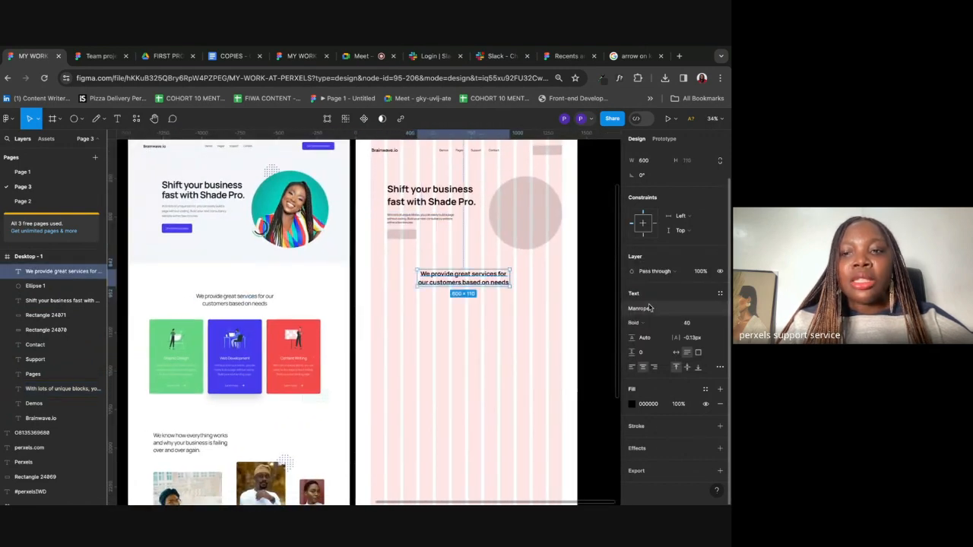
{"action": "left_click", "coordinate": [661, 332]}
{"action": "left_click", "coordinate": [645, 294]}
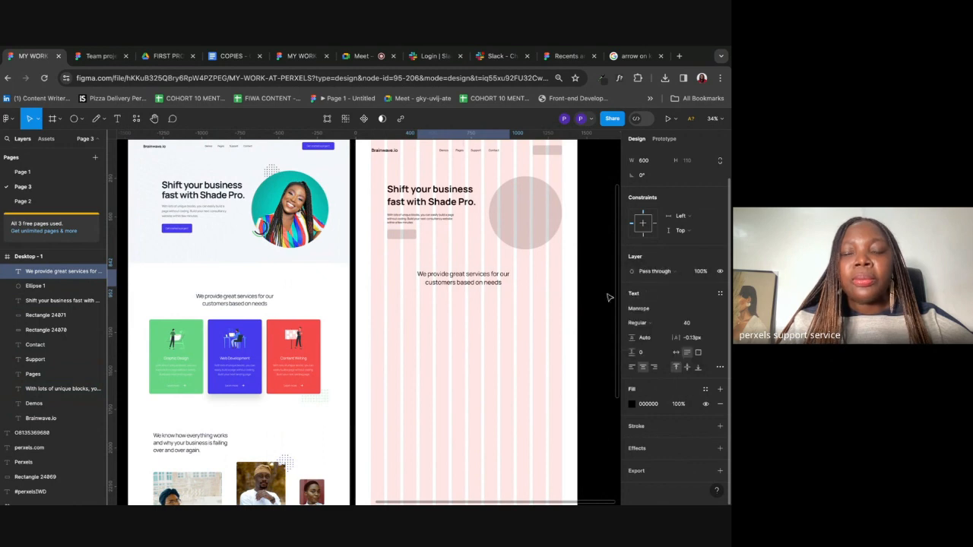
{"action": "left_click", "coordinate": [500, 337]}
Step: Select each nav link in turn to check its weight, then clear the selection
{"action": "scroll", "coordinate": [500, 337], "scroll_direction": "up", "scroll_amount": 5}
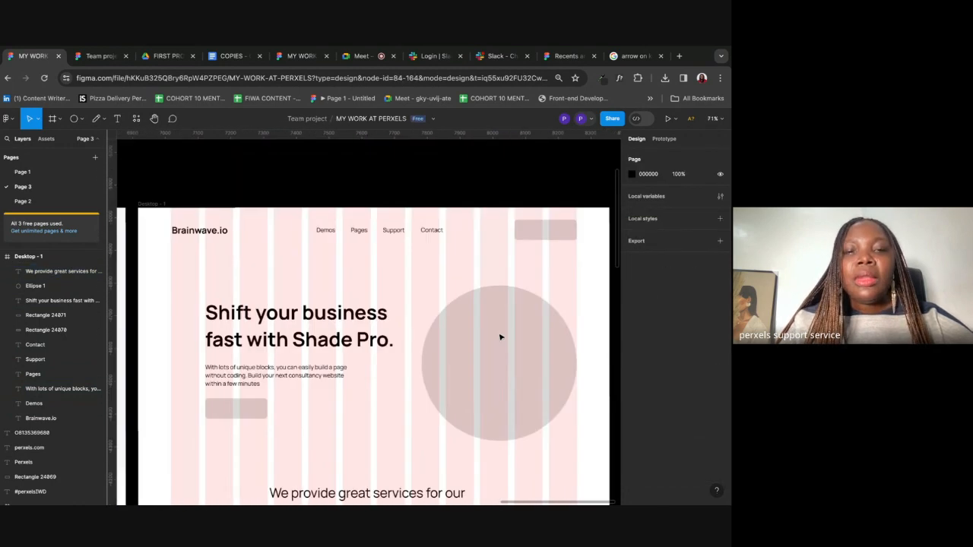
{"action": "left_click", "coordinate": [328, 265]}
{"action": "left_click", "coordinate": [359, 266]}
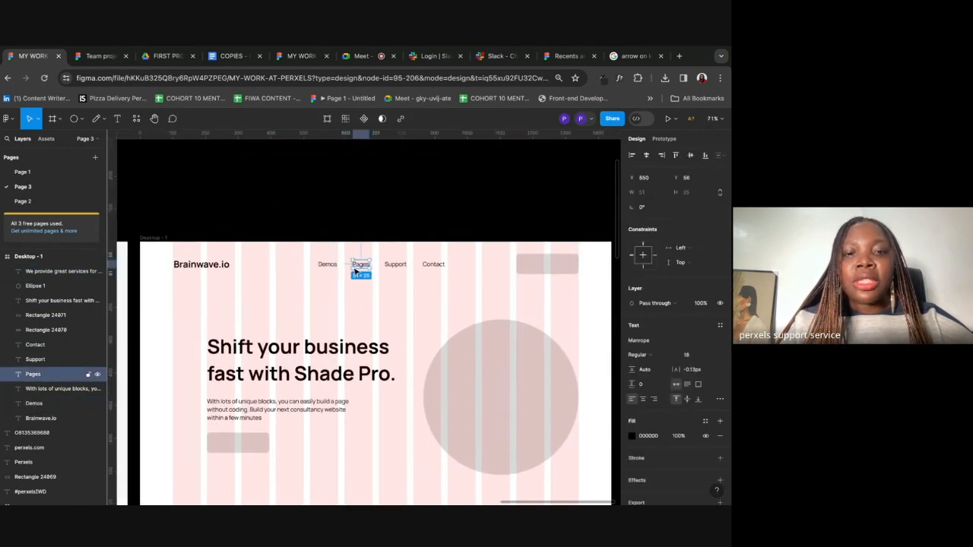
{"action": "left_click", "coordinate": [402, 265]}
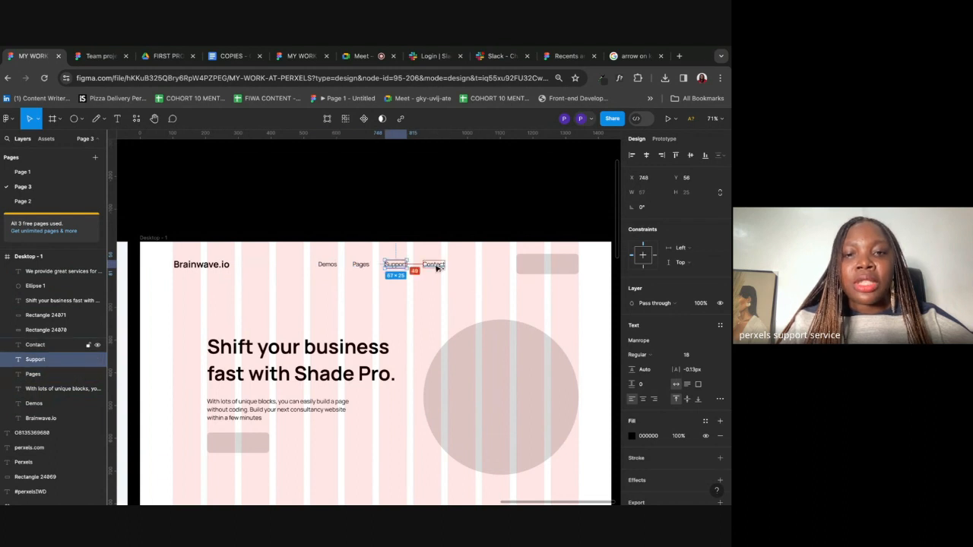
{"action": "left_click", "coordinate": [435, 265]}
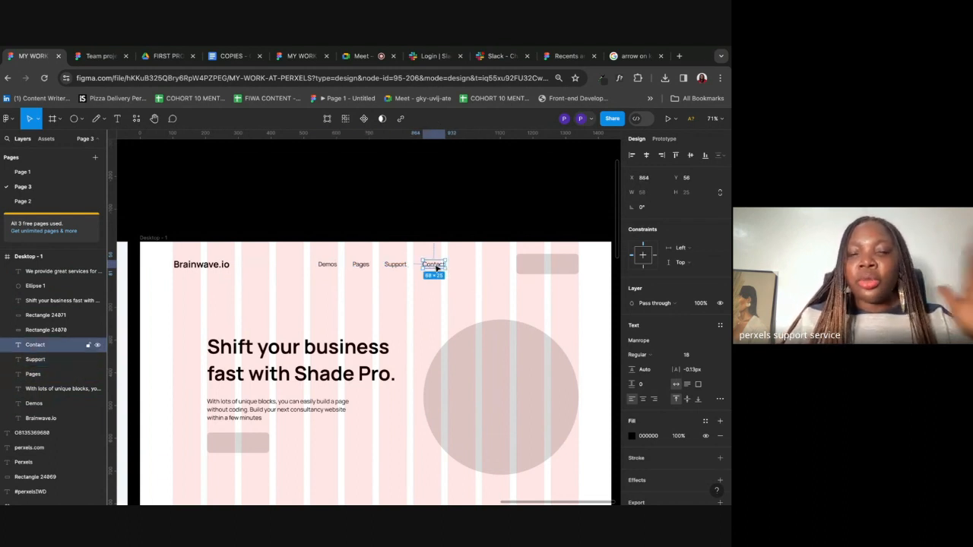
{"action": "left_click", "coordinate": [378, 293]}
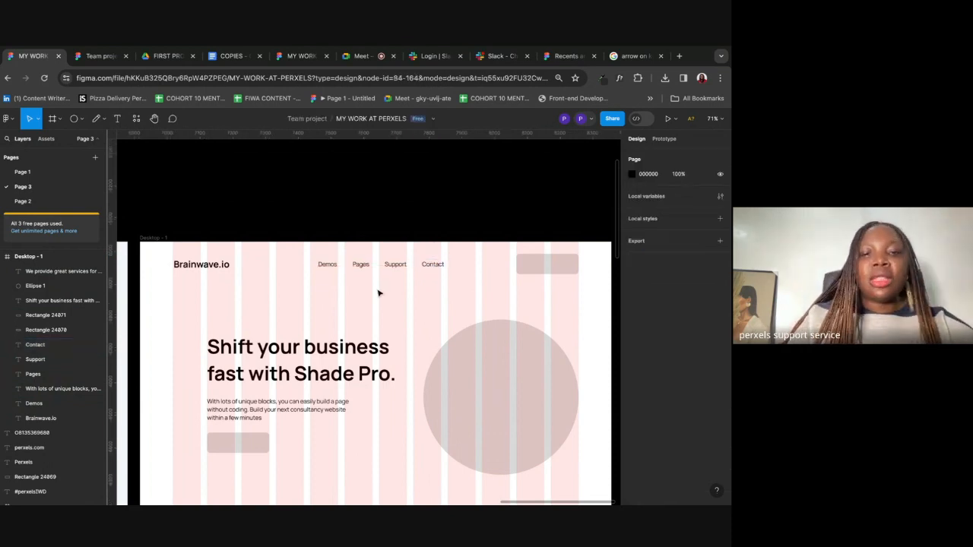
{"action": "left_click", "coordinate": [427, 266]}
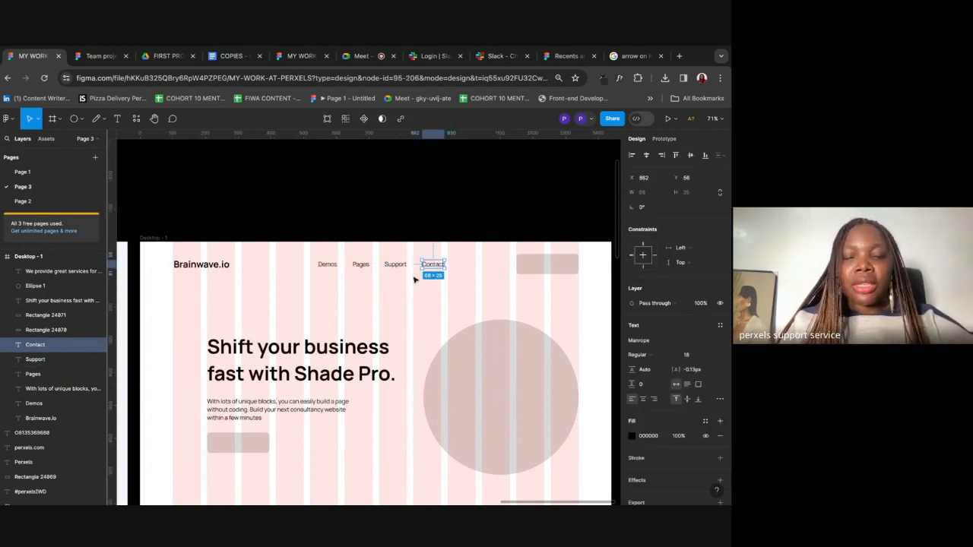
{"action": "scroll", "coordinate": [415, 280], "scroll_direction": "down", "scroll_amount": 5}
{"action": "scroll", "coordinate": [415, 280], "scroll_direction": "left", "scroll_amount": 1}
{"action": "left_click", "coordinate": [446, 302]}
{"action": "scroll", "coordinate": [447, 304], "scroll_direction": "down", "scroll_amount": 2}
{"action": "scroll", "coordinate": [446, 303], "scroll_direction": "down", "scroll_amount": 2}
Step: Draw a grey 445×510 card placeholder below the services heading and duplicate it alongside
{"action": "left_click", "coordinate": [81, 120]}
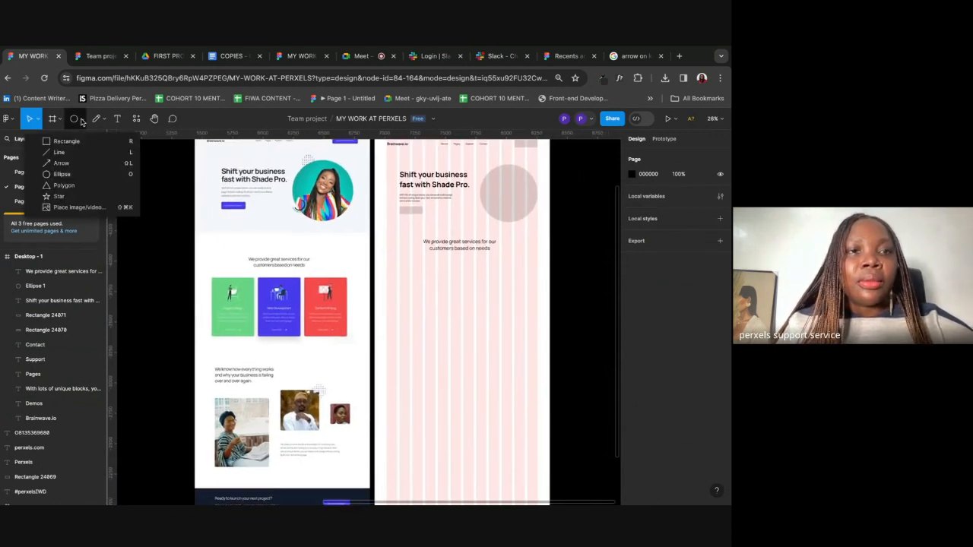
{"action": "left_click", "coordinate": [66, 141]}
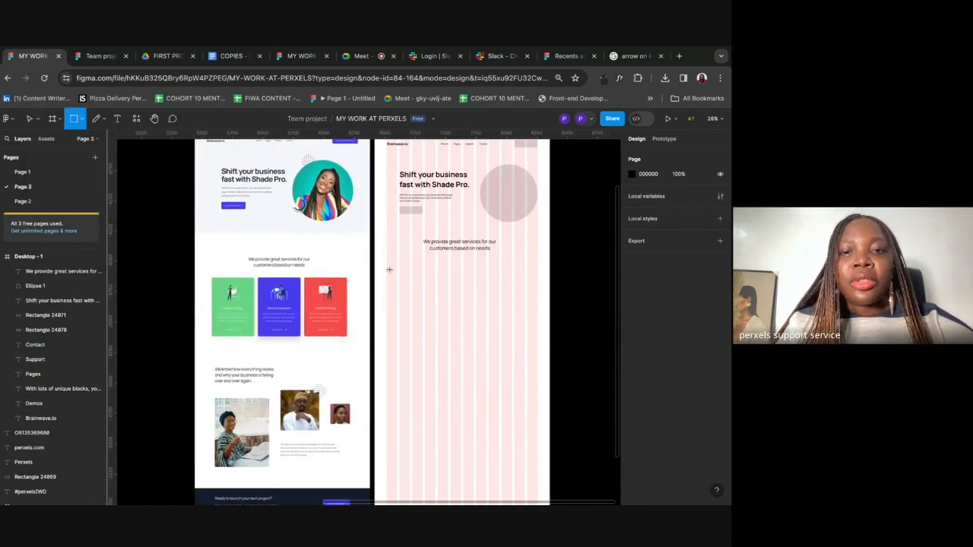
{"action": "mouse_move", "coordinate": [387, 268]}
{"action": "left_mouse_down"}
{"action": "mouse_move", "coordinate": [436, 354]}
{"action": "mouse_move", "coordinate": [448, 347]}
{"action": "mouse_move", "coordinate": [440, 337]}
{"action": "left_mouse_up"}
{"action": "mouse_move", "coordinate": [413, 306]}
{"action": "left_mouse_down"}
{"action": "mouse_move", "coordinate": [420, 310]}
{"action": "mouse_move", "coordinate": [406, 330]}
{"action": "mouse_move", "coordinate": [415, 311]}
{"action": "left_mouse_up"}
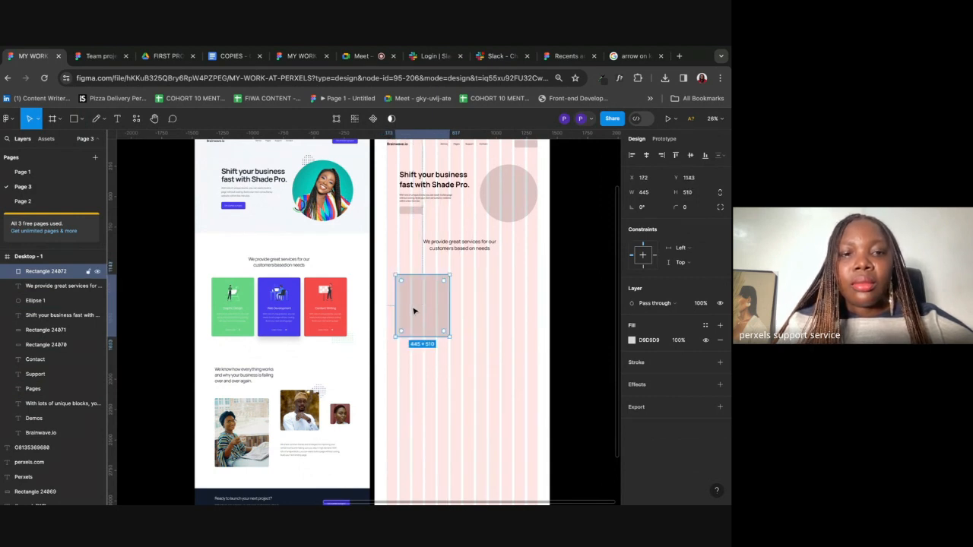
{"action": "scroll", "coordinate": [415, 310], "scroll_direction": "right", "scroll_amount": 2}
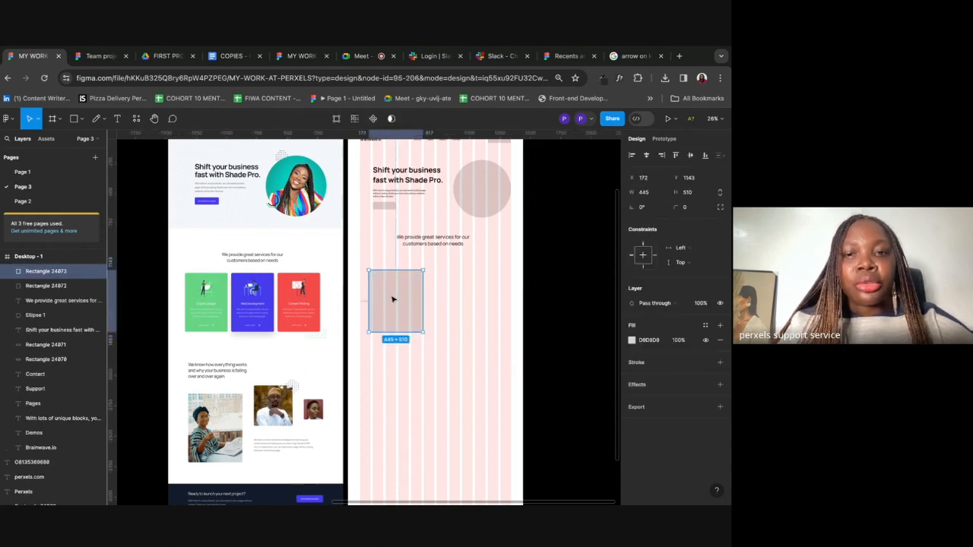
{"action": "left_click_drag", "start_coordinate": [393, 300], "coordinate": [451, 302], "text": "alt"}
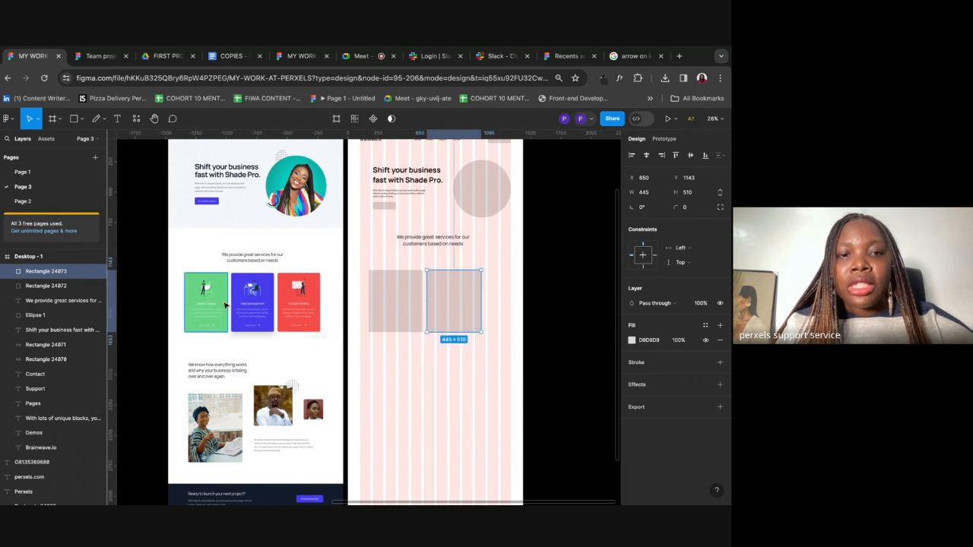
{"action": "left_click", "coordinate": [515, 372]}
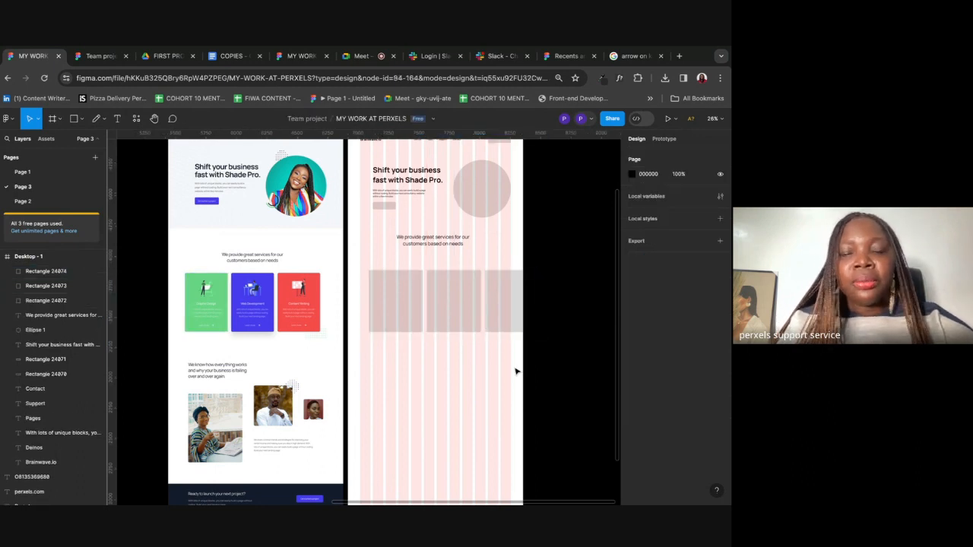
{"action": "scroll", "coordinate": [399, 341], "scroll_direction": "up", "scroll_amount": 5}
{"action": "scroll", "coordinate": [400, 339], "scroll_direction": "left", "scroll_amount": 5}
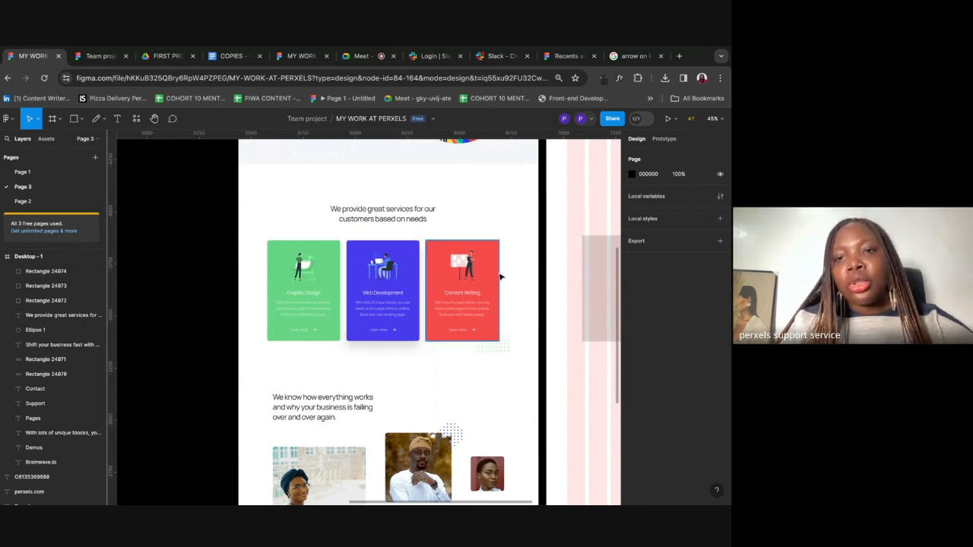
Step: Regroup the reference cards with the dot pattern under the red card, then centre the group horizontally
{"action": "left_click_drag", "start_coordinate": [513, 238], "coordinate": [257, 357]}
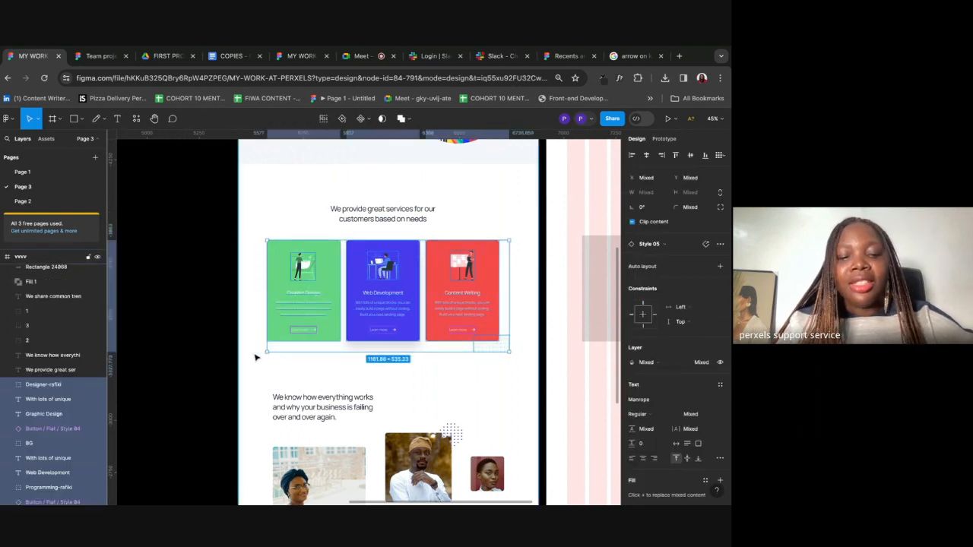
{"action": "key", "text": "ctrl+g"}
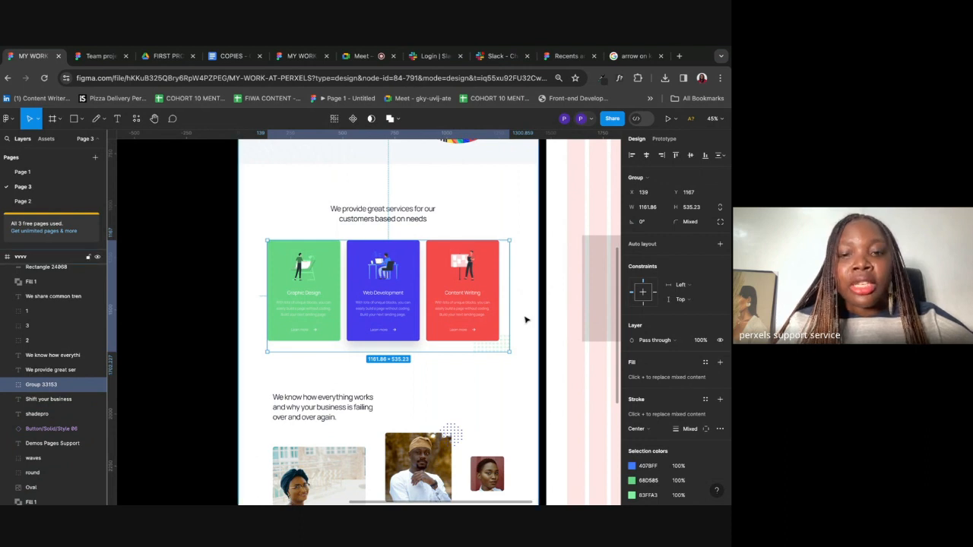
{"action": "right_click", "coordinate": [454, 281]}
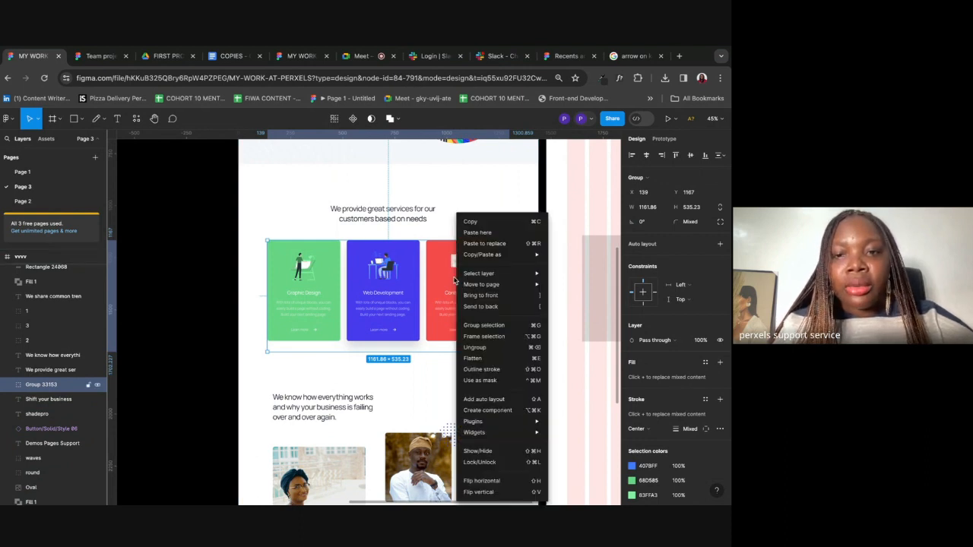
{"action": "left_click", "coordinate": [474, 348]}
{"action": "left_click", "coordinate": [521, 337]}
{"action": "mouse_move", "coordinate": [473, 334]}
{"action": "left_mouse_down"}
{"action": "mouse_move", "coordinate": [508, 348]}
{"action": "mouse_move", "coordinate": [478, 348]}
{"action": "left_mouse_up"}
{"action": "left_click", "coordinate": [521, 265]}
{"action": "left_click_drag", "start_coordinate": [520, 244], "coordinate": [274, 356]}
{"action": "key", "text": "ctrl+g"}
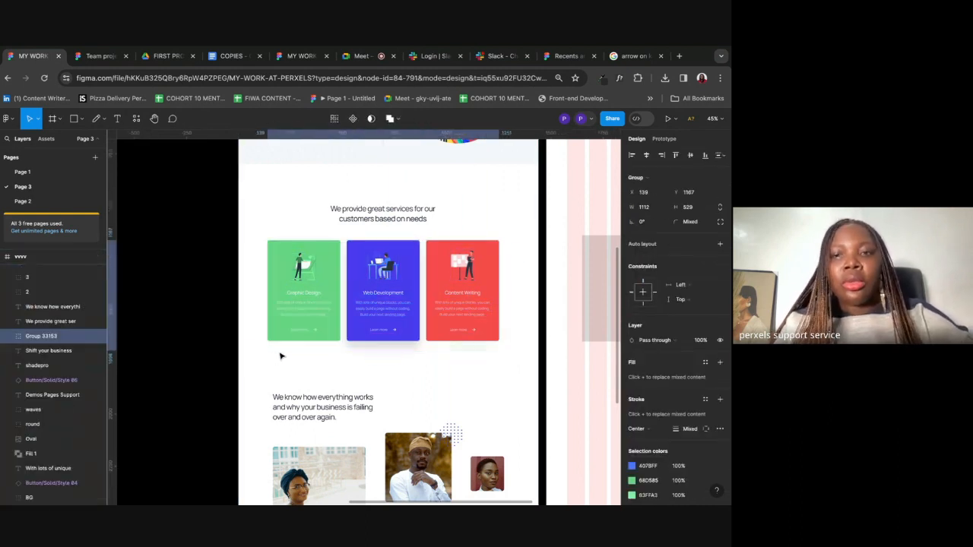
{"action": "left_click", "coordinate": [646, 155]}
{"action": "left_click", "coordinate": [521, 264]}
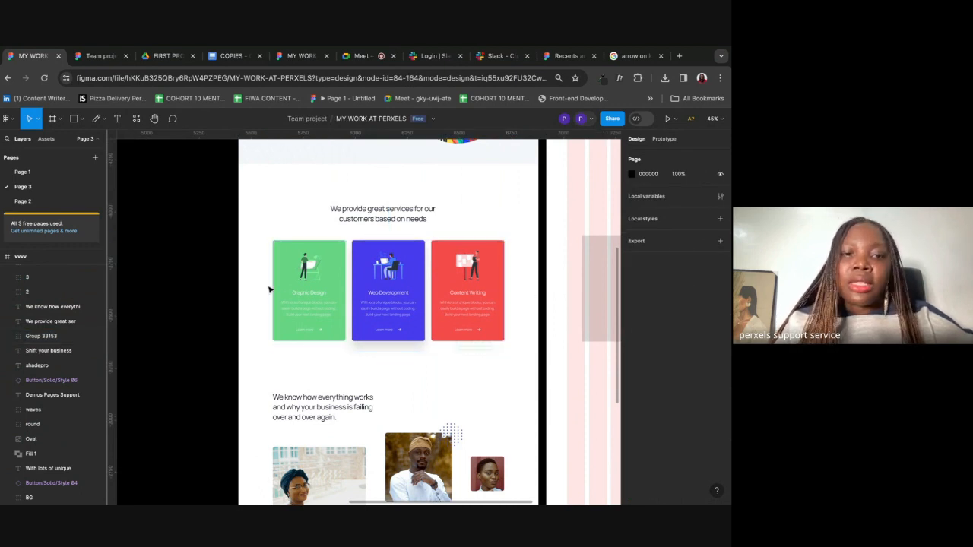
{"action": "scroll", "coordinate": [211, 305], "scroll_direction": "down", "scroll_amount": 5}
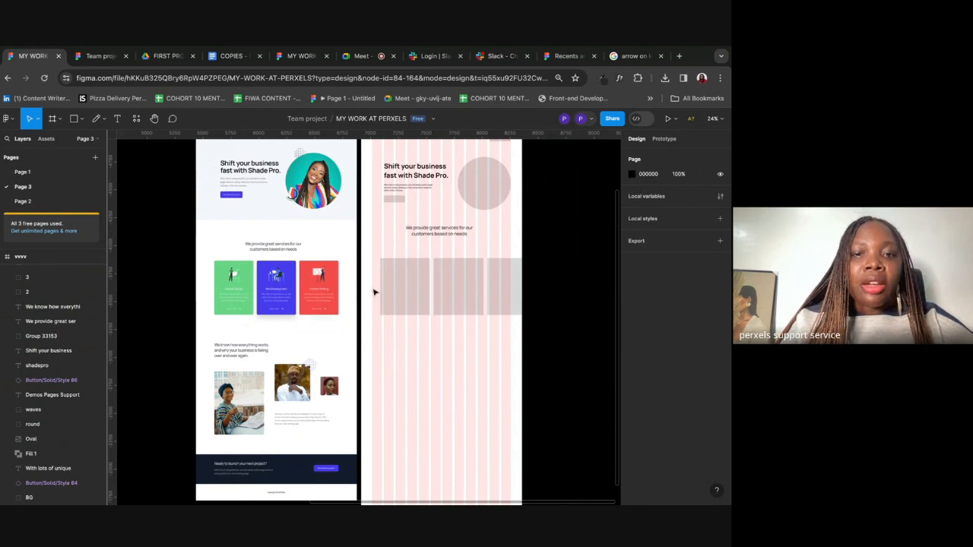
Step: Select the three old grey card placeholders, narrow them and reposition them in the wireframe
{"action": "left_click", "coordinate": [511, 272]}
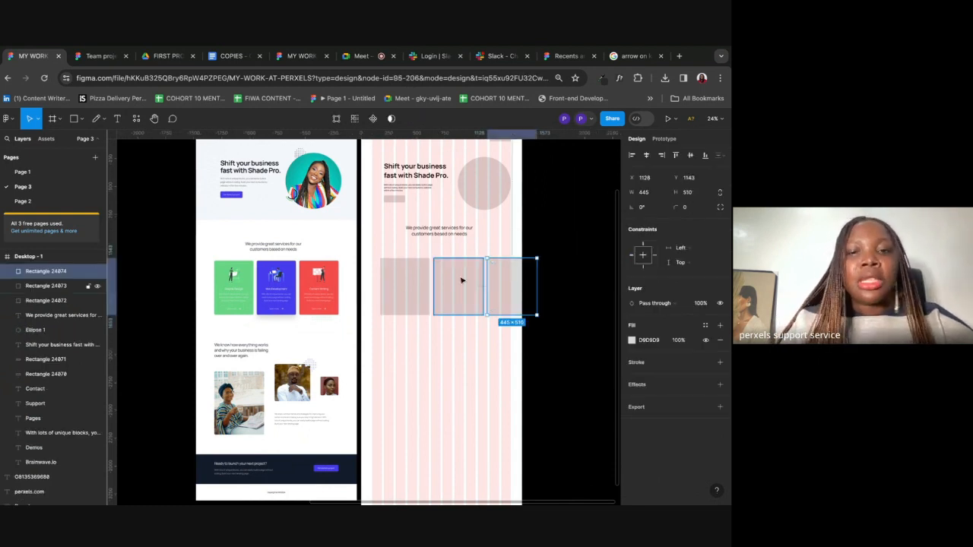
{"action": "left_click_drag", "start_coordinate": [382, 348], "coordinate": [521, 282]}
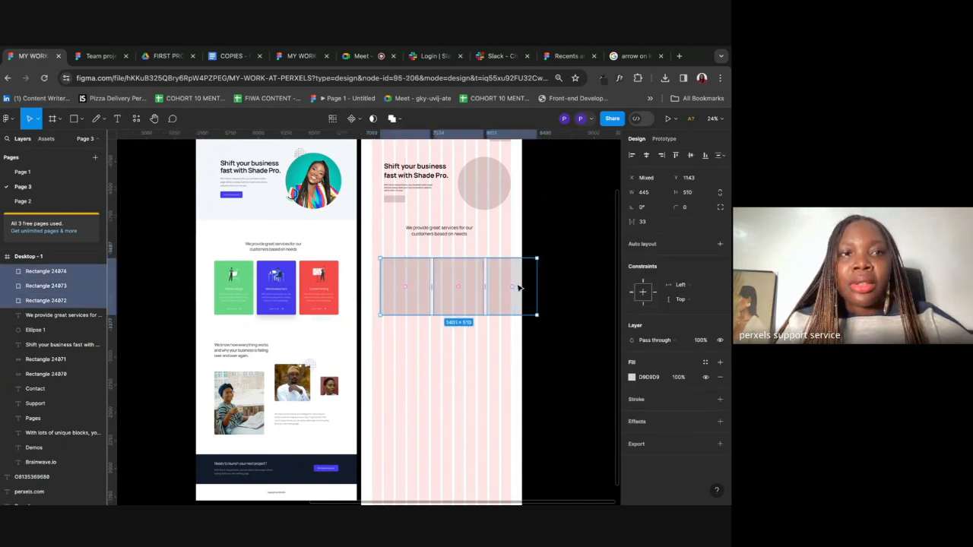
{"action": "left_click", "coordinate": [362, 57]}
{"action": "left_click", "coordinate": [33, 55]}
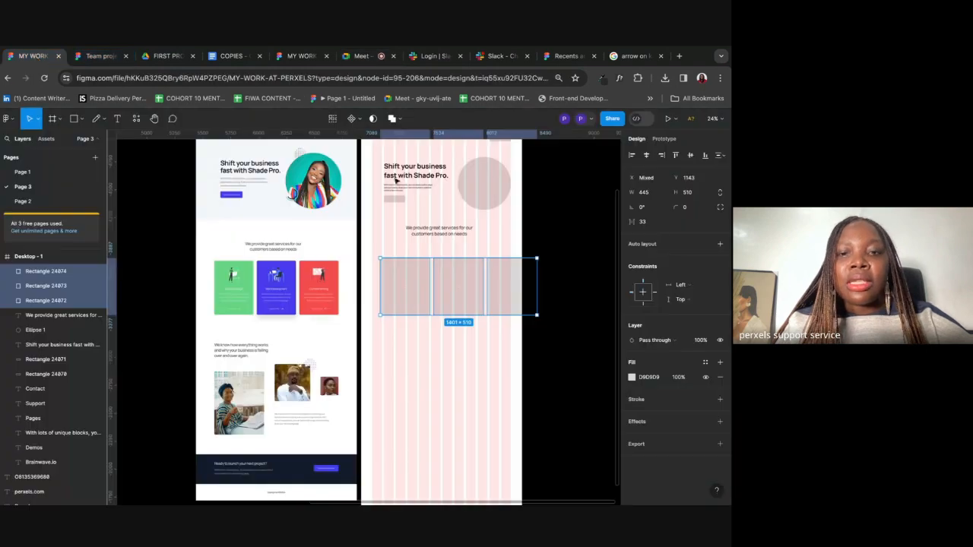
{"action": "left_click_drag", "start_coordinate": [526, 289], "coordinate": [502, 289]}
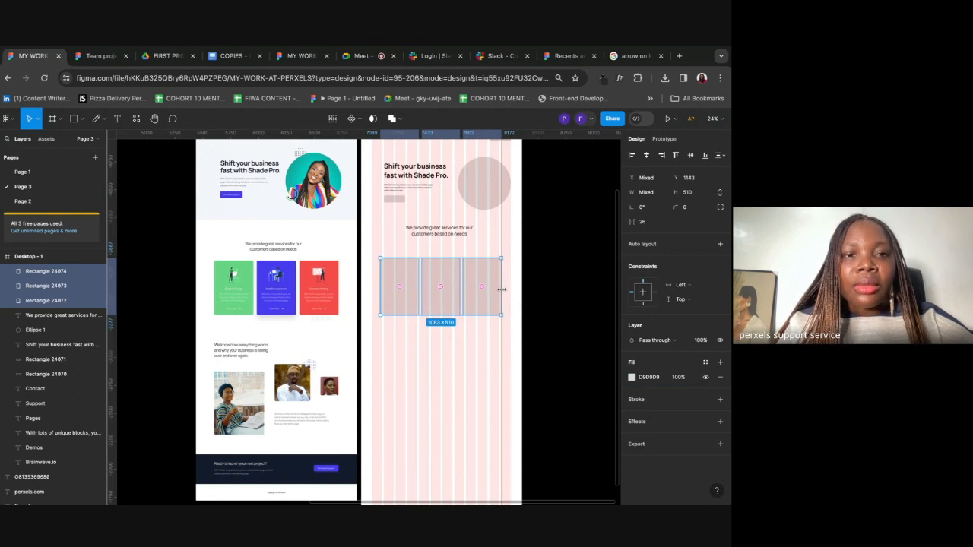
{"action": "scroll", "coordinate": [502, 289], "scroll_direction": "up", "scroll_amount": 2}
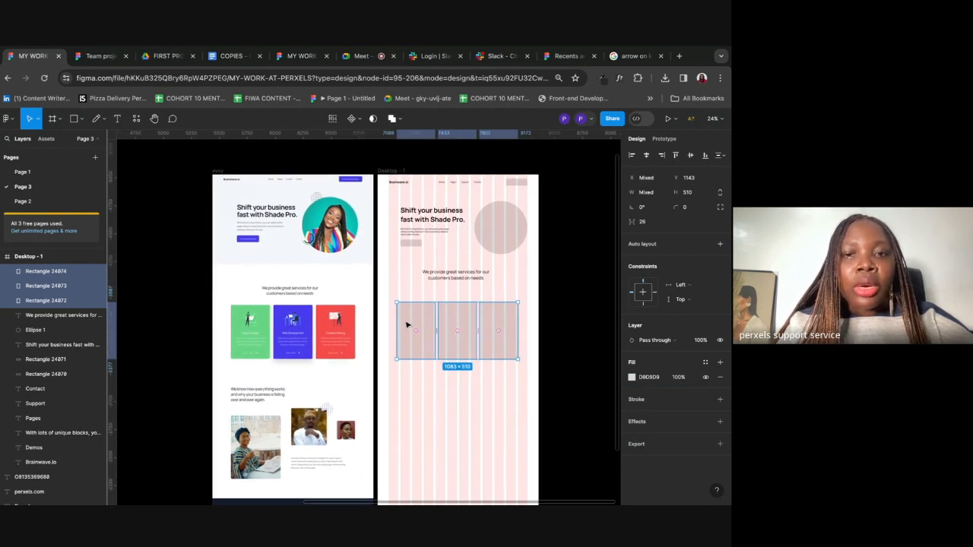
{"action": "left_click_drag", "start_coordinate": [452, 319], "coordinate": [458, 320]}
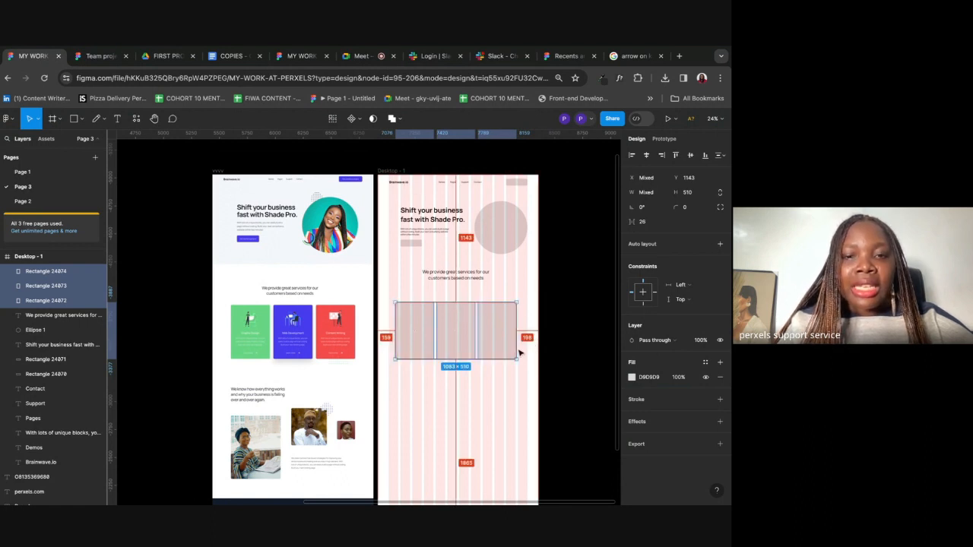
Step: Reselect the three placeholders and nudge them right to centre them in the frame
{"action": "left_click_drag", "start_coordinate": [535, 319], "coordinate": [384, 364]}
{"action": "left_click", "coordinate": [517, 390]}
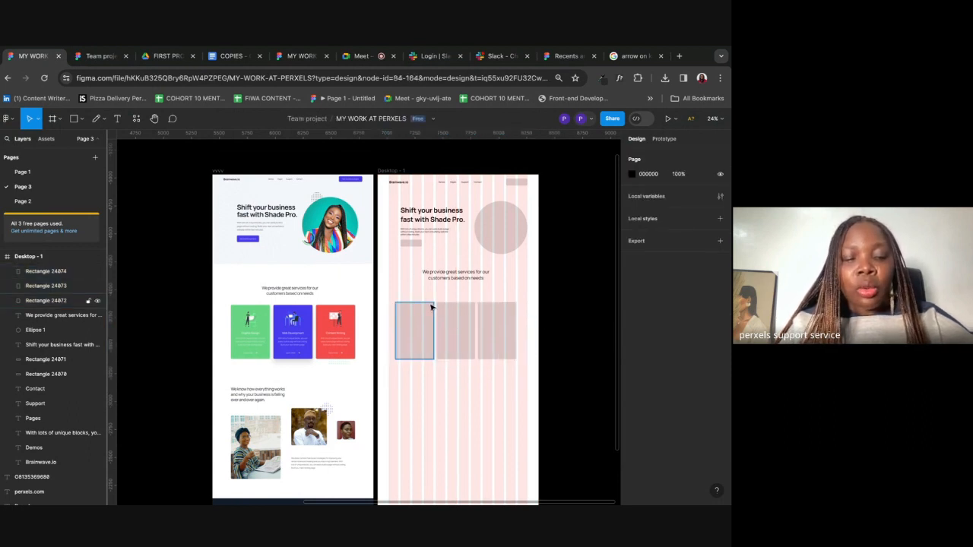
{"action": "left_click", "coordinate": [421, 334]}
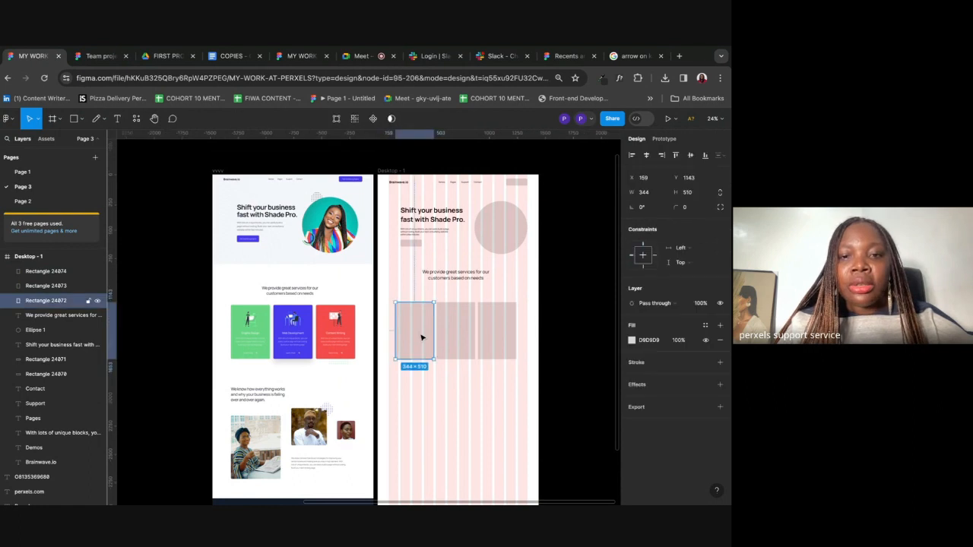
{"action": "left_click", "coordinate": [463, 322], "text": "shift"}
{"action": "left_click", "coordinate": [493, 321], "text": "shift"}
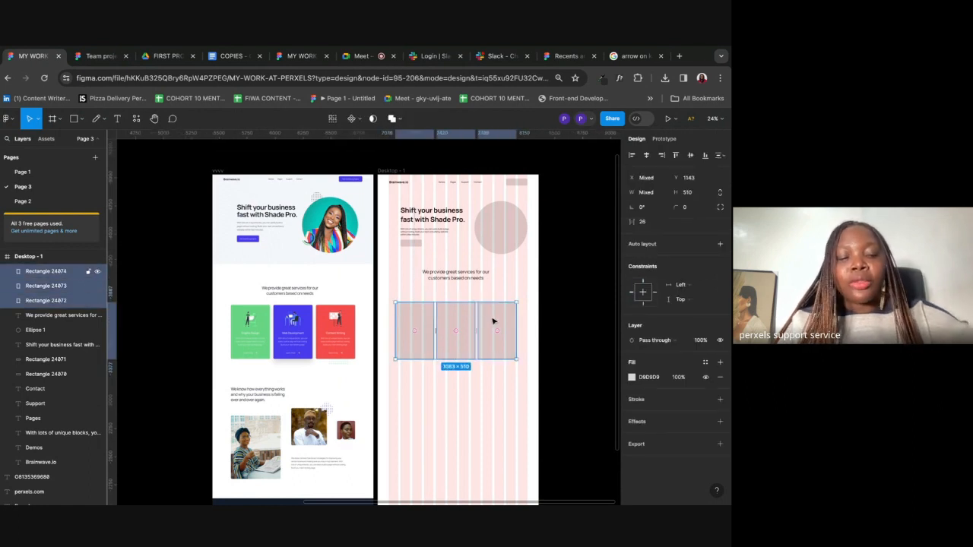
{"action": "left_click", "coordinate": [454, 411]}
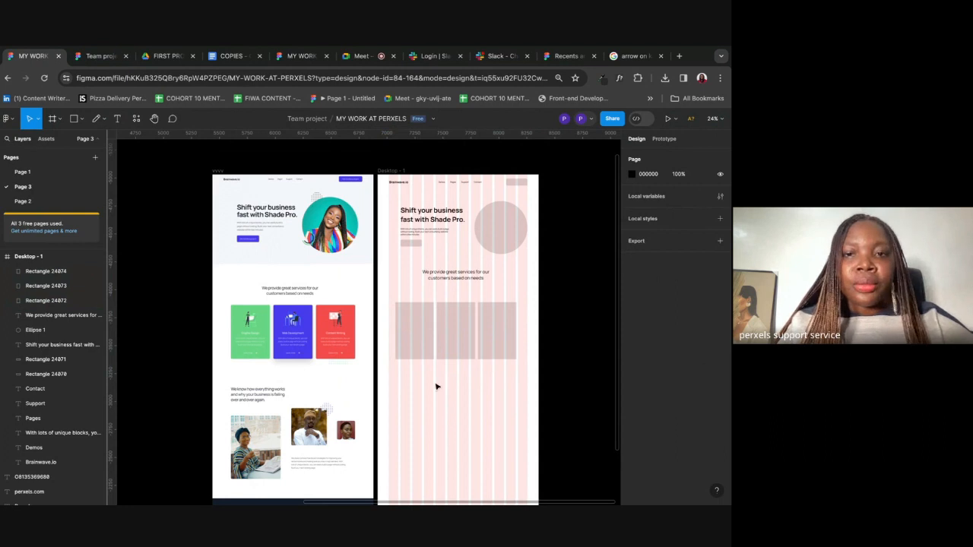
{"action": "left_click", "coordinate": [426, 322]}
{"action": "left_click", "coordinate": [452, 317], "text": "shift"}
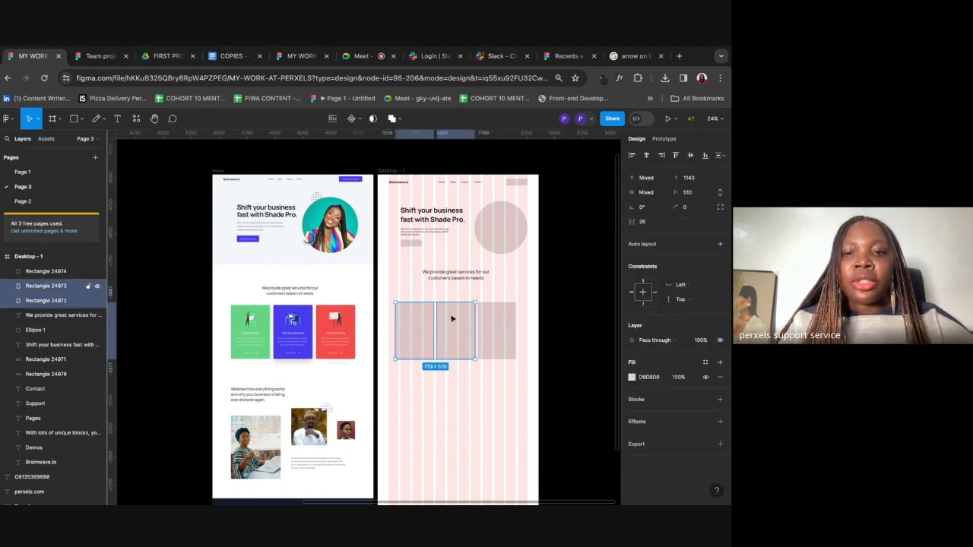
{"action": "left_click", "coordinate": [487, 322], "text": "shift"}
{"action": "left_click_drag", "start_coordinate": [484, 321], "coordinate": [486, 321]}
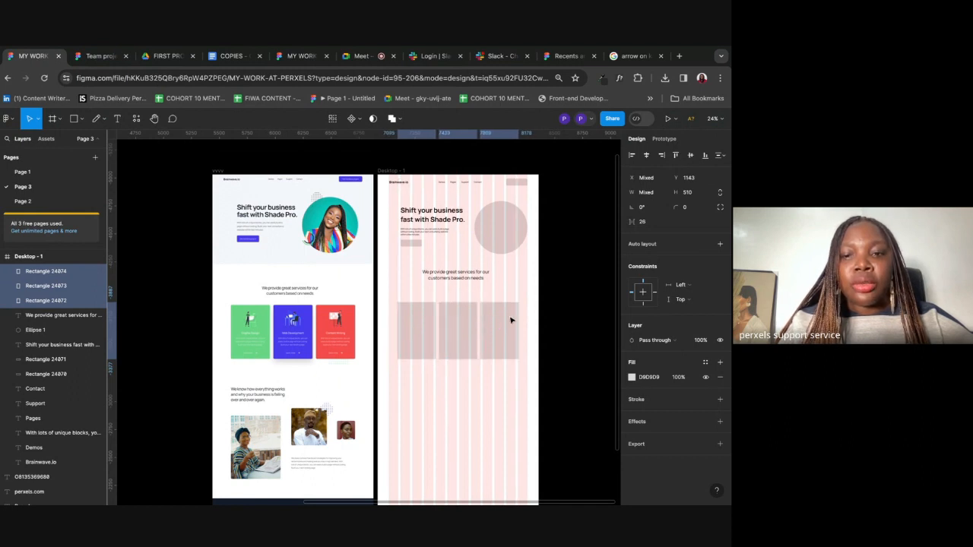
{"action": "key", "text": "alt"}
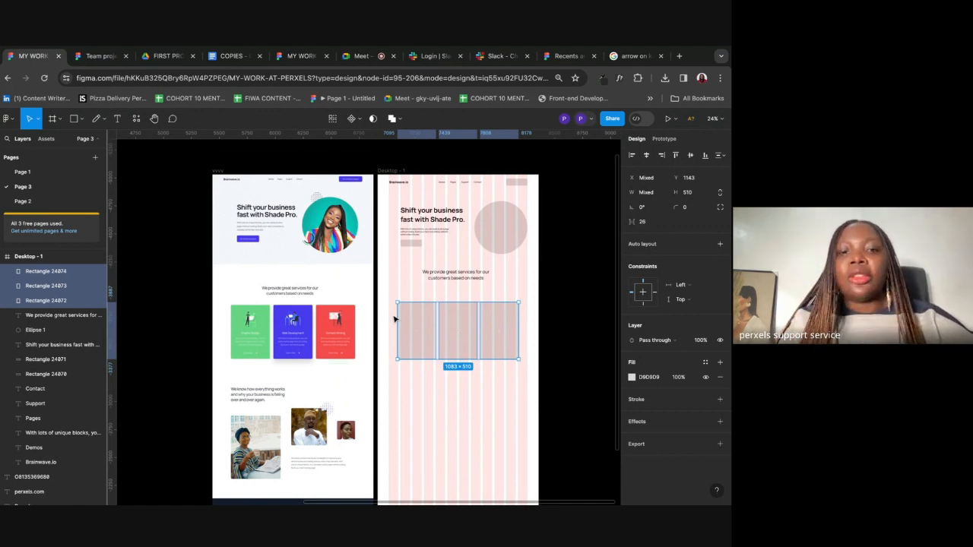
{"action": "left_click", "coordinate": [530, 379]}
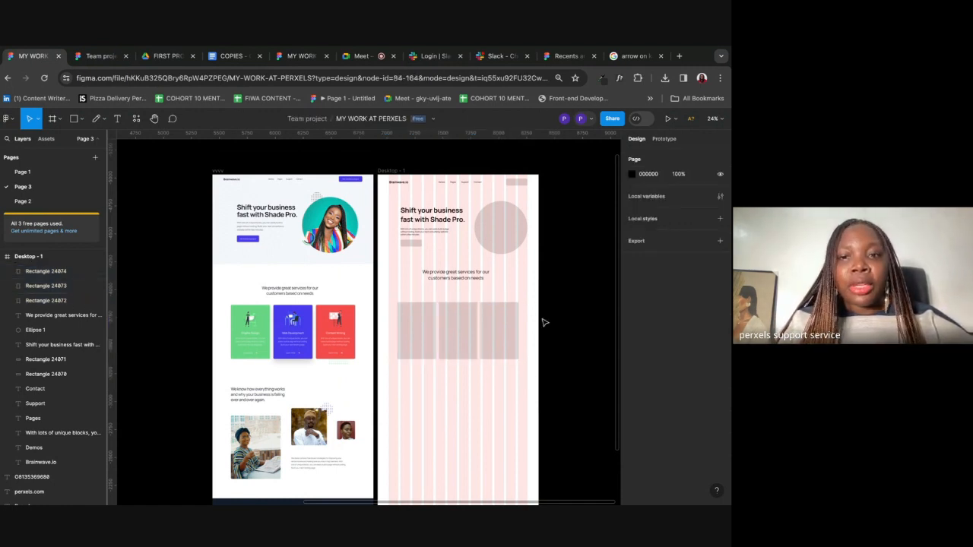
Step: Delete the old placeholders, draw a new card rectangle and duplicate it twice
{"action": "left_click_drag", "start_coordinate": [560, 304], "coordinate": [383, 381]}
{"action": "key", "text": "Delete"}
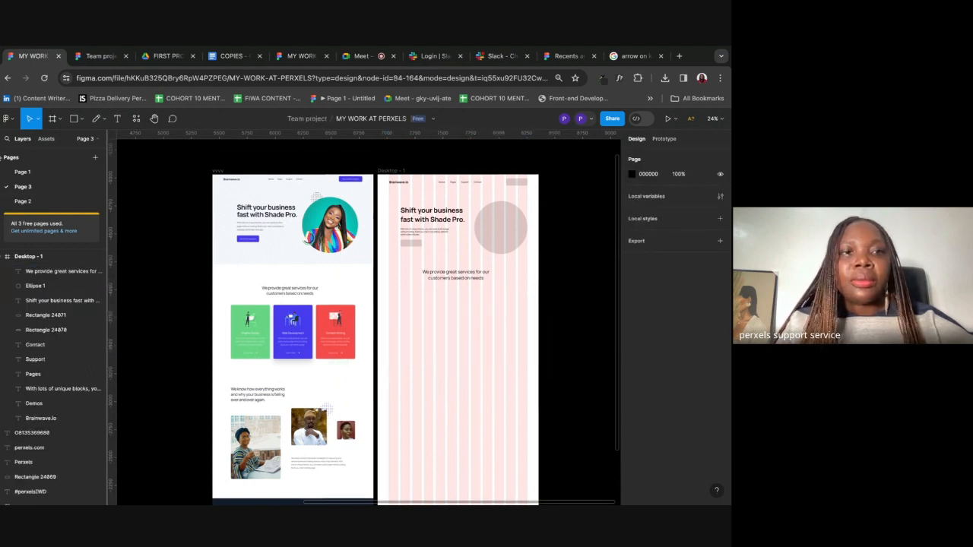
{"action": "left_click", "coordinate": [82, 119]}
{"action": "left_click", "coordinate": [46, 142]}
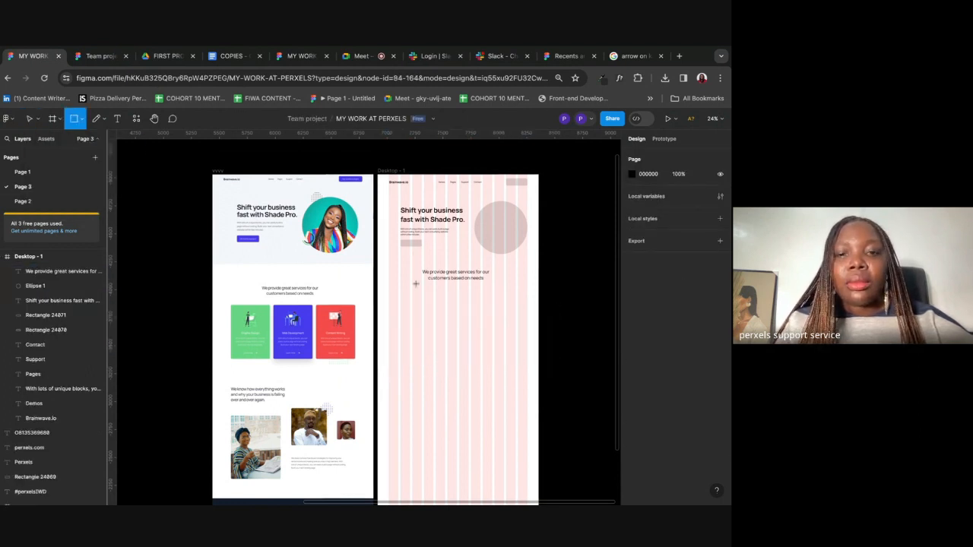
{"action": "mouse_move", "coordinate": [399, 307]}
{"action": "left_mouse_down"}
{"action": "mouse_move", "coordinate": [449, 350]}
{"action": "mouse_move", "coordinate": [443, 365]}
{"action": "mouse_move", "coordinate": [475, 352]}
{"action": "left_mouse_up"}
{"action": "key", "text": "super+d"}
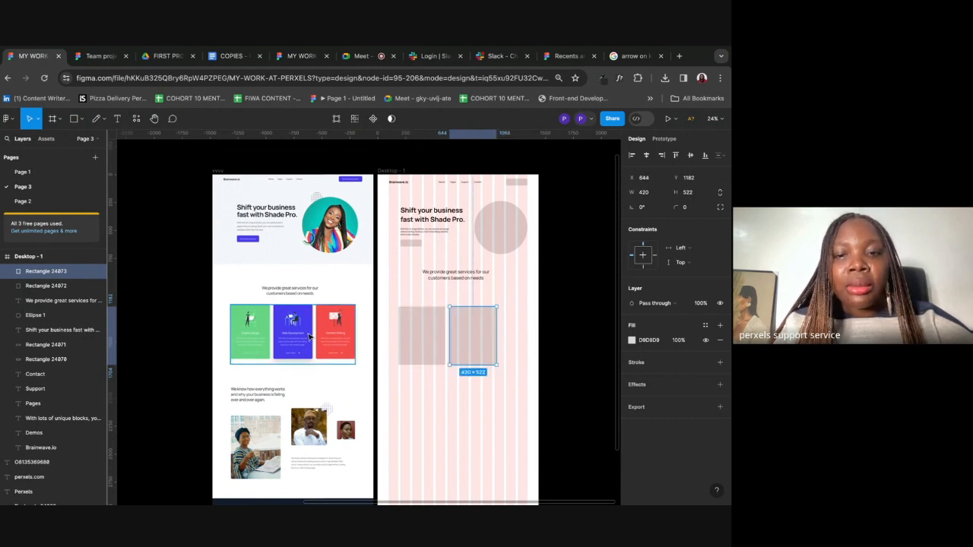
{"action": "key", "text": "ctrl+d"}
Step: Resize the three rectangles to 330×522 each across a 1112-px row
{"action": "left_click", "coordinate": [554, 444]}
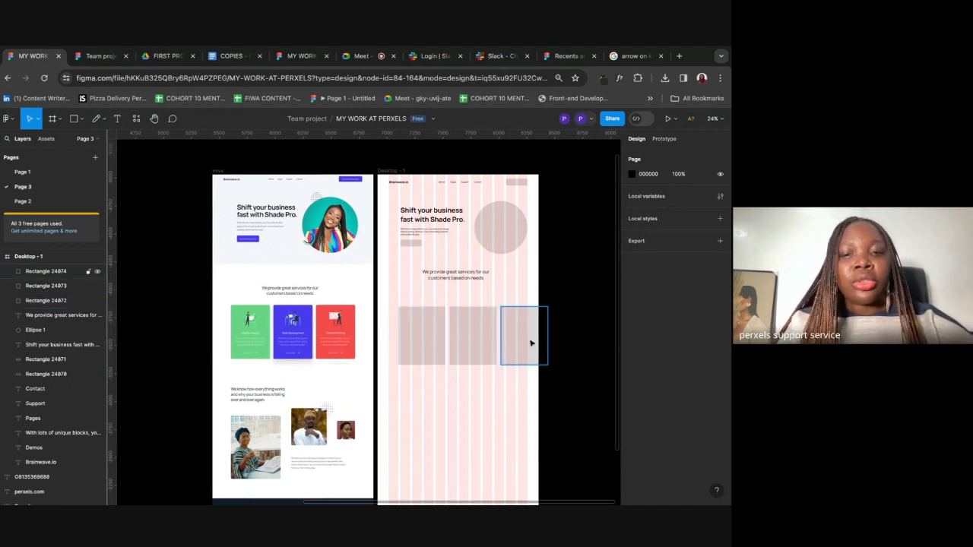
{"action": "left_click", "coordinate": [432, 324]}
{"action": "left_click", "coordinate": [460, 322], "text": "shift"}
{"action": "left_click", "coordinate": [510, 326], "text": "shift"}
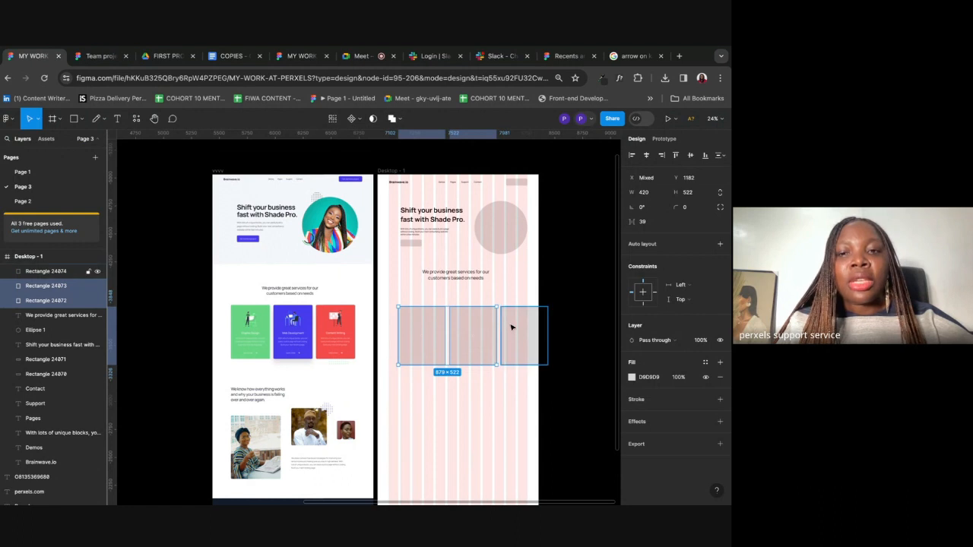
{"action": "left_click_drag", "start_coordinate": [550, 325], "coordinate": [508, 328]}
{"action": "key", "text": "alt"}
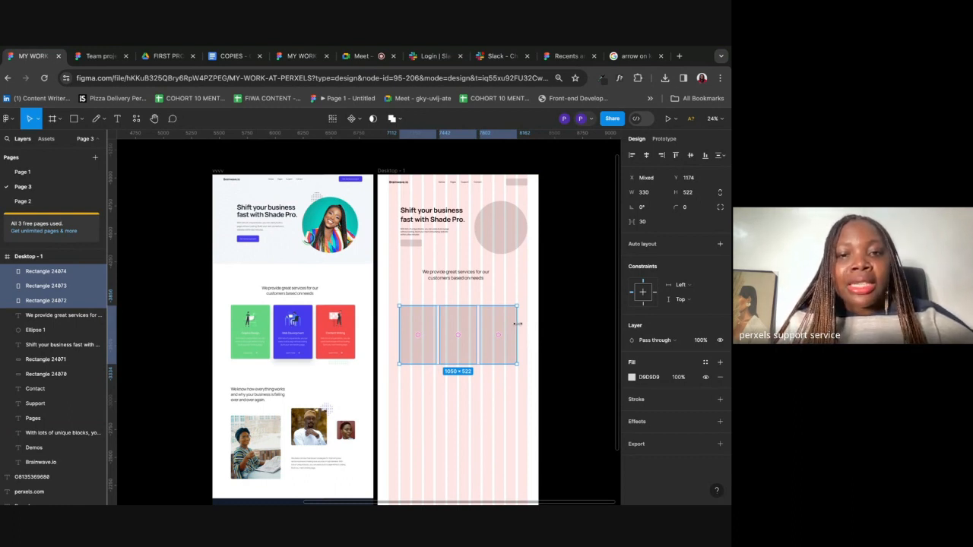
{"action": "left_click_drag", "start_coordinate": [518, 324], "coordinate": [521, 324]}
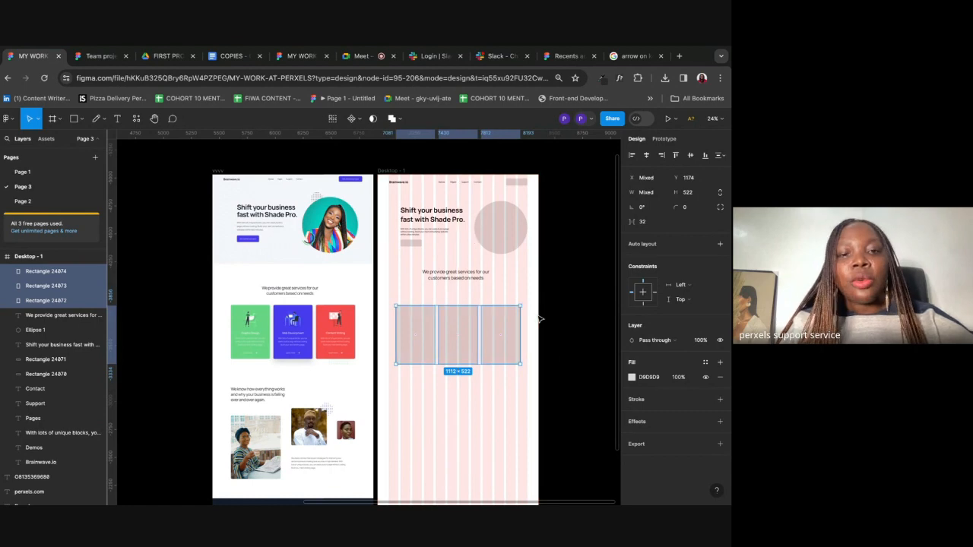
{"action": "left_click_drag", "start_coordinate": [546, 315], "coordinate": [416, 344]}
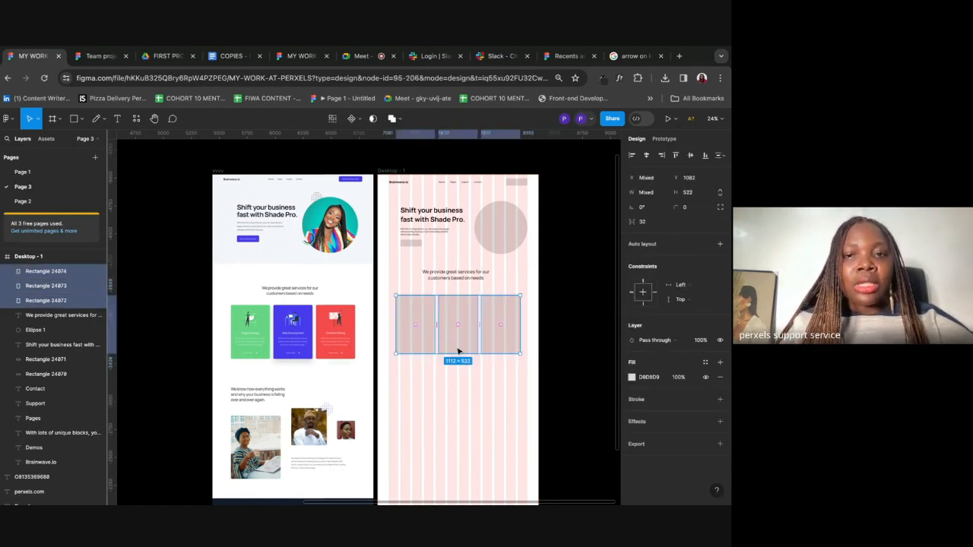
{"action": "scroll", "coordinate": [459, 356], "scroll_direction": "up", "scroll_amount": 5}
{"action": "left_click", "coordinate": [449, 412]}
Step: Draw a small square with dark grey 6E6E6E fill near the first card's top centre
{"action": "scroll", "coordinate": [447, 413], "scroll_direction": "left", "scroll_amount": 2}
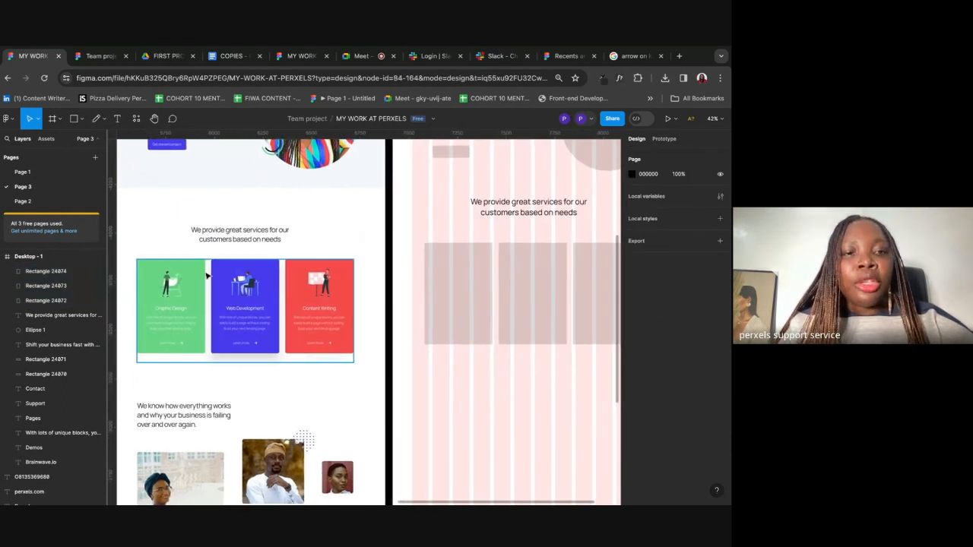
{"action": "left_click", "coordinate": [73, 119]}
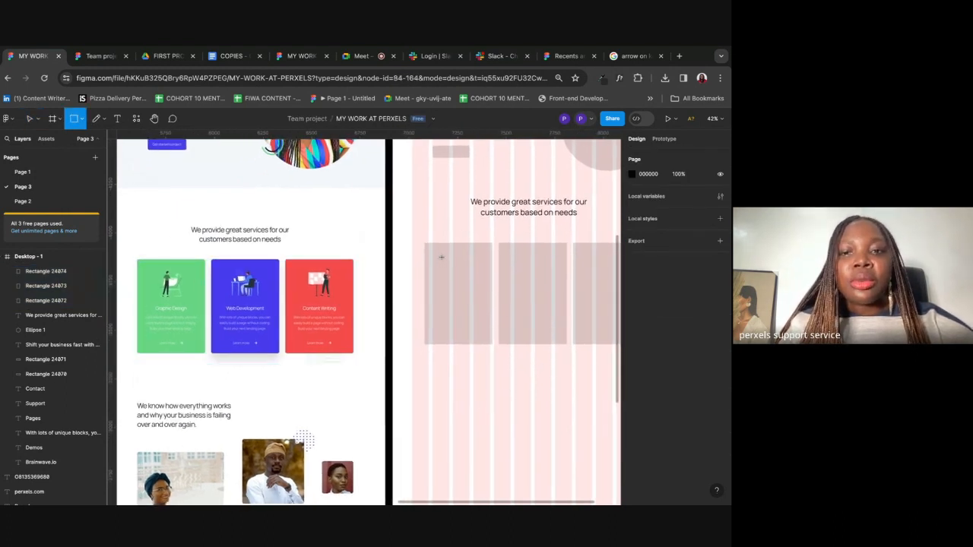
{"action": "mouse_move", "coordinate": [445, 255]}
{"action": "left_mouse_down"}
{"action": "mouse_move", "coordinate": [471, 282]}
{"action": "mouse_move", "coordinate": [464, 273]}
{"action": "left_mouse_up"}
{"action": "left_click", "coordinate": [631, 342]}
{"action": "left_click_drag", "start_coordinate": [522, 305], "coordinate": [498, 331]}
{"action": "left_click", "coordinate": [471, 372]}
{"action": "left_click_drag", "start_coordinate": [455, 267], "coordinate": [459, 266]}
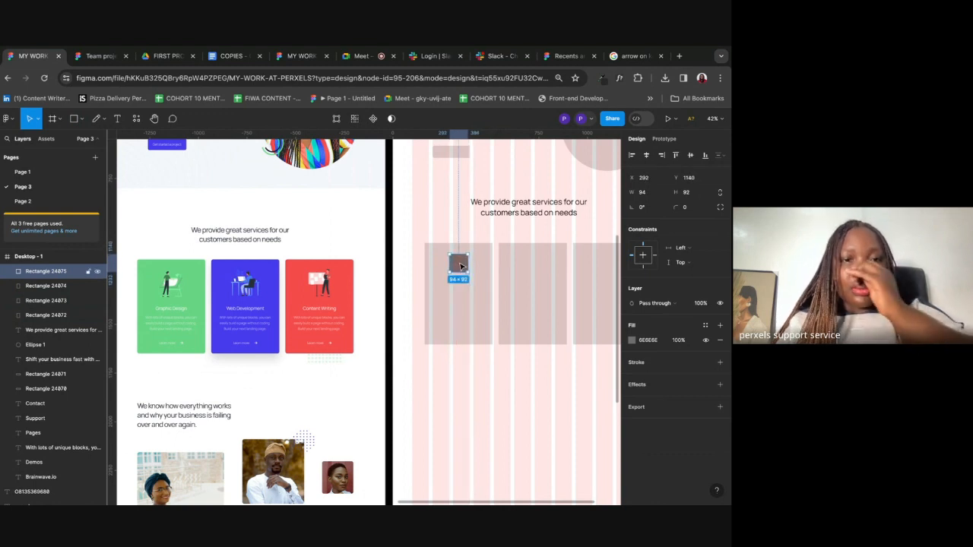
{"action": "key", "text": "Escape"}
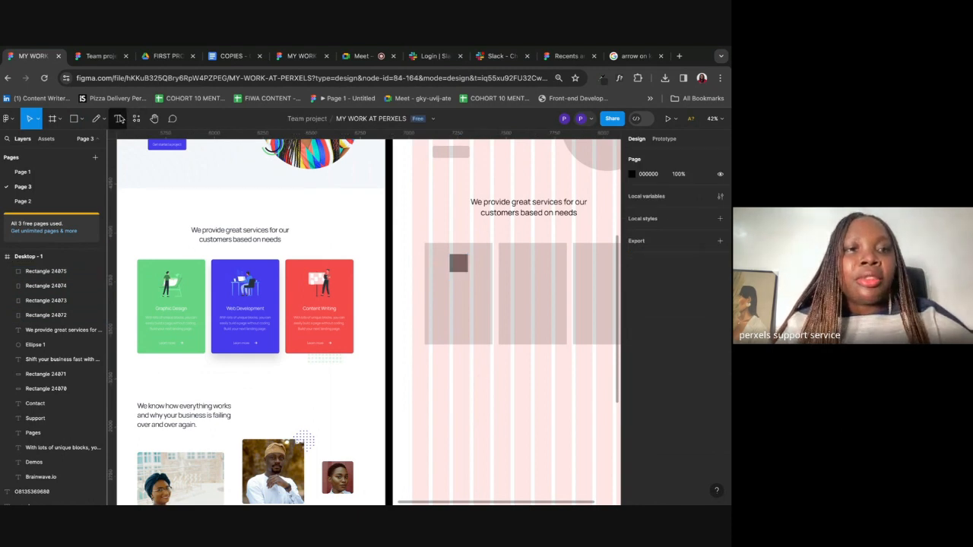
Step: Add a 'Graphic Design' heading at font size 28, centred under the square
{"action": "left_click", "coordinate": [117, 118]}
{"action": "left_click", "coordinate": [440, 287]}
{"action": "type", "text": "Graphic Design"}
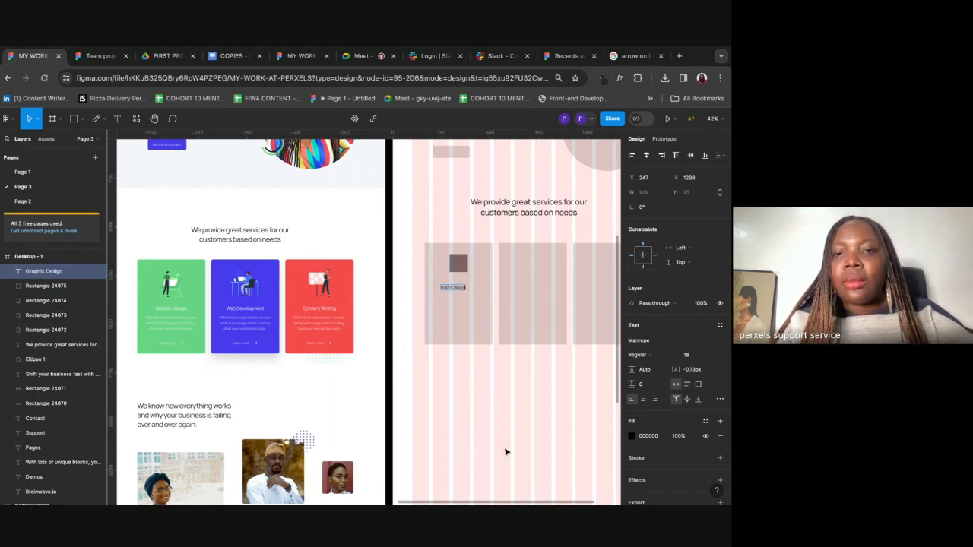
{"action": "key", "text": "Escape"}
{"action": "left_click", "coordinate": [692, 355]}
{"action": "type", "text": "24"}
{"action": "key", "text": "Return"}
{"action": "left_click", "coordinate": [689, 356]}
{"action": "type", "text": "28"}
{"action": "key", "text": "Return"}
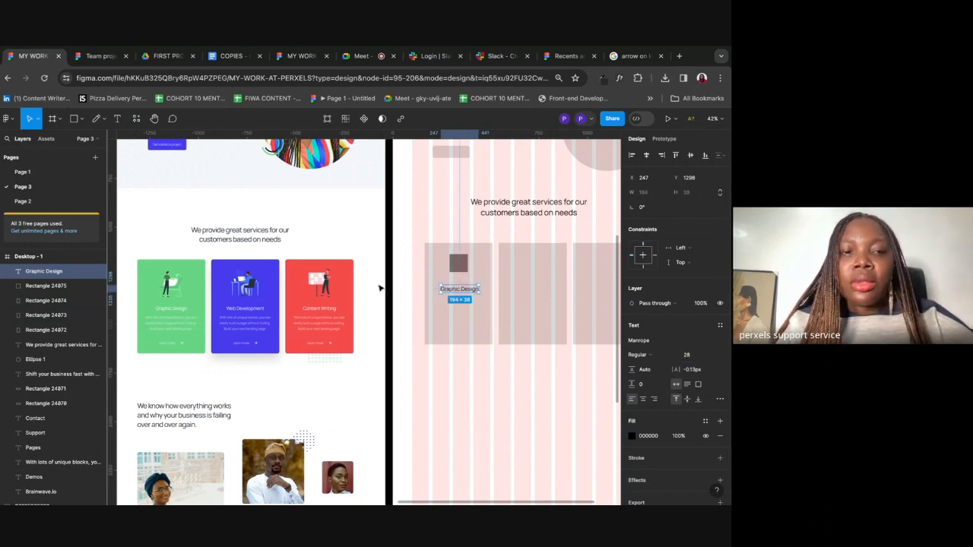
{"action": "left_click_drag", "start_coordinate": [463, 288], "coordinate": [462, 290]}
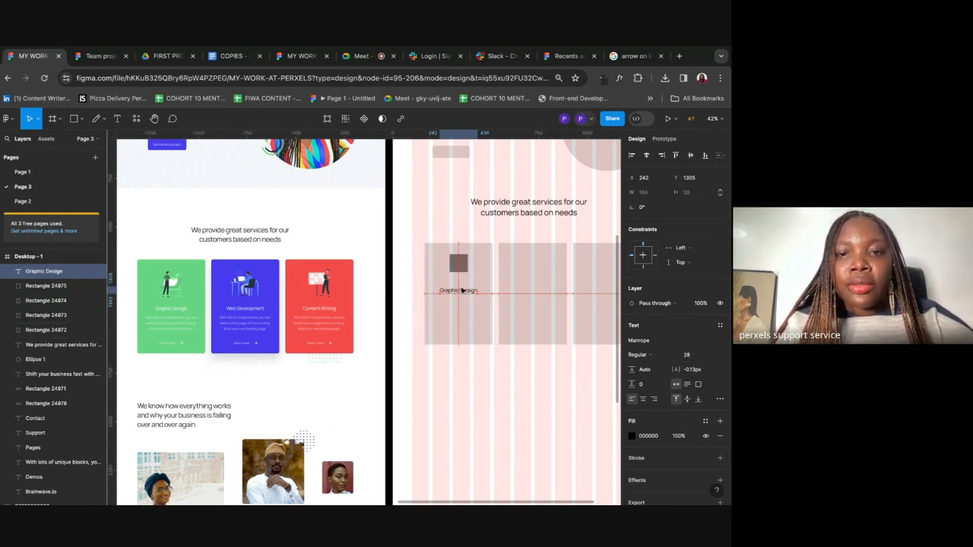
{"action": "left_click", "coordinate": [462, 400]}
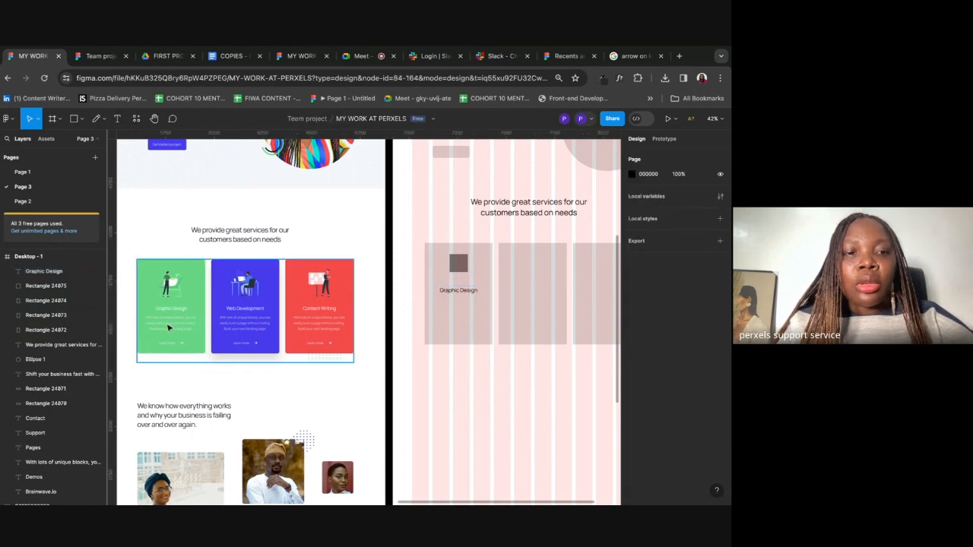
Step: Select the 'With lots of unique blocks…' paragraph in COPIES and bring it back to Figma
{"action": "left_click", "coordinate": [228, 57]}
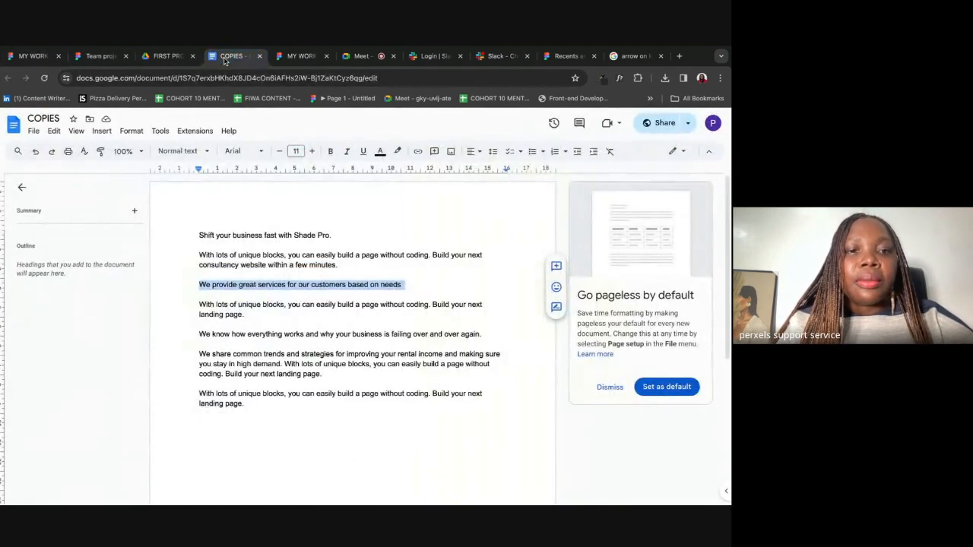
{"action": "left_click", "coordinate": [26, 55]}
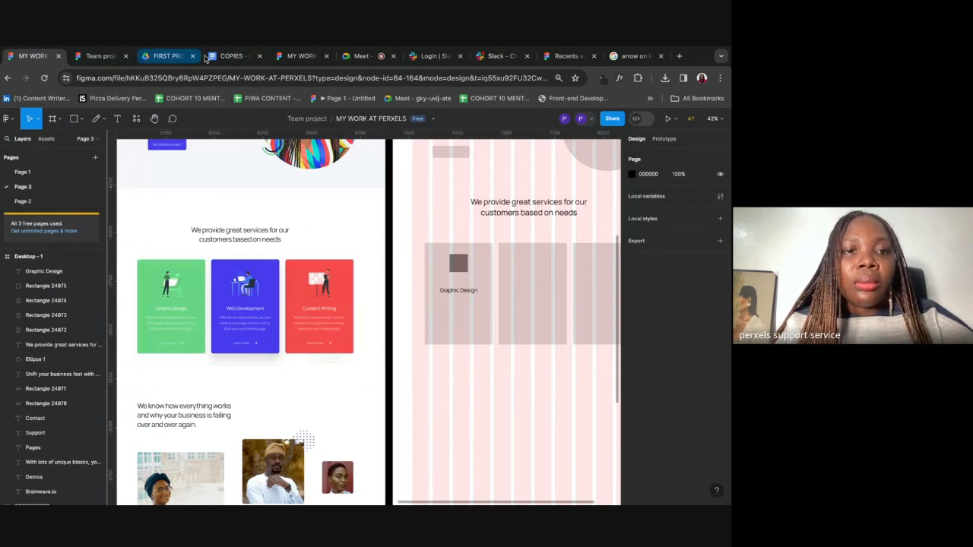
{"action": "left_click", "coordinate": [217, 56]}
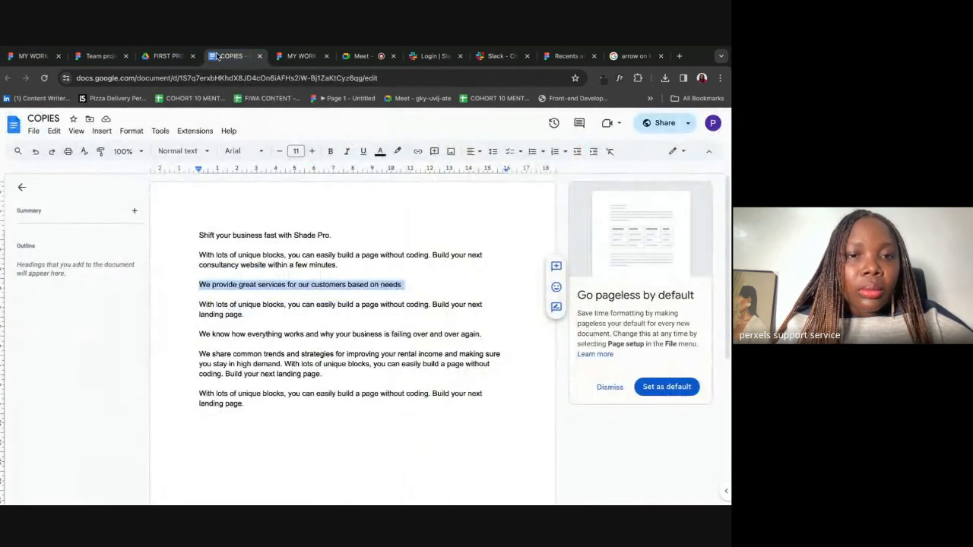
{"action": "left_click", "coordinate": [205, 304]}
{"action": "left_click_drag", "start_coordinate": [193, 304], "coordinate": [270, 315]}
{"action": "key", "text": "ctrl+c"}
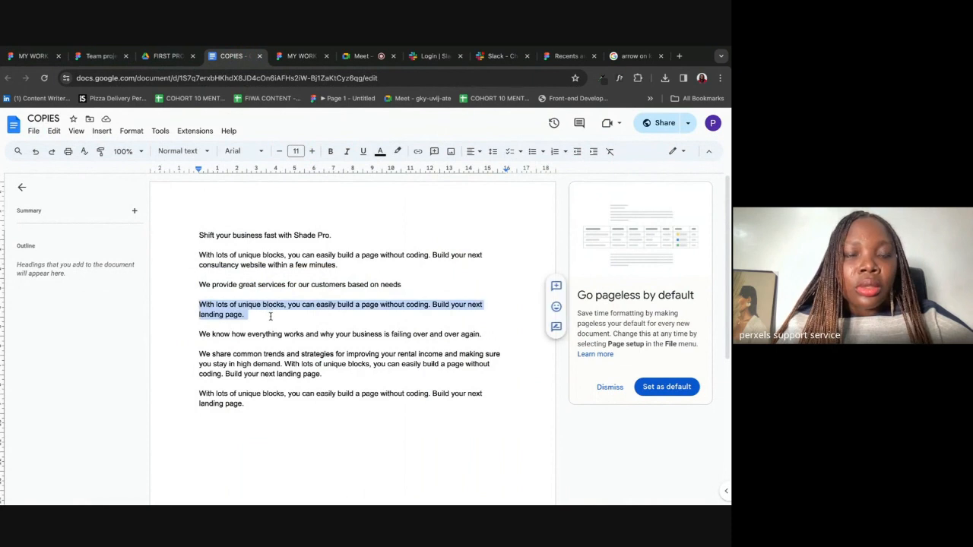
{"action": "left_click", "coordinate": [33, 57]}
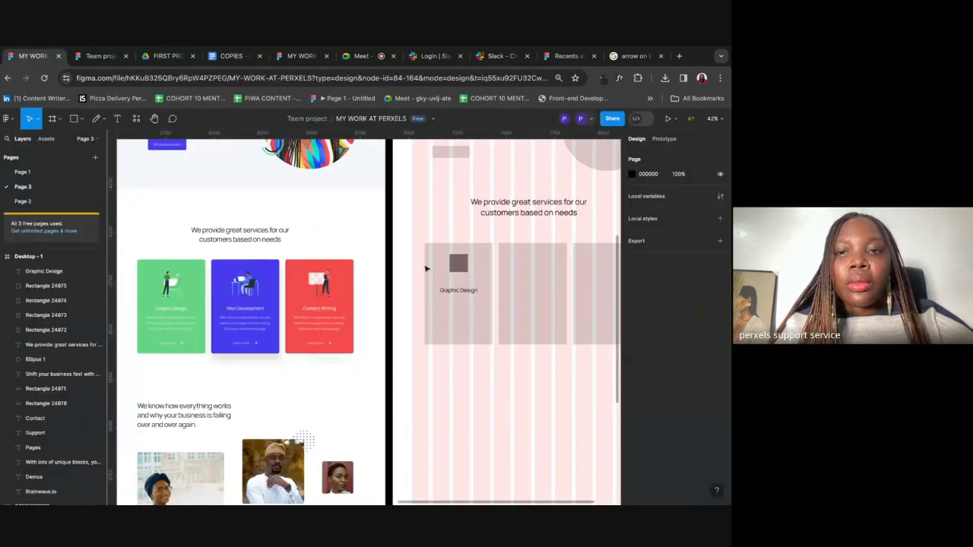
Step: Duplicate the heading below itself at size 18 and paste the copied paragraph into it
{"action": "left_click_drag", "start_coordinate": [448, 294], "coordinate": [454, 308]}
{"action": "left_click", "coordinate": [693, 355]}
{"action": "type", "text": "1"}
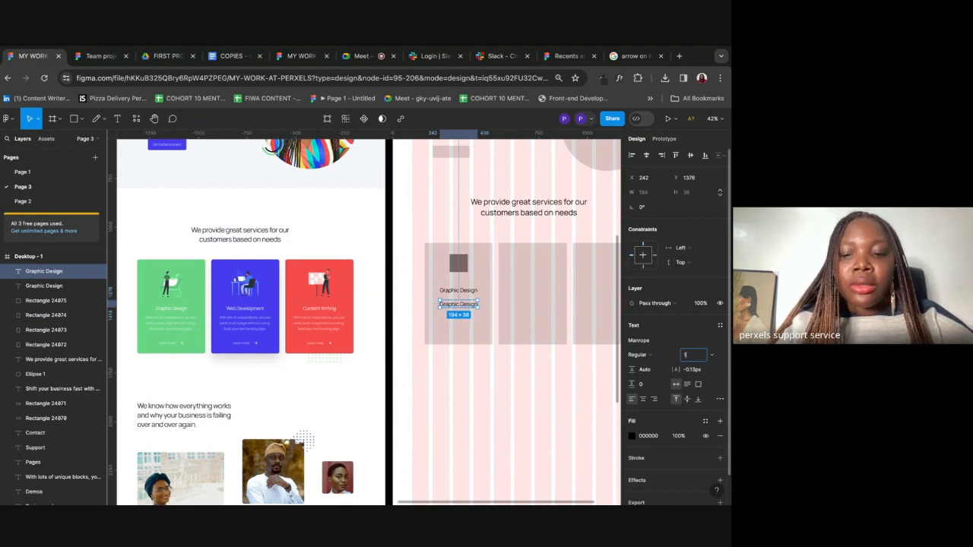
{"action": "type", "text": "8"}
{"action": "key", "text": "Return"}
{"action": "double_click", "coordinate": [454, 302]}
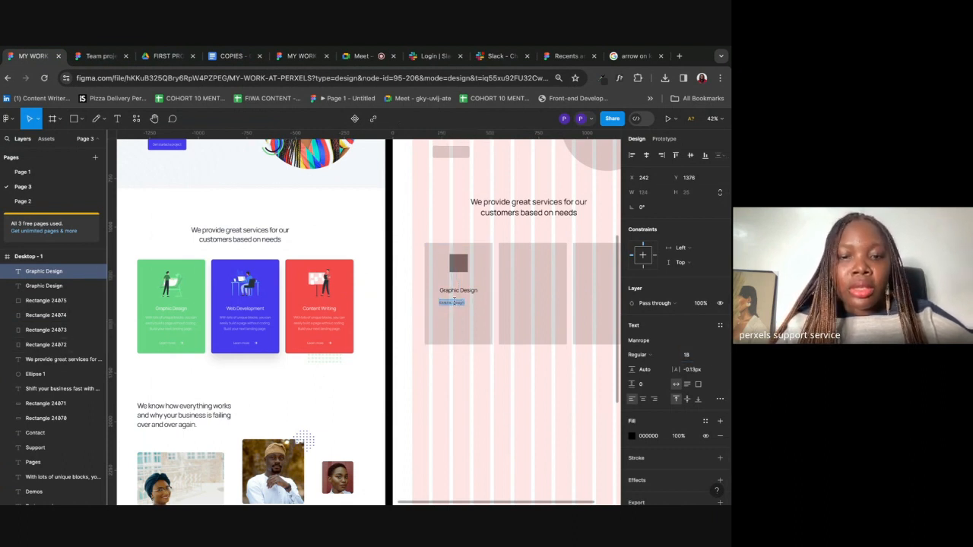
{"action": "key", "text": "ctrl+v"}
{"action": "key", "text": "Escape"}
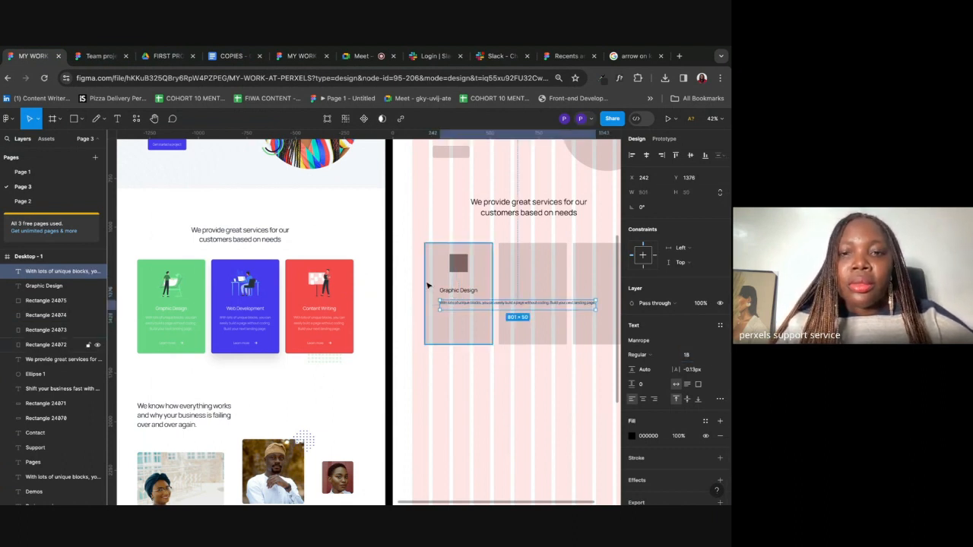
{"action": "double_click", "coordinate": [447, 299]}
{"action": "left_click_drag", "start_coordinate": [448, 303], "coordinate": [487, 303]}
{"action": "key", "text": "Escape"}
Step: Centre-align the paragraph and resize its box to 292×75 to fit the card
{"action": "scroll", "coordinate": [487, 303], "scroll_direction": "up", "scroll_amount": 3}
{"action": "scroll", "coordinate": [489, 306], "scroll_direction": "left", "scroll_amount": 5}
{"action": "scroll", "coordinate": [202, 343], "scroll_direction": "up", "scroll_amount": 1}
{"action": "scroll", "coordinate": [446, 330], "scroll_direction": "right", "scroll_amount": 5}
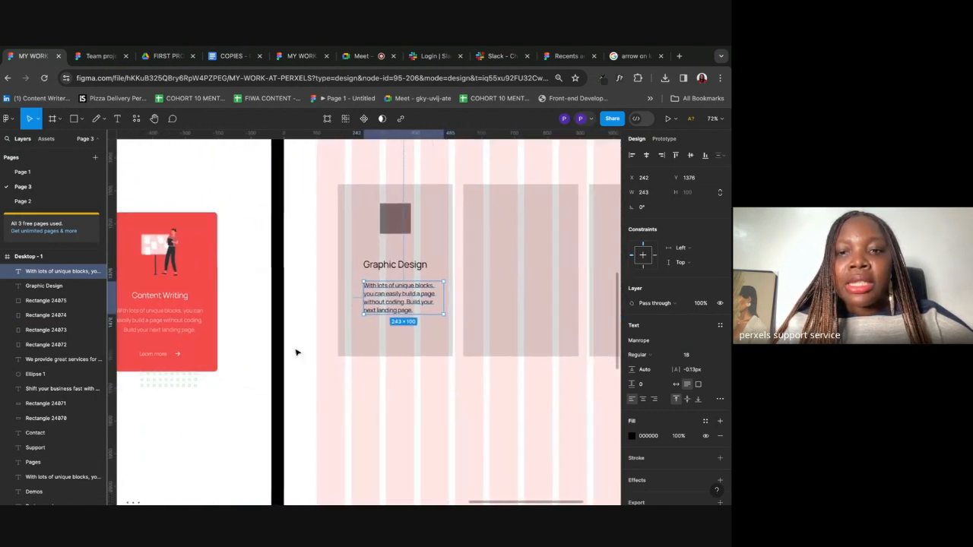
{"action": "left_click", "coordinate": [643, 400]}
{"action": "left_click_drag", "start_coordinate": [344, 281], "coordinate": [335, 284]}
{"action": "scroll", "coordinate": [414, 287], "scroll_direction": "down", "scroll_amount": 5}
{"action": "scroll", "coordinate": [415, 287], "scroll_direction": "left", "scroll_amount": 3}
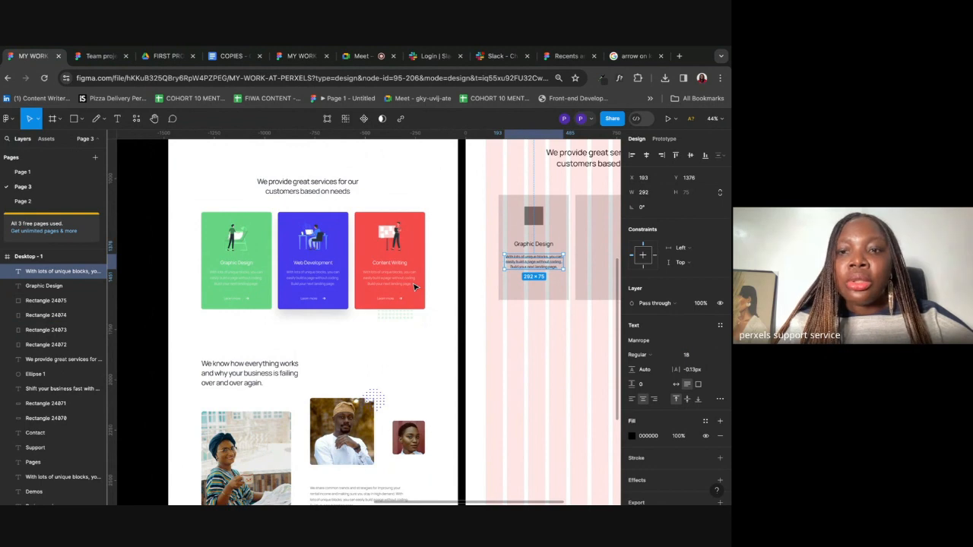
{"action": "scroll", "coordinate": [447, 260], "scroll_direction": "right", "scroll_amount": 5}
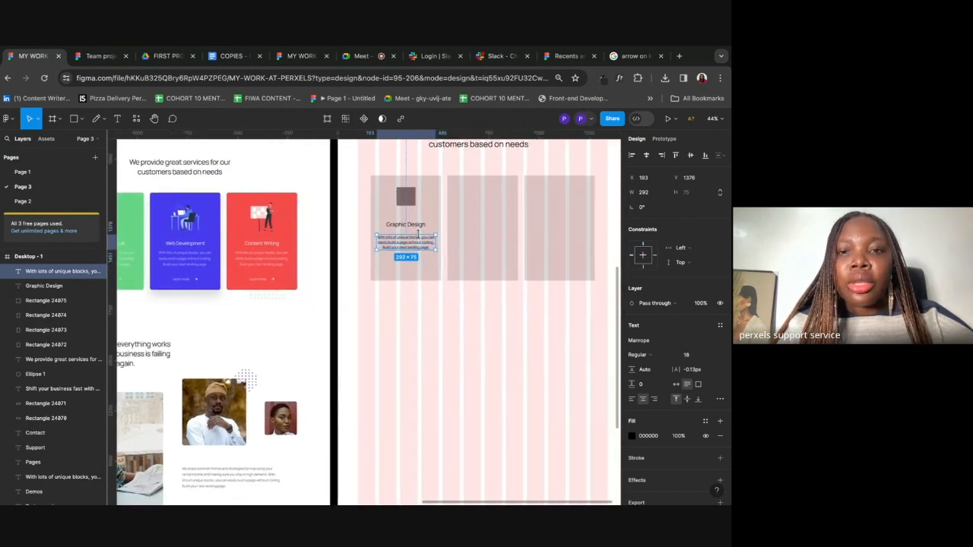
{"action": "scroll", "coordinate": [423, 241], "scroll_direction": "up", "scroll_amount": 5}
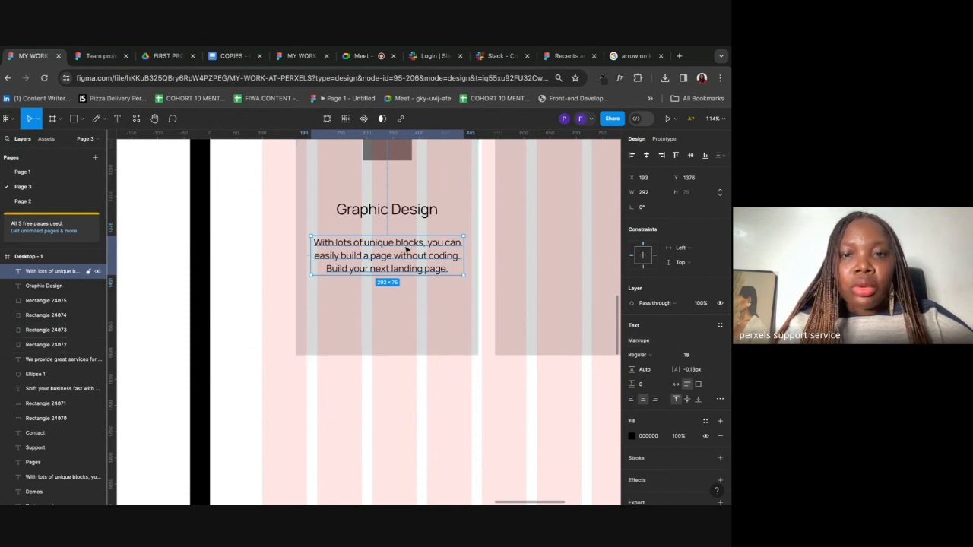
{"action": "scroll", "coordinate": [407, 250], "scroll_direction": "up", "scroll_amount": 2}
{"action": "scroll", "coordinate": [395, 273], "scroll_direction": "down", "scroll_amount": 3}
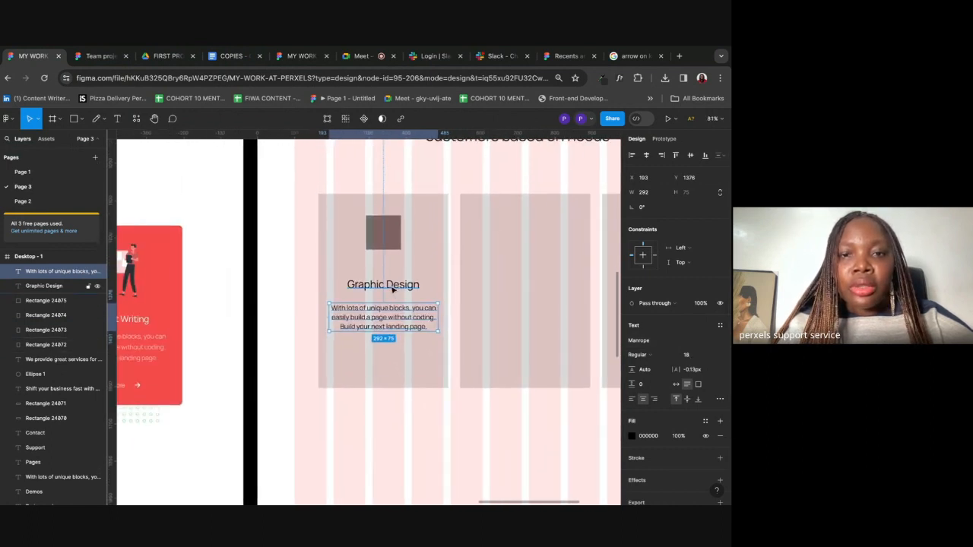
{"action": "left_click", "coordinate": [391, 287]}
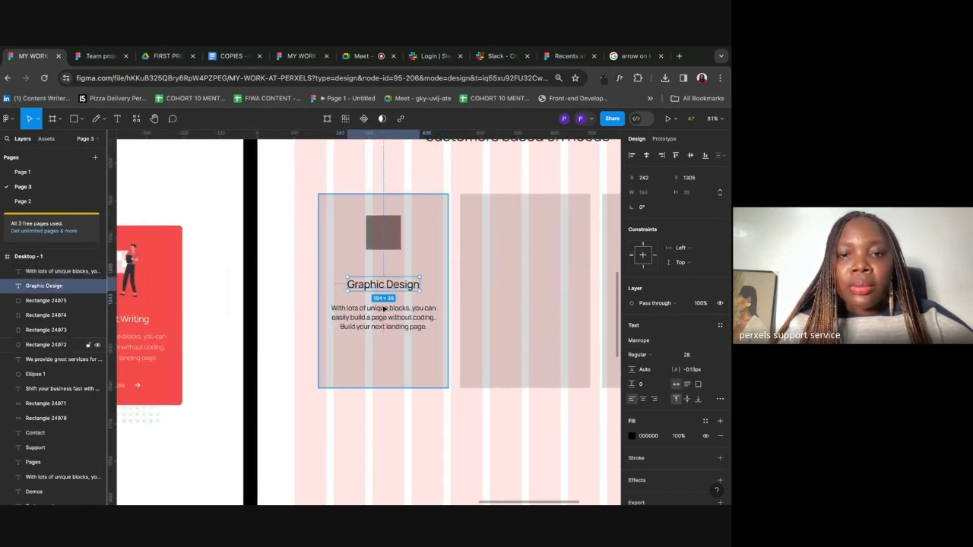
{"action": "left_click", "coordinate": [373, 322]}
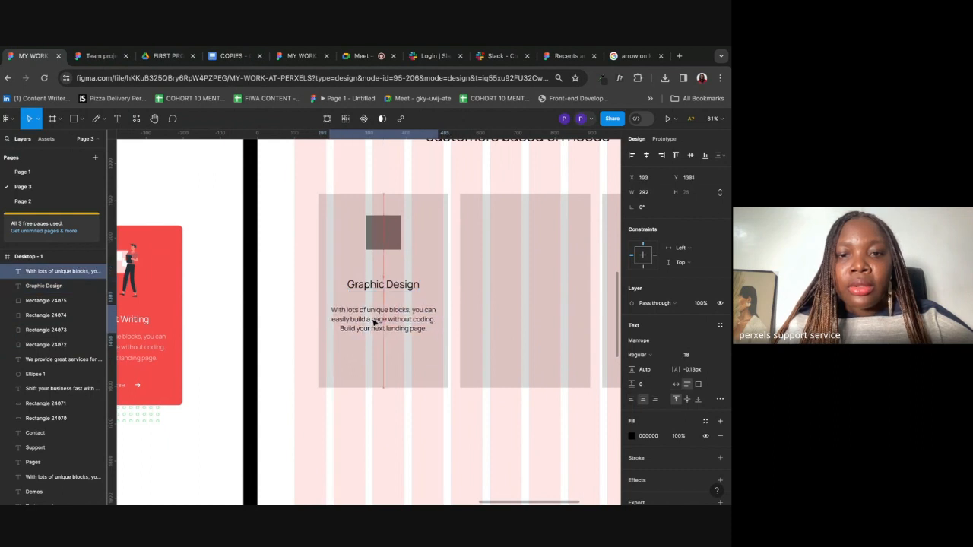
{"action": "scroll", "coordinate": [372, 322], "scroll_direction": "left", "scroll_amount": 6}
{"action": "scroll", "coordinate": [372, 322], "scroll_direction": "down", "scroll_amount": 3}
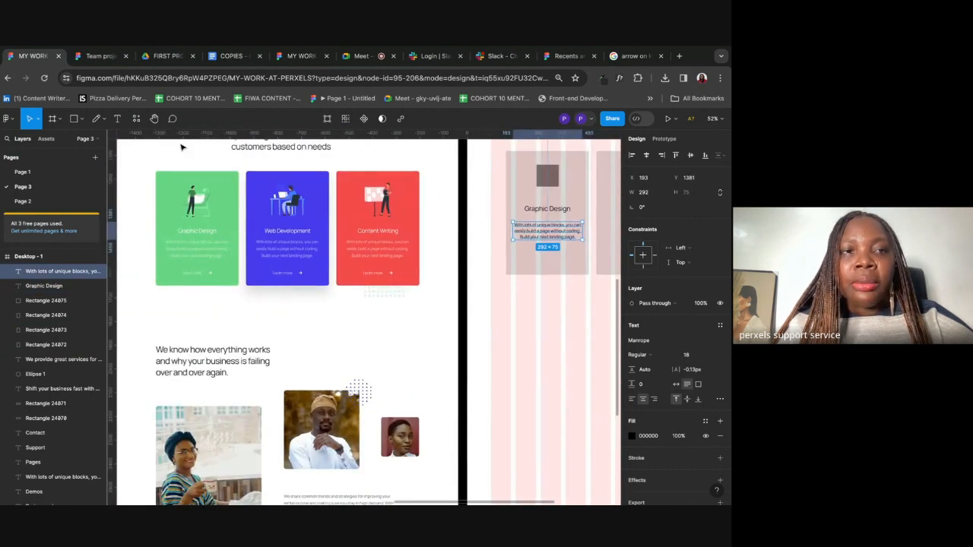
Step: Create a 'Learn more' text layer below the description paragraph
{"action": "left_click", "coordinate": [119, 119]}
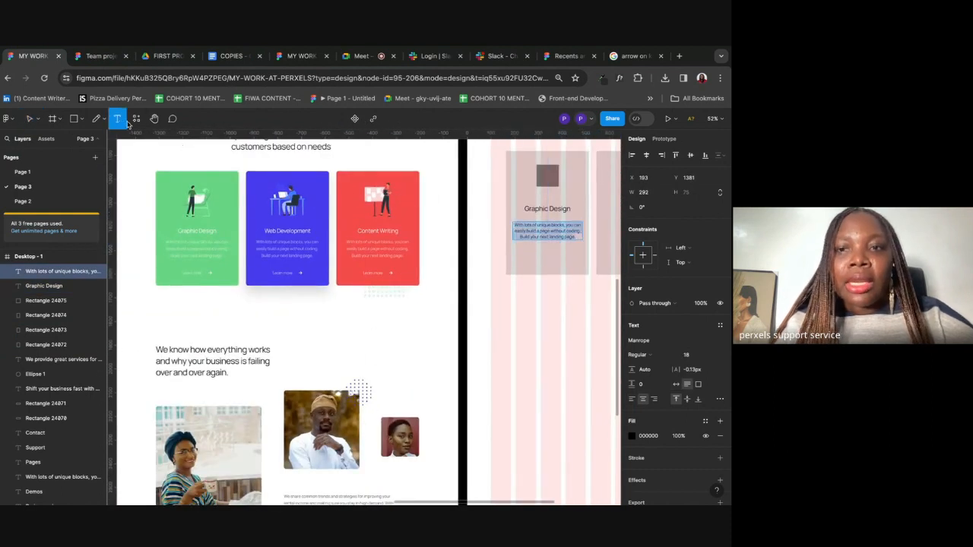
{"action": "left_click", "coordinate": [531, 257]}
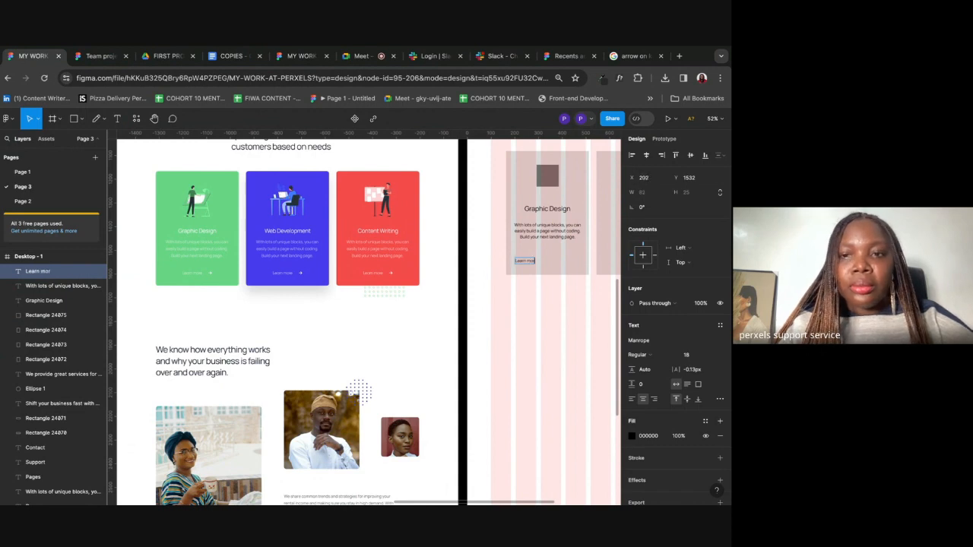
{"action": "key", "text": "Escape"}
{"action": "left_click", "coordinate": [632, 399]}
Step: Centre 'Learn more' horizontally in the card and nudge it up slightly
{"action": "left_click_drag", "start_coordinate": [530, 264], "coordinate": [554, 264]}
{"action": "scroll", "coordinate": [554, 264], "scroll_direction": "right", "scroll_amount": 2}
{"action": "scroll", "coordinate": [555, 264], "scroll_direction": "down", "scroll_amount": 3}
{"action": "scroll", "coordinate": [515, 259], "scroll_direction": "up", "scroll_amount": 8}
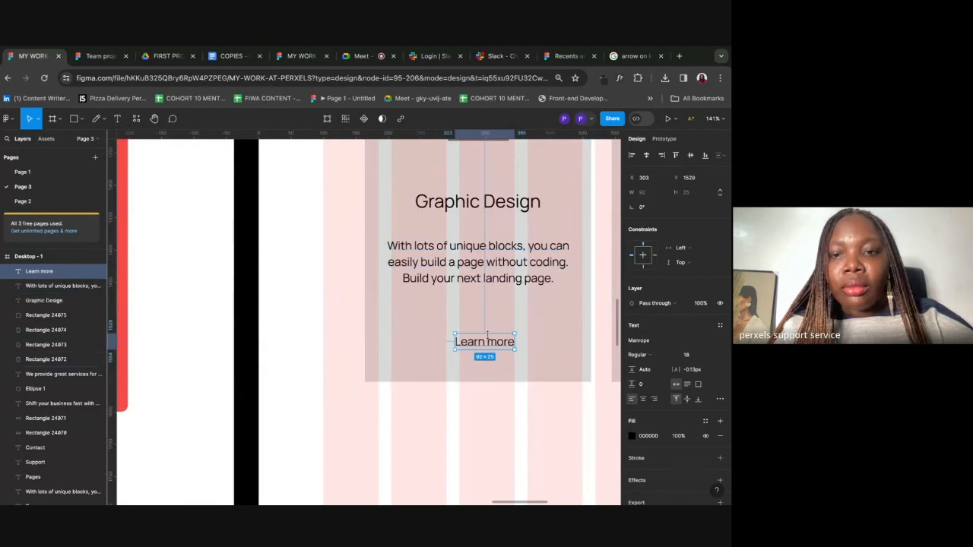
{"action": "left_click_drag", "start_coordinate": [478, 340], "coordinate": [484, 335]}
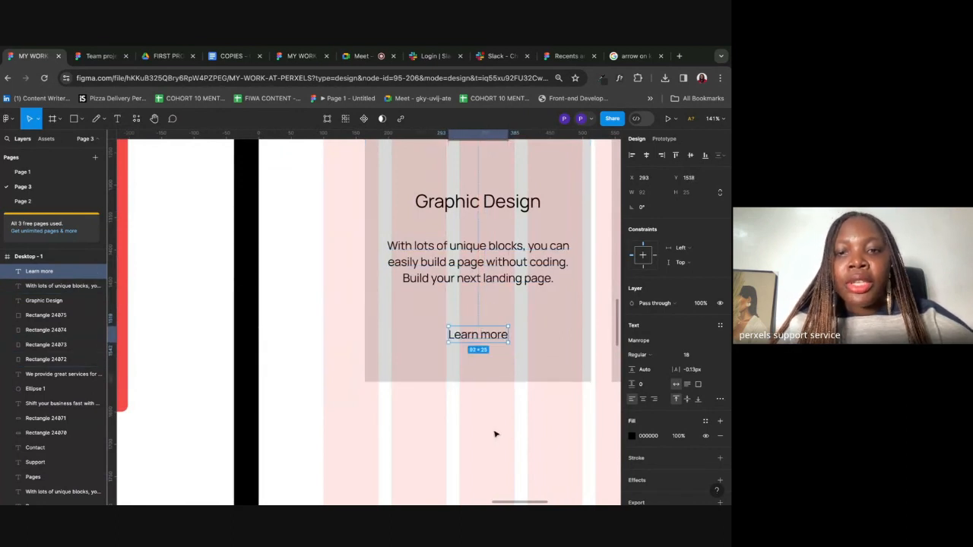
{"action": "left_click", "coordinate": [495, 434]}
{"action": "scroll", "coordinate": [495, 434], "scroll_direction": "down", "scroll_amount": 10}
{"action": "scroll", "coordinate": [495, 434], "scroll_direction": "down", "scroll_amount": 3}
{"action": "scroll", "coordinate": [495, 434], "scroll_direction": "right", "scroll_amount": 3}
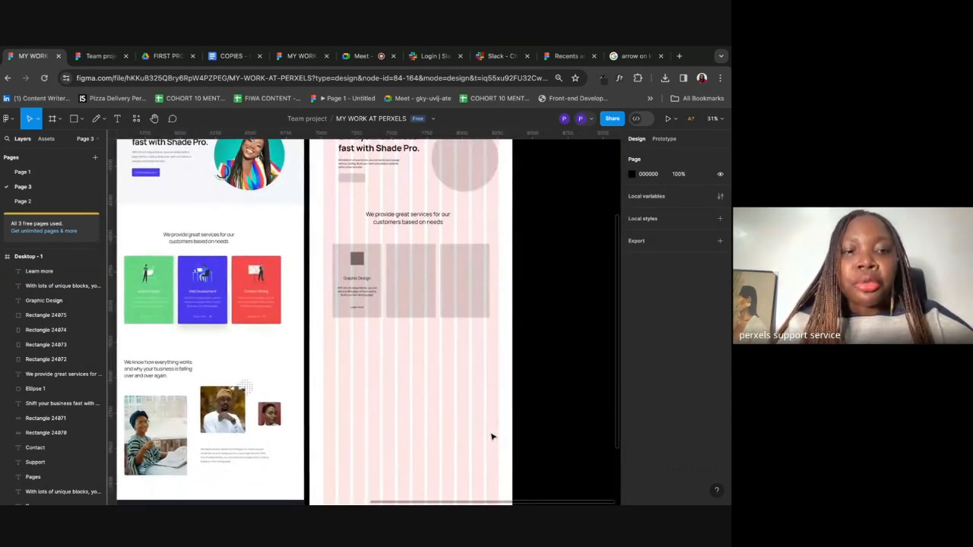
{"action": "scroll", "coordinate": [463, 345], "scroll_direction": "up", "scroll_amount": 2}
{"action": "scroll", "coordinate": [443, 386], "scroll_direction": "up", "scroll_amount": 3}
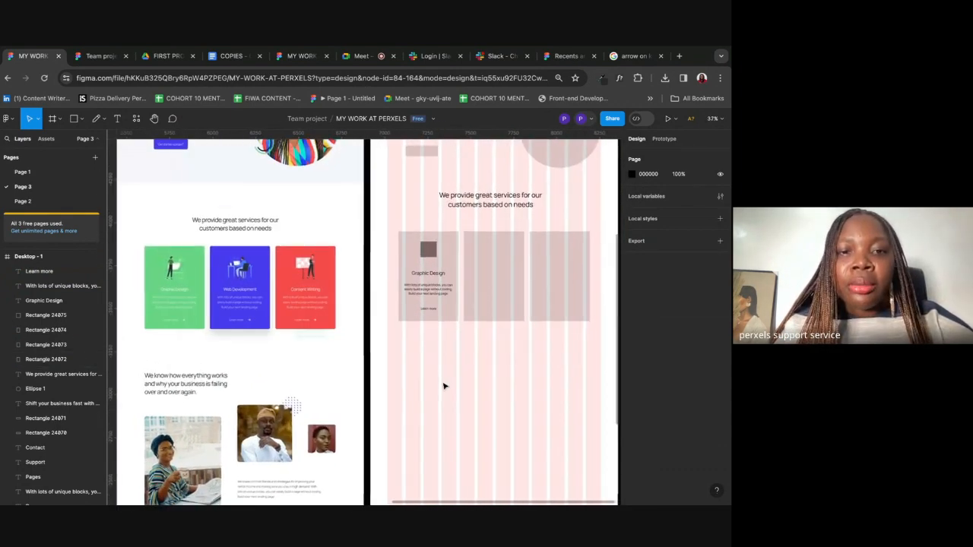
Step: Delete the two empty placeholder boxes beside the Graphic Design card
{"action": "left_click_drag", "start_coordinate": [431, 219], "coordinate": [435, 361]}
{"action": "left_click", "coordinate": [437, 358]}
{"action": "left_click", "coordinate": [448, 244]}
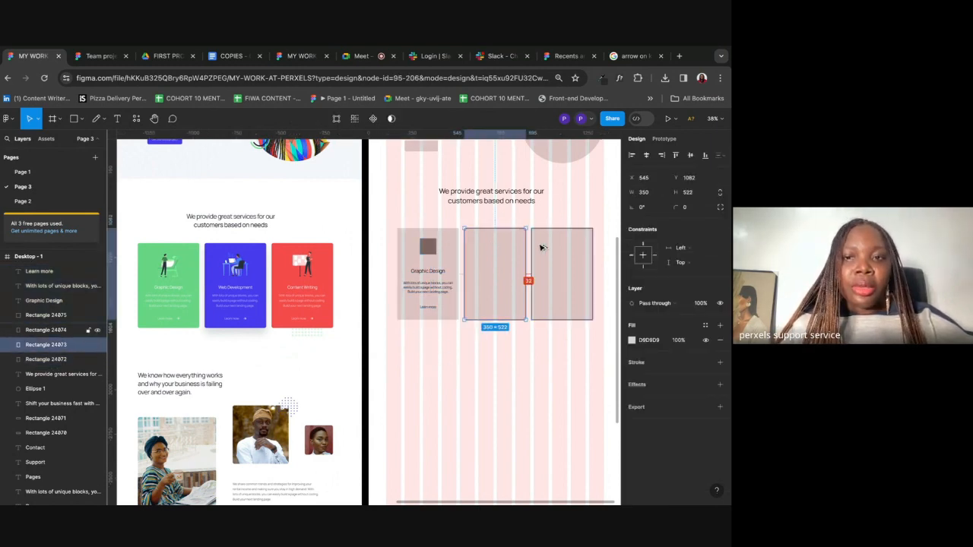
{"action": "left_click", "coordinate": [489, 383]}
{"action": "left_click_drag", "start_coordinate": [488, 383], "coordinate": [571, 296]}
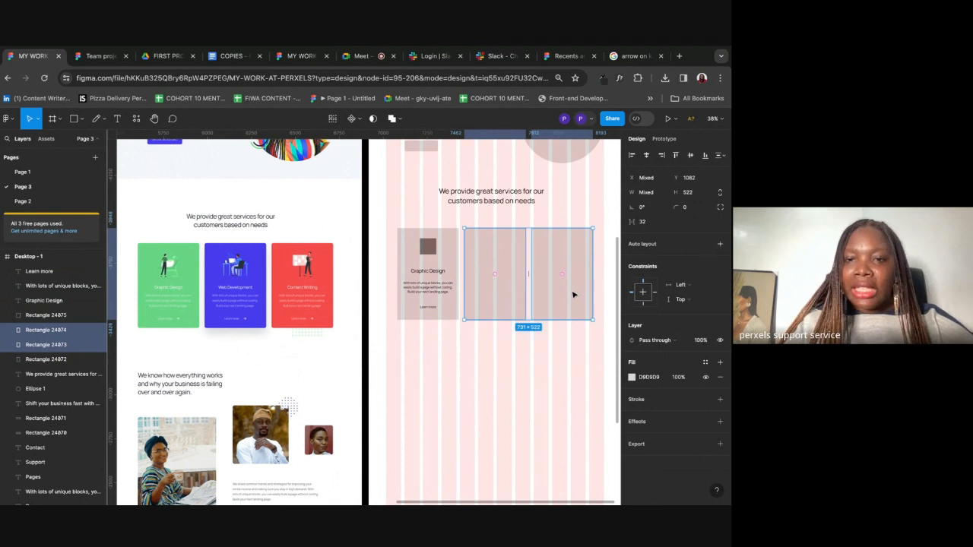
{"action": "key", "text": "Delete"}
Step: Duplicate the whole Graphic Design card twice with equal spacing
{"action": "left_click_drag", "start_coordinate": [418, 355], "coordinate": [510, 269]}
{"action": "key", "text": "super+d"}
{"action": "key", "text": "alt"}
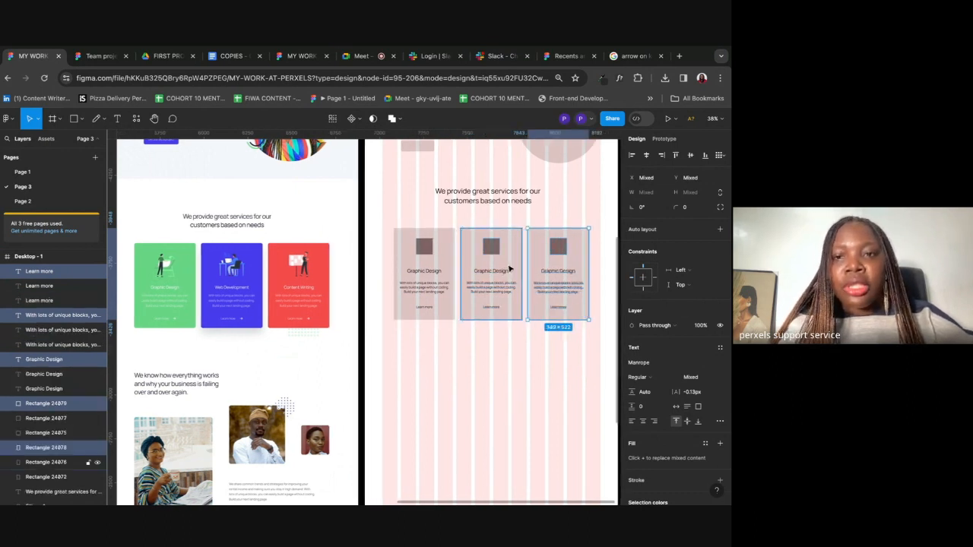
{"action": "key", "text": "alt"}
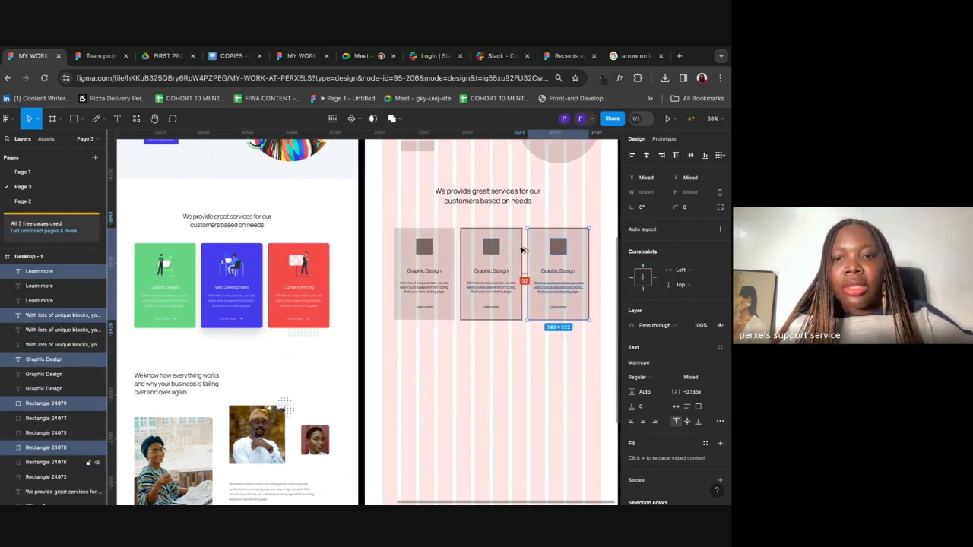
{"action": "left_click", "coordinate": [477, 393]}
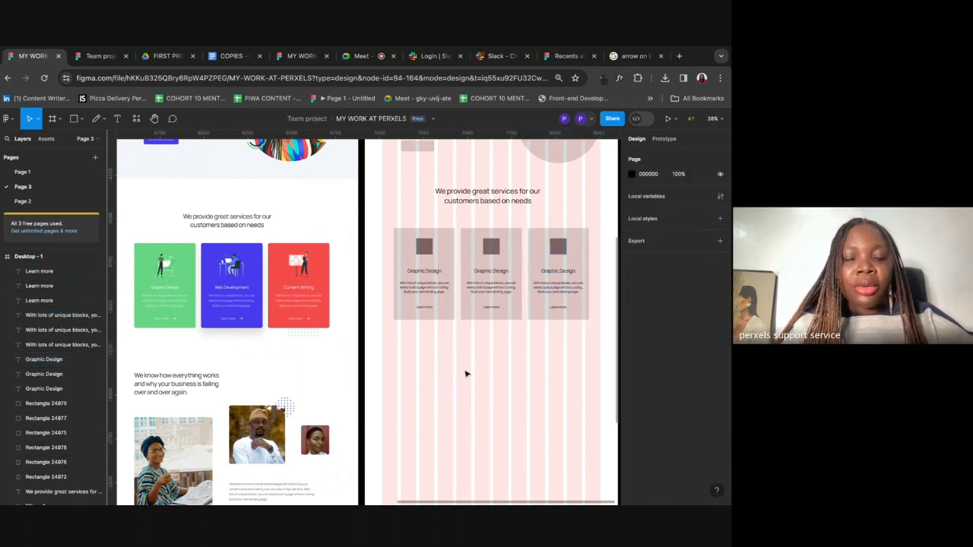
{"action": "left_click_drag", "start_coordinate": [412, 358], "coordinate": [578, 312]}
Step: Retitle the middle card 'Web Development' and centre the title
{"action": "left_click", "coordinate": [482, 389]}
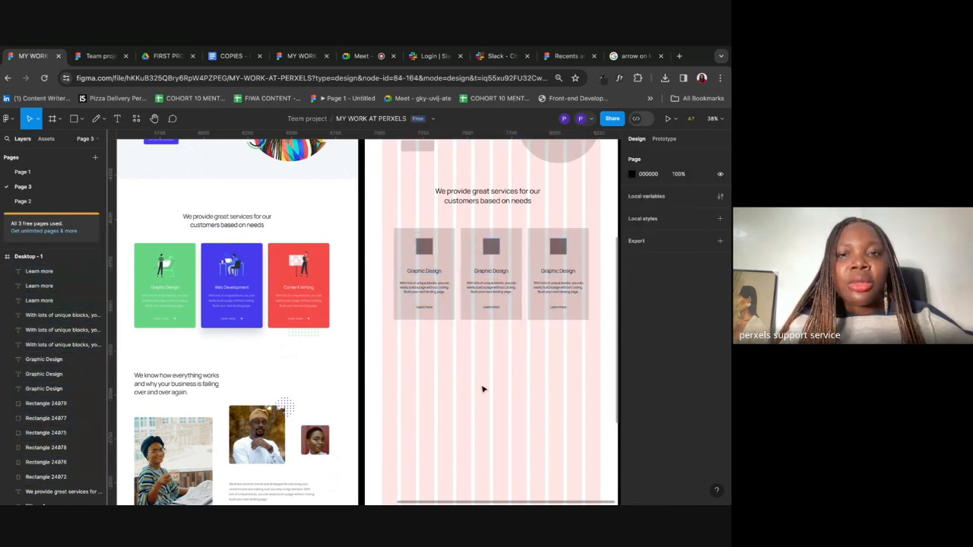
{"action": "left_click_drag", "start_coordinate": [417, 210], "coordinate": [429, 364]}
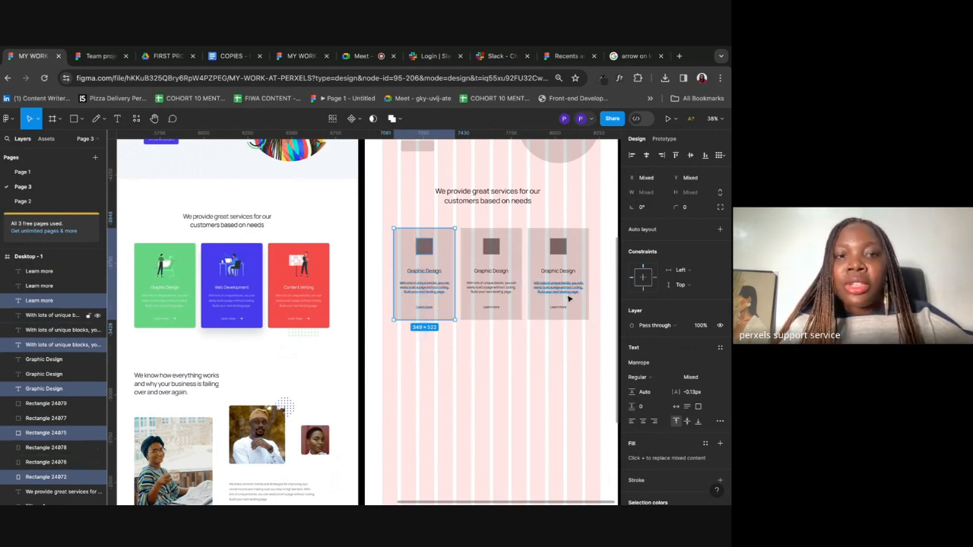
{"action": "left_click", "coordinate": [496, 388]}
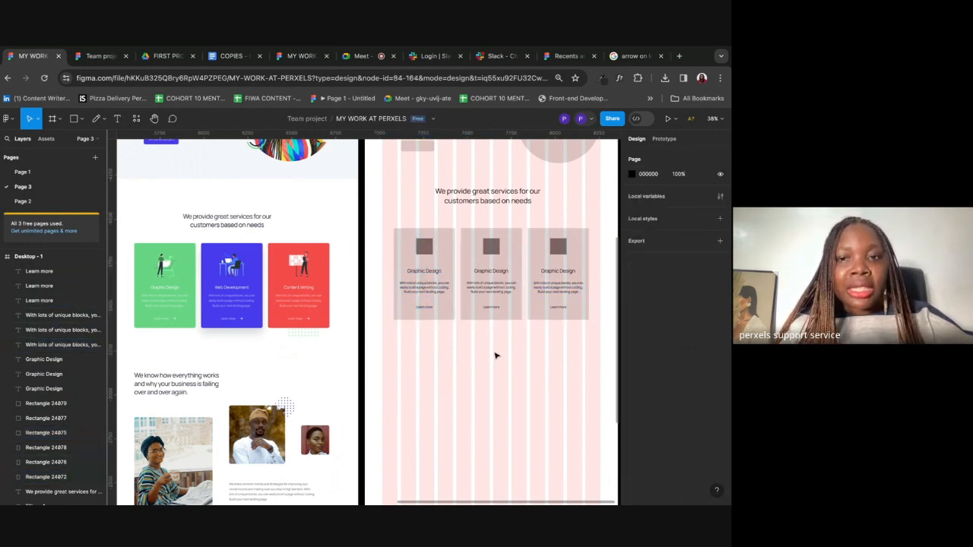
{"action": "left_click", "coordinate": [485, 271]}
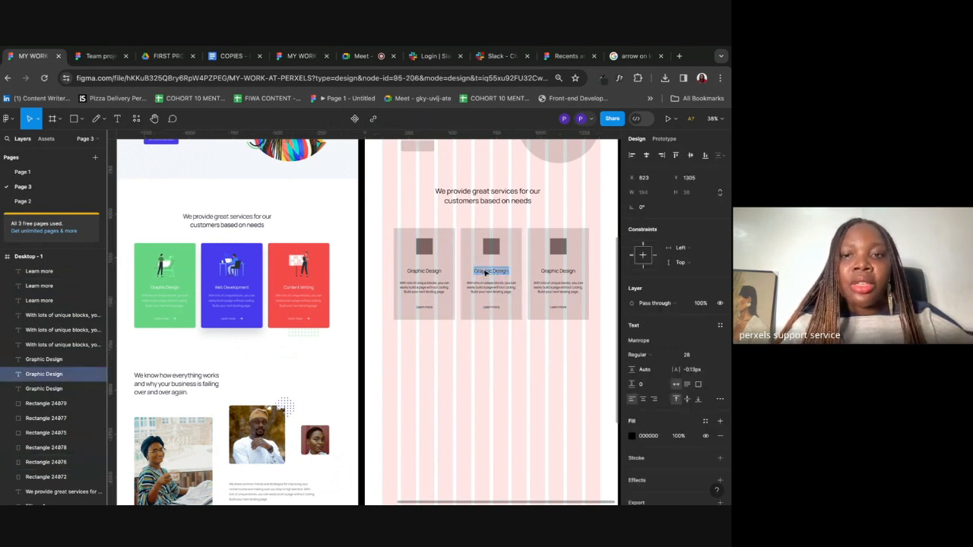
{"action": "type", "text": "Web Development"}
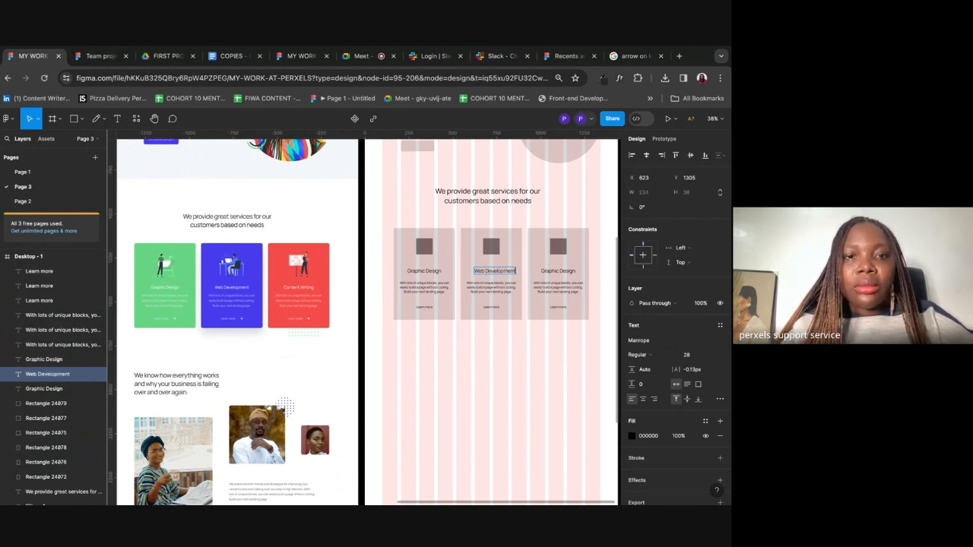
{"action": "left_click_drag", "start_coordinate": [495, 274], "coordinate": [488, 278]}
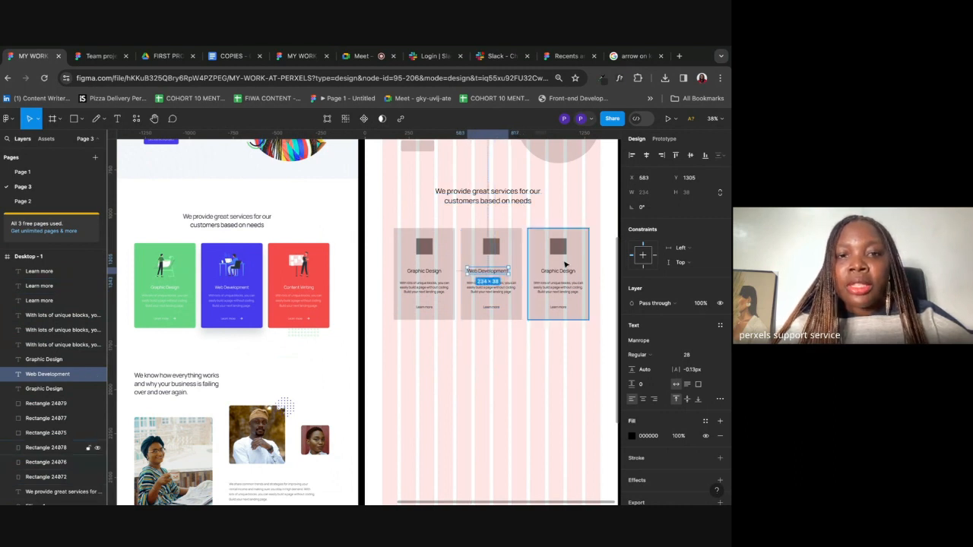
Step: Retitle the third card 'Content Writing' and centre the title
{"action": "double_click", "coordinate": [558, 271]}
{"action": "type", "text": "Content Writing"}
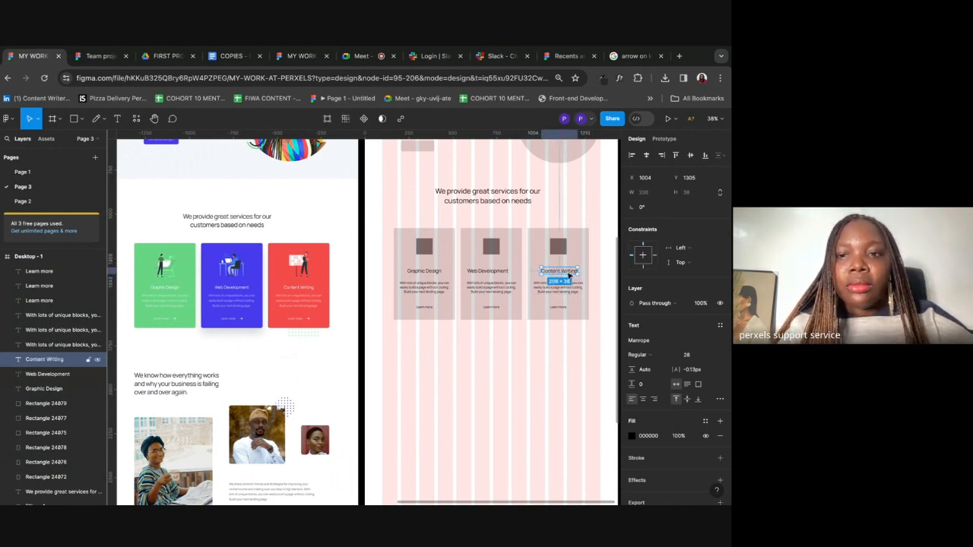
{"action": "left_click_drag", "start_coordinate": [571, 276], "coordinate": [569, 275]}
{"action": "left_click", "coordinate": [572, 367]}
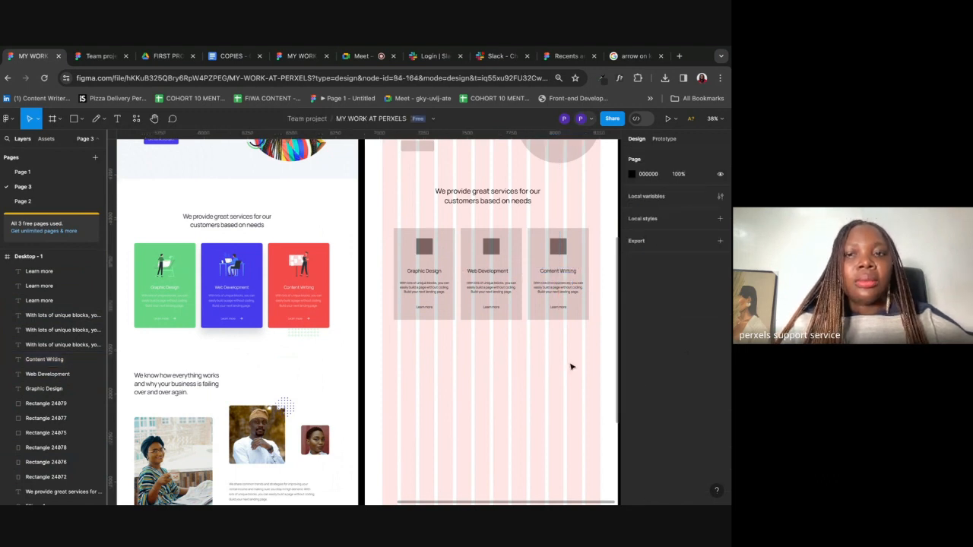
{"action": "left_click_drag", "start_coordinate": [476, 343], "coordinate": [526, 421]}
Step: Start a text box below the cards and select the 'We know how everything works…' line in COPIES
{"action": "scroll", "coordinate": [547, 387], "scroll_direction": "down", "scroll_amount": 3}
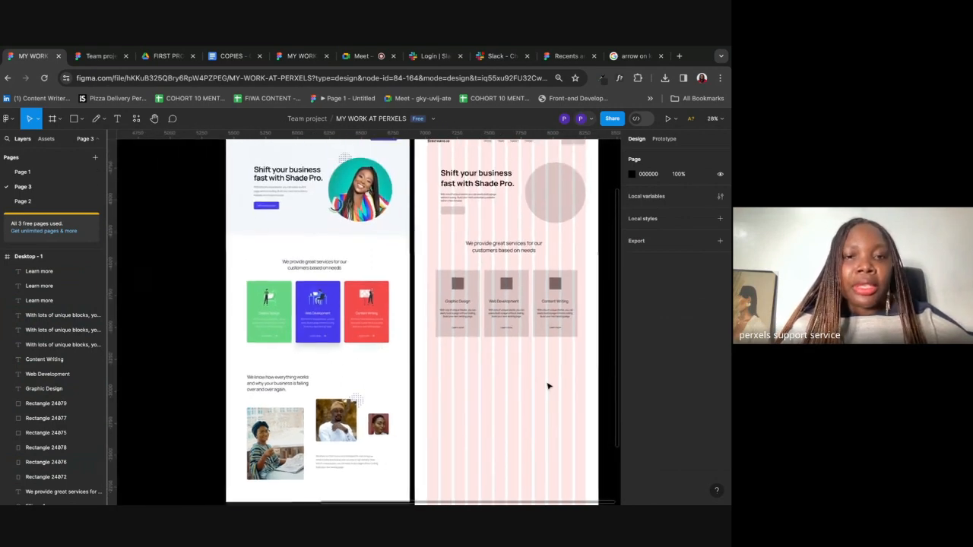
{"action": "scroll", "coordinate": [509, 308], "scroll_direction": "down", "scroll_amount": 3}
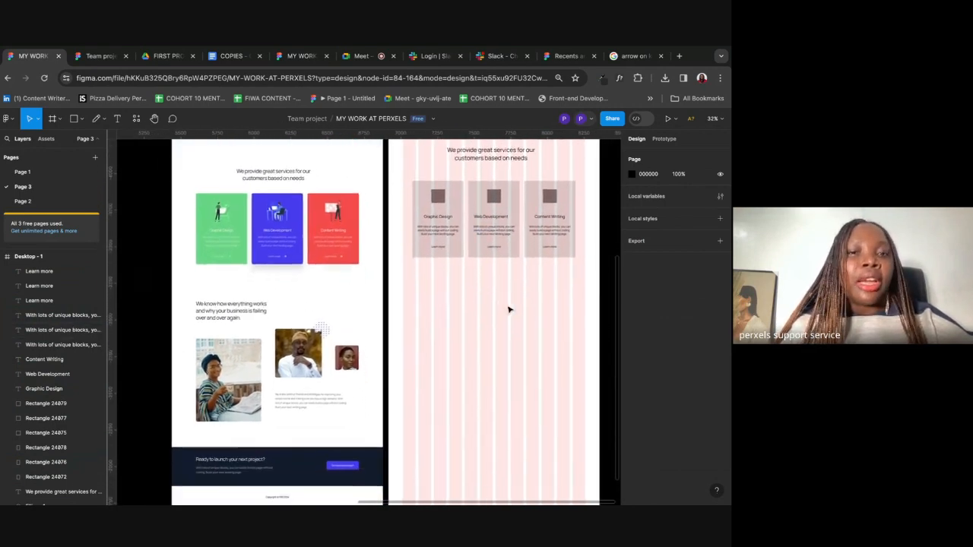
{"action": "scroll", "coordinate": [358, 306], "scroll_direction": "down", "scroll_amount": 1}
{"action": "scroll", "coordinate": [359, 306], "scroll_direction": "right", "scroll_amount": 1}
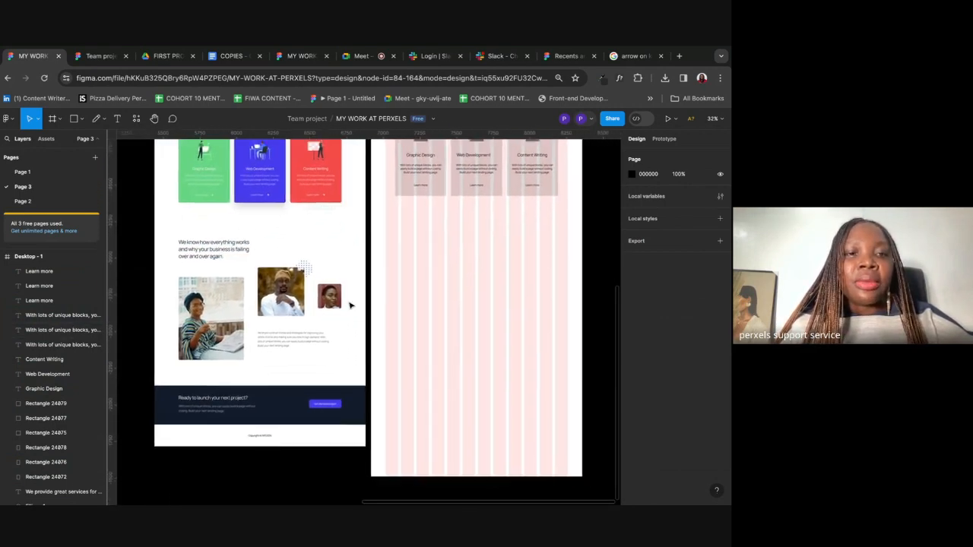
{"action": "left_click", "coordinate": [117, 120]}
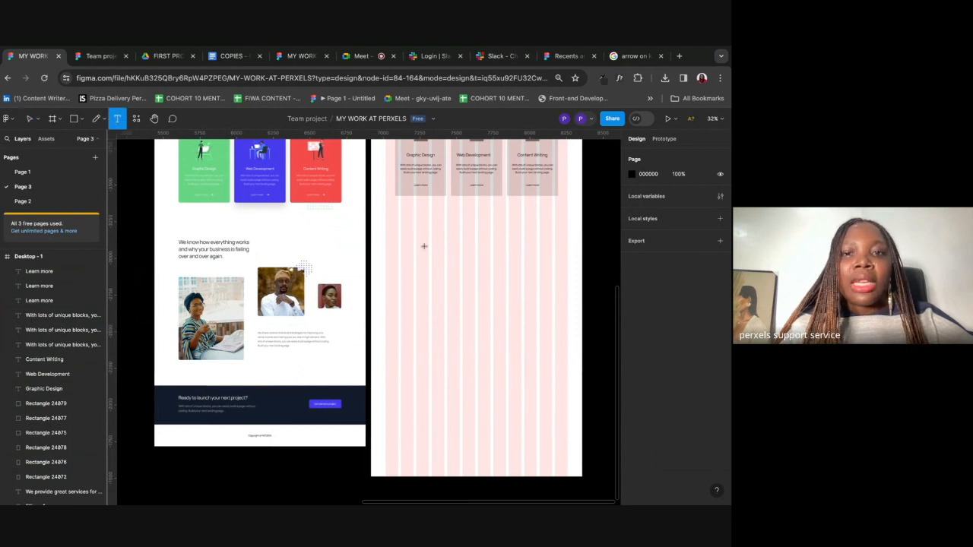
{"action": "left_click", "coordinate": [396, 239]}
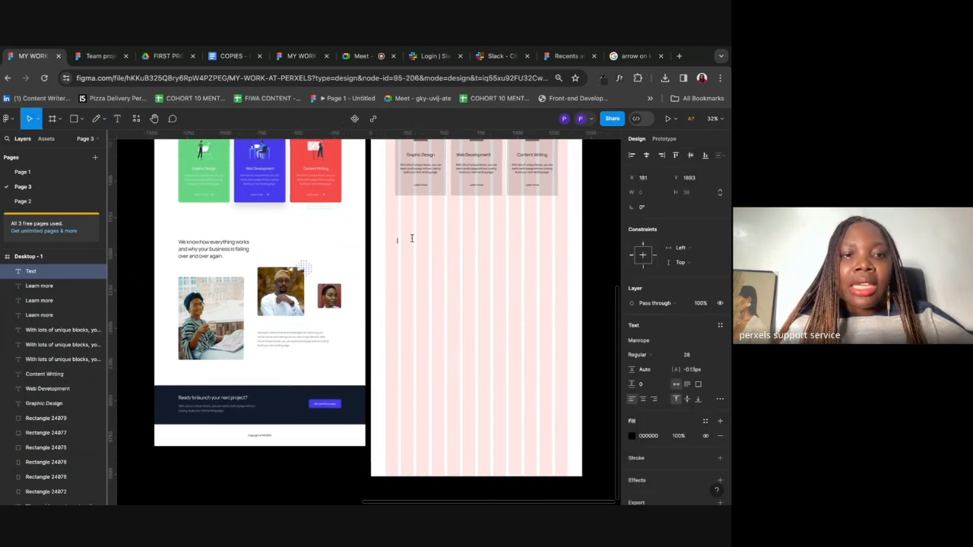
{"action": "type", "text": "W"}
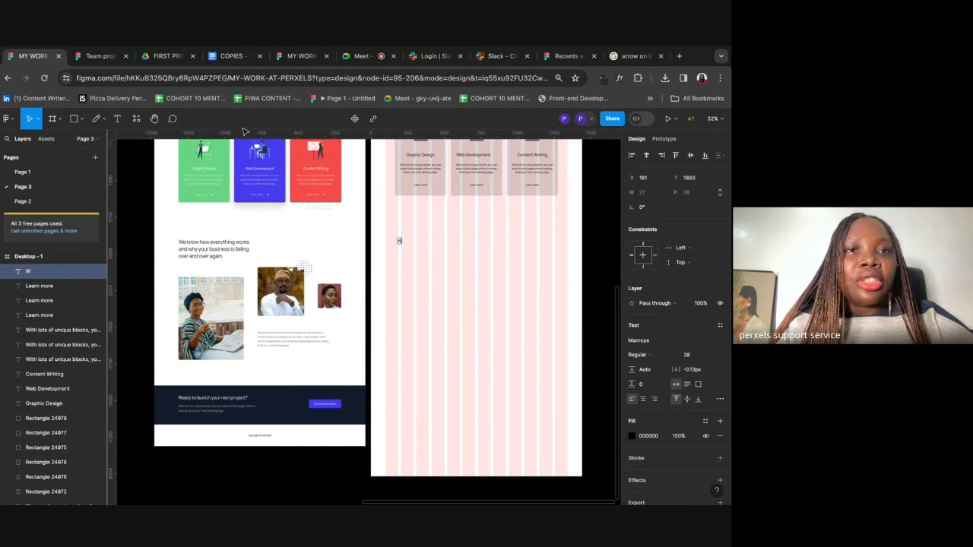
{"action": "left_click", "coordinate": [232, 56]}
{"action": "left_click_drag", "start_coordinate": [196, 333], "coordinate": [484, 338]}
{"action": "key", "text": "ctrl+c"}
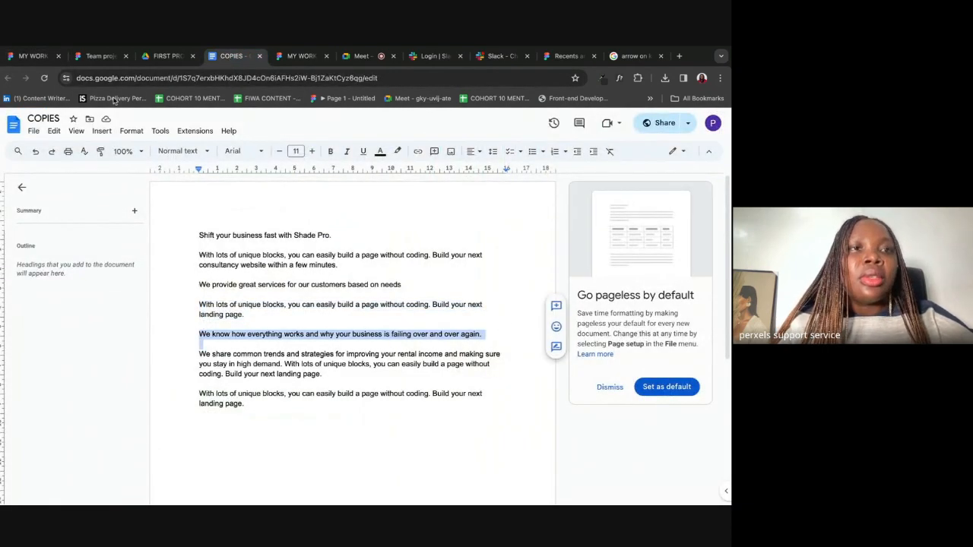
Step: Paste the 'We know how everything works…' heading into the text box at font size 36
{"action": "left_click", "coordinate": [31, 57]}
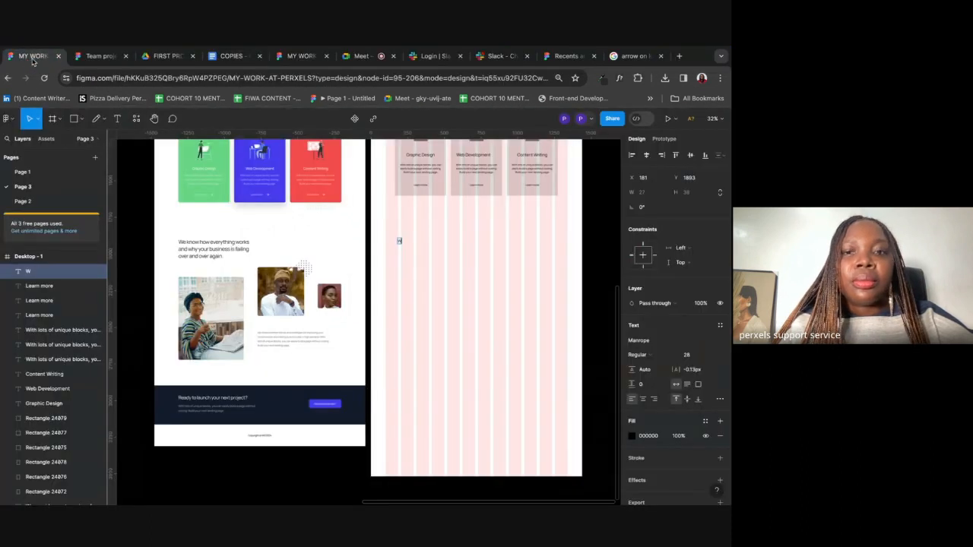
{"action": "key", "text": "ctrl+v"}
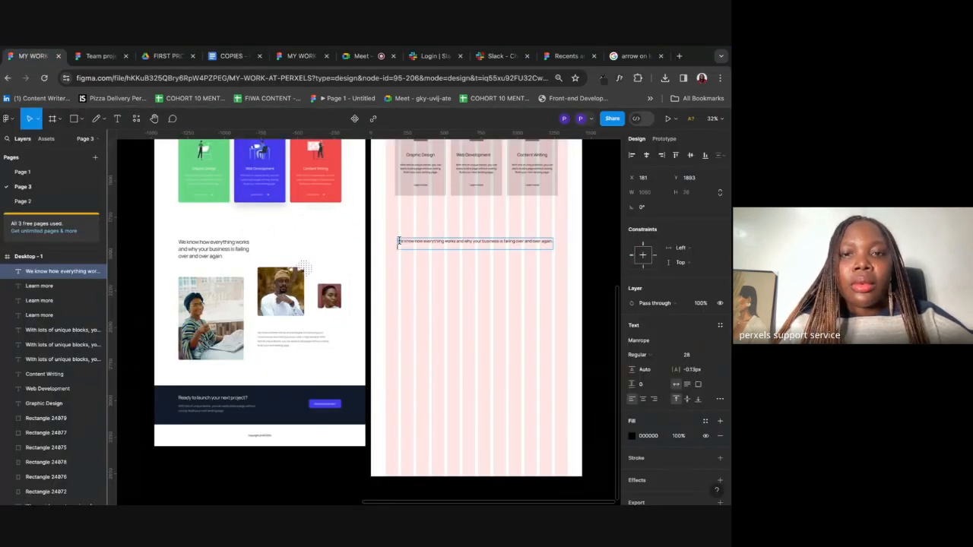
{"action": "key", "text": "Escape"}
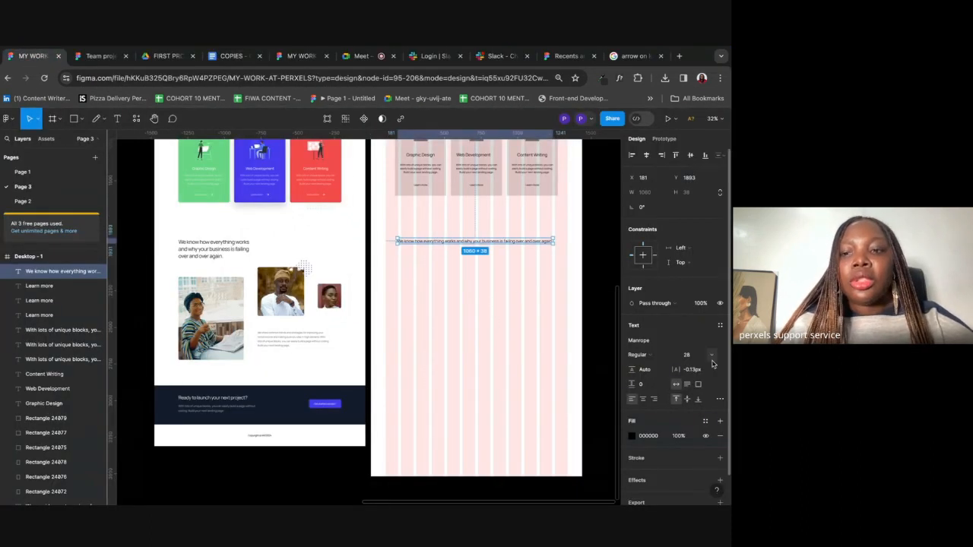
{"action": "left_click", "coordinate": [687, 355]}
{"action": "type", "text": "3"}
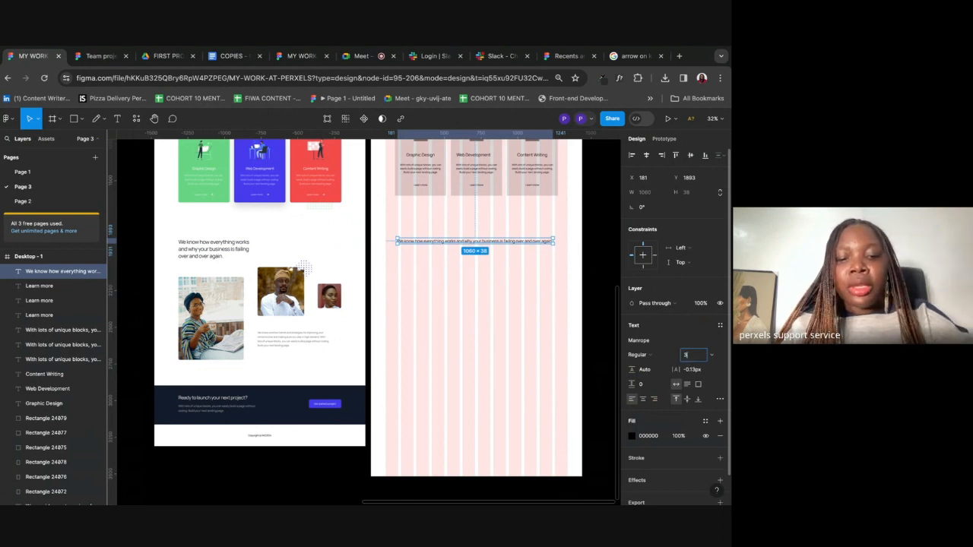
{"action": "type", "text": "6"}
{"action": "key", "text": "Return"}
Step: Narrow the heading box to 549 px so it wraps onto three lines
{"action": "left_click_drag", "start_coordinate": [599, 241], "coordinate": [478, 242]}
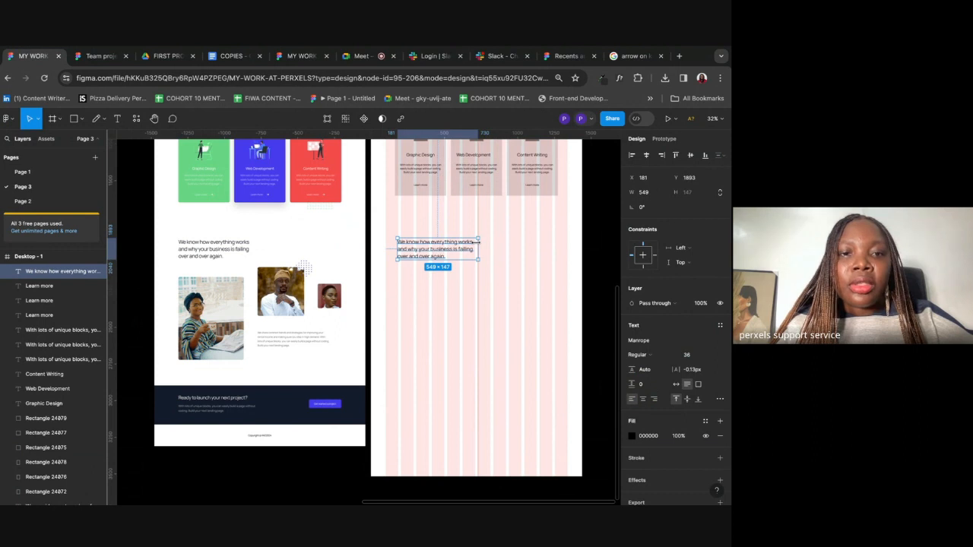
{"action": "left_click", "coordinate": [529, 246]}
{"action": "scroll", "coordinate": [439, 255], "scroll_direction": "up", "scroll_amount": 5}
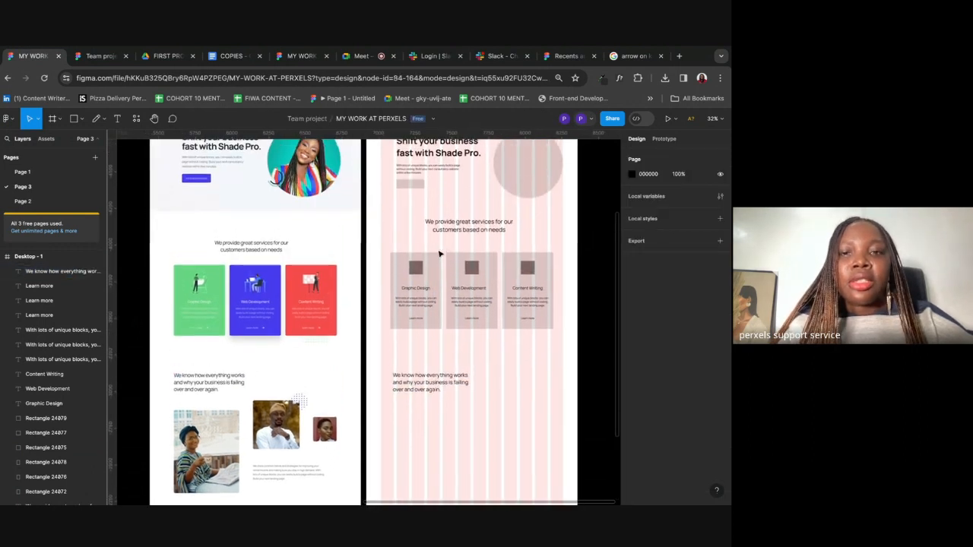
{"action": "scroll", "coordinate": [502, 277], "scroll_direction": "down", "scroll_amount": 3}
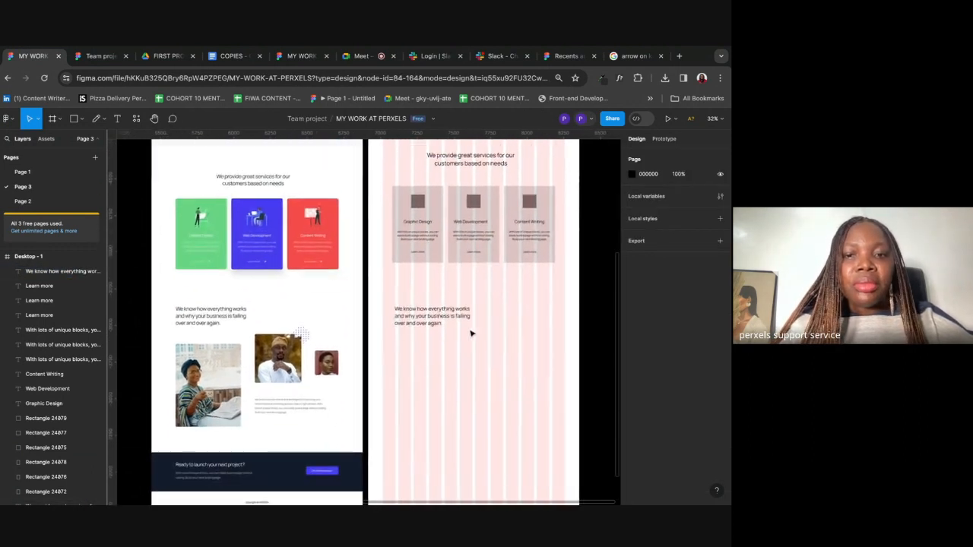
{"action": "left_click", "coordinate": [419, 318]}
Step: Nudge the heading, then draw a grey image placeholder rectangle below it
{"action": "left_click_drag", "start_coordinate": [416, 320], "coordinate": [415, 321]}
{"action": "left_click", "coordinate": [434, 372]}
{"action": "scroll", "coordinate": [434, 371], "scroll_direction": "down", "scroll_amount": 1}
{"action": "left_click", "coordinate": [74, 122]}
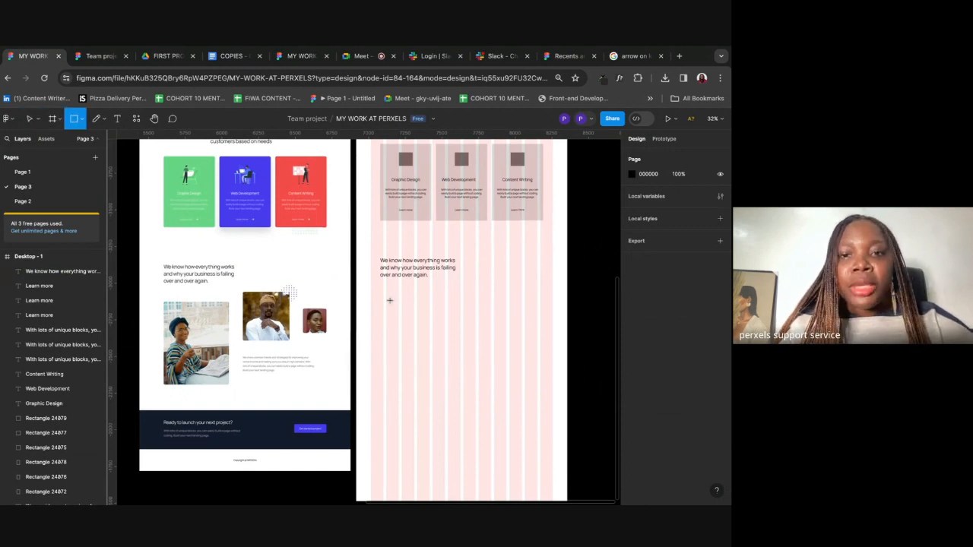
{"action": "mouse_move", "coordinate": [381, 285]}
{"action": "left_mouse_down"}
{"action": "mouse_move", "coordinate": [386, 312]}
{"action": "mouse_move", "coordinate": [445, 369]}
{"action": "left_mouse_up"}
{"action": "left_click_drag", "start_coordinate": [430, 335], "coordinate": [397, 341]}
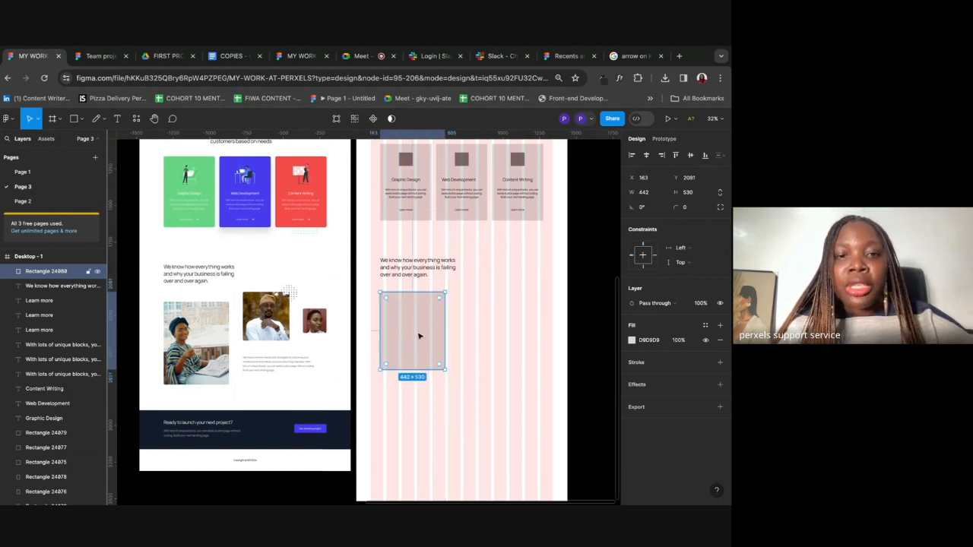
{"action": "left_click", "coordinate": [462, 343]}
Step: Add a second smaller placeholder, then duplicate a third one widened to 219
{"action": "scroll", "coordinate": [463, 343], "scroll_direction": "right", "scroll_amount": 2}
{"action": "left_click", "coordinate": [75, 119]}
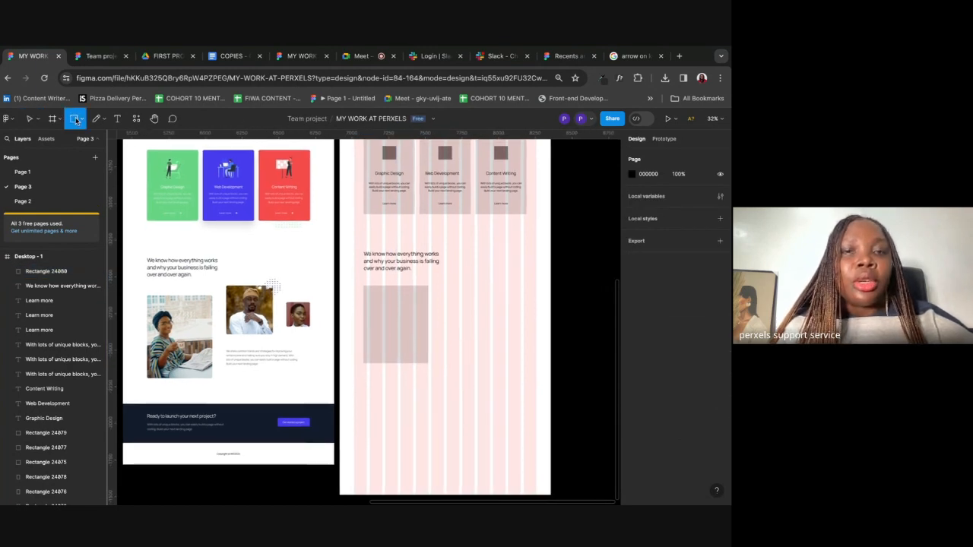
{"action": "left_click_drag", "start_coordinate": [445, 266], "coordinate": [479, 303]}
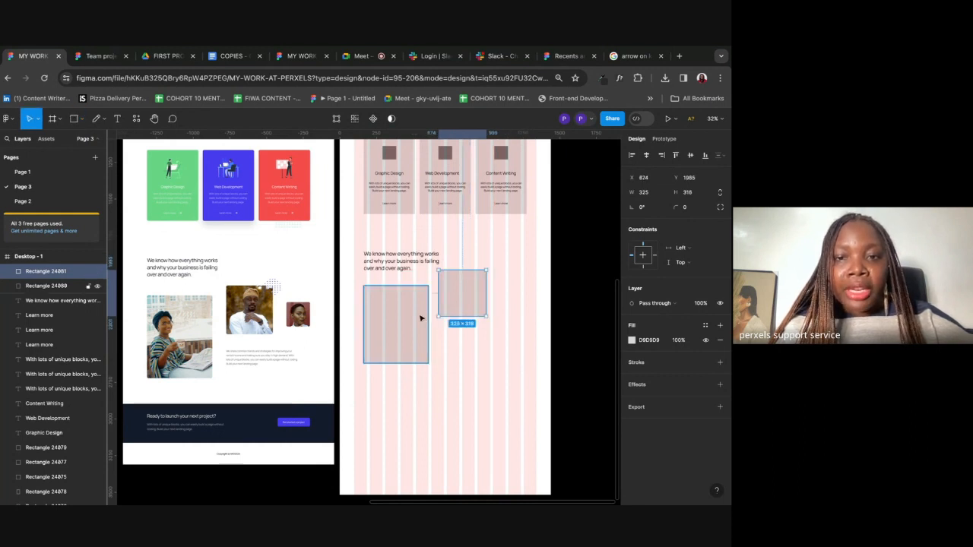
{"action": "left_click", "coordinate": [421, 319], "text": "shift"}
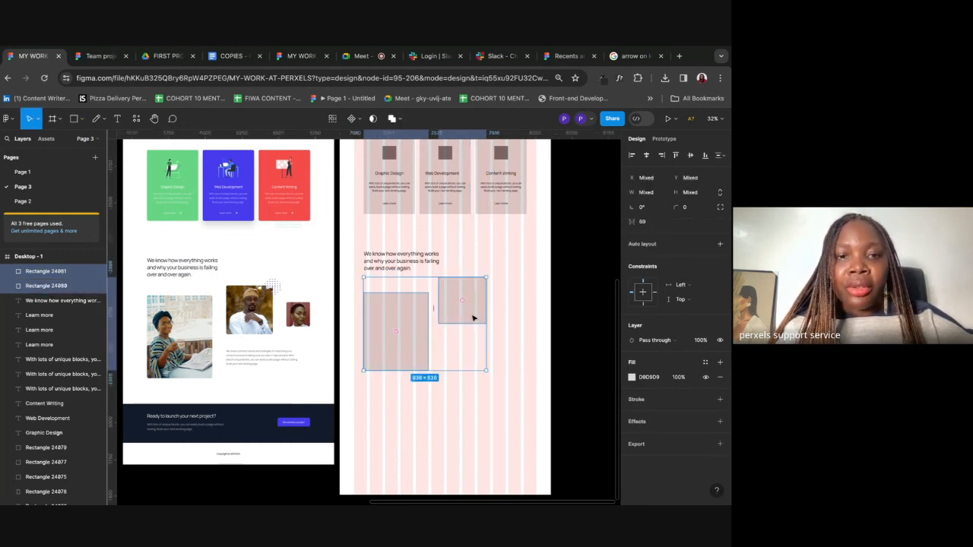
{"action": "left_click", "coordinate": [520, 314]}
{"action": "left_click_drag", "start_coordinate": [464, 305], "coordinate": [514, 300]}
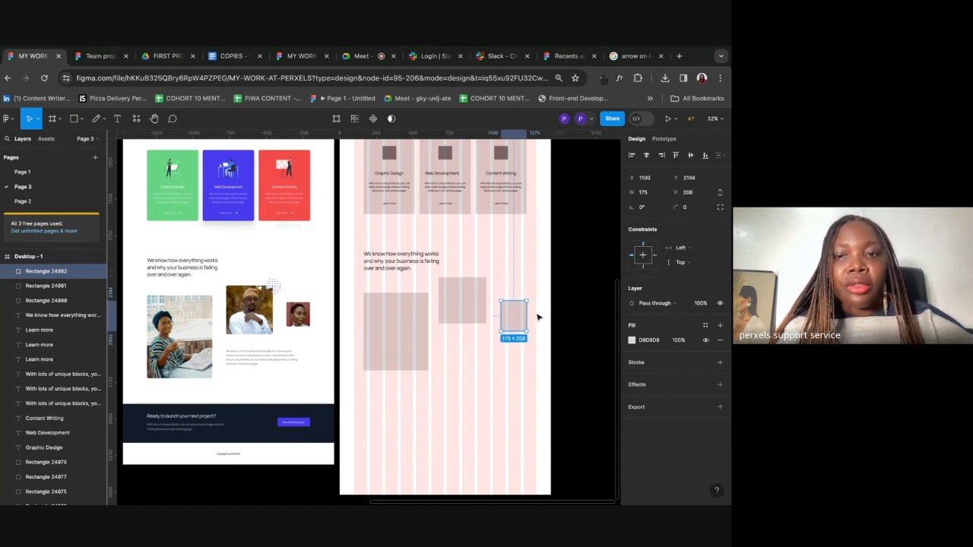
{"action": "left_click_drag", "start_coordinate": [530, 314], "coordinate": [512, 323]}
Step: Settle the small rectangle in place and select all three grey placeholders
{"action": "left_click", "coordinate": [507, 416]}
{"action": "scroll", "coordinate": [221, 268], "scroll_direction": "up", "scroll_amount": 5}
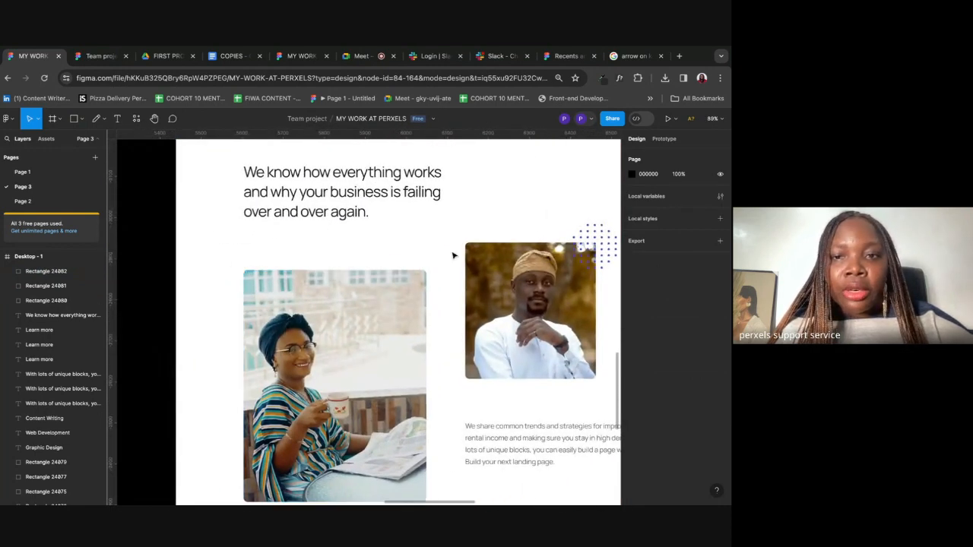
{"action": "scroll", "coordinate": [466, 262], "scroll_direction": "right", "scroll_amount": 5}
{"action": "scroll", "coordinate": [320, 316], "scroll_direction": "down", "scroll_amount": 4}
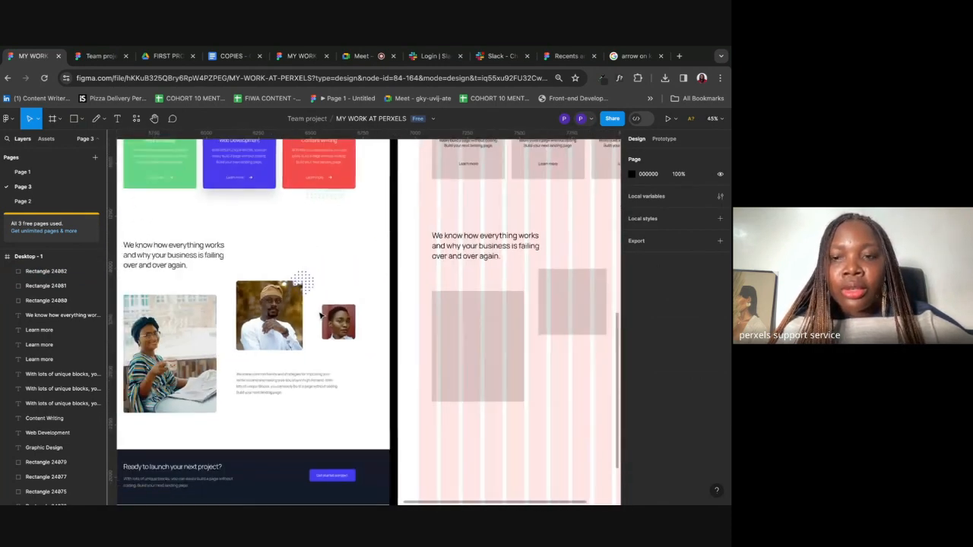
{"action": "left_click", "coordinate": [320, 315]}
{"action": "left_click", "coordinate": [428, 248], "text": "shift"}
{"action": "left_click", "coordinate": [504, 259], "text": "shift"}
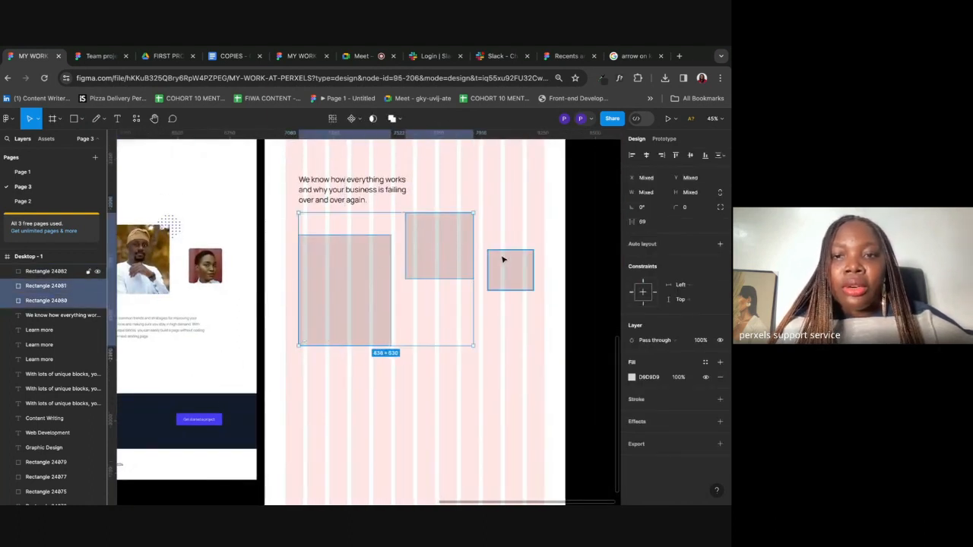
{"action": "left_click", "coordinate": [426, 412]}
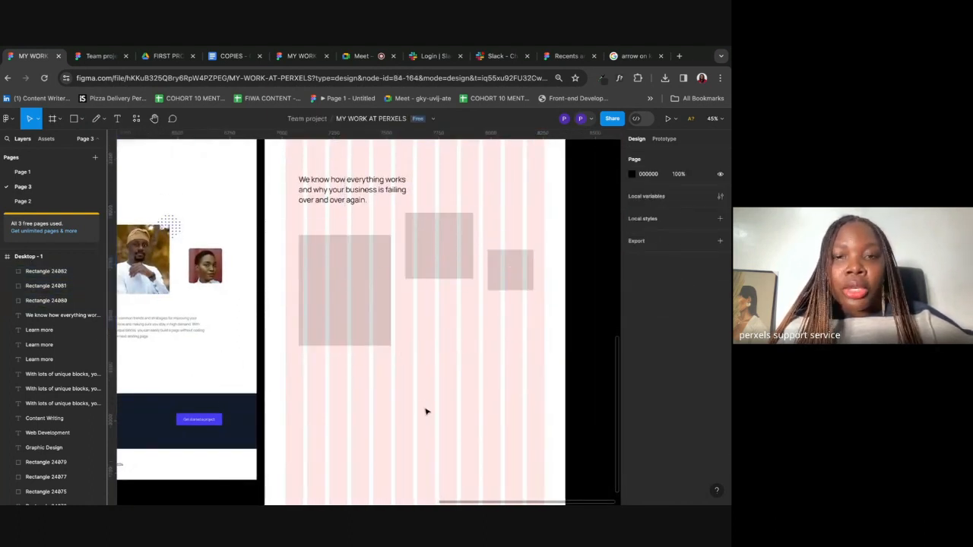
{"action": "left_click", "coordinate": [344, 311]}
{"action": "left_click", "coordinate": [455, 253], "text": "shift"}
{"action": "left_click", "coordinate": [519, 261], "text": "shift"}
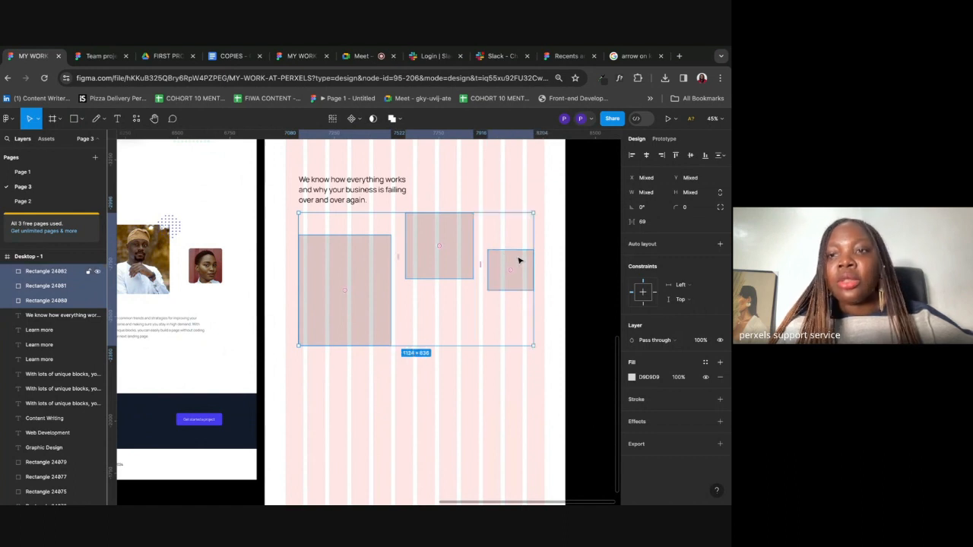
Step: Give the three grey placeholders a corner radius of 15
{"action": "left_click", "coordinate": [687, 209]}
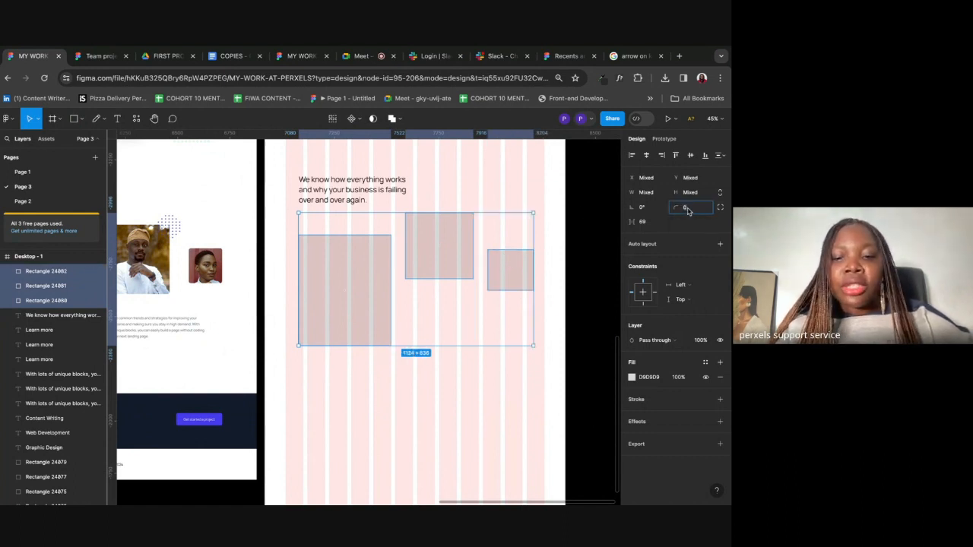
{"action": "key", "text": "Return"}
{"action": "left_click", "coordinate": [686, 209]}
{"action": "type", "text": "15"}
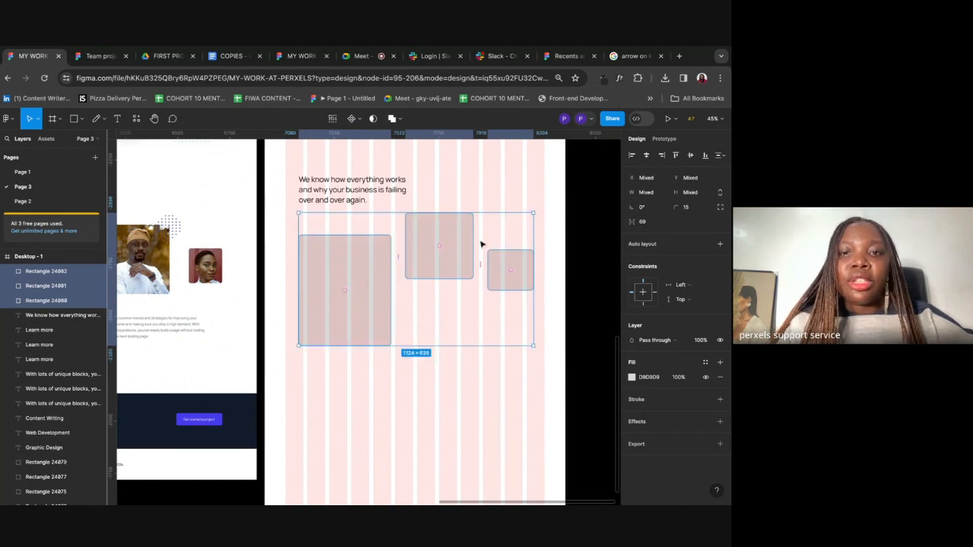
{"action": "left_click", "coordinate": [456, 394]}
Step: Check the reference paragraph, then select 'We share common trends' in the COPIES doc
{"action": "scroll", "coordinate": [454, 391], "scroll_direction": "down", "scroll_amount": 3}
{"action": "scroll", "coordinate": [455, 391], "scroll_direction": "up", "scroll_amount": 3}
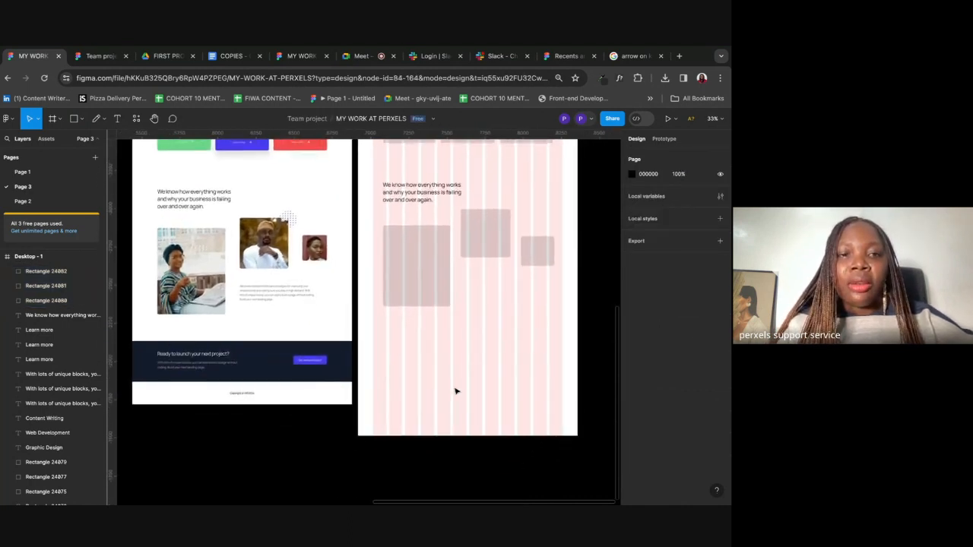
{"action": "scroll", "coordinate": [231, 340], "scroll_direction": "up", "scroll_amount": 3}
{"action": "left_click", "coordinate": [232, 340]}
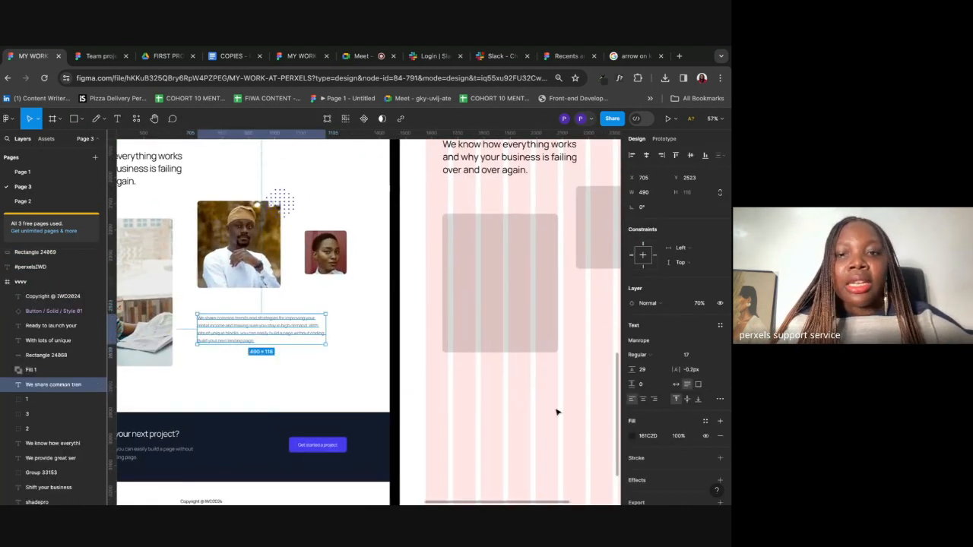
{"action": "left_click", "coordinate": [601, 430]}
{"action": "scroll", "coordinate": [573, 411], "scroll_direction": "right", "scroll_amount": 3}
{"action": "scroll", "coordinate": [507, 303], "scroll_direction": "down", "scroll_amount": 5}
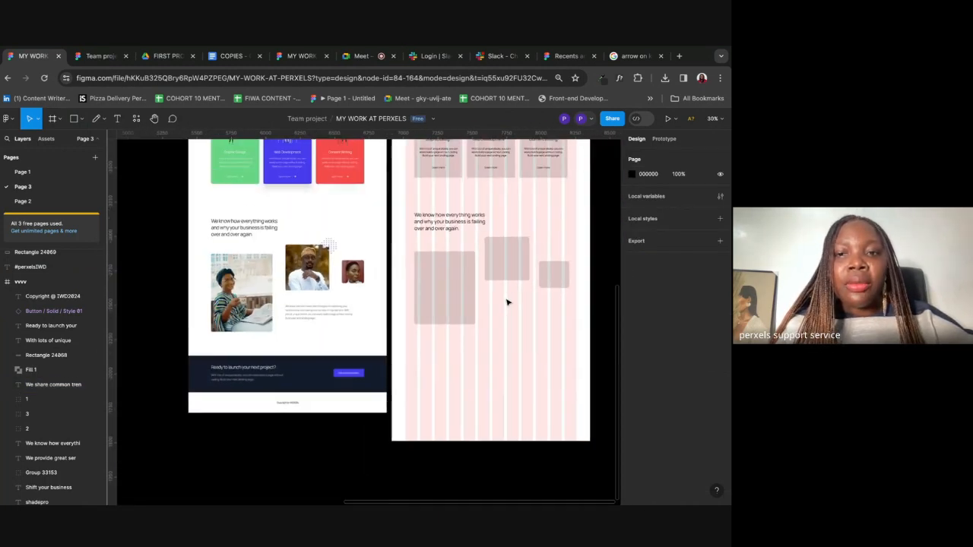
{"action": "left_click", "coordinate": [227, 57]}
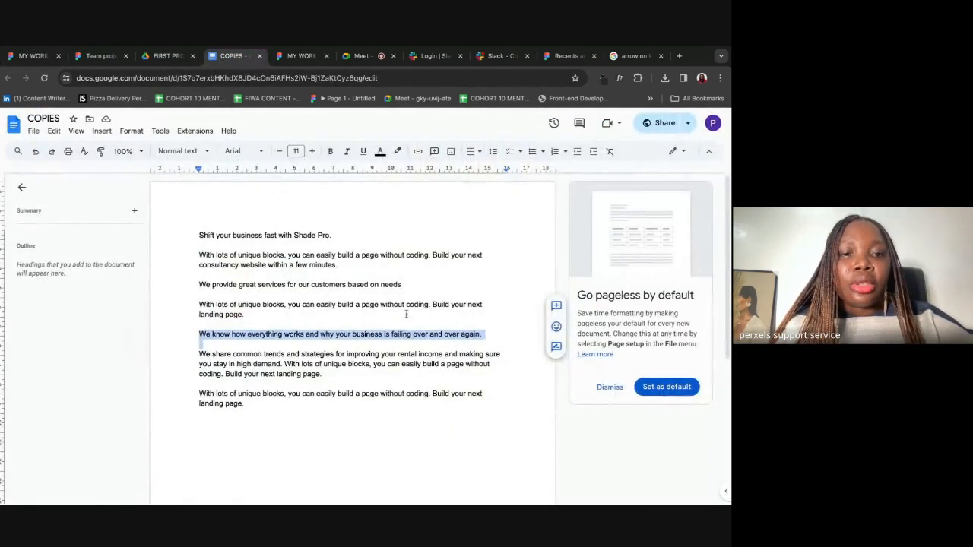
{"action": "left_click_drag", "start_coordinate": [199, 354], "coordinate": [324, 373]}
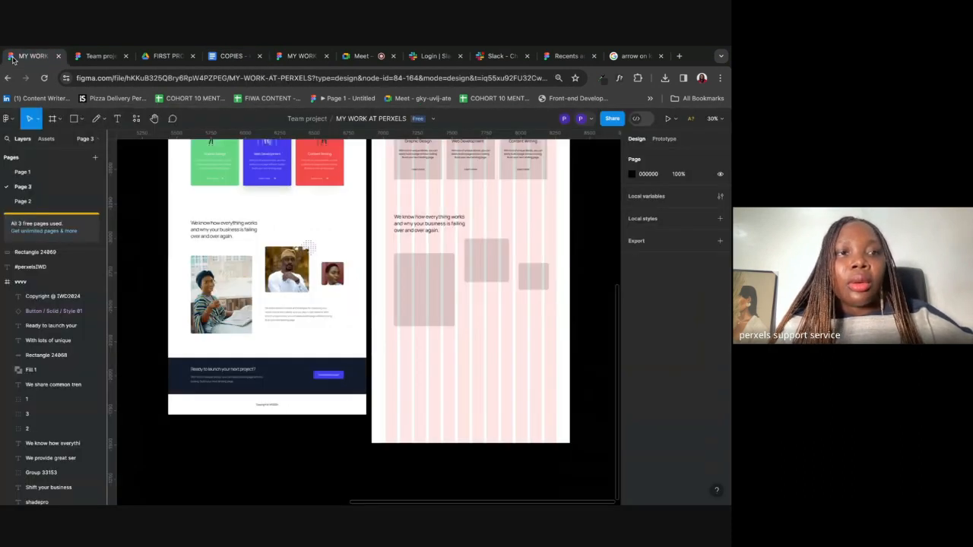
Step: Paste the 'We share common trends…' paragraph as a new text block in the frame
{"action": "left_click", "coordinate": [33, 56]}
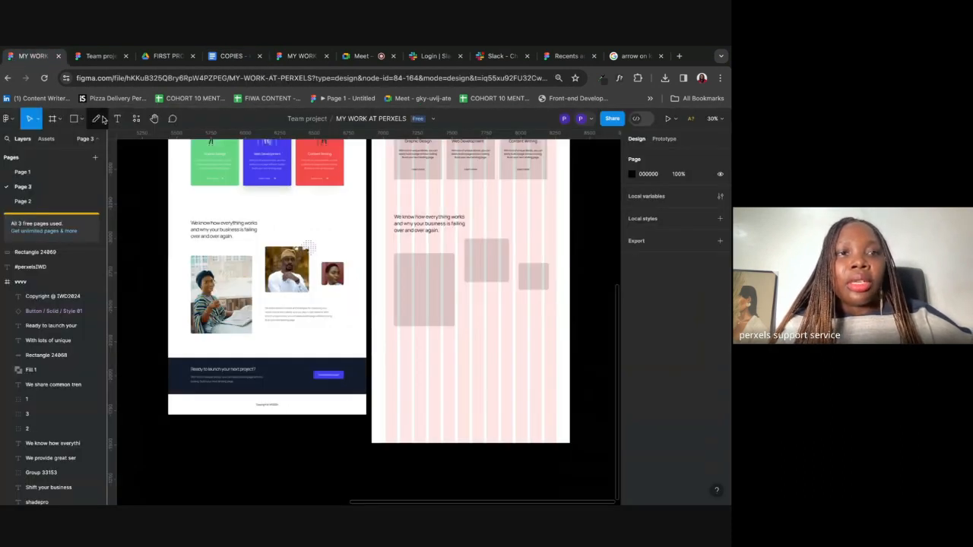
{"action": "left_click", "coordinate": [116, 120]}
{"action": "left_click", "coordinate": [465, 299]}
{"action": "key", "text": "ctrl+v"}
Step: Narrow the paragraph to 471 px so it wraps, and align it to the guide
{"action": "scroll", "coordinate": [504, 349], "scroll_direction": "right", "scroll_amount": 5}
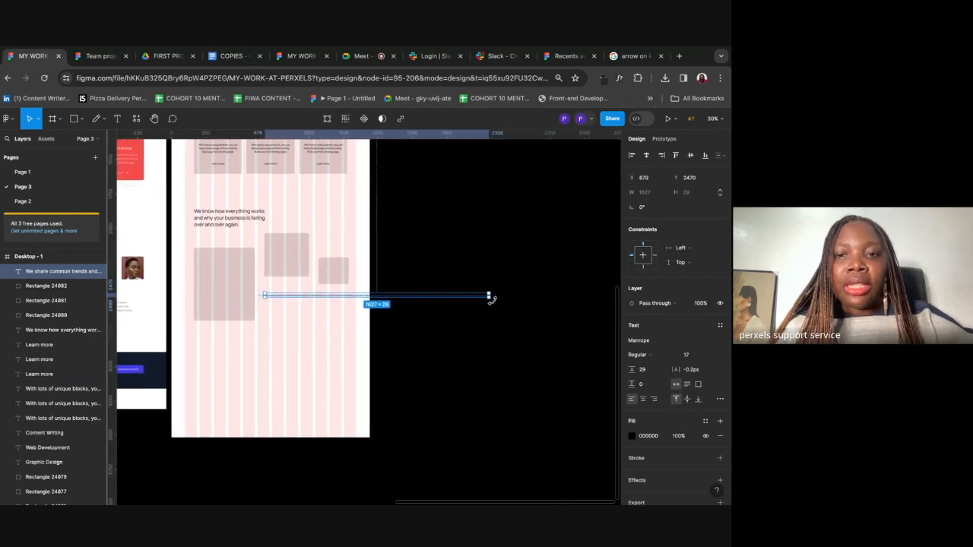
{"action": "left_click_drag", "start_coordinate": [489, 295], "coordinate": [341, 296]}
{"action": "scroll", "coordinate": [342, 300], "scroll_direction": "left", "scroll_amount": 4}
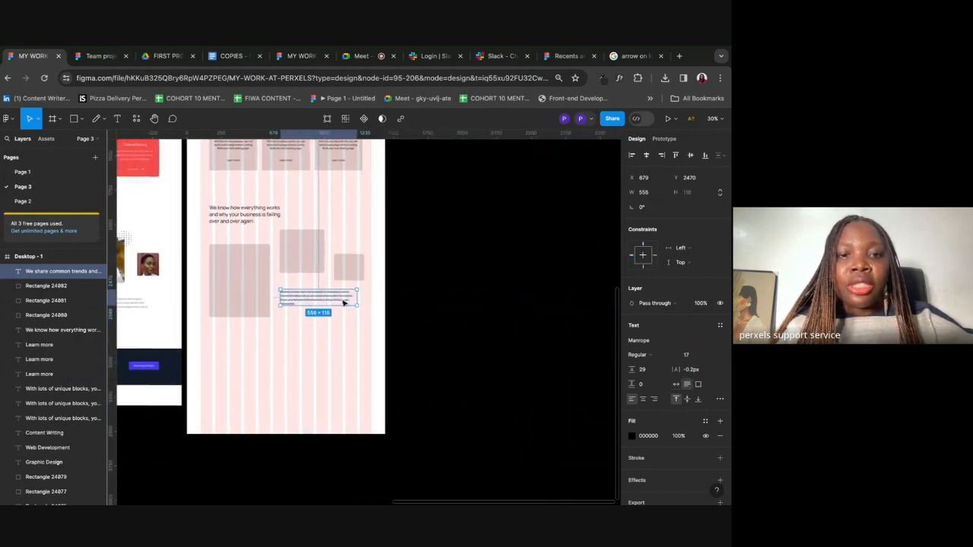
{"action": "scroll", "coordinate": [330, 300], "scroll_direction": "up", "scroll_amount": 3}
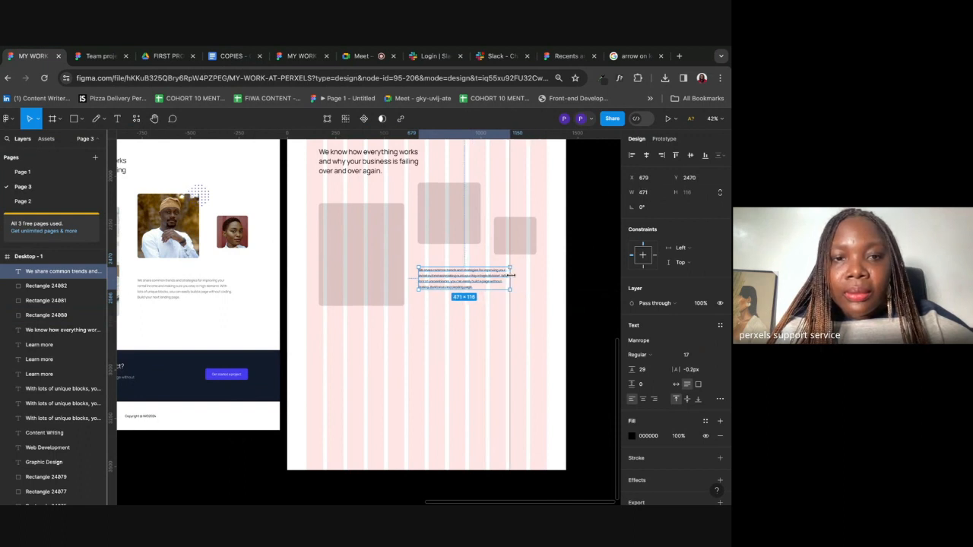
{"action": "left_click", "coordinate": [531, 299]}
{"action": "left_click_drag", "start_coordinate": [467, 279], "coordinate": [467, 279]}
{"action": "left_click", "coordinate": [469, 330]}
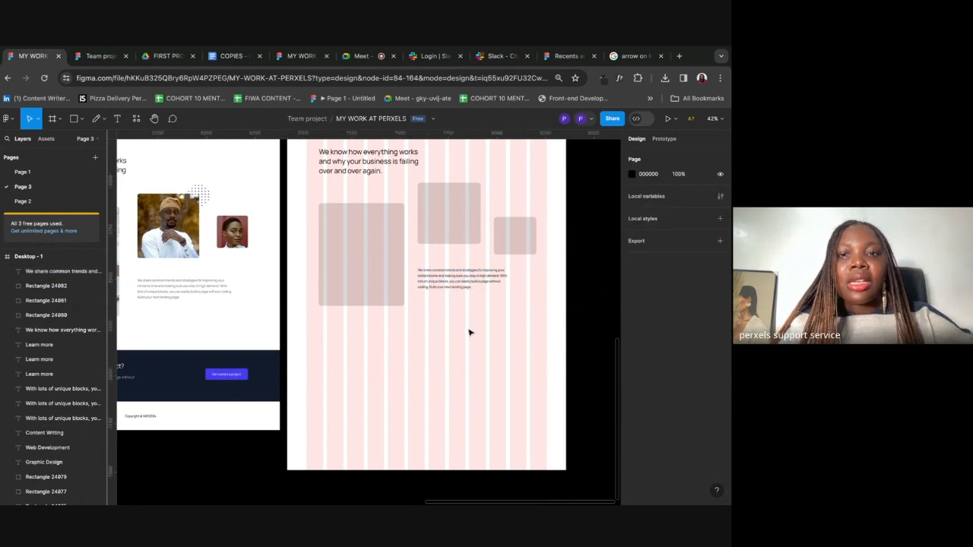
{"action": "scroll", "coordinate": [469, 330], "scroll_direction": "left", "scroll_amount": 2}
{"action": "scroll", "coordinate": [469, 332], "scroll_direction": "down", "scroll_amount": 3}
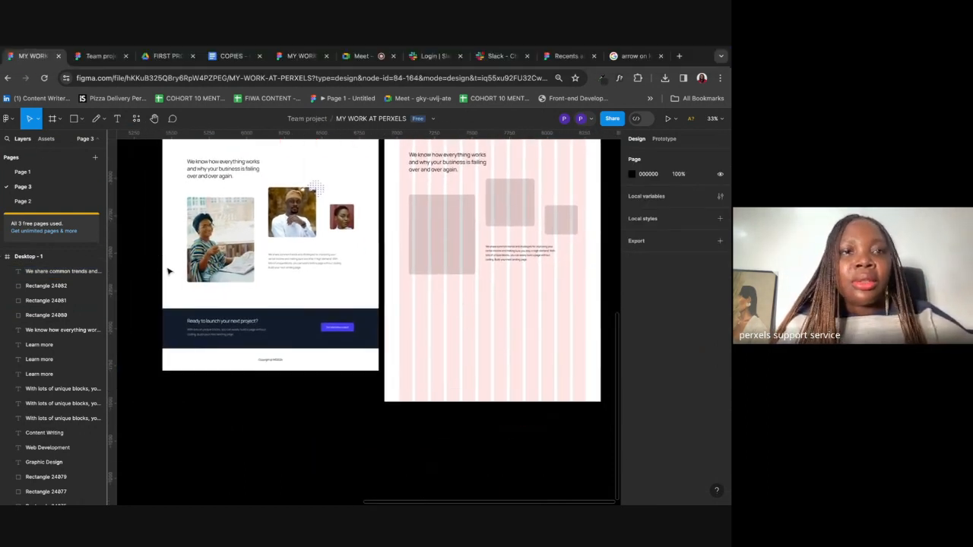
{"action": "left_click", "coordinate": [73, 120]}
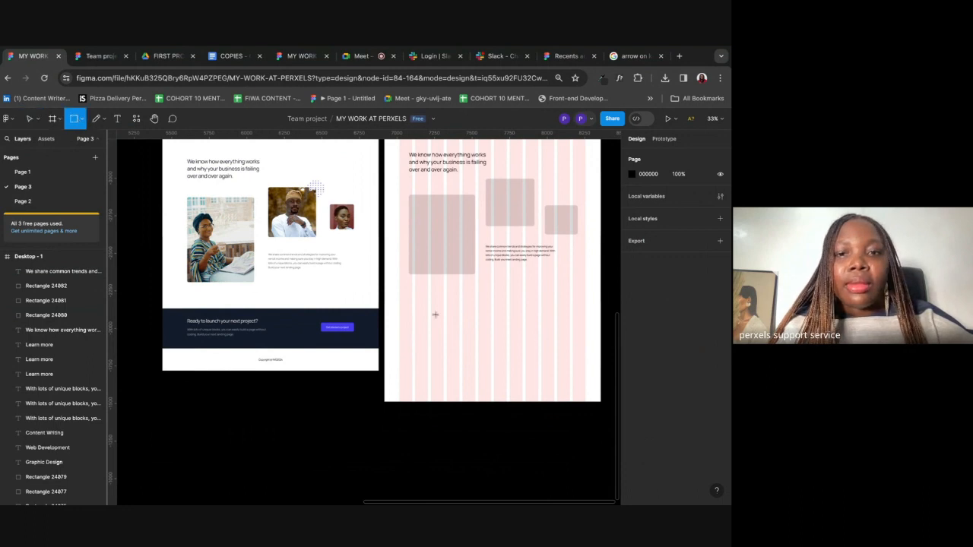
Step: Draw a full-width grey CTA band and type 'Ready to launch your next project?' on it
{"action": "left_click_drag", "start_coordinate": [384, 293], "coordinate": [560, 333]}
{"action": "left_click", "coordinate": [532, 395]}
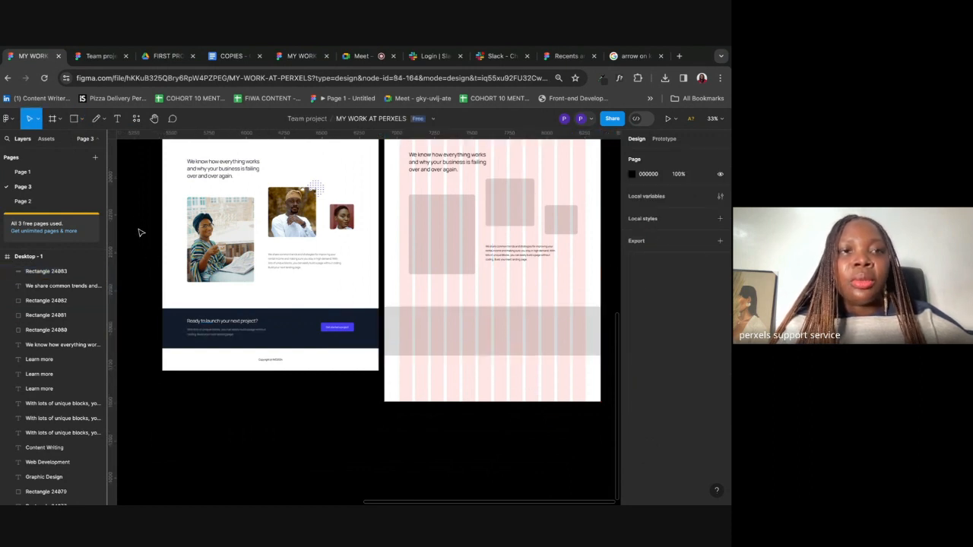
{"action": "left_click", "coordinate": [117, 121]}
{"action": "left_click", "coordinate": [423, 330]}
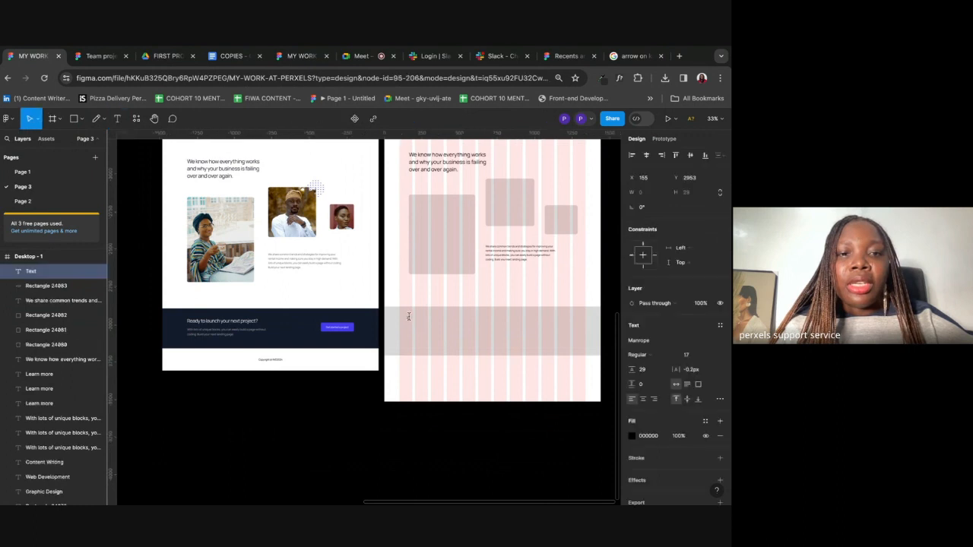
{"action": "type", "text": "rE"}
{"action": "key", "text": "BackSpace"}
{"action": "key", "text": "BackSpace"}
{"action": "type", "text": "R"}
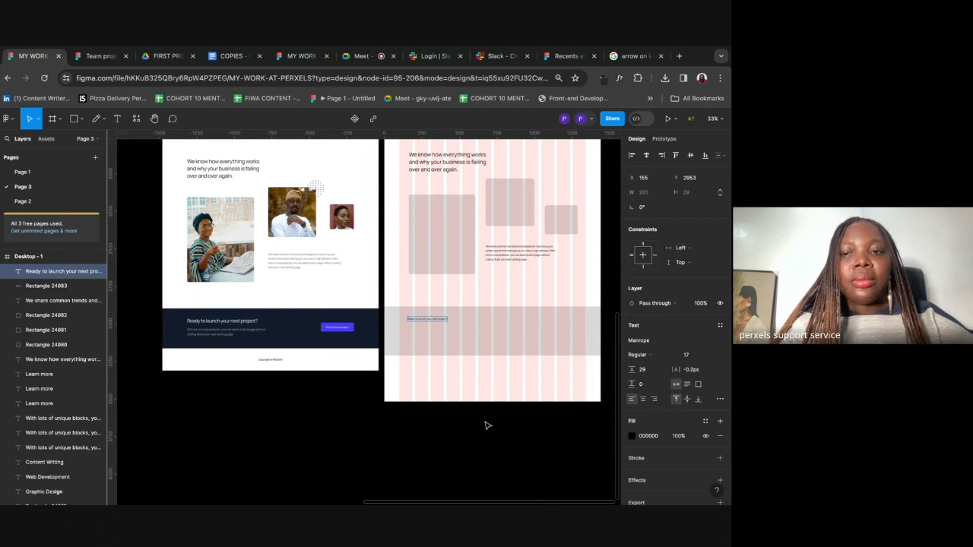
{"action": "key", "text": "Escape"}
Step: Set the CTA heading to font size 30, then select the COPIES doc's last paragraph
{"action": "left_click", "coordinate": [687, 356]}
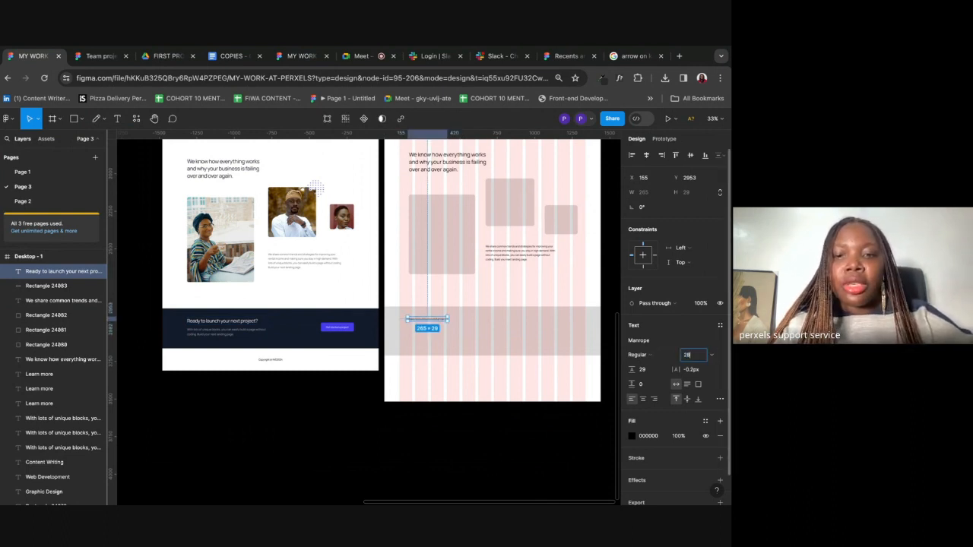
{"action": "key", "text": "Return"}
{"action": "left_click", "coordinate": [695, 355]}
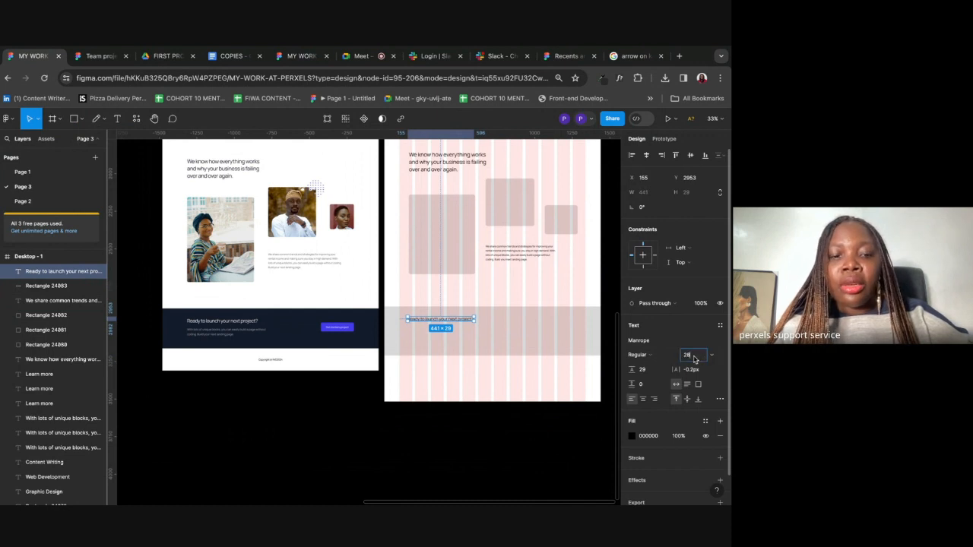
{"action": "type", "text": "30"}
{"action": "key", "text": "Return"}
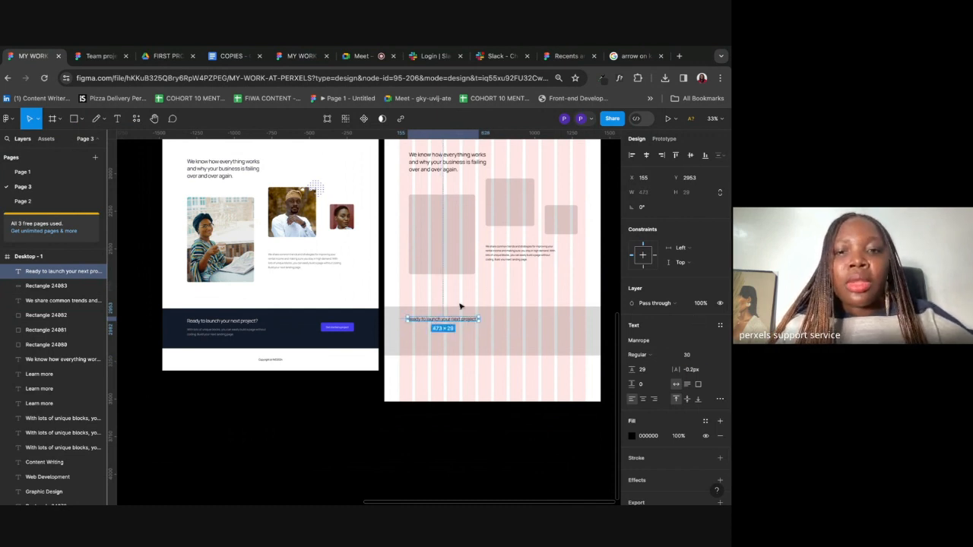
{"action": "left_click_drag", "start_coordinate": [446, 322], "coordinate": [449, 326]}
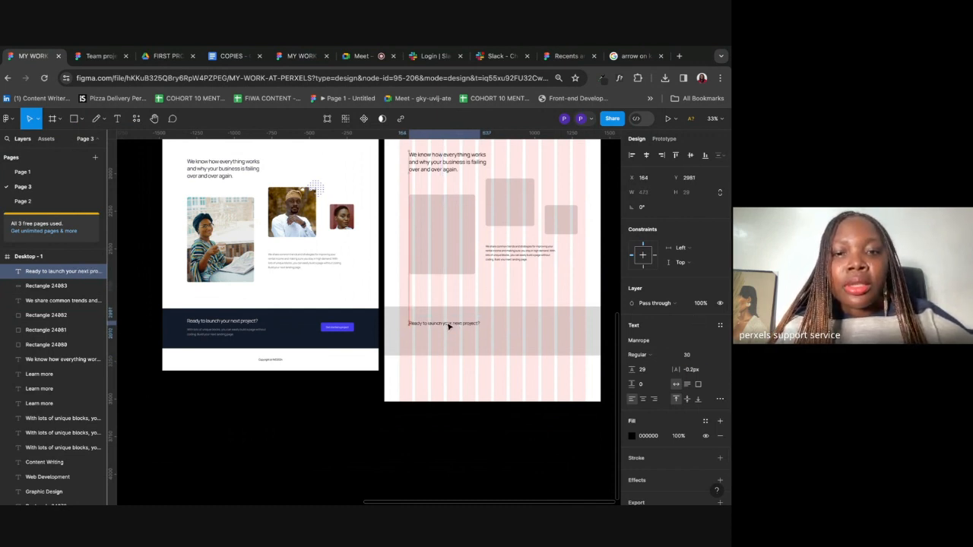
{"action": "left_click", "coordinate": [498, 456]}
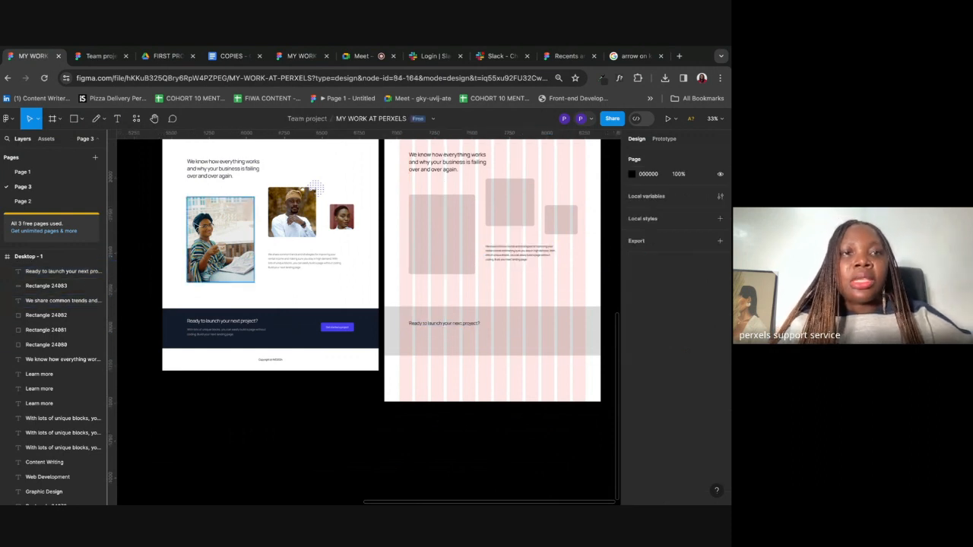
{"action": "left_click", "coordinate": [230, 55]}
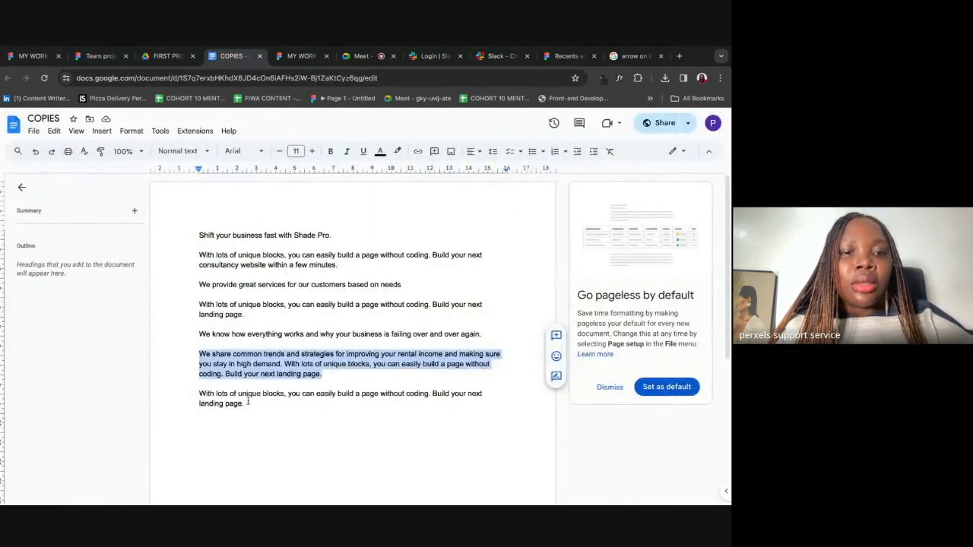
{"action": "left_click_drag", "start_coordinate": [197, 394], "coordinate": [250, 404]}
{"action": "key", "text": "ctrl+c"}
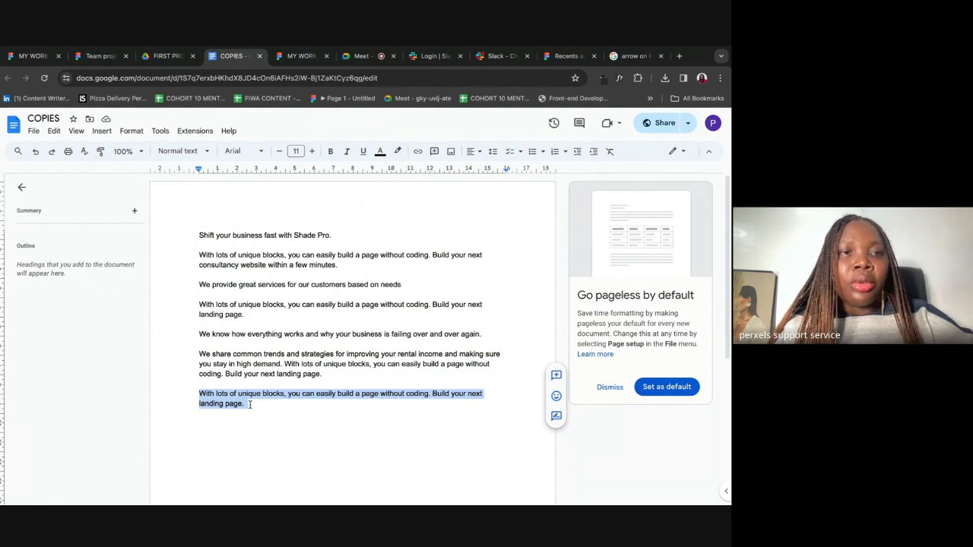
Step: Paste the 'With lots of unique blocks…' paragraph into the grey band
{"action": "left_click", "coordinate": [32, 55]}
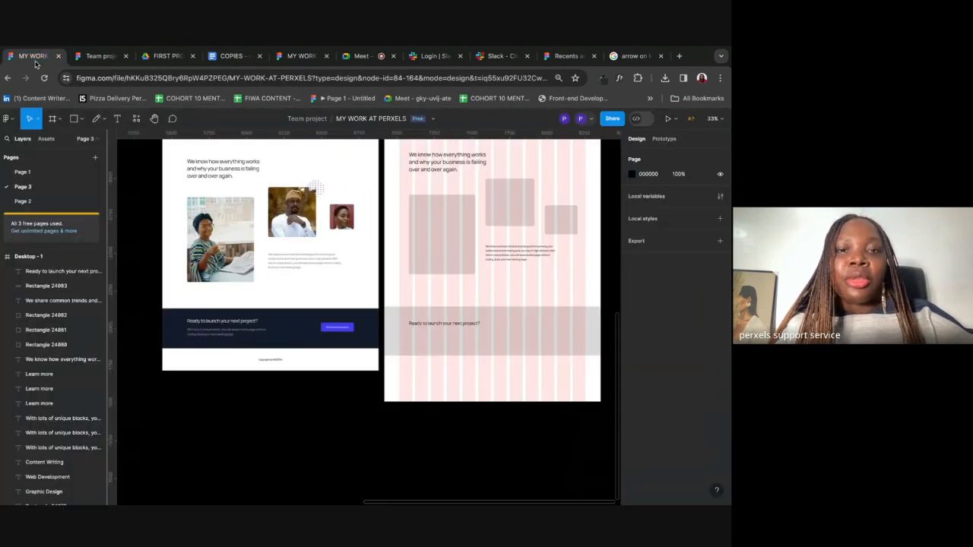
{"action": "left_click", "coordinate": [118, 117]}
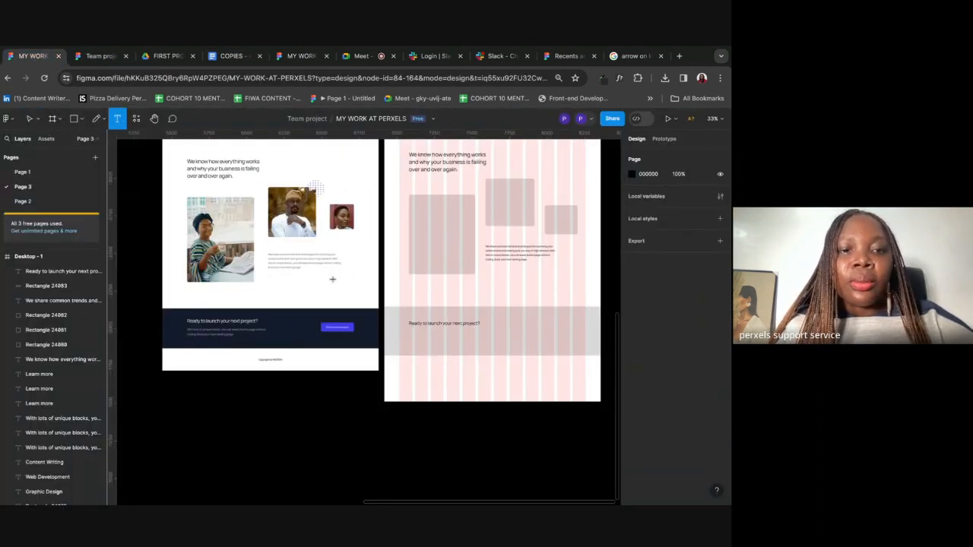
{"action": "left_click", "coordinate": [408, 331]}
{"action": "key", "text": "ctrl+v"}
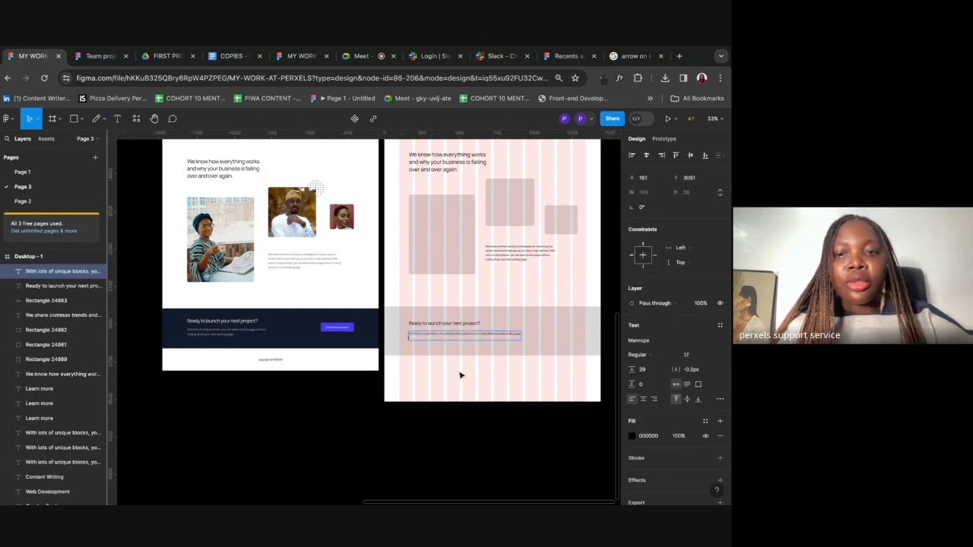
{"action": "key", "text": "Escape"}
Step: Narrow the paragraph to about 476 px so it wraps onto two lines
{"action": "double_click", "coordinate": [441, 334]}
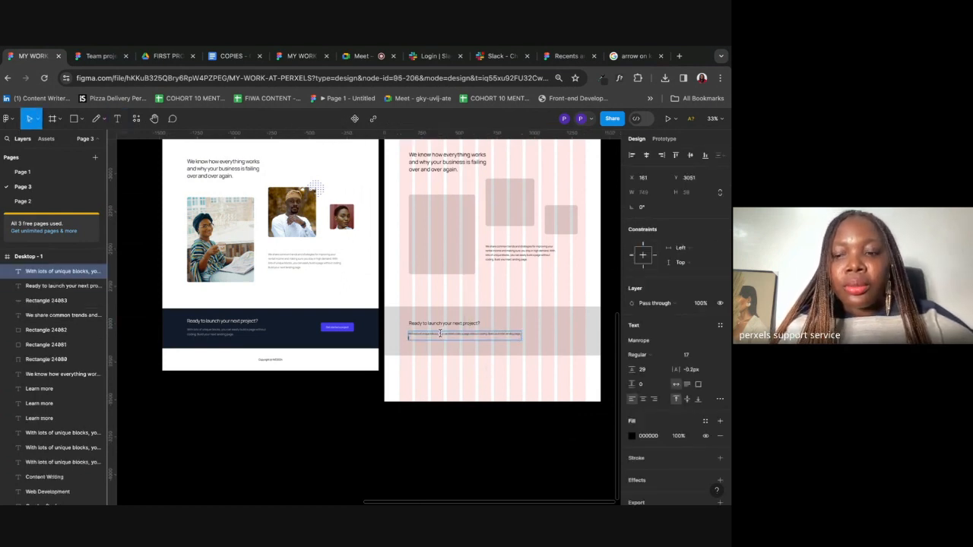
{"action": "key", "text": "Escape"}
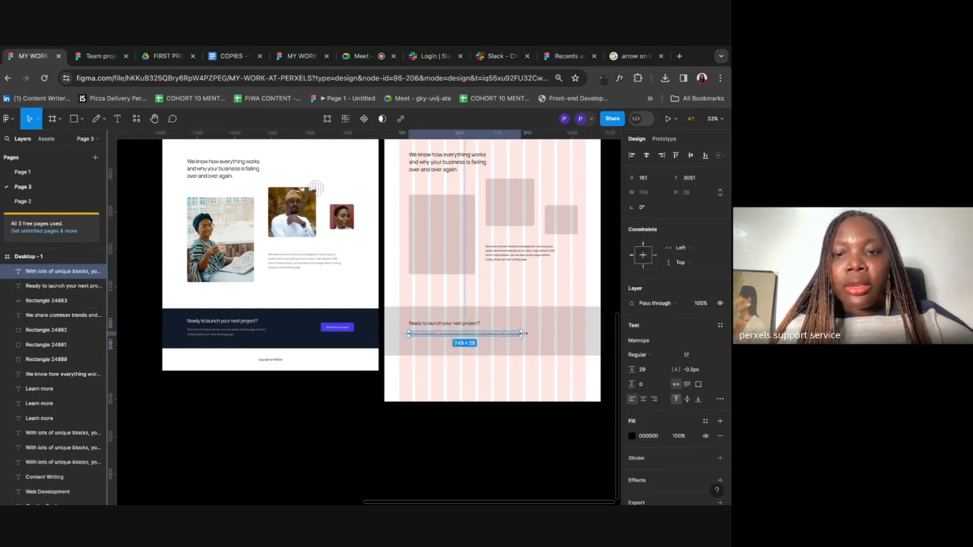
{"action": "left_click_drag", "start_coordinate": [523, 334], "coordinate": [484, 334]}
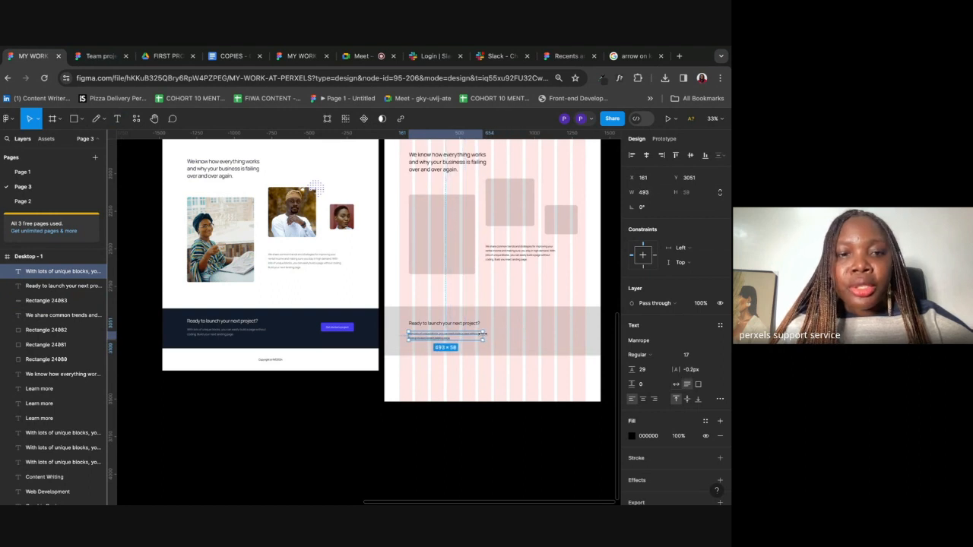
{"action": "scroll", "coordinate": [449, 336], "scroll_direction": "up", "scroll_amount": 3}
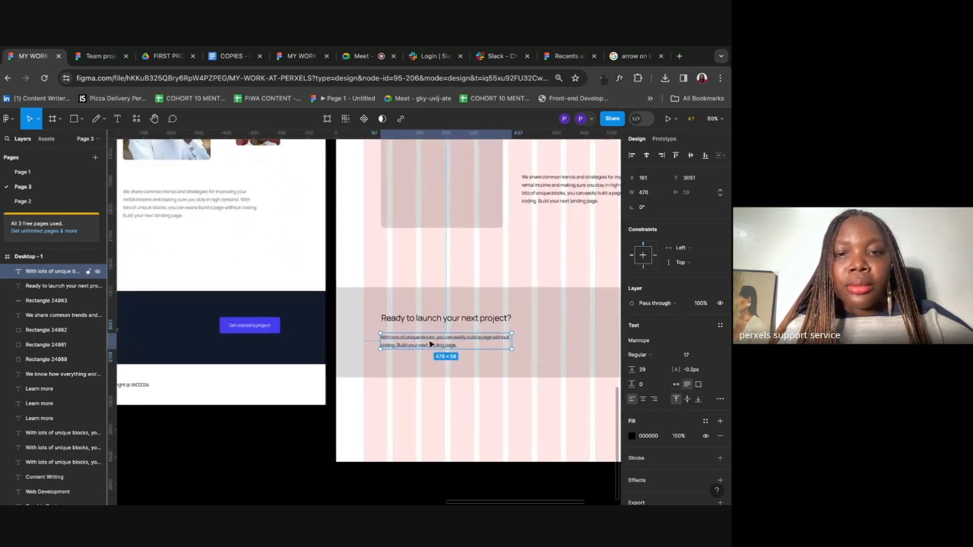
{"action": "scroll", "coordinate": [436, 341], "scroll_direction": "down", "scroll_amount": 3}
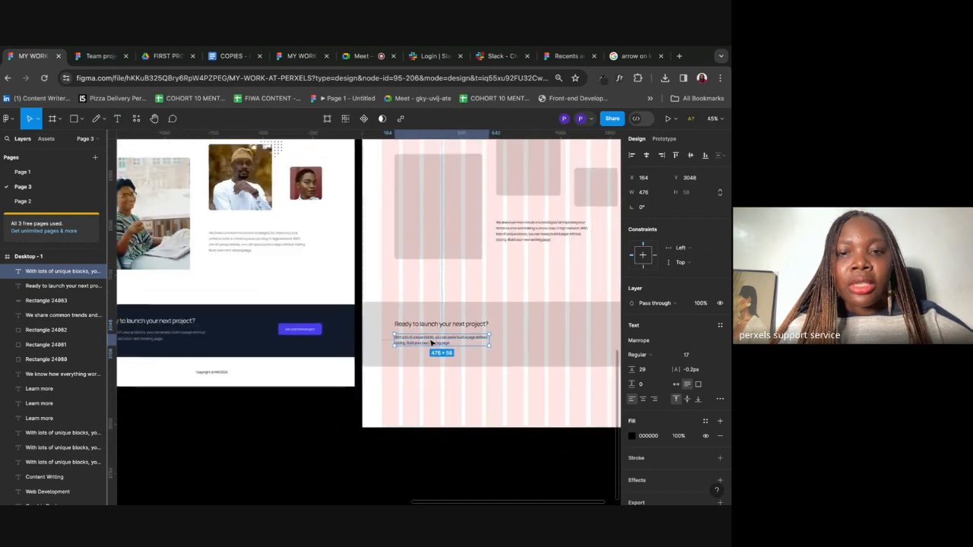
{"action": "left_click", "coordinate": [441, 328], "text": "shift"}
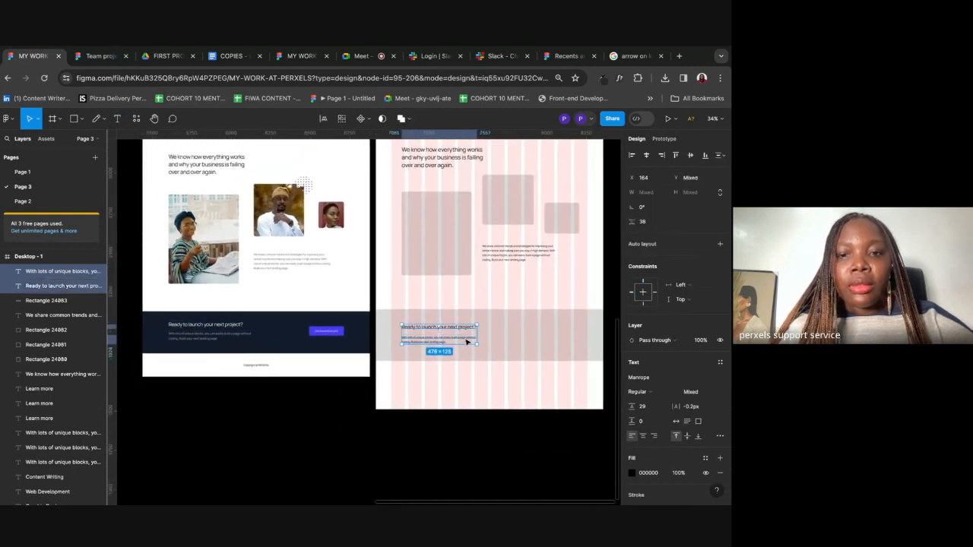
{"action": "scroll", "coordinate": [467, 342], "scroll_direction": "right", "scroll_amount": 2}
{"action": "scroll", "coordinate": [467, 342], "scroll_direction": "down", "scroll_amount": 1}
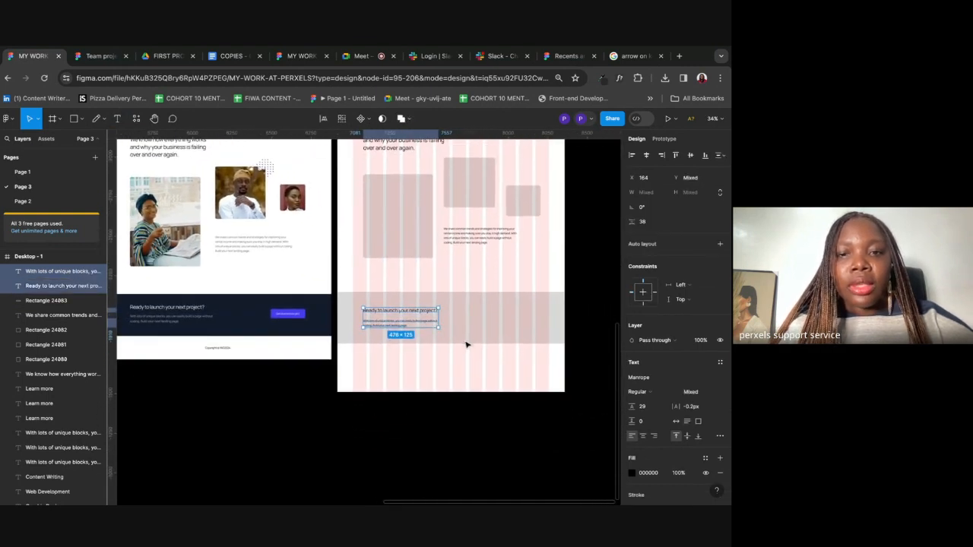
{"action": "left_click", "coordinate": [467, 344]}
Step: Draw a black 280×87 button rectangle at the right of the CTA band, level with the text
{"action": "key", "text": "r"}
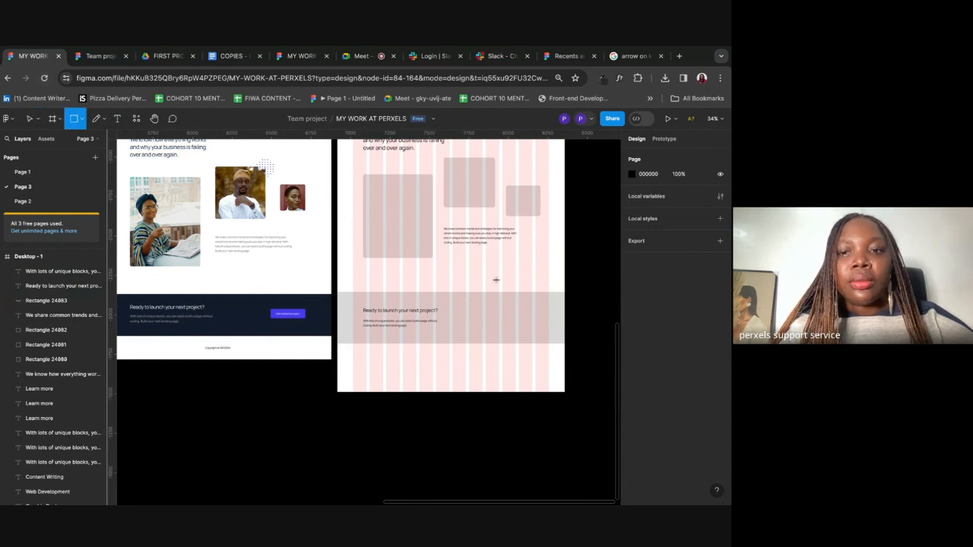
{"action": "left_click_drag", "start_coordinate": [485, 312], "coordinate": [531, 327]}
{"action": "key", "text": "i"}
{"action": "left_click", "coordinate": [576, 174]}
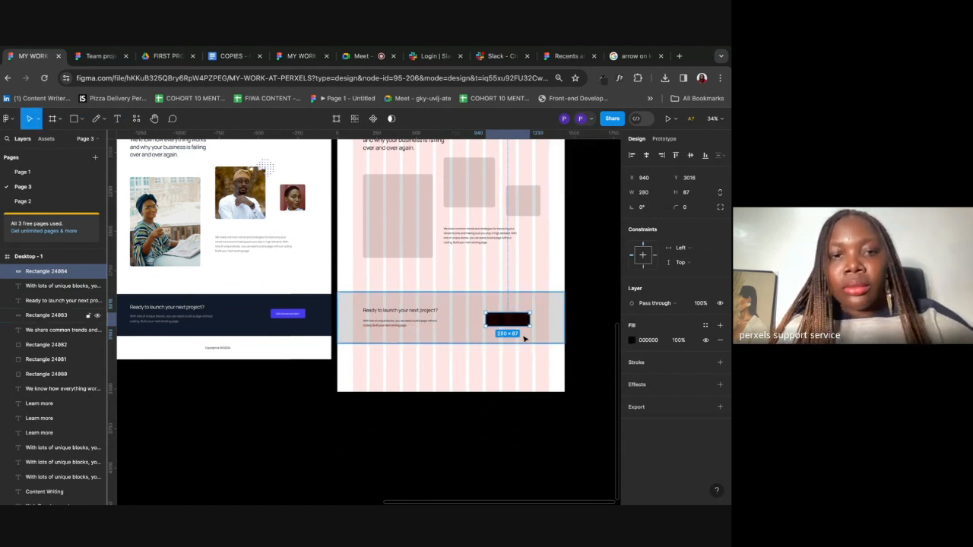
{"action": "left_click_drag", "start_coordinate": [524, 325], "coordinate": [524, 321]}
{"action": "scroll", "coordinate": [460, 403], "scroll_direction": "down", "scroll_amount": 5}
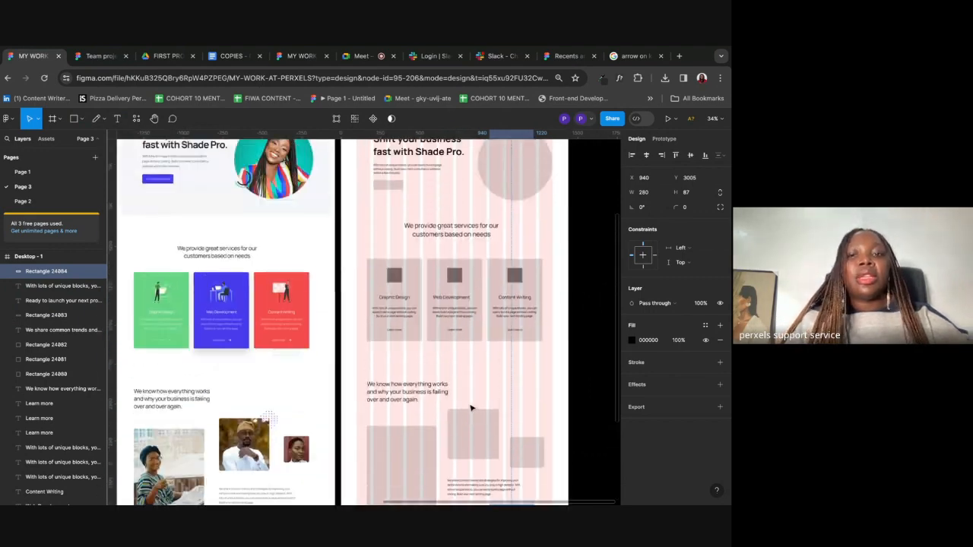
{"action": "scroll", "coordinate": [471, 408], "scroll_direction": "up", "scroll_amount": 2}
{"action": "scroll", "coordinate": [416, 340], "scroll_direction": "up", "scroll_amount": 4}
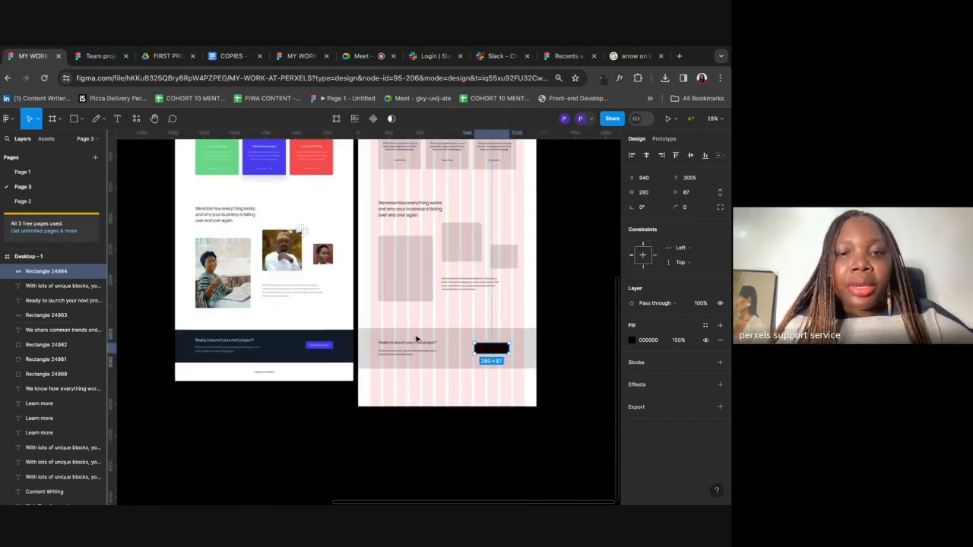
{"action": "scroll", "coordinate": [417, 340], "scroll_direction": "down", "scroll_amount": 2}
{"action": "scroll", "coordinate": [236, 306], "scroll_direction": "up", "scroll_amount": 4}
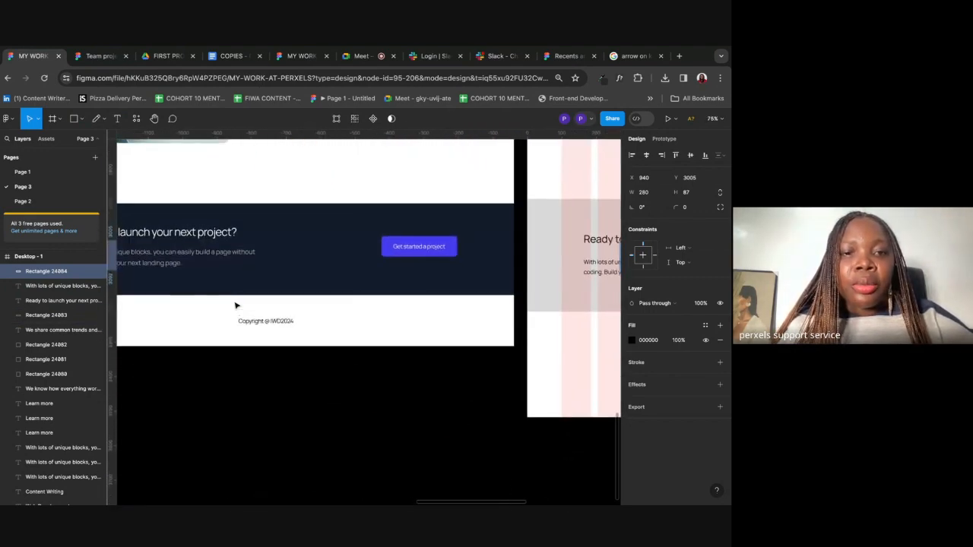
{"action": "scroll", "coordinate": [236, 306], "scroll_direction": "up", "scroll_amount": 1}
{"action": "scroll", "coordinate": [235, 307], "scroll_direction": "down", "scroll_amount": 2}
{"action": "scroll", "coordinate": [144, 211], "scroll_direction": "right", "scroll_amount": 3}
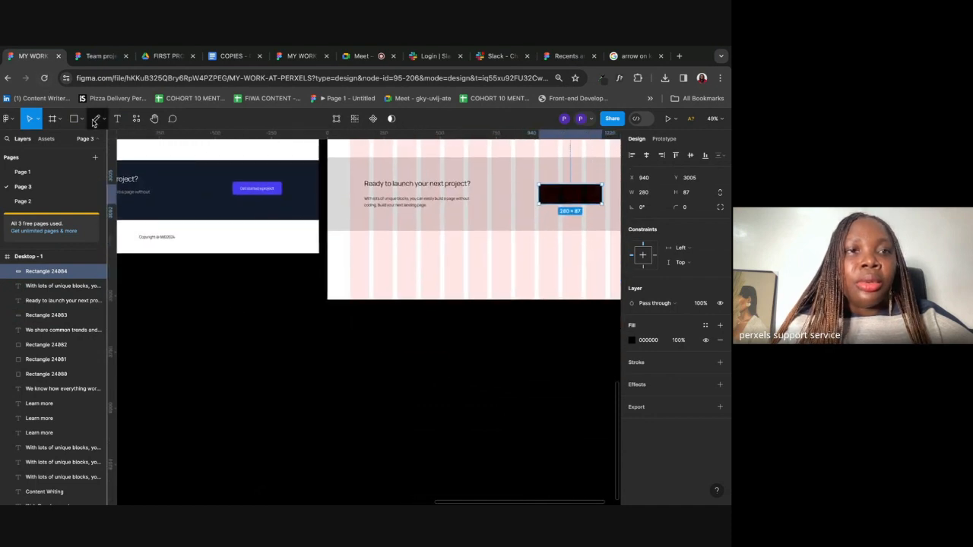
{"action": "left_click", "coordinate": [117, 118]}
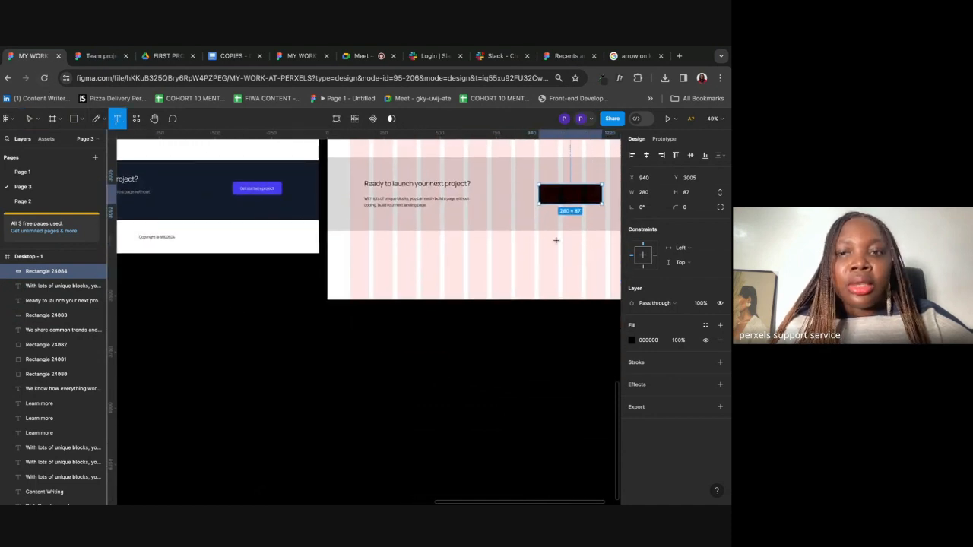
Step: Type 'Copyright@demolandingpage' below the CTA band and centre it horizontally in the frame
{"action": "left_click", "coordinate": [473, 258]}
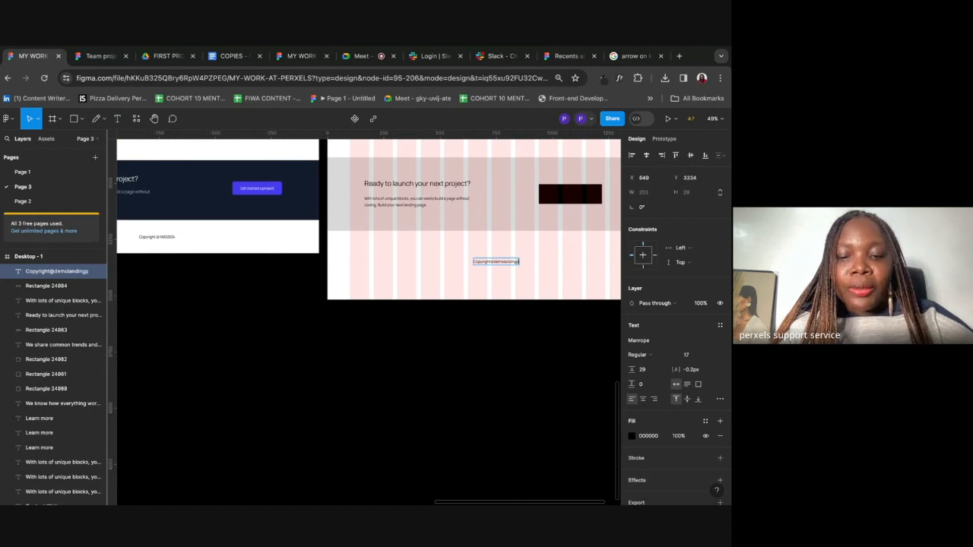
{"action": "left_click", "coordinate": [524, 315]}
{"action": "left_click", "coordinate": [646, 156]}
{"action": "scroll", "coordinate": [497, 253], "scroll_direction": "up", "scroll_amount": 5}
{"action": "scroll", "coordinate": [497, 253], "scroll_direction": "up", "scroll_amount": 2}
{"action": "scroll", "coordinate": [503, 253], "scroll_direction": "down", "scroll_amount": 6}
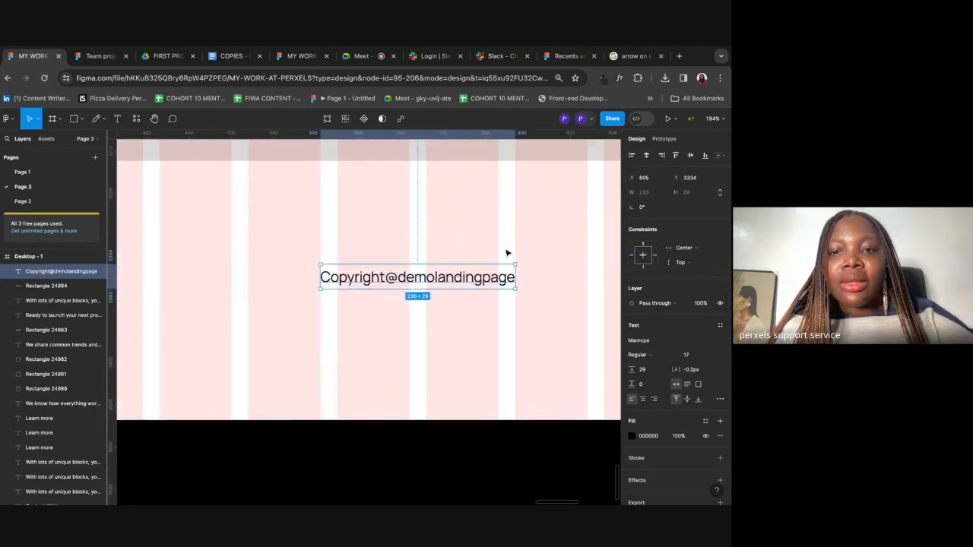
{"action": "scroll", "coordinate": [506, 253], "scroll_direction": "down", "scroll_amount": 10}
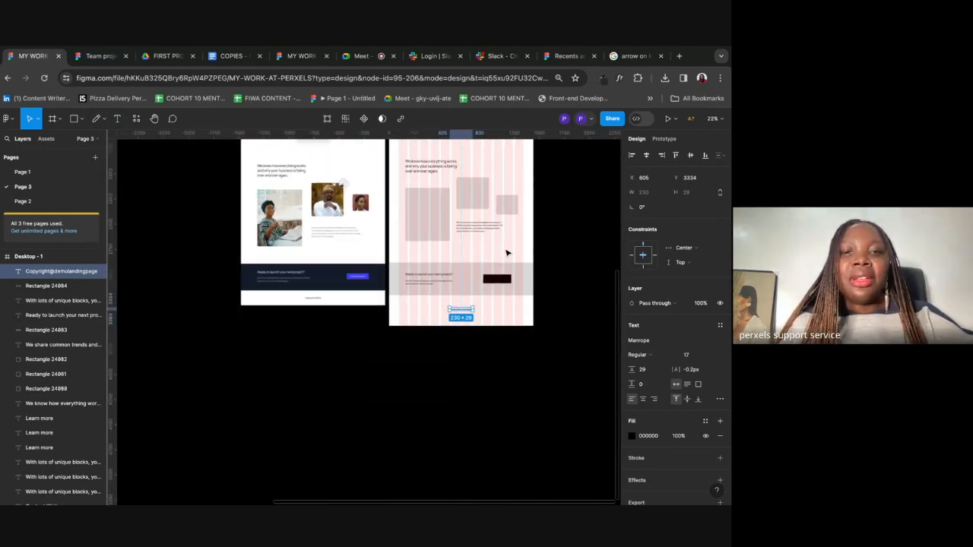
Step: Shorten the Desktop - 1 frame's height to 3400
{"action": "left_click", "coordinate": [450, 264]}
{"action": "scroll", "coordinate": [449, 267], "scroll_direction": "up", "scroll_amount": 3}
{"action": "scroll", "coordinate": [446, 266], "scroll_direction": "down", "scroll_amount": 3}
{"action": "left_click_drag", "start_coordinate": [432, 277], "coordinate": [431, 266]}
{"action": "scroll", "coordinate": [443, 295], "scroll_direction": "up", "scroll_amount": 5}
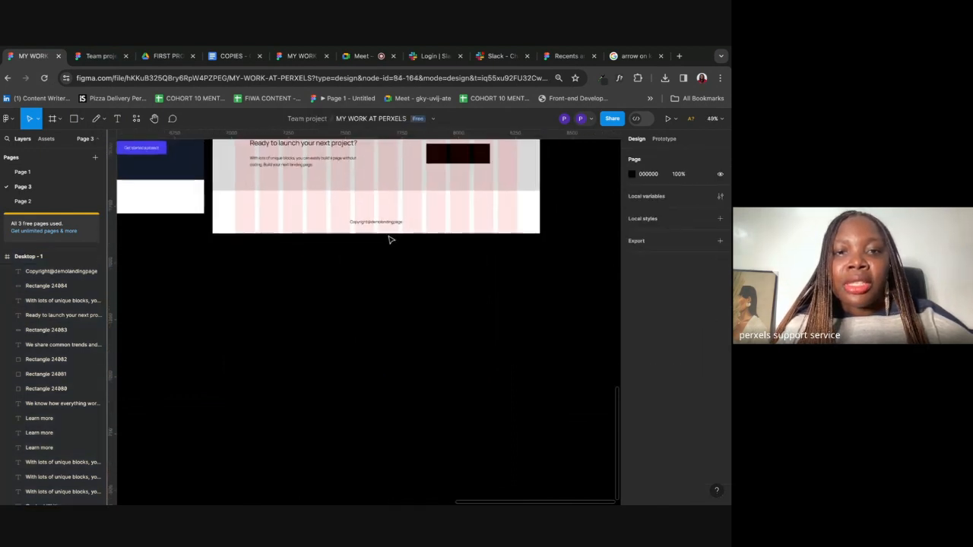
Step: Move the copyright line up to y 3300 near the frame's bottom edge
{"action": "left_click", "coordinate": [384, 225]}
{"action": "left_click_drag", "start_coordinate": [384, 225], "coordinate": [384, 219]}
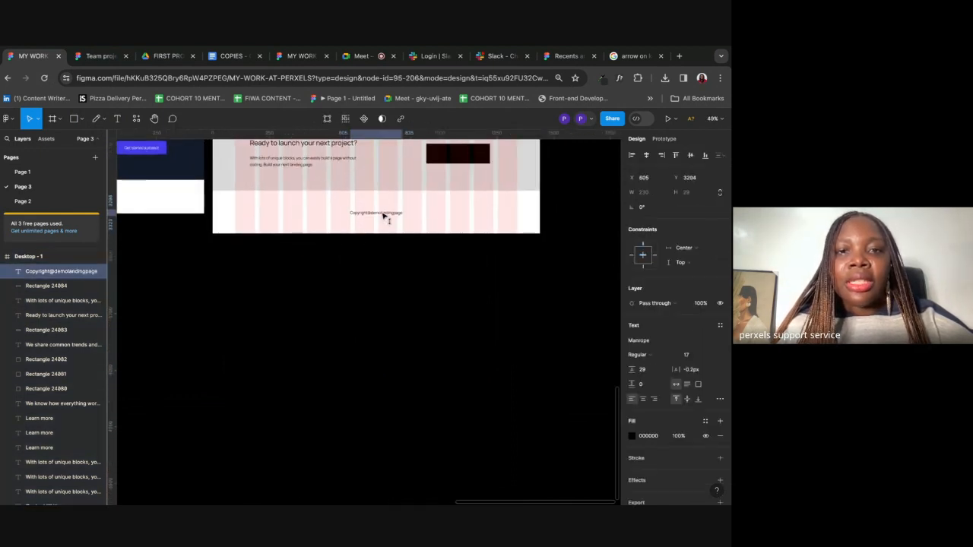
{"action": "scroll", "coordinate": [384, 218], "scroll_direction": "down", "scroll_amount": 2}
{"action": "scroll", "coordinate": [384, 217], "scroll_direction": "up", "scroll_amount": 10}
{"action": "scroll", "coordinate": [384, 219], "scroll_direction": "down", "scroll_amount": 2}
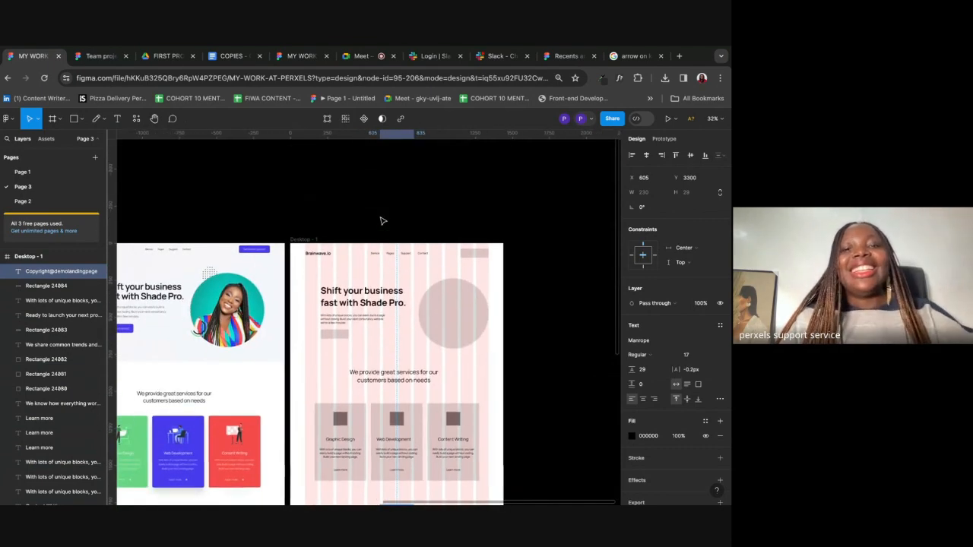
{"action": "left_click", "coordinate": [443, 187]}
{"action": "scroll", "coordinate": [444, 187], "scroll_direction": "down", "scroll_amount": 4}
{"action": "scroll", "coordinate": [443, 187], "scroll_direction": "up", "scroll_amount": 2}
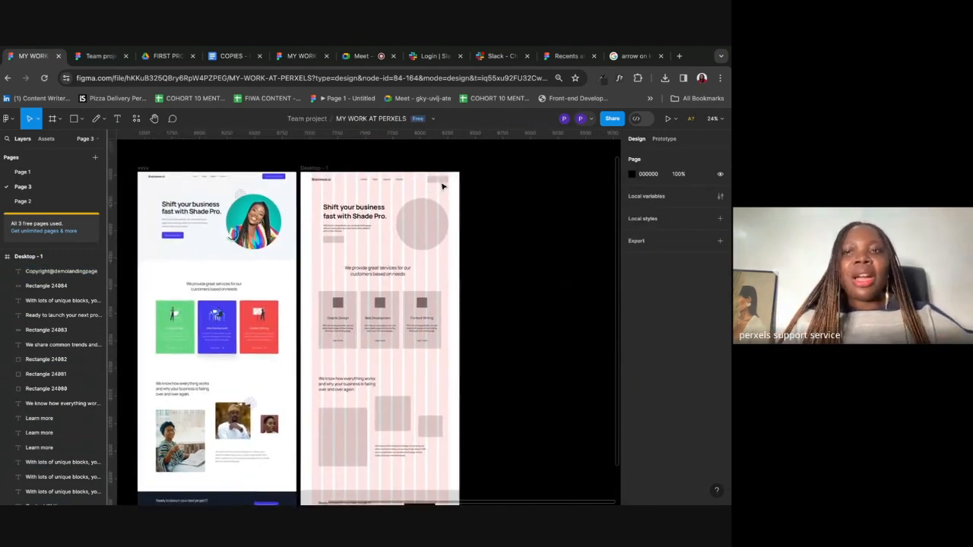
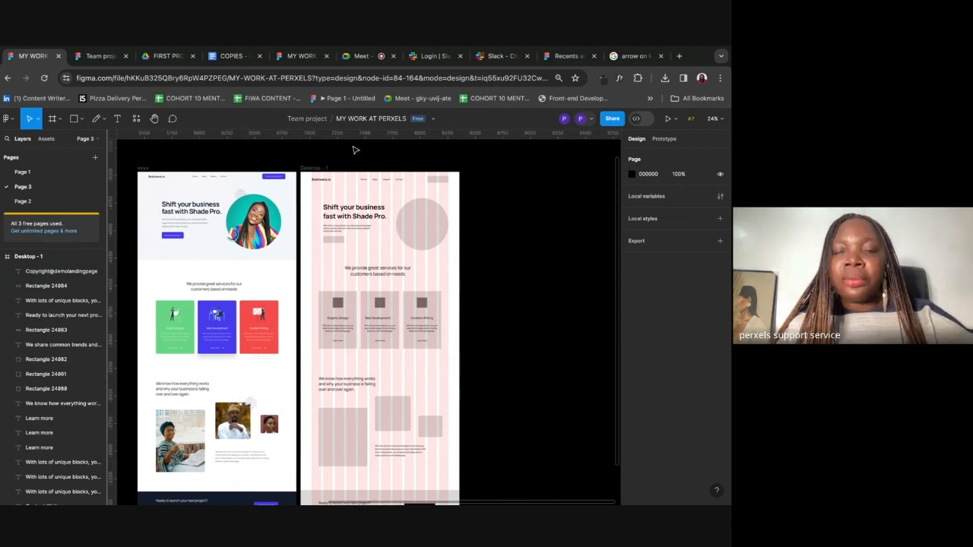
Step: Duplicate the Desktop - 1 frame as Desktop - 2 and nudge both frames slightly right
{"action": "left_click", "coordinate": [321, 169]}
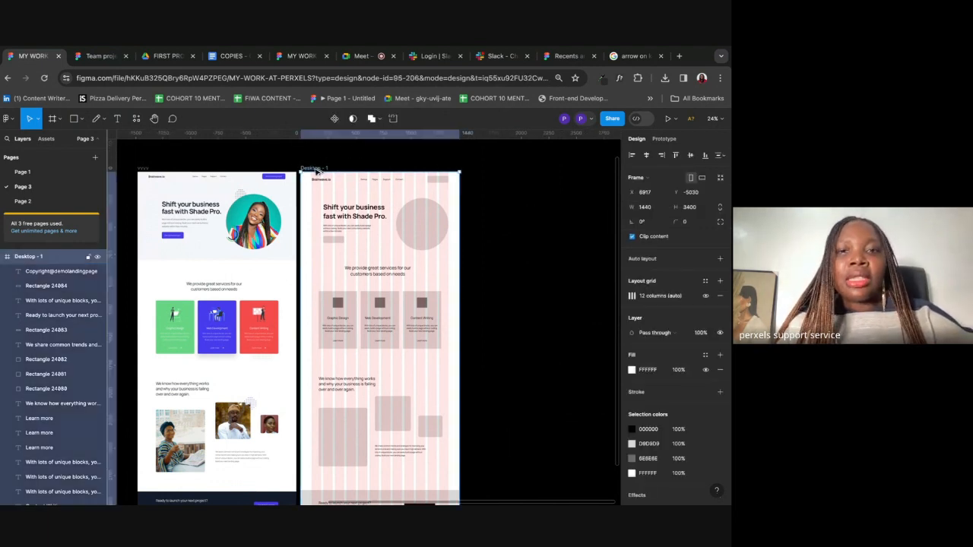
{"action": "key", "text": "ctrl+d"}
{"action": "left_click", "coordinate": [311, 168], "text": "shift"}
{"action": "left_click_drag", "start_coordinate": [312, 167], "coordinate": [328, 168]}
{"action": "left_click", "coordinate": [373, 159]}
Step: Place a reference copy of the three coloured service cards above the frames
{"action": "scroll", "coordinate": [373, 161], "scroll_direction": "up", "scroll_amount": 2}
{"action": "scroll", "coordinate": [372, 160], "scroll_direction": "left", "scroll_amount": 2}
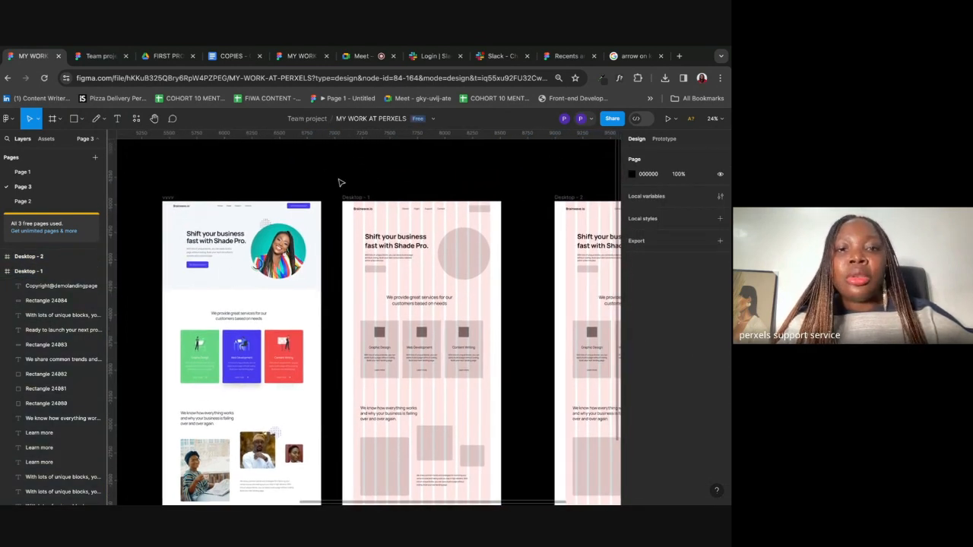
{"action": "left_click", "coordinate": [245, 370]}
{"action": "left_click_drag", "start_coordinate": [244, 371], "coordinate": [243, 162]}
{"action": "scroll", "coordinate": [258, 195], "scroll_direction": "up", "scroll_amount": 2}
{"action": "left_click_drag", "start_coordinate": [258, 196], "coordinate": [334, 185]}
{"action": "left_click", "coordinate": [466, 188]}
{"action": "scroll", "coordinate": [466, 187], "scroll_direction": "up", "scroll_amount": 2}
{"action": "scroll", "coordinate": [465, 187], "scroll_direction": "right", "scroll_amount": 1}
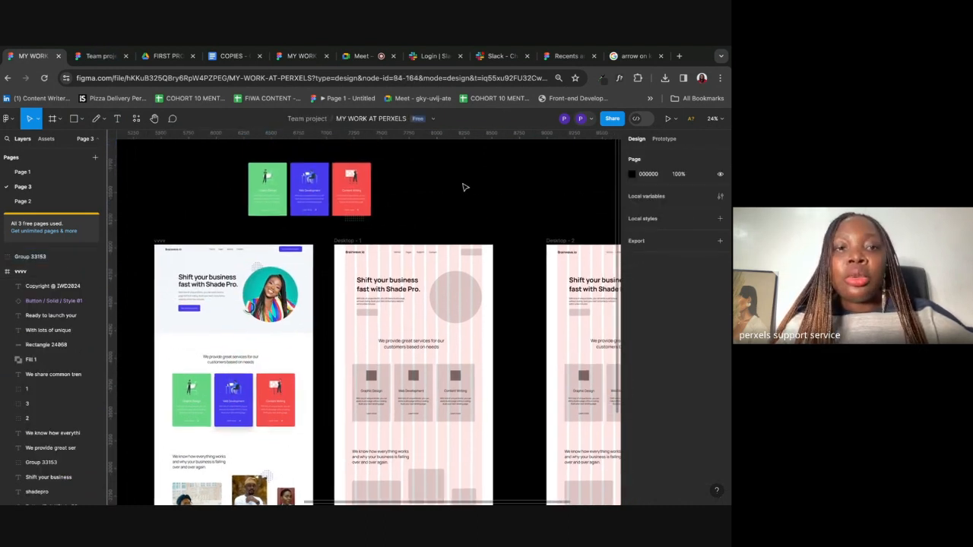
Step: Draw a small rectangle above the frames filled with the green card colour
{"action": "left_click", "coordinate": [80, 121]}
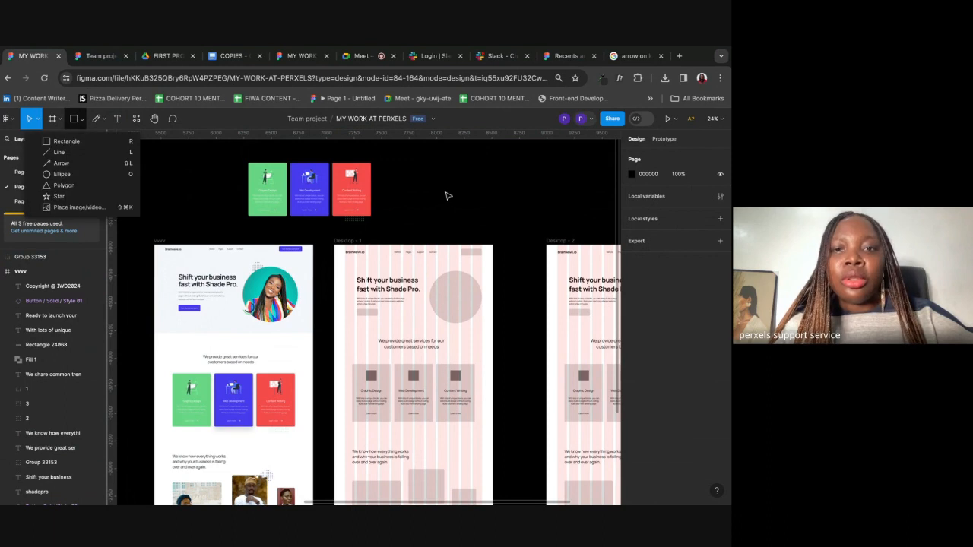
{"action": "left_click", "coordinate": [80, 142]}
{"action": "mouse_move", "coordinate": [419, 162]}
{"action": "left_mouse_down"}
{"action": "mouse_move", "coordinate": [419, 187]}
{"action": "mouse_move", "coordinate": [451, 174]}
{"action": "left_mouse_up"}
{"action": "key", "text": "i"}
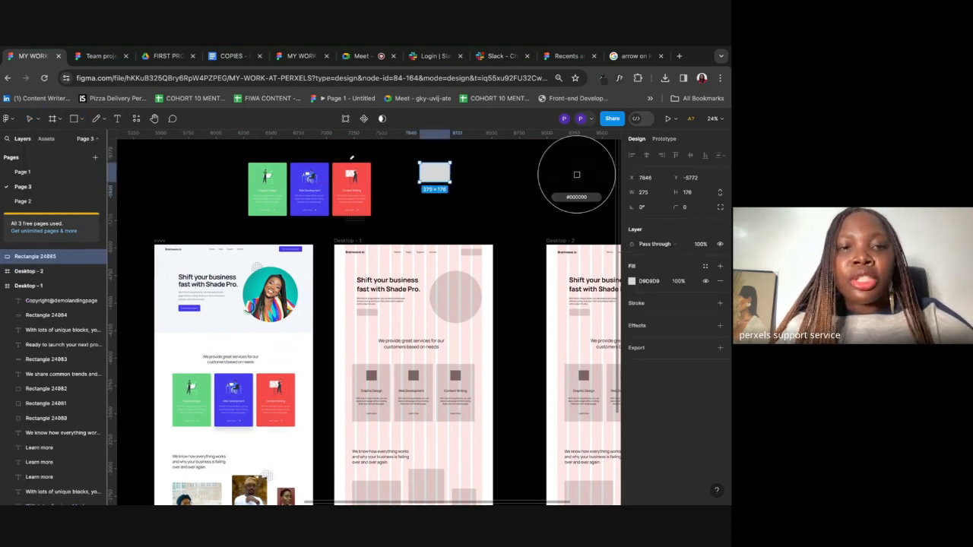
{"action": "left_click", "coordinate": [281, 167]}
{"action": "left_click", "coordinate": [649, 281]}
{"action": "key", "text": "ctrl+c"}
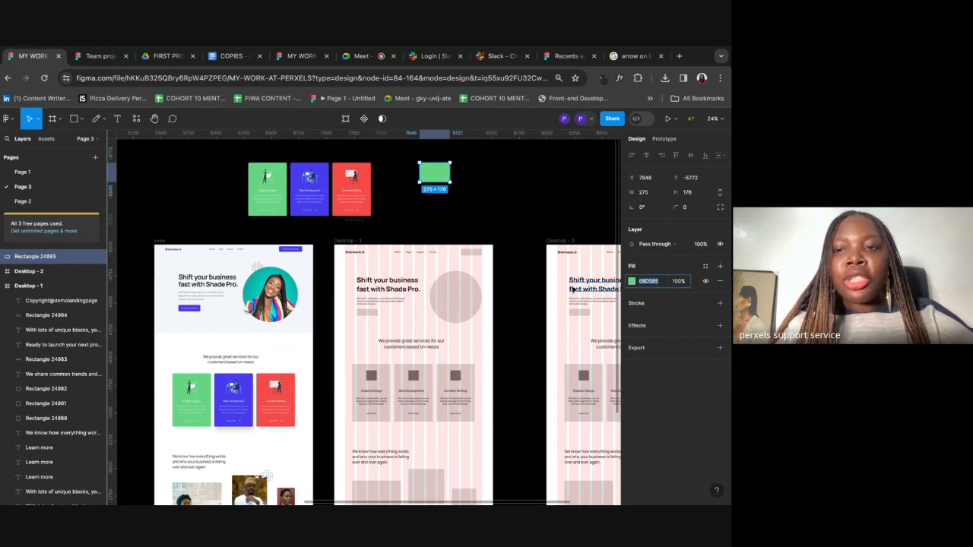
{"action": "scroll", "coordinate": [378, 219], "scroll_direction": "up", "scroll_amount": 2}
{"action": "left_click", "coordinate": [365, 186]}
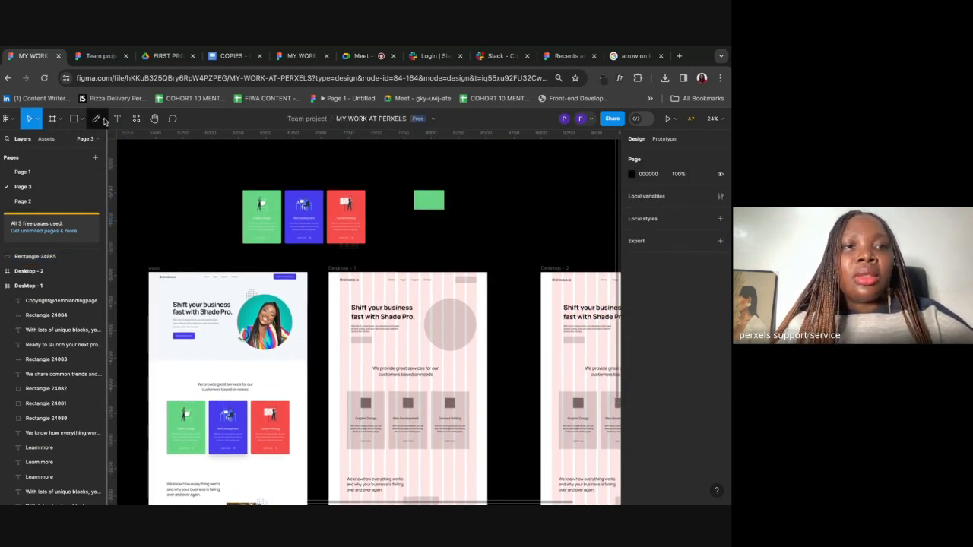
Step: Add a '68D585' text label at font size 100 below the green swatch
{"action": "left_click", "coordinate": [117, 119]}
{"action": "left_click", "coordinate": [404, 167]}
{"action": "key", "text": "ctrl+v"}
{"action": "key", "text": "Escape"}
{"action": "left_click", "coordinate": [693, 297]}
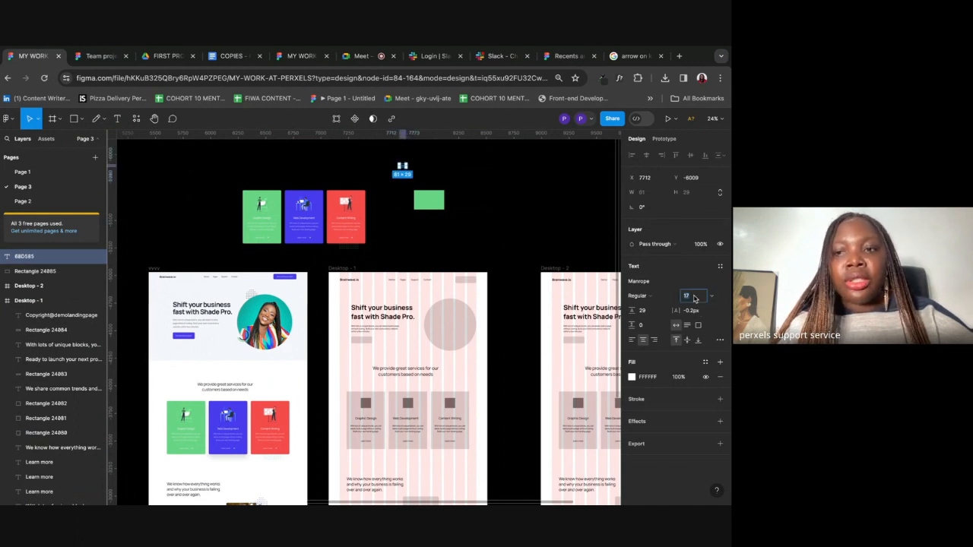
{"action": "key", "text": "Return"}
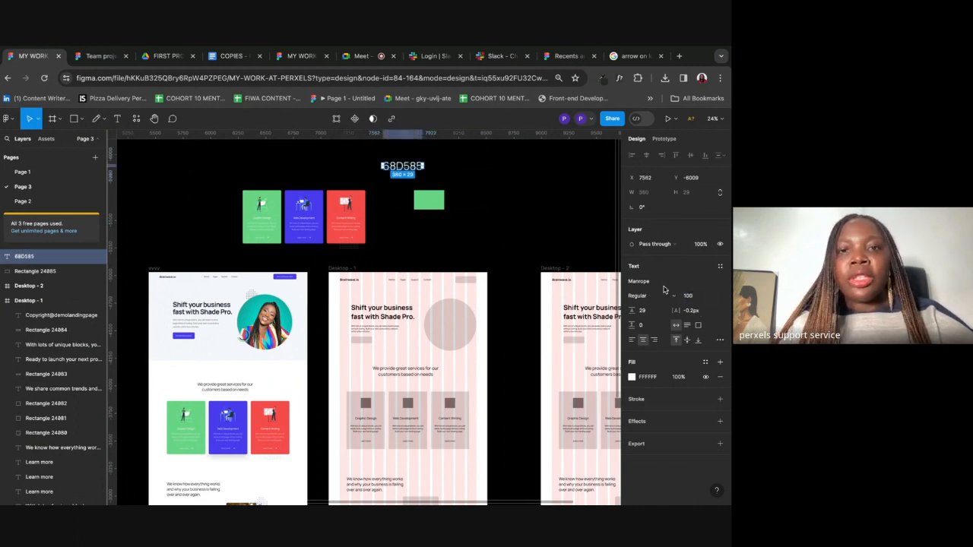
{"action": "left_click_drag", "start_coordinate": [415, 168], "coordinate": [441, 225]}
Step: Copy the swatch and label, recolour it with the blue card colour and relabel it '473BF0'
{"action": "left_click_drag", "start_coordinate": [452, 161], "coordinate": [513, 205]}
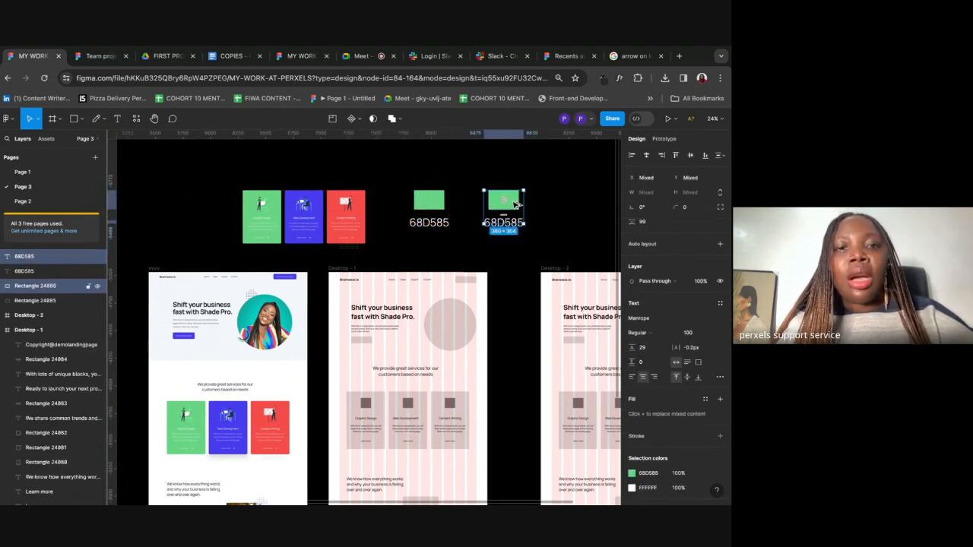
{"action": "left_click", "coordinate": [461, 183]}
{"action": "left_click", "coordinate": [506, 204]}
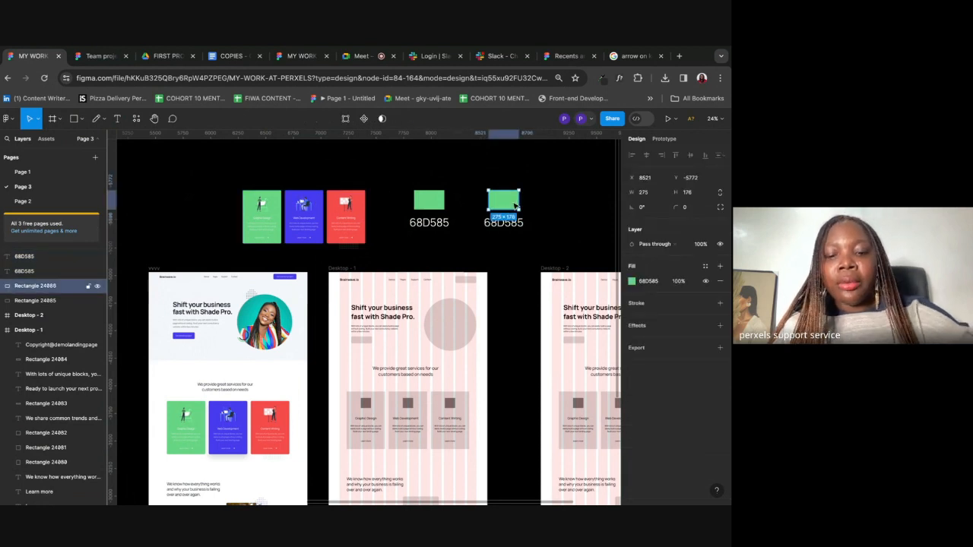
{"action": "key", "text": "i"}
{"action": "left_click", "coordinate": [577, 175]}
{"action": "left_click", "coordinate": [649, 283]}
{"action": "left_click", "coordinate": [515, 225]}
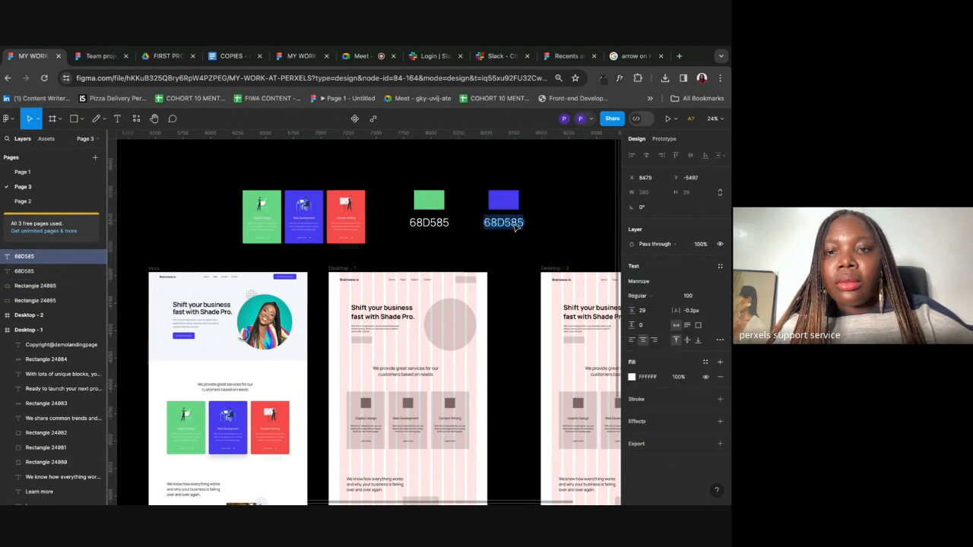
{"action": "type", "text": "473BF0"}
{"action": "key", "text": "Escape"}
Step: Copy the blue swatch further right, fill it with the red card colour and relabel it 'F64B4B'
{"action": "left_click", "coordinate": [519, 201], "text": "shift"}
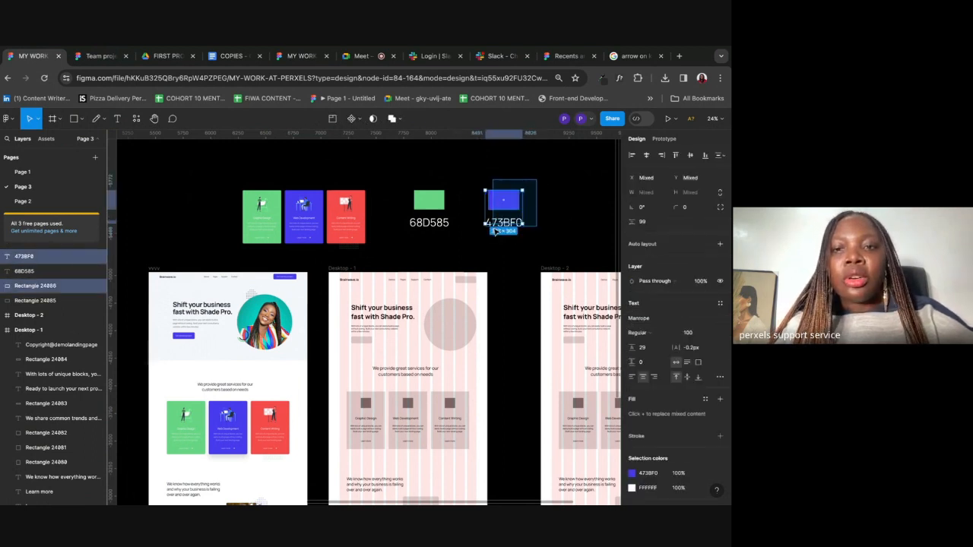
{"action": "left_click_drag", "start_coordinate": [518, 206], "coordinate": [582, 206]}
{"action": "left_click", "coordinate": [600, 178]}
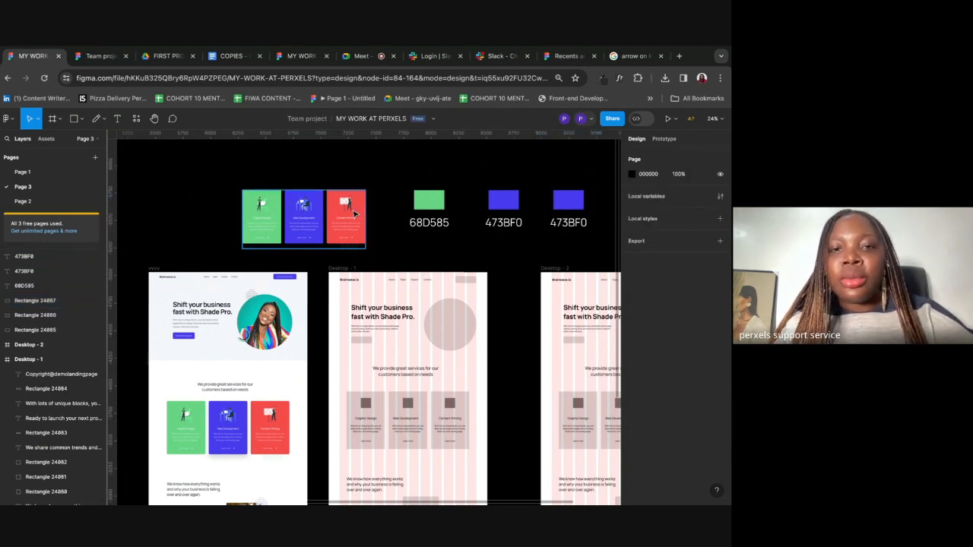
{"action": "left_click", "coordinate": [348, 204]}
{"action": "double_click", "coordinate": [347, 204]}
{"action": "left_click", "coordinate": [576, 203]}
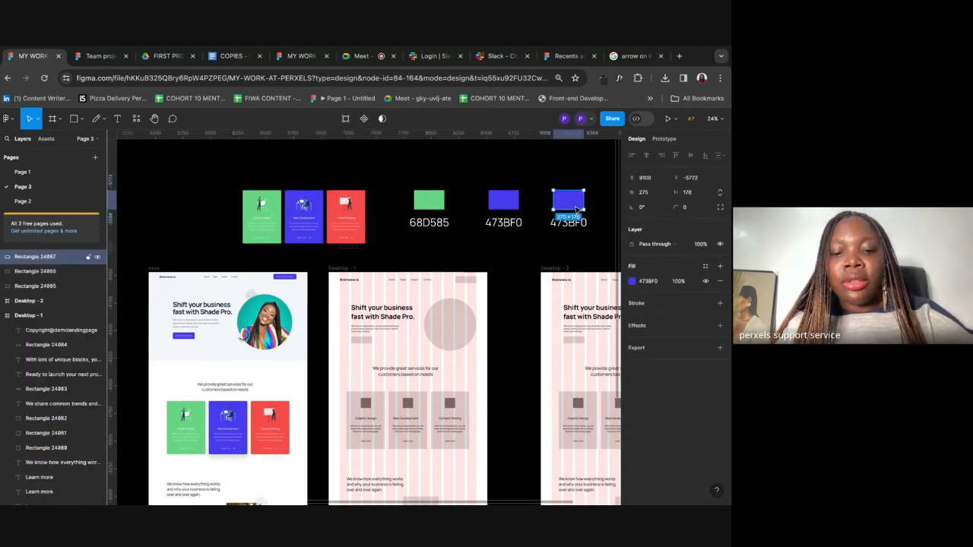
{"action": "key", "text": "i"}
{"action": "left_click", "coordinate": [362, 199]}
{"action": "left_click", "coordinate": [648, 281]}
{"action": "key", "text": "ctrl+c"}
{"action": "double_click", "coordinate": [586, 225]}
{"action": "key", "text": "ctrl+v"}
{"action": "key", "text": "Escape"}
{"action": "key", "text": "Escape"}
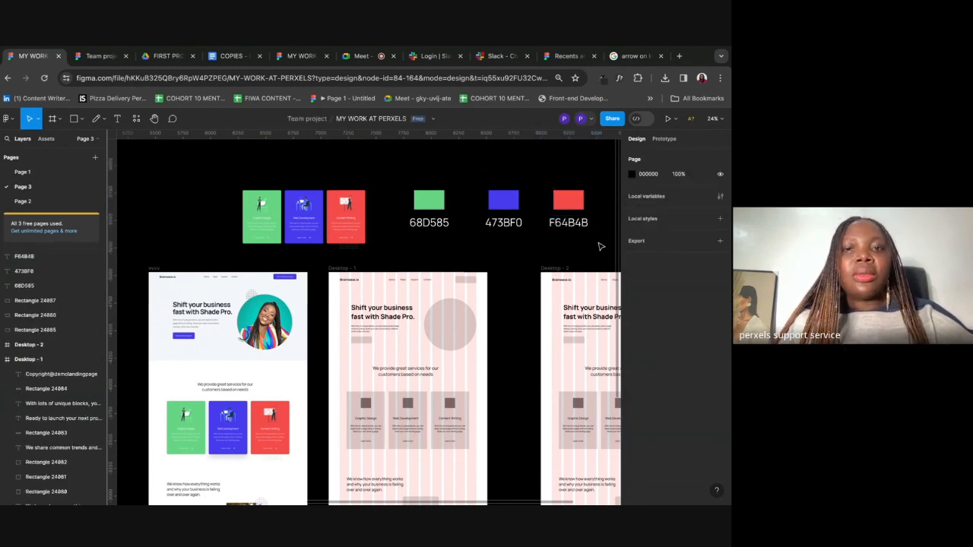
{"action": "scroll", "coordinate": [601, 246], "scroll_direction": "down", "scroll_amount": 4}
Step: Set the fill of the header button and the hero button rectangles to 473BF0
{"action": "scroll", "coordinate": [517, 228], "scroll_direction": "up", "scroll_amount": 2}
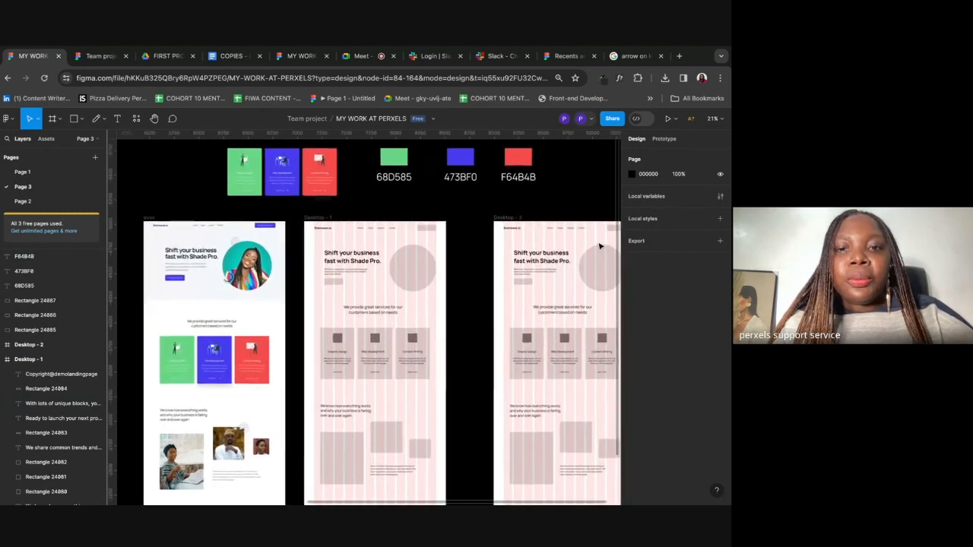
{"action": "left_click", "coordinate": [457, 249]}
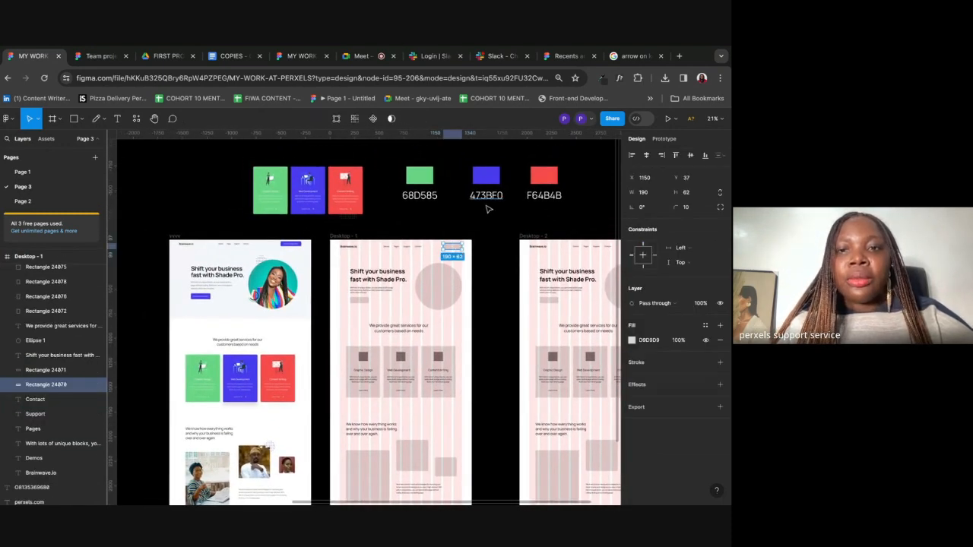
{"action": "left_click", "coordinate": [657, 342]}
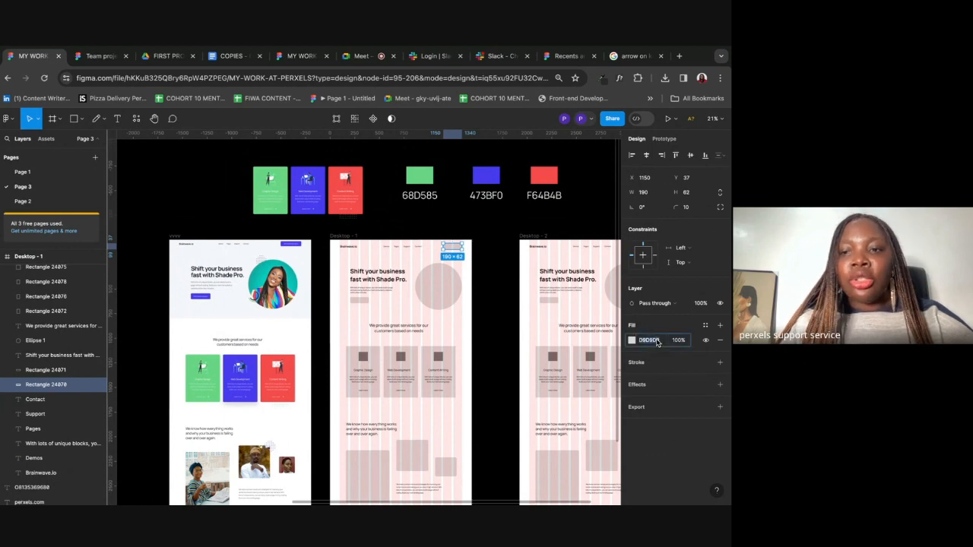
{"action": "type", "text": "473bf0"}
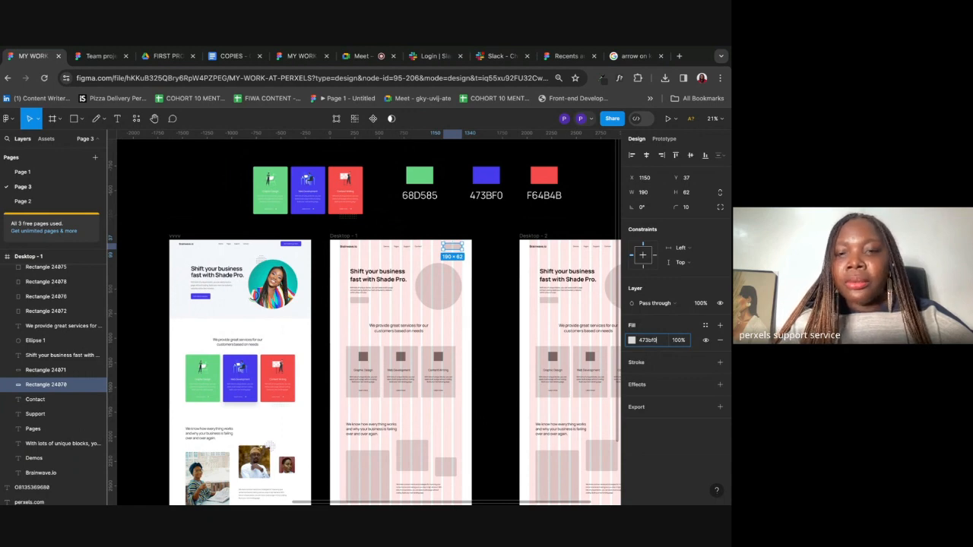
{"action": "key", "text": "Return"}
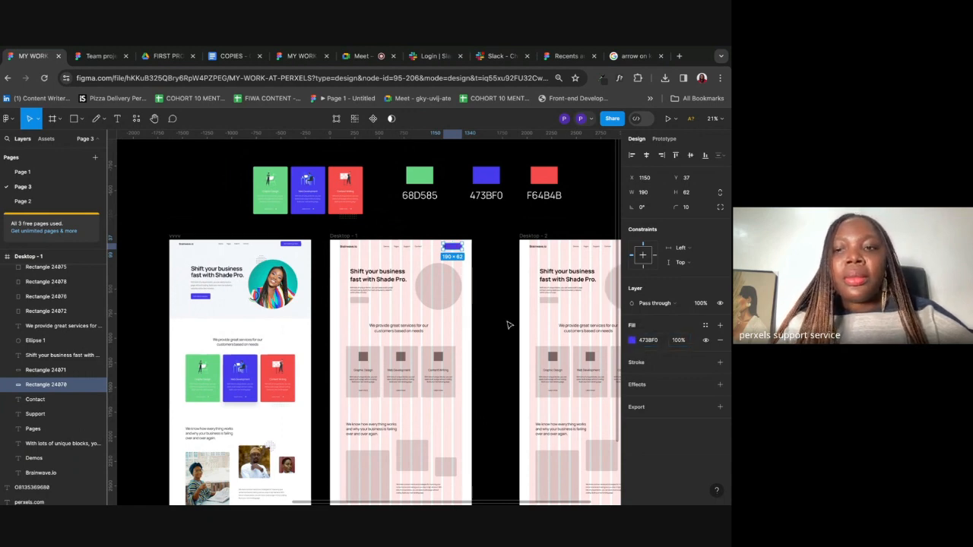
{"action": "left_click", "coordinate": [479, 338]}
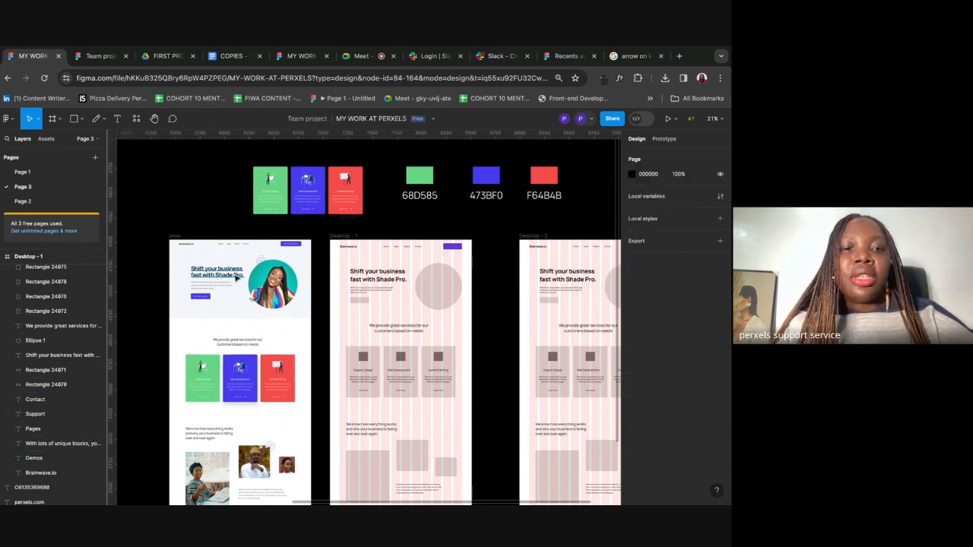
{"action": "left_click", "coordinate": [357, 304]}
{"action": "left_click", "coordinate": [650, 340]}
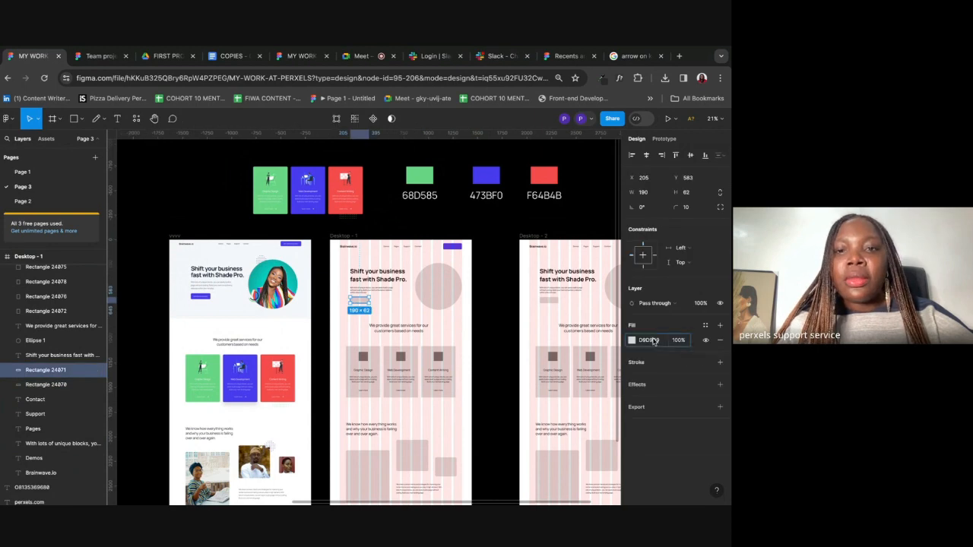
{"action": "type", "text": "473b"}
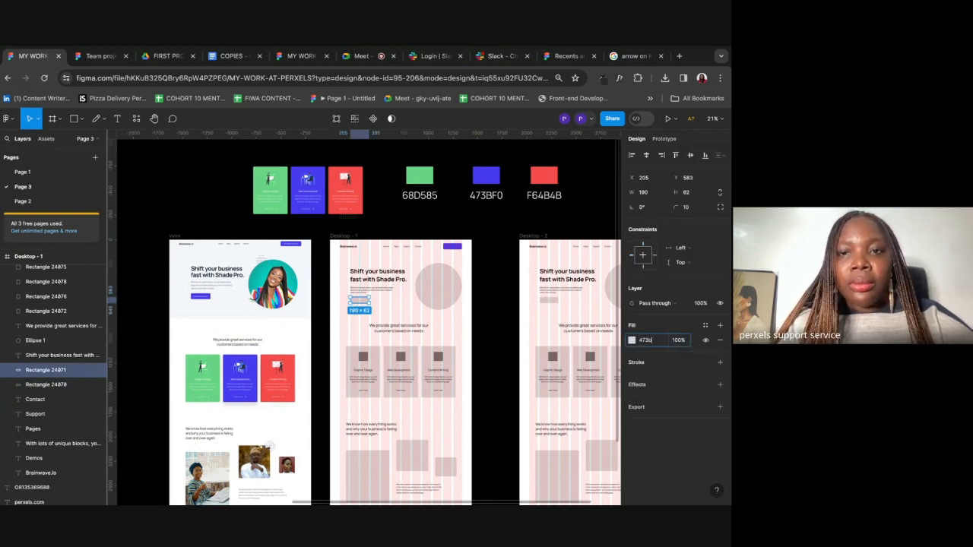
{"action": "type", "text": "f0"}
{"action": "key", "text": "Return"}
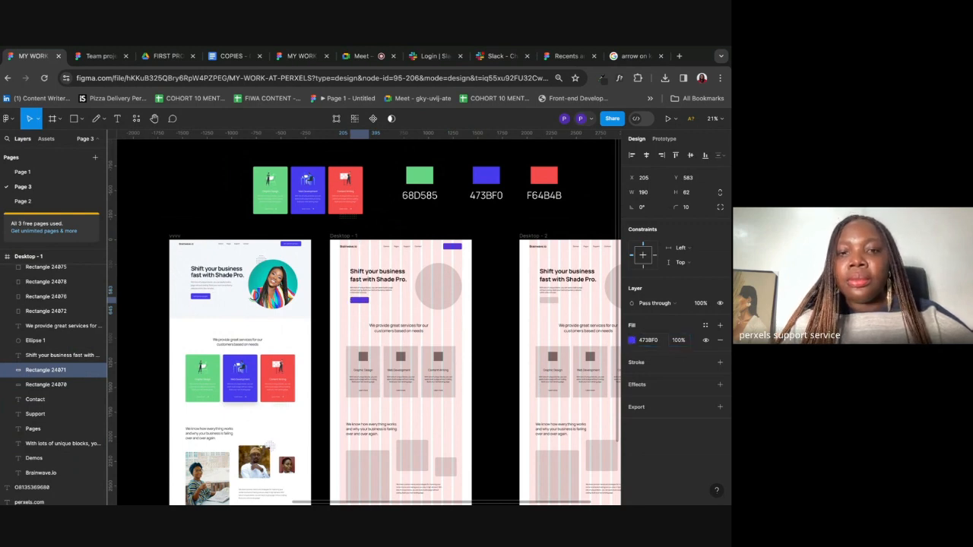
Step: Fill the left, middle and right service cards with 68D585, 473BF0 and F64B4B
{"action": "left_click", "coordinate": [380, 364]}
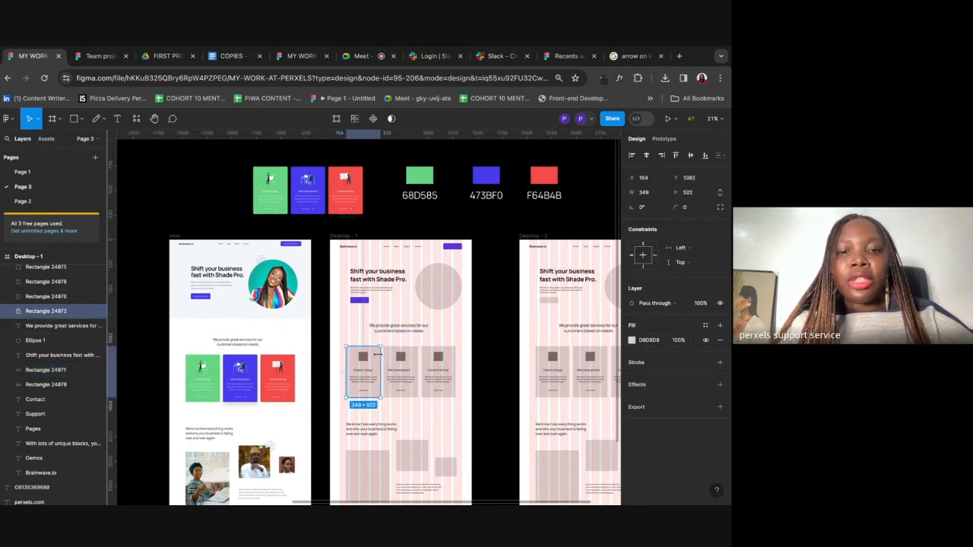
{"action": "left_click", "coordinate": [651, 340]}
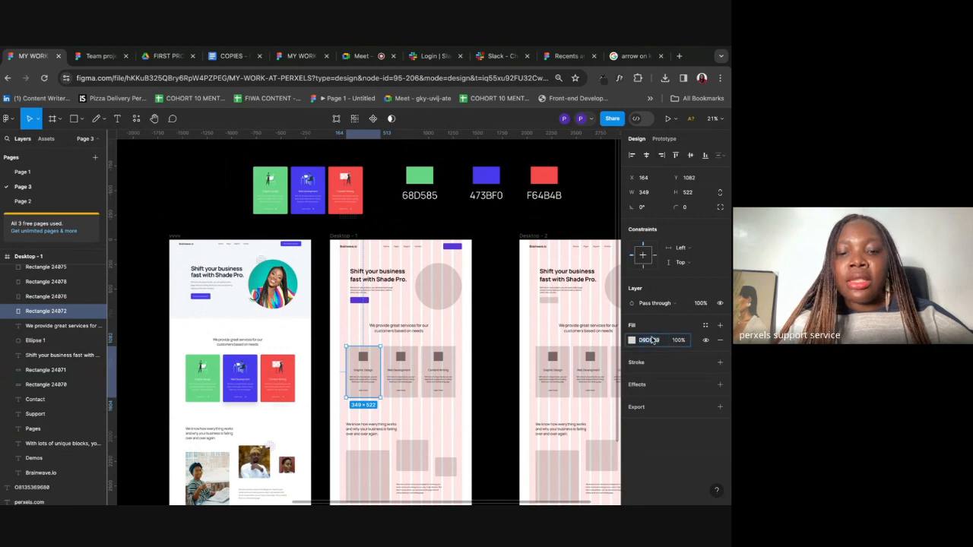
{"action": "type", "text": "68"}
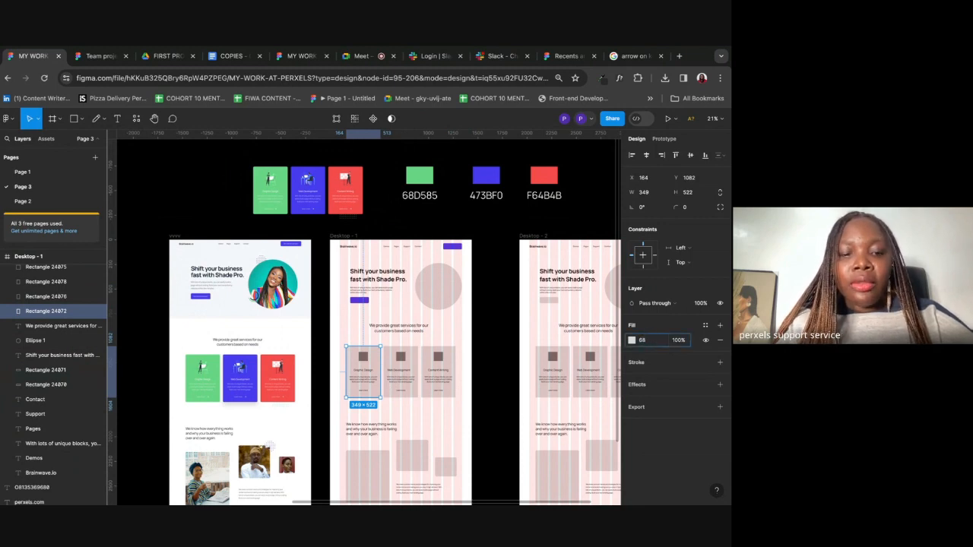
{"action": "type", "text": "d585"}
{"action": "key", "text": "Return"}
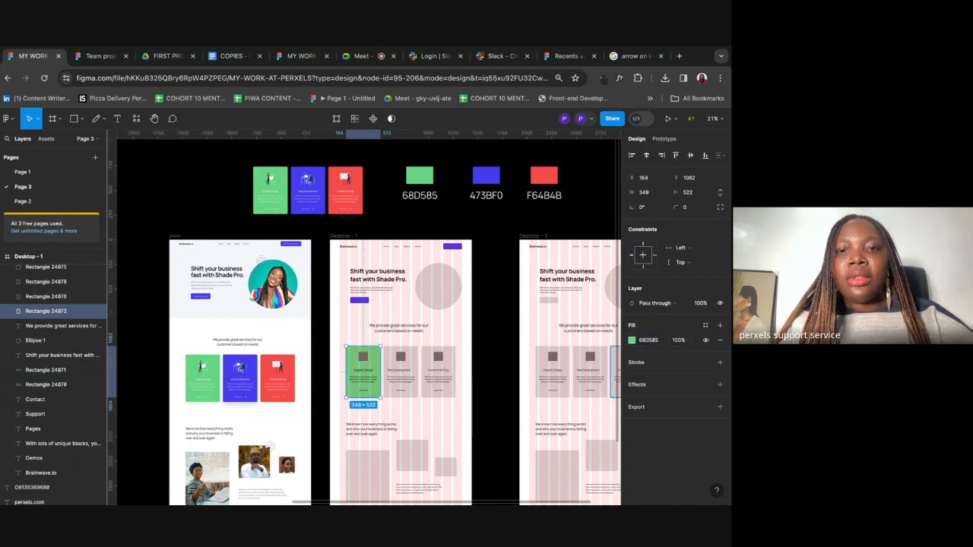
{"action": "left_click", "coordinate": [401, 367]}
{"action": "left_click", "coordinate": [650, 340]}
{"action": "type", "text": "47"}
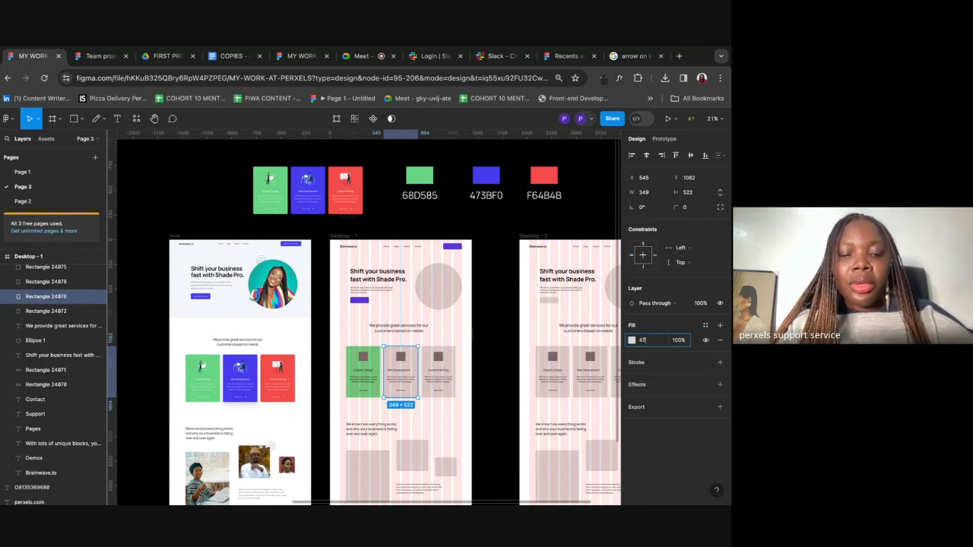
{"action": "type", "text": "3b"}
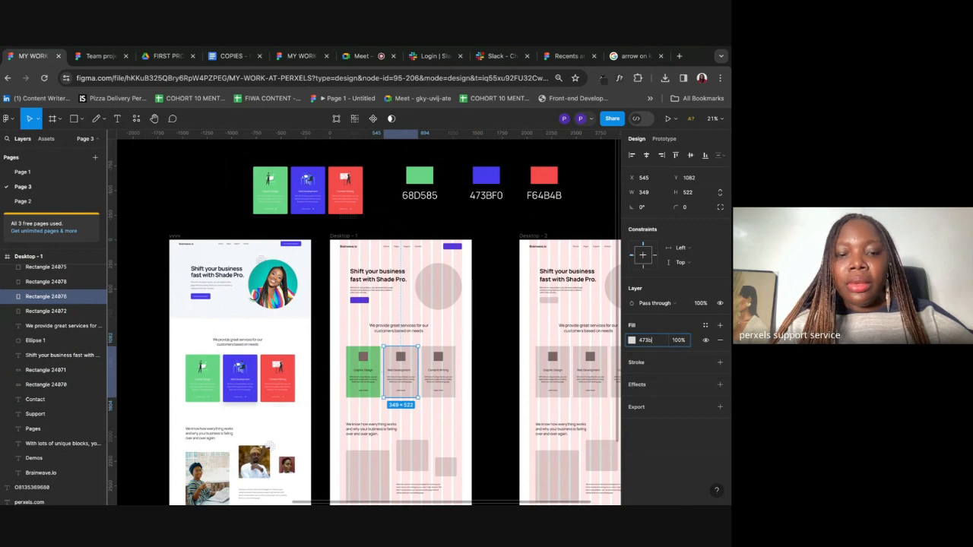
{"action": "type", "text": "f0"}
{"action": "key", "text": "Return"}
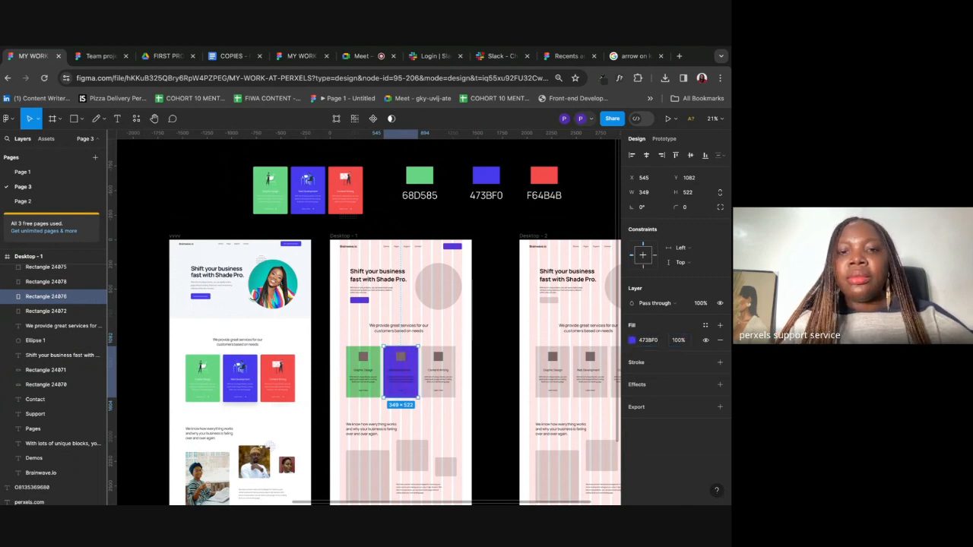
{"action": "left_click", "coordinate": [450, 368]}
{"action": "left_click", "coordinate": [653, 340]}
{"action": "type", "text": "f64b4b"}
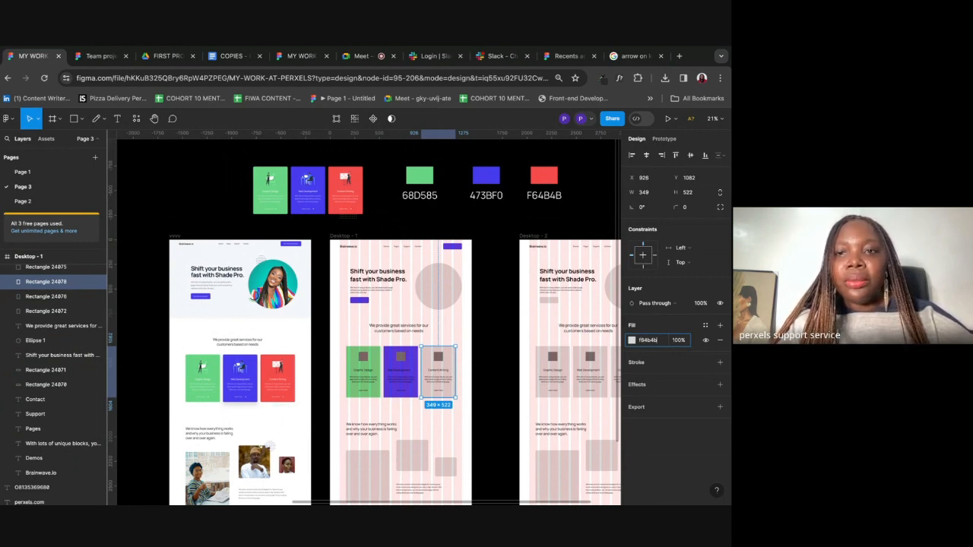
{"action": "key", "text": "Return"}
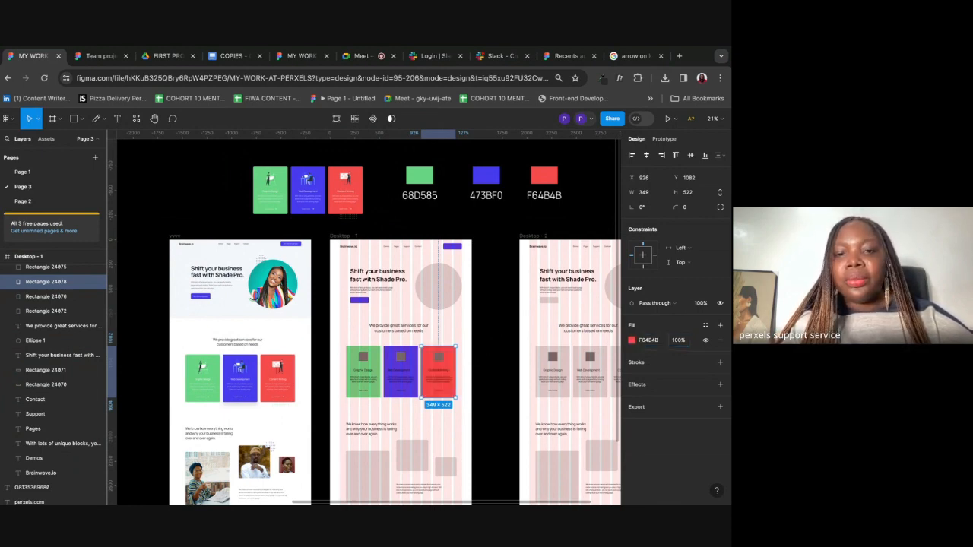
{"action": "scroll", "coordinate": [539, 370], "scroll_direction": "down", "scroll_amount": 5}
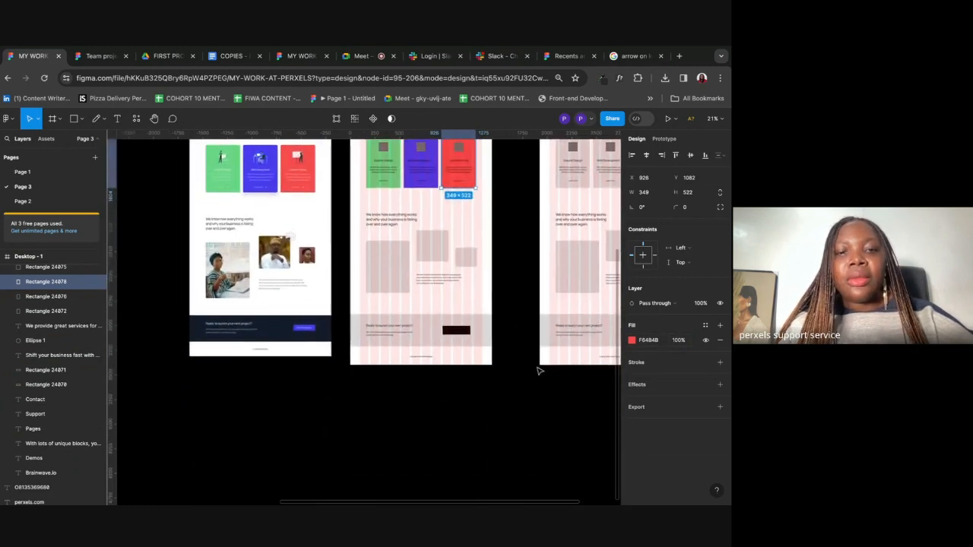
Step: Fill the footer background with 000000 and its button with blue 473BF0
{"action": "left_click", "coordinate": [486, 342]}
{"action": "left_click", "coordinate": [646, 341]}
{"action": "type", "text": "00"}
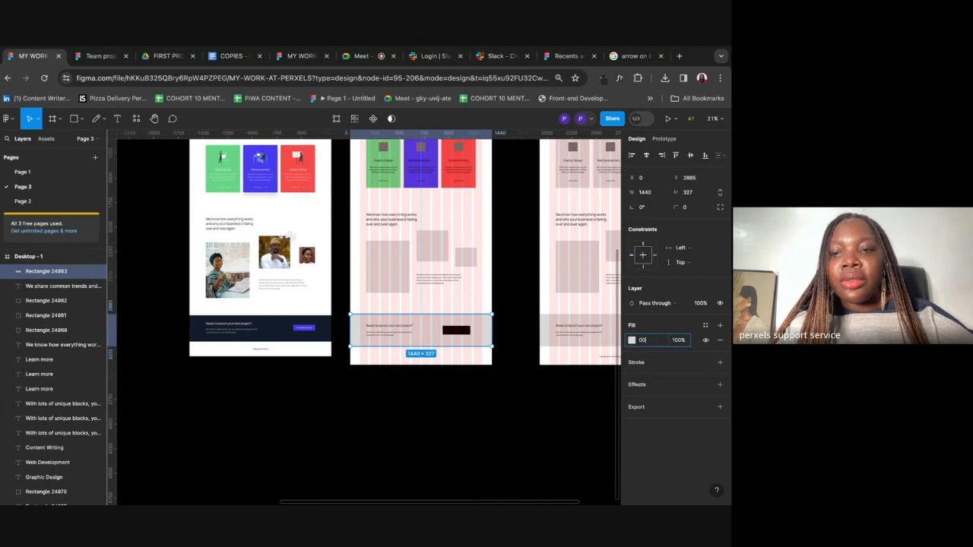
{"action": "type", "text": "0000"}
{"action": "key", "text": "Return"}
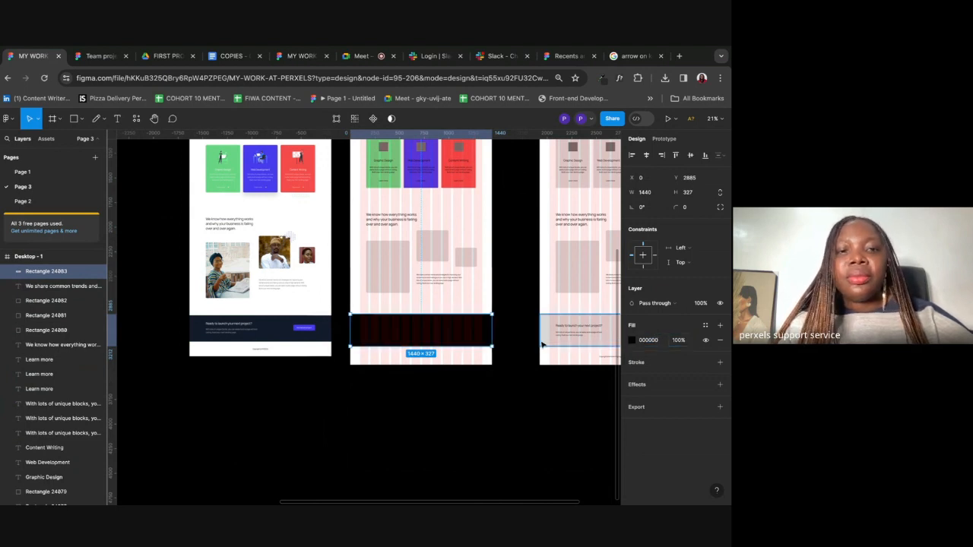
{"action": "left_click", "coordinate": [465, 332]}
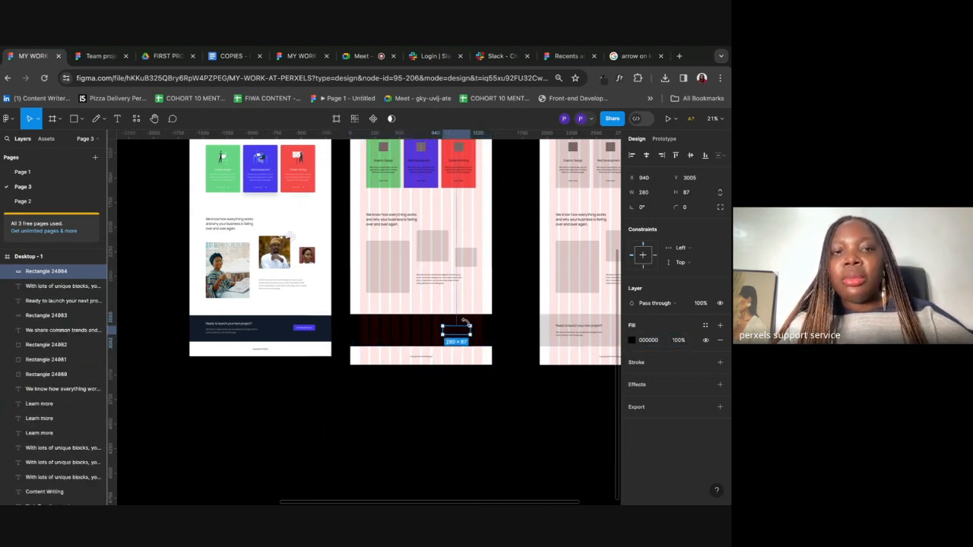
{"action": "scroll", "coordinate": [423, 456], "scroll_direction": "down", "scroll_amount": 5}
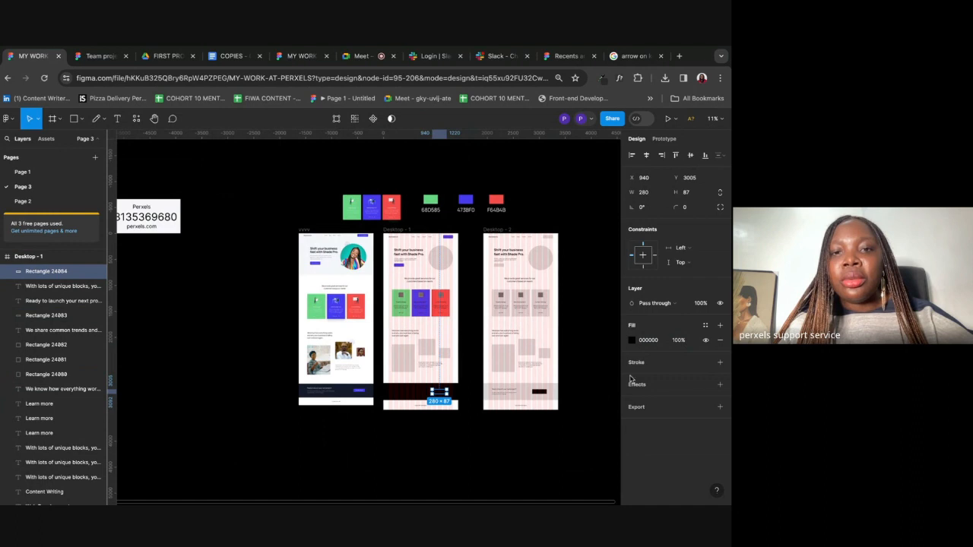
{"action": "left_click", "coordinate": [651, 341]}
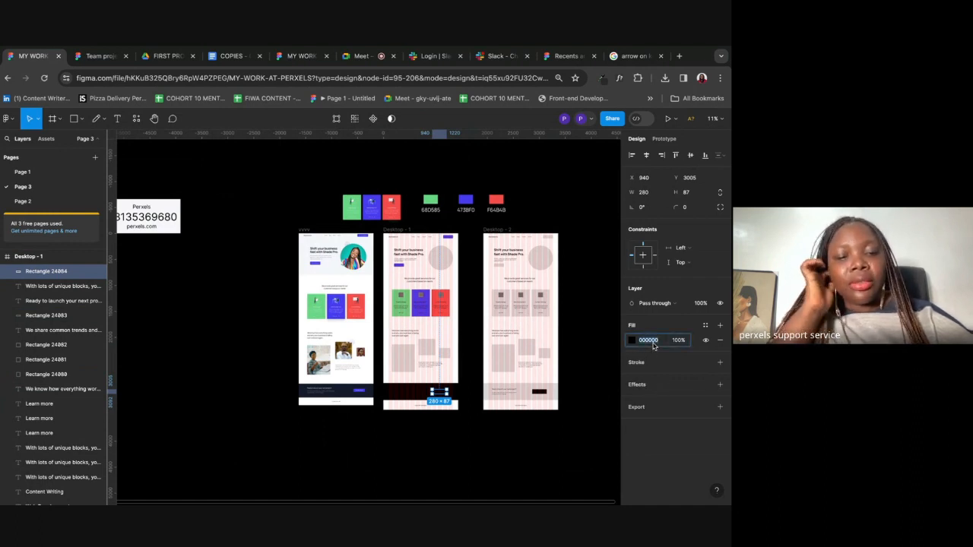
{"action": "type", "text": "473bf0"}
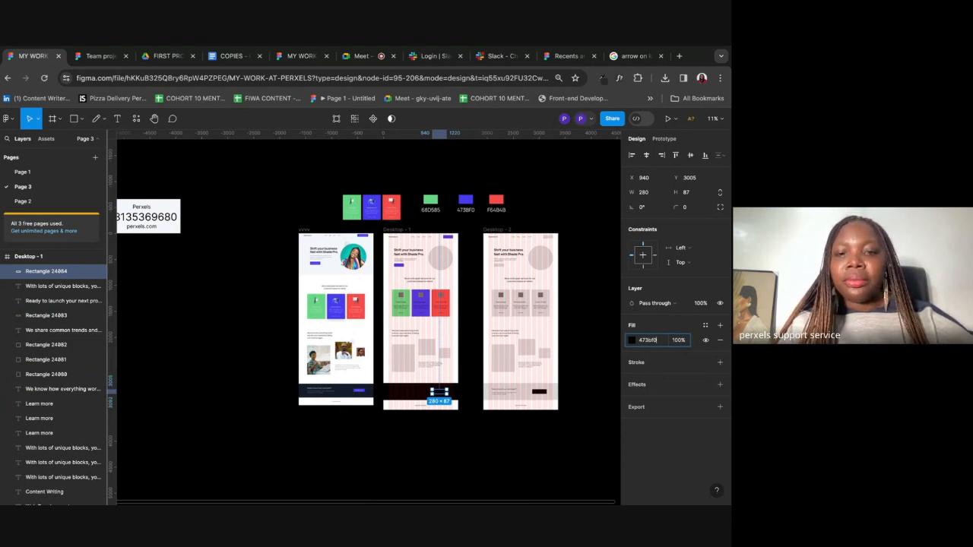
{"action": "key", "text": "Return"}
{"action": "scroll", "coordinate": [503, 406], "scroll_direction": "up", "scroll_amount": 3}
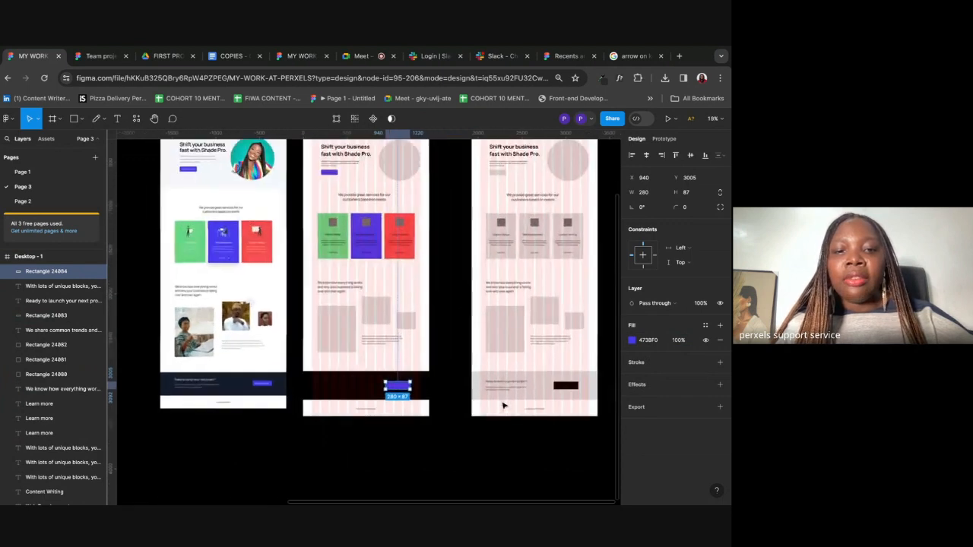
{"action": "scroll", "coordinate": [503, 406], "scroll_direction": "left", "scroll_amount": 3}
Step: Make the footer heading and body text white FFFFFF
{"action": "left_click", "coordinate": [448, 384]}
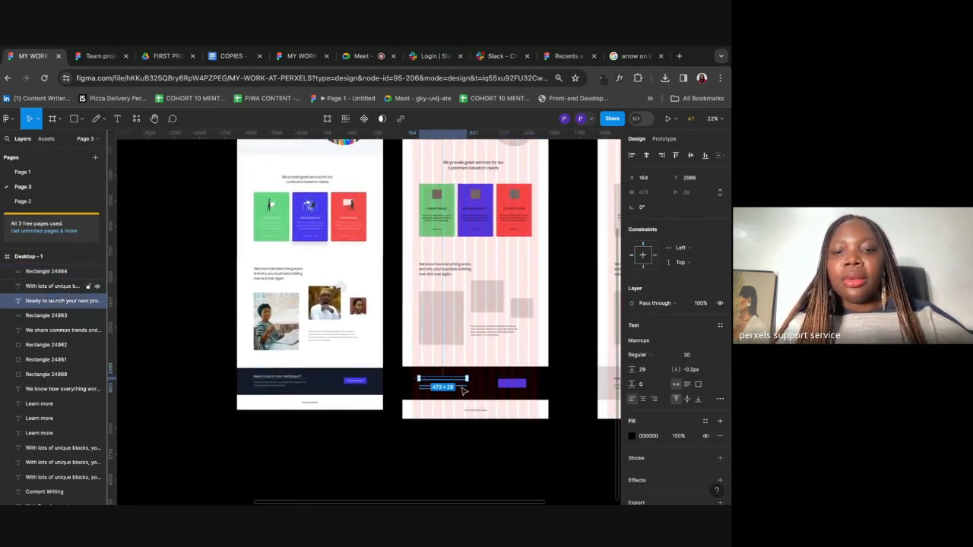
{"action": "left_click", "coordinate": [460, 390], "text": "shift"}
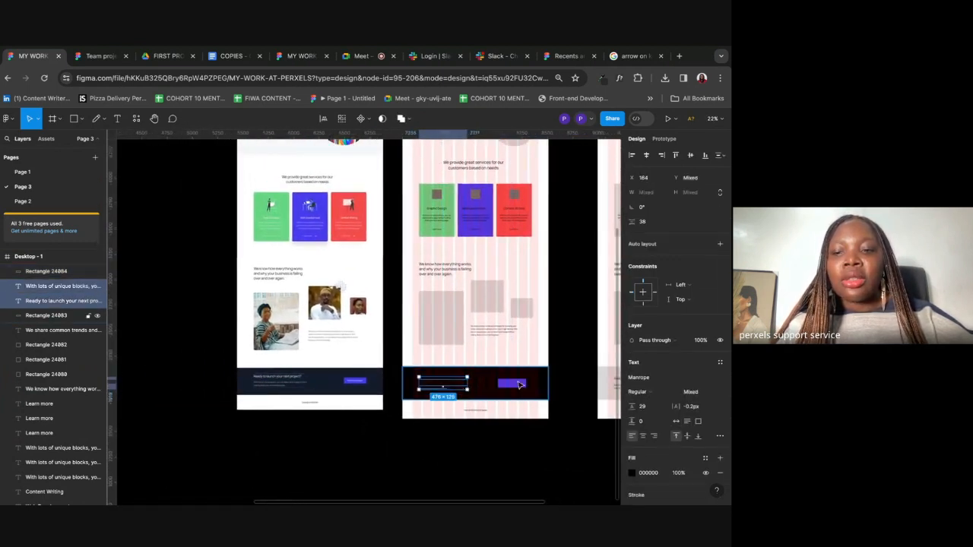
{"action": "left_click", "coordinate": [649, 473]}
{"action": "type", "text": "ffffff"}
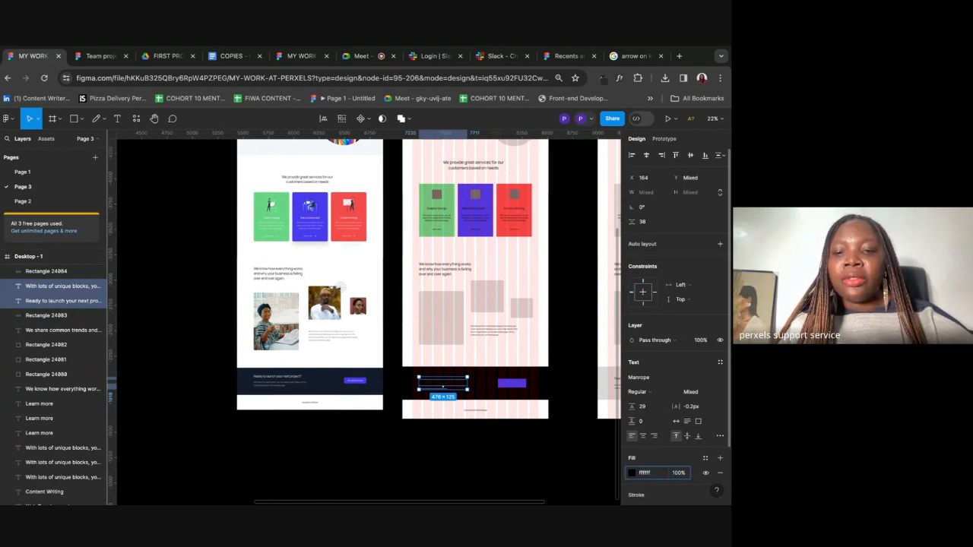
{"action": "key", "text": "Return"}
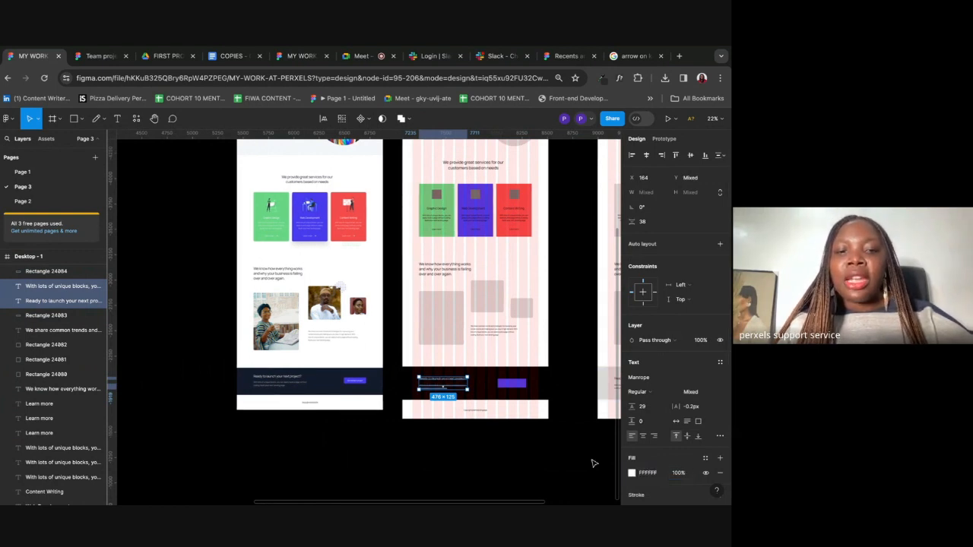
{"action": "left_click", "coordinate": [527, 422]}
Step: Extend the black footer background upward to make the band taller
{"action": "scroll", "coordinate": [528, 422], "scroll_direction": "up", "scroll_amount": 2}
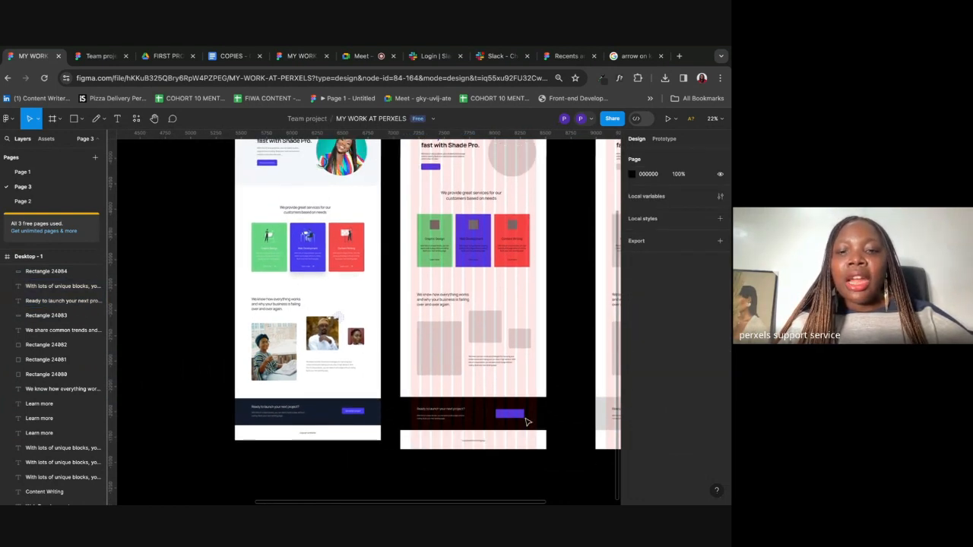
{"action": "left_click", "coordinate": [536, 412]}
{"action": "left_click_drag", "start_coordinate": [531, 395], "coordinate": [532, 393]}
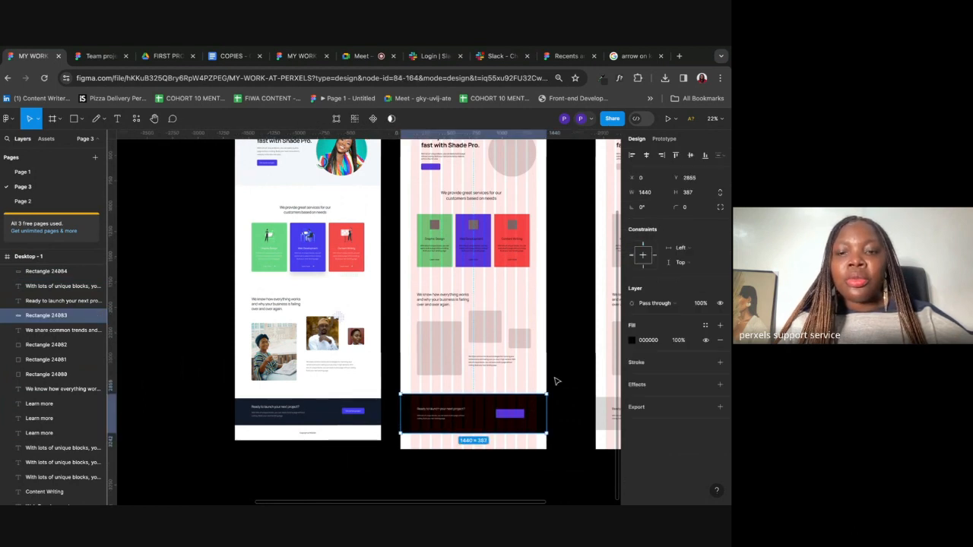
{"action": "left_click", "coordinate": [556, 380]}
{"action": "scroll", "coordinate": [556, 381], "scroll_direction": "down", "scroll_amount": 3}
{"action": "scroll", "coordinate": [489, 240], "scroll_direction": "up", "scroll_amount": 5}
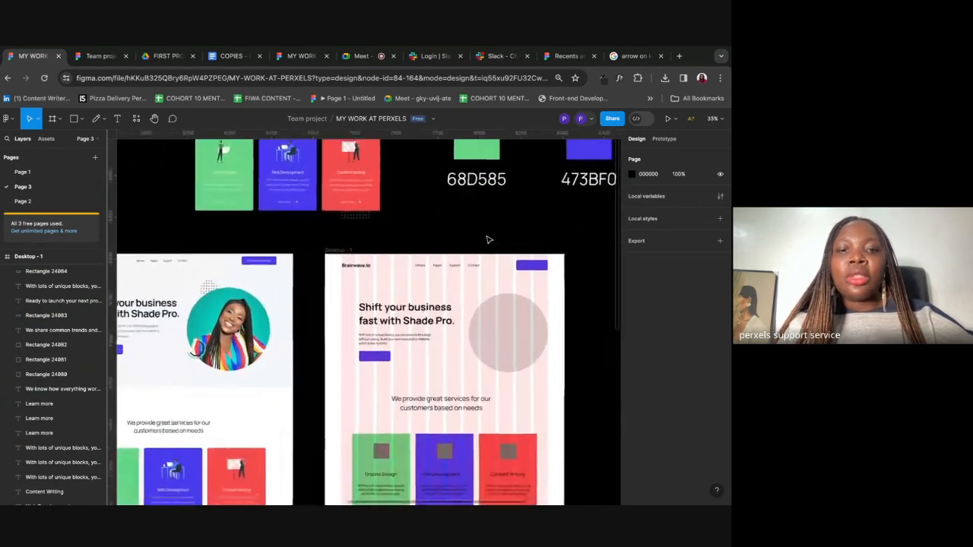
{"action": "scroll", "coordinate": [489, 239], "scroll_direction": "down", "scroll_amount": 2}
{"action": "scroll", "coordinate": [489, 239], "scroll_direction": "down", "scroll_amount": 3}
{"action": "scroll", "coordinate": [489, 240], "scroll_direction": "left", "scroll_amount": 2}
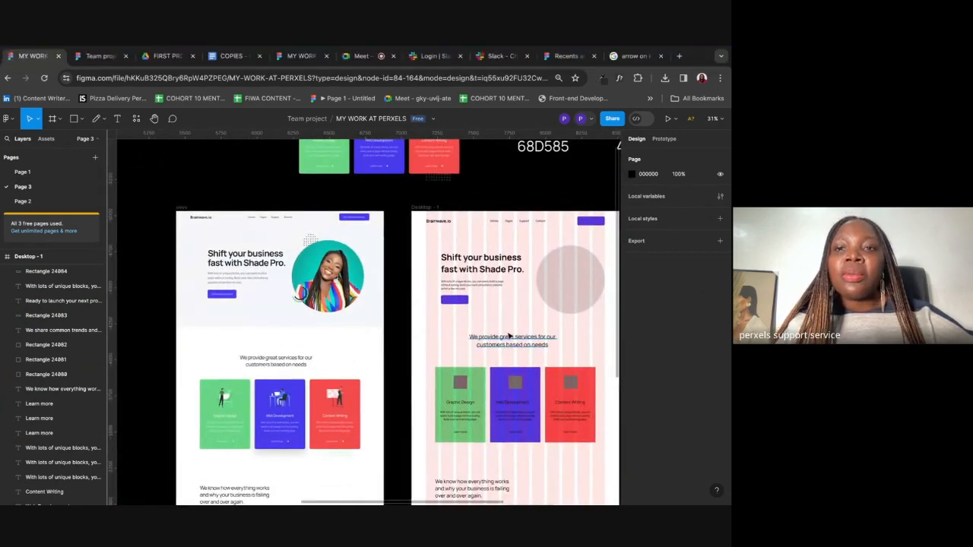
{"action": "scroll", "coordinate": [591, 267], "scroll_direction": "right", "scroll_amount": 2}
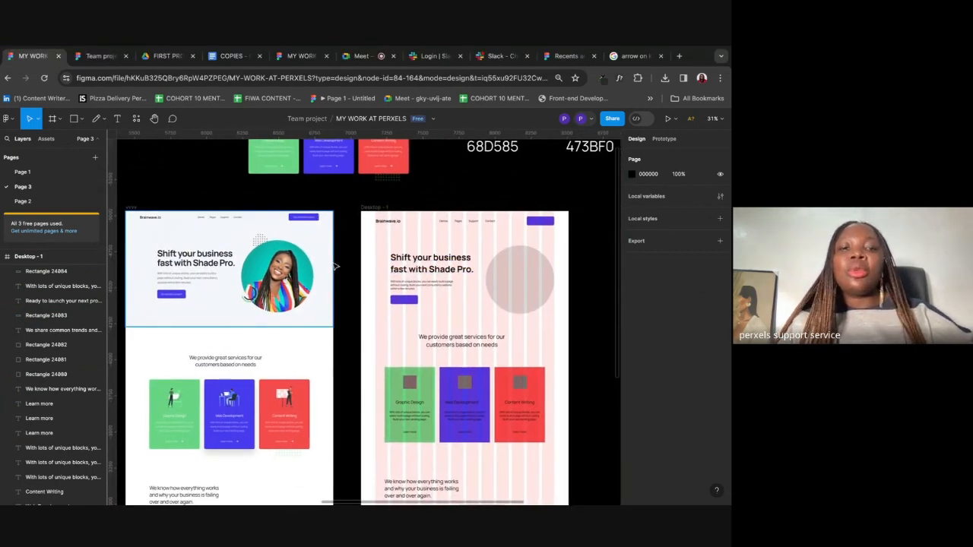
Step: Open Unsplash in a new tab and search for 'african woman' photos
{"action": "left_click", "coordinate": [679, 58]}
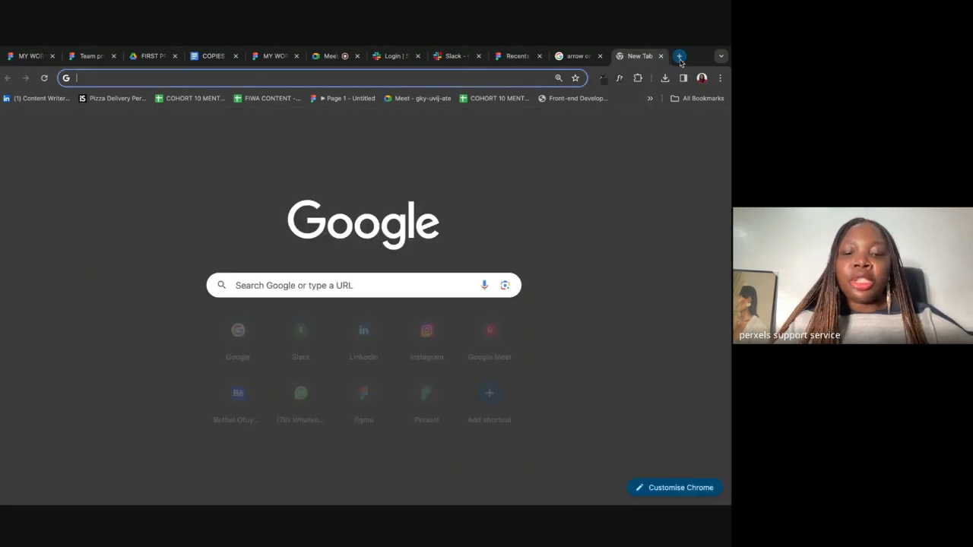
{"action": "type", "text": "unspla"}
{"action": "key", "text": "Return"}
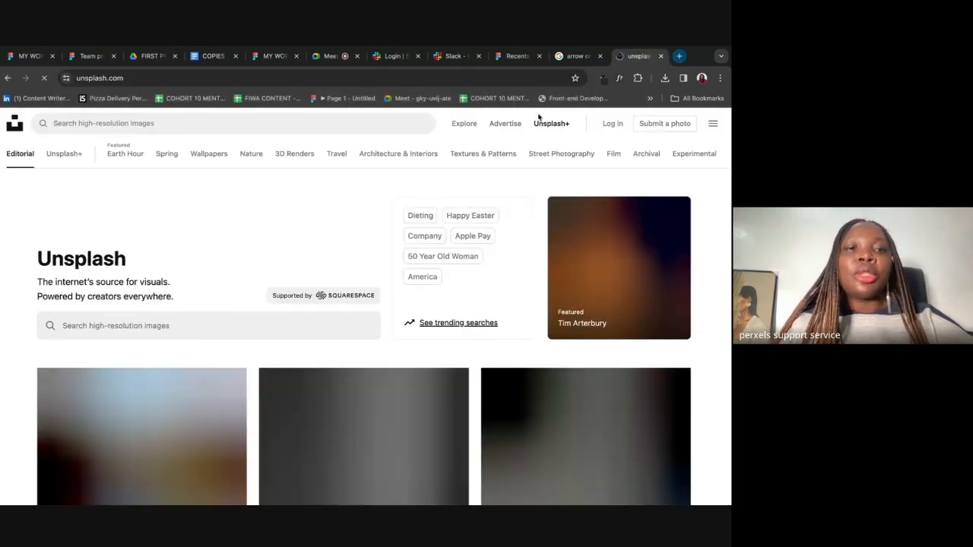
{"action": "left_click", "coordinate": [114, 124]}
{"action": "type", "text": "african woman"}
{"action": "key", "text": "Return"}
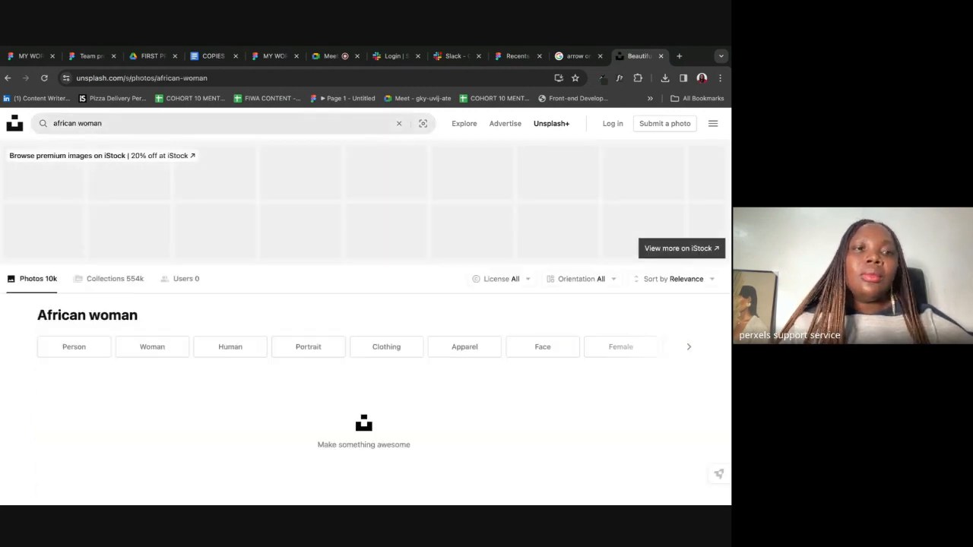
Step: Download the free photo of the smiling woman in a white blazer beside the wooden door
{"action": "scroll", "coordinate": [177, 347], "scroll_direction": "down", "scroll_amount": 5}
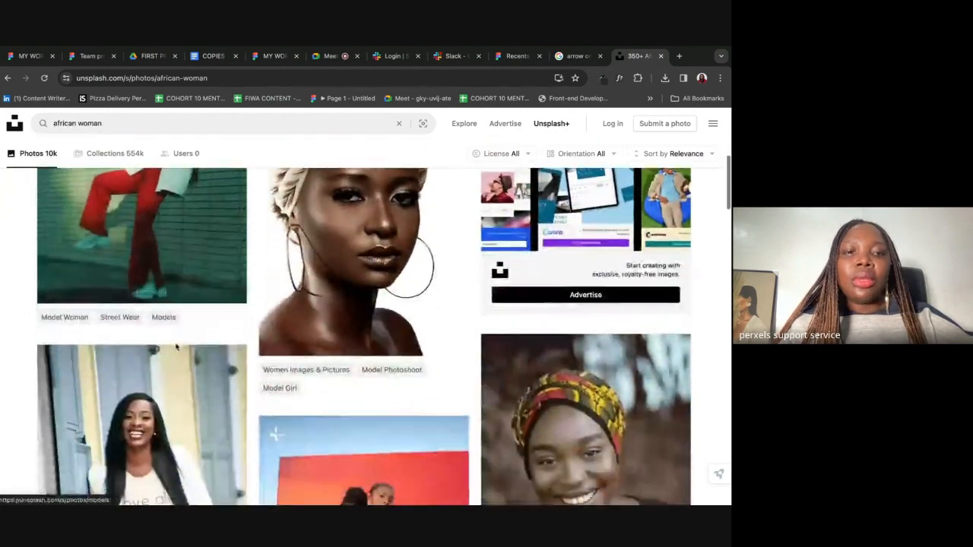
{"action": "scroll", "coordinate": [177, 347], "scroll_direction": "down", "scroll_amount": 3}
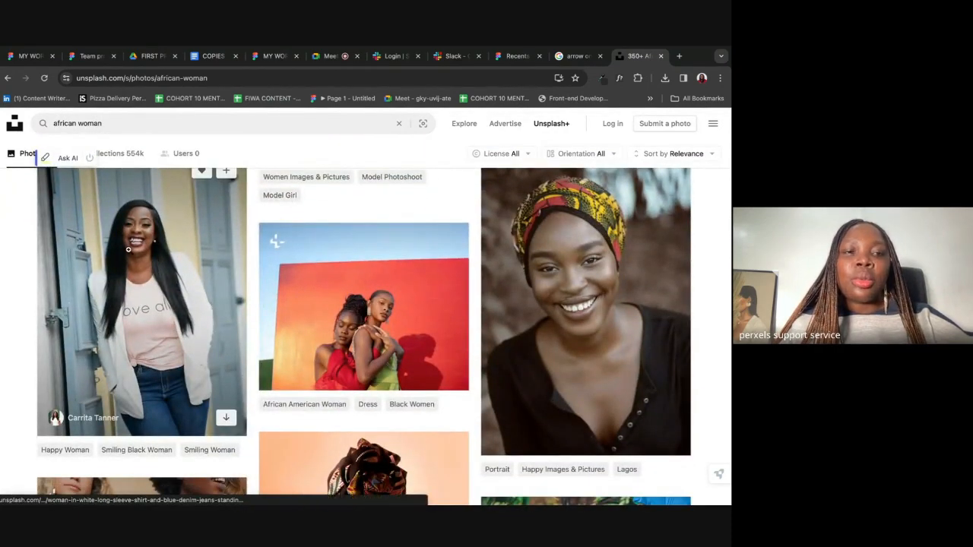
{"action": "left_click", "coordinate": [128, 249]}
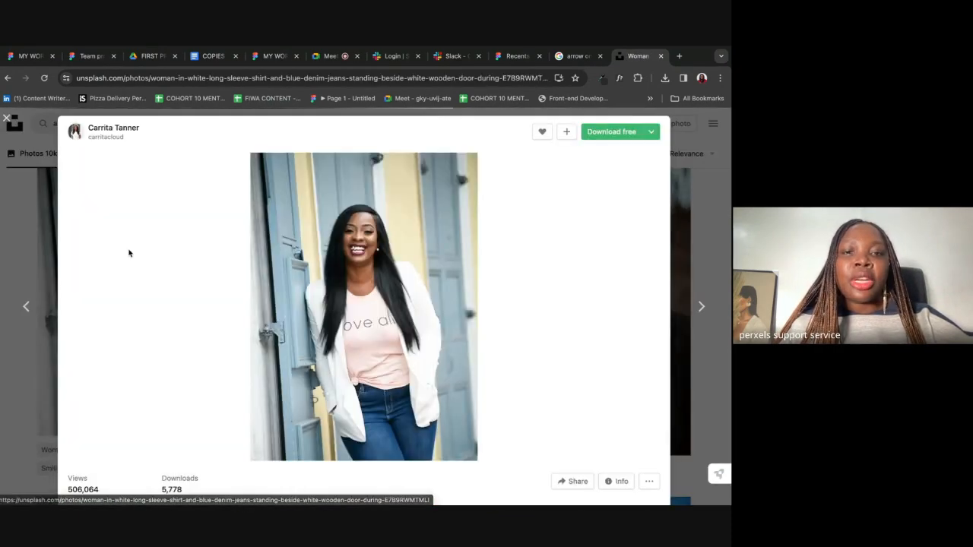
{"action": "left_click", "coordinate": [612, 133]}
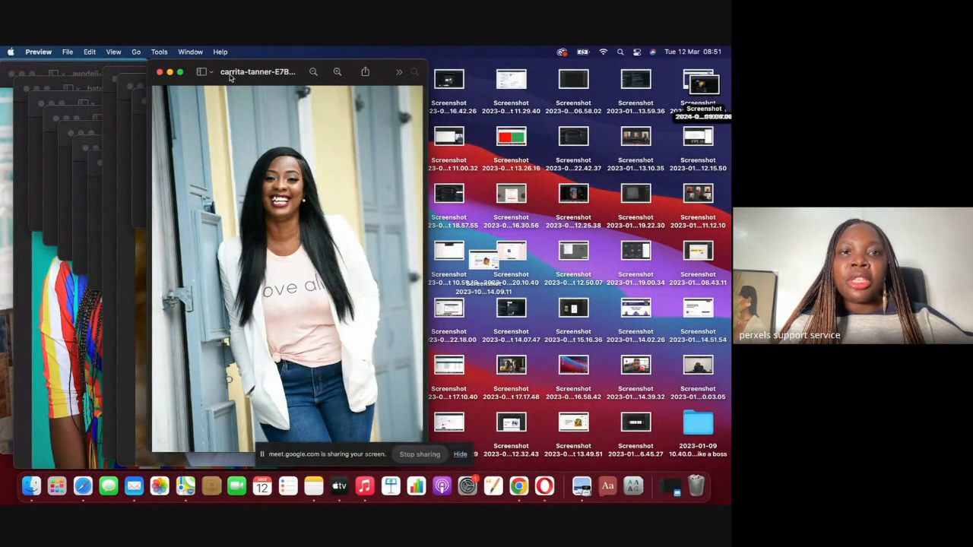
Step: Leave Preview and bring the browser with the Figma wireframe back to the front
{"action": "left_click", "coordinate": [519, 485]}
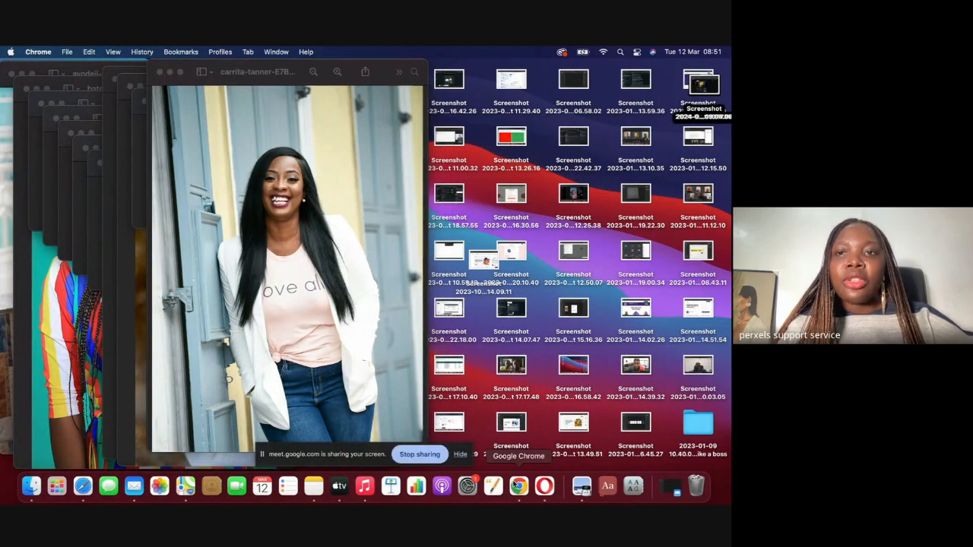
{"action": "key", "text": "ctrl+Left"}
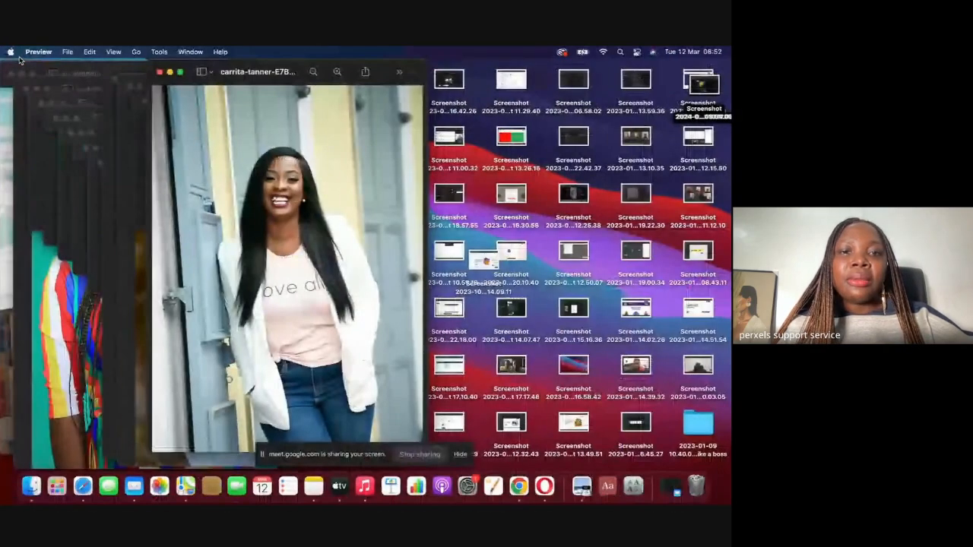
{"action": "left_click", "coordinate": [519, 485]}
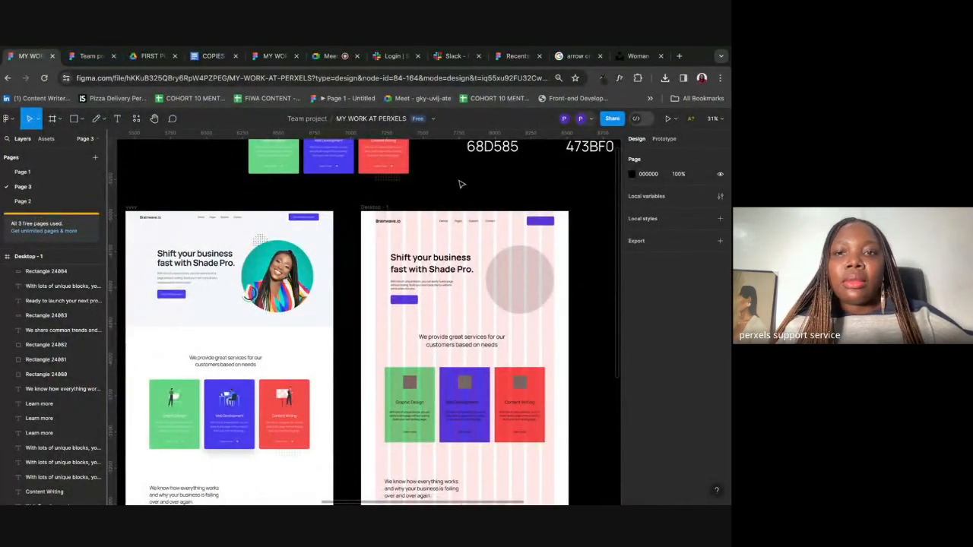
Step: Place the downloaded woman-by-the-door photo into the hero circle, then undo the fill
{"action": "left_click", "coordinate": [531, 276]}
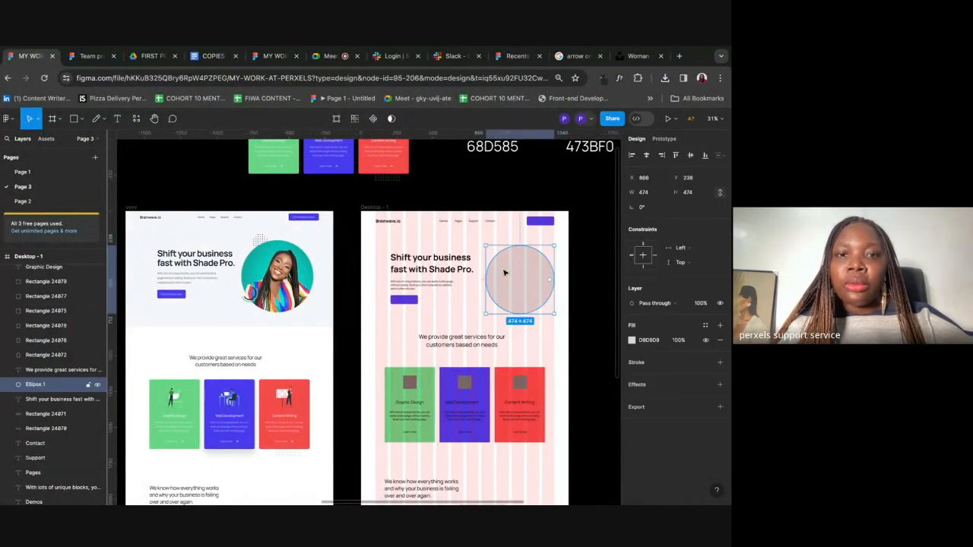
{"action": "left_click", "coordinate": [81, 118]}
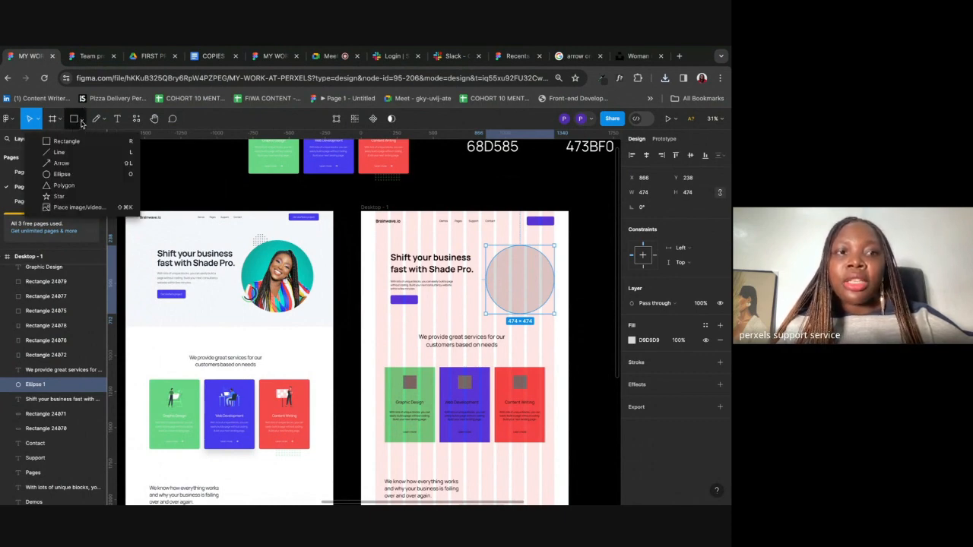
{"action": "left_click", "coordinate": [65, 210]}
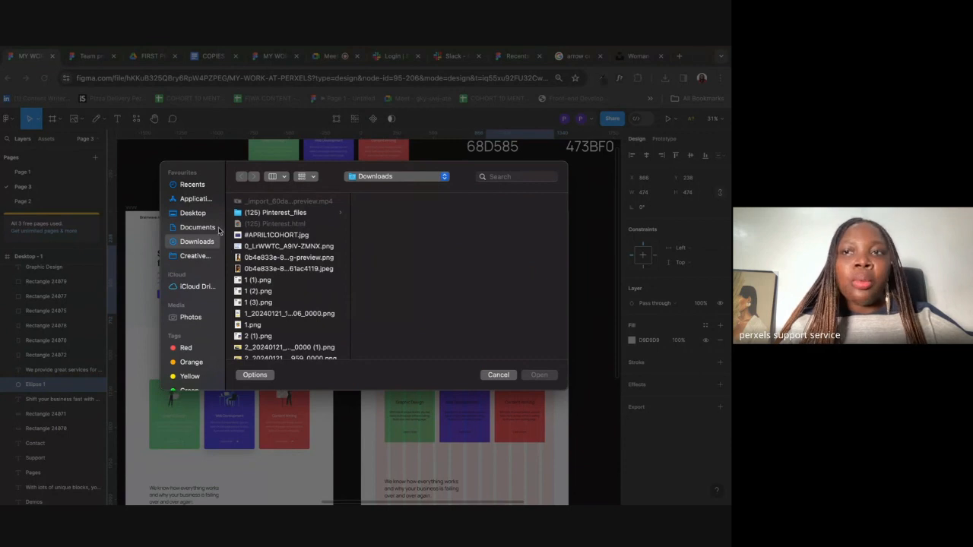
{"action": "left_click", "coordinate": [192, 185]}
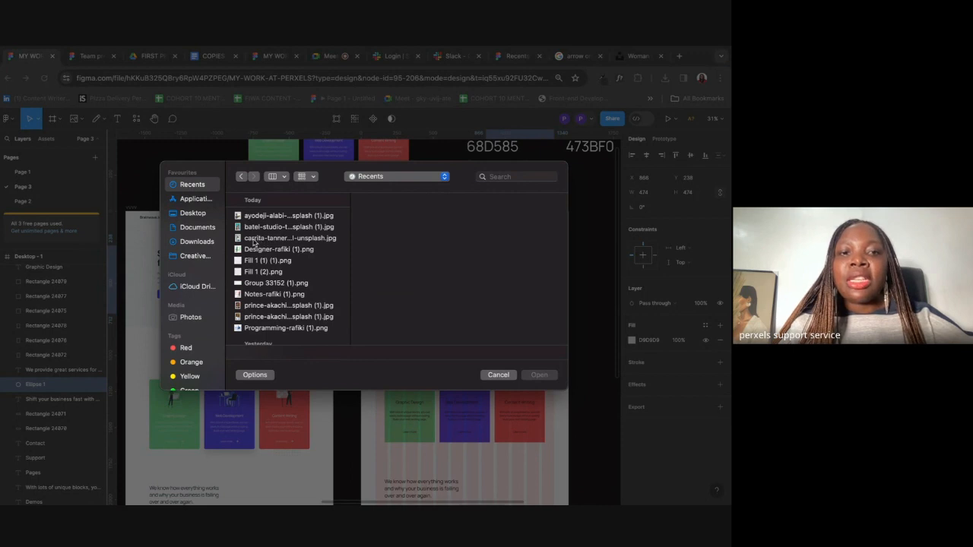
{"action": "left_click", "coordinate": [254, 239]}
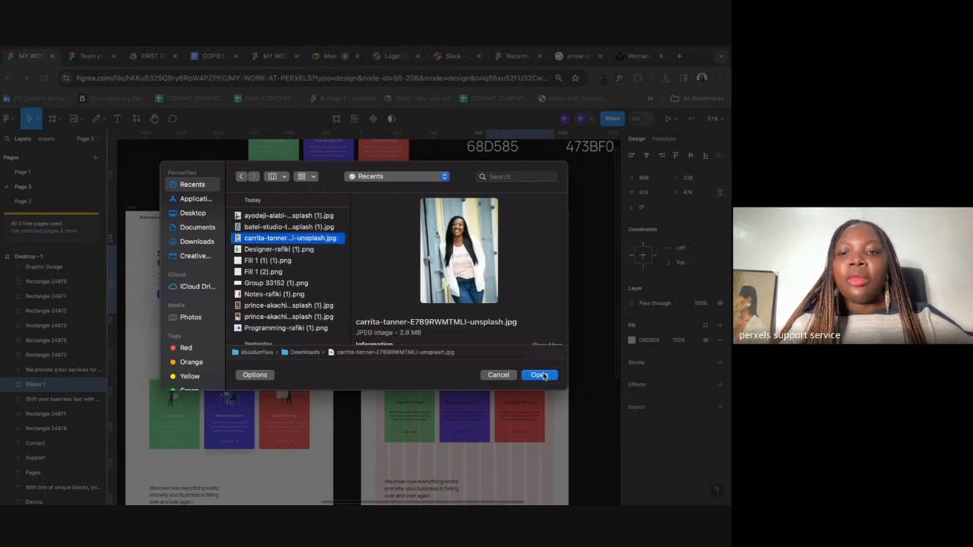
{"action": "left_click", "coordinate": [540, 376]}
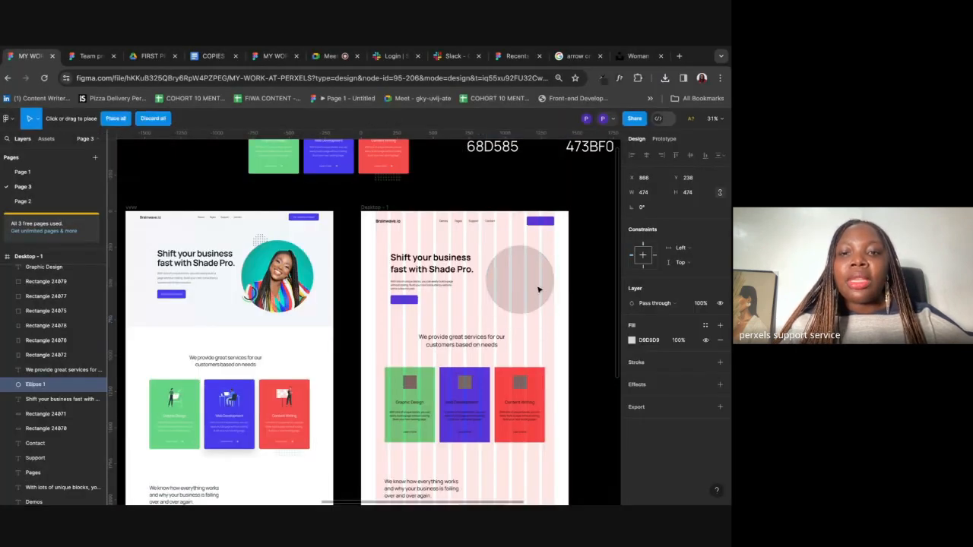
{"action": "left_click", "coordinate": [515, 275]}
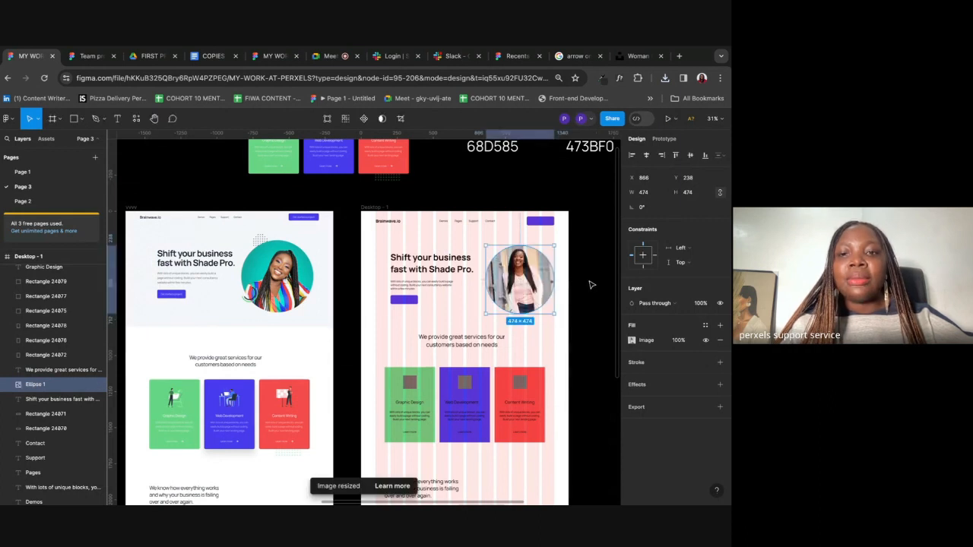
{"action": "left_click", "coordinate": [588, 283]}
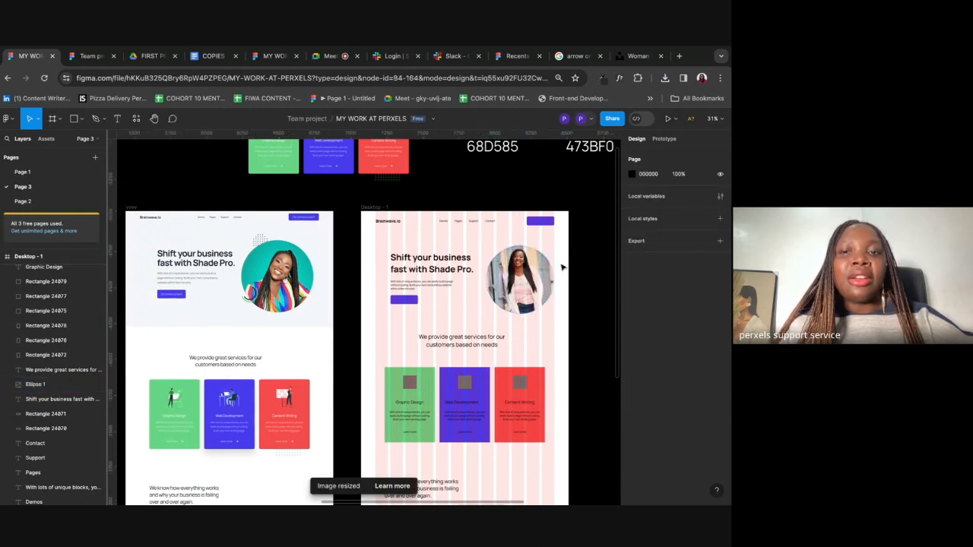
{"action": "key", "text": "super+z"}
{"action": "key", "text": "super+z"}
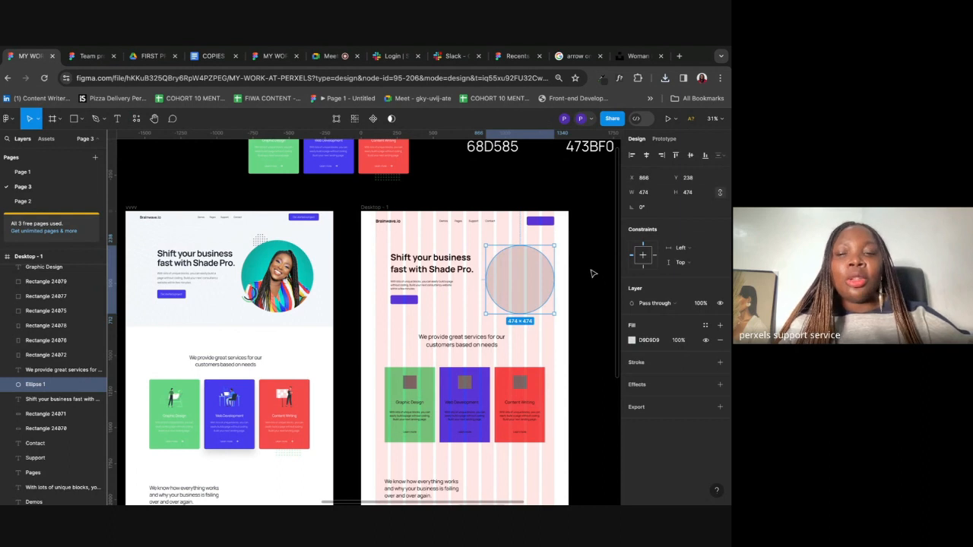
{"action": "left_click", "coordinate": [593, 273]}
Step: Refill the hero circle with the woman-by-the-door photo from Recents and review the hero section
{"action": "left_click", "coordinate": [501, 267]}
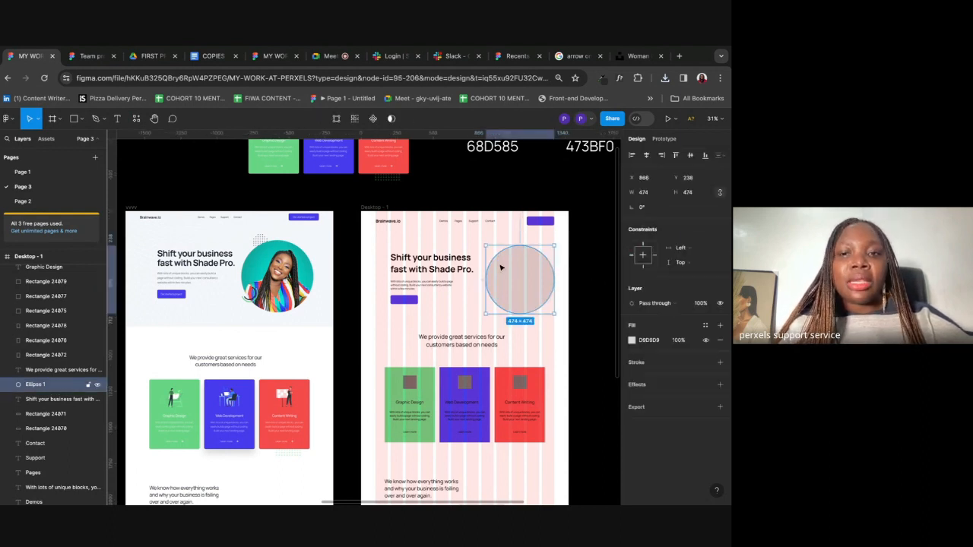
{"action": "left_click", "coordinate": [82, 118]}
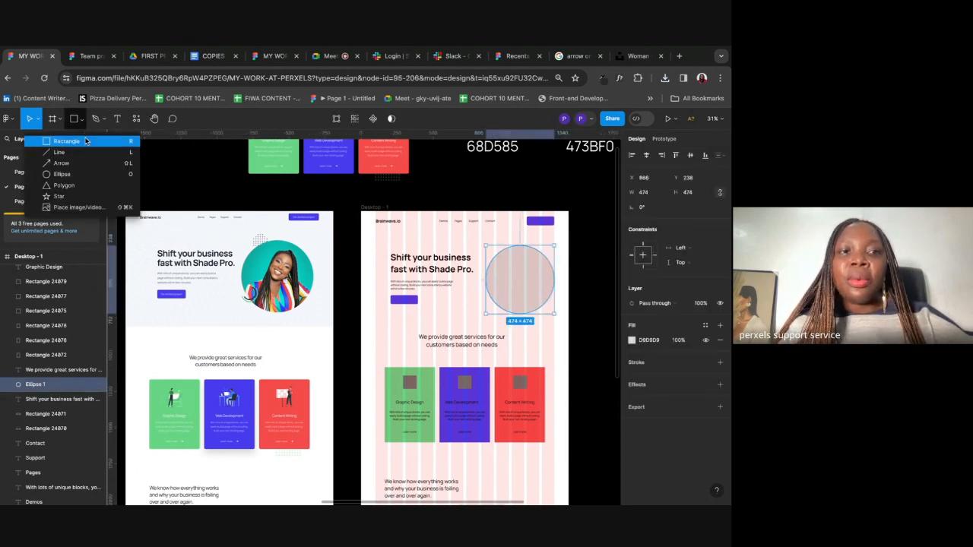
{"action": "left_click", "coordinate": [84, 208]}
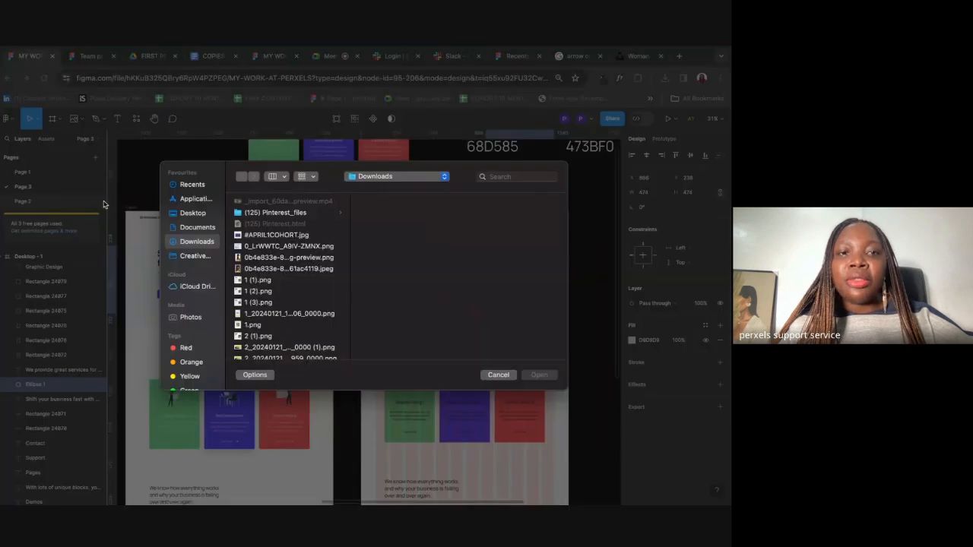
{"action": "left_click", "coordinate": [192, 186]}
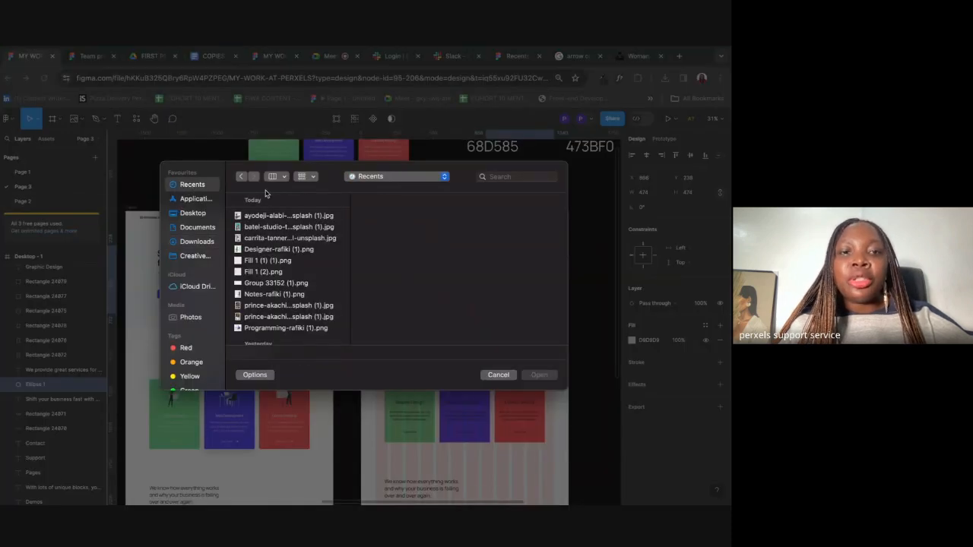
{"action": "left_click", "coordinate": [270, 238]}
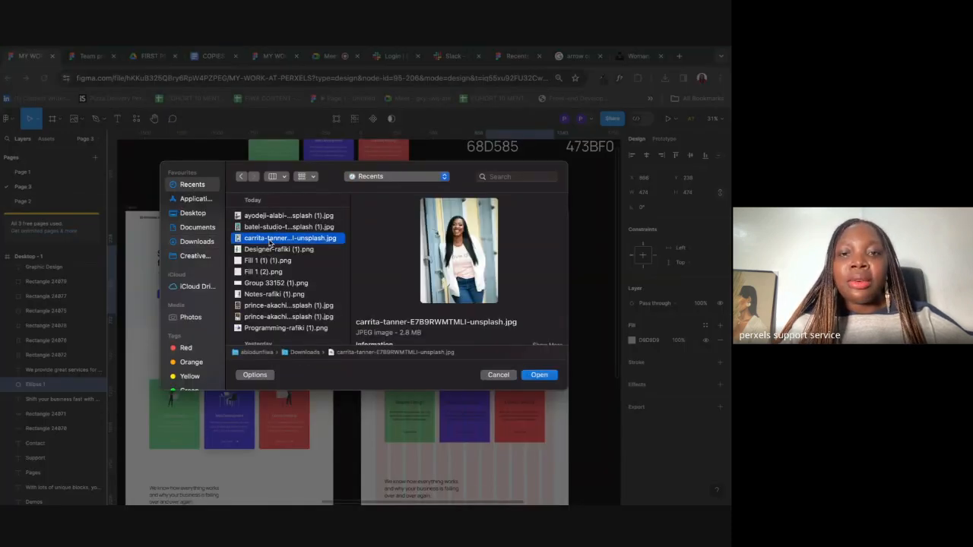
{"action": "left_click", "coordinate": [539, 376]}
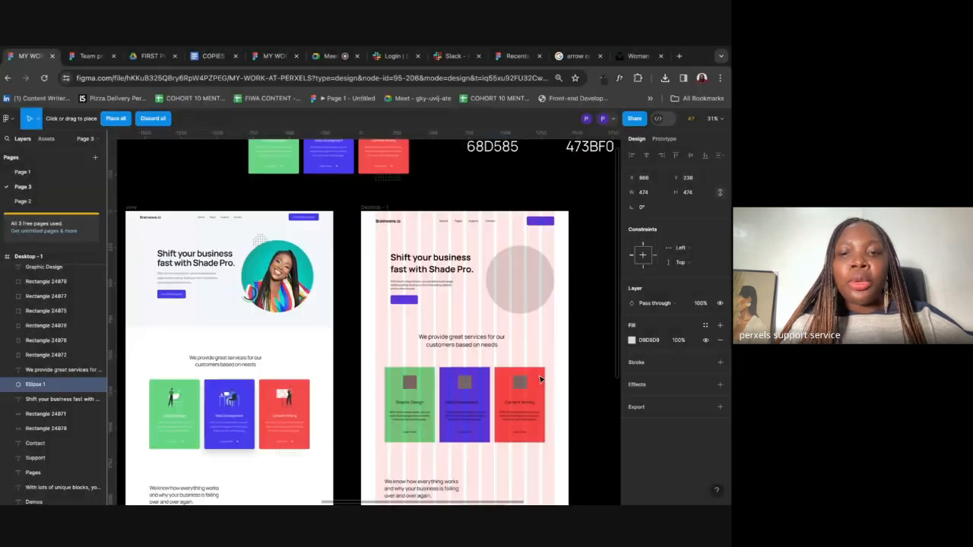
{"action": "left_click", "coordinate": [570, 266]}
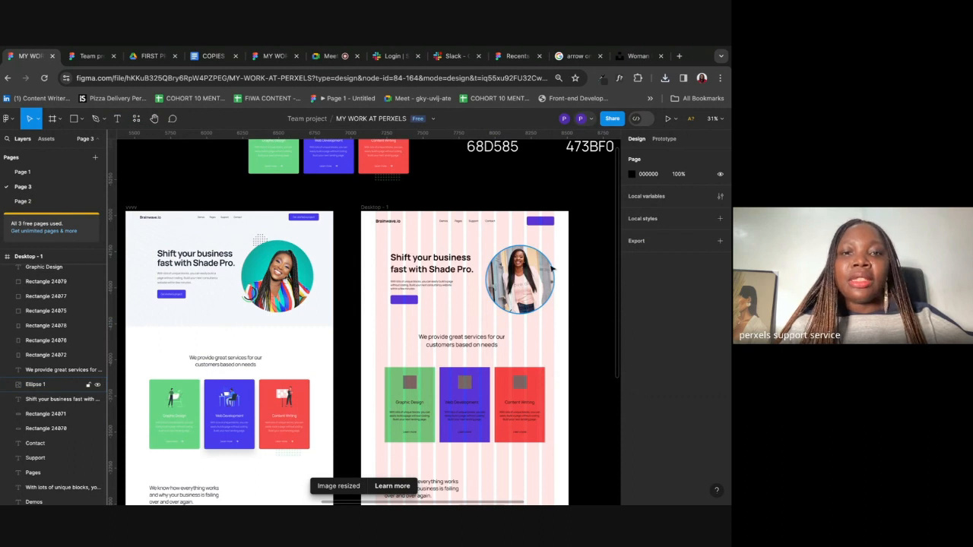
{"action": "scroll", "coordinate": [554, 268], "scroll_direction": "down", "scroll_amount": 3}
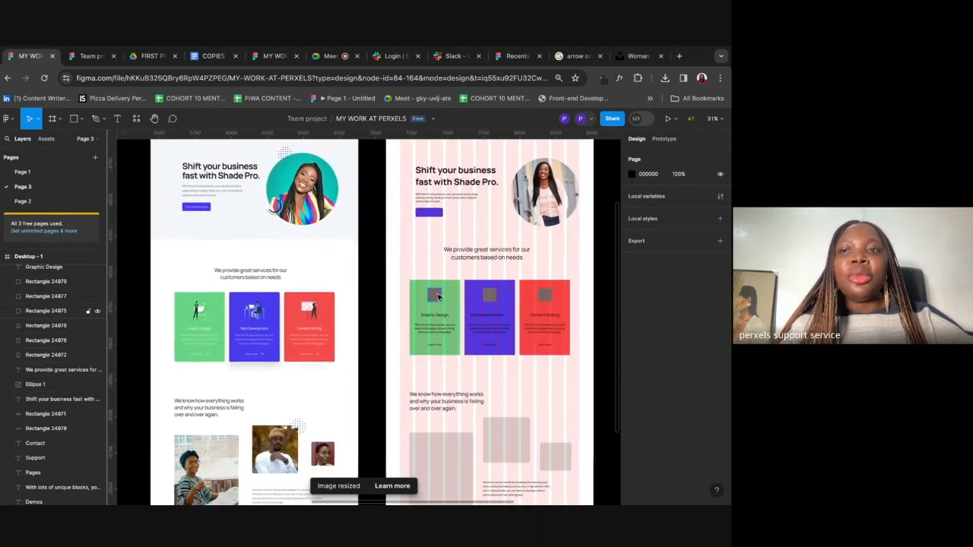
{"action": "scroll", "coordinate": [528, 285], "scroll_direction": "down", "scroll_amount": 3}
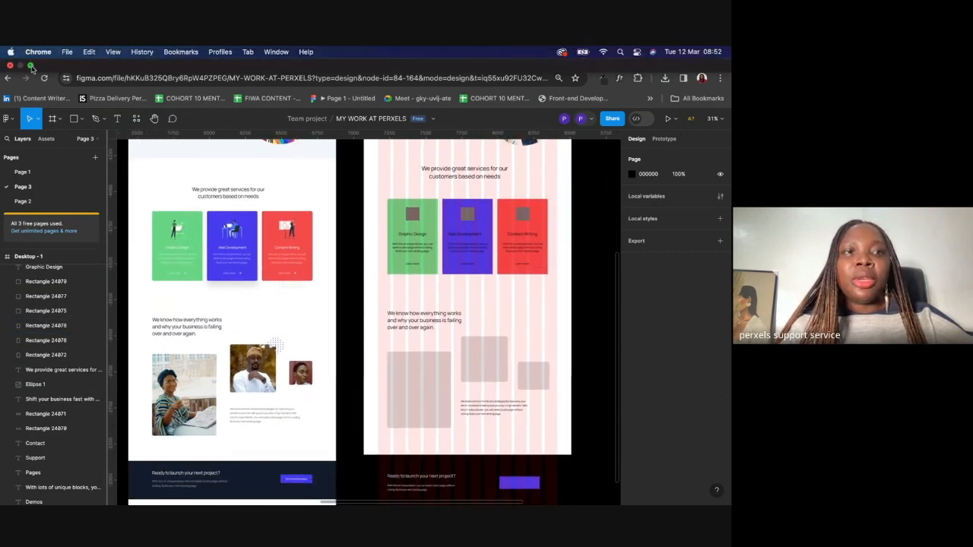
{"action": "mouse_move", "coordinate": [31, 67]}
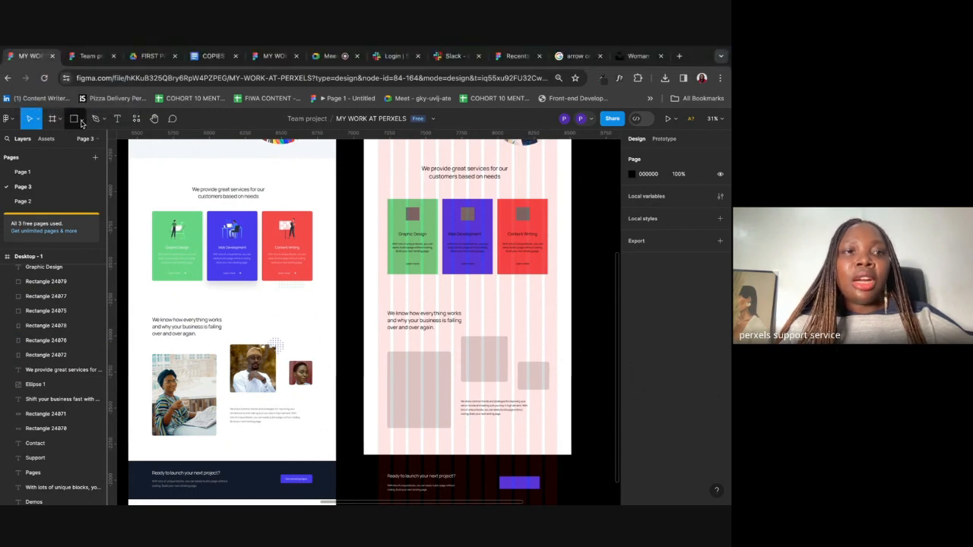
{"action": "left_click", "coordinate": [81, 122]}
Step: Browse the saved images in Drive's FIRST PROJECT PICTURES folder, then return to Figma
{"action": "left_click", "coordinate": [137, 58]}
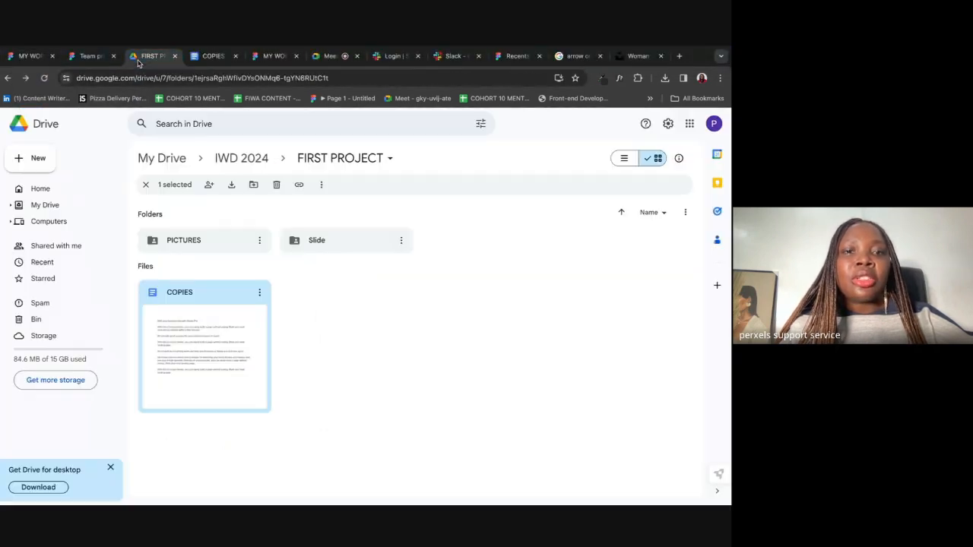
{"action": "double_click", "coordinate": [232, 242]}
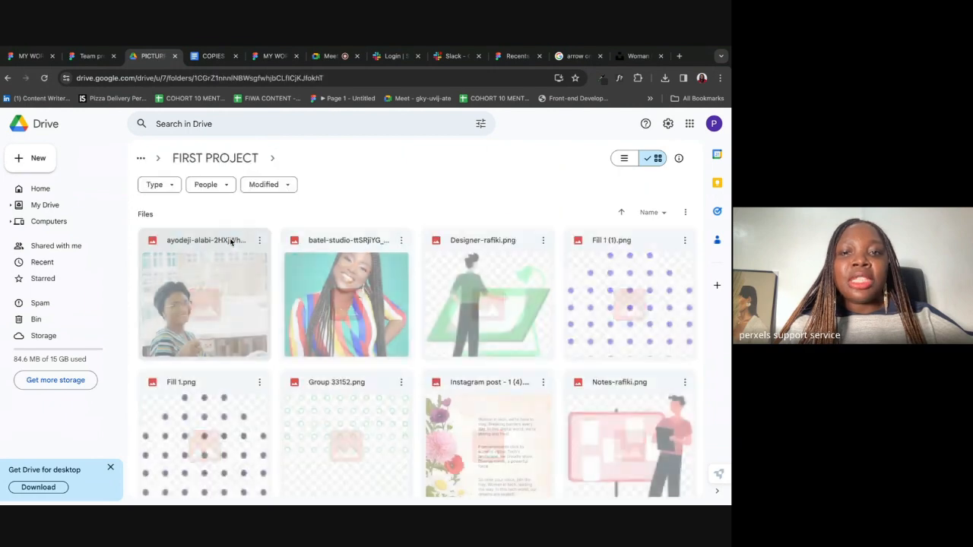
{"action": "scroll", "coordinate": [451, 428], "scroll_direction": "down", "scroll_amount": 3}
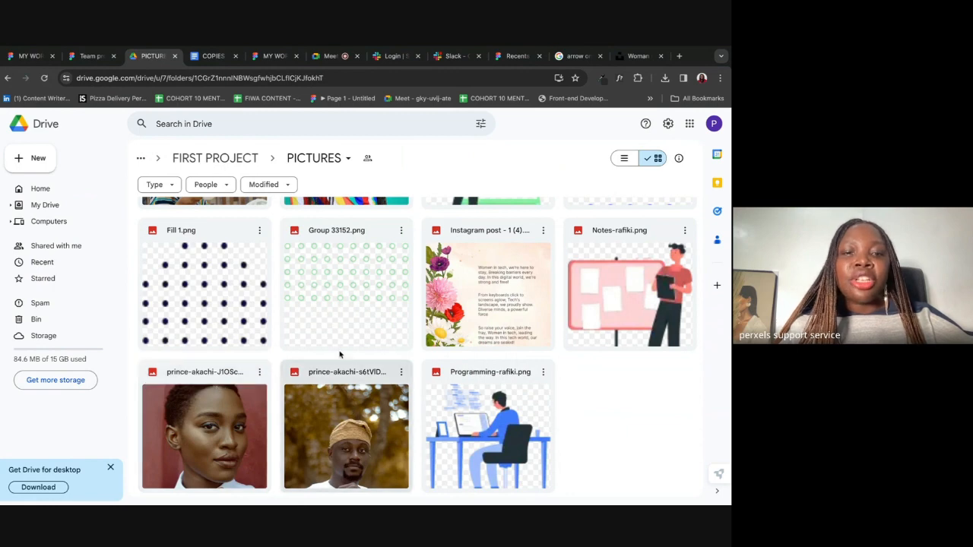
{"action": "left_click", "coordinate": [29, 56]}
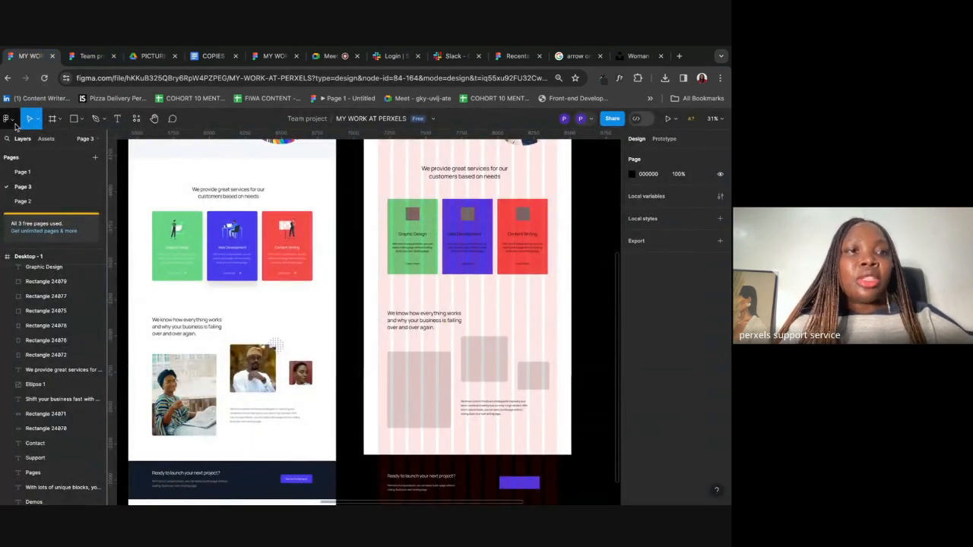
Step: Place the woman's portrait JPG into the small grey placeholder beside the 'We know how everything works' text
{"action": "left_click", "coordinate": [83, 119]}
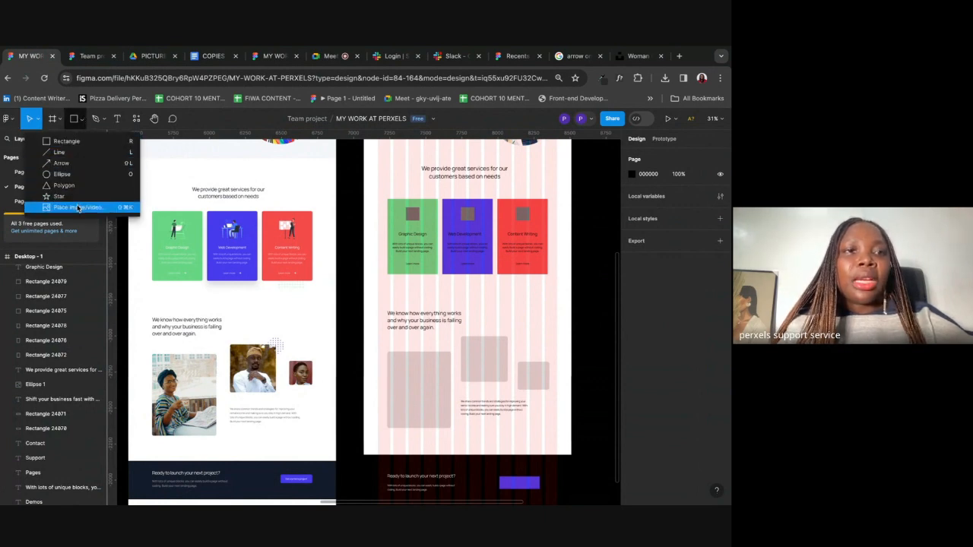
{"action": "left_click", "coordinate": [77, 209]}
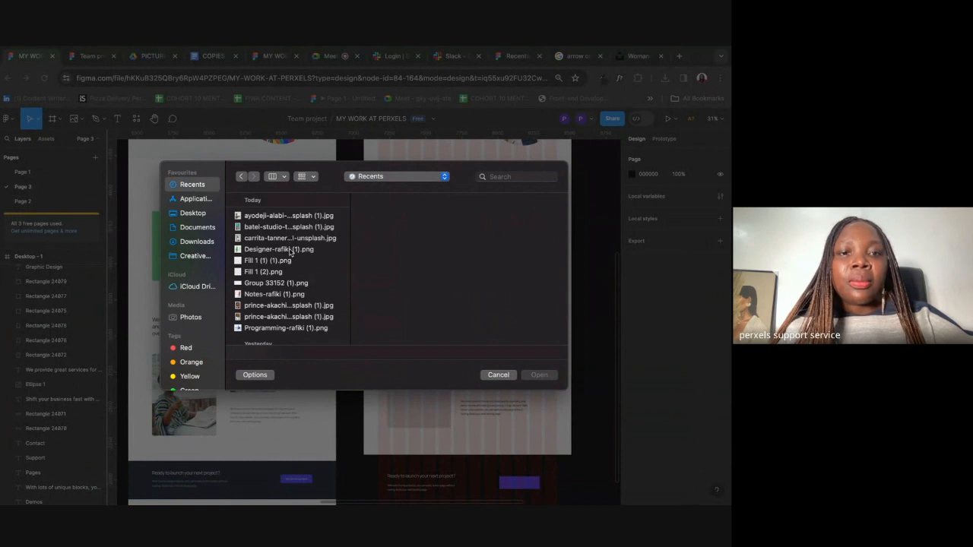
{"action": "left_click", "coordinate": [283, 305]}
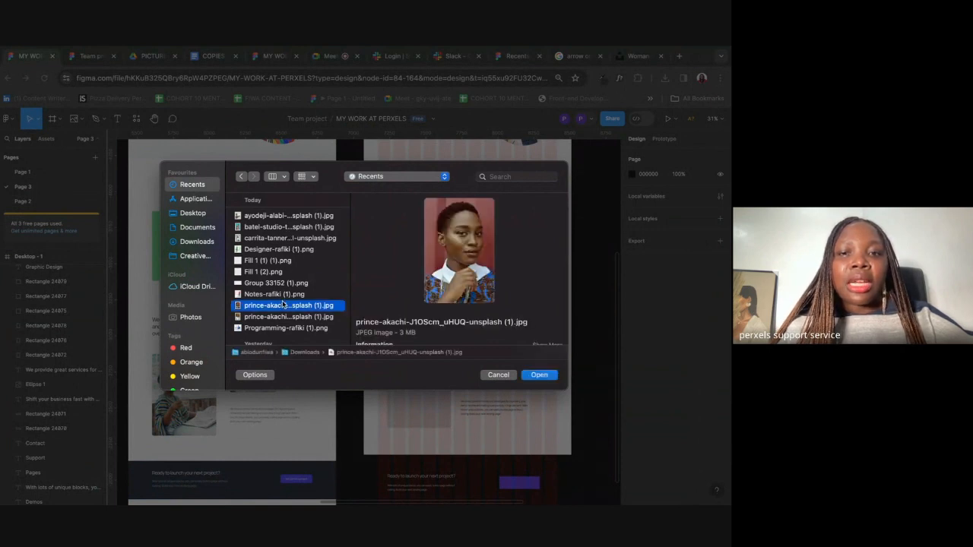
{"action": "left_click", "coordinate": [540, 376]}
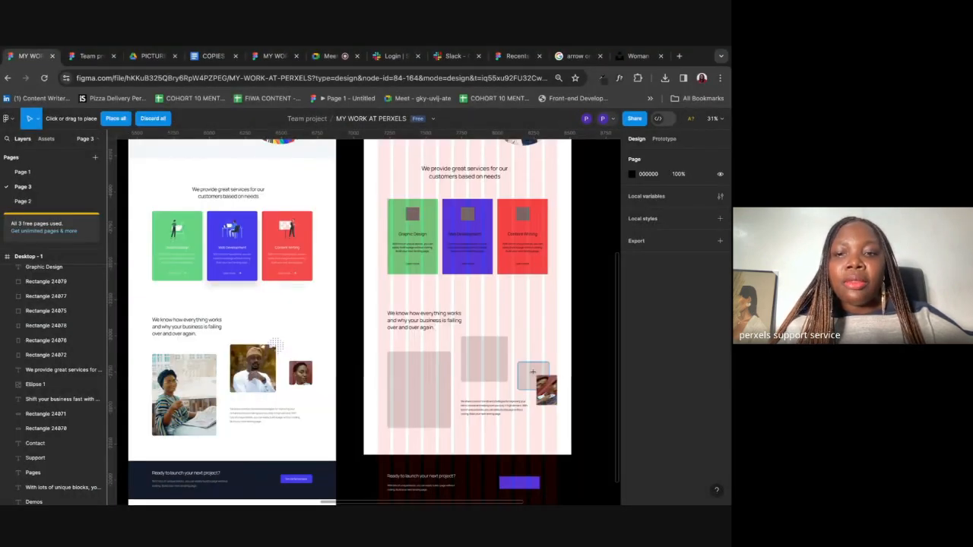
{"action": "left_click", "coordinate": [532, 371]}
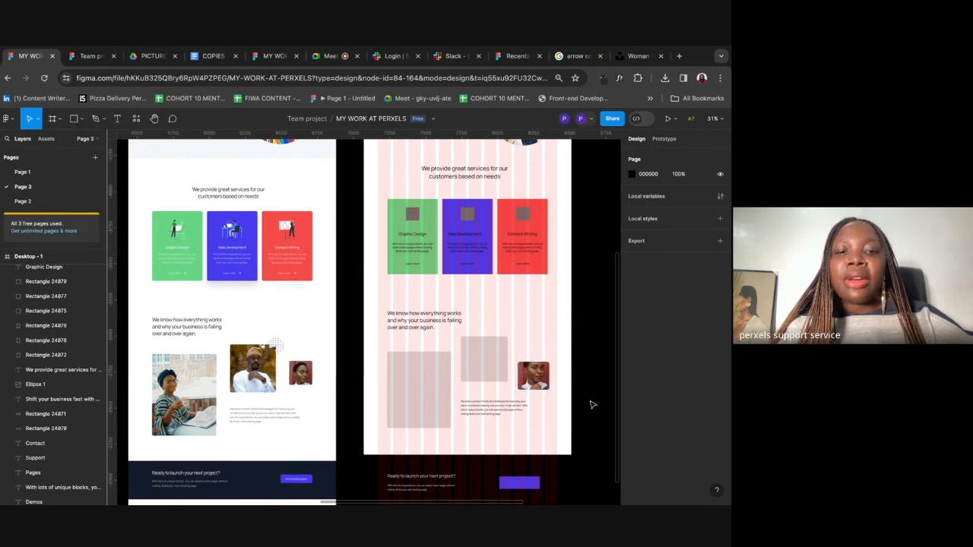
{"action": "scroll", "coordinate": [593, 401], "scroll_direction": "up", "scroll_amount": 10}
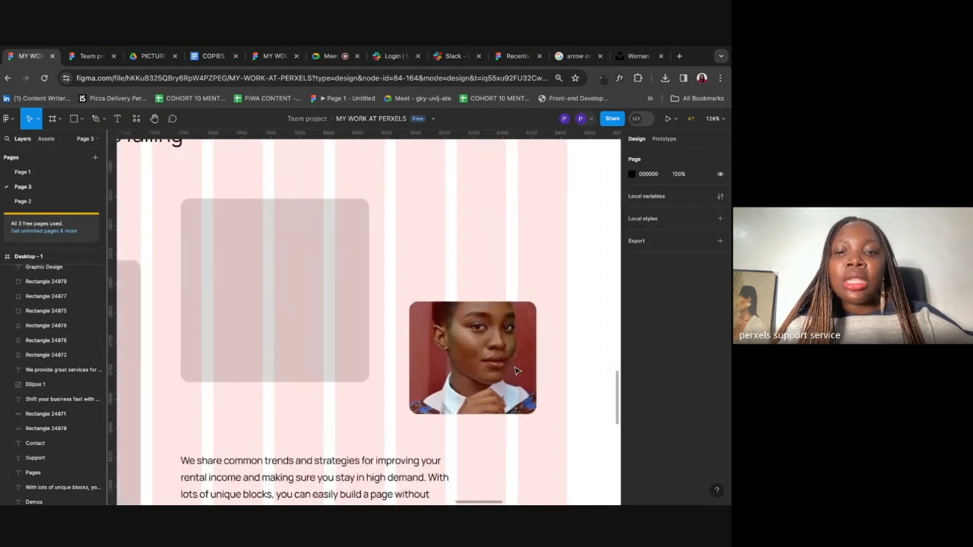
Step: Switch the portrait image's fill scaling mode to Crop
{"action": "left_click", "coordinate": [484, 328]}
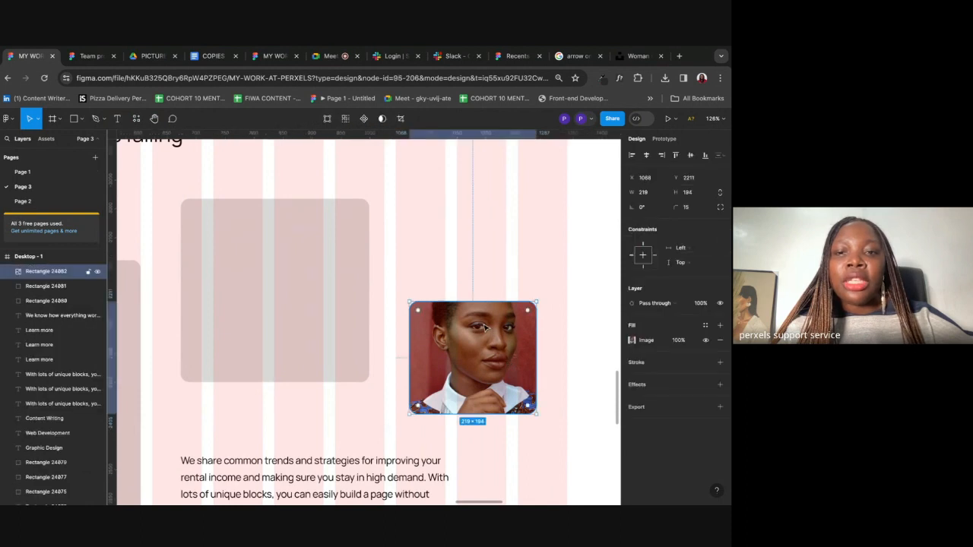
{"action": "left_click", "coordinate": [632, 342]}
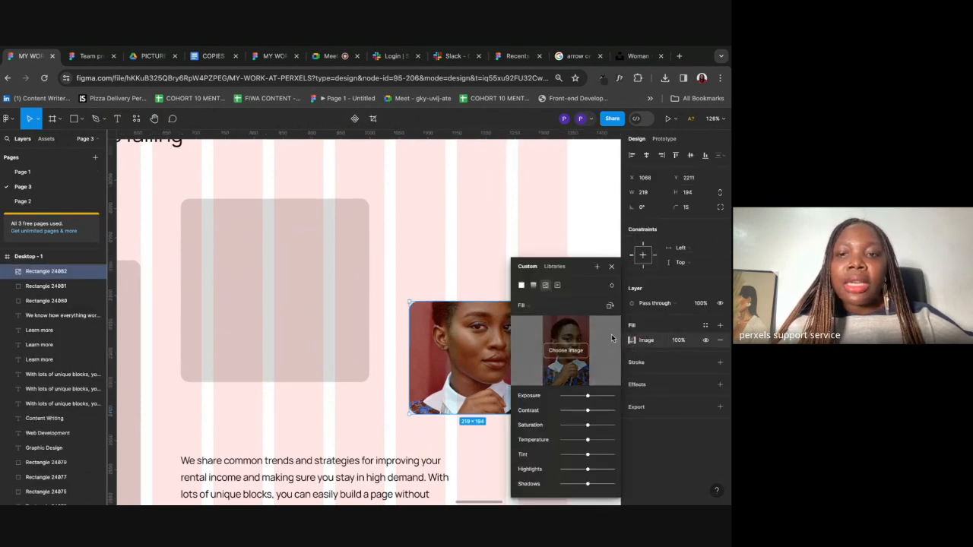
{"action": "left_click", "coordinate": [540, 307]}
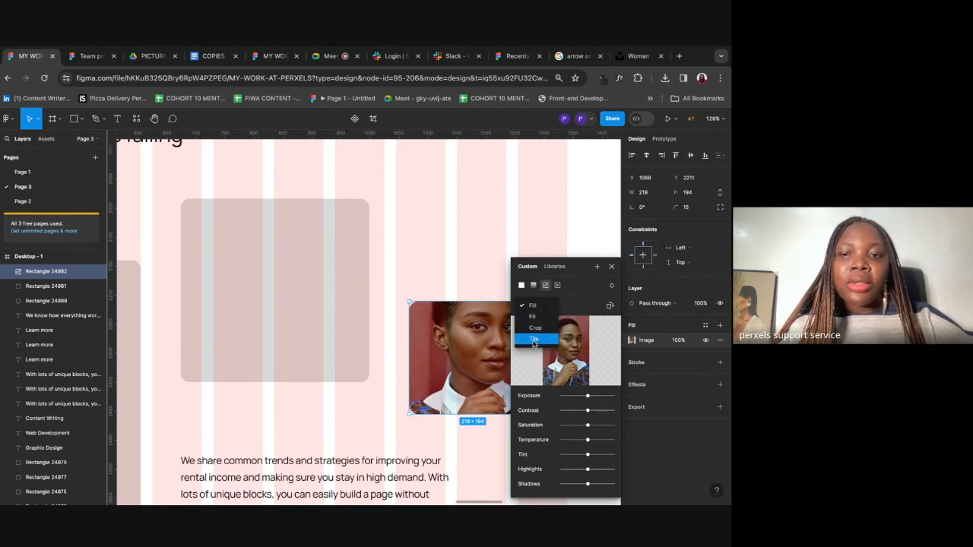
{"action": "left_click", "coordinate": [537, 327]}
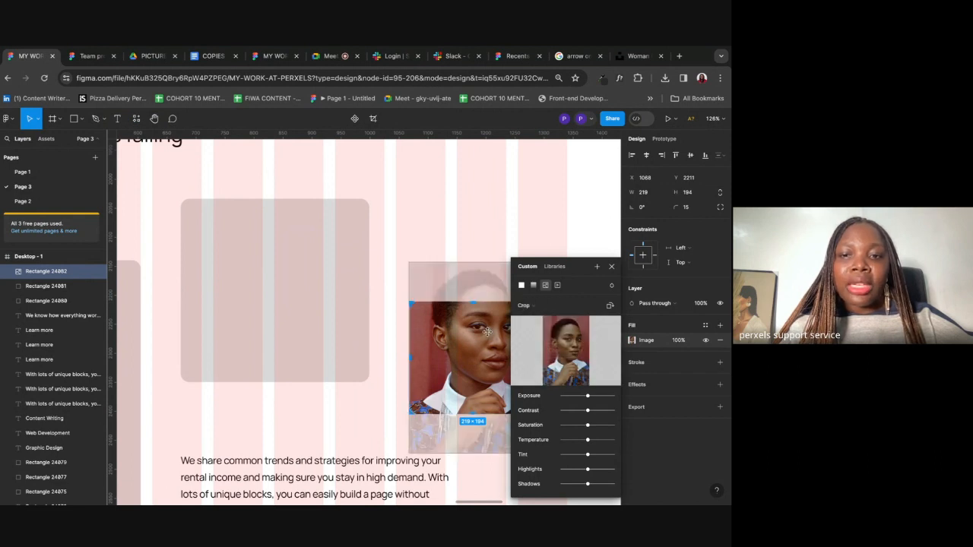
Step: Shift and resize the photo inside the 219×194 box until her face is neatly framed
{"action": "left_click_drag", "start_coordinate": [482, 355], "coordinate": [482, 362]}
{"action": "scroll", "coordinate": [482, 364], "scroll_direction": "right", "scroll_amount": 5}
{"action": "scroll", "coordinate": [482, 363], "scroll_direction": "down", "scroll_amount": 4}
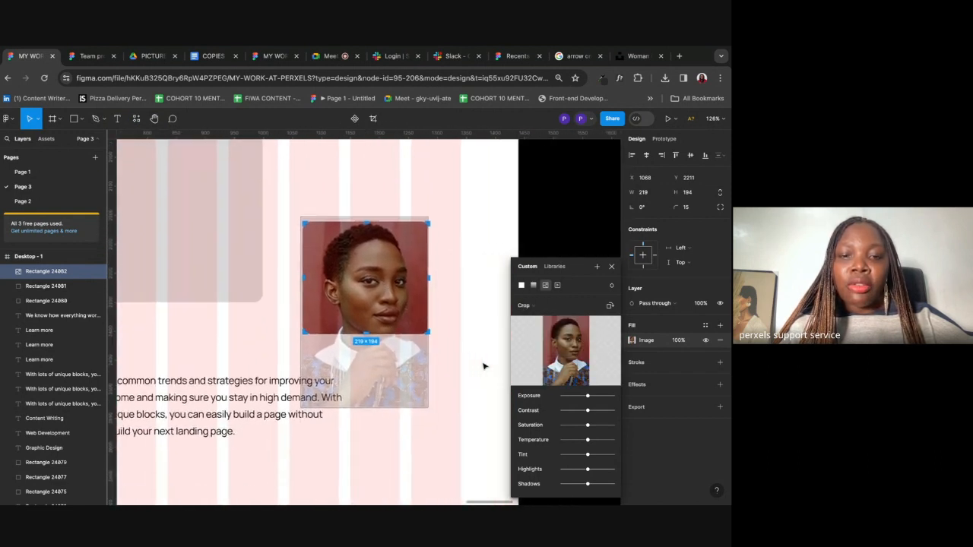
{"action": "left_click_drag", "start_coordinate": [423, 402], "coordinate": [395, 376]}
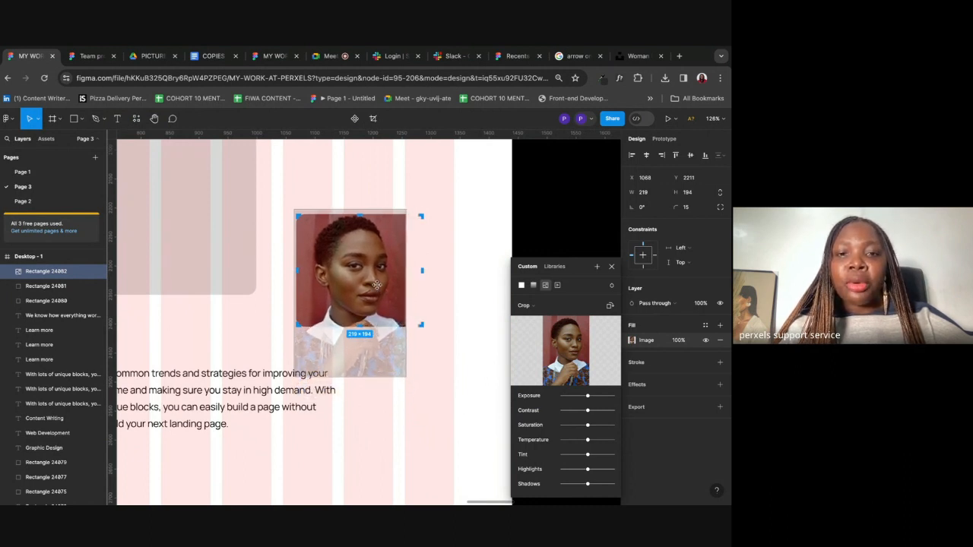
{"action": "left_click_drag", "start_coordinate": [378, 276], "coordinate": [374, 279]}
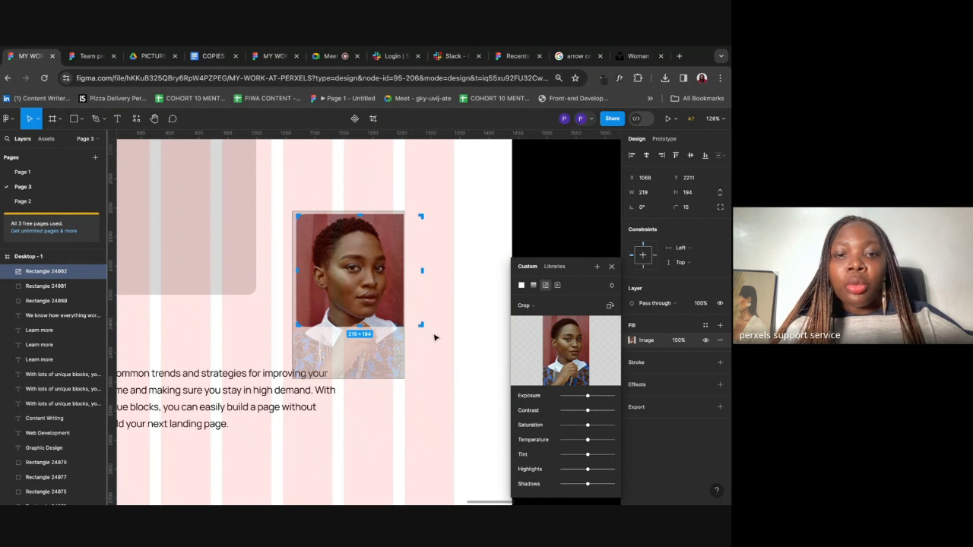
{"action": "mouse_move", "coordinate": [405, 377]}
{"action": "left_mouse_down"}
{"action": "mouse_move", "coordinate": [426, 396]}
{"action": "mouse_move", "coordinate": [419, 384]}
{"action": "left_mouse_up"}
{"action": "left_click_drag", "start_coordinate": [386, 303], "coordinate": [388, 303]}
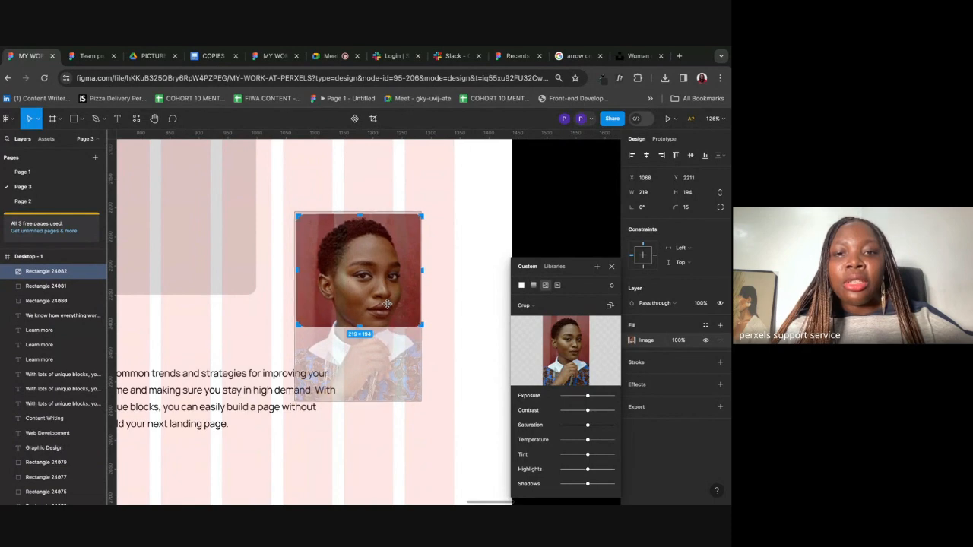
{"action": "left_click", "coordinate": [612, 267]}
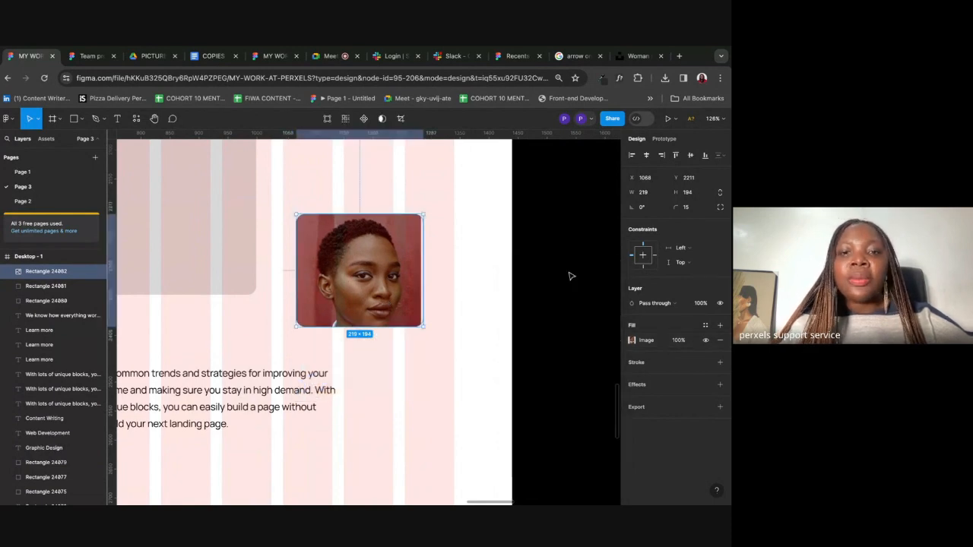
{"action": "left_click", "coordinate": [567, 271]}
{"action": "scroll", "coordinate": [502, 263], "scroll_direction": "down", "scroll_amount": 3}
{"action": "scroll", "coordinate": [502, 263], "scroll_direction": "left", "scroll_amount": 2}
{"action": "scroll", "coordinate": [501, 263], "scroll_direction": "down", "scroll_amount": 3}
{"action": "left_click", "coordinate": [480, 274]}
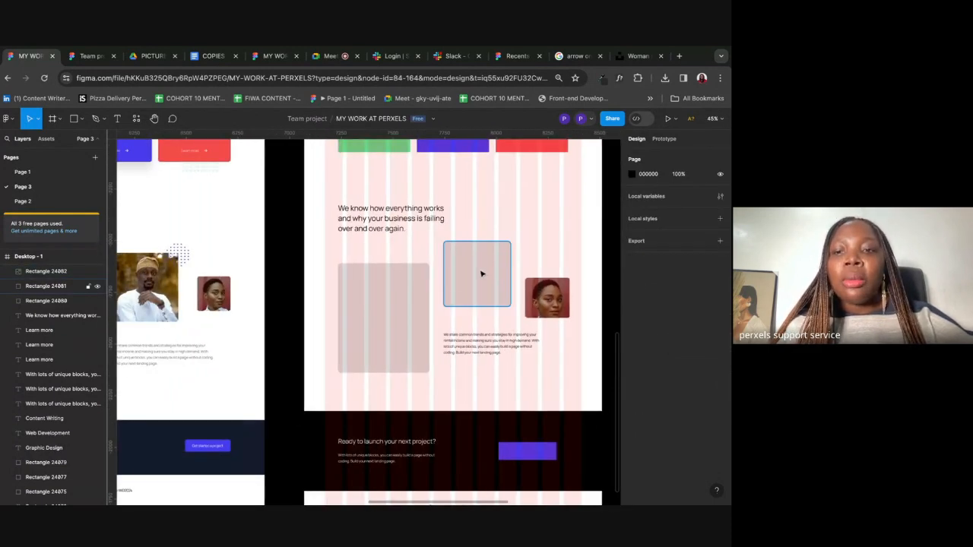
{"action": "left_click", "coordinate": [83, 120]}
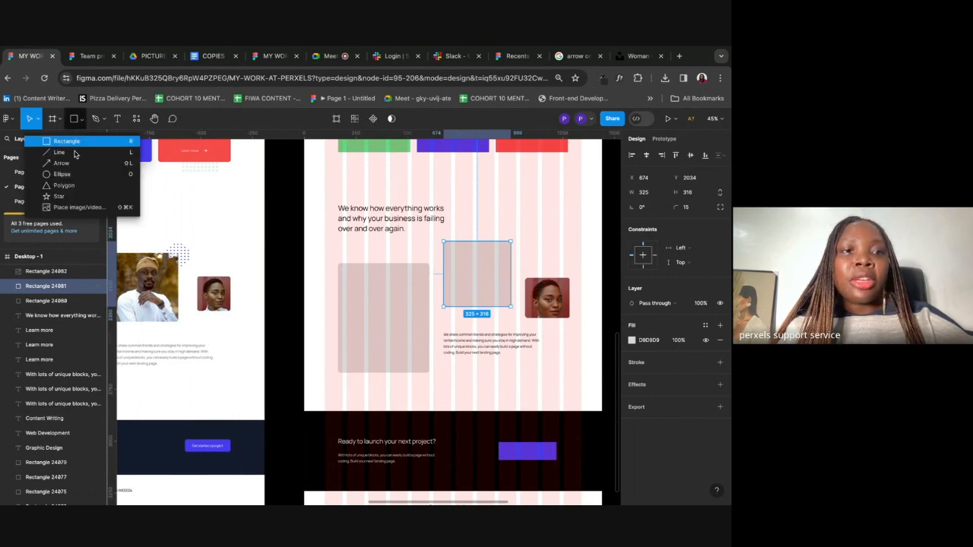
{"action": "left_click", "coordinate": [78, 207]}
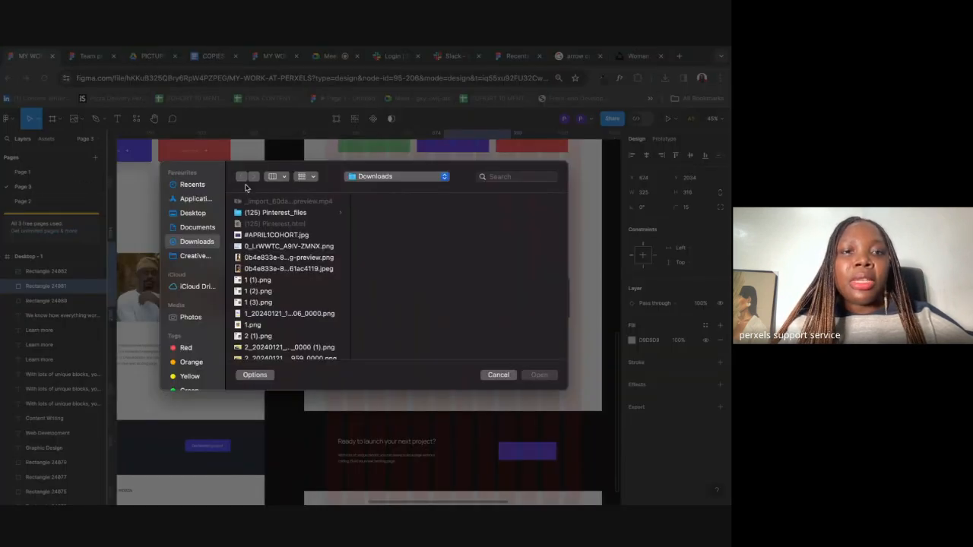
{"action": "left_click", "coordinate": [185, 186]}
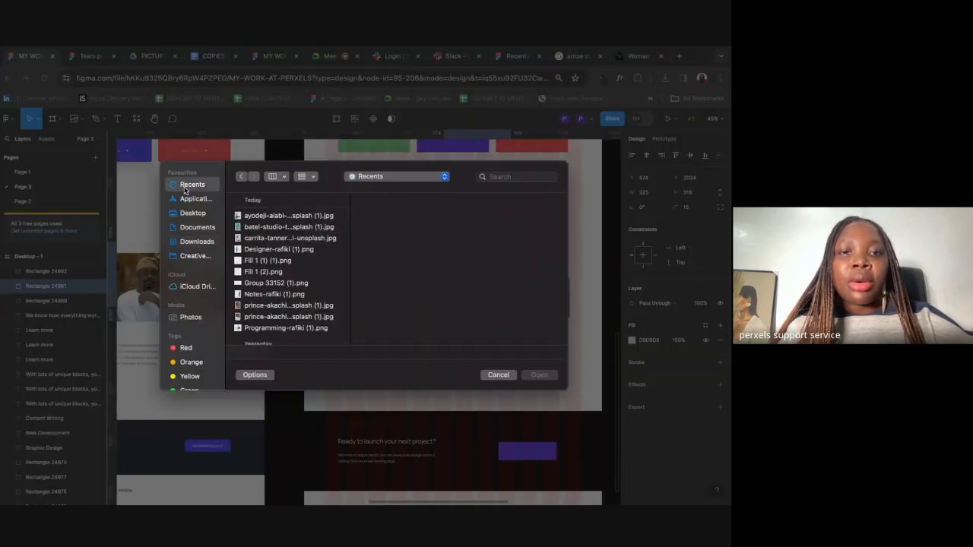
{"action": "left_click", "coordinate": [262, 317]}
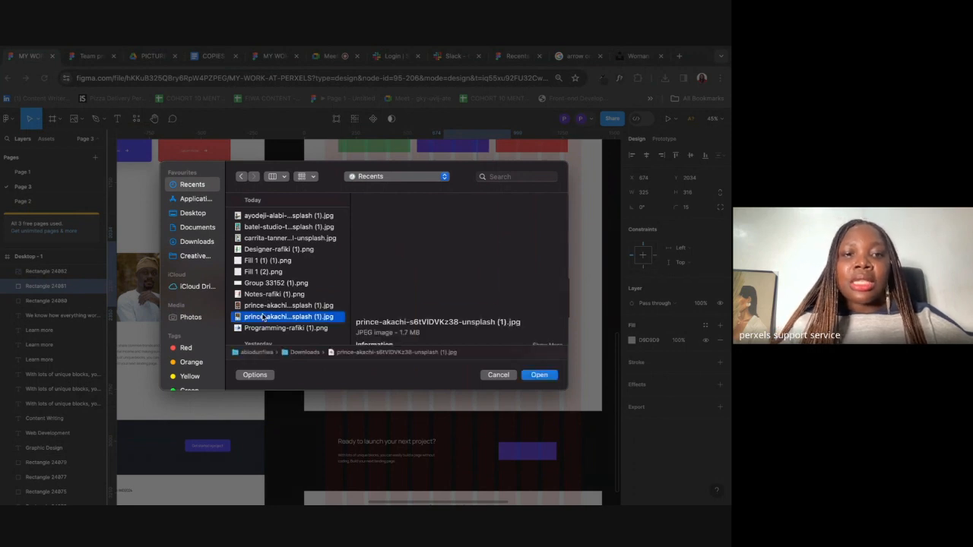
{"action": "left_click", "coordinate": [538, 374]}
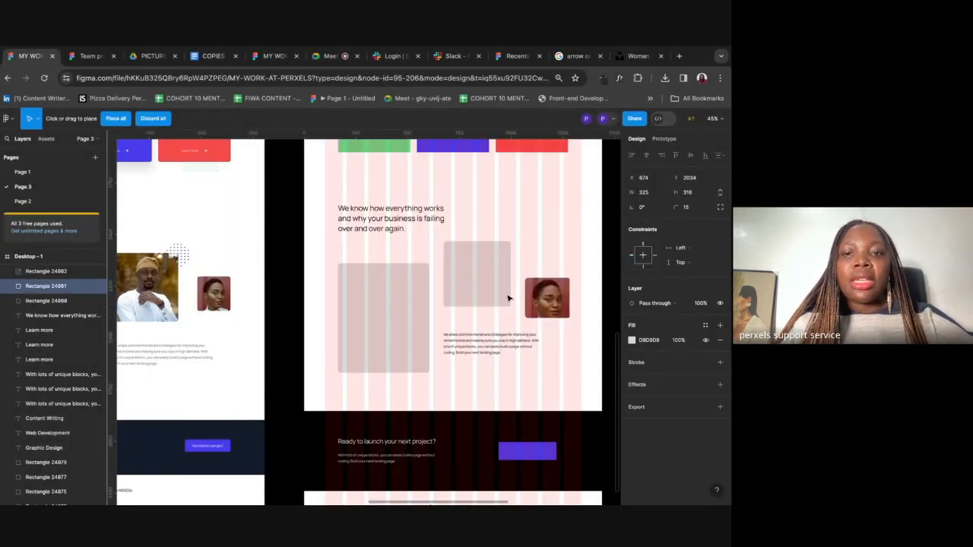
{"action": "left_click", "coordinate": [479, 262]}
{"action": "left_click", "coordinate": [524, 216]}
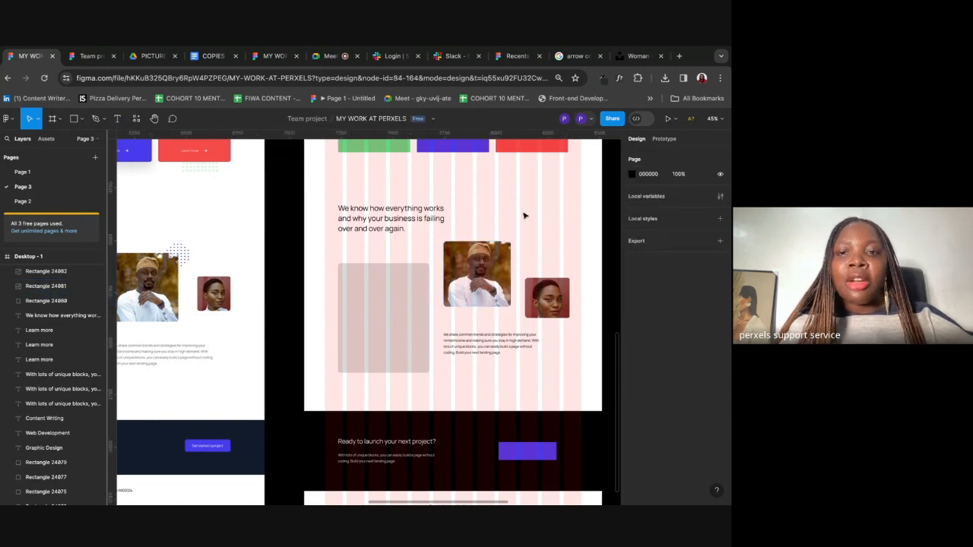
{"action": "scroll", "coordinate": [424, 263], "scroll_direction": "down", "scroll_amount": 3}
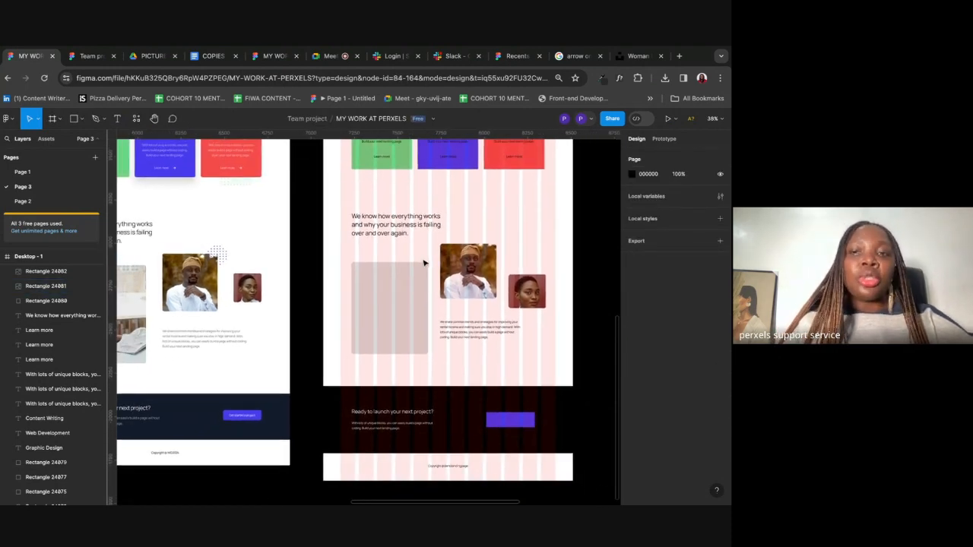
{"action": "scroll", "coordinate": [424, 263], "scroll_direction": "down", "scroll_amount": 3}
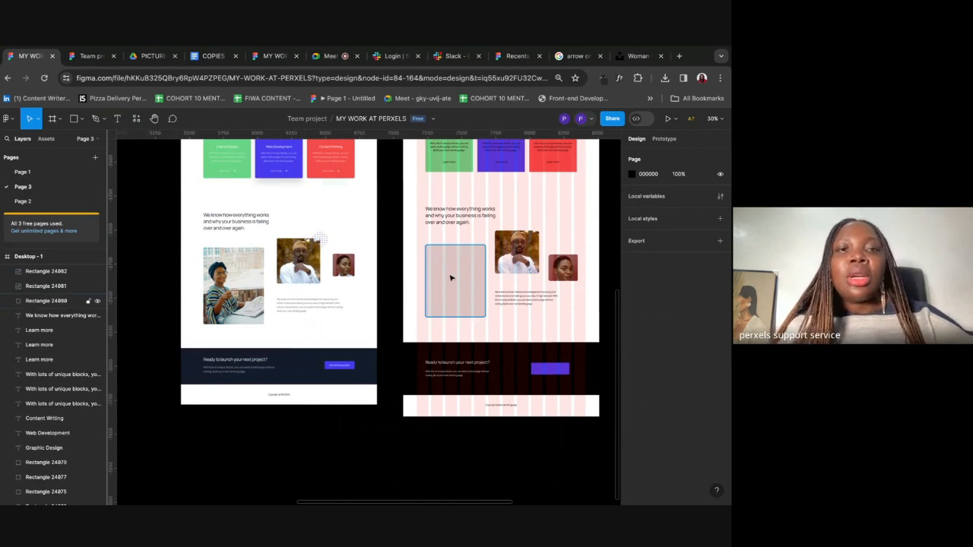
{"action": "left_click", "coordinate": [152, 57]}
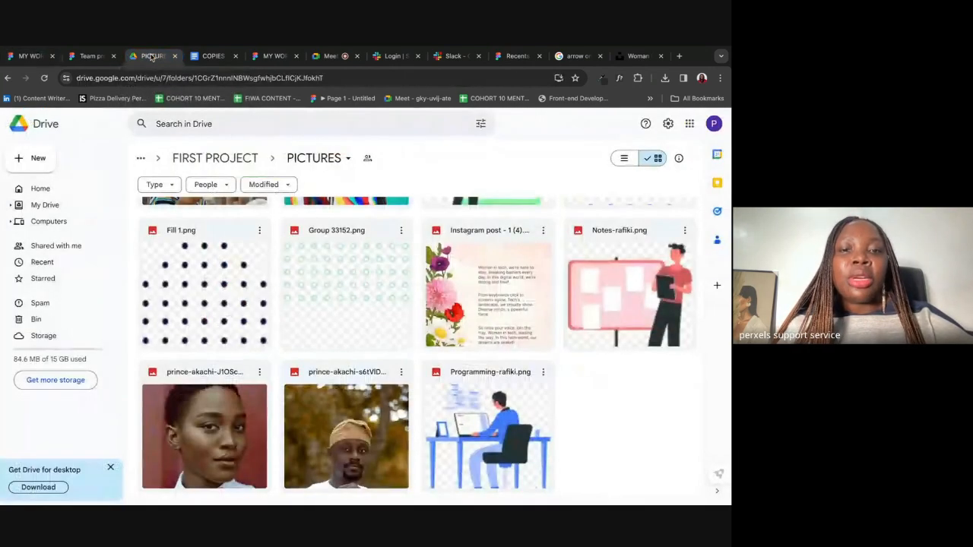
{"action": "scroll", "coordinate": [249, 337], "scroll_direction": "up", "scroll_amount": 2}
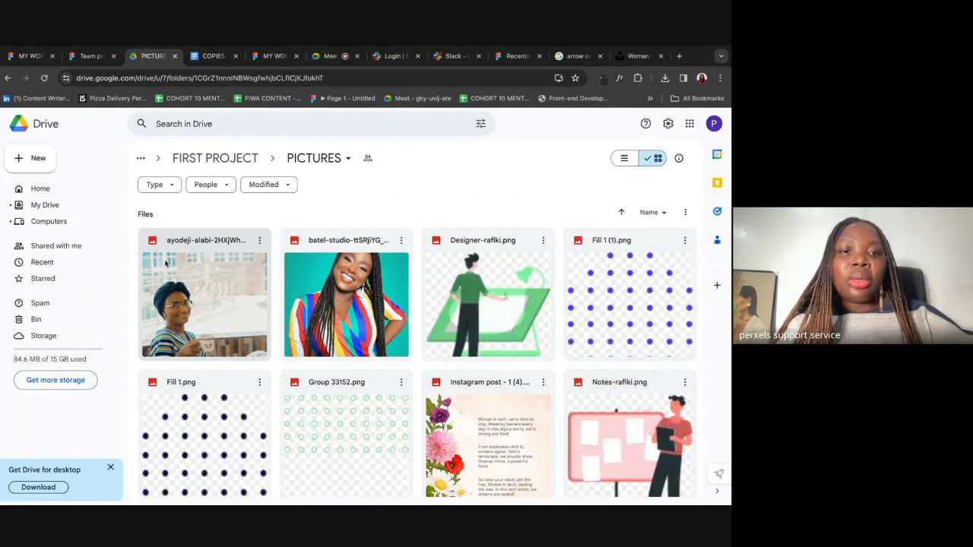
{"action": "left_click", "coordinate": [46, 57]}
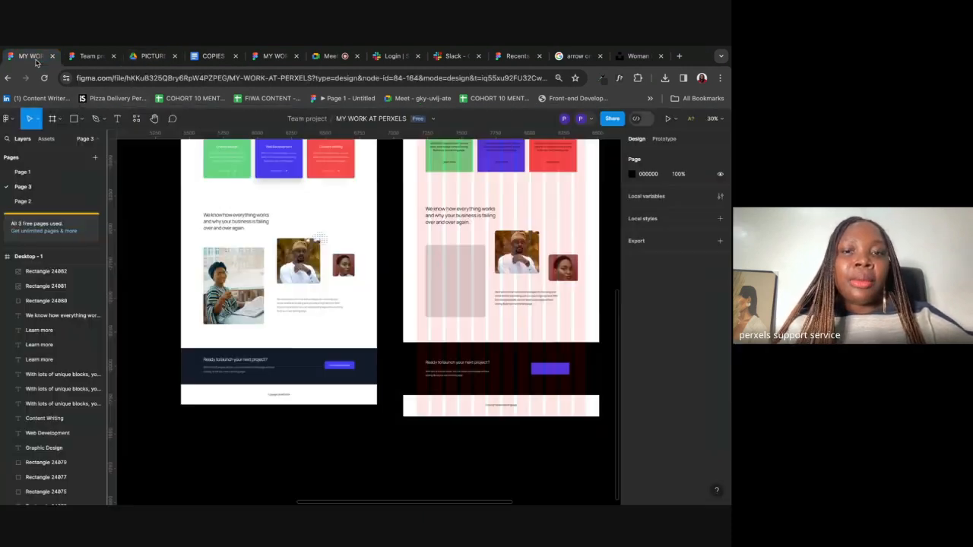
Step: Place the recently downloaded photo of the woman at the laptop into the large grey about-section placeholder
{"action": "left_click", "coordinate": [81, 119]}
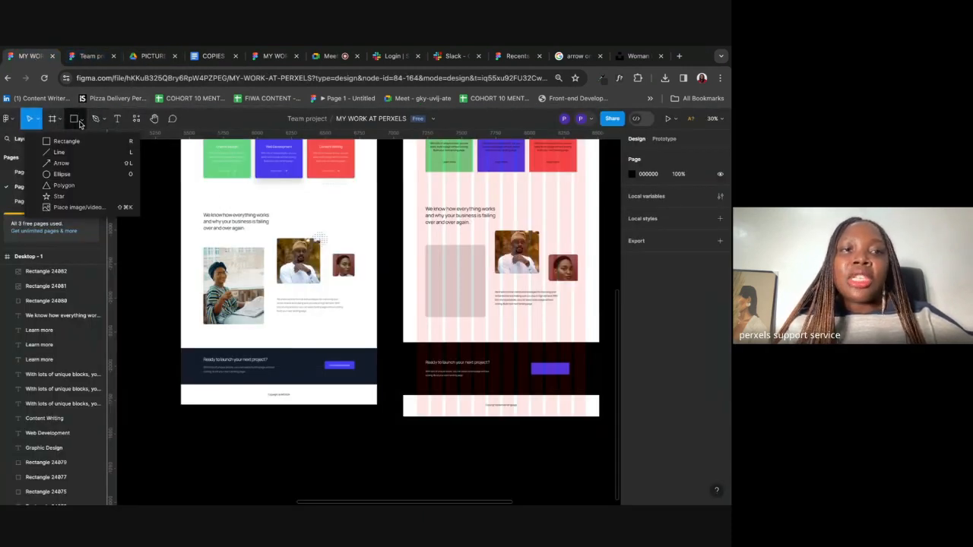
{"action": "left_click", "coordinate": [74, 208]}
{"action": "left_click", "coordinate": [187, 186]}
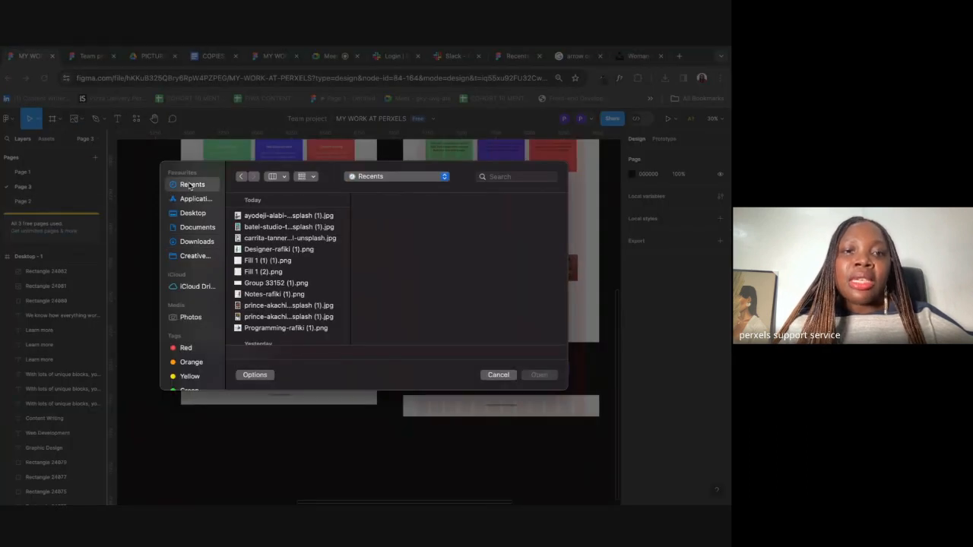
{"action": "left_click", "coordinate": [257, 217]}
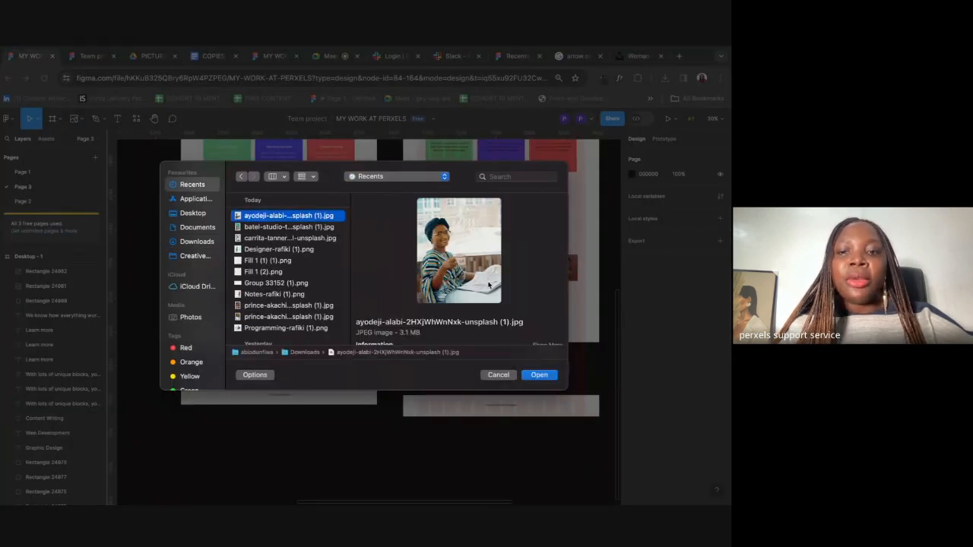
{"action": "left_click", "coordinate": [539, 375]}
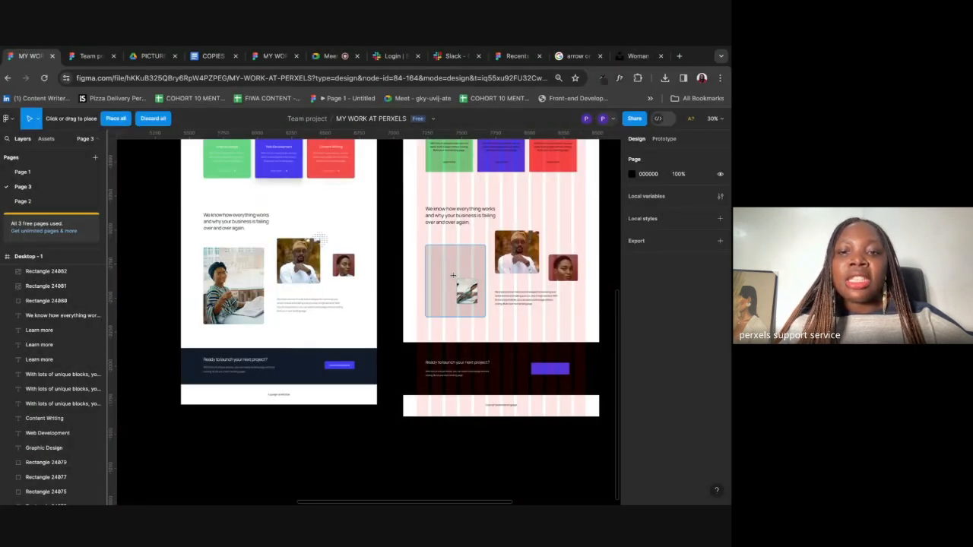
{"action": "left_click", "coordinate": [454, 277]}
{"action": "left_click", "coordinate": [535, 318]}
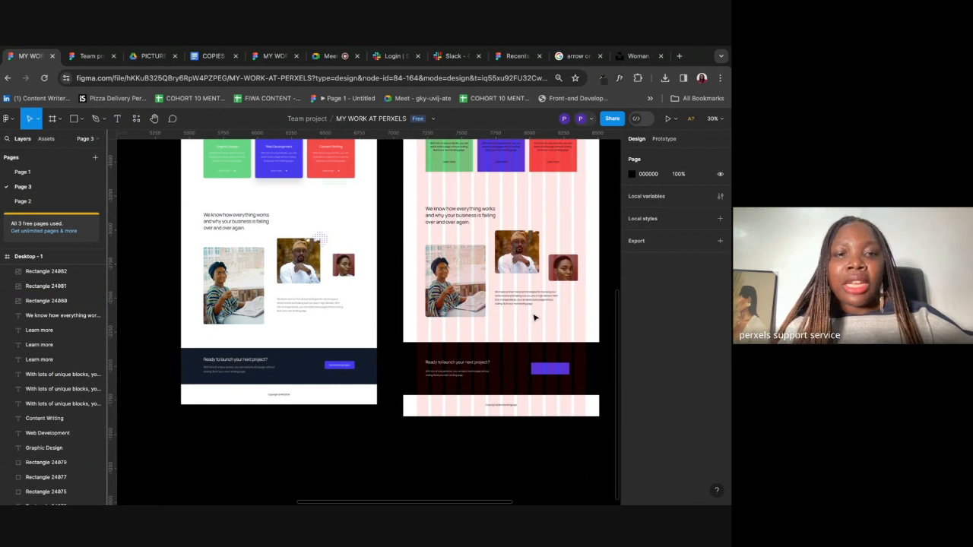
{"action": "scroll", "coordinate": [534, 317], "scroll_direction": "up", "scroll_amount": 3}
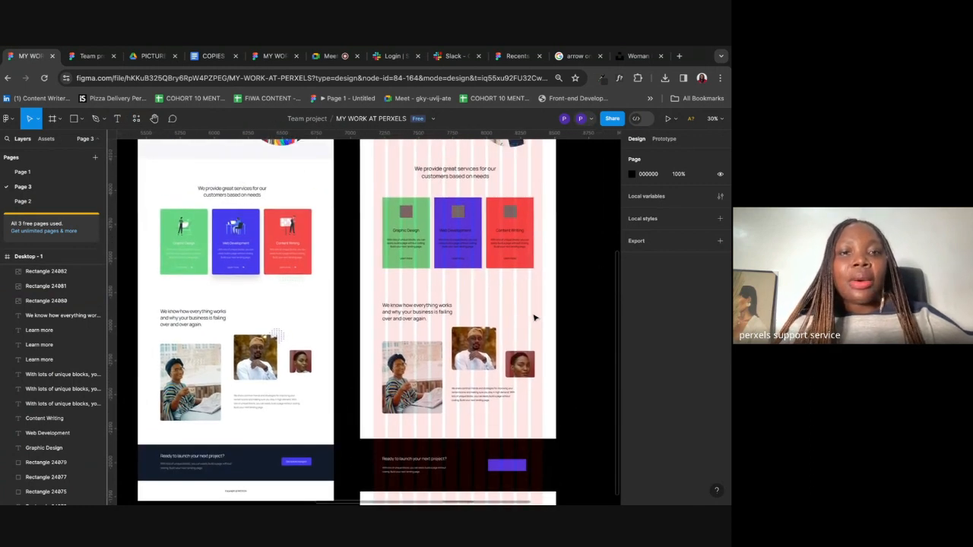
{"action": "scroll", "coordinate": [534, 318], "scroll_direction": "up", "scroll_amount": 2}
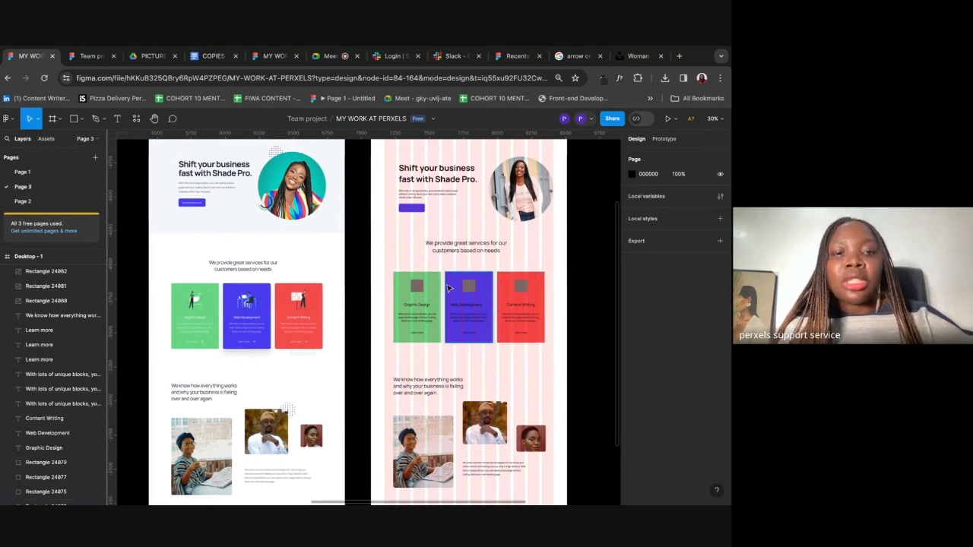
Step: Go to undraw.com in a new Chrome tab
{"action": "left_click", "coordinate": [679, 55]}
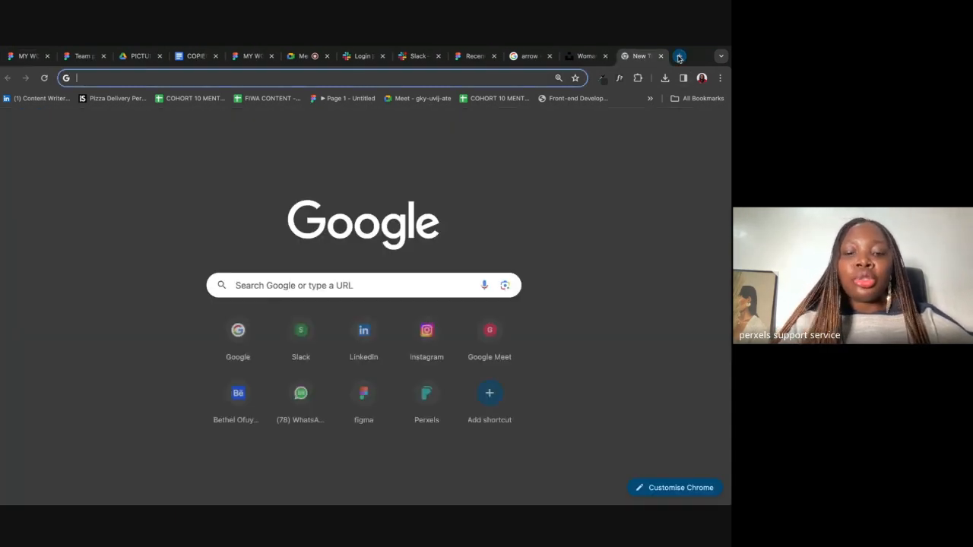
{"action": "type", "text": "undraw."}
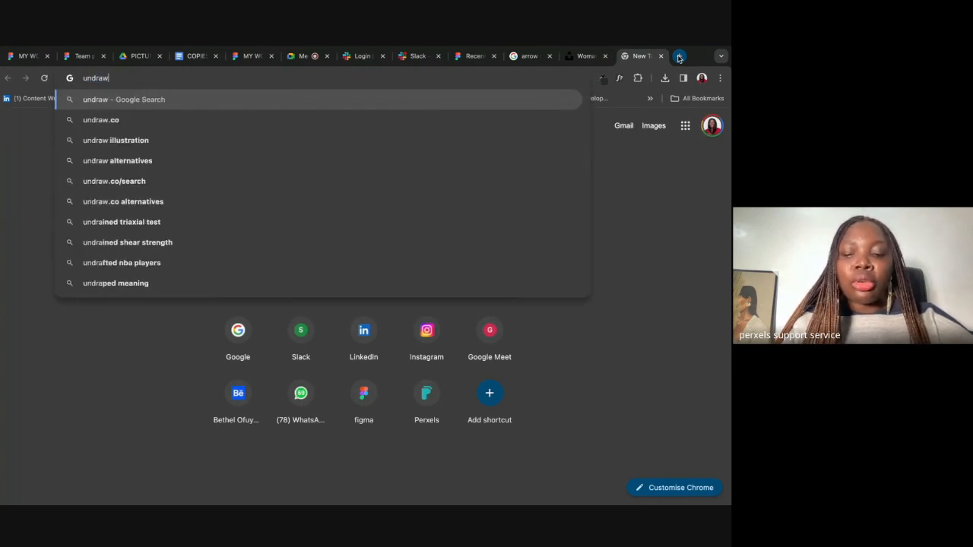
{"action": "type", "text": "com"}
{"action": "key", "text": "Return"}
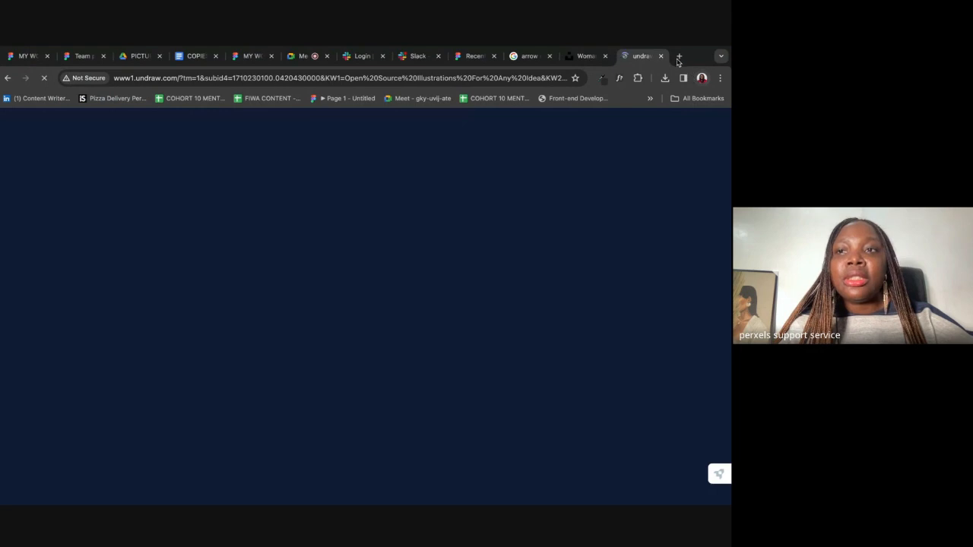
Step: Google 'undraw' in another new tab and open the unDraw site from the results
{"action": "left_click", "coordinate": [679, 56]}
{"action": "type", "text": "un"}
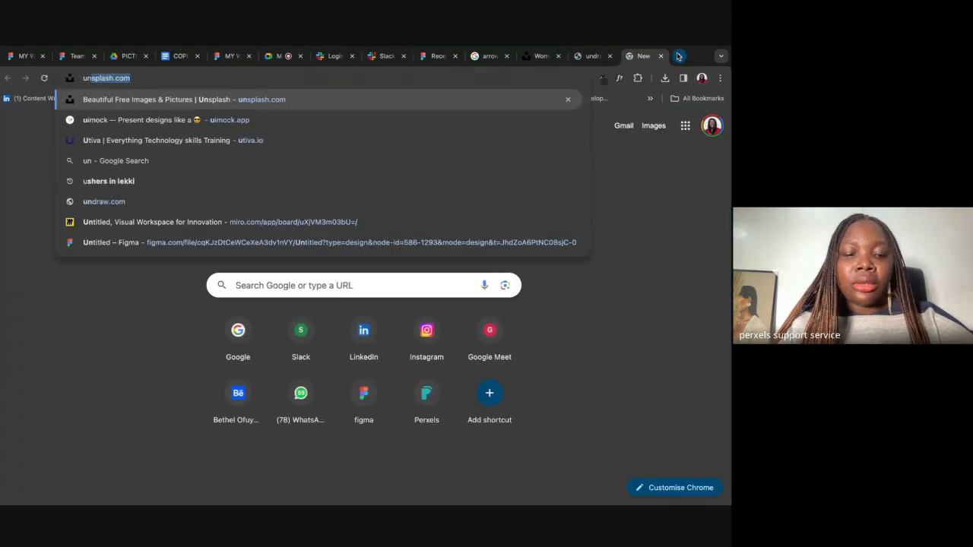
{"action": "type", "text": "draw"}
{"action": "key", "text": "Delete"}
{"action": "key", "text": "Return"}
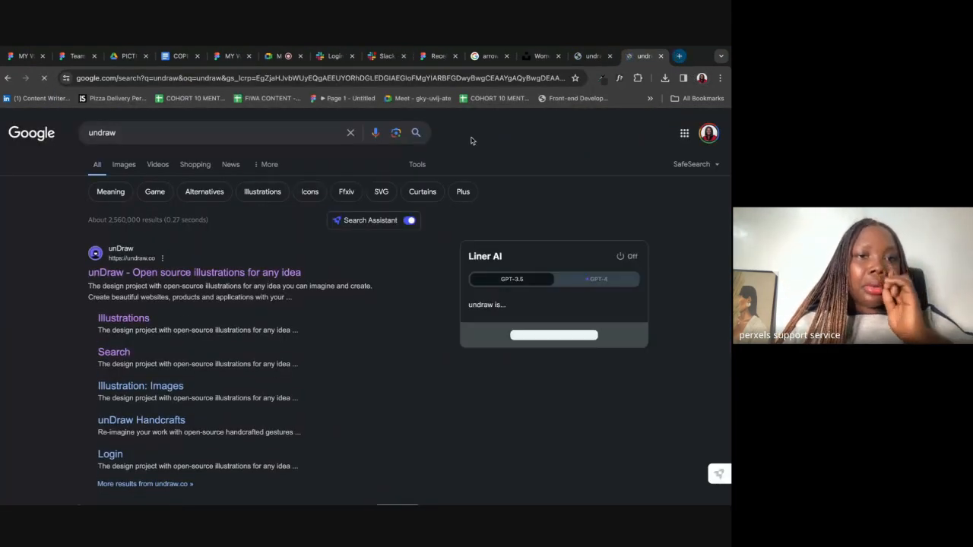
{"action": "left_click", "coordinate": [212, 273]}
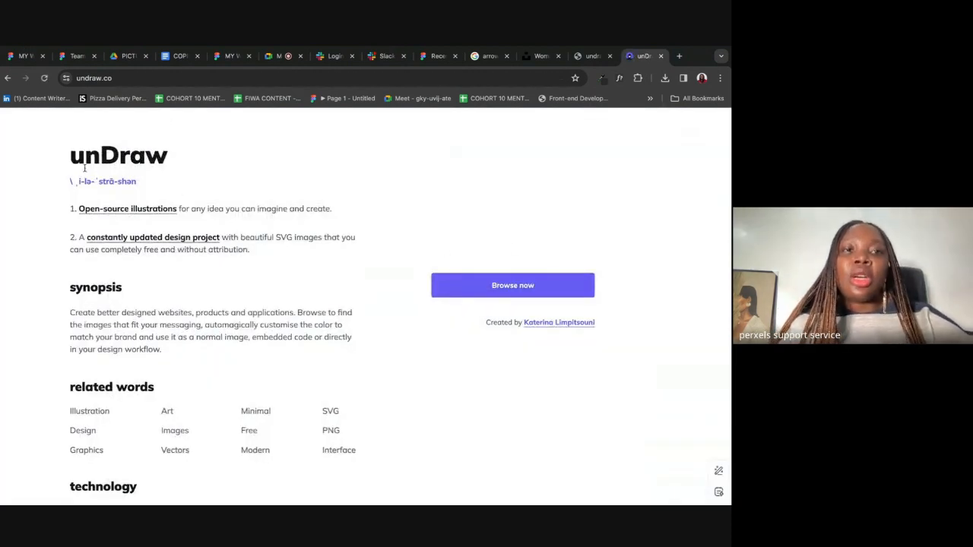
Step: Search the unDraw gallery for 'web development' and download the Proud coder illustration as SVG
{"action": "left_click", "coordinate": [522, 286]}
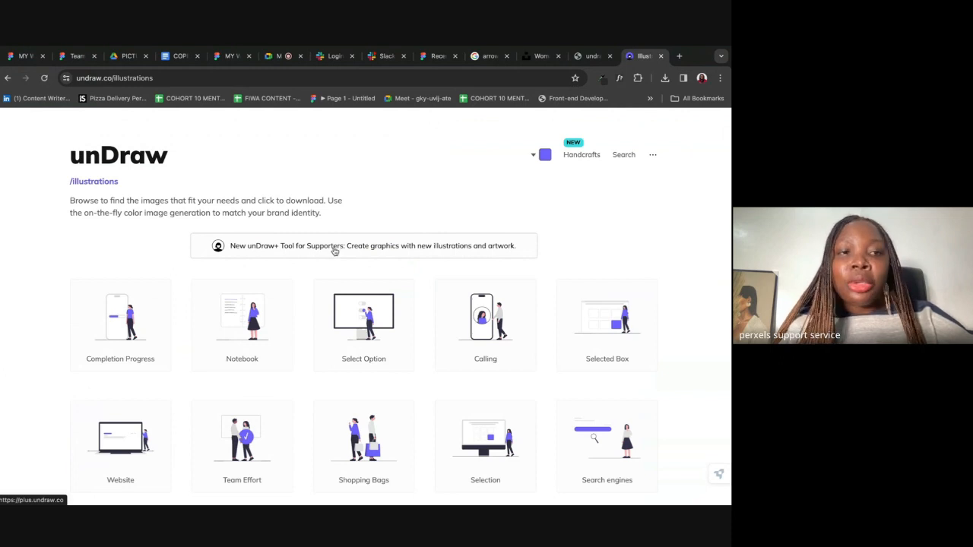
{"action": "left_click", "coordinate": [622, 156]}
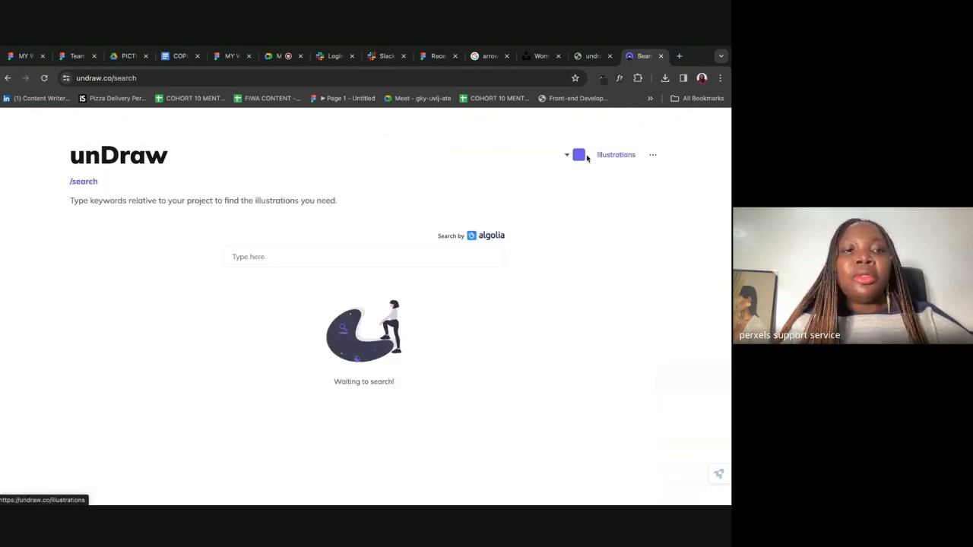
{"action": "left_click", "coordinate": [272, 256]}
{"action": "type", "text": "web development"}
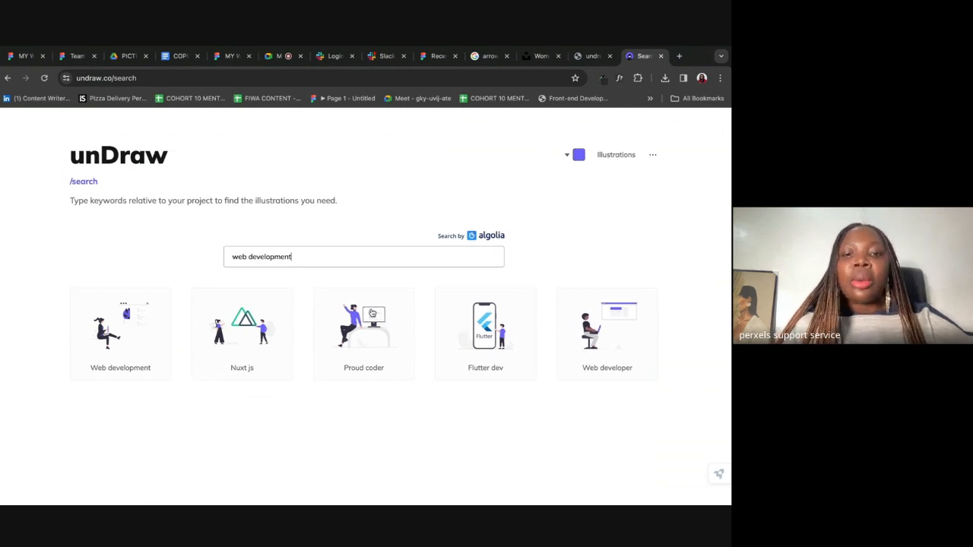
{"action": "left_click", "coordinate": [361, 327]}
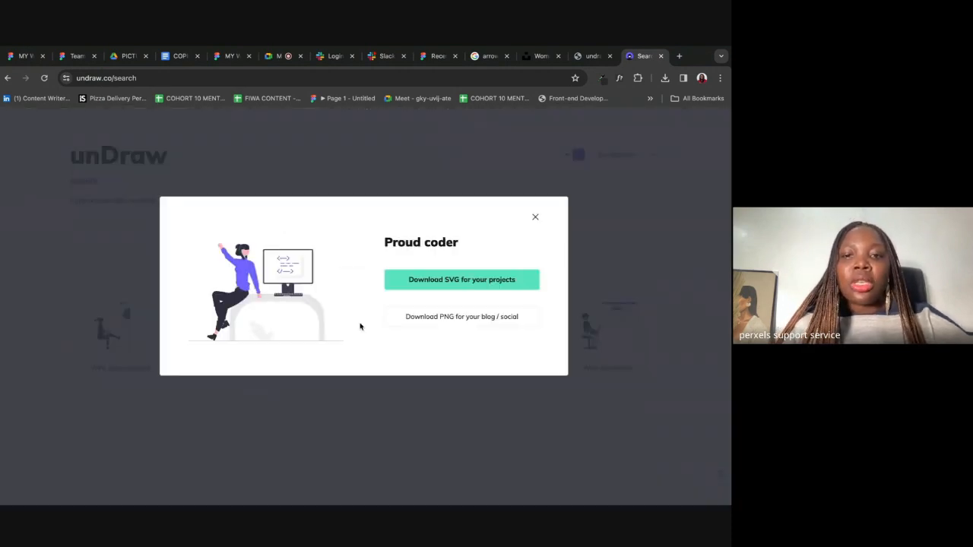
{"action": "left_click", "coordinate": [453, 277]}
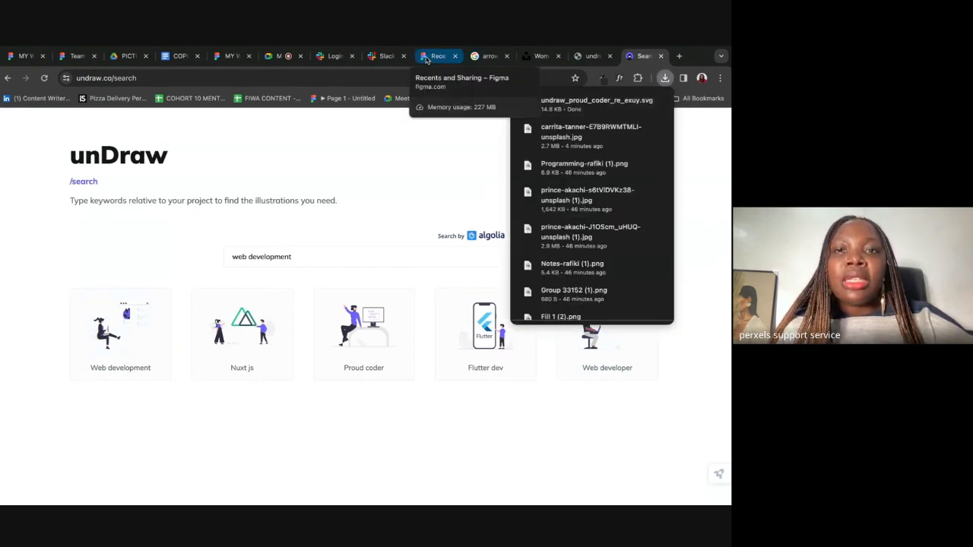
{"action": "left_click", "coordinate": [23, 56]}
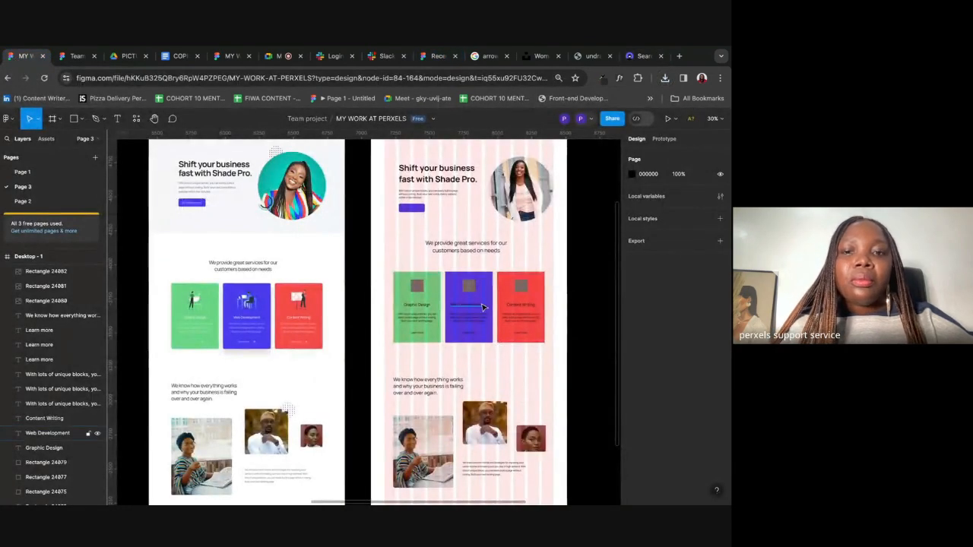
Step: Select the 94×92 grey icon squares in the Graphic Design, Web Development and Content Writing cards
{"action": "scroll", "coordinate": [483, 306], "scroll_direction": "up", "scroll_amount": 5}
{"action": "scroll", "coordinate": [365, 296], "scroll_direction": "right", "scroll_amount": 2}
{"action": "left_click", "coordinate": [328, 289]}
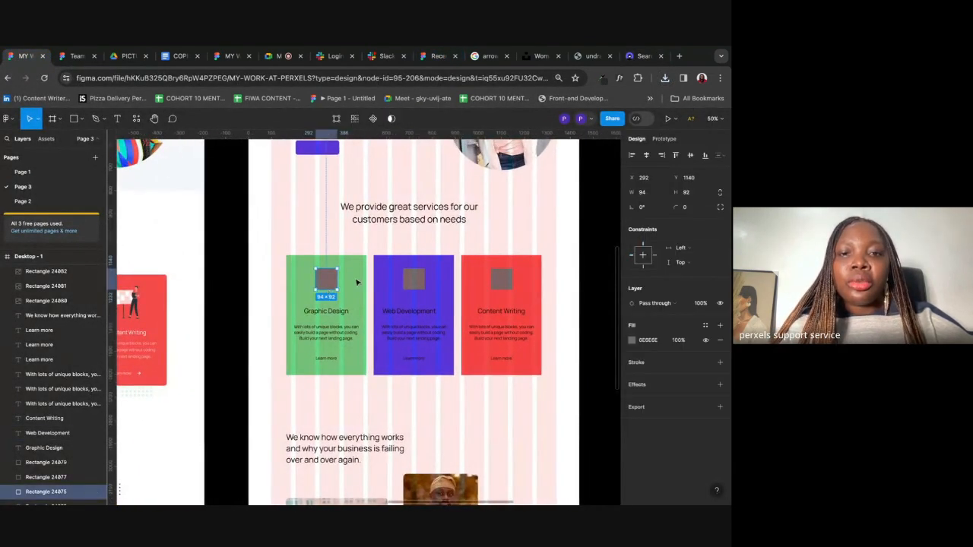
{"action": "left_click", "coordinate": [420, 280], "text": "shift"}
{"action": "left_click", "coordinate": [508, 281], "text": "shift"}
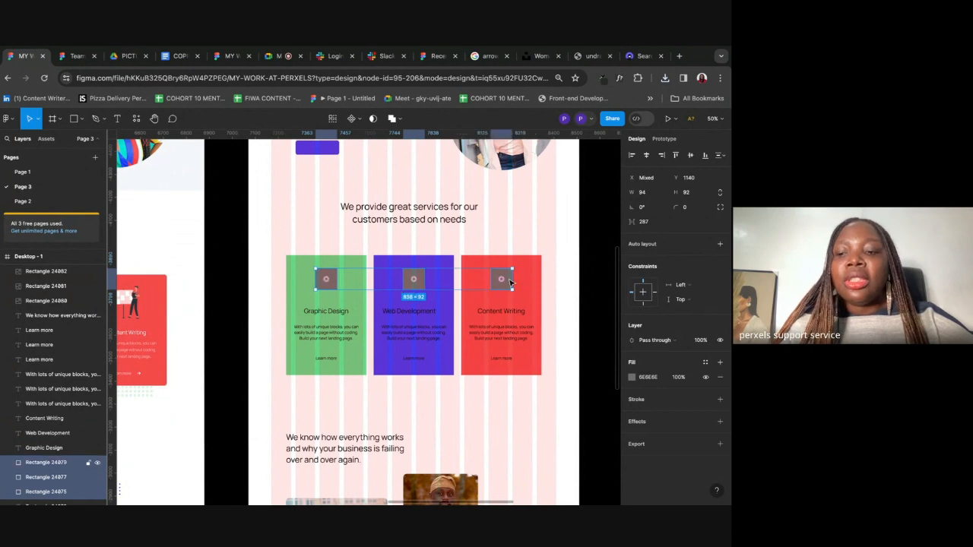
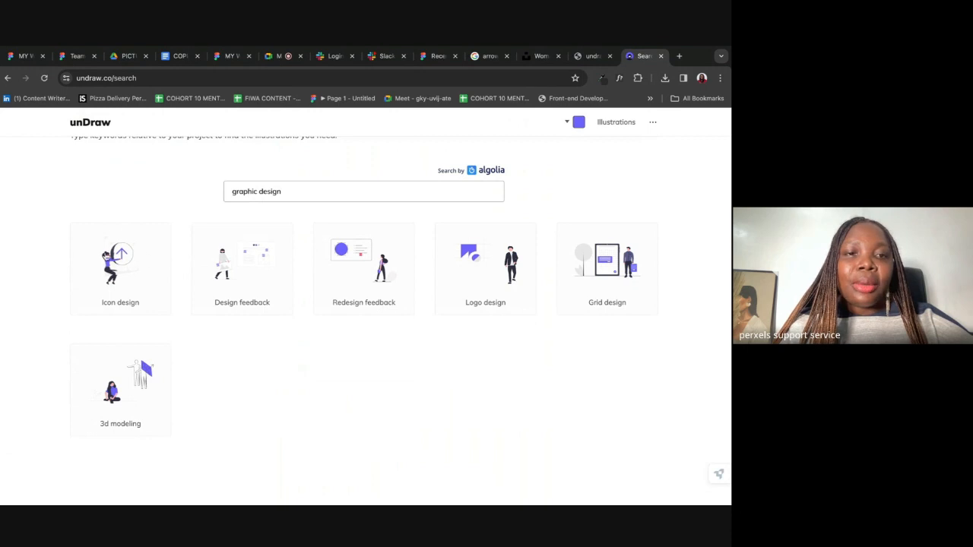
Step: Download unDraw's Icon design illustration as SVG and go back to the Figma canvas
{"action": "left_click", "coordinate": [112, 250]}
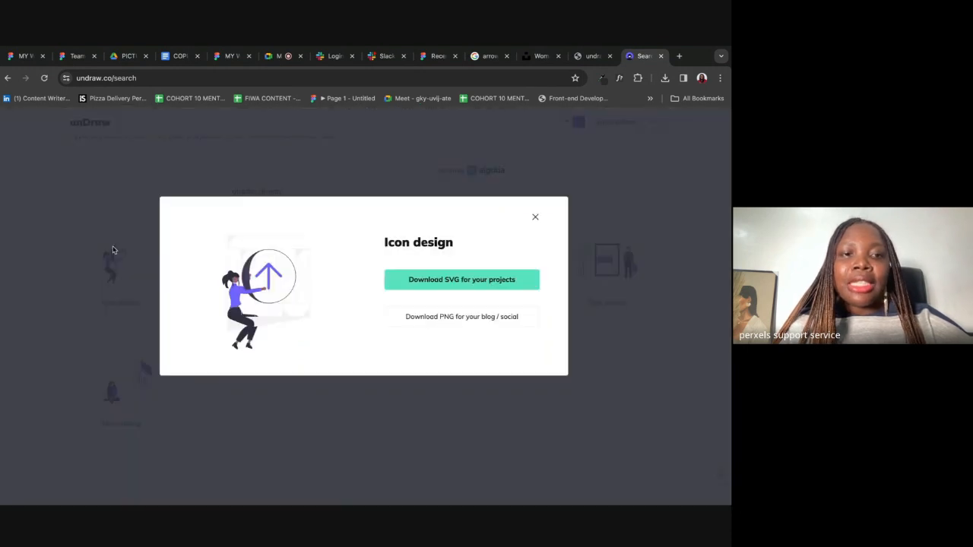
{"action": "left_click", "coordinate": [514, 287]}
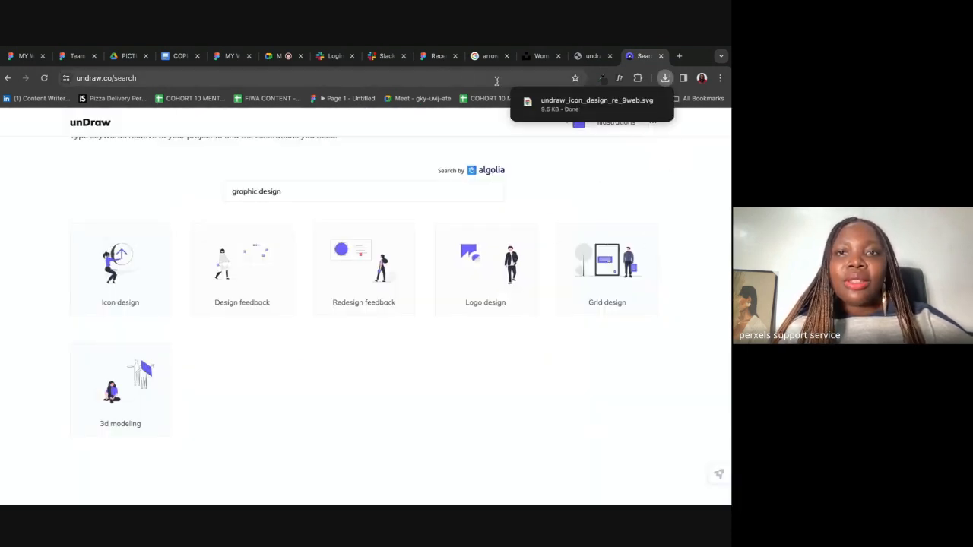
{"action": "left_click", "coordinate": [13, 58]}
{"action": "left_click", "coordinate": [549, 218]}
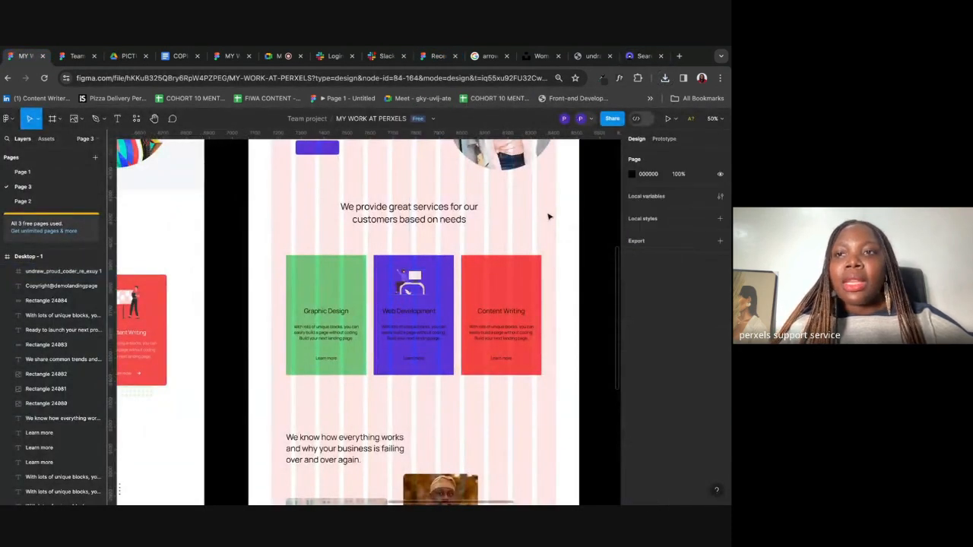
Step: Drop the downloaded icon design SVG into the Graphic Design card, shrunk to about 87×114
{"action": "left_click", "coordinate": [665, 79]}
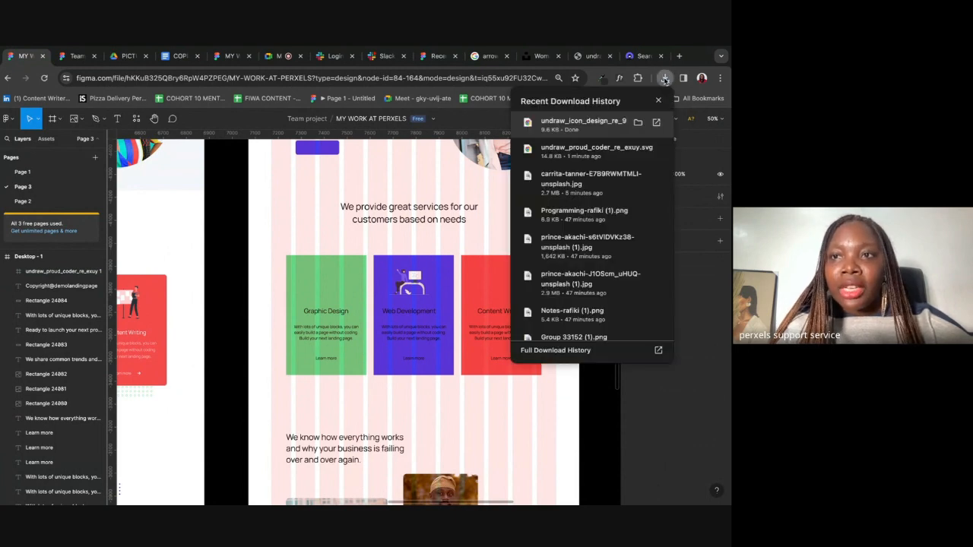
{"action": "left_click_drag", "start_coordinate": [561, 126], "coordinate": [331, 288]}
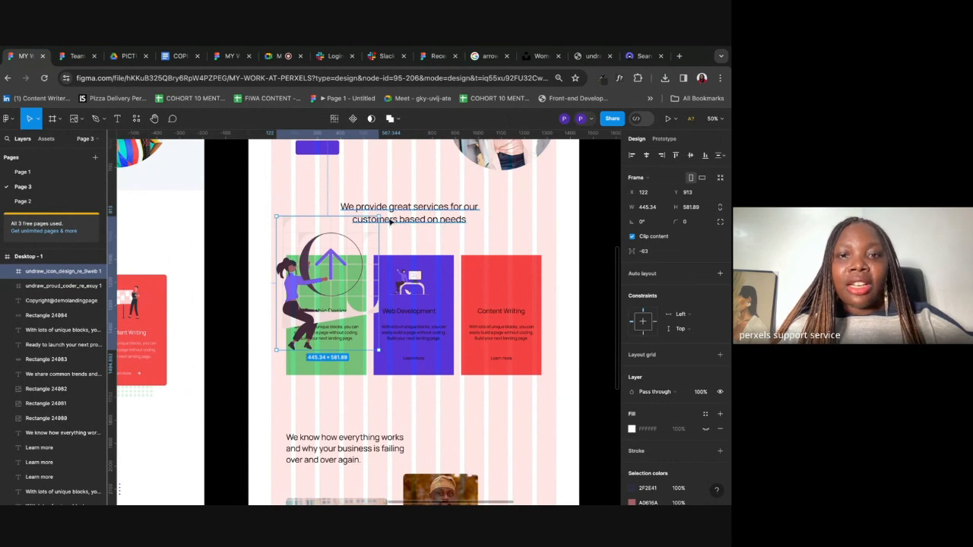
{"action": "left_click_drag", "start_coordinate": [379, 217], "coordinate": [328, 285]}
Step: Enlarge the Graphic Design illustration slightly and align it with the Web Development image
{"action": "left_click", "coordinate": [418, 279]}
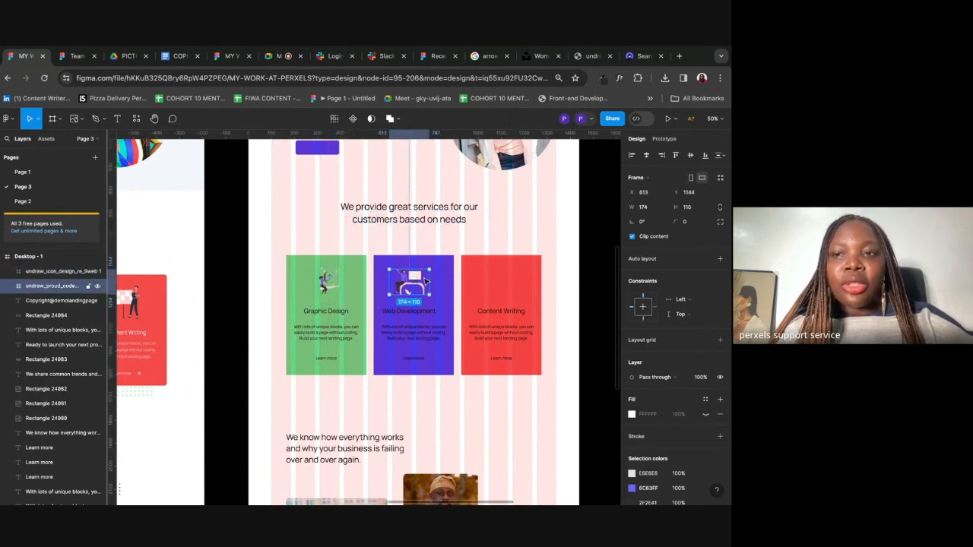
{"action": "left_click", "coordinate": [327, 282]}
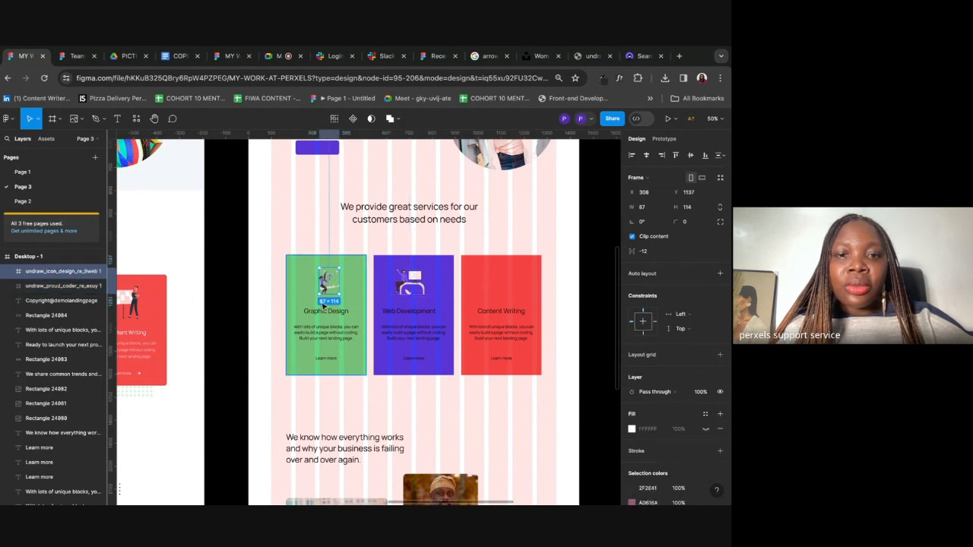
{"action": "mouse_move", "coordinate": [318, 295]}
{"action": "left_mouse_down"}
{"action": "mouse_move", "coordinate": [307, 309]}
{"action": "mouse_move", "coordinate": [328, 288]}
{"action": "left_mouse_up"}
{"action": "left_click_drag", "start_coordinate": [413, 282], "coordinate": [415, 287]}
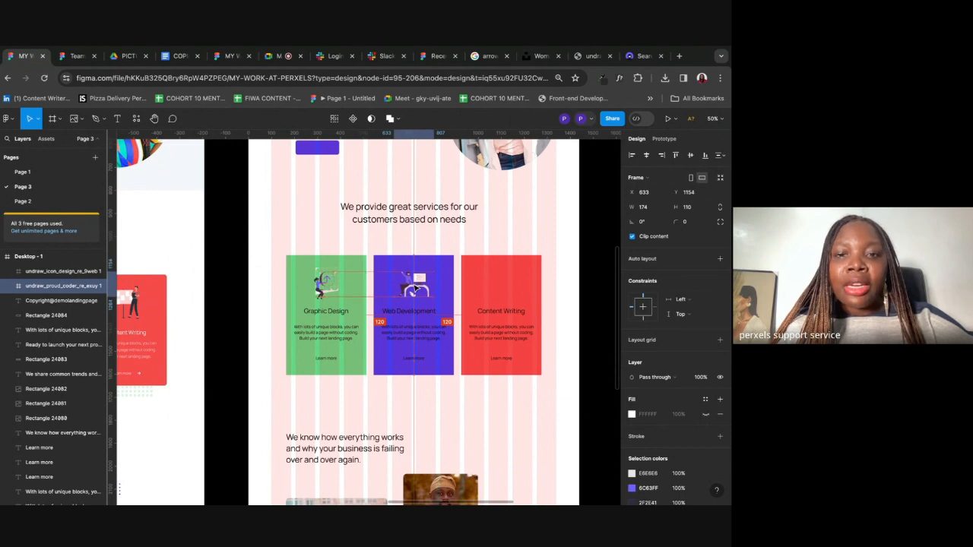
{"action": "left_click", "coordinate": [533, 207]}
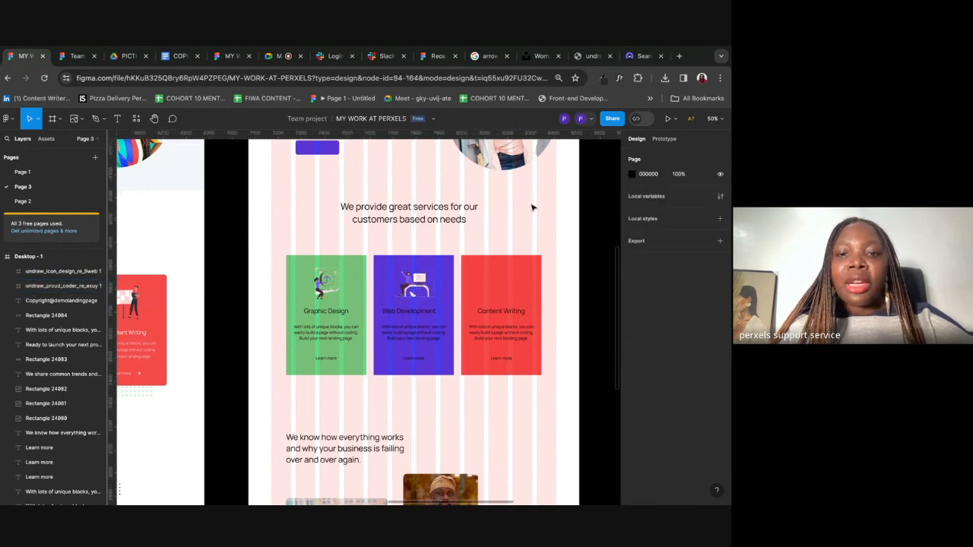
Step: Search unDraw for 'content writing' and download the Content creator illustration as SVG
{"action": "left_click", "coordinate": [642, 57]}
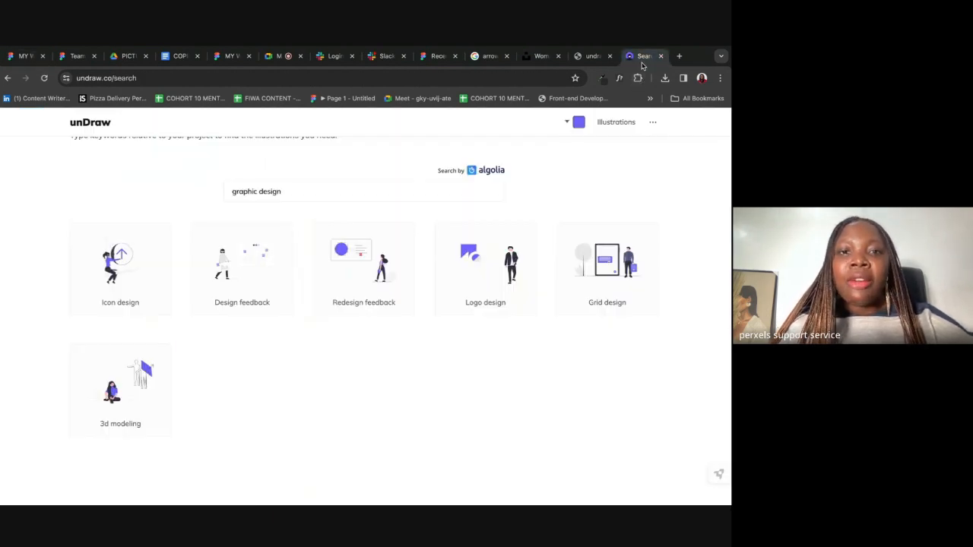
{"action": "triple_click", "coordinate": [284, 191]}
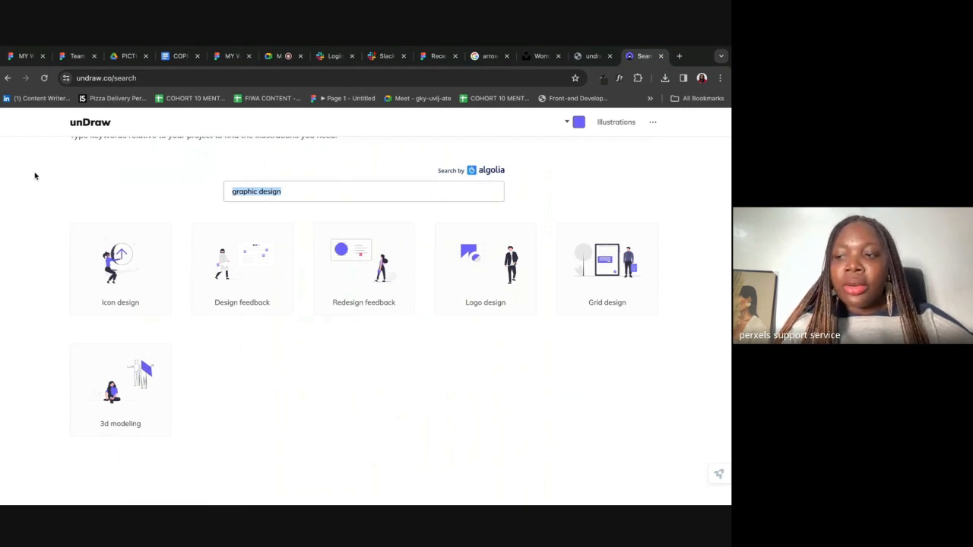
{"action": "type", "text": "content writing"}
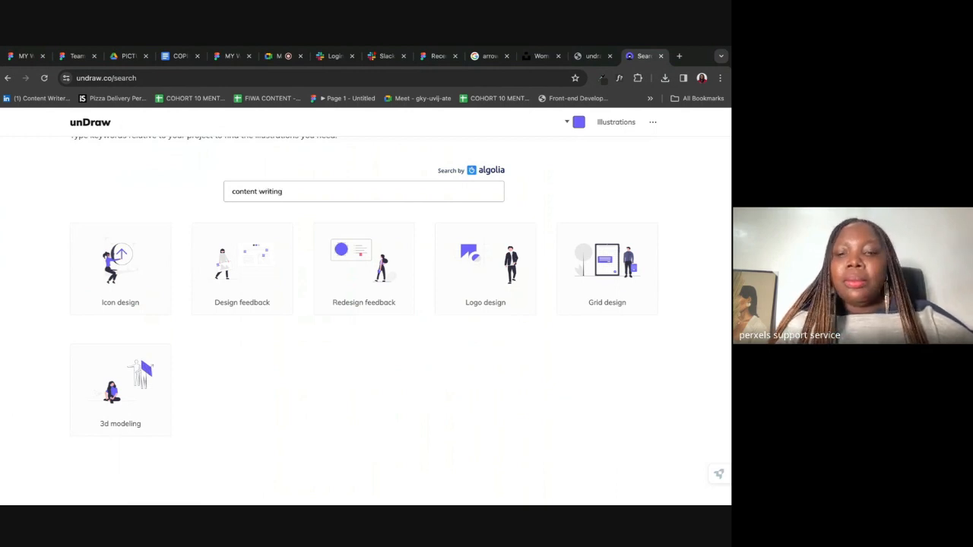
{"action": "left_click", "coordinate": [134, 327]}
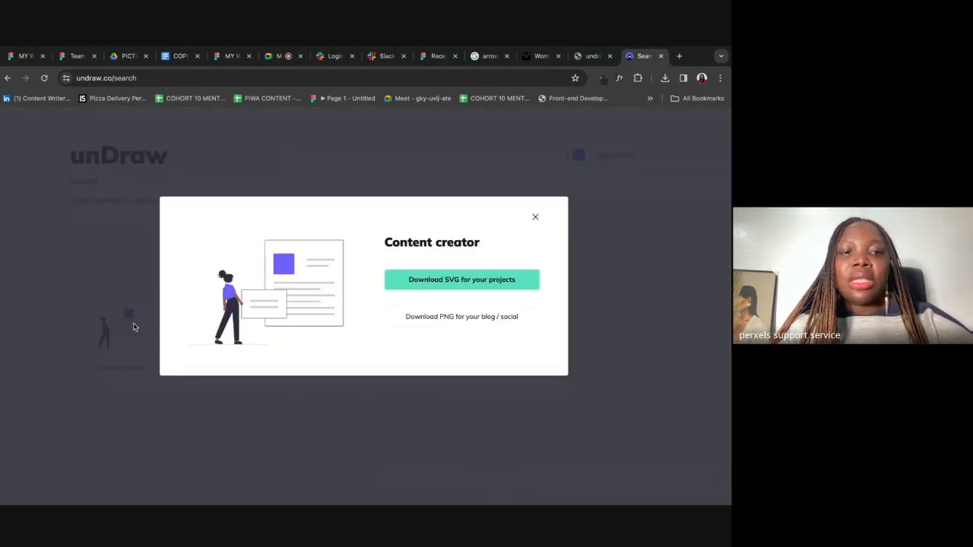
{"action": "left_click", "coordinate": [529, 281]}
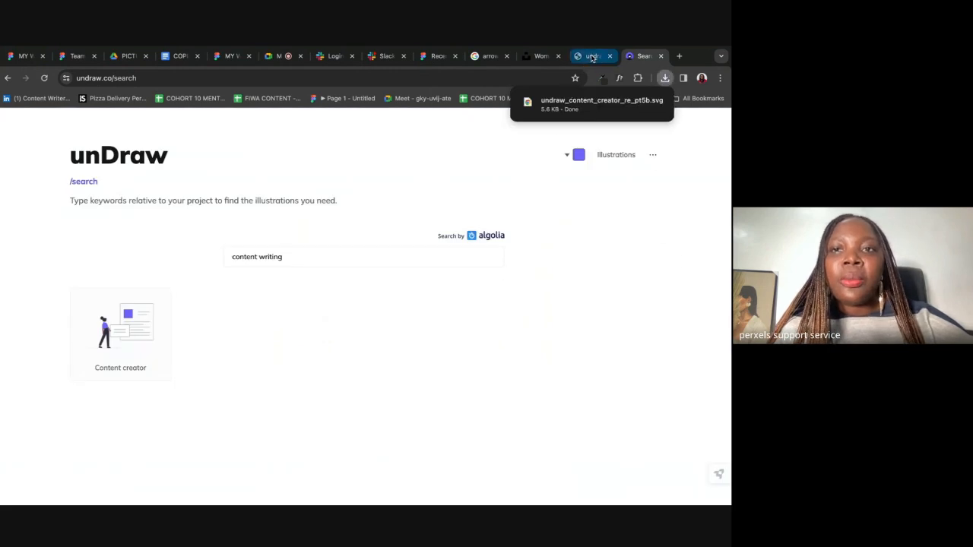
{"action": "left_click", "coordinate": [438, 57]}
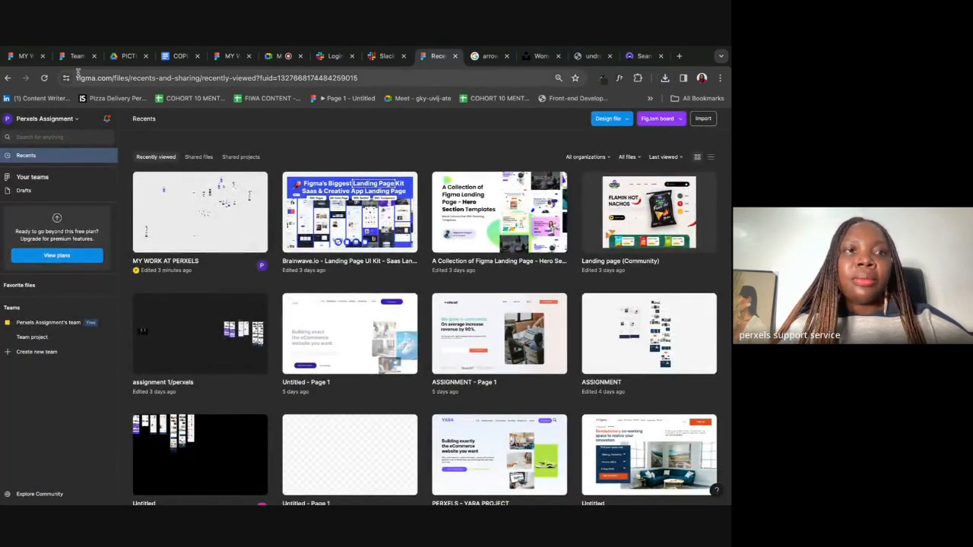
Step: Place the content creator SVG at 168×113 above the red Content Writing card's title
{"action": "left_click", "coordinate": [23, 57]}
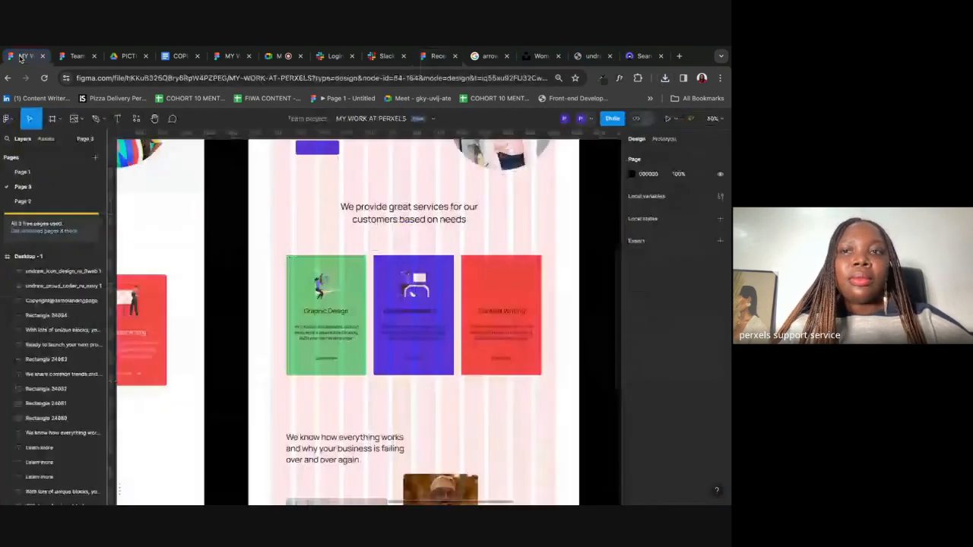
{"action": "left_click", "coordinate": [665, 78]}
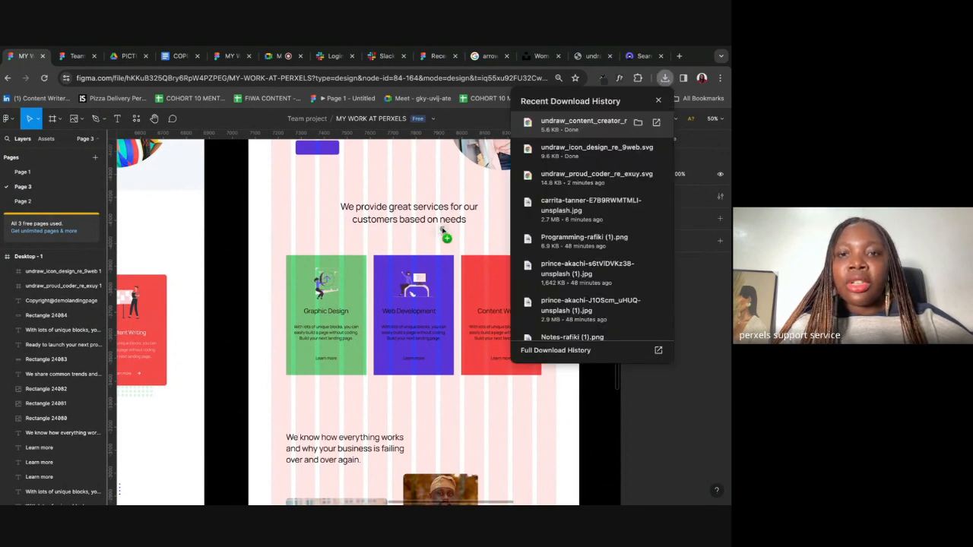
{"action": "left_click_drag", "start_coordinate": [442, 232], "coordinate": [468, 240]}
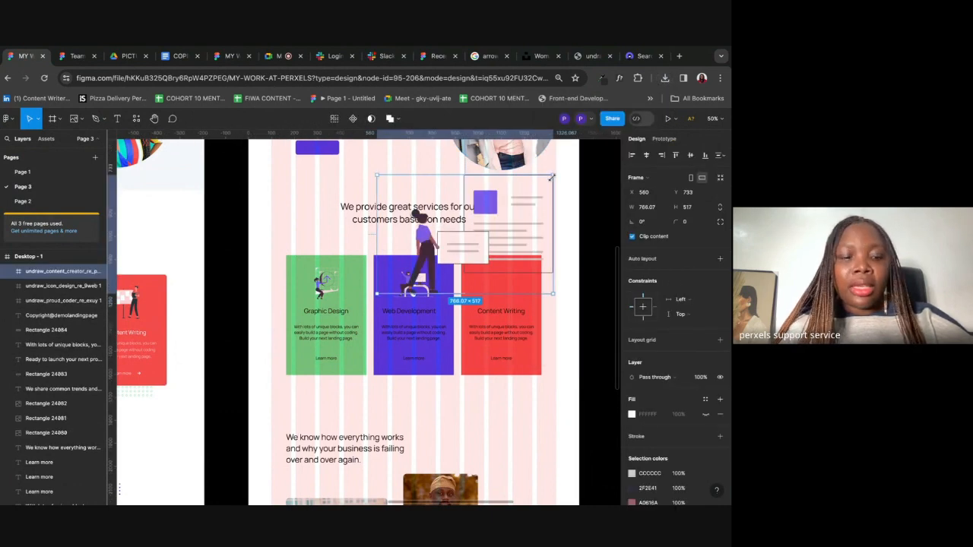
{"action": "left_click_drag", "start_coordinate": [553, 176], "coordinate": [501, 292]}
{"action": "scroll", "coordinate": [506, 288], "scroll_direction": "up", "scroll_amount": 5}
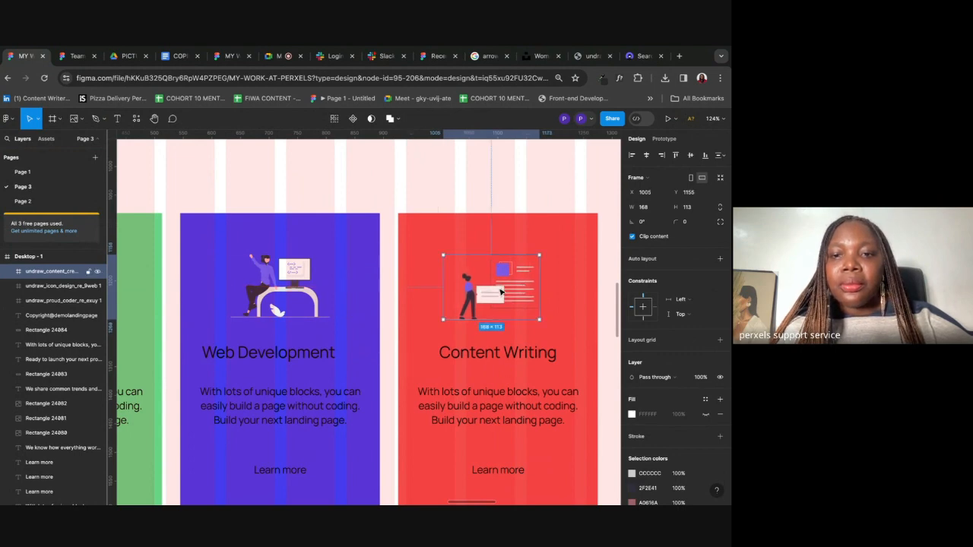
{"action": "scroll", "coordinate": [501, 292], "scroll_direction": "down", "scroll_amount": 10}
{"action": "scroll", "coordinate": [500, 292], "scroll_direction": "up", "scroll_amount": 6}
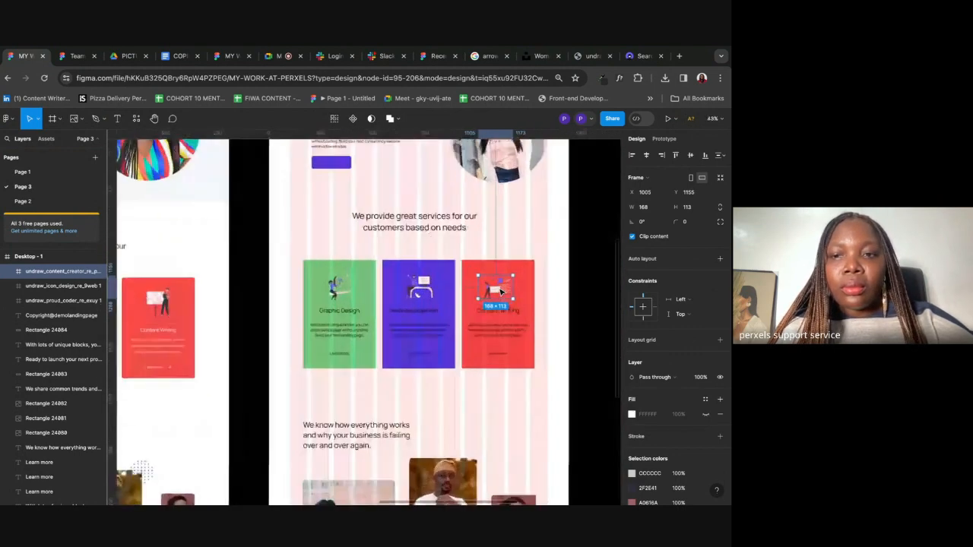
{"action": "left_click_drag", "start_coordinate": [501, 292], "coordinate": [498, 291]}
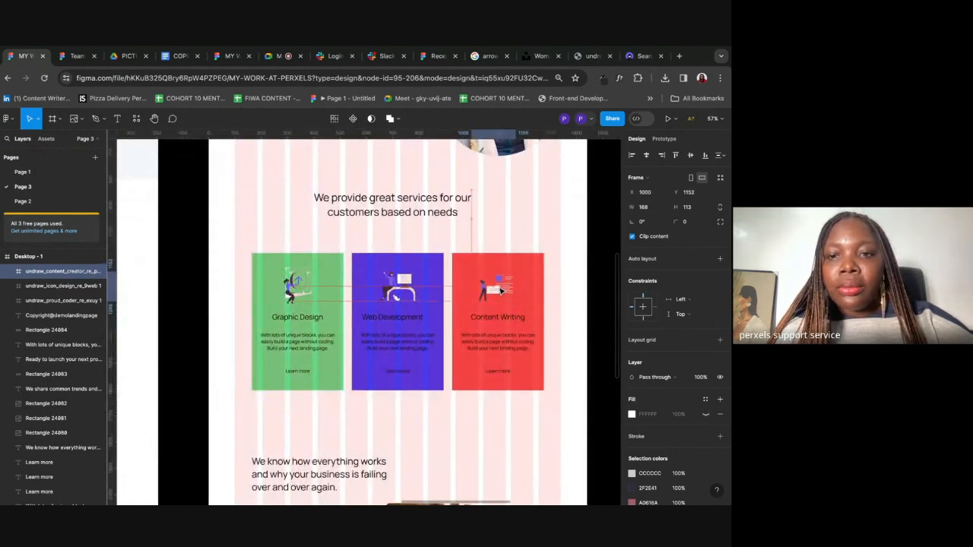
{"action": "key", "text": "Escape"}
{"action": "scroll", "coordinate": [524, 225], "scroll_direction": "down", "scroll_amount": 4}
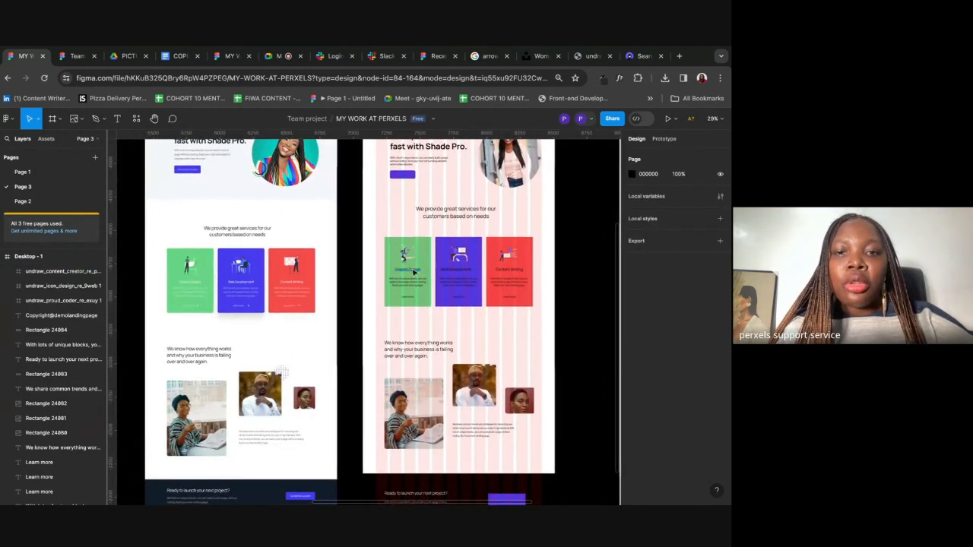
Step: Make the titles and descriptions in all three service cards white
{"action": "left_click", "coordinate": [407, 271]}
{"action": "left_click", "coordinate": [417, 283], "text": "shift"}
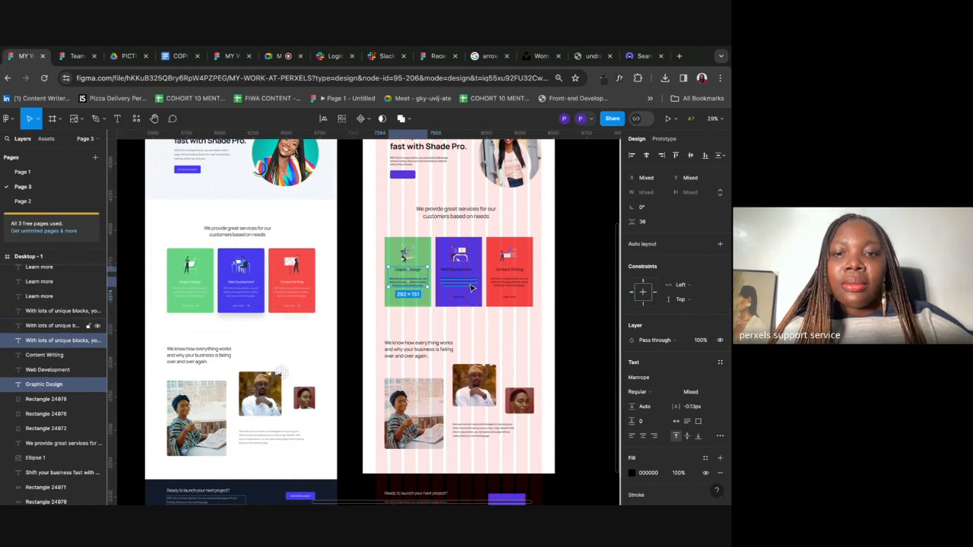
{"action": "left_click", "coordinate": [460, 273], "text": "shift"}
{"action": "left_click", "coordinate": [460, 285], "text": "shift"}
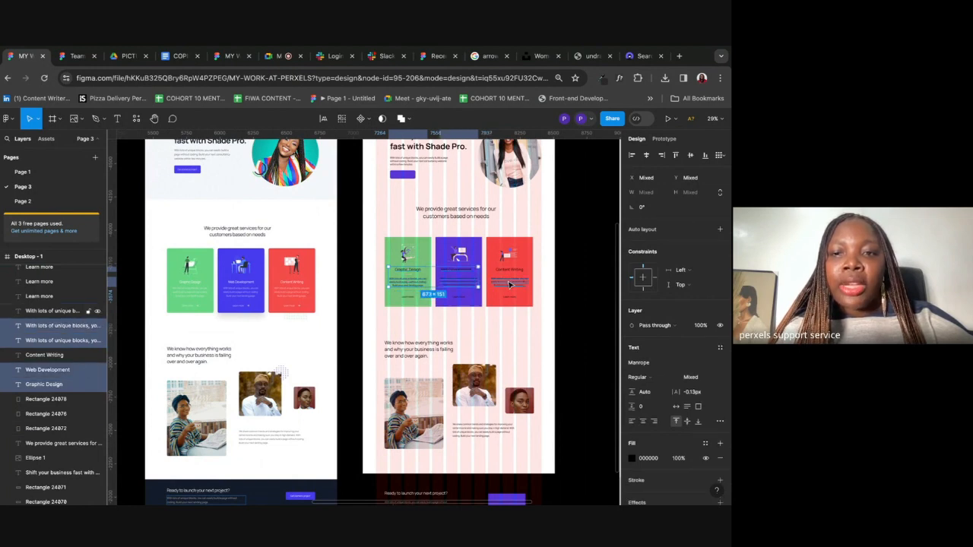
{"action": "left_click", "coordinate": [511, 283], "text": "shift"}
{"action": "left_click", "coordinate": [509, 271], "text": "shift"}
{"action": "left_click", "coordinate": [513, 301], "text": "shift"}
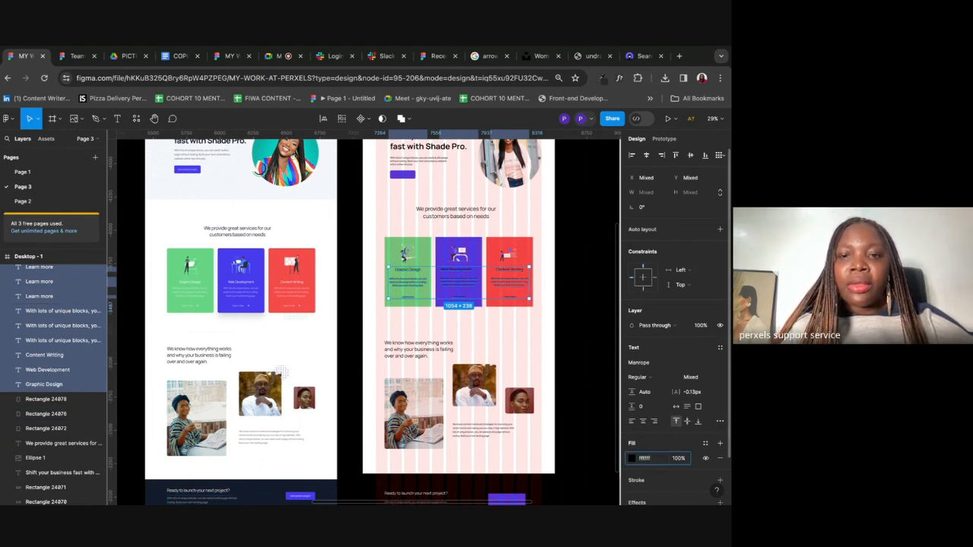
{"action": "key", "text": "Return"}
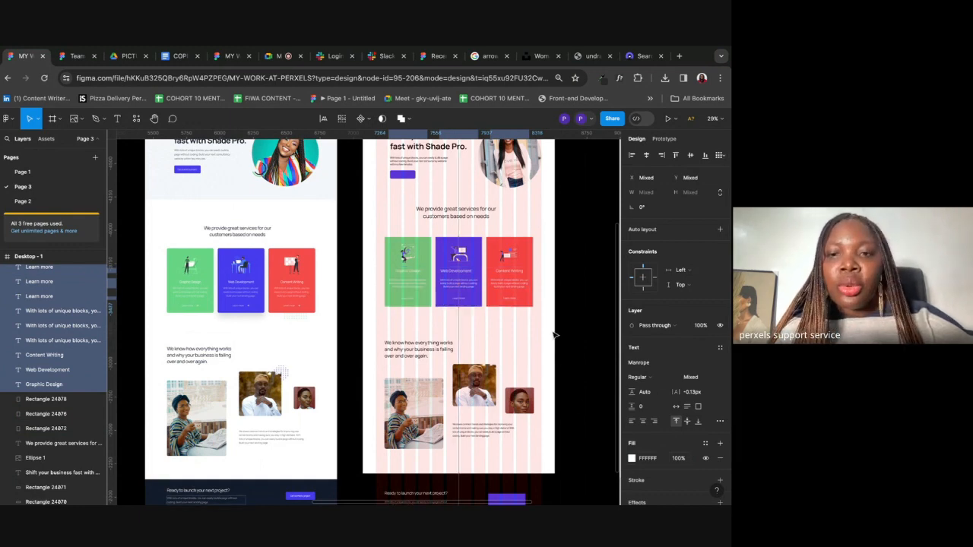
{"action": "left_click", "coordinate": [546, 274]}
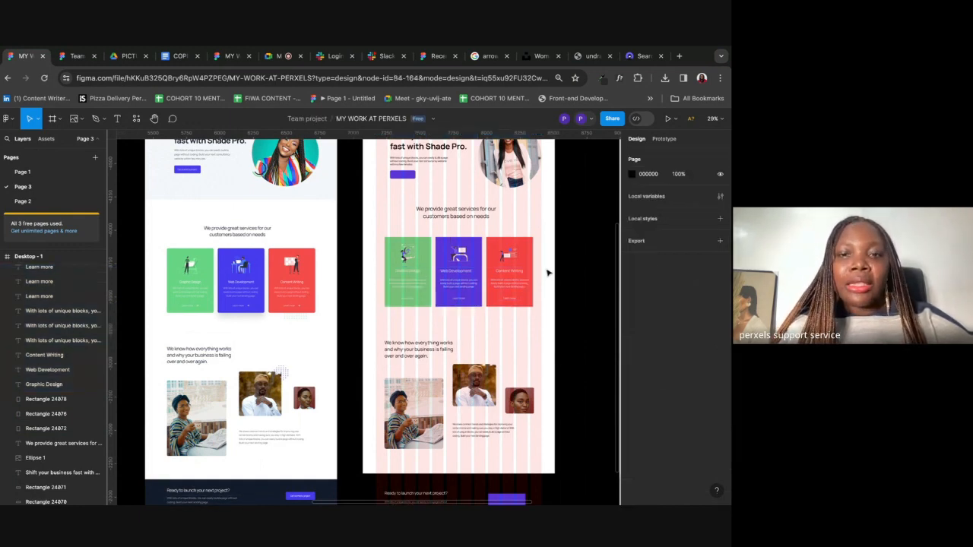
Step: Set the Graphic Design, Web Development and Content Writing titles to Bold Manrope
{"action": "left_click", "coordinate": [409, 271]}
{"action": "left_click", "coordinate": [466, 273], "text": "shift"}
{"action": "left_click", "coordinate": [510, 271], "text": "shift"}
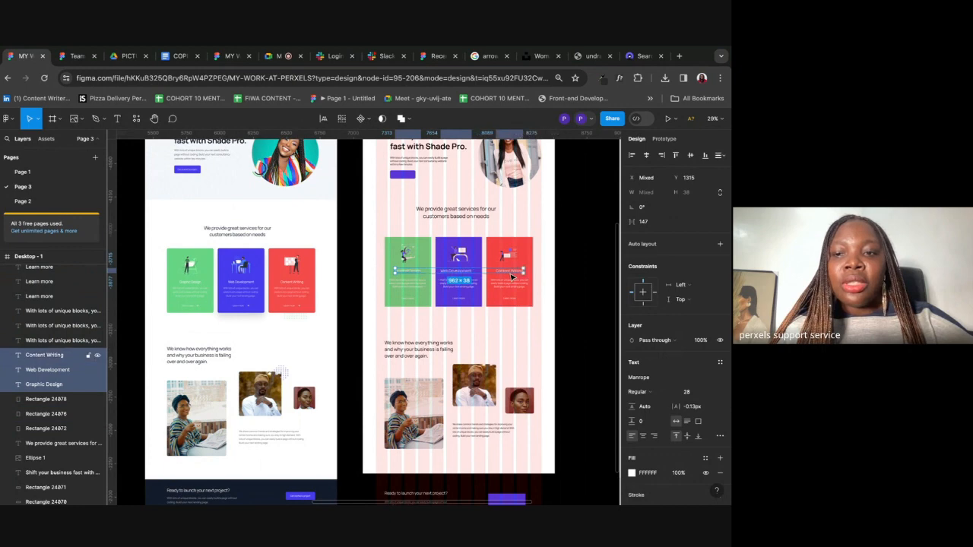
{"action": "left_click", "coordinate": [643, 377]}
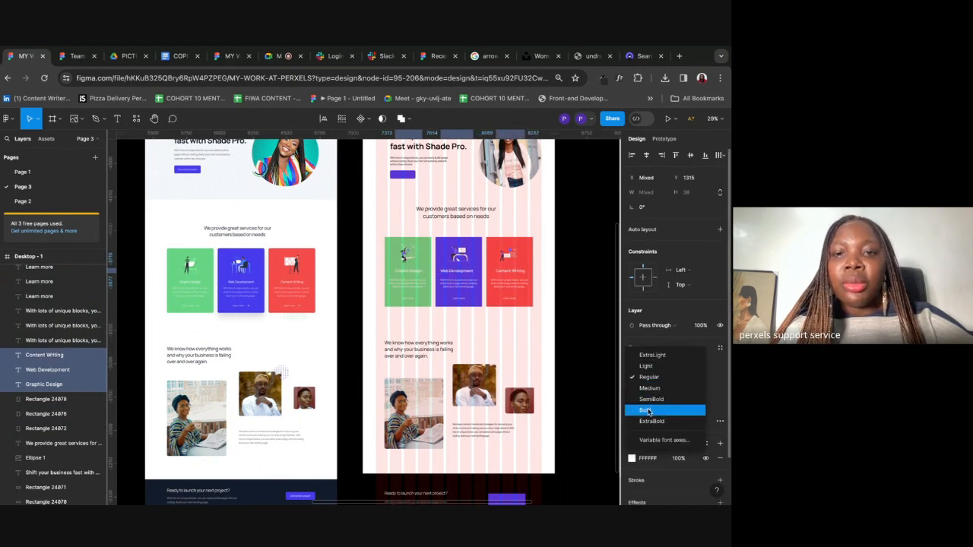
{"action": "left_click", "coordinate": [651, 402]}
{"action": "left_click", "coordinate": [557, 315]}
{"action": "scroll", "coordinate": [558, 315], "scroll_direction": "down", "scroll_amount": 4}
{"action": "scroll", "coordinate": [558, 315], "scroll_direction": "up", "scroll_amount": 3}
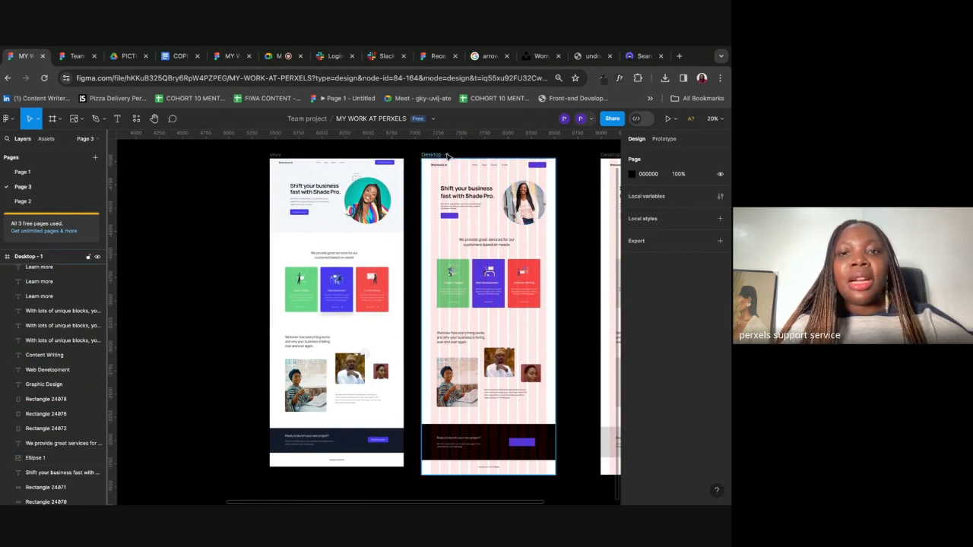
{"action": "left_click", "coordinate": [447, 155]}
{"action": "scroll", "coordinate": [448, 156], "scroll_direction": "right", "scroll_amount": 1}
{"action": "scroll", "coordinate": [448, 157], "scroll_direction": "up", "scroll_amount": 1}
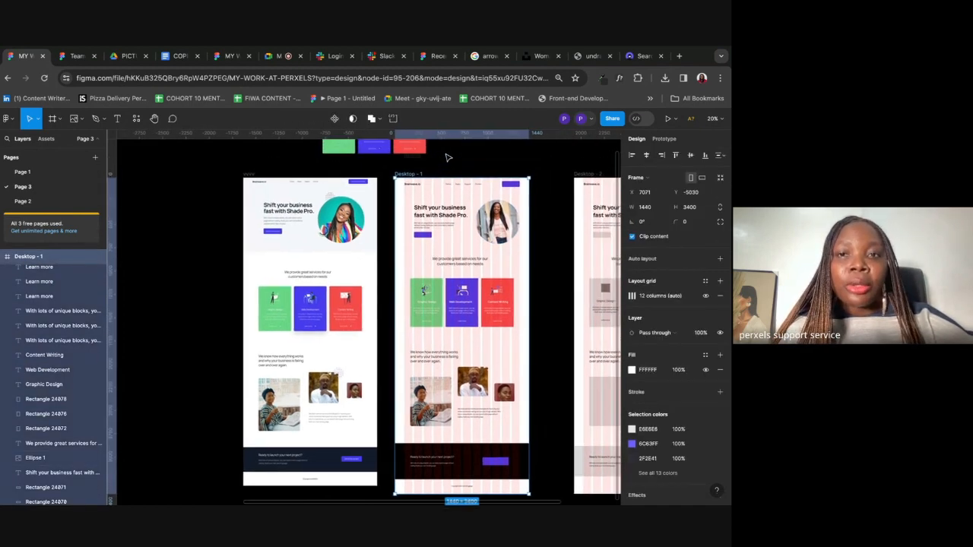
Step: Hide the layout grid on the Desktop-1 frame
{"action": "left_click", "coordinate": [705, 297]}
{"action": "left_click", "coordinate": [706, 298]}
{"action": "left_click", "coordinate": [706, 298]}
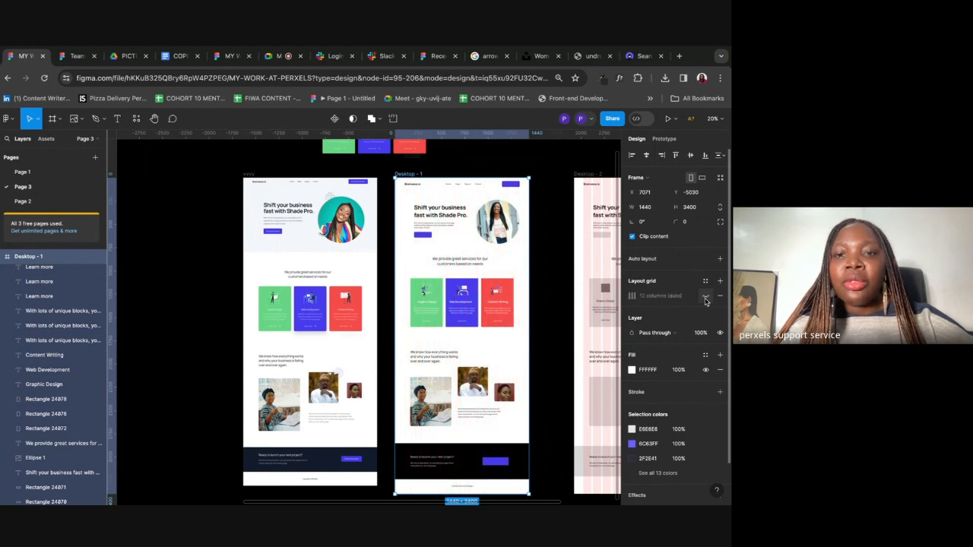
{"action": "left_click", "coordinate": [706, 298]}
{"action": "left_click", "coordinate": [706, 298]}
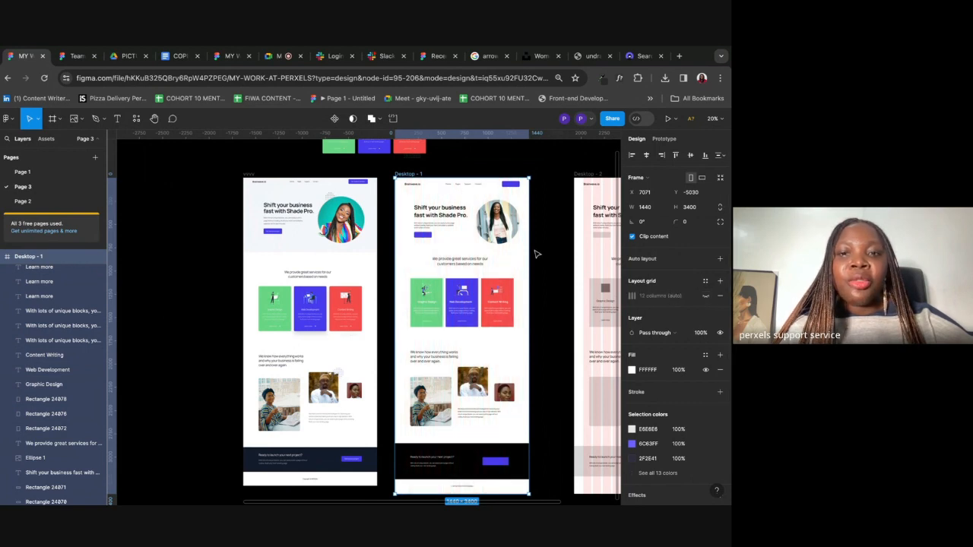
Step: Move Desktop-1 to the left of the Shade Pro reference design
{"action": "scroll", "coordinate": [537, 254], "scroll_direction": "up", "scroll_amount": 3}
{"action": "scroll", "coordinate": [536, 254], "scroll_direction": "left", "scroll_amount": 3}
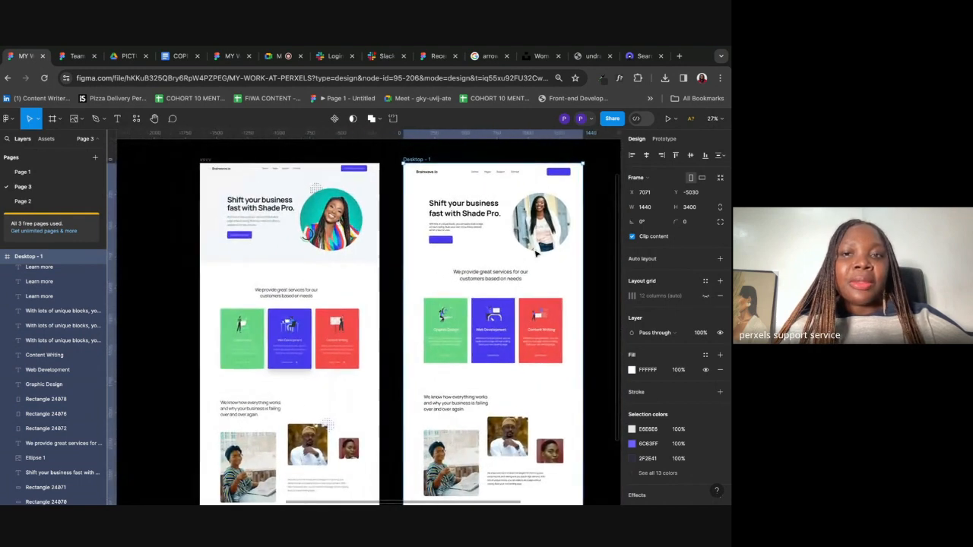
{"action": "scroll", "coordinate": [537, 254], "scroll_direction": "down", "scroll_amount": 3}
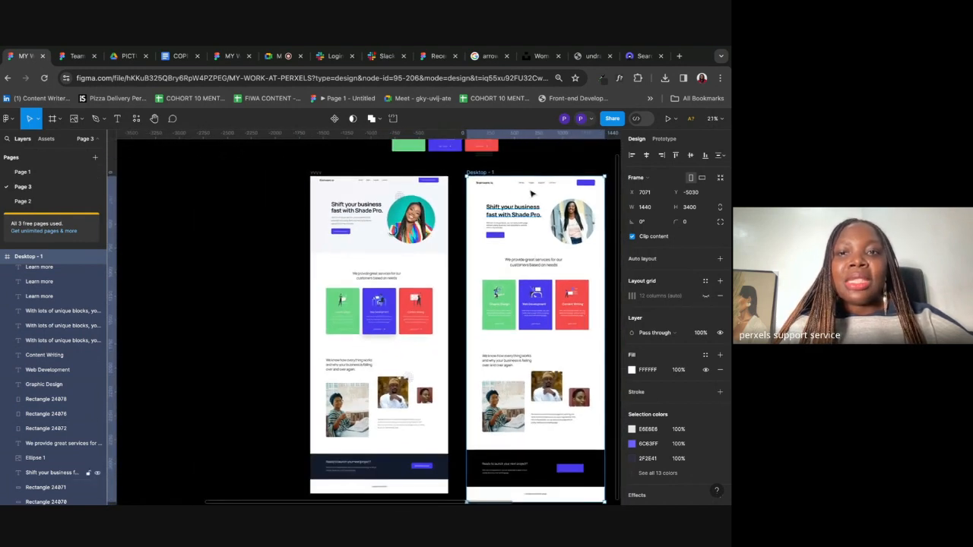
{"action": "left_click_drag", "start_coordinate": [477, 172], "coordinate": [159, 173]}
{"action": "scroll", "coordinate": [160, 173], "scroll_direction": "left", "scroll_amount": 3}
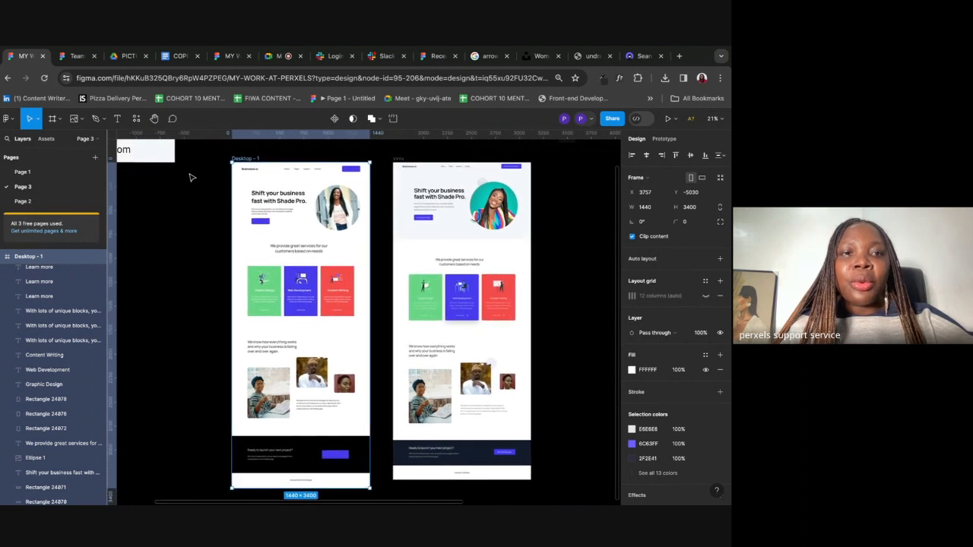
{"action": "left_click", "coordinate": [191, 178]}
{"action": "scroll", "coordinate": [191, 178], "scroll_direction": "up", "scroll_amount": 1}
{"action": "scroll", "coordinate": [190, 178], "scroll_direction": "right", "scroll_amount": 1}
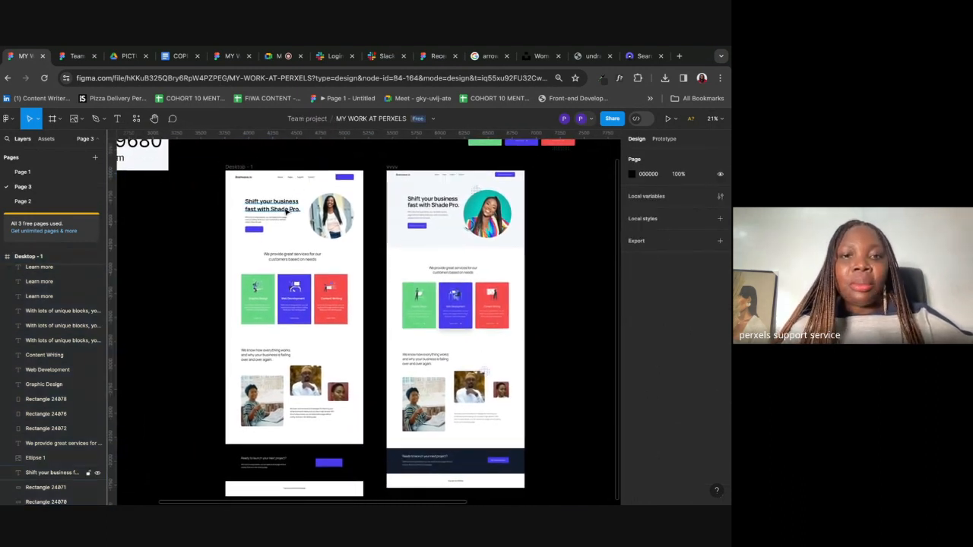
{"action": "scroll", "coordinate": [287, 212], "scroll_direction": "up", "scroll_amount": 2}
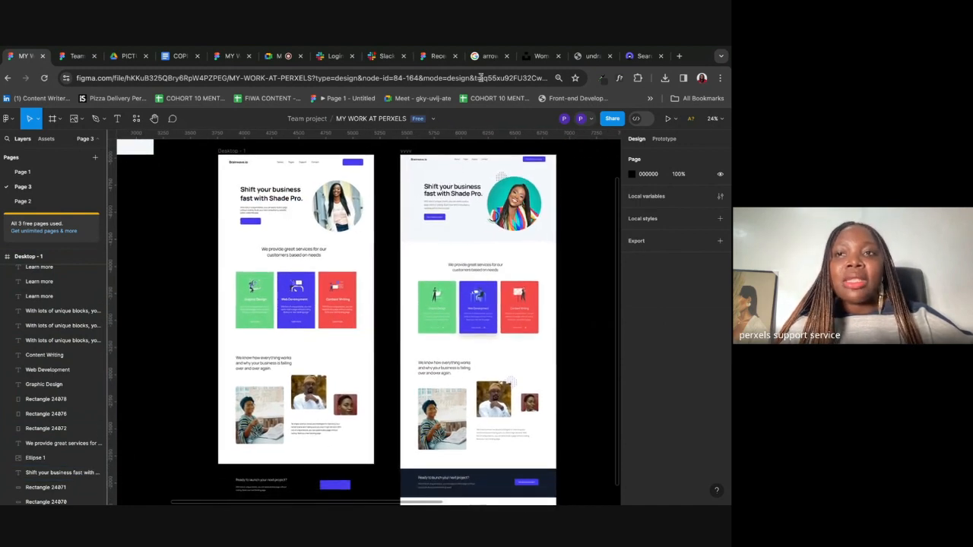
Step: Load perxels.com in a new tab and scroll down to Explore Our Physical Classes
{"action": "left_click", "coordinate": [678, 56]}
{"action": "type", "text": "per"}
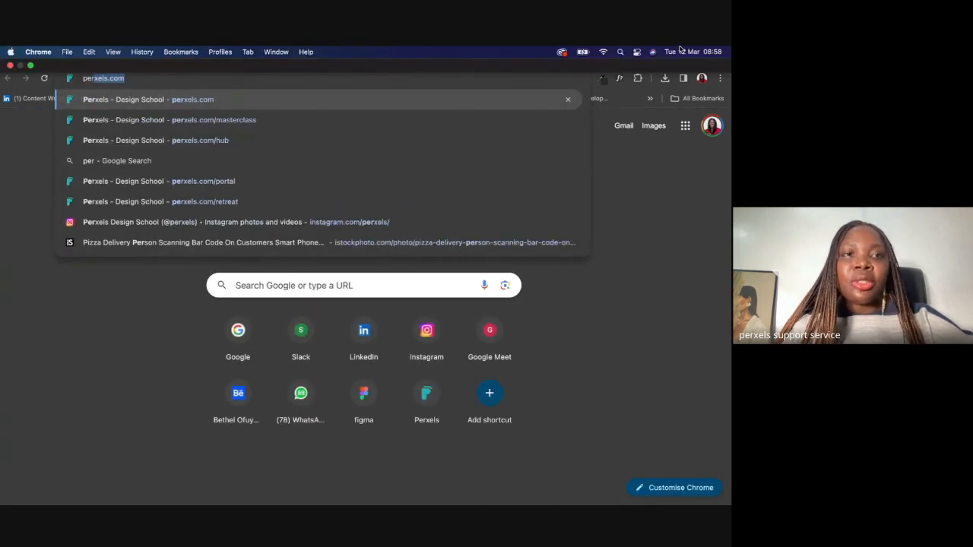
{"action": "key", "text": "Return"}
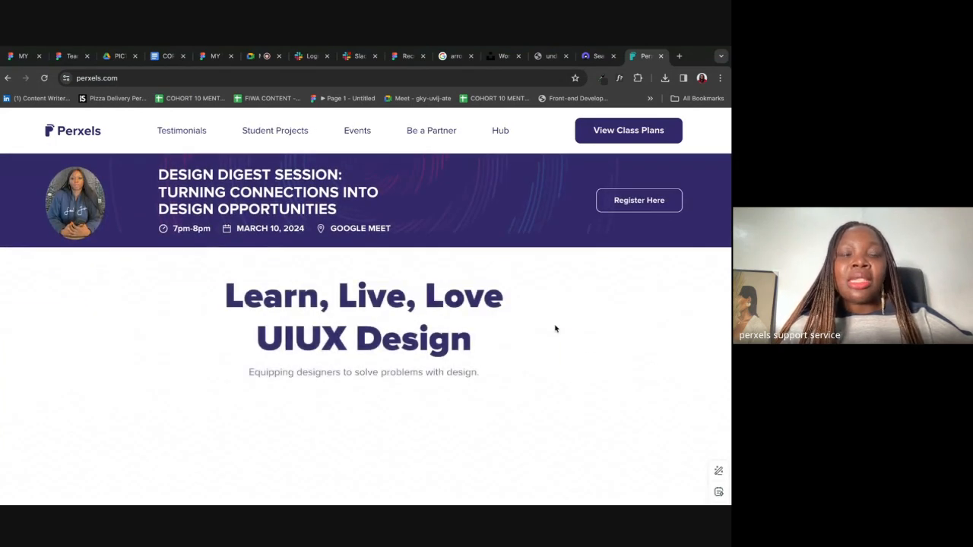
{"action": "scroll", "coordinate": [556, 328], "scroll_direction": "down", "scroll_amount": 2}
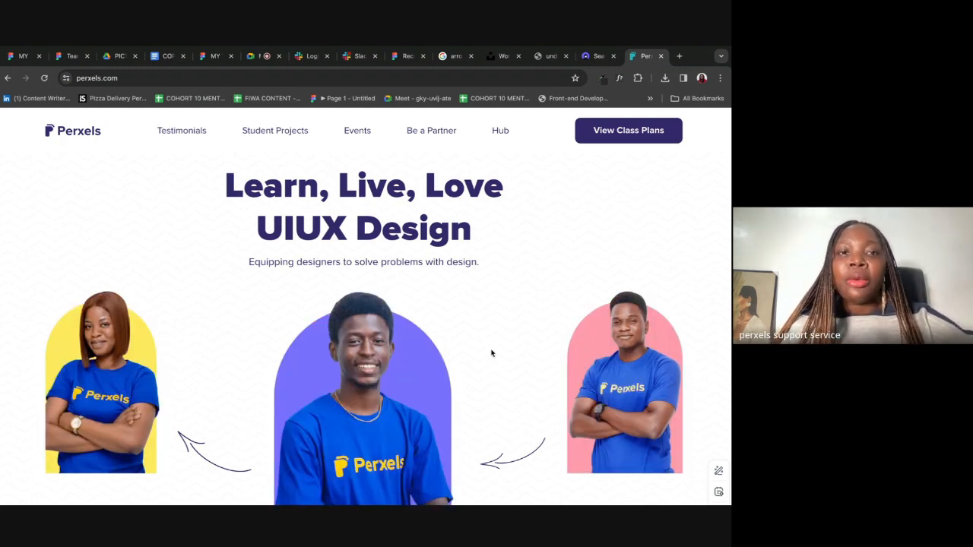
{"action": "scroll", "coordinate": [492, 353], "scroll_direction": "down", "scroll_amount": 4}
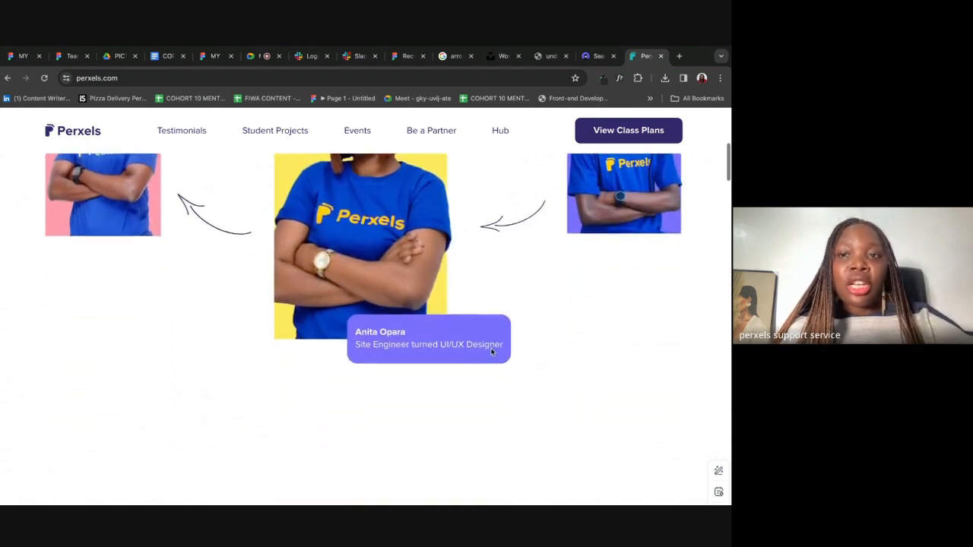
{"action": "scroll", "coordinate": [491, 353], "scroll_direction": "down", "scroll_amount": 5}
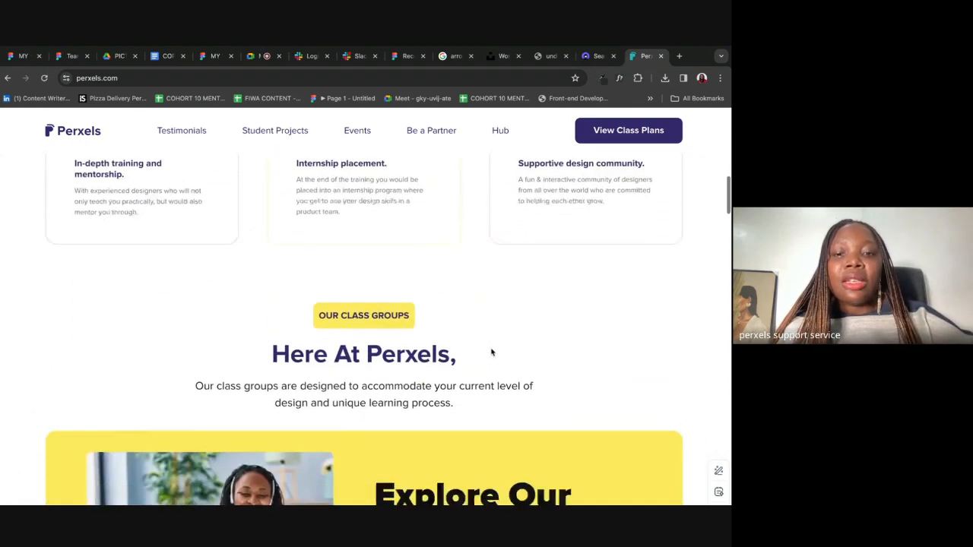
{"action": "scroll", "coordinate": [491, 353], "scroll_direction": "down", "scroll_amount": 3}
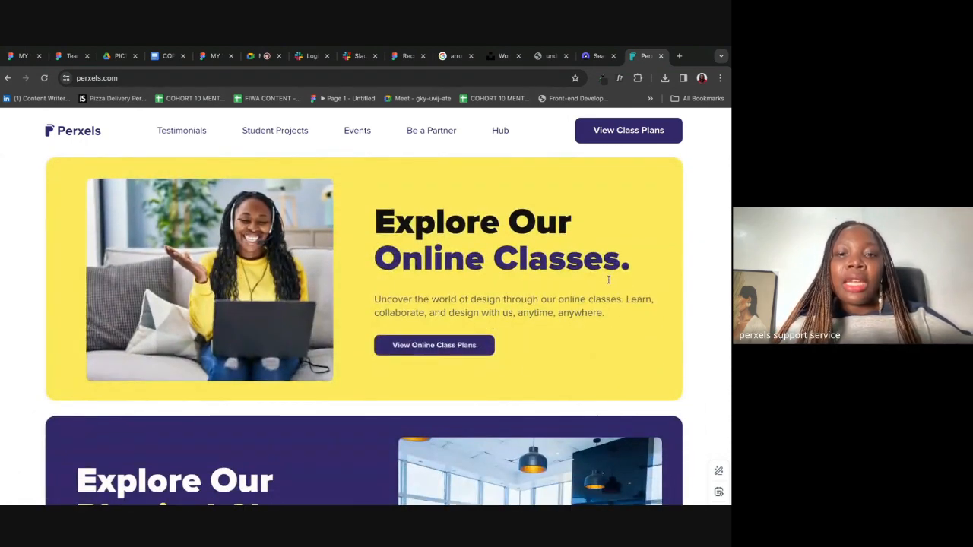
{"action": "scroll", "coordinate": [609, 280], "scroll_direction": "down", "scroll_amount": 3}
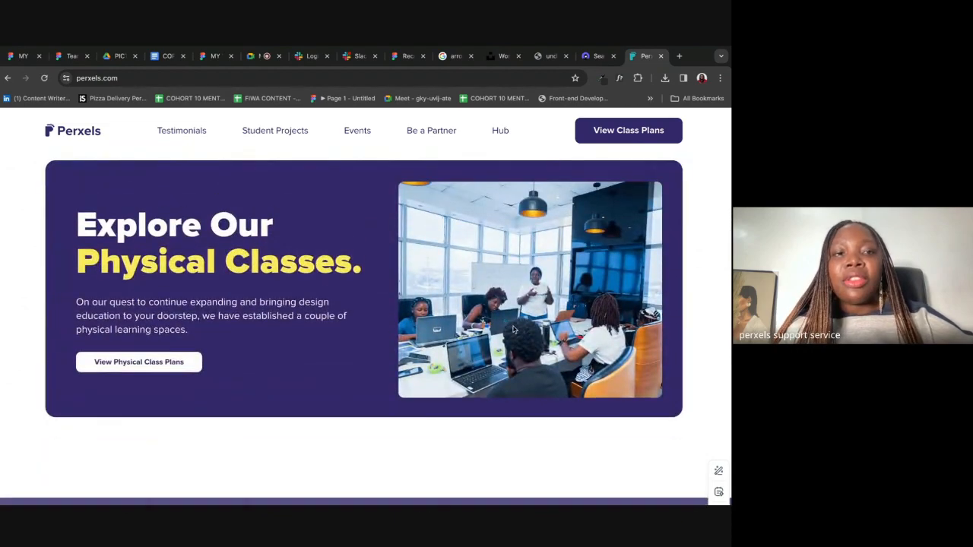
{"action": "scroll", "coordinate": [513, 329], "scroll_direction": "down", "scroll_amount": 6}
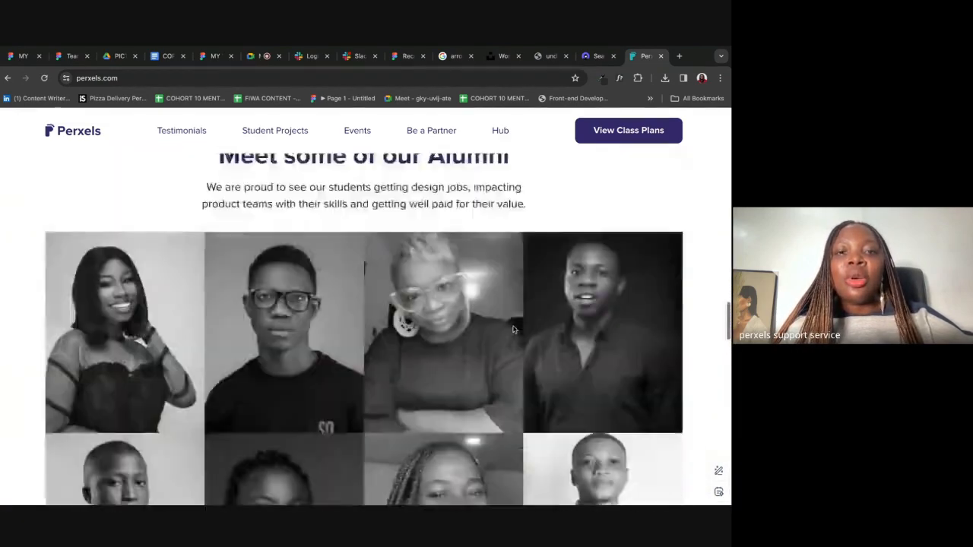
{"action": "scroll", "coordinate": [513, 329], "scroll_direction": "up", "scroll_amount": 5}
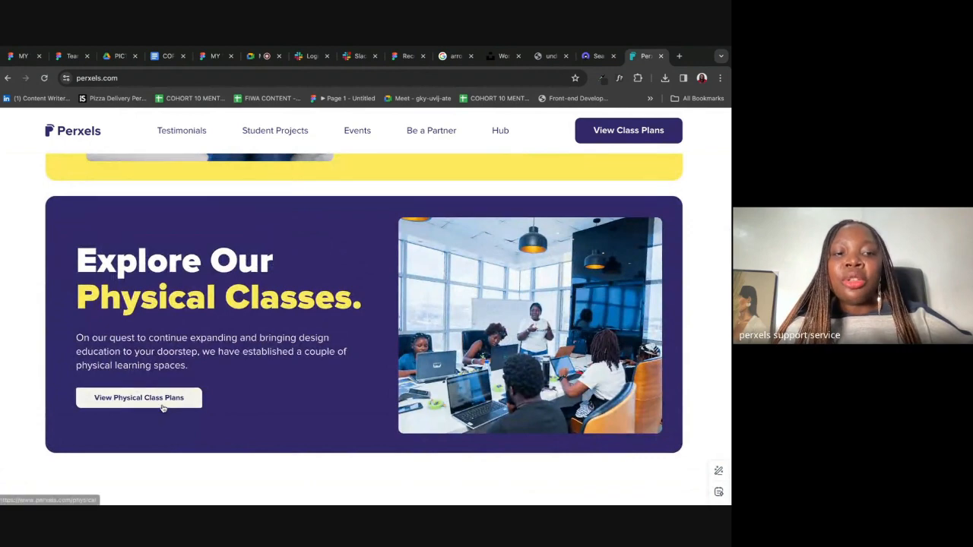
Step: Open the Perxels physical class plans page and scroll through it
{"action": "left_click", "coordinate": [162, 408]}
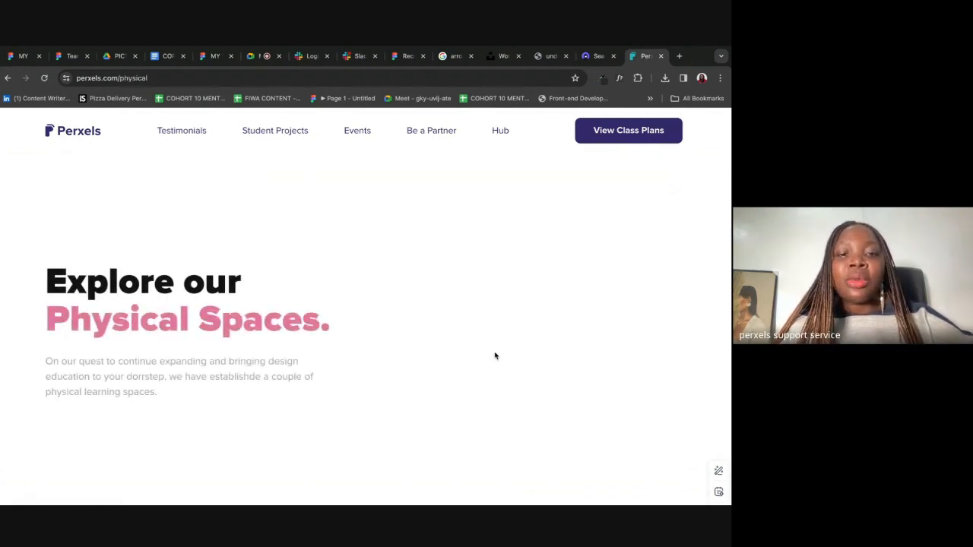
{"action": "scroll", "coordinate": [495, 356], "scroll_direction": "down", "scroll_amount": 6}
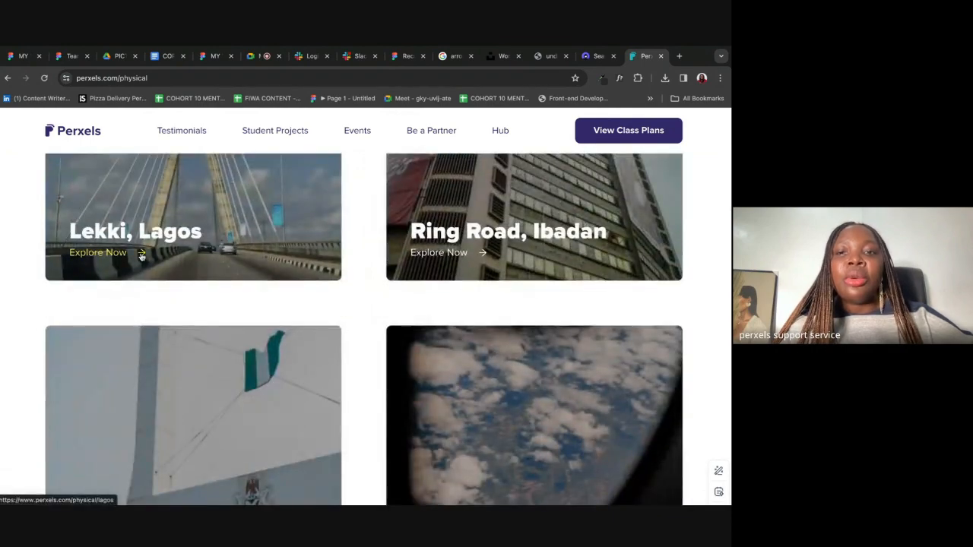
{"action": "scroll", "coordinate": [560, 257], "scroll_direction": "down", "scroll_amount": 5}
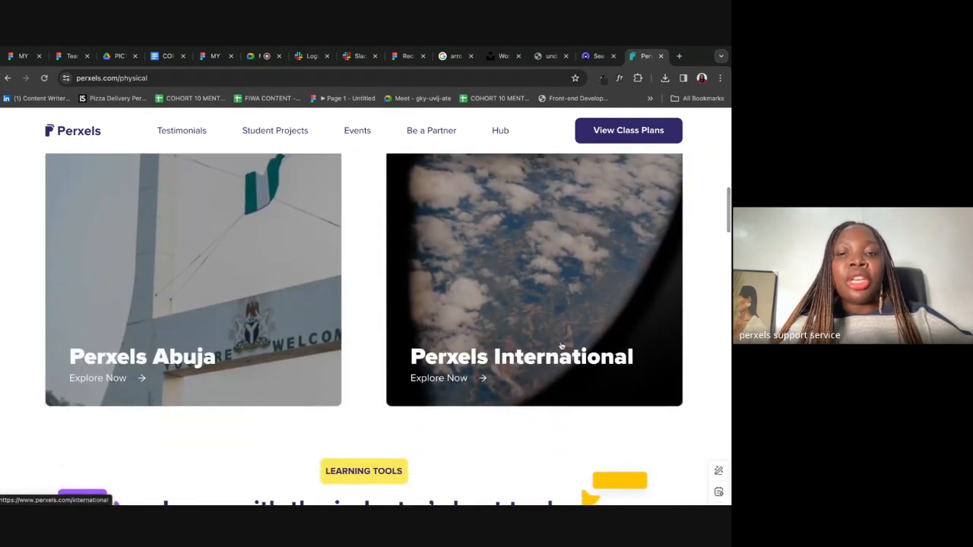
{"action": "scroll", "coordinate": [561, 346], "scroll_direction": "up", "scroll_amount": 10}
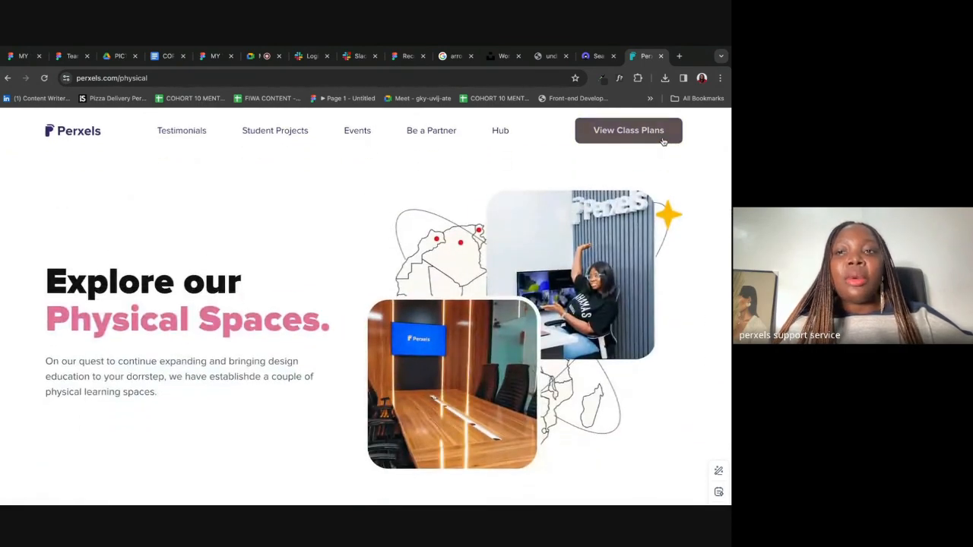
Step: Browse the class plans and online class plans pages, then return to Google Meet
{"action": "left_click", "coordinate": [619, 141]}
{"action": "scroll", "coordinate": [426, 381], "scroll_direction": "down", "scroll_amount": 2}
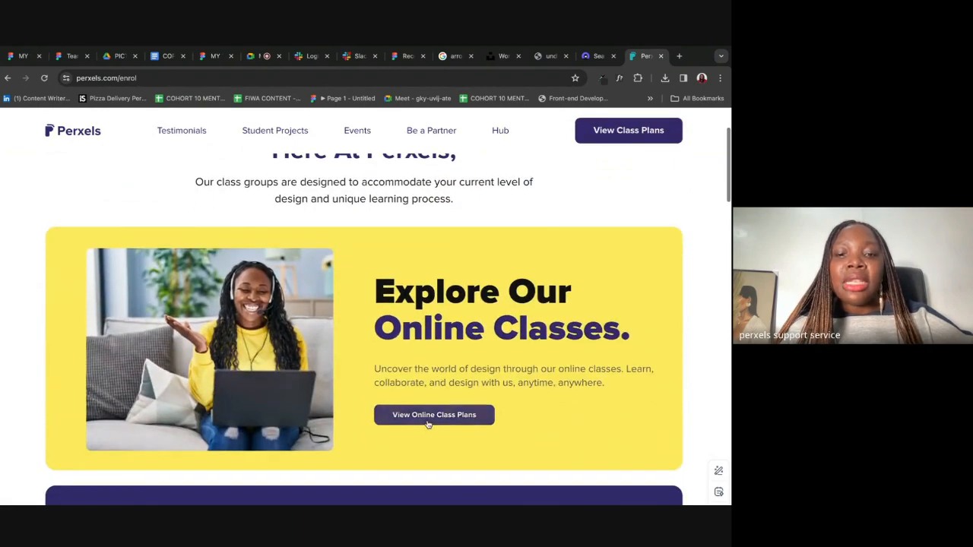
{"action": "left_click", "coordinate": [428, 416]}
{"action": "scroll", "coordinate": [428, 423], "scroll_direction": "down", "scroll_amount": 5}
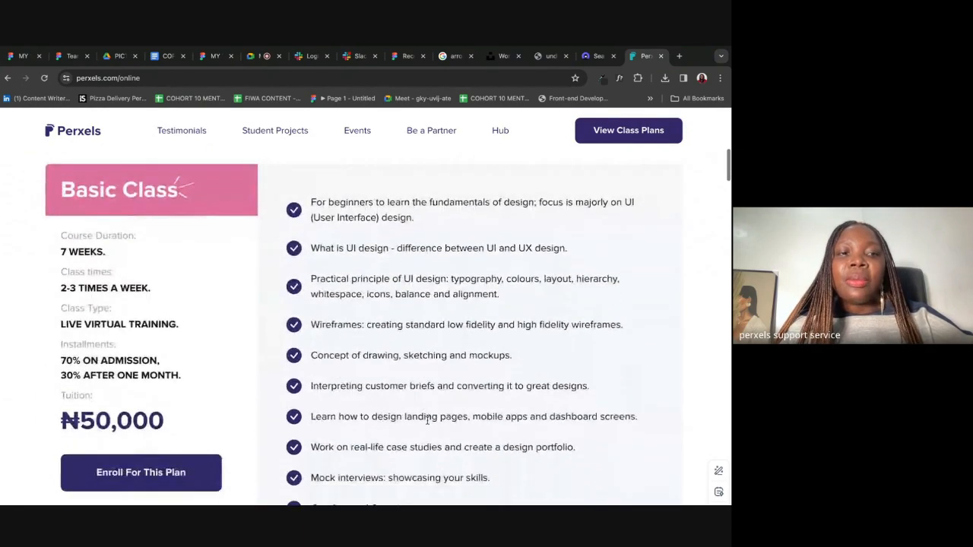
{"action": "scroll", "coordinate": [427, 421], "scroll_direction": "down", "scroll_amount": 3}
{"action": "scroll", "coordinate": [428, 422], "scroll_direction": "down", "scroll_amount": 15}
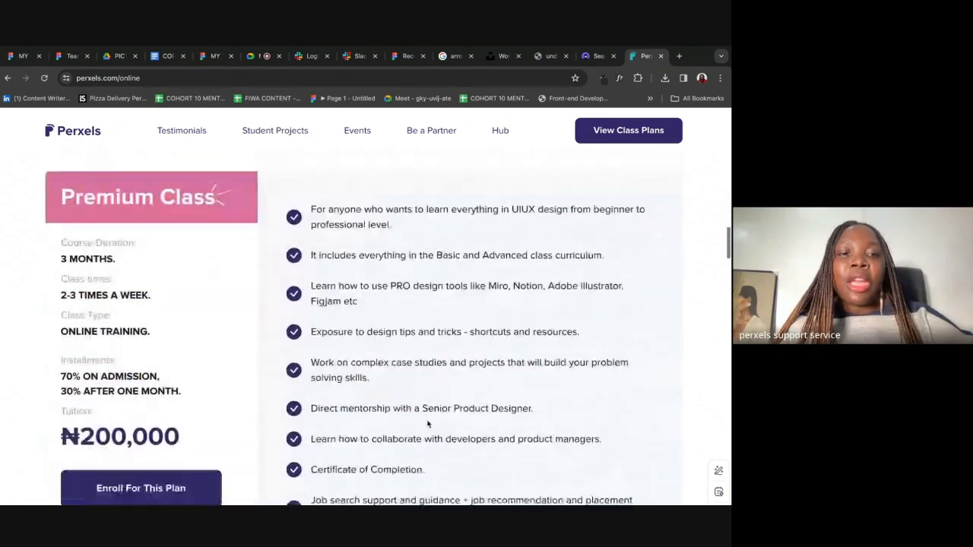
{"action": "scroll", "coordinate": [428, 422], "scroll_direction": "down", "scroll_amount": 15}
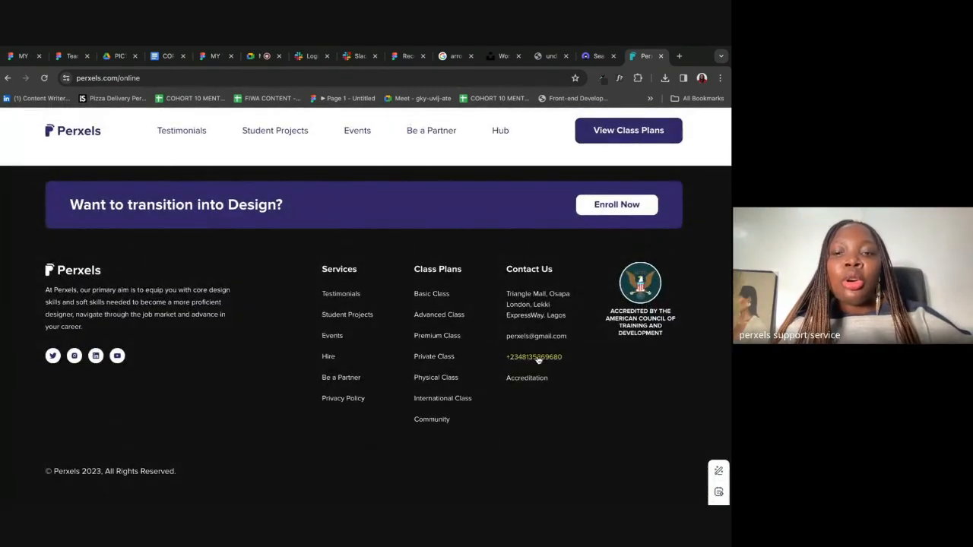
{"action": "left_click", "coordinate": [256, 58]}
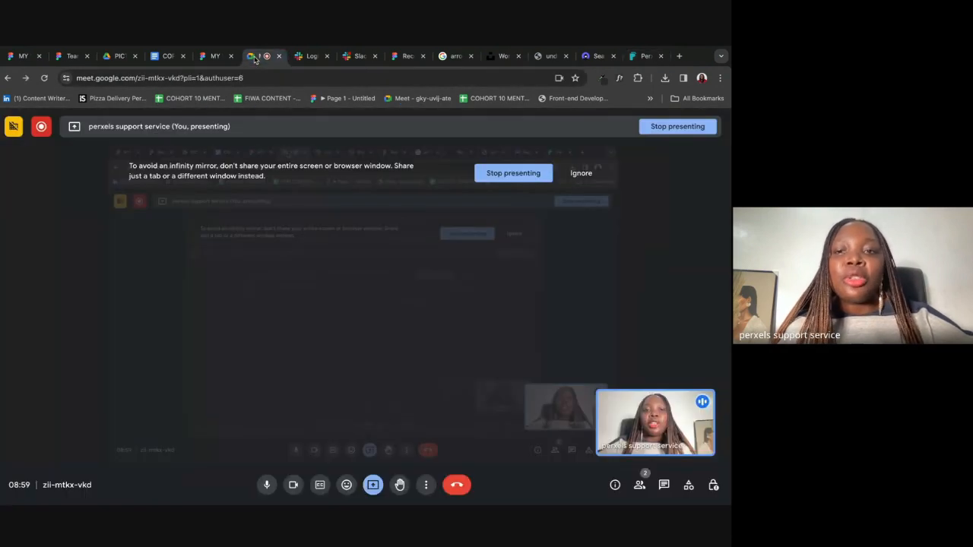